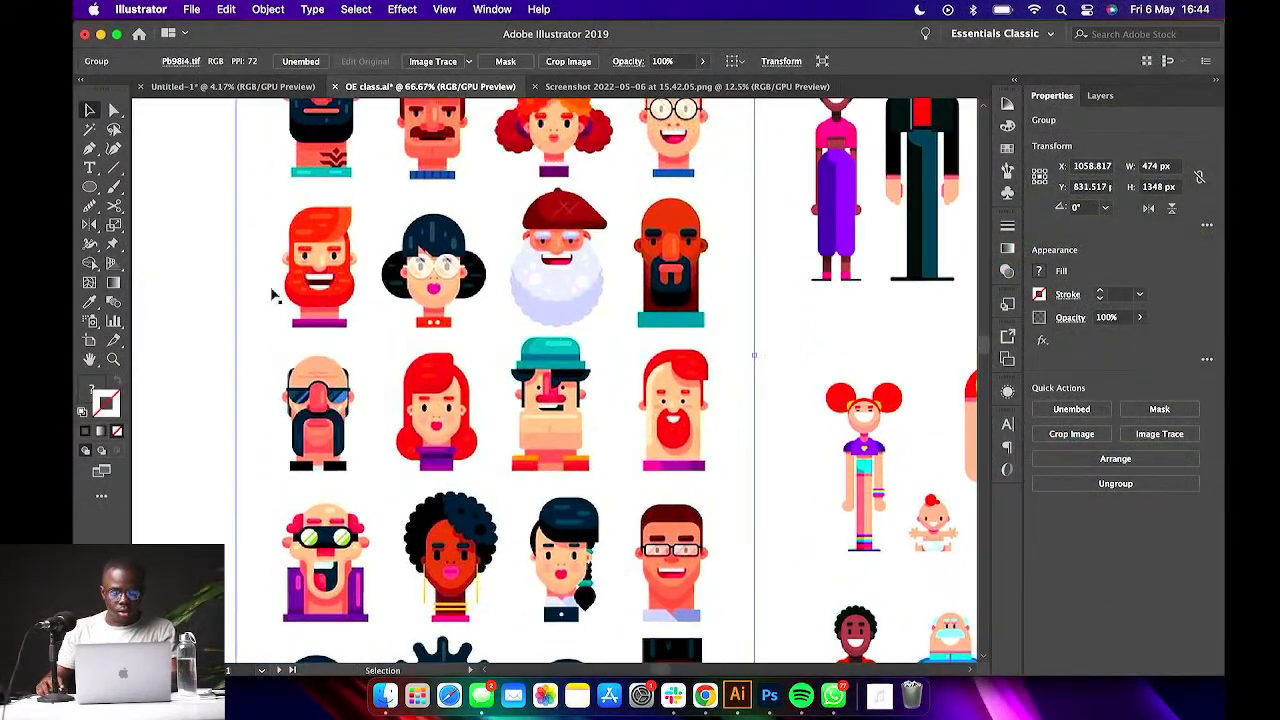
- Browse the sample flat character illustrations on the artboards as reference
click(196, 264)
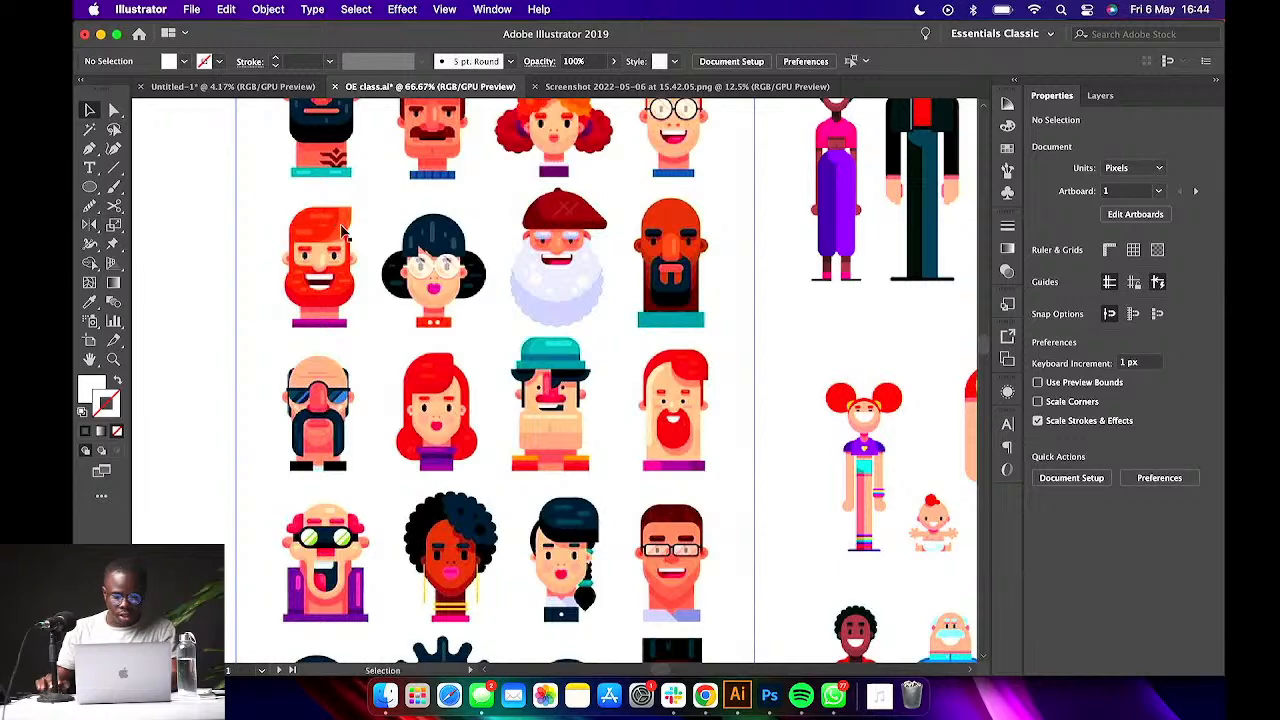
key(super+minus)
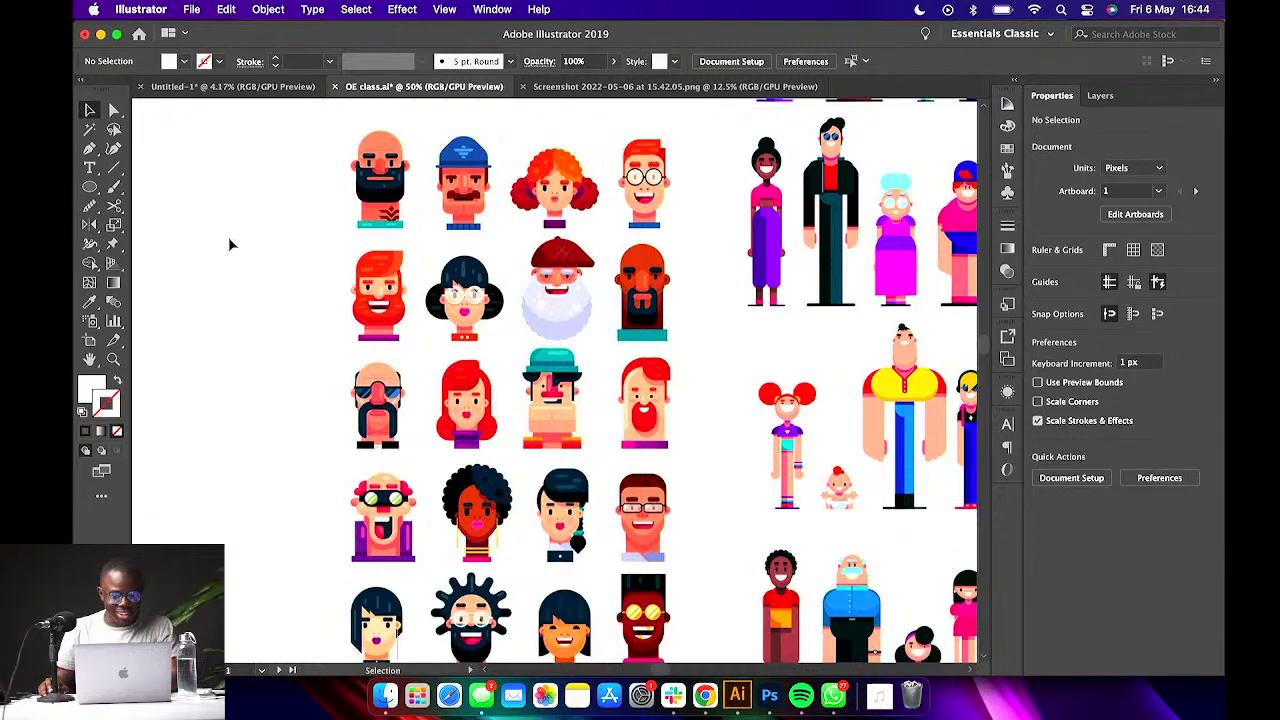
key(super+minus)
key(super+equal)
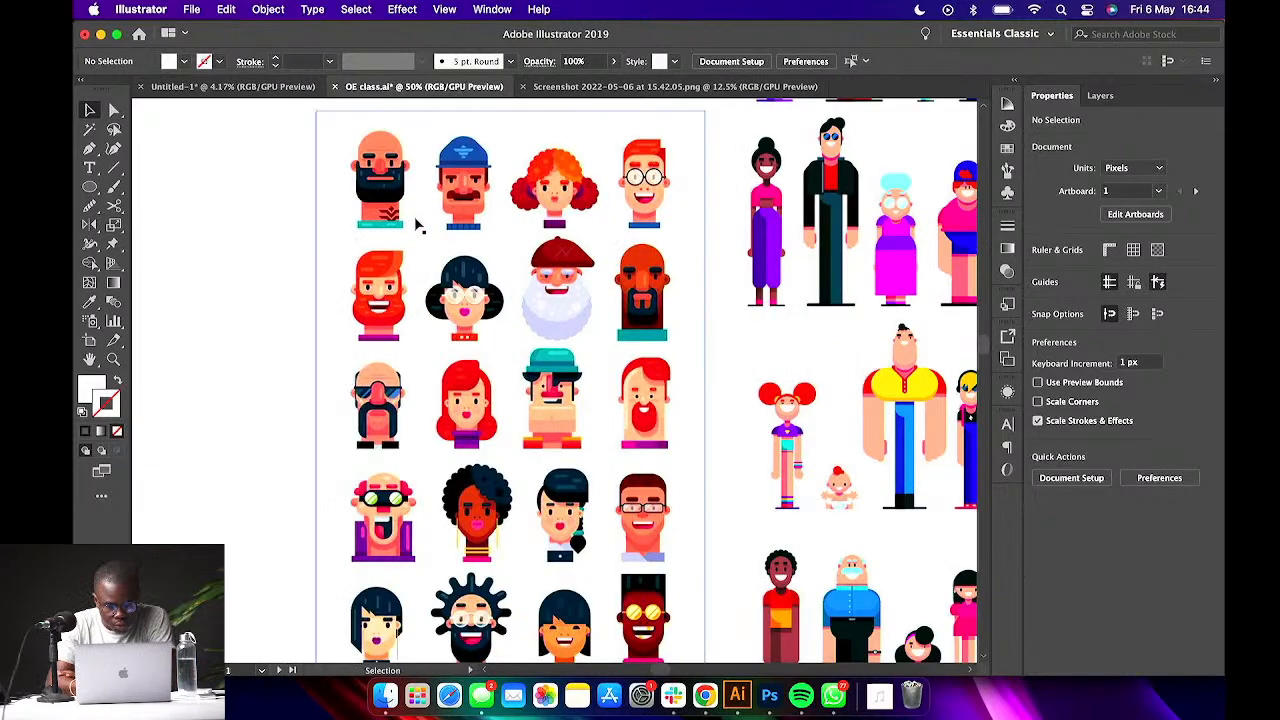
scroll(418, 226, right, 2)
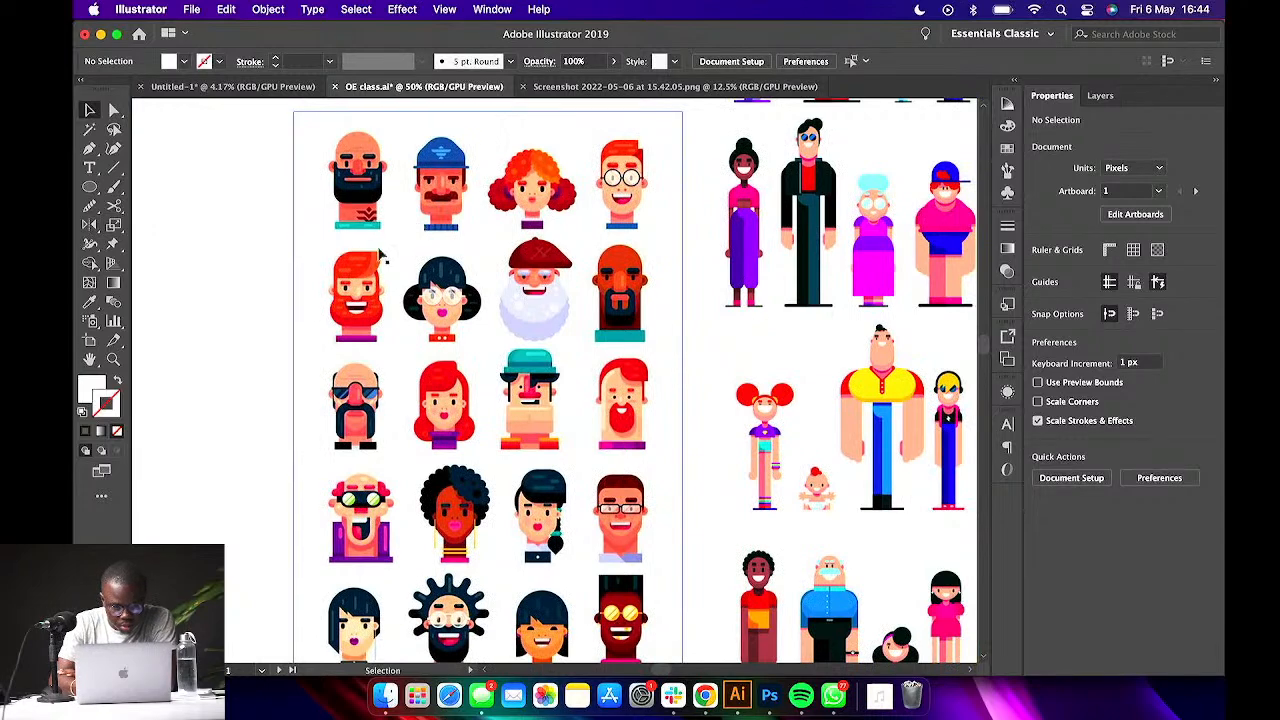
scroll(484, 280, right, 2)
scroll(484, 280, right, 3)
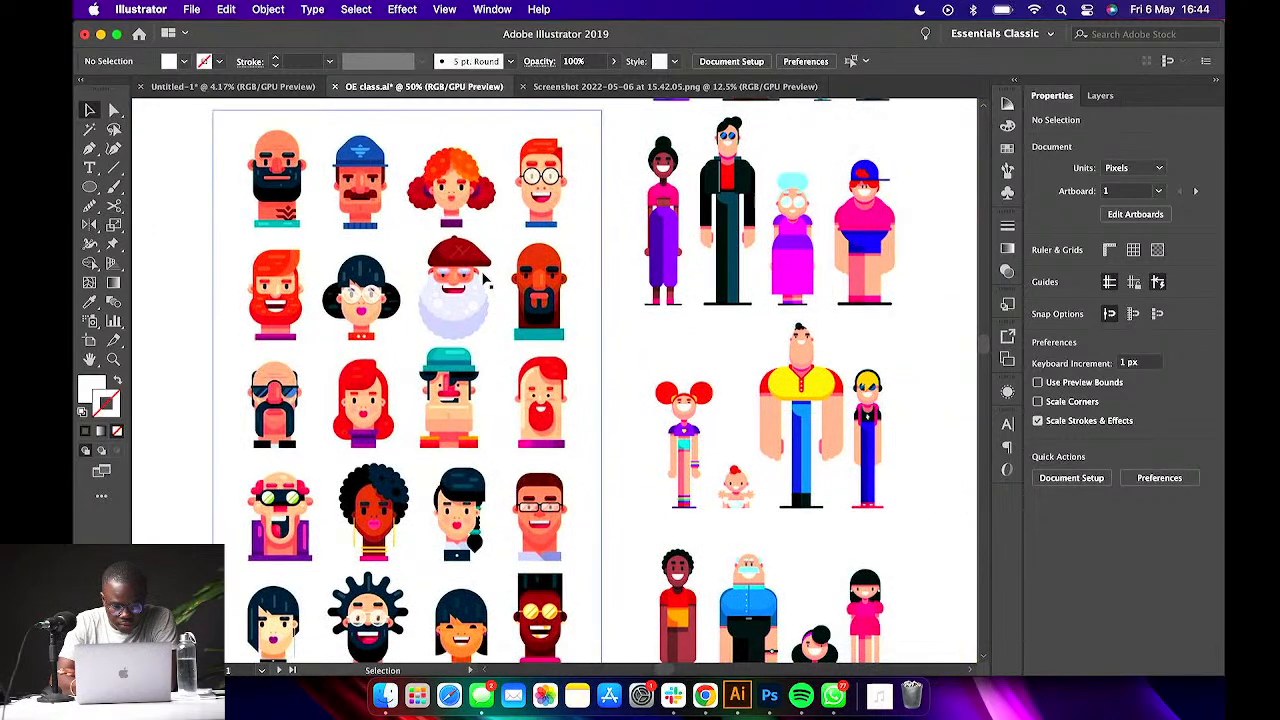
scroll(484, 280, right, 5)
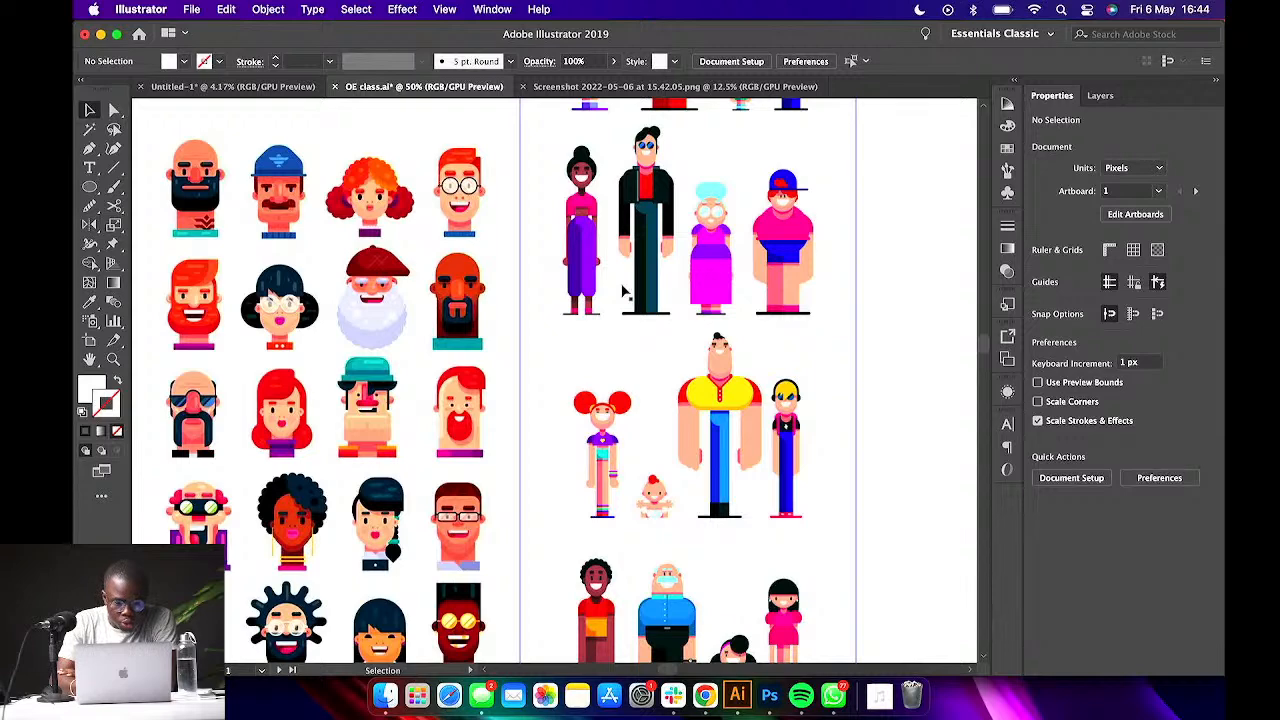
click(302, 290)
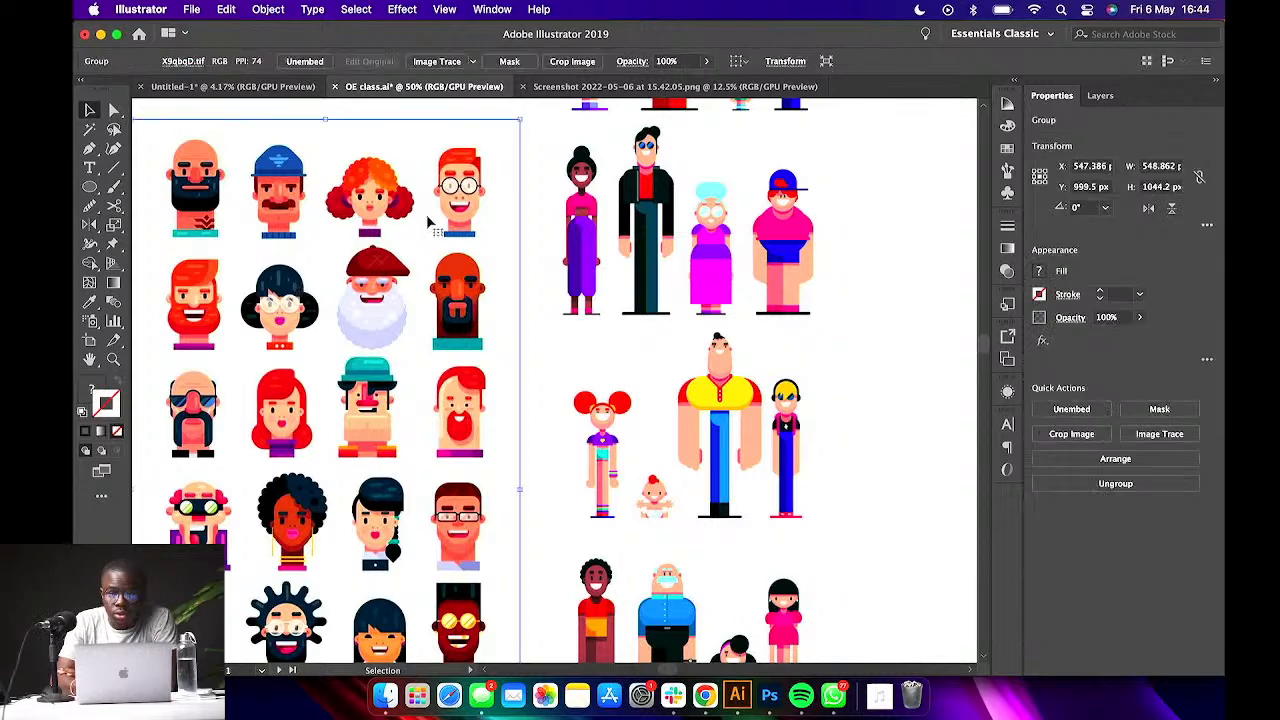
click(755, 255)
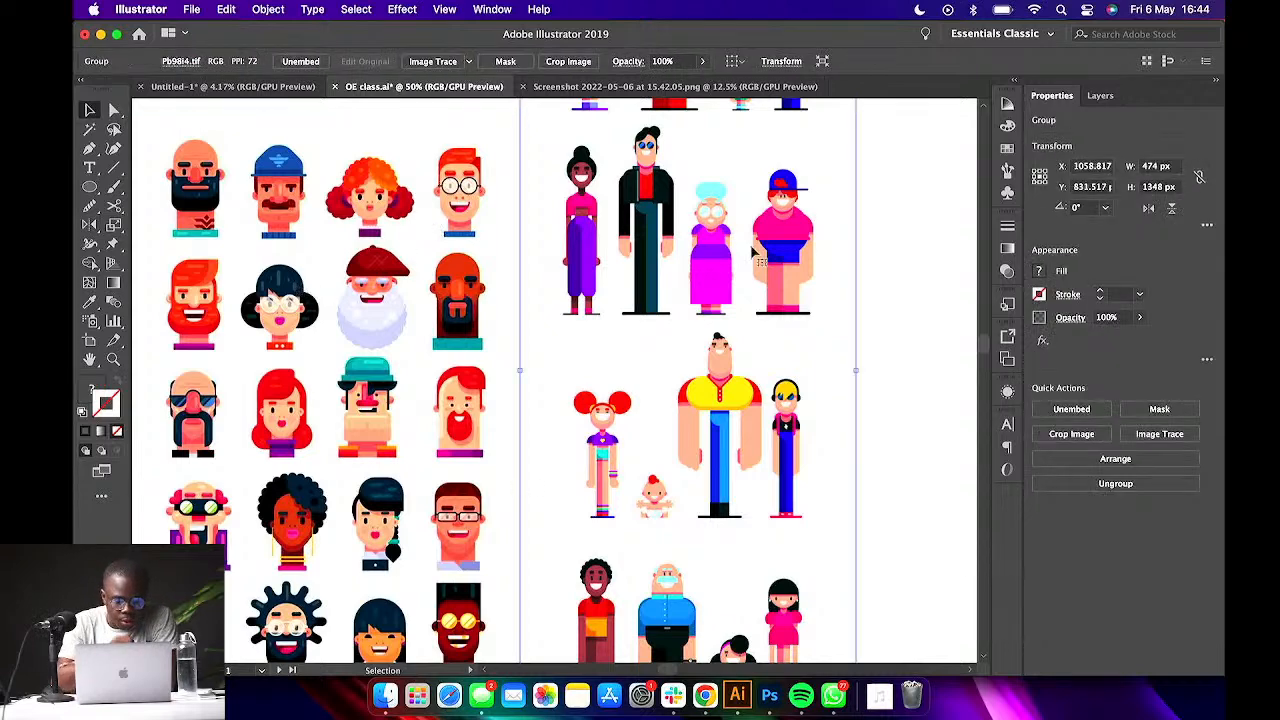
scroll(755, 255, up, 4)
scroll(755, 255, left, 1)
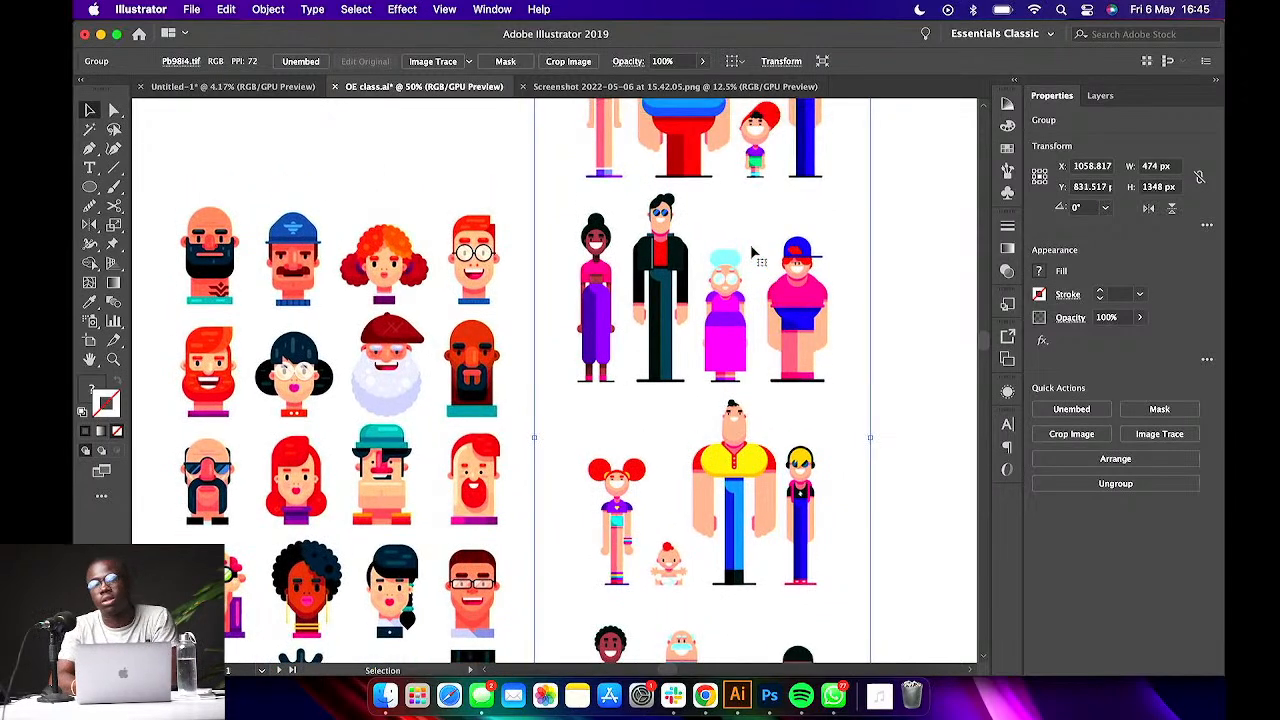
scroll(750, 244, up, 5)
scroll(750, 244, right, 3)
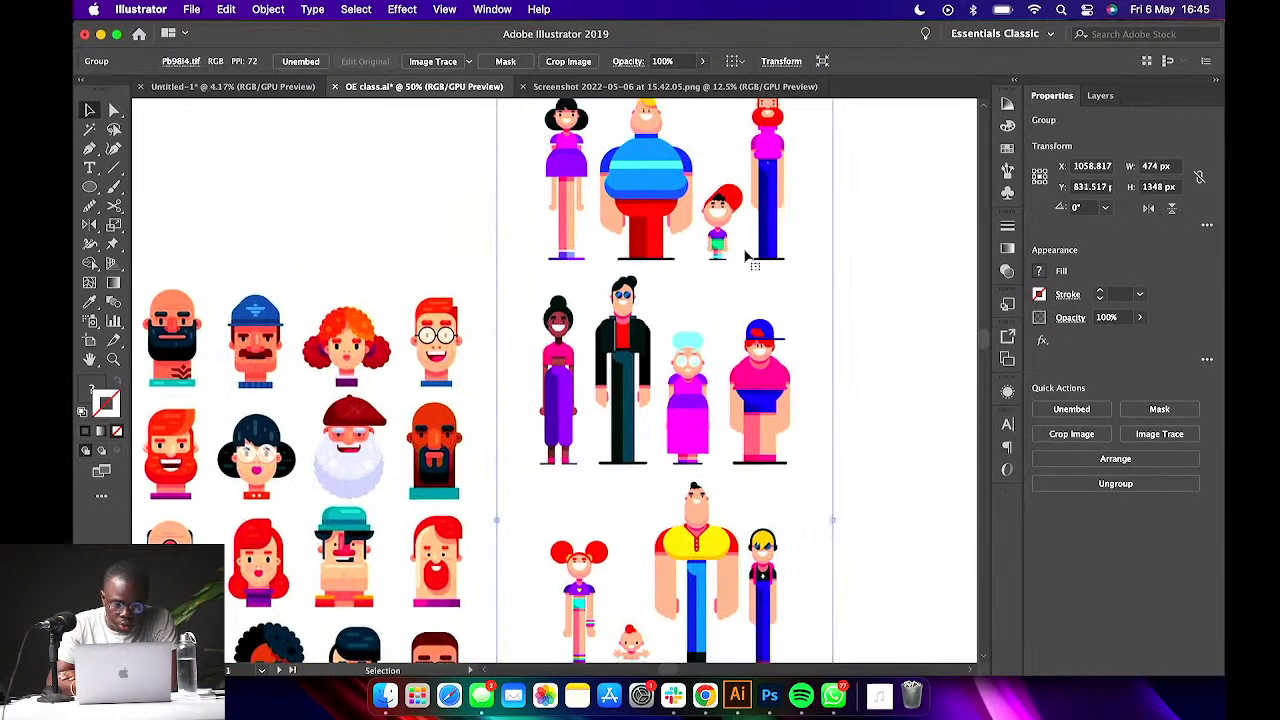
scroll(716, 277, up, 2)
scroll(716, 277, right, 1)
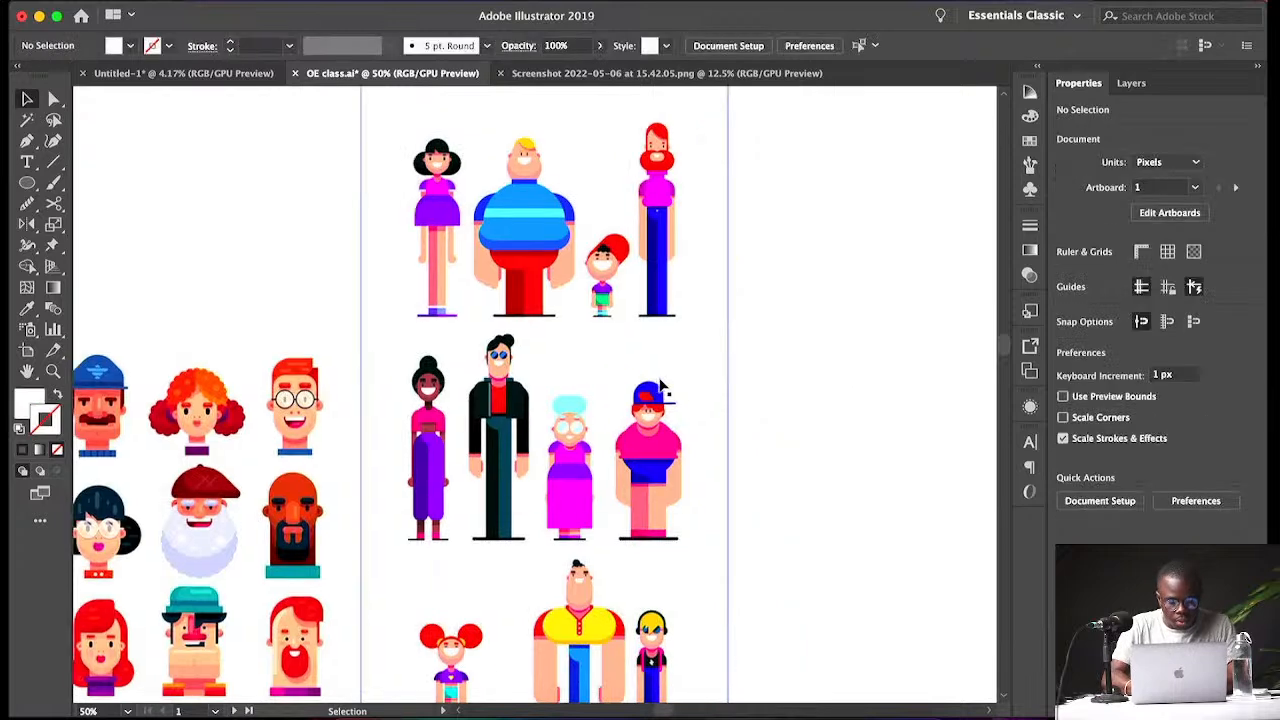
- Draw a rectangle about 59 by 74 px in the empty space right of the character wearing a cap
key(z)
drag(575, 348, 755, 431)
key(super+minus)
key(super+minus)
key(super+minus)
key(super+minus)
key(super+minus)
key(super+minus)
key(super+minus)
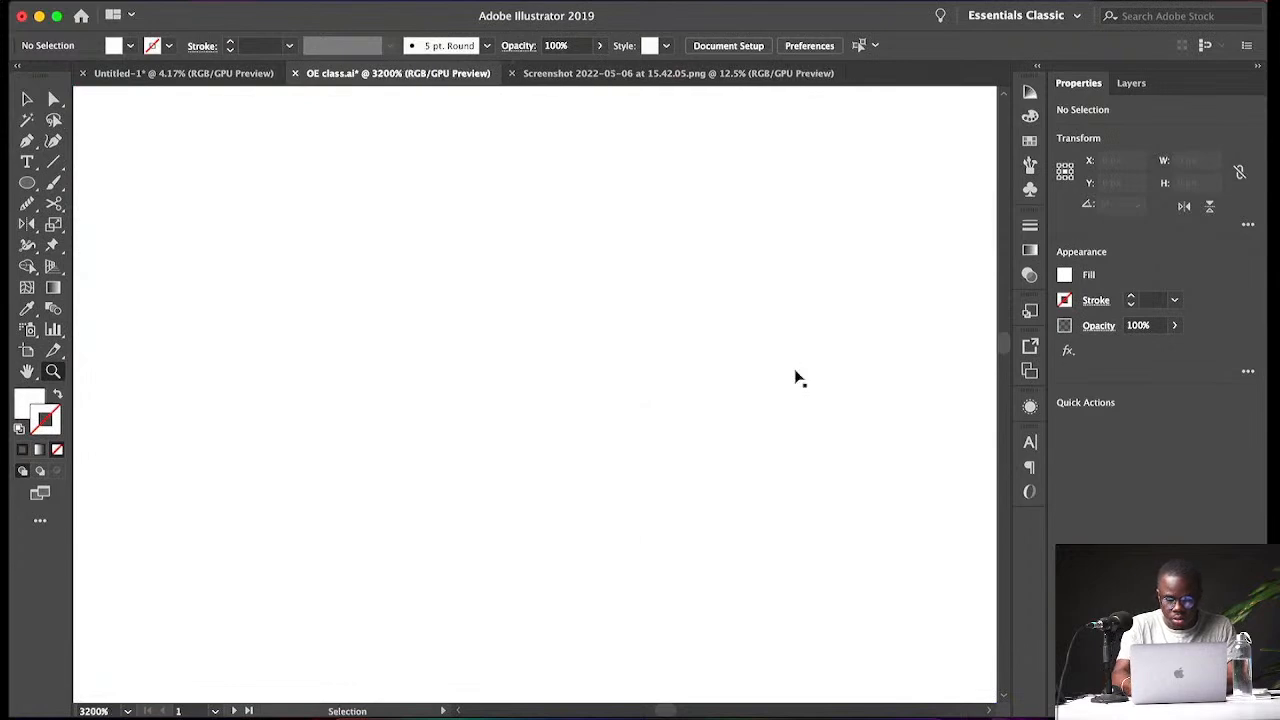
key(super+minus)
key(super+minus)
key(super+minus)
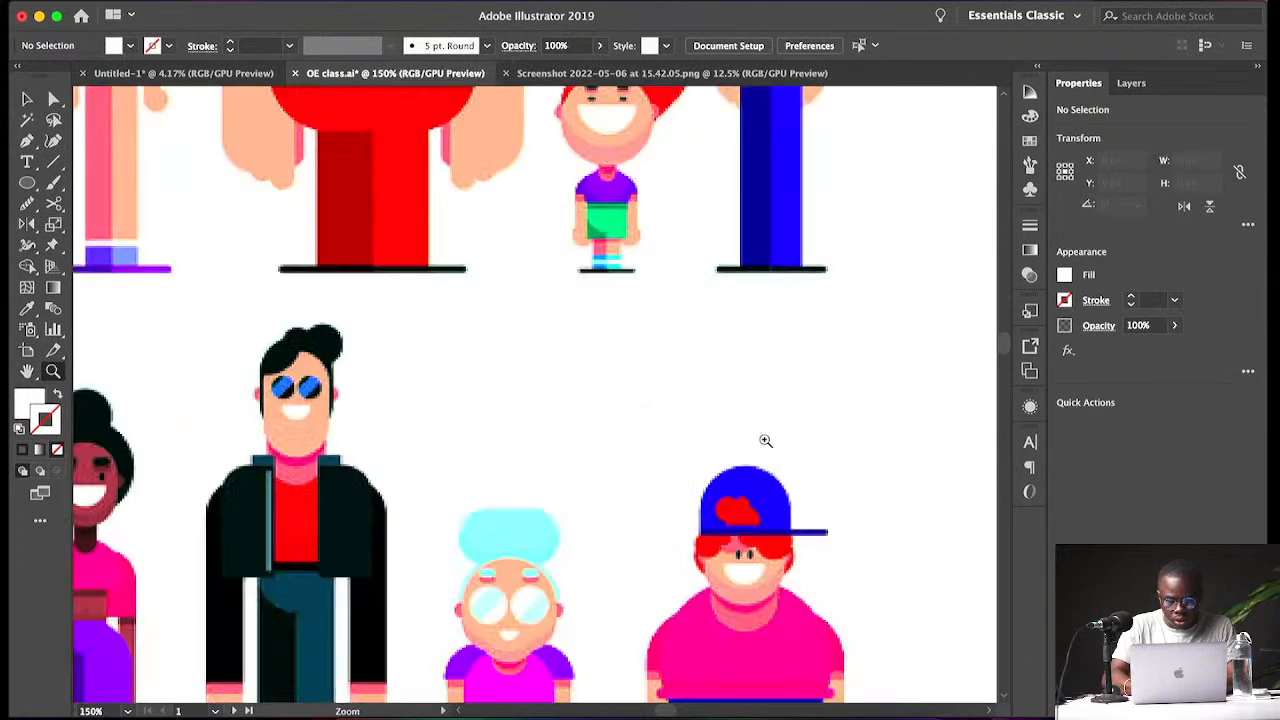
scroll(765, 440, down, 3)
scroll(765, 440, down, 5)
scroll(765, 440, right, 2)
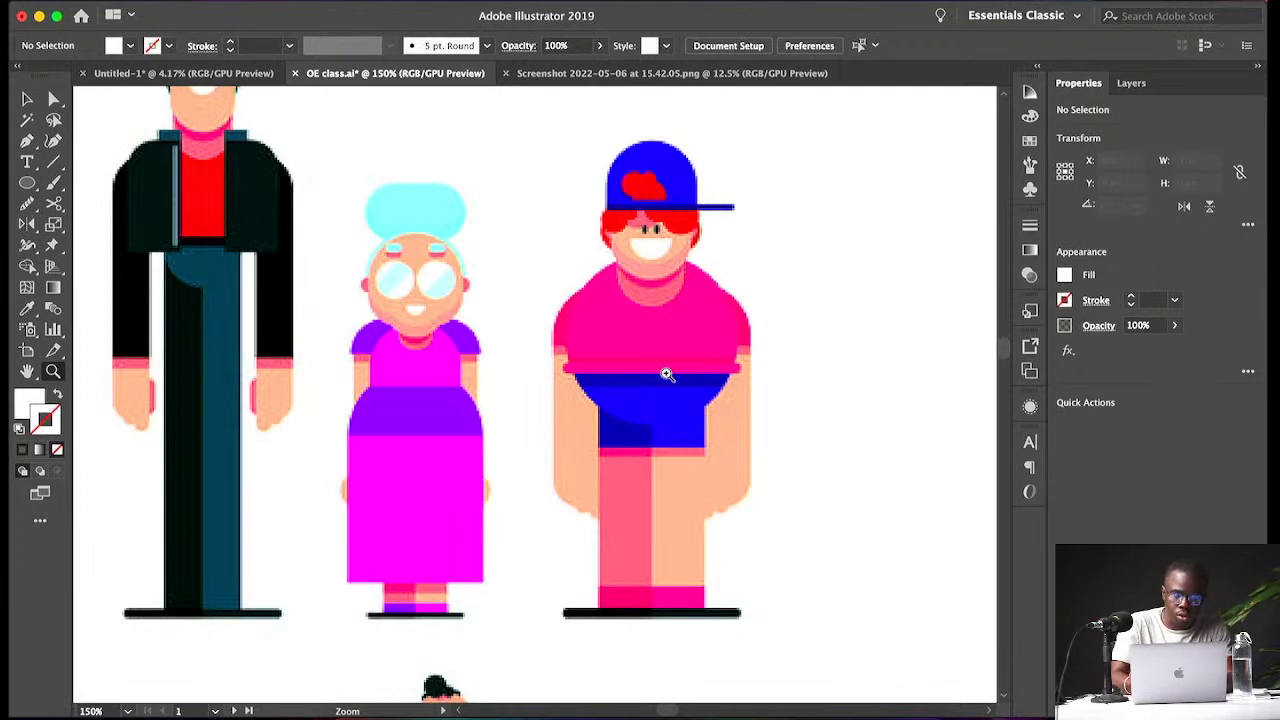
scroll(571, 379, right, 10)
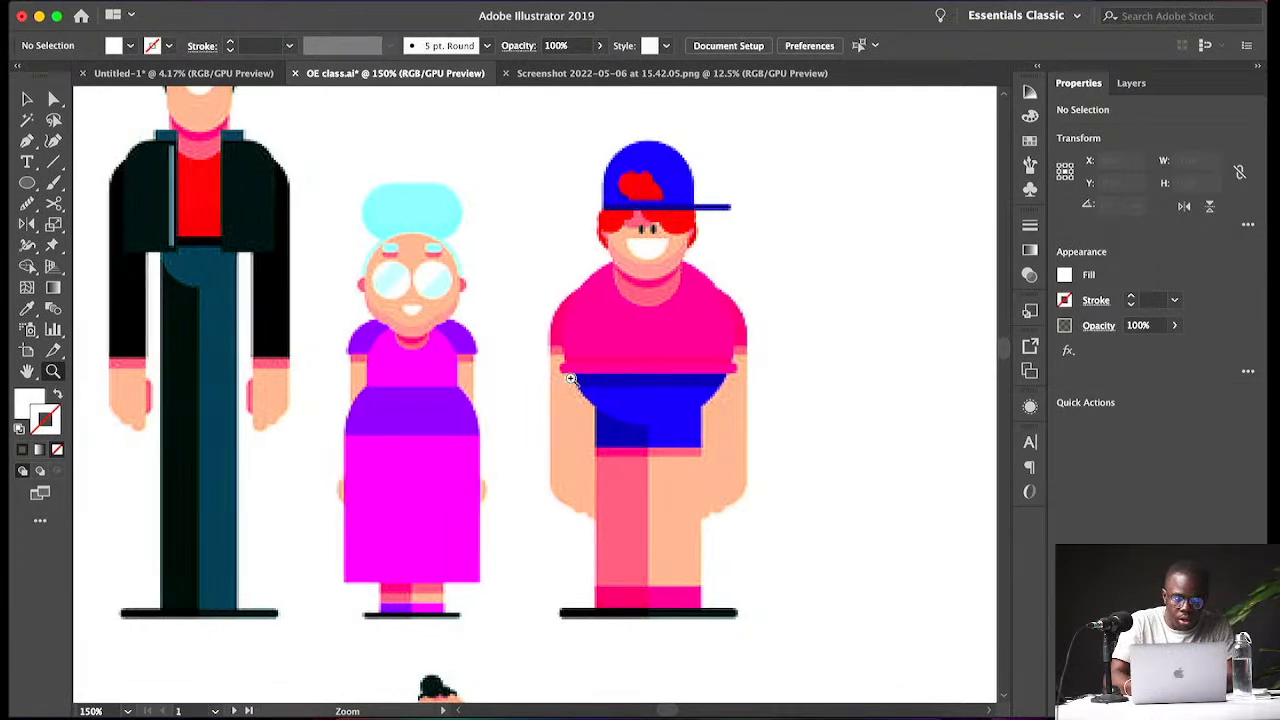
scroll(571, 379, right, 2)
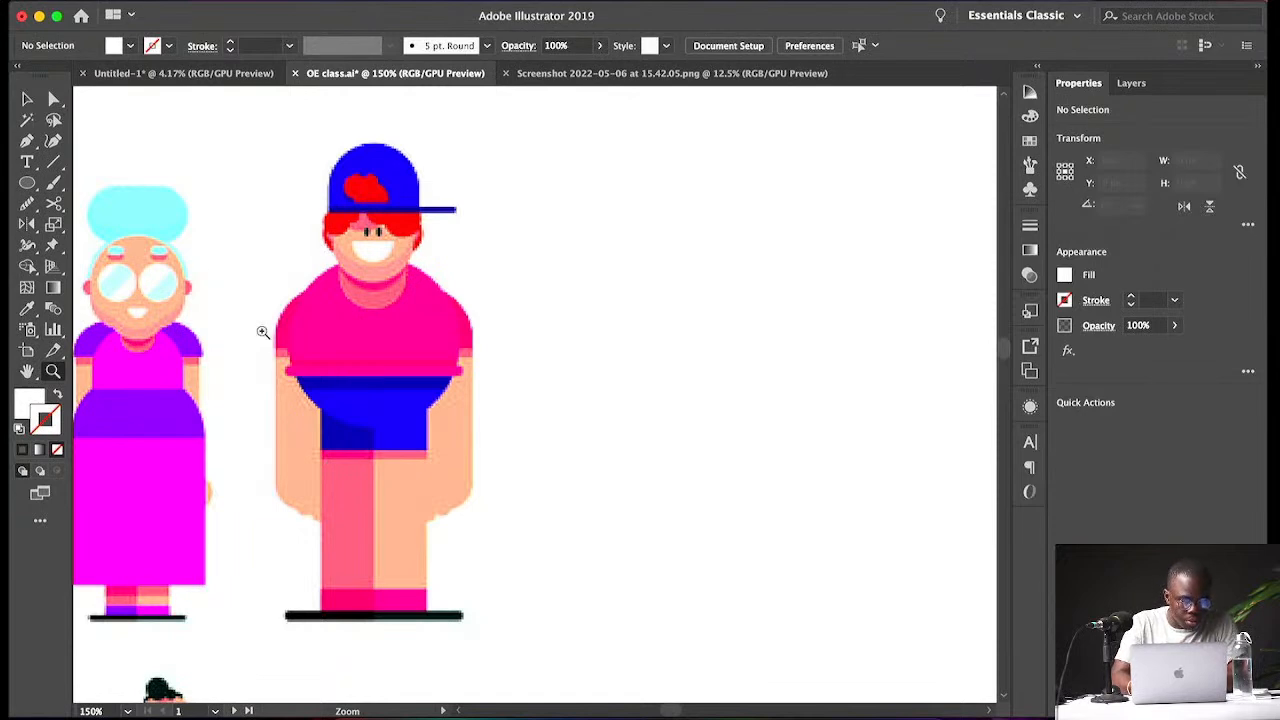
click(31, 190)
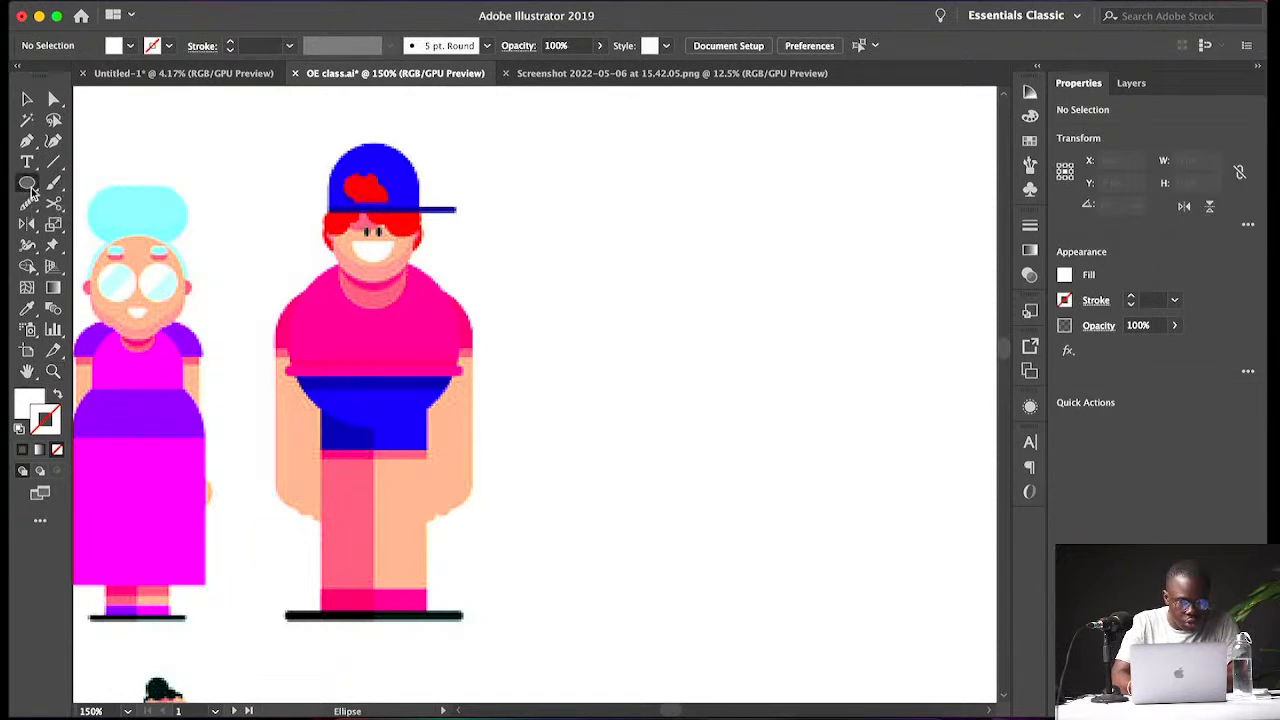
key(m)
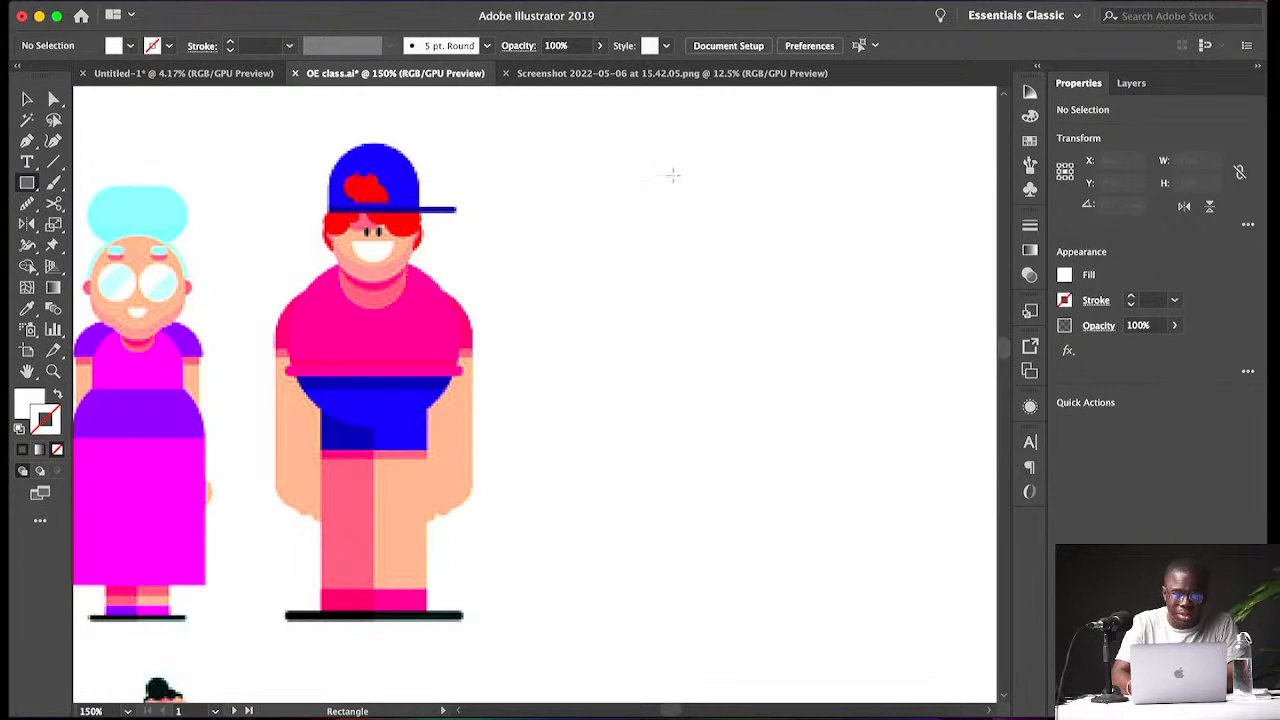
drag(673, 175, 811, 347)
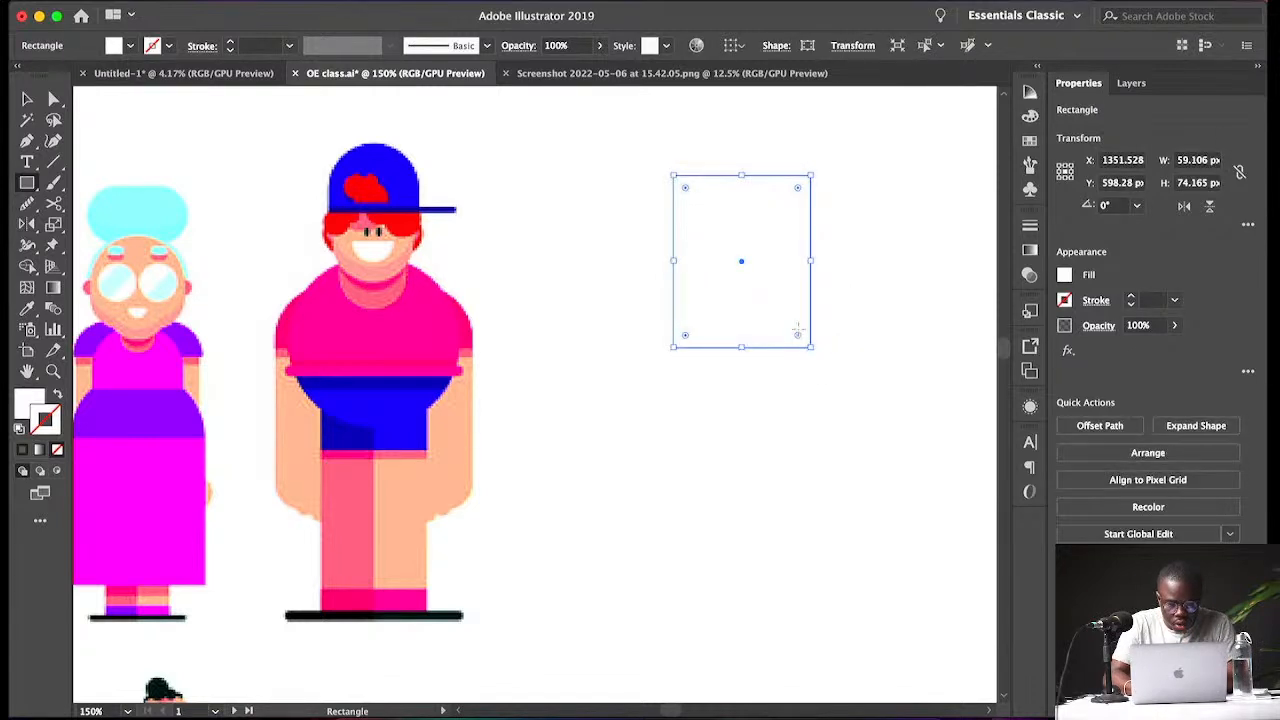
- Fill the rectangle with the character's skin colour and round its corners fully into a capsule-shaped head
key(i)
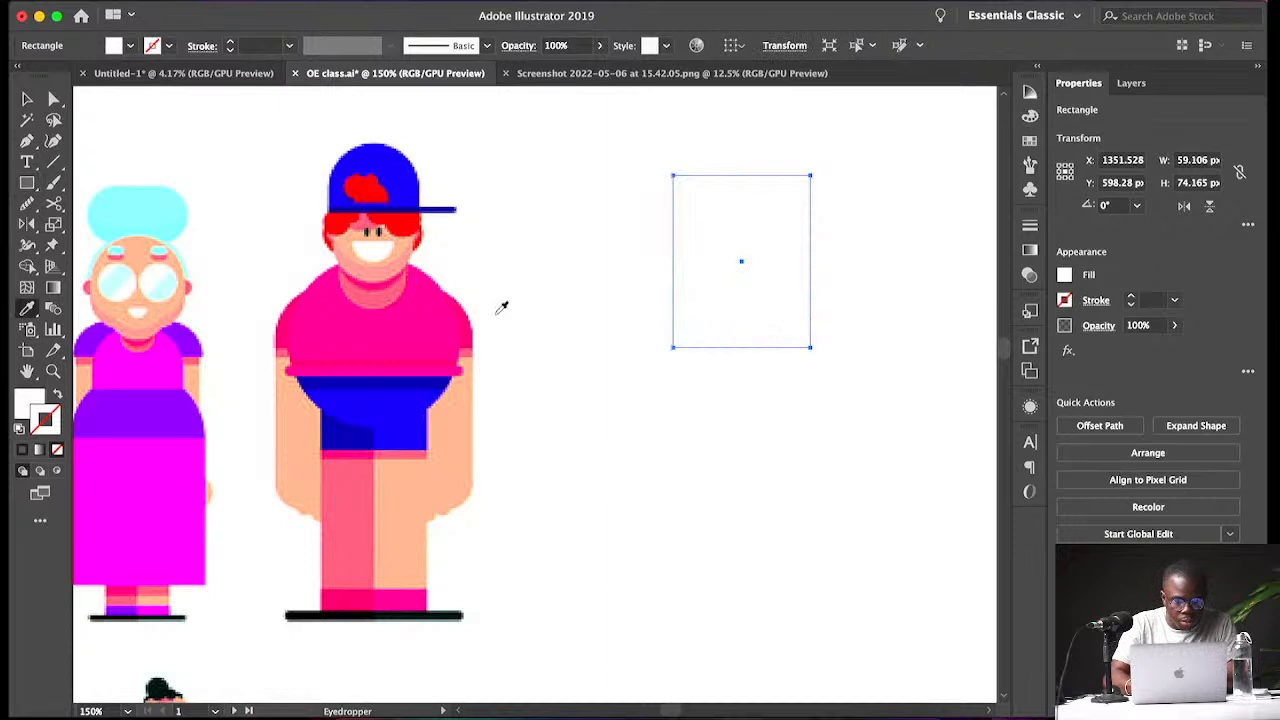
click(404, 242)
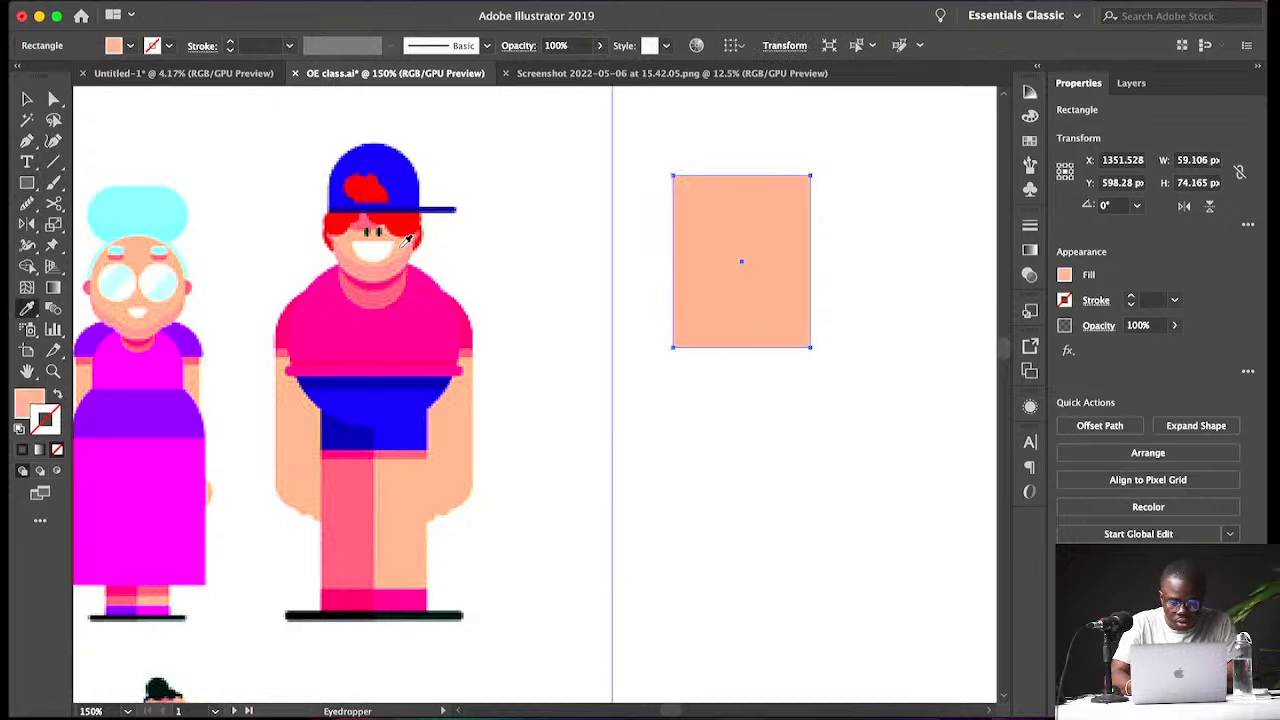
key(v)
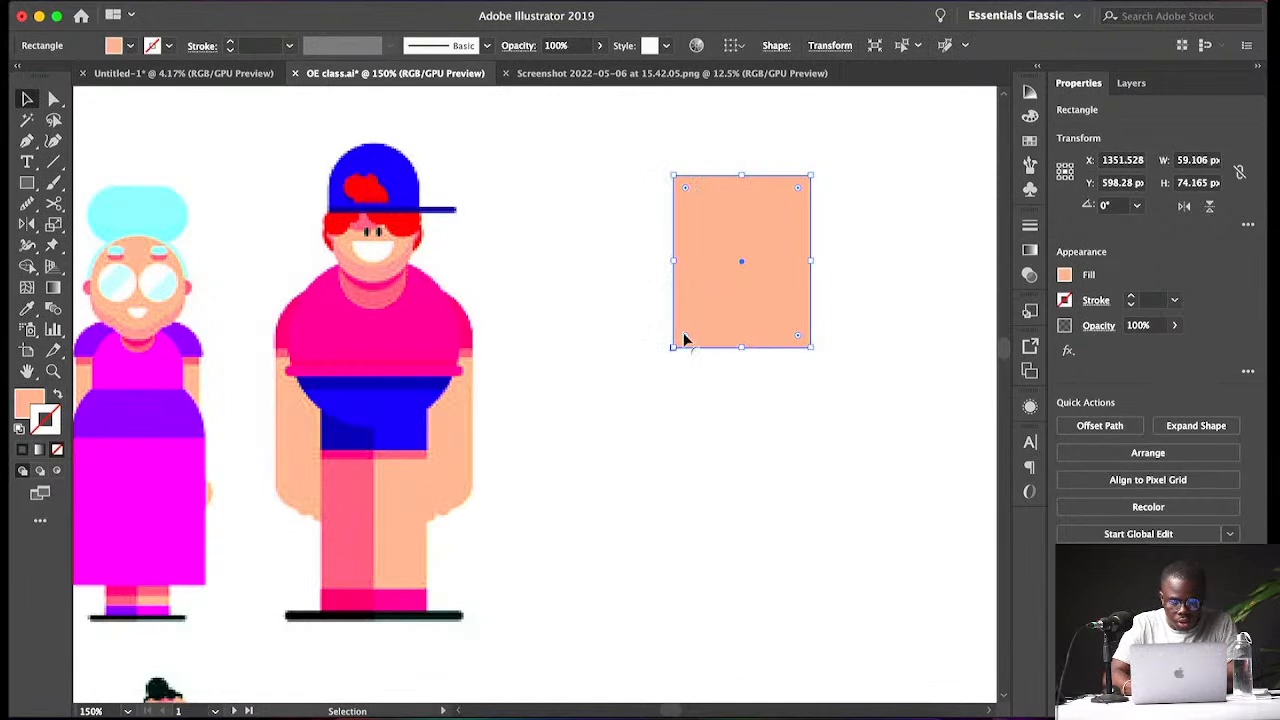
drag(684, 336, 760, 245)
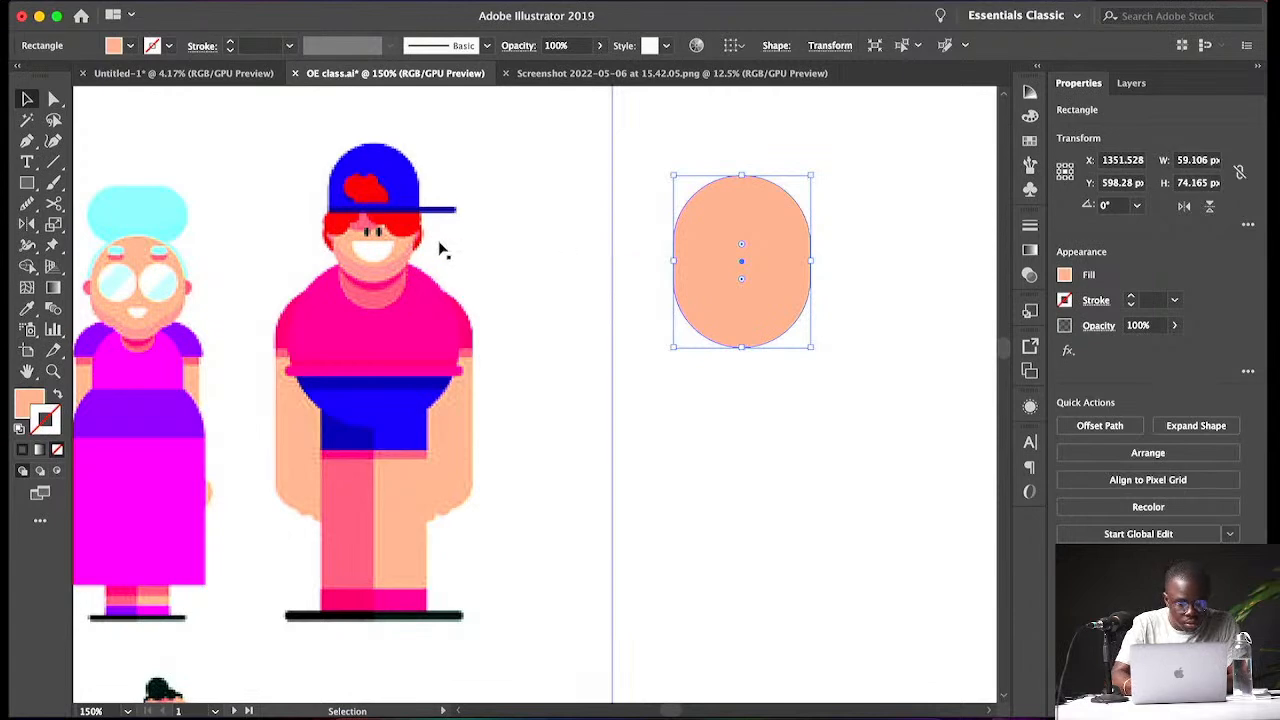
- Draw a small rectangle about 4.5 by 12 px on the head and fill it with the character's black eye colour
key(m)
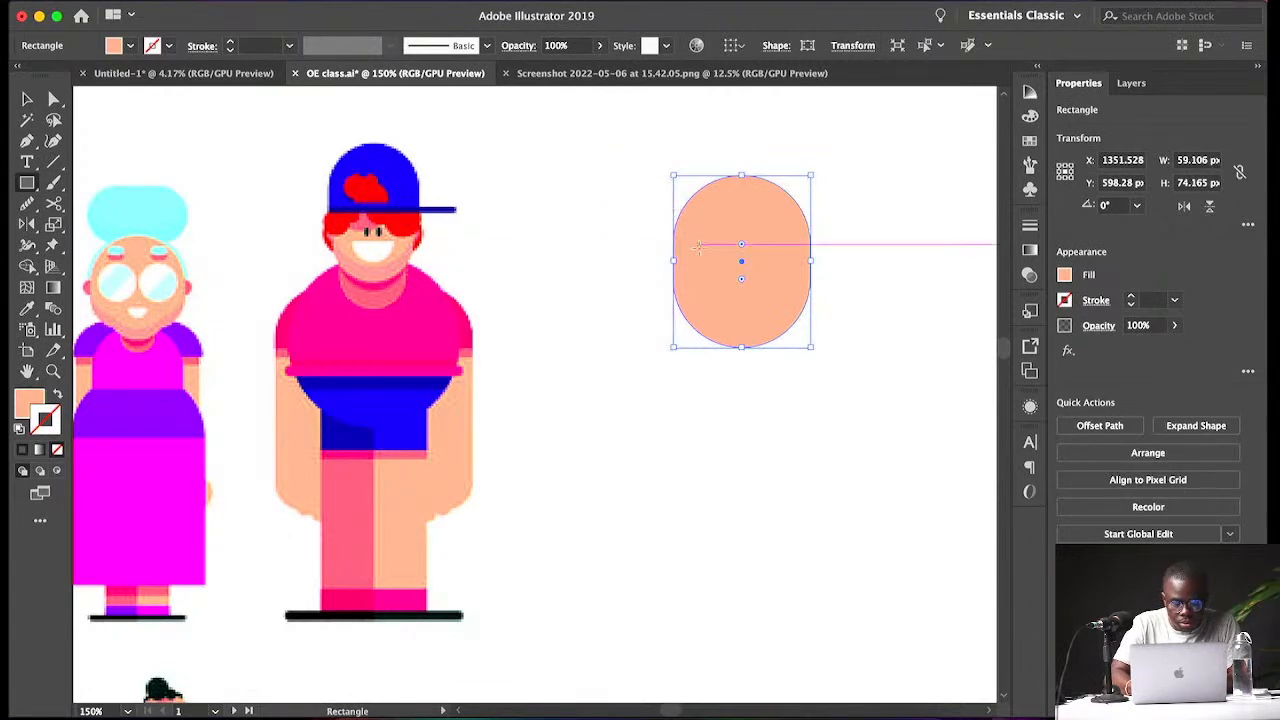
drag(713, 243, 722, 270)
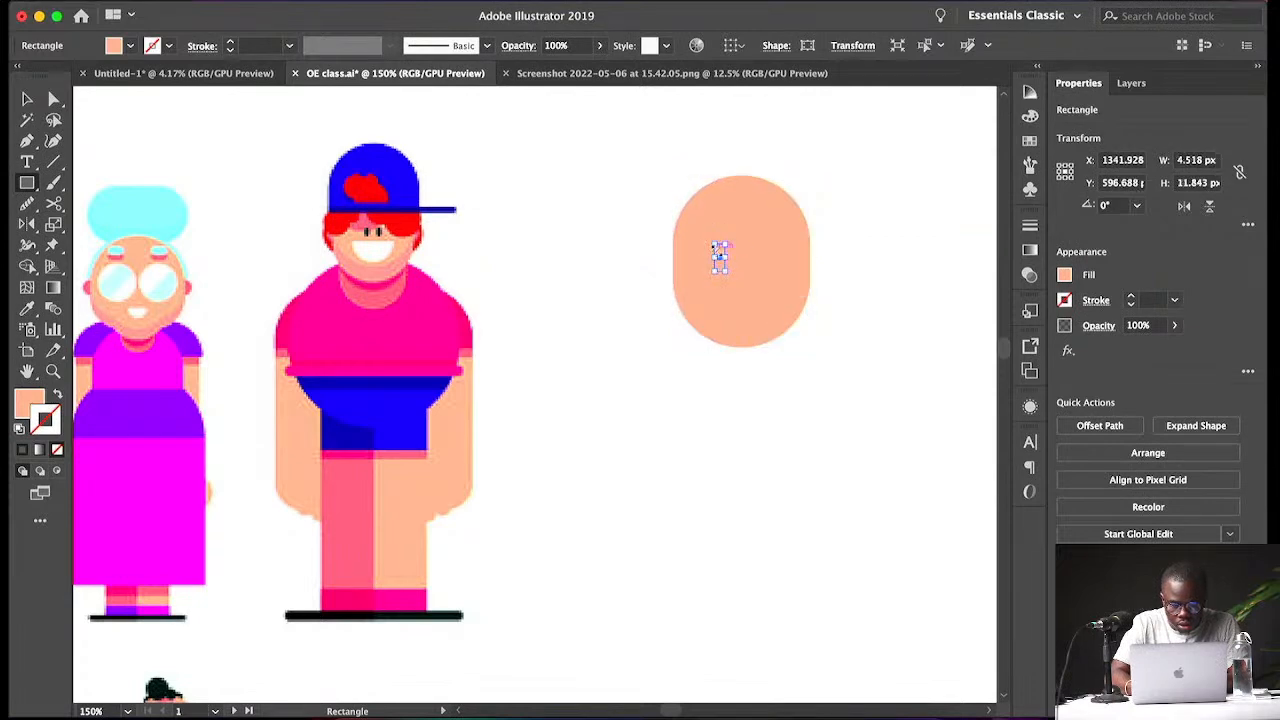
key(i)
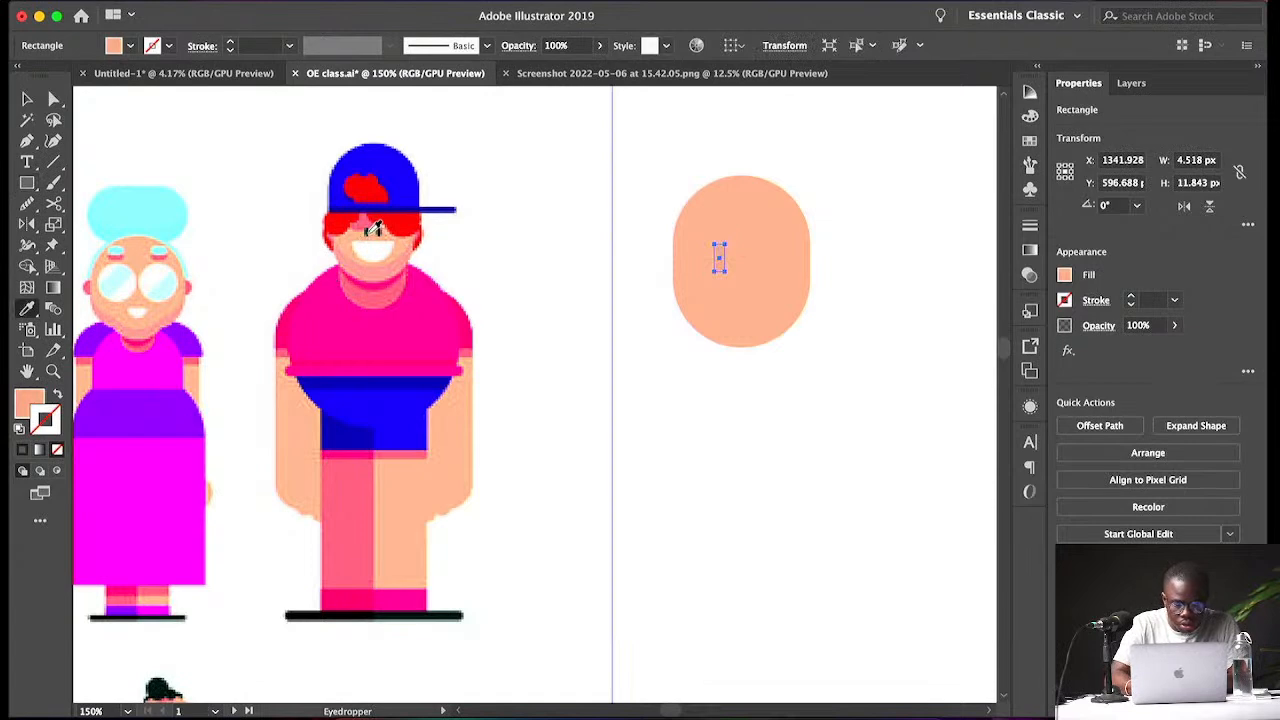
click(369, 230)
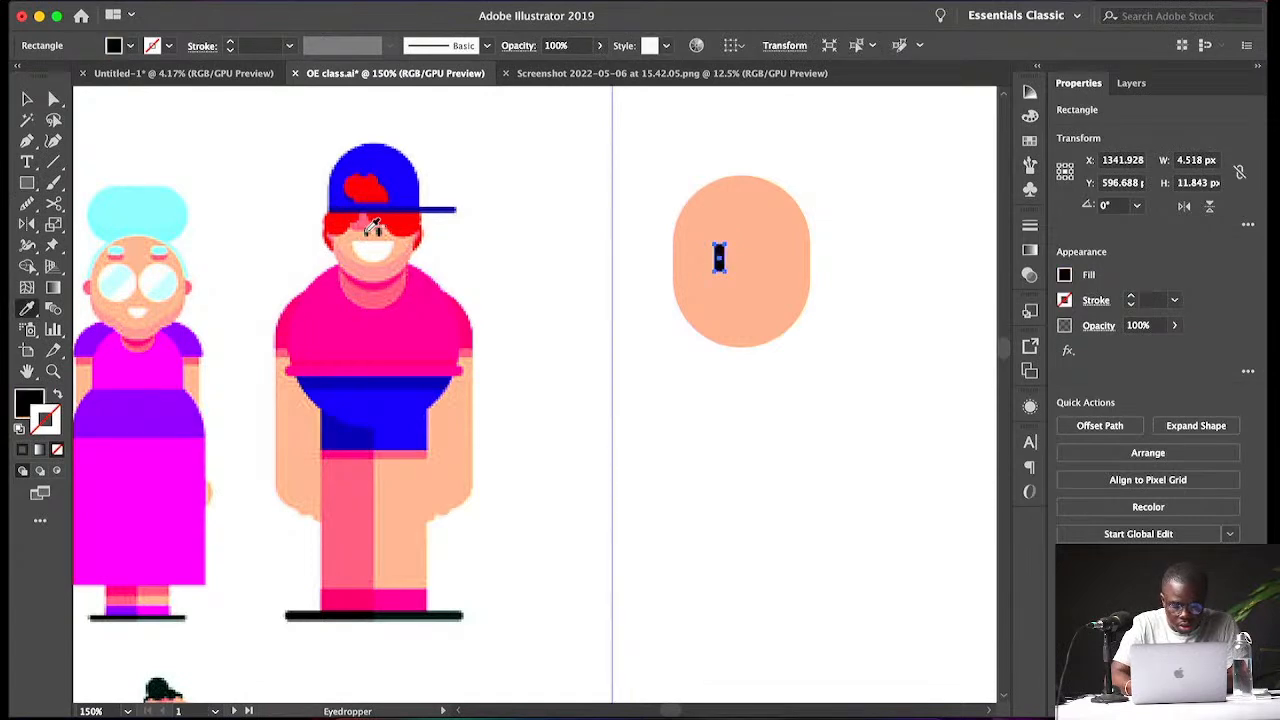
- Stretch the head shape downward to about 82 px tall
key(v)
key(super+equal)
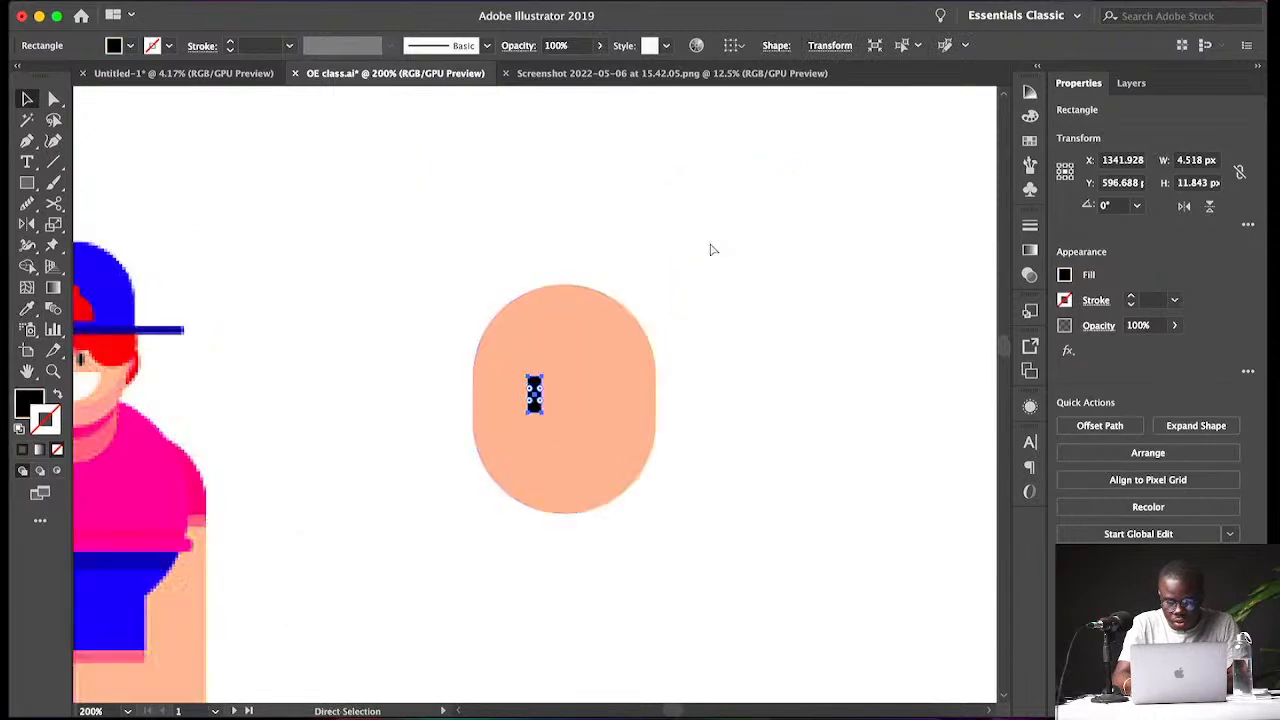
click(709, 242)
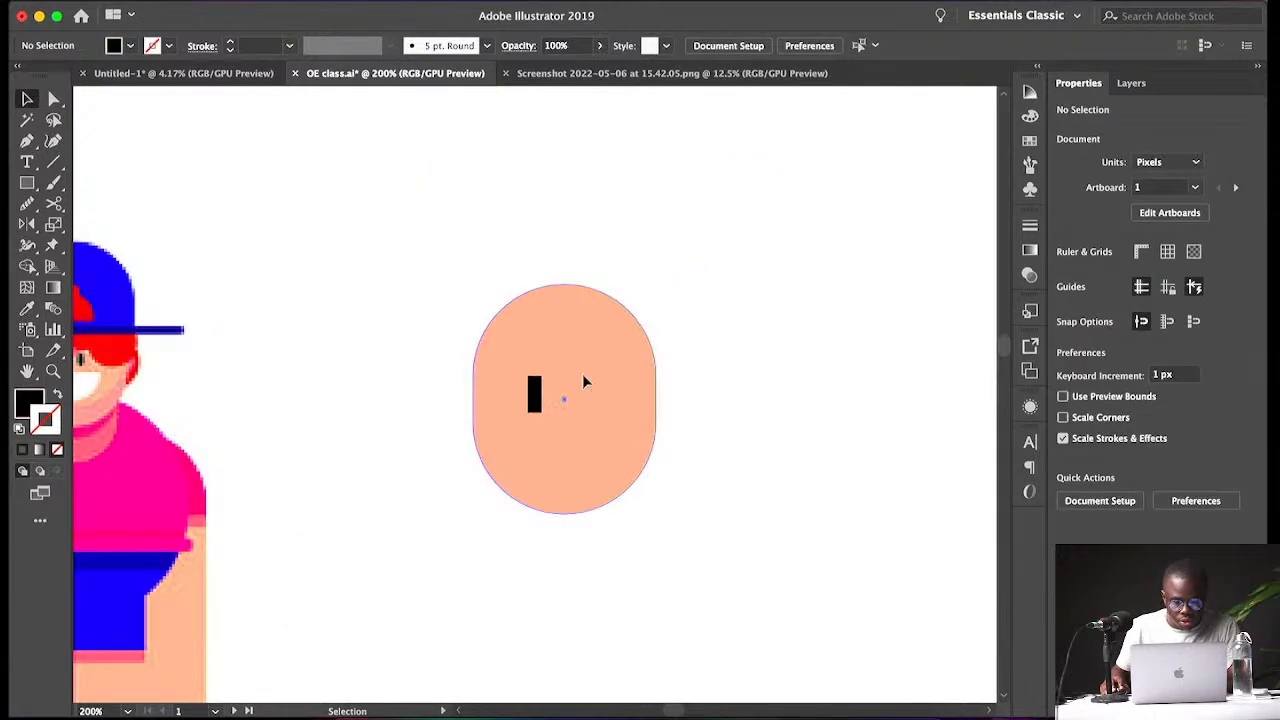
click(588, 432)
drag(564, 512, 563, 539)
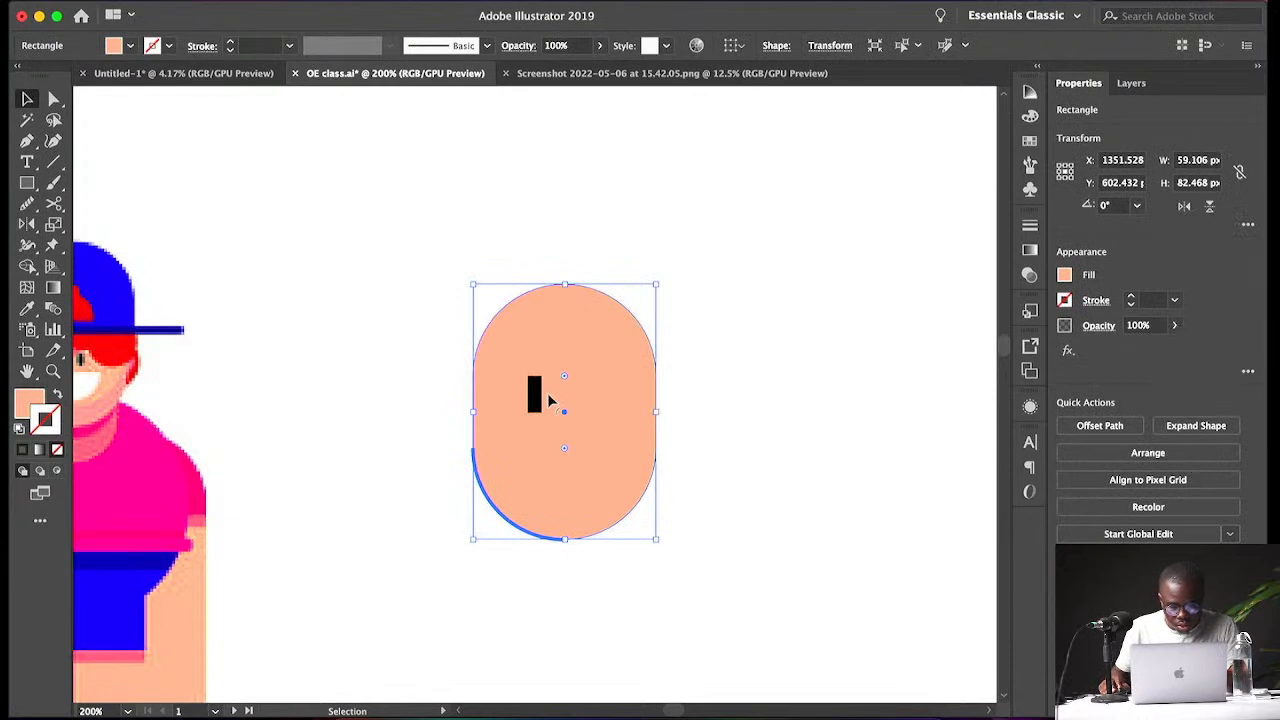
- Round the eye rectangle's corners fully into a pill shape
key(super+minus)
key(super+equal)
key(super+equal)
click(488, 380)
key(a)
key(super+equal)
key(super+equal)
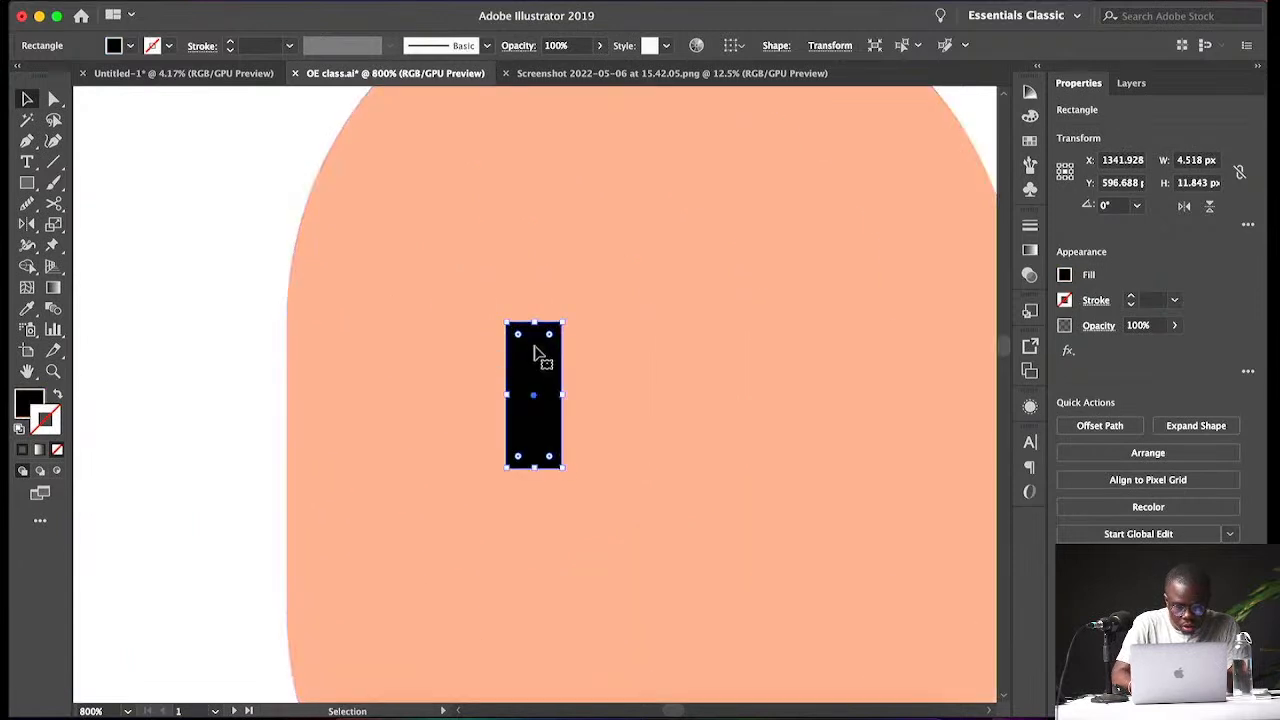
drag(522, 338, 540, 364)
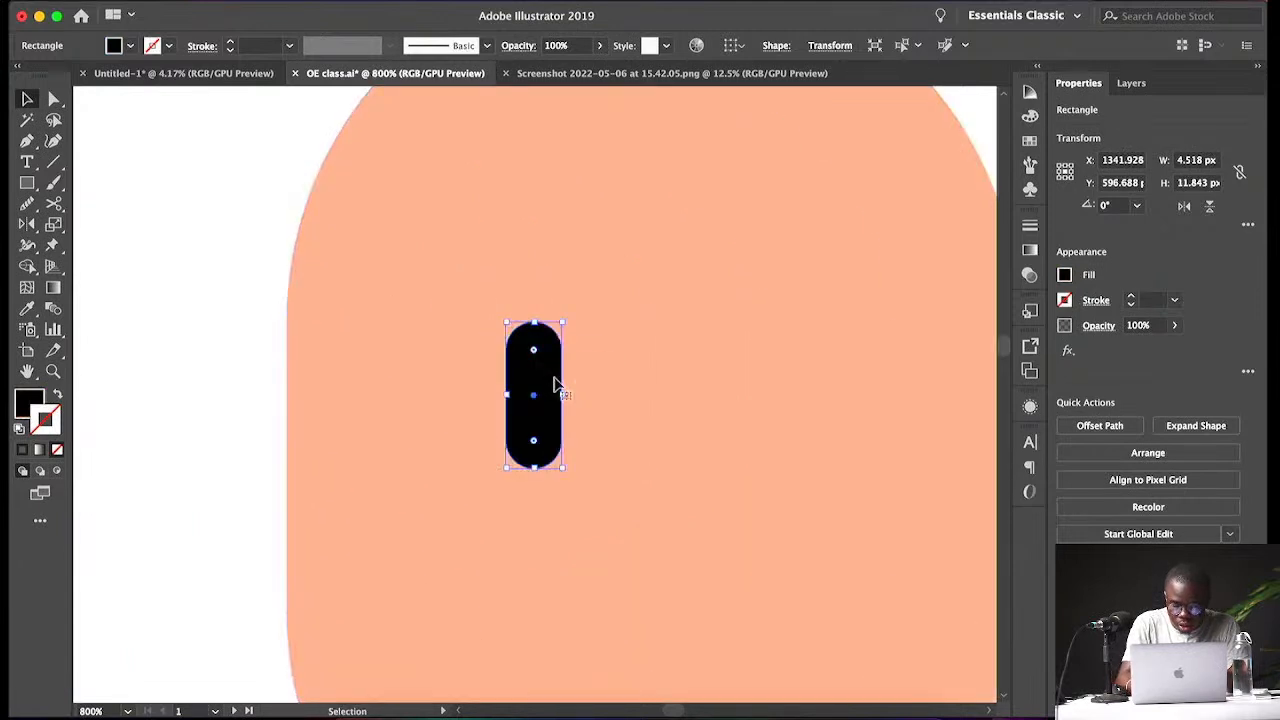
- Shorten the eye to about 9.7 px tall
key(super+minus)
key(super+minus)
key(v)
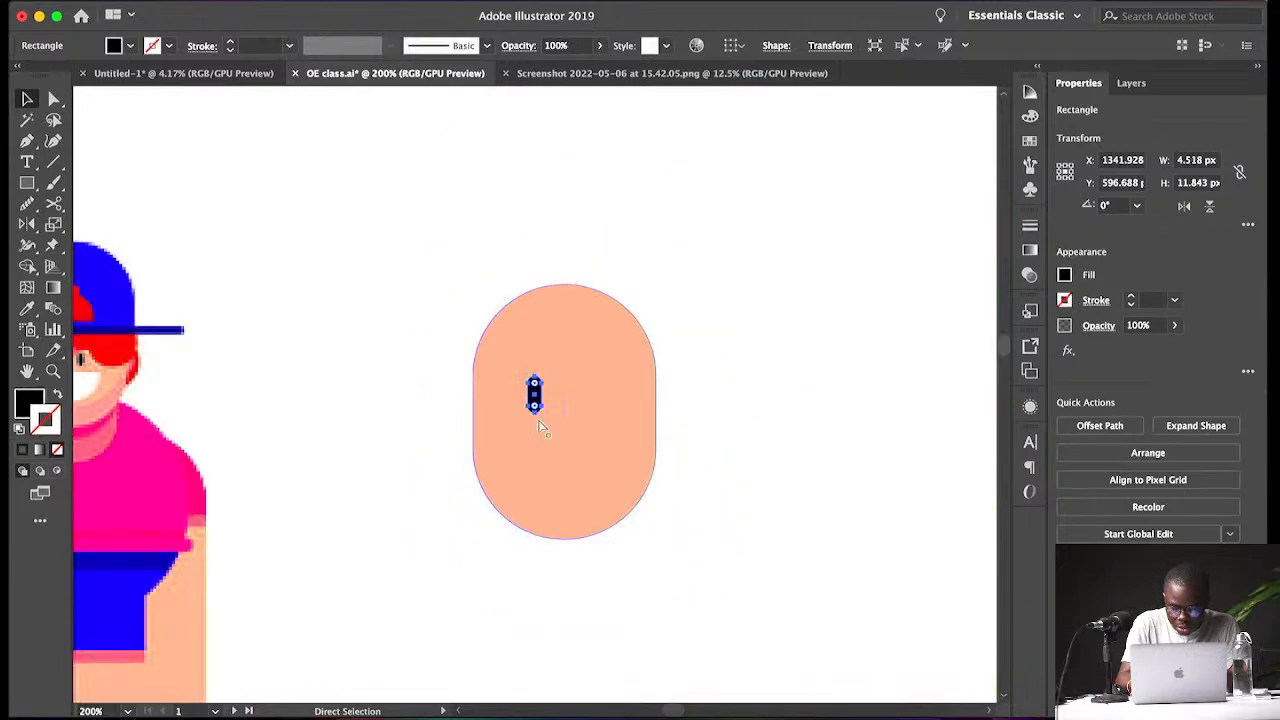
key(super+plus)
key(super+plus)
drag(563, 466, 545, 441)
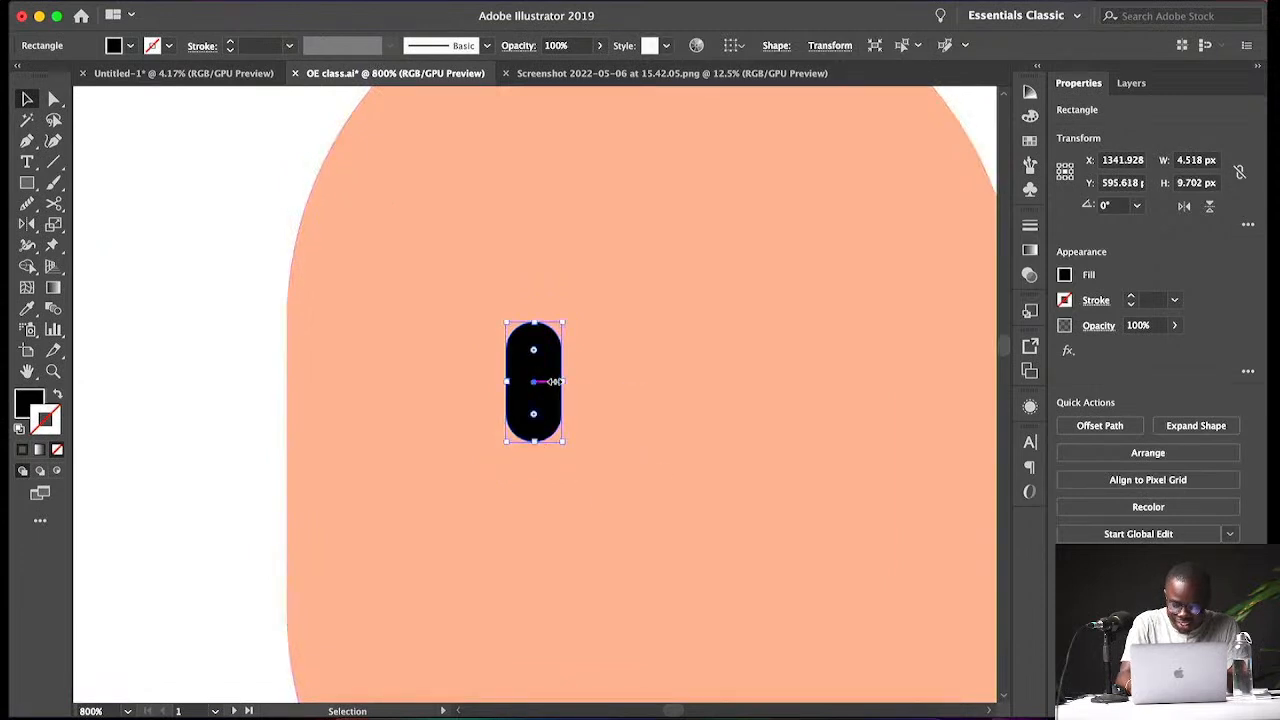
key(super+minus)
key(super+minus)
key(super+minus)
key(super+minus)
key(super+minus)
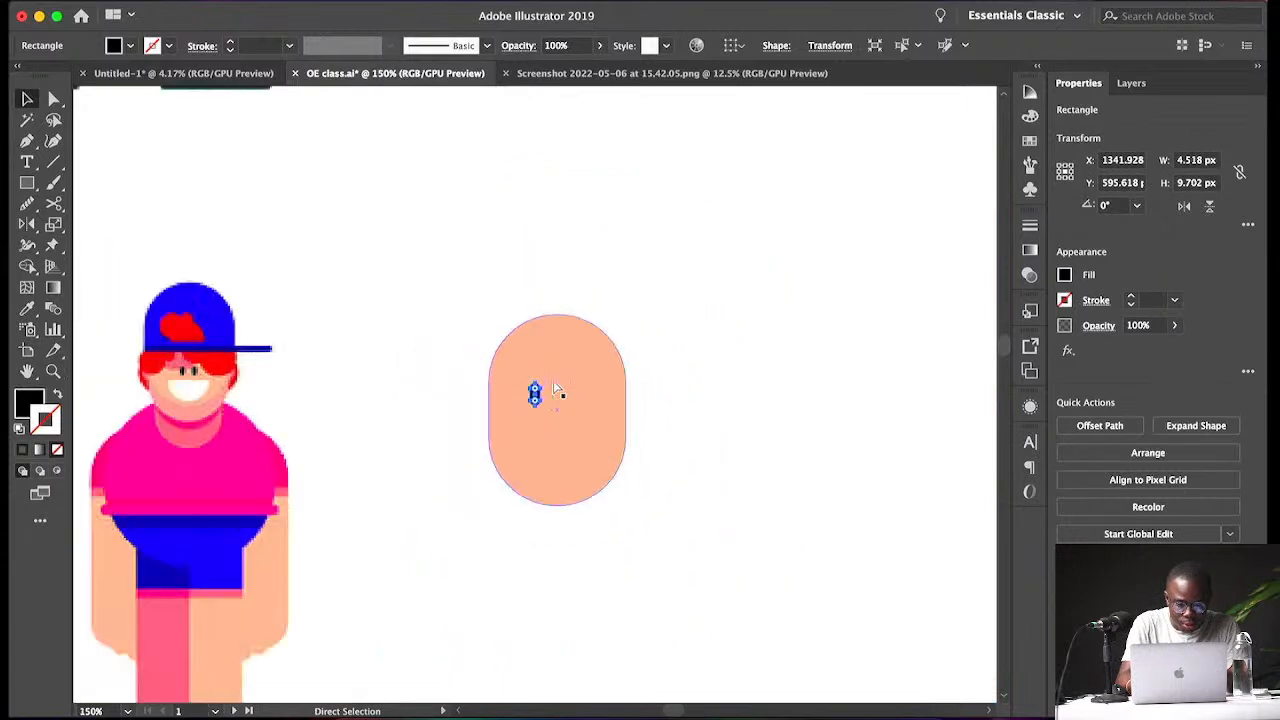
- Shorten the eye to about 7.2 px tall
key(super+plus)
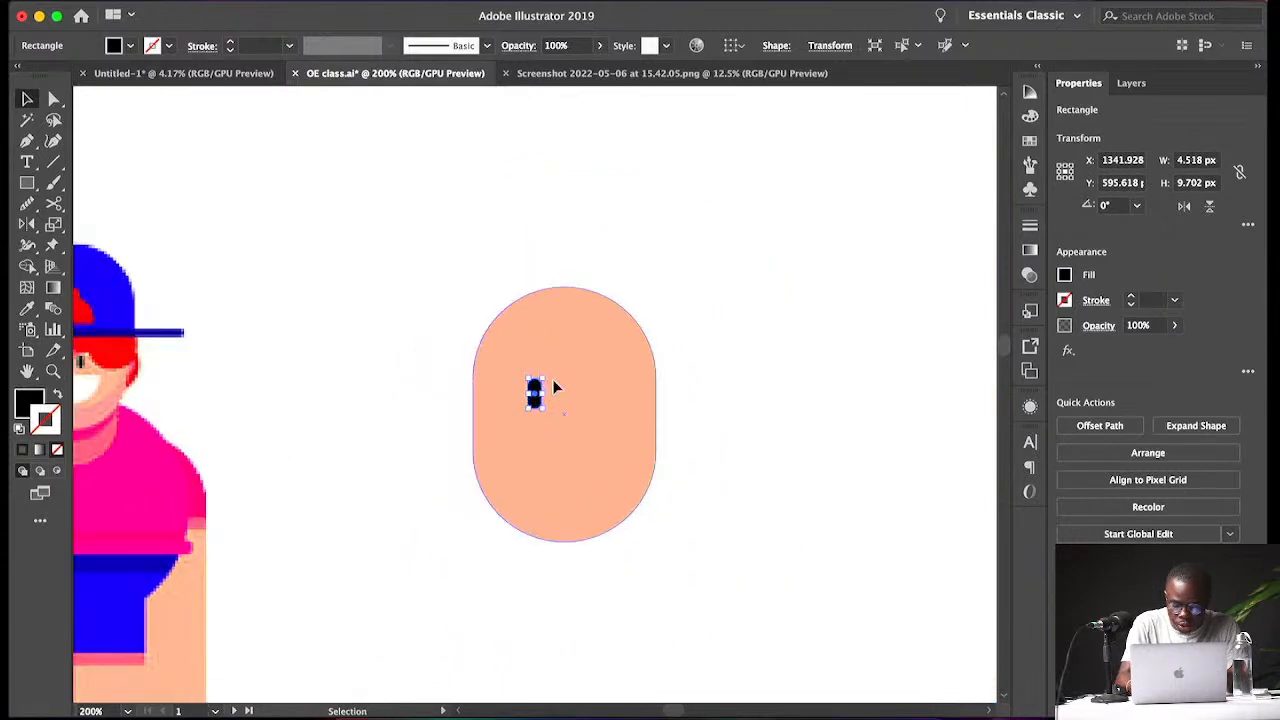
scroll(552, 379, left, 3)
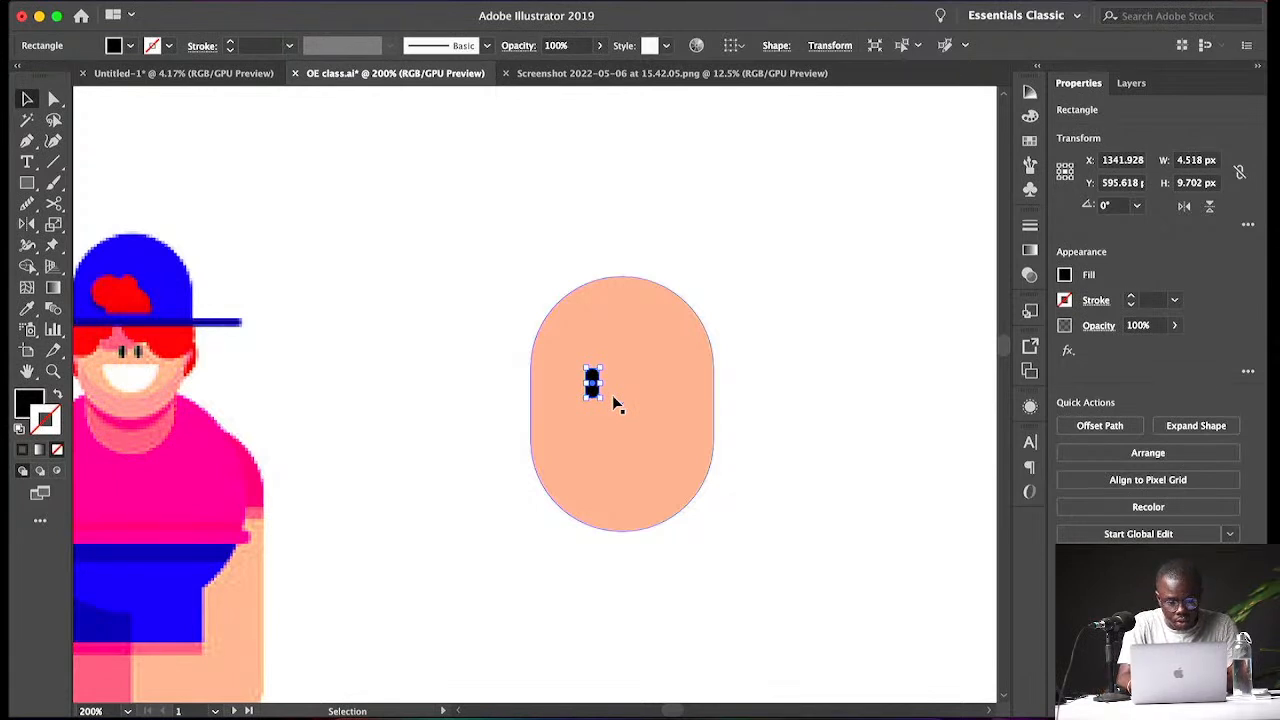
key(super+equal)
key(super+equal)
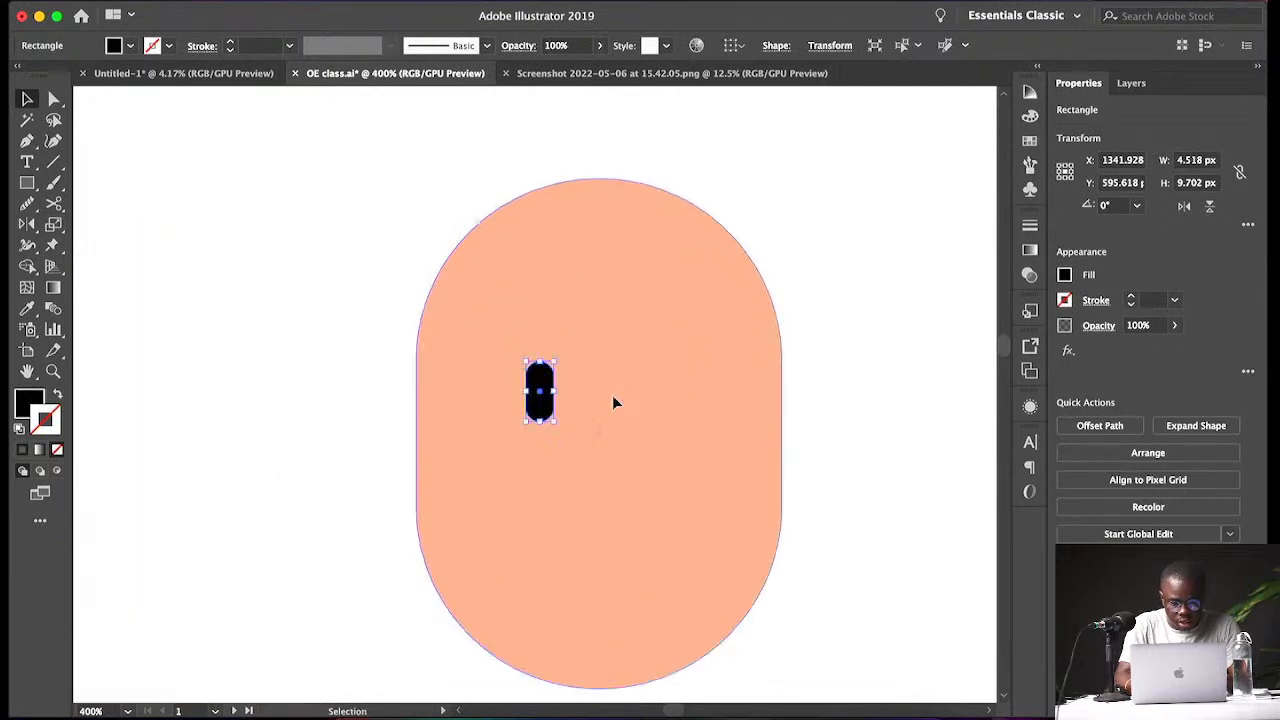
drag(553, 389, 543, 397)
key(a)
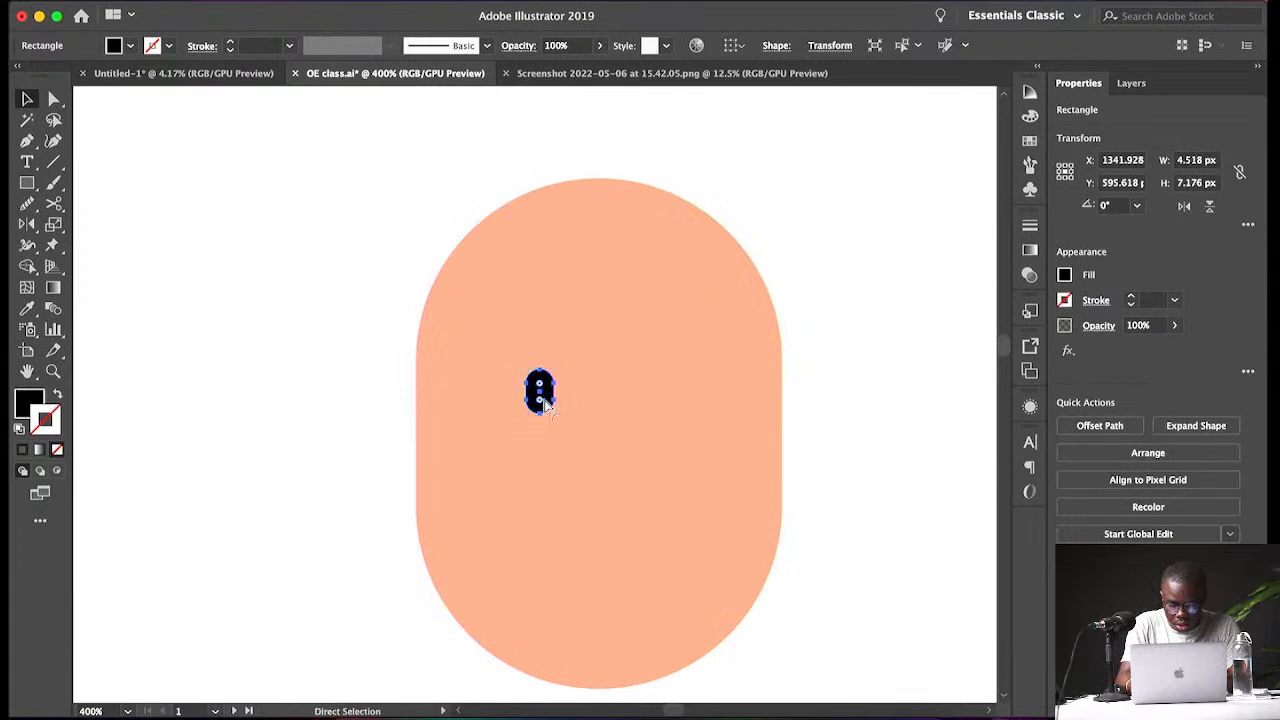
key(super+equal)
key(super+equal)
key(super+equal)
key(v)
drag(533, 372, 705, 393)
key(super+minus)
key(super+minus)
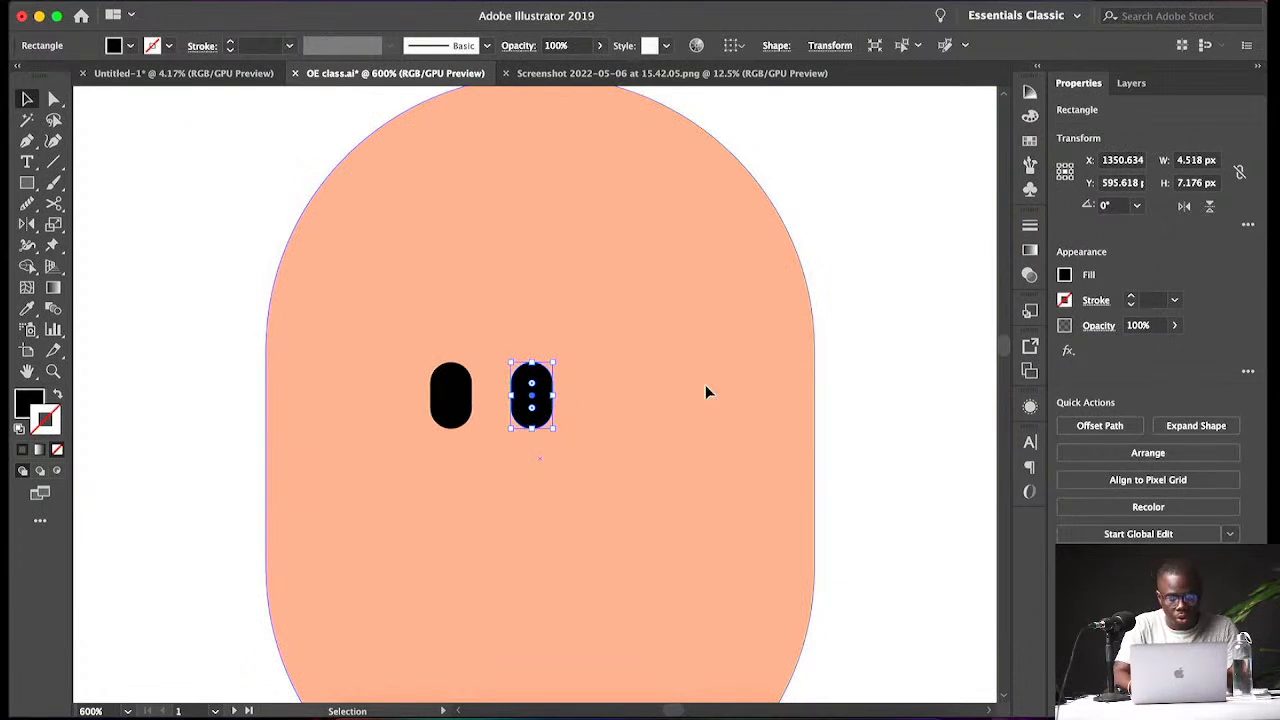
key(super+z)
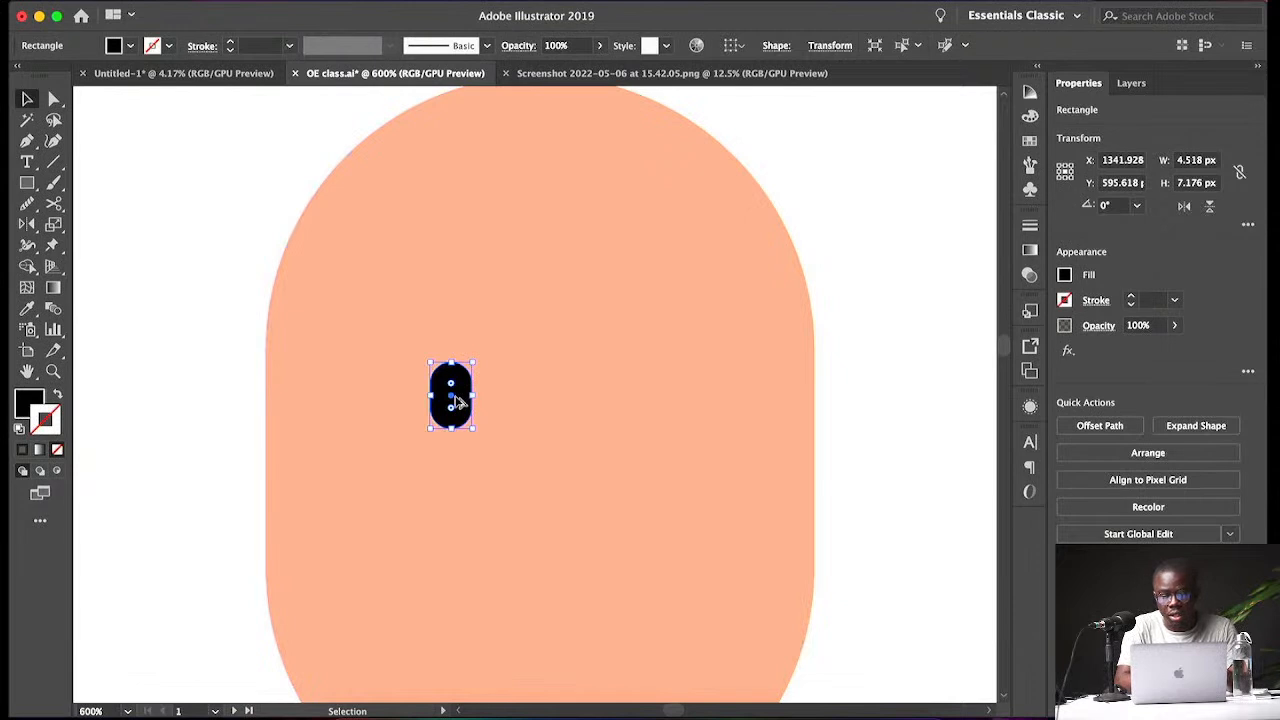
- Duplicate the eye horizontally and position the copy as the second eye a short distance away
drag(457, 402, 588, 402)
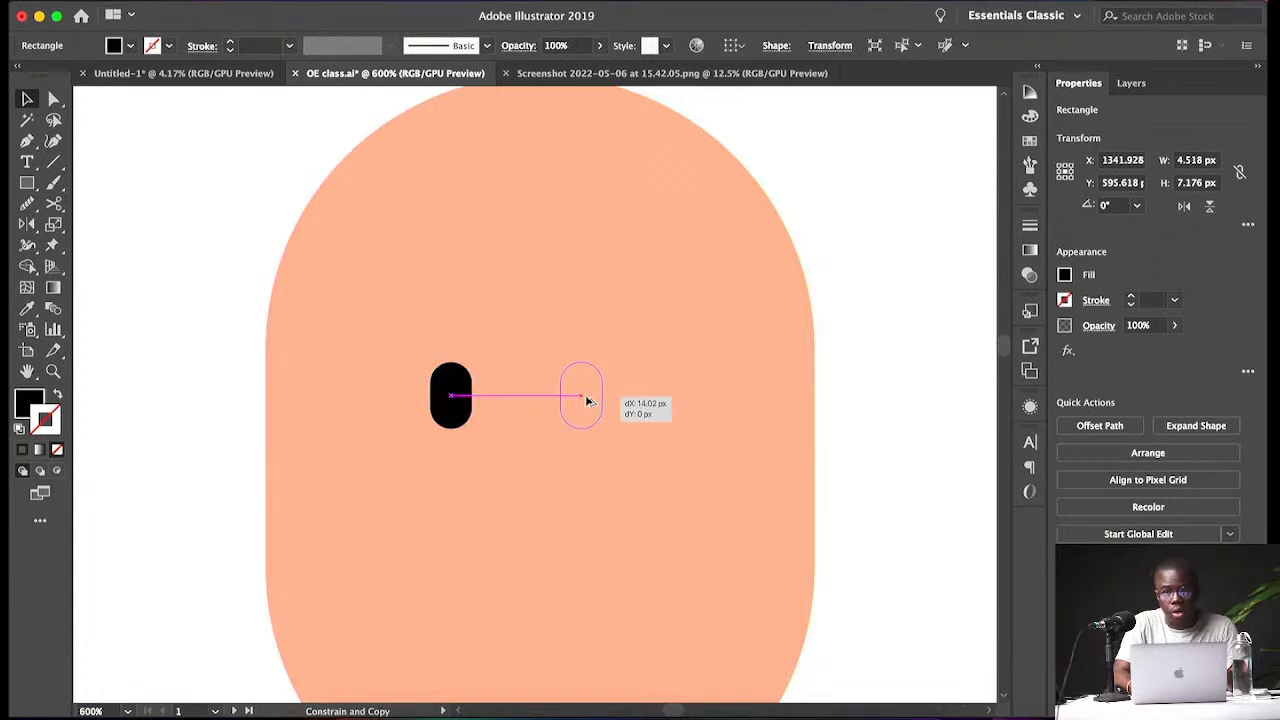
drag(588, 401, 588, 400)
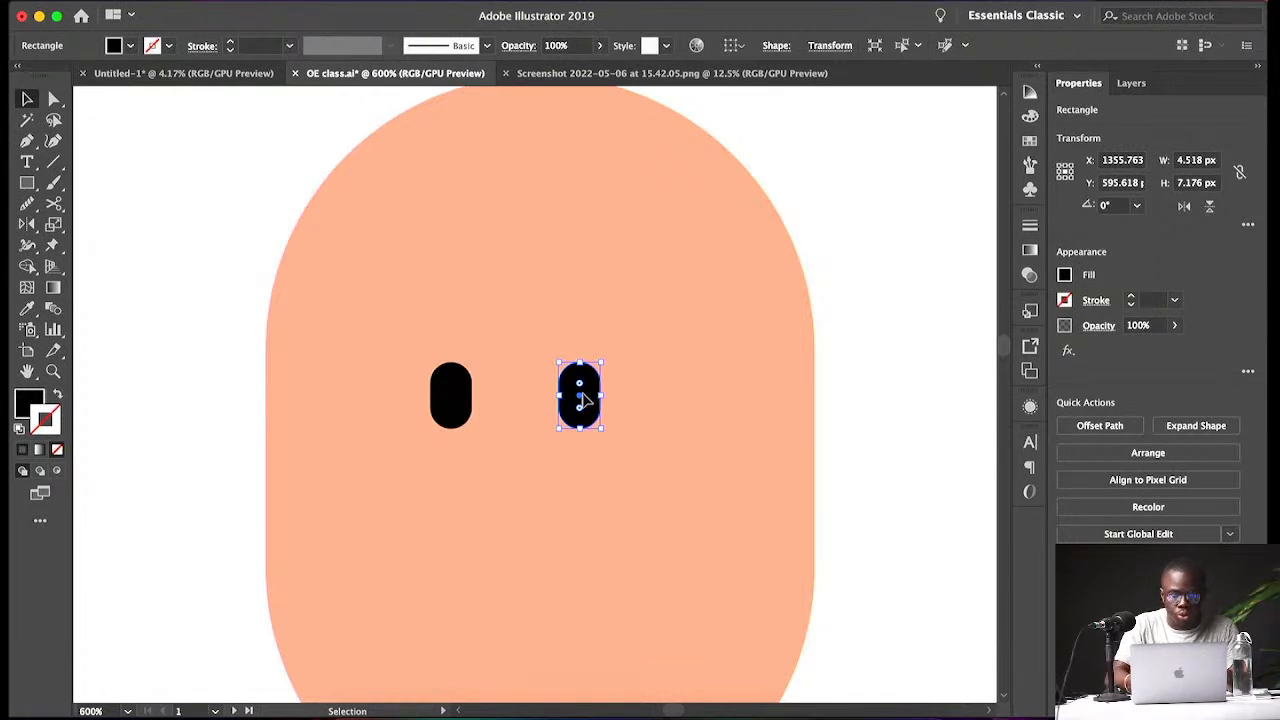
drag(588, 400, 490, 400)
- Draw a rectangle about 38 by 28 px below the eyes for the mouth
key(ctrl+minus)
key(ctrl+minus)
key(ctrl+minus)
key(ctrl+minus)
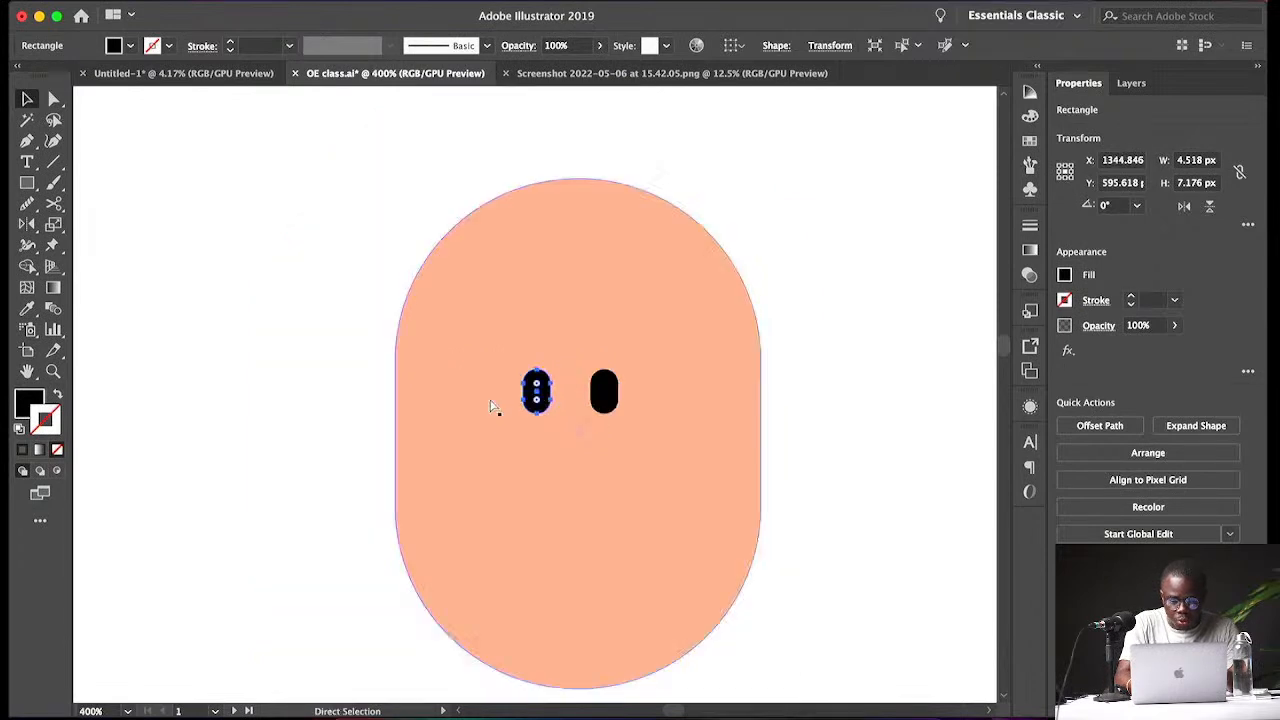
key(ctrl+plus)
key(ctrl+minus)
key(ctrl+plus)
key(ctrl+plus)
key(ctrl+plus)
key(v)
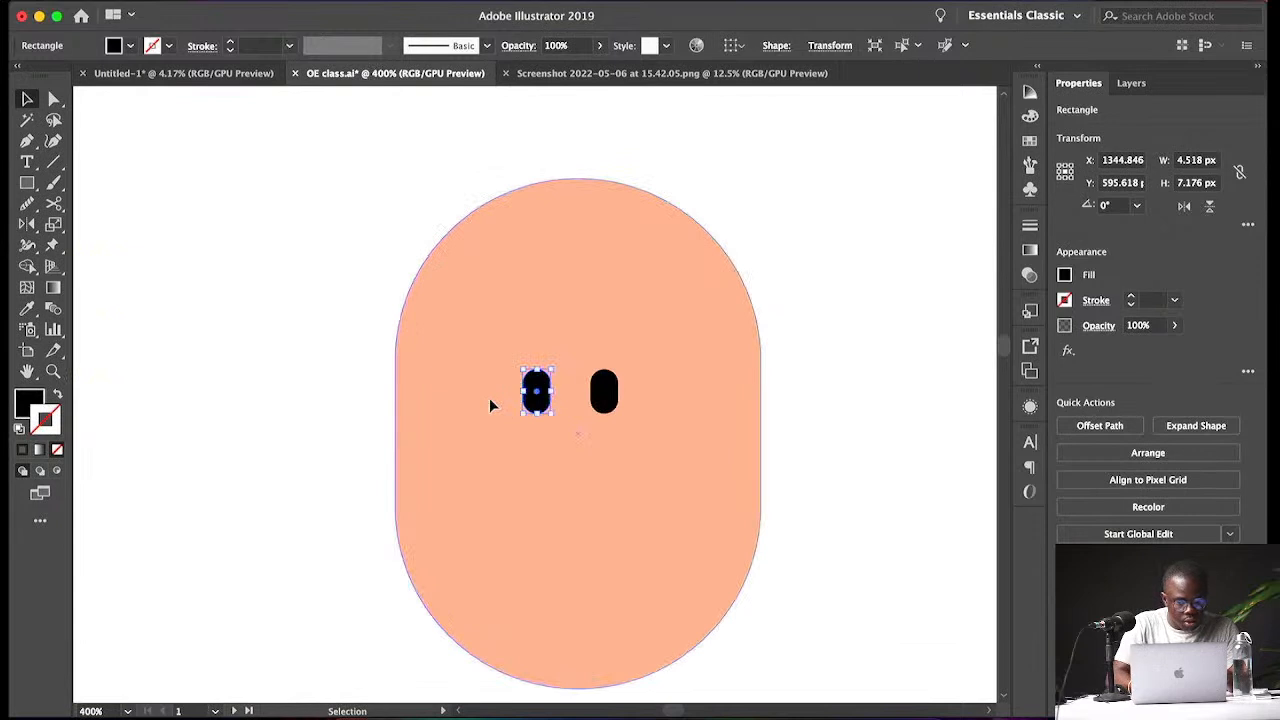
click(28, 184)
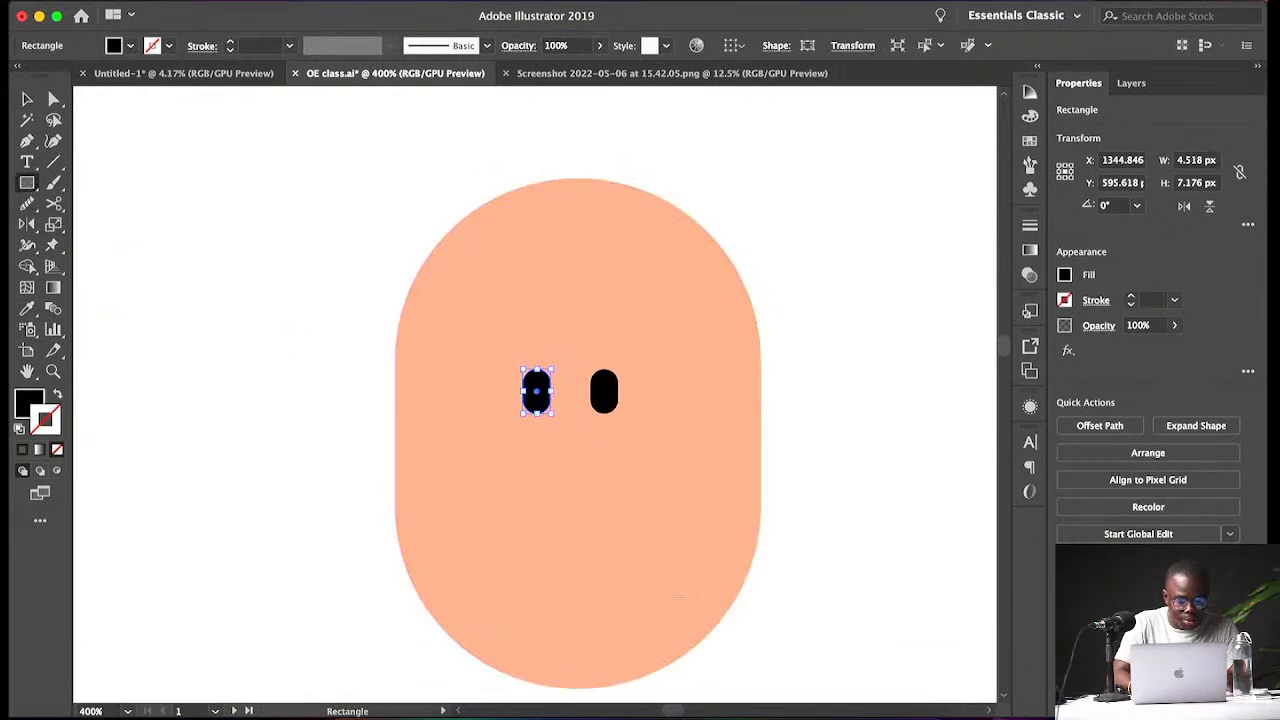
drag(487, 467, 724, 638)
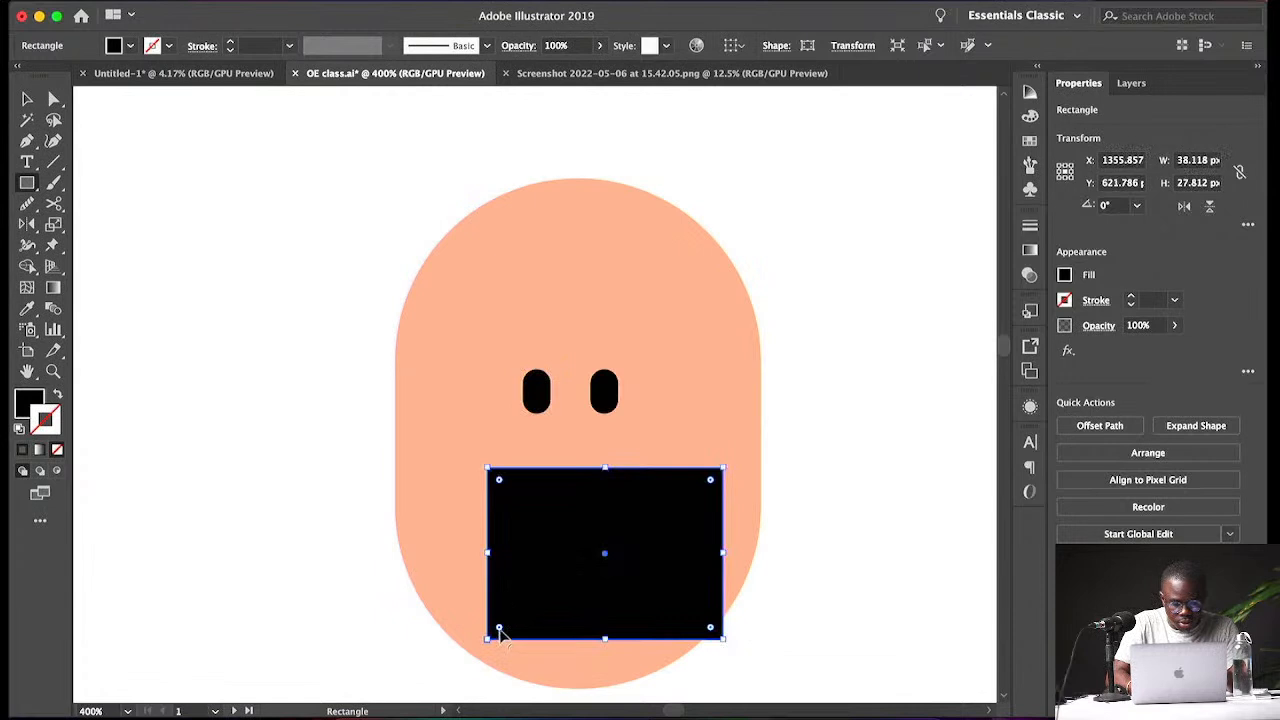
- Round the mouth rectangle's bottom corners to about 19 px so the mouth becomes a half-round shape
drag(498, 629, 680, 497)
key(super+z)
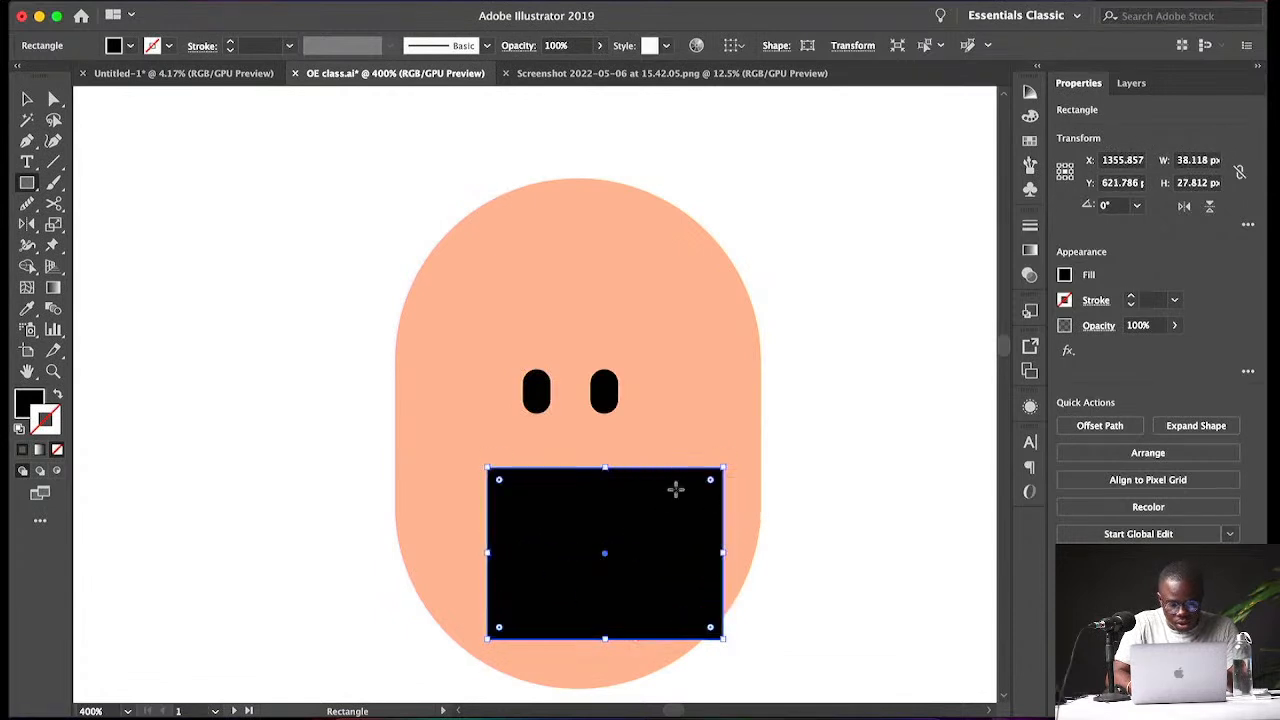
key(v)
key(a)
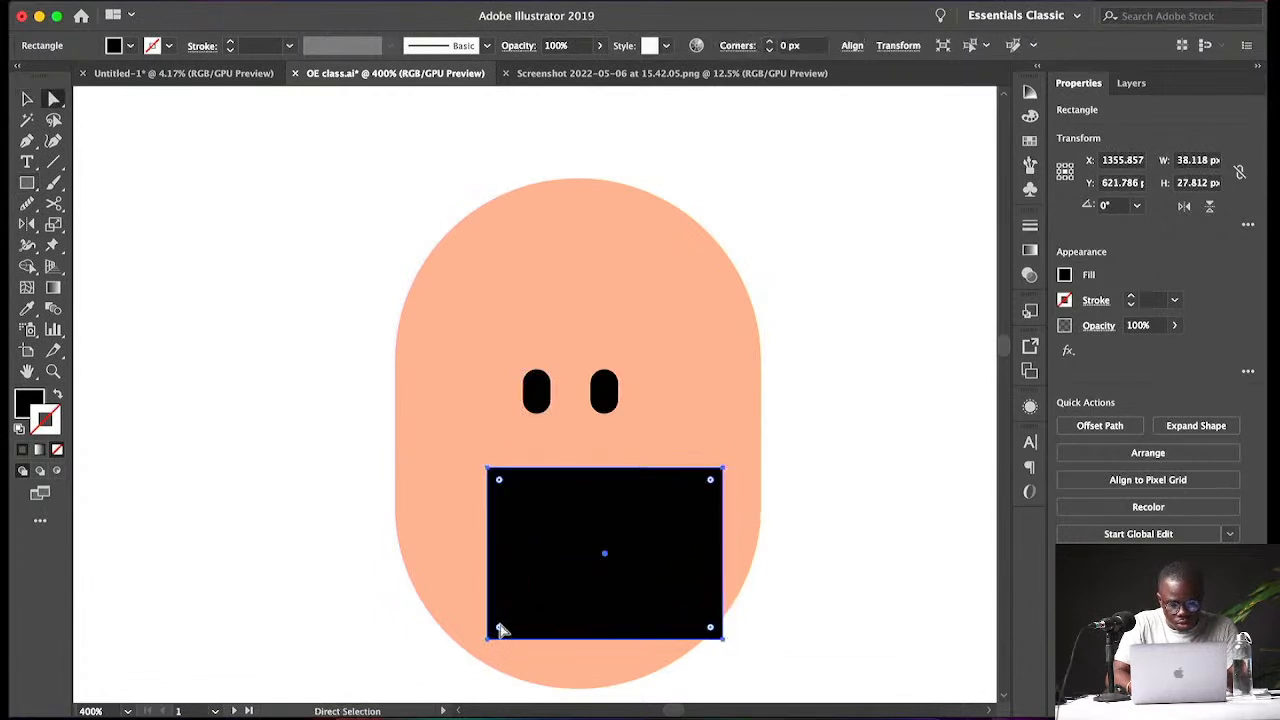
drag(500, 630, 655, 502)
key(super+z)
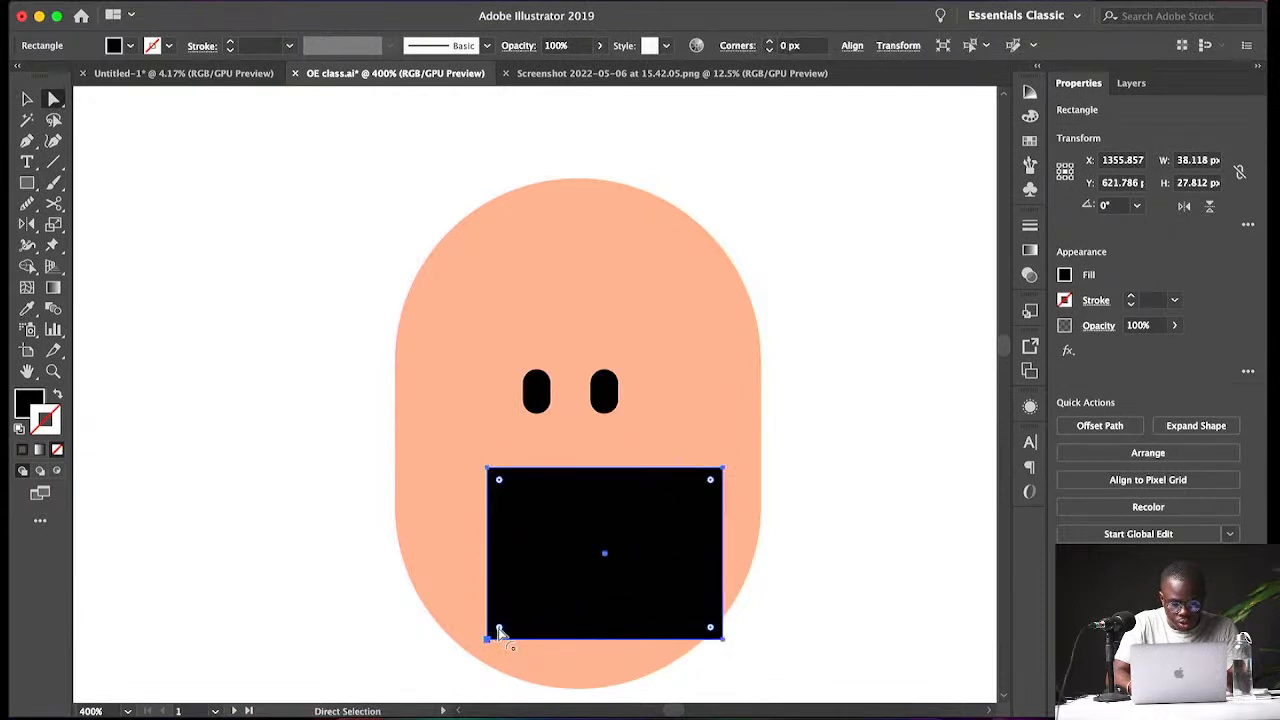
drag(500, 632, 689, 502)
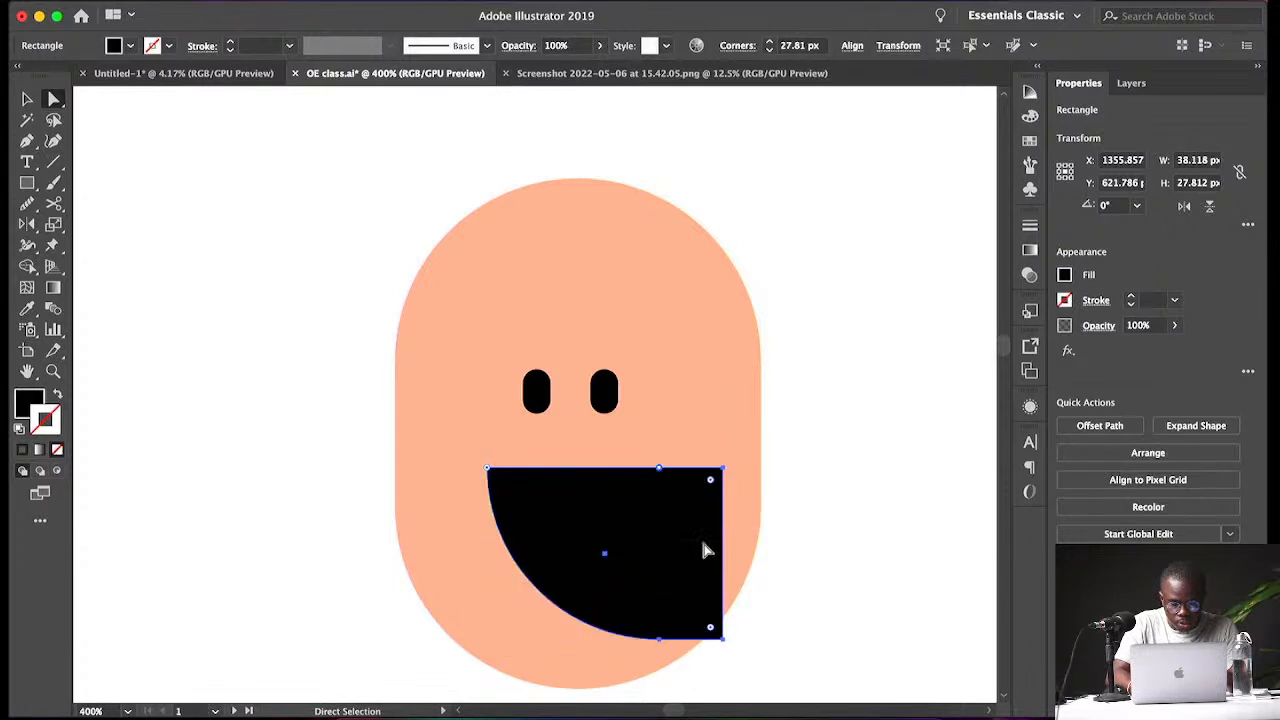
key(super+z)
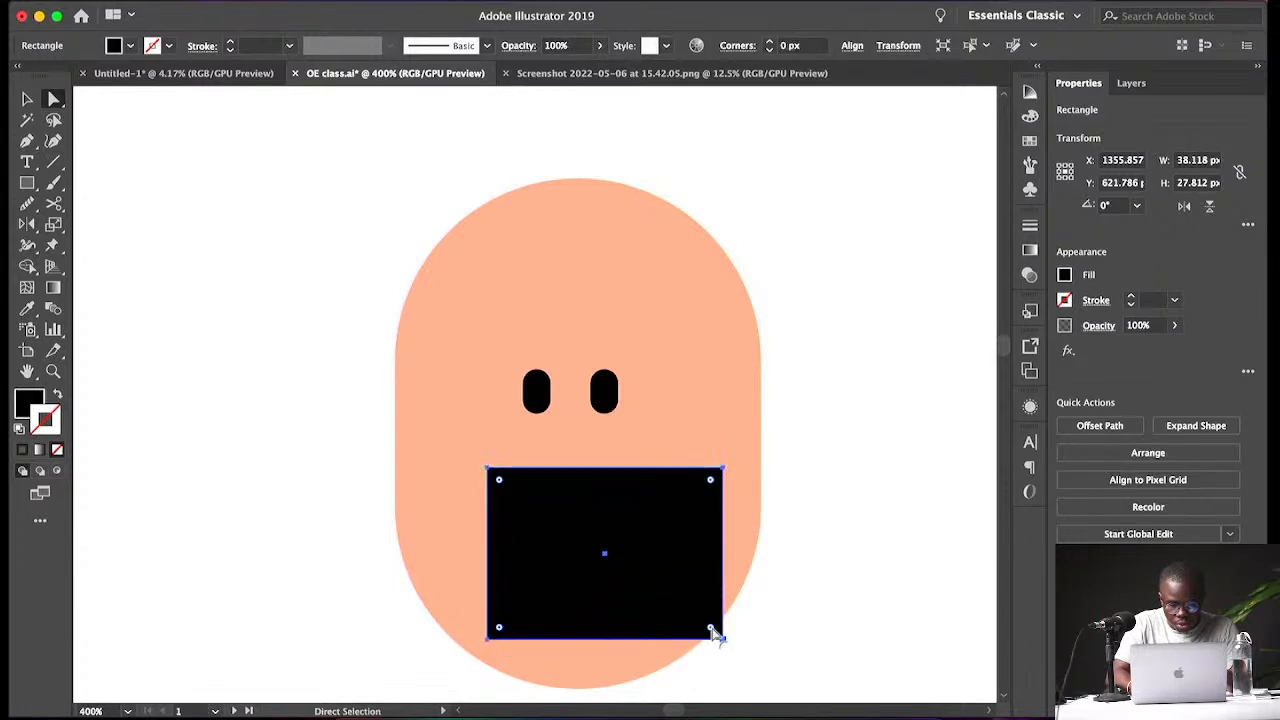
drag(500, 628, 701, 472)
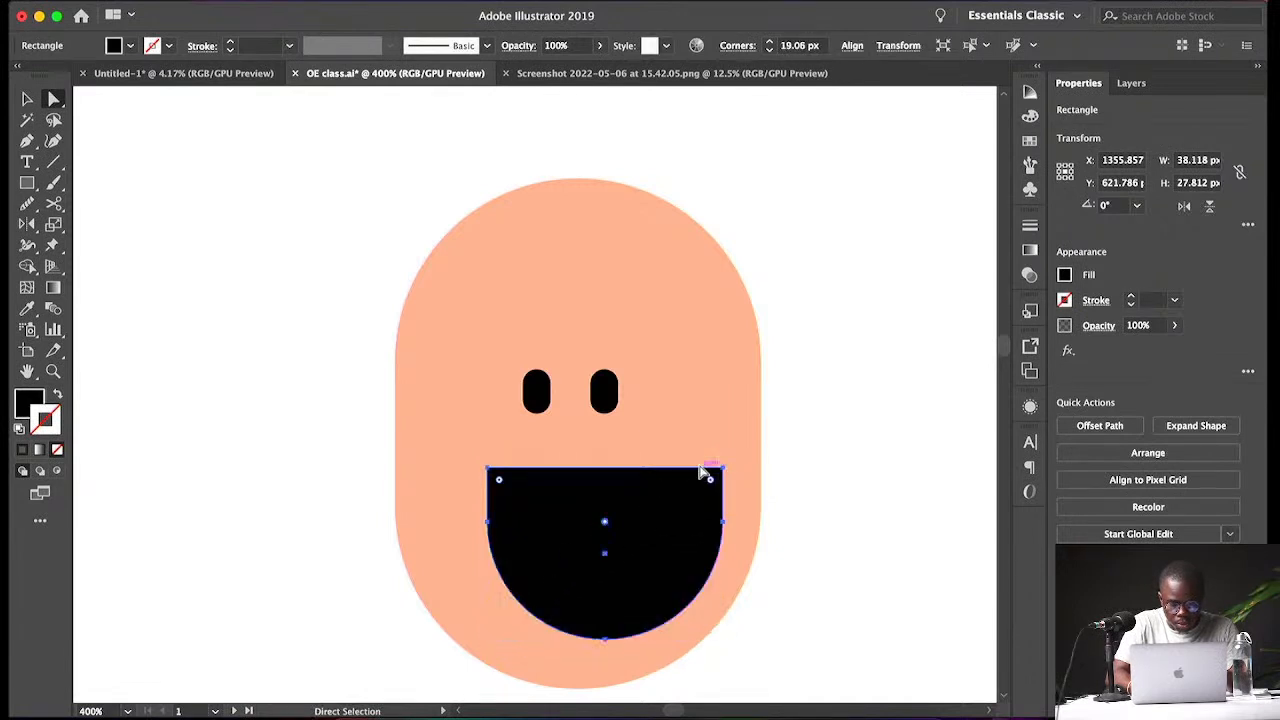
key(v)
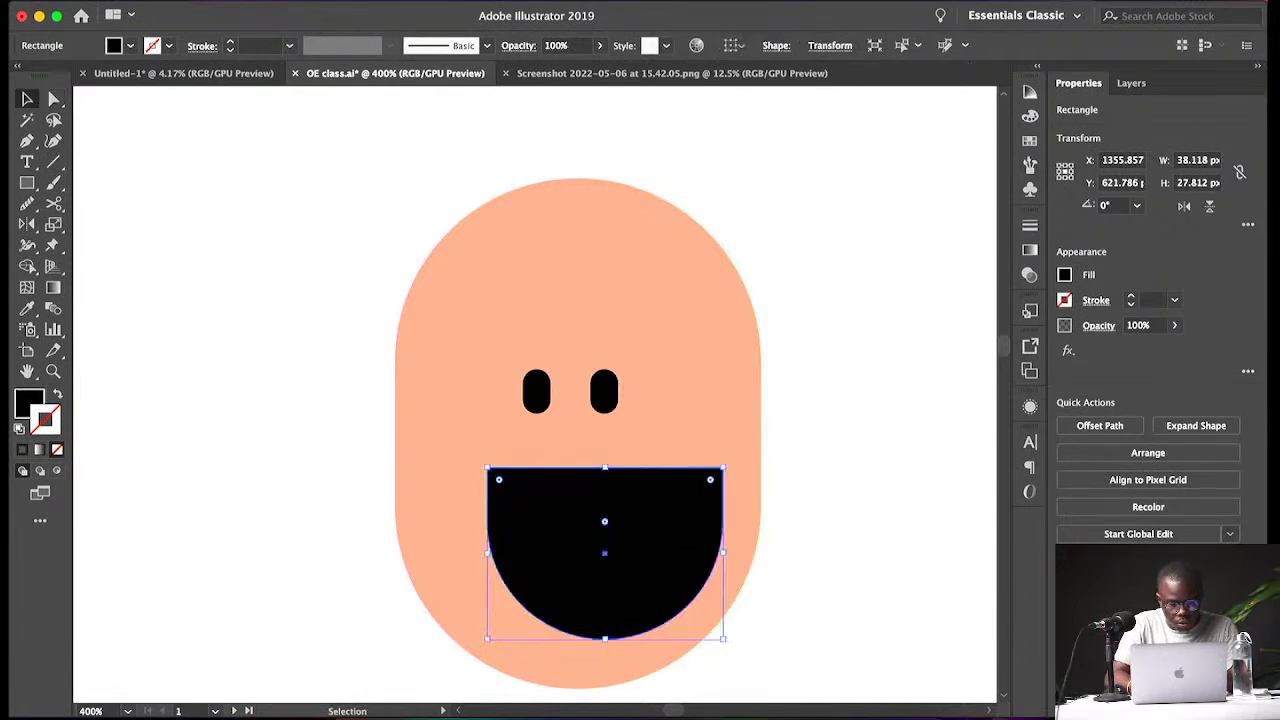
- Fill the mouth shape with white (FFFFFF)
double_click(28, 403)
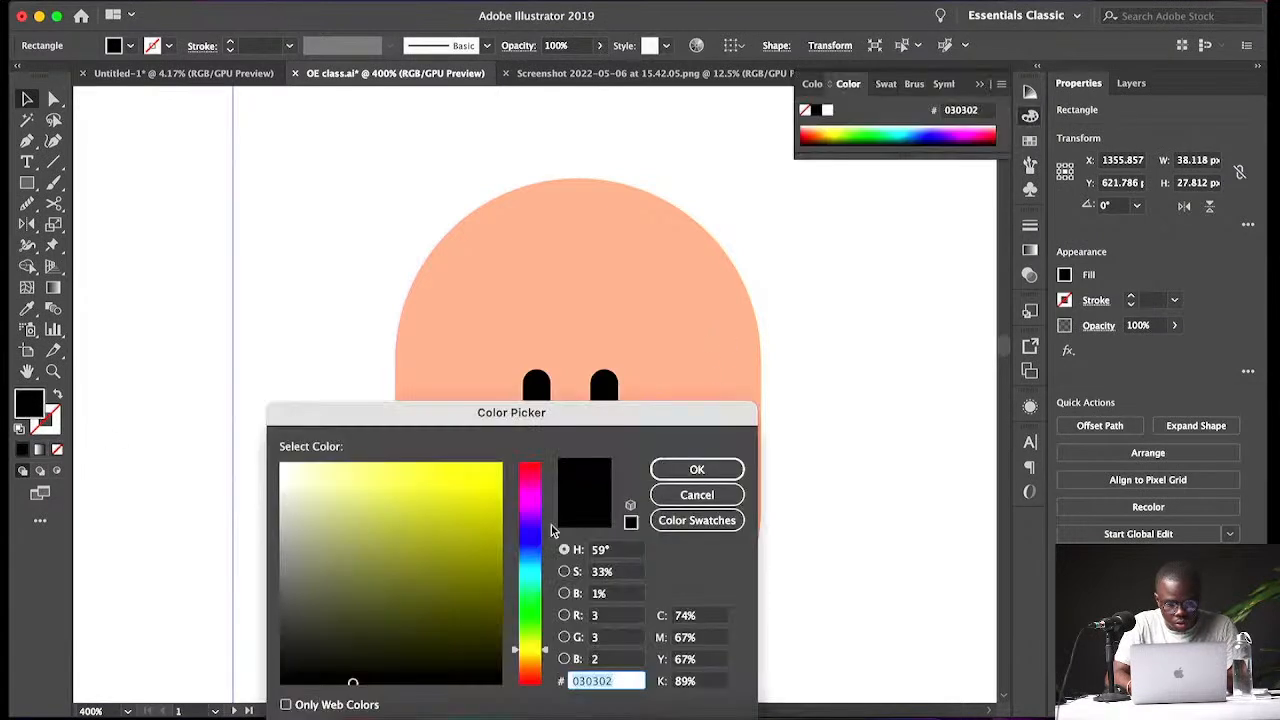
click(281, 464)
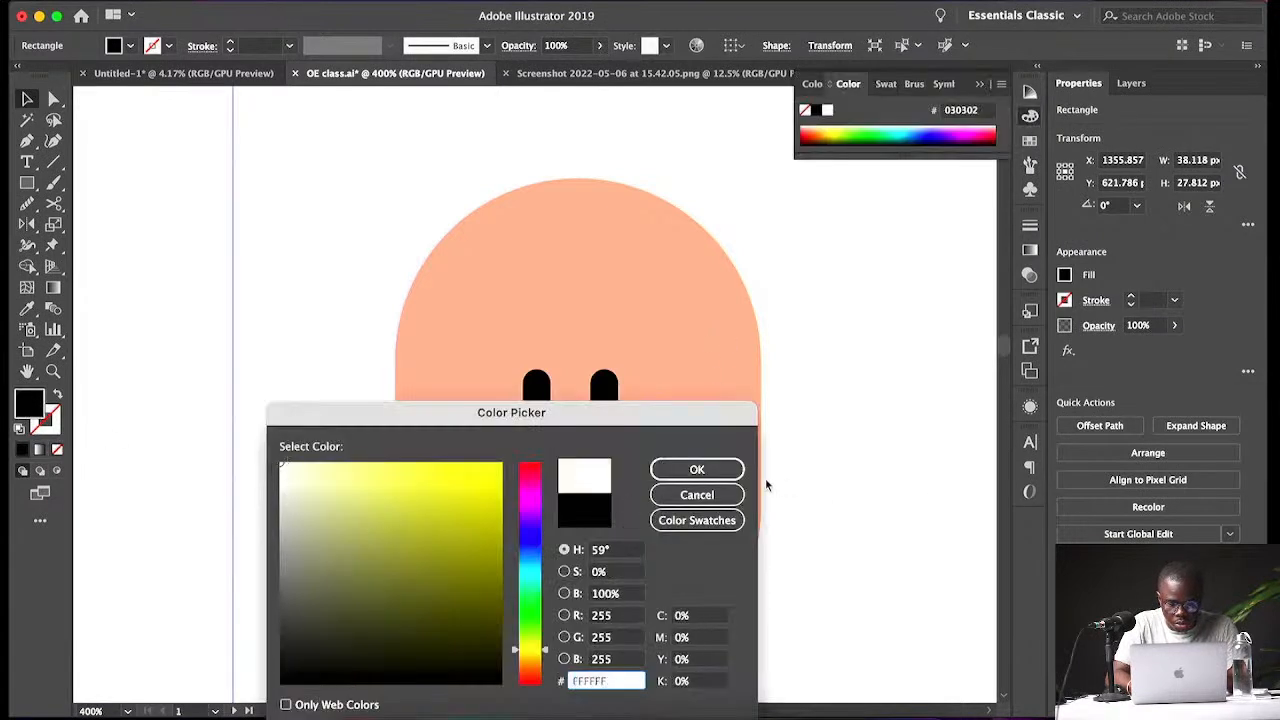
click(730, 471)
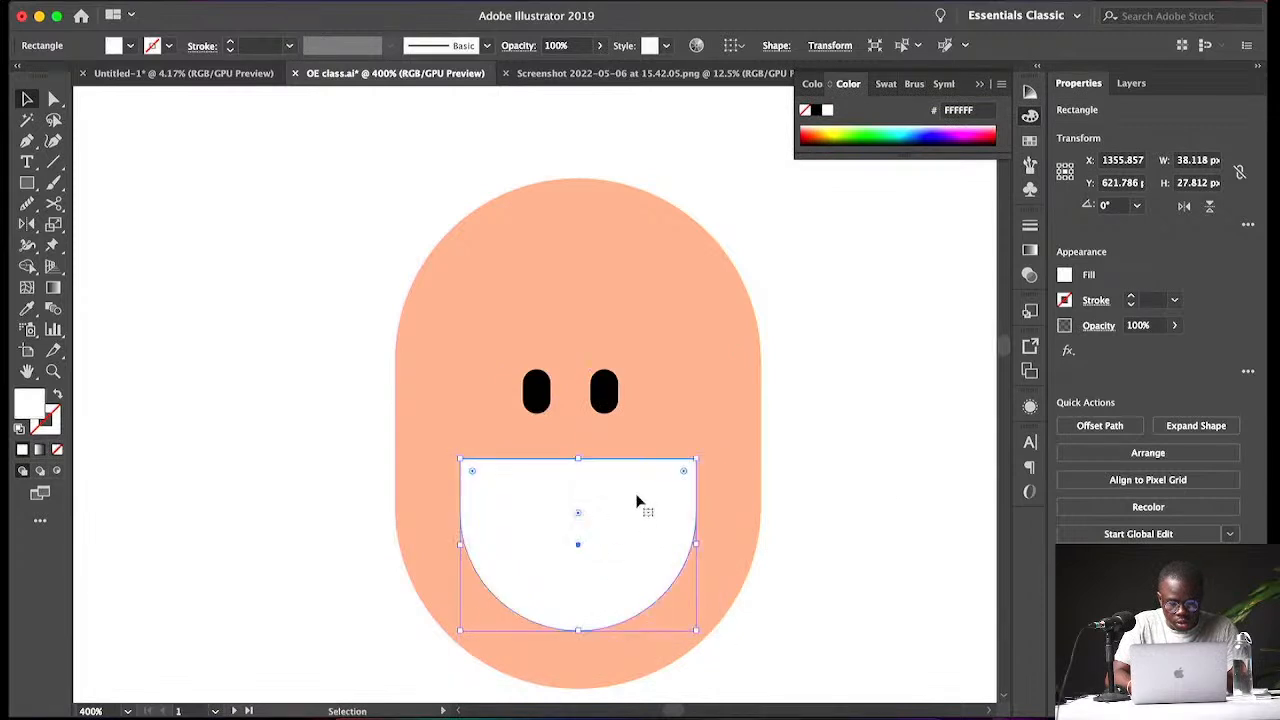
- Select both eyes and stretch them taller to about 9.3 px
shift+click(698, 422)
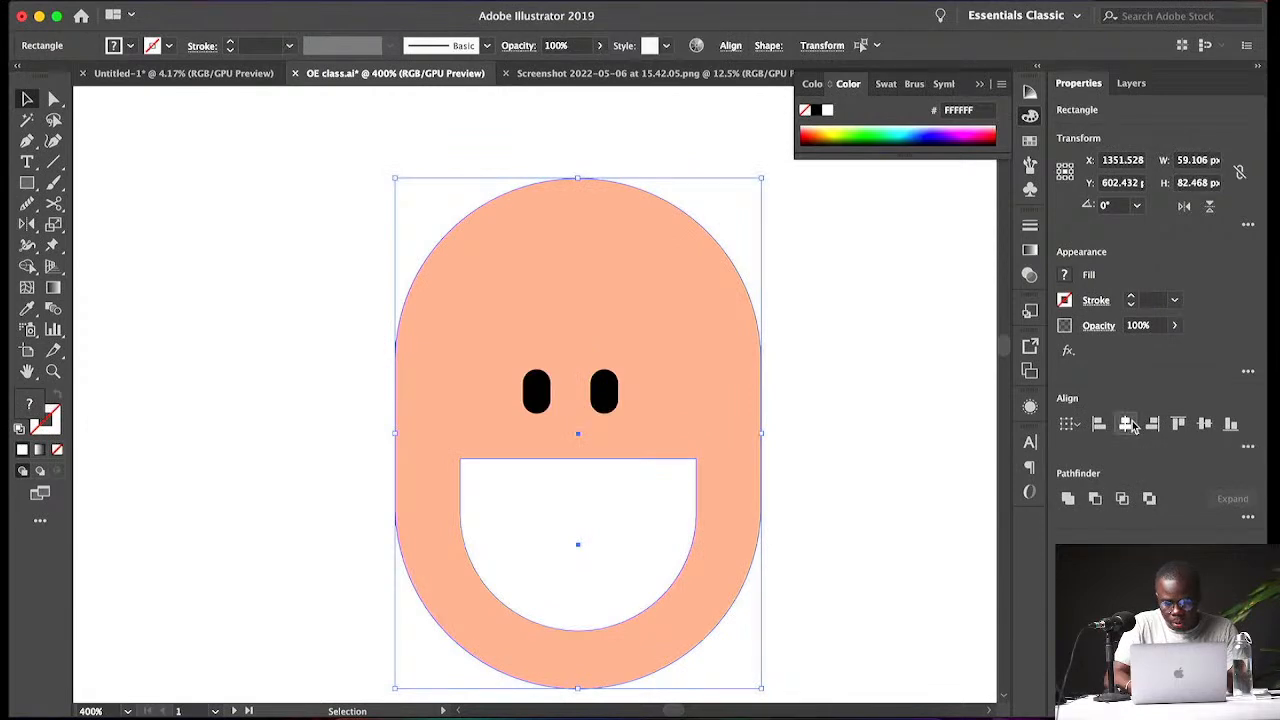
click(612, 400)
shift+click(537, 393)
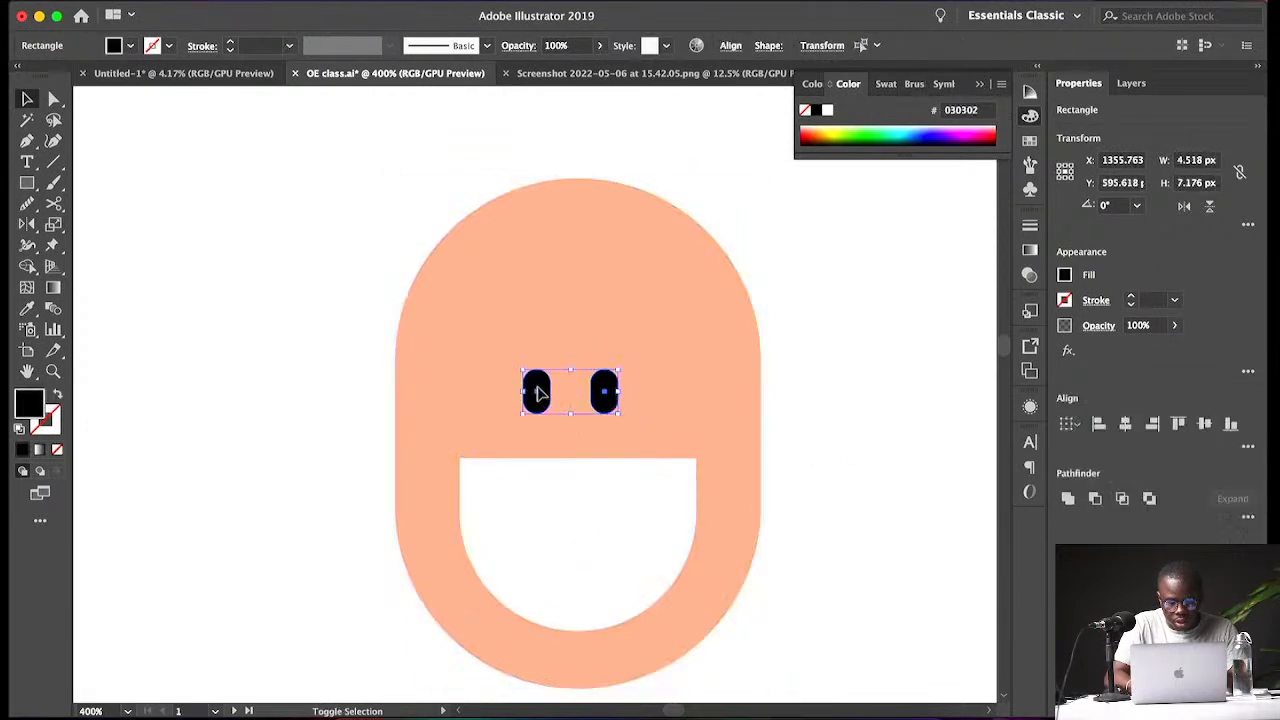
drag(570, 369, 570, 357)
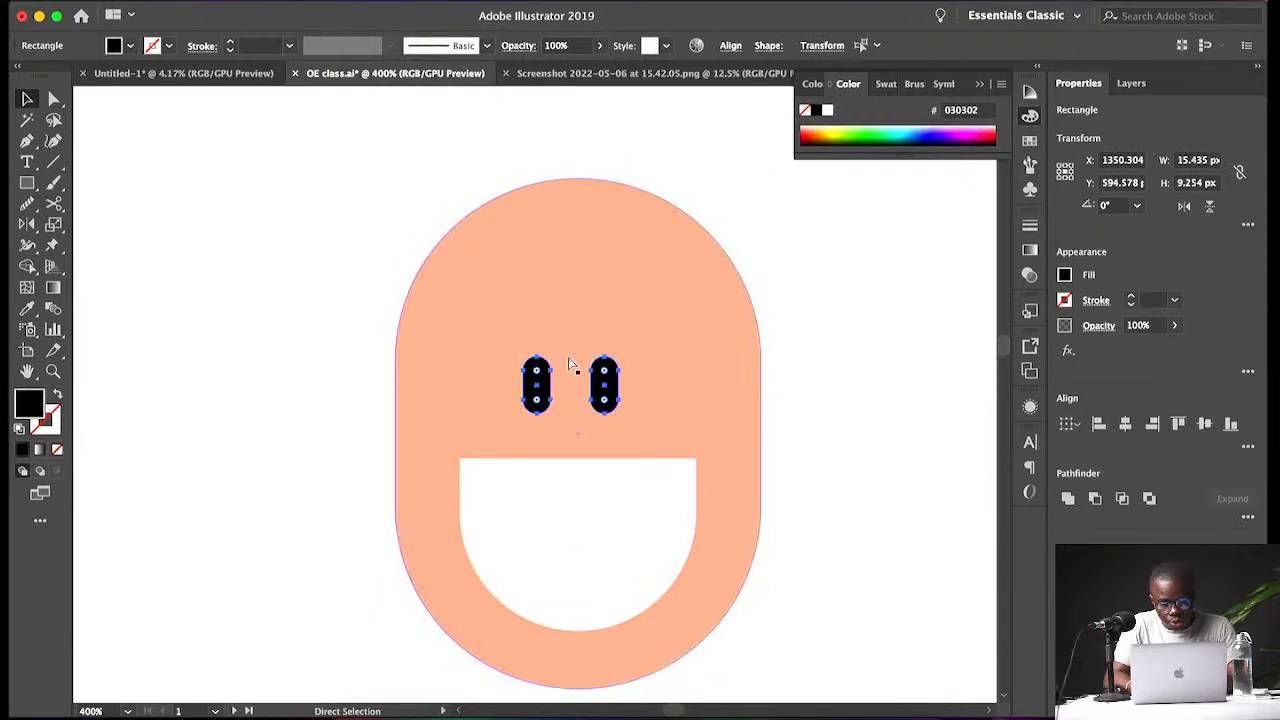
- Group the two eyes and centre the eyes and mouth horizontally on the head
key(super+g)
shift+click(664, 362)
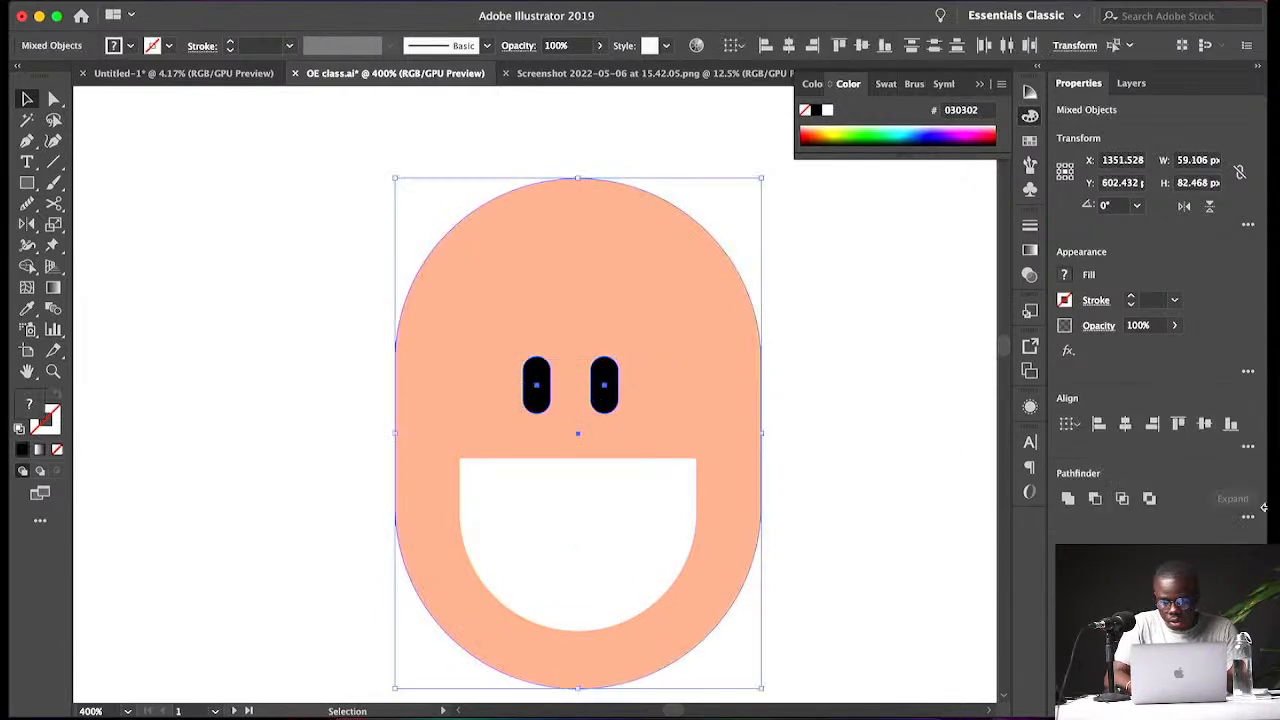
click(1125, 424)
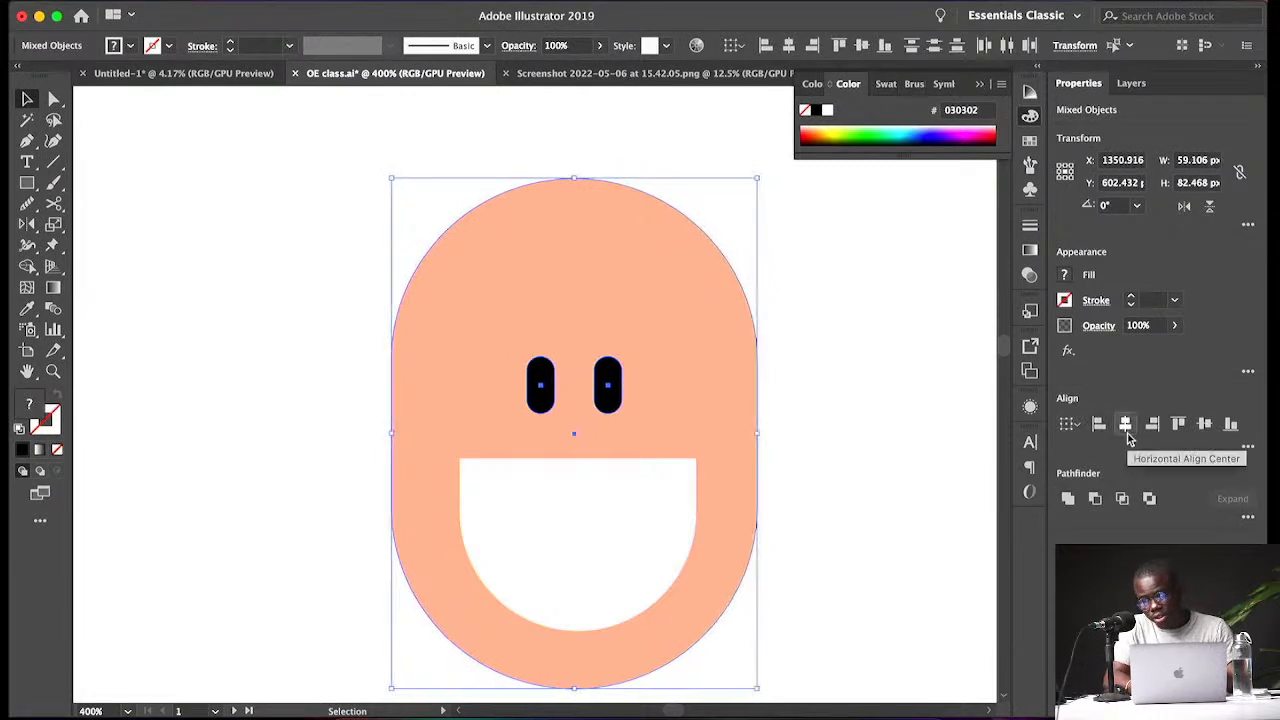
shift+click(698, 510)
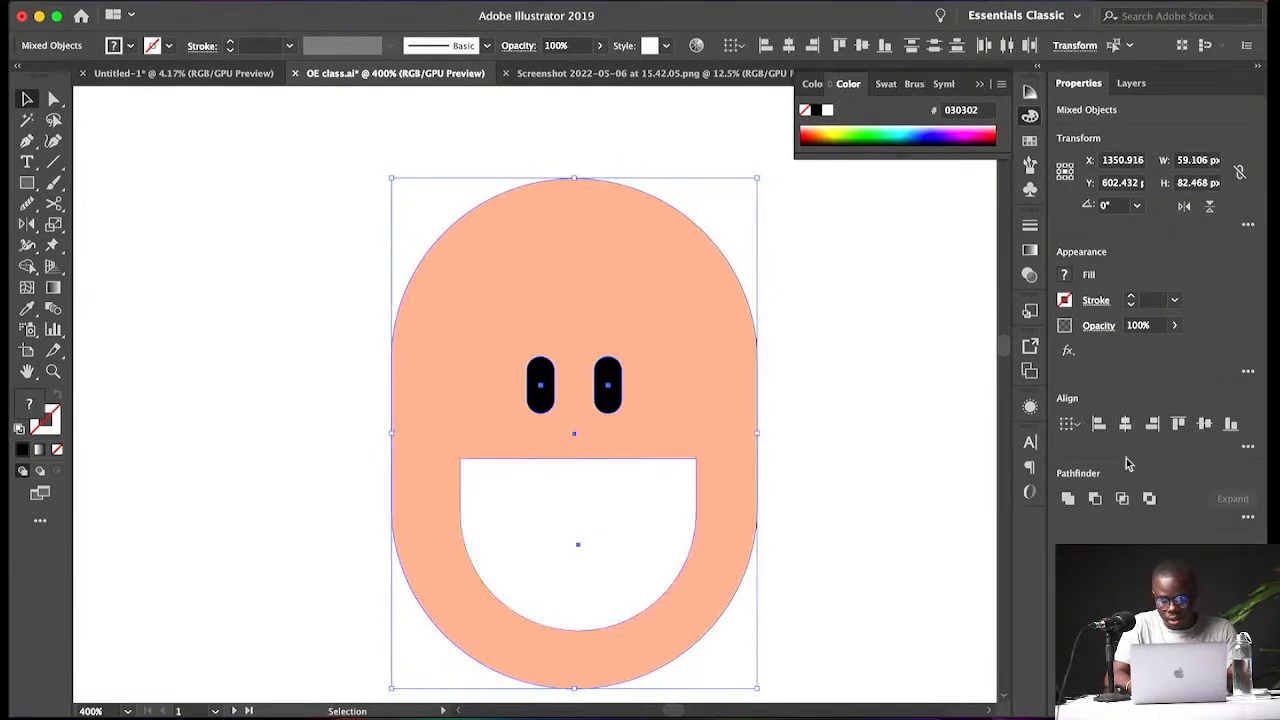
click(1125, 424)
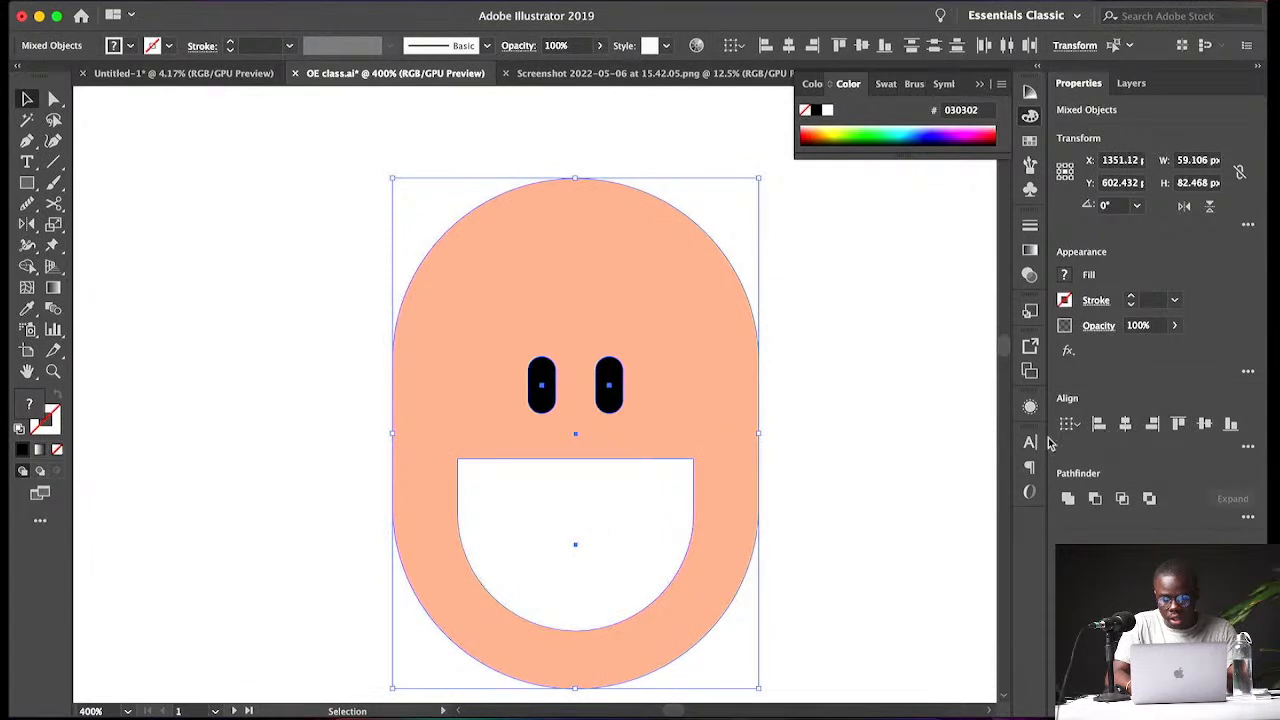
click(1069, 424)
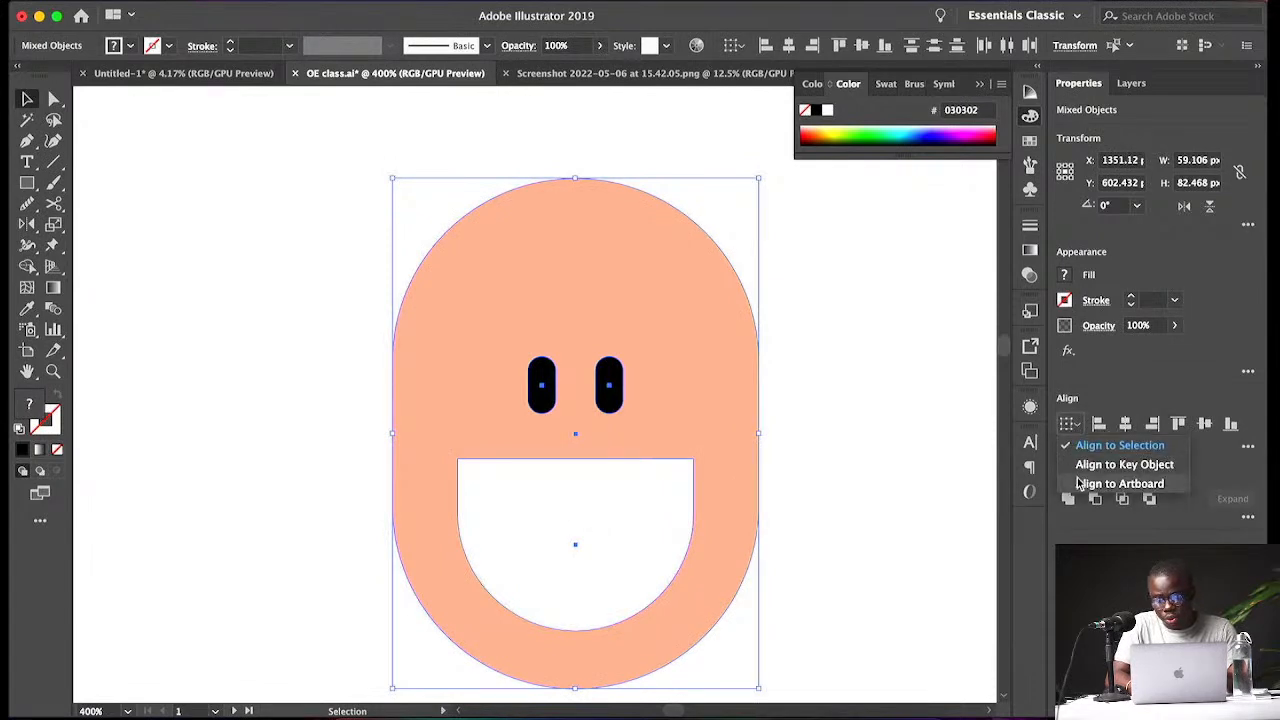
click(1069, 425)
click(1069, 425)
click(1069, 425)
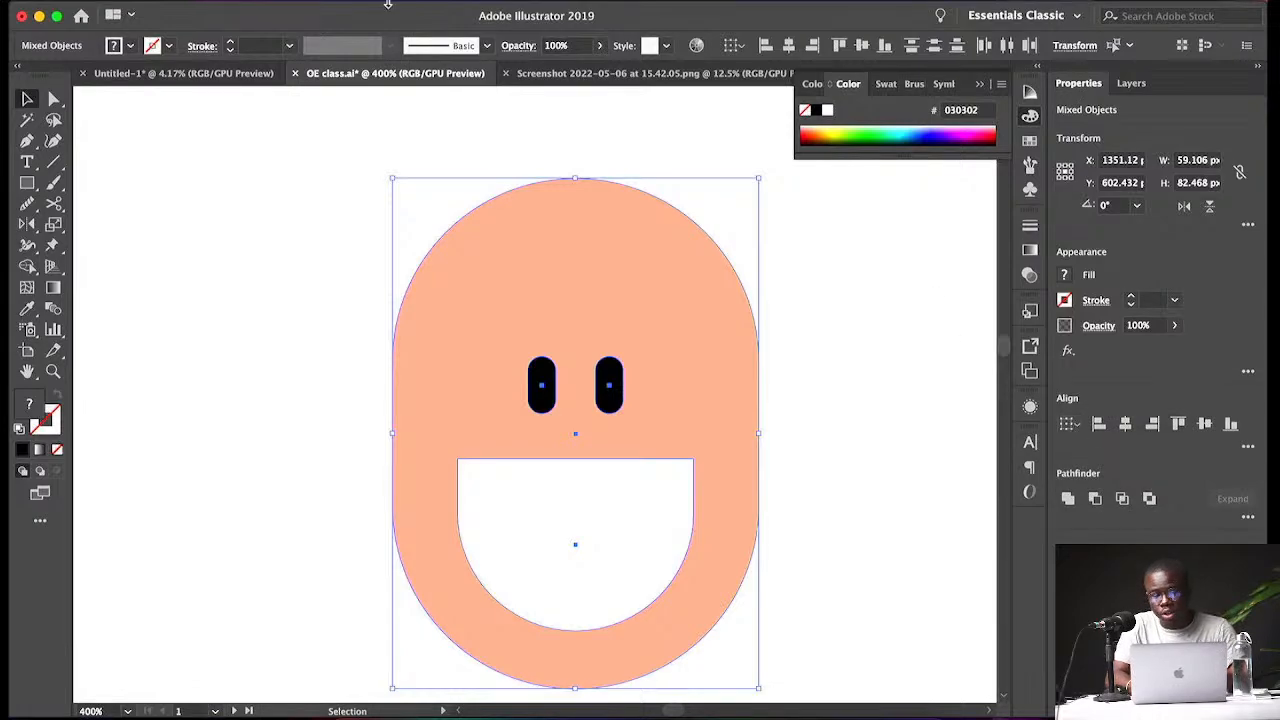
key(super+Tab)
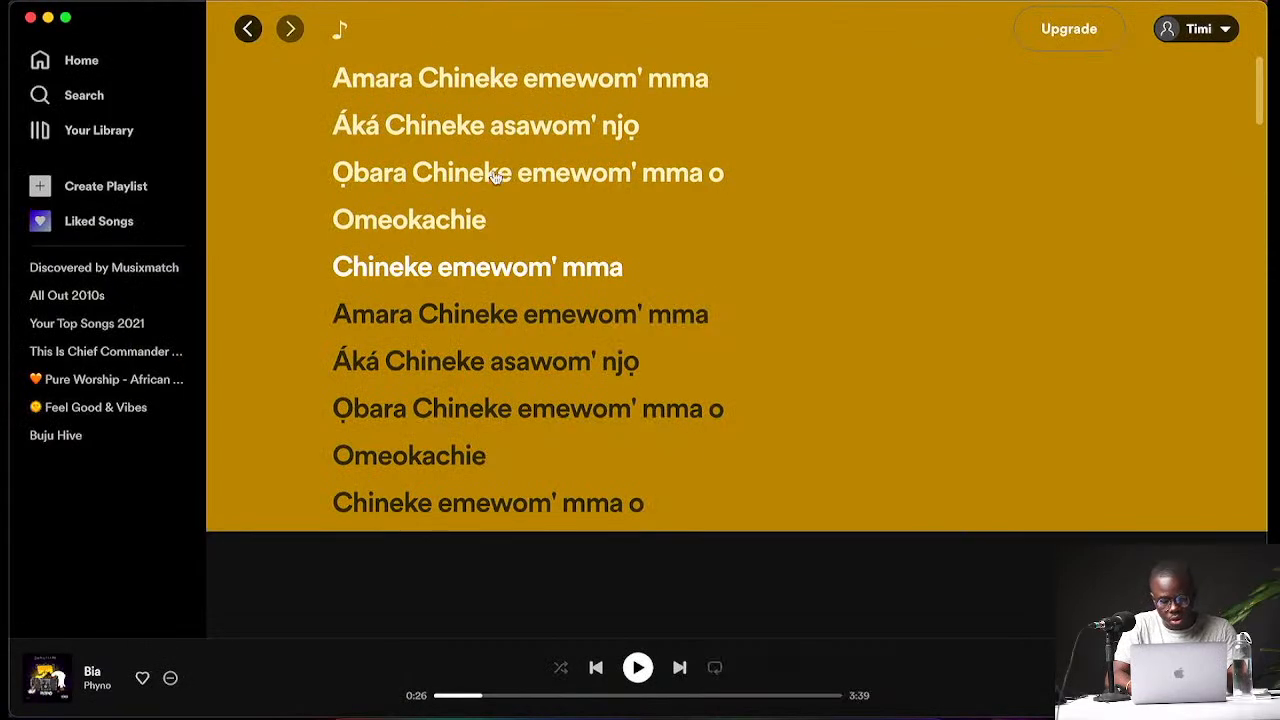
click(745, 713)
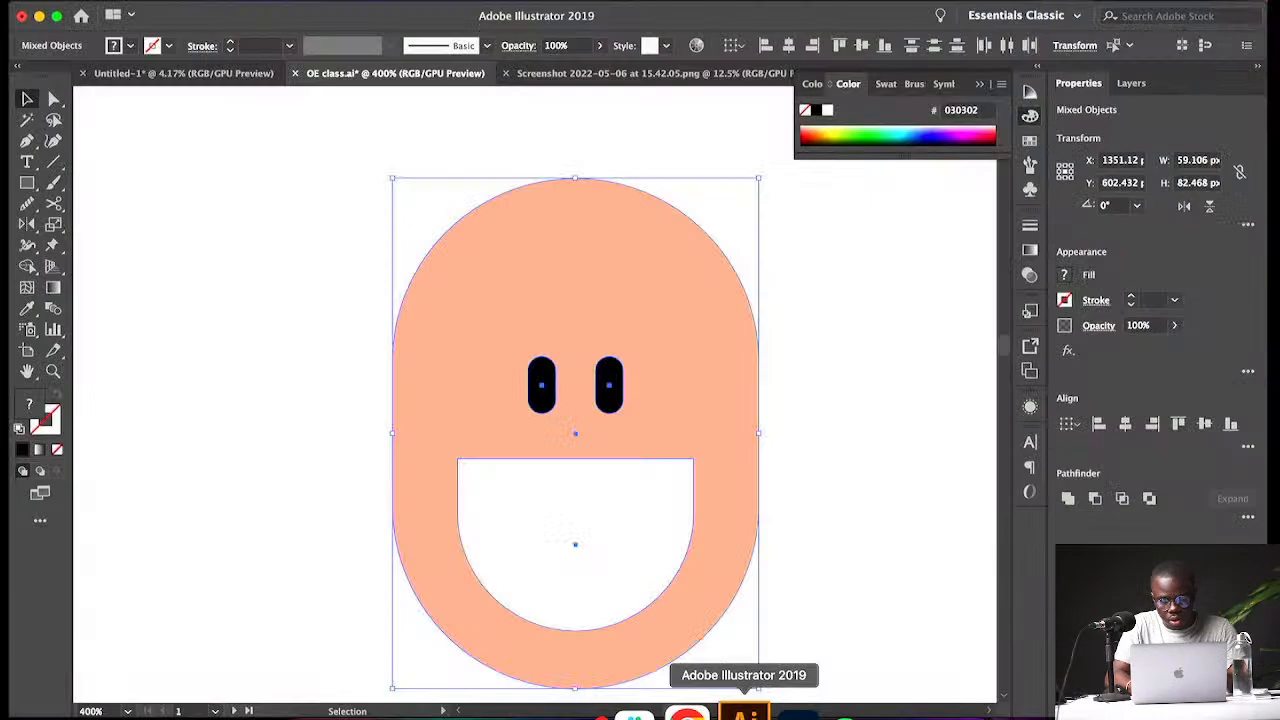
click(460, 4)
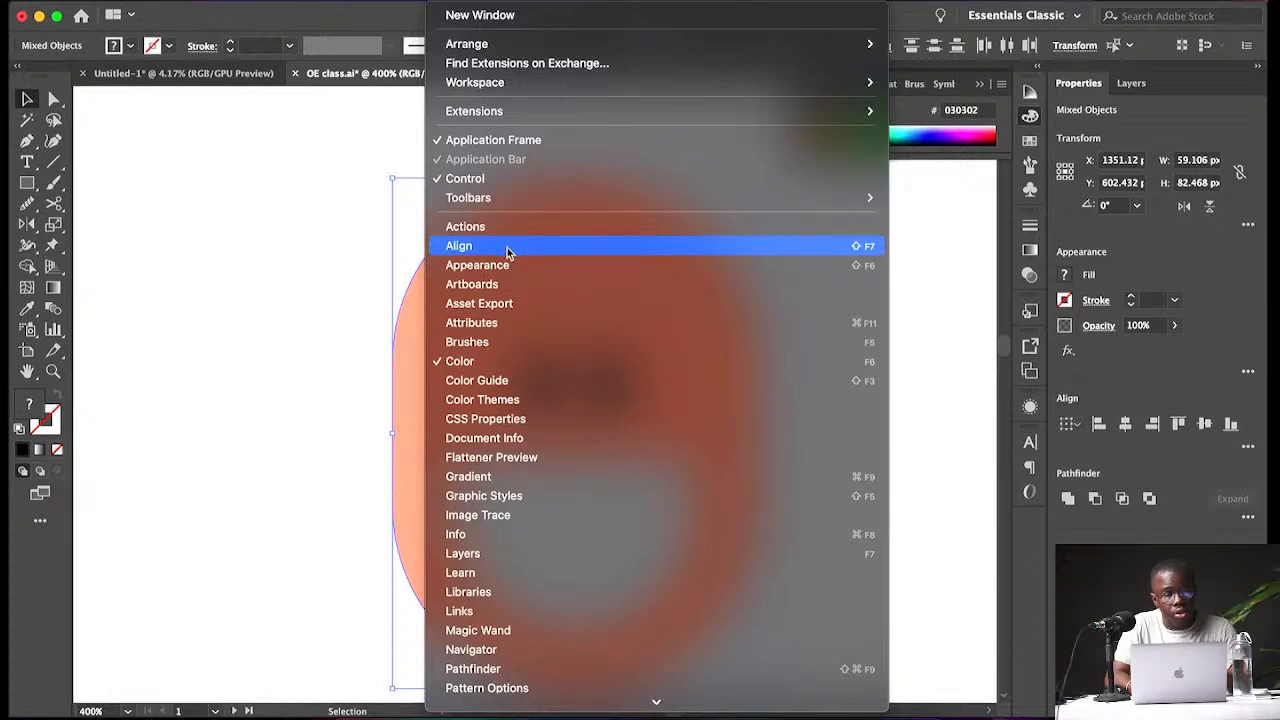
click(1150, 387)
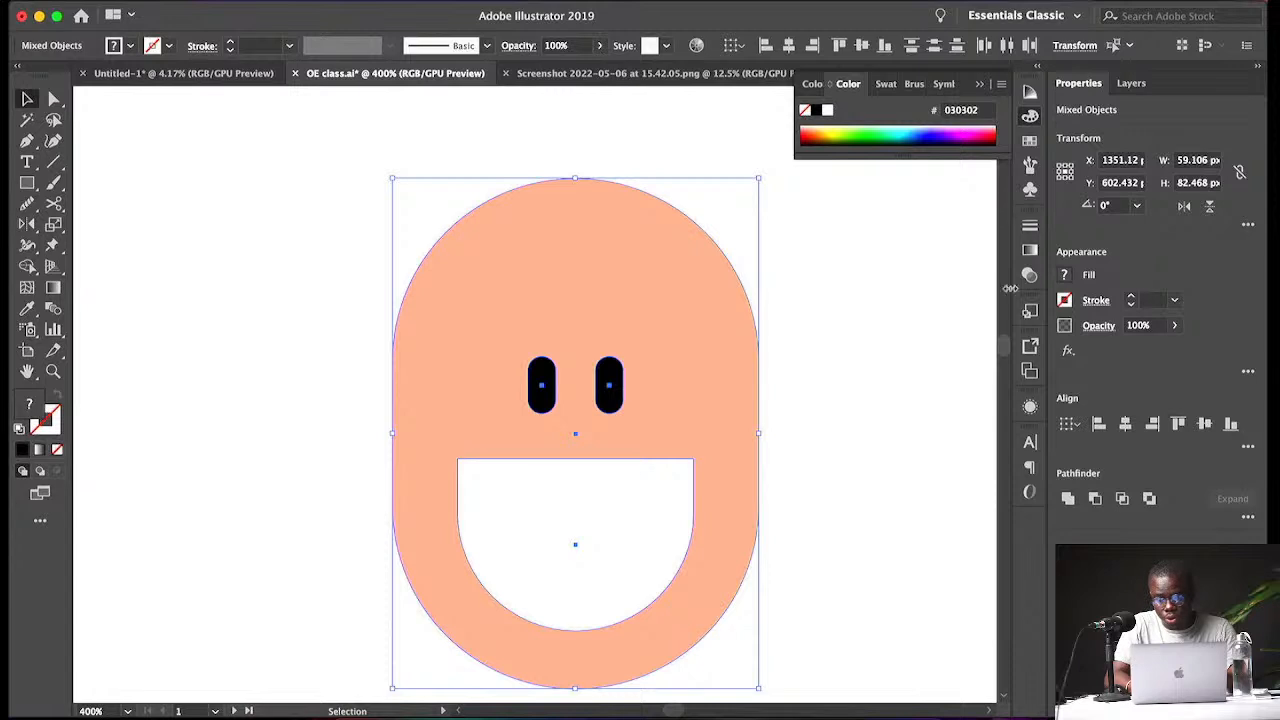
- Centre the selected head, eyes and mouth horizontally relative to the selection
click(1070, 424)
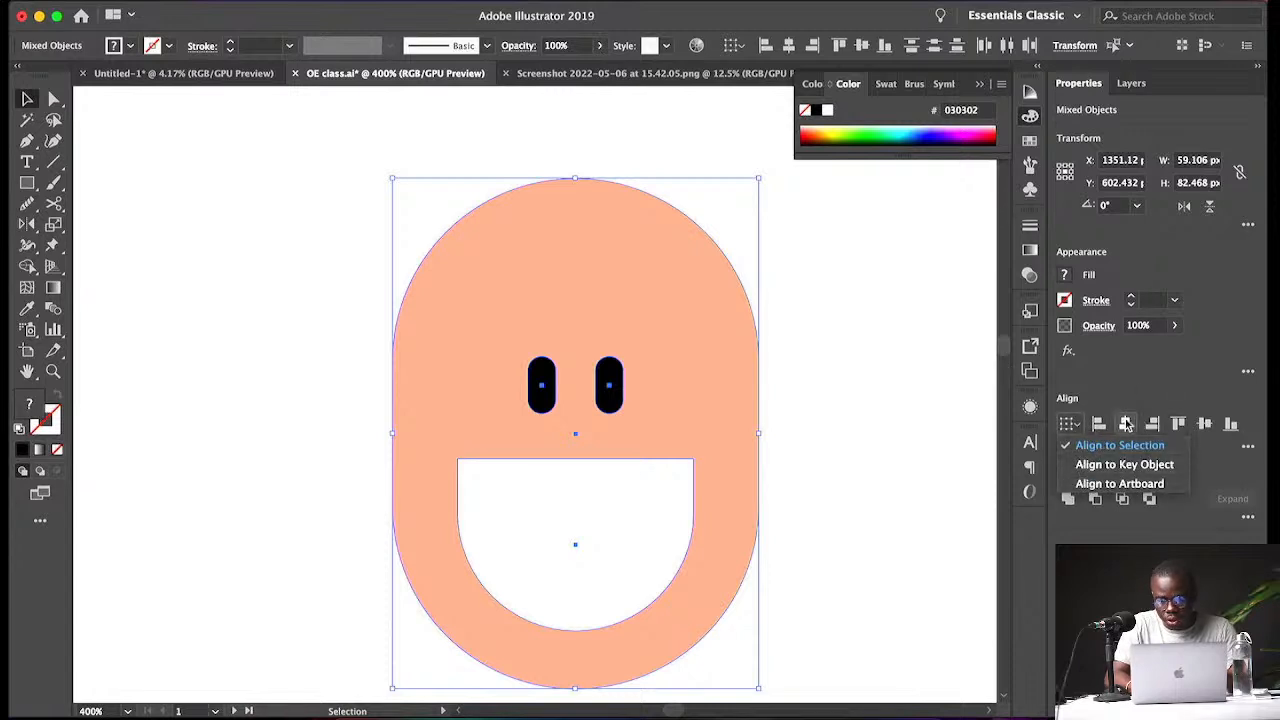
click(1125, 424)
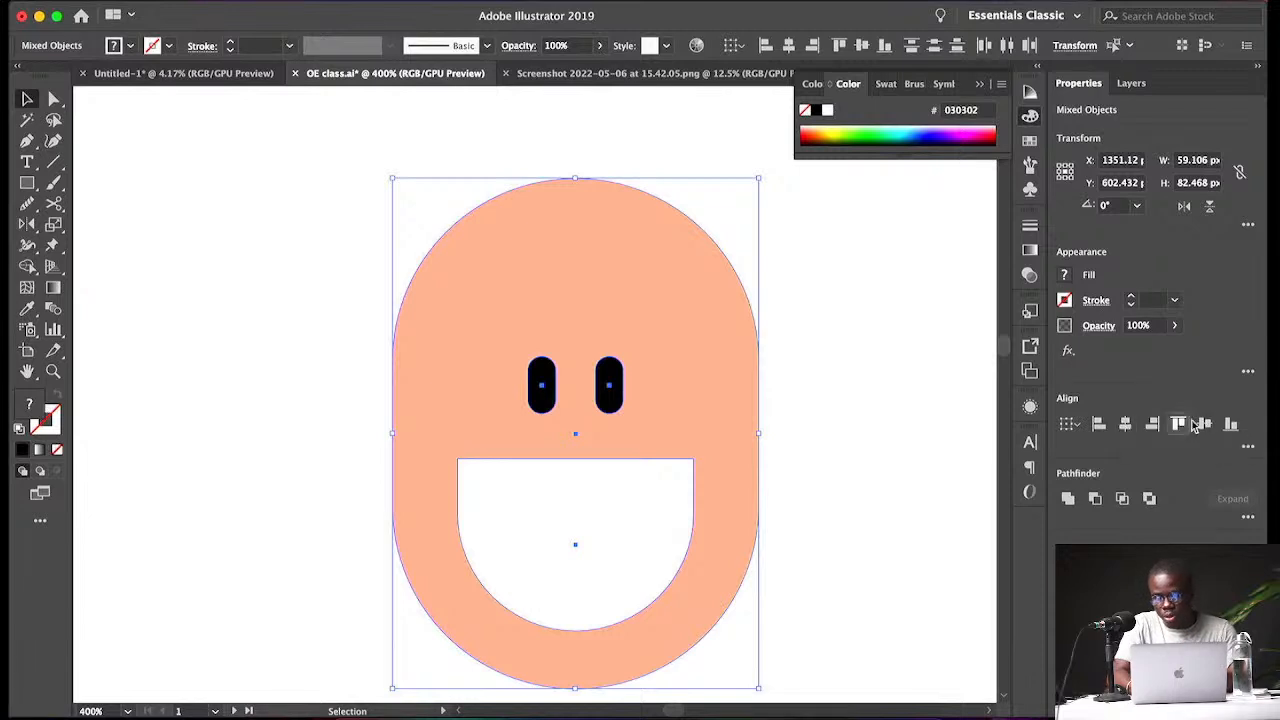
click(866, 428)
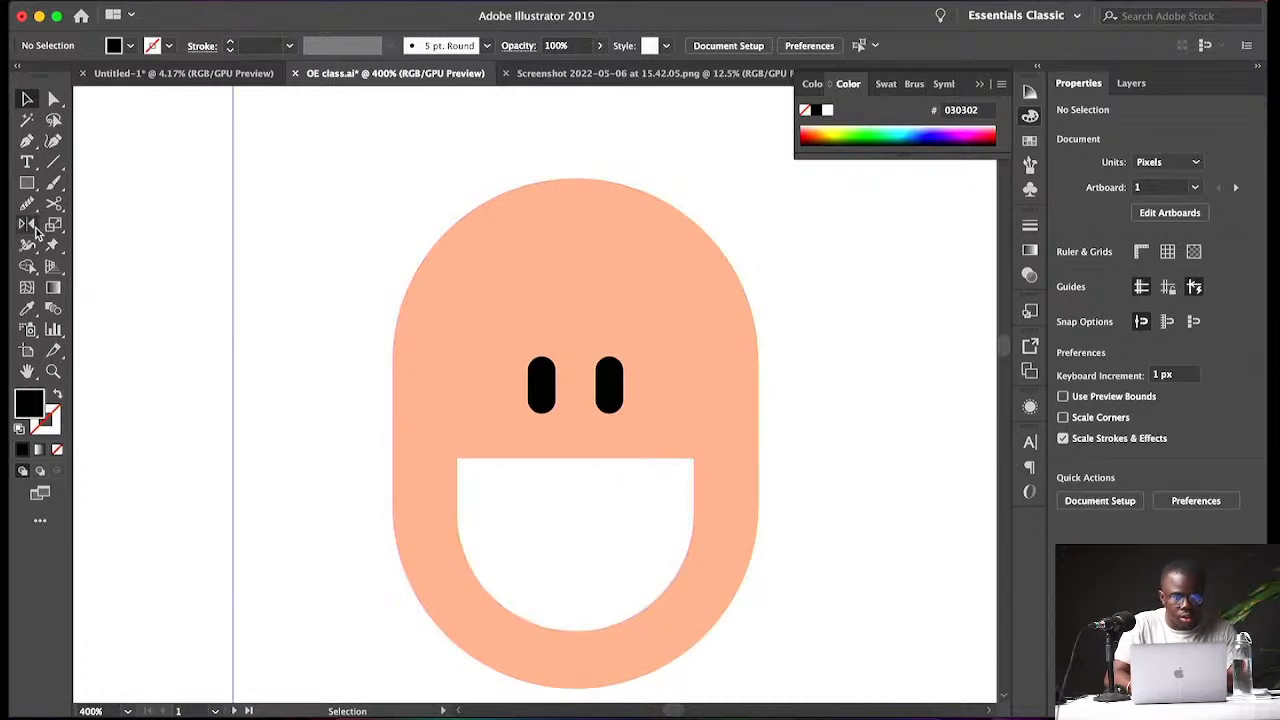
- Draw a circle about 9.5 px wide on the head's left edge and fill it with the skin colour sampled from the head
drag(31, 184, 72, 226)
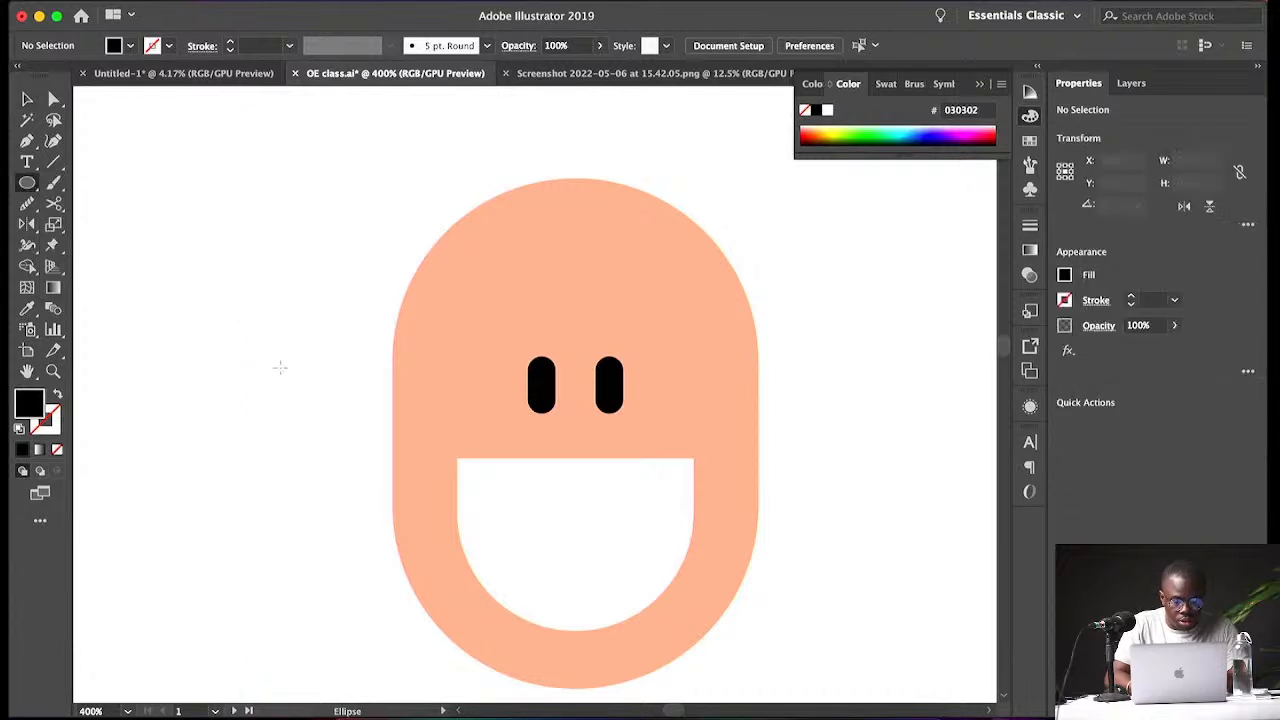
drag(363, 361, 421, 418)
key(v)
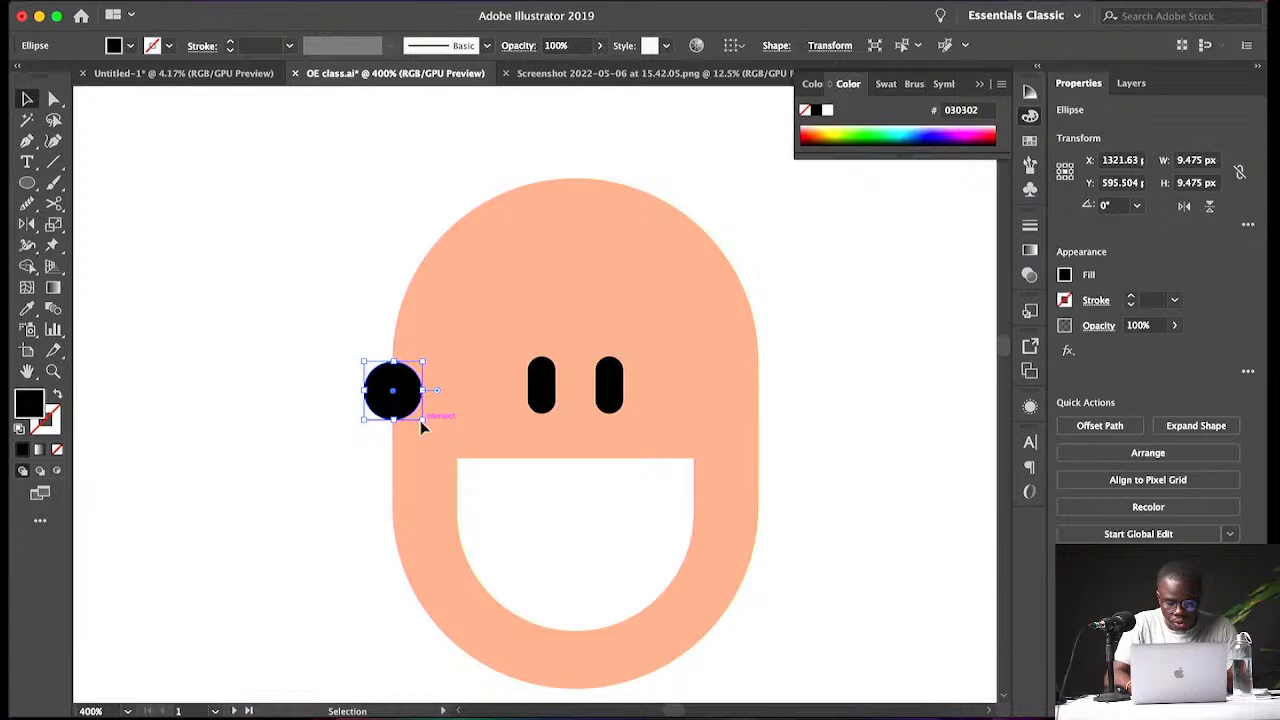
key(i)
click(466, 414)
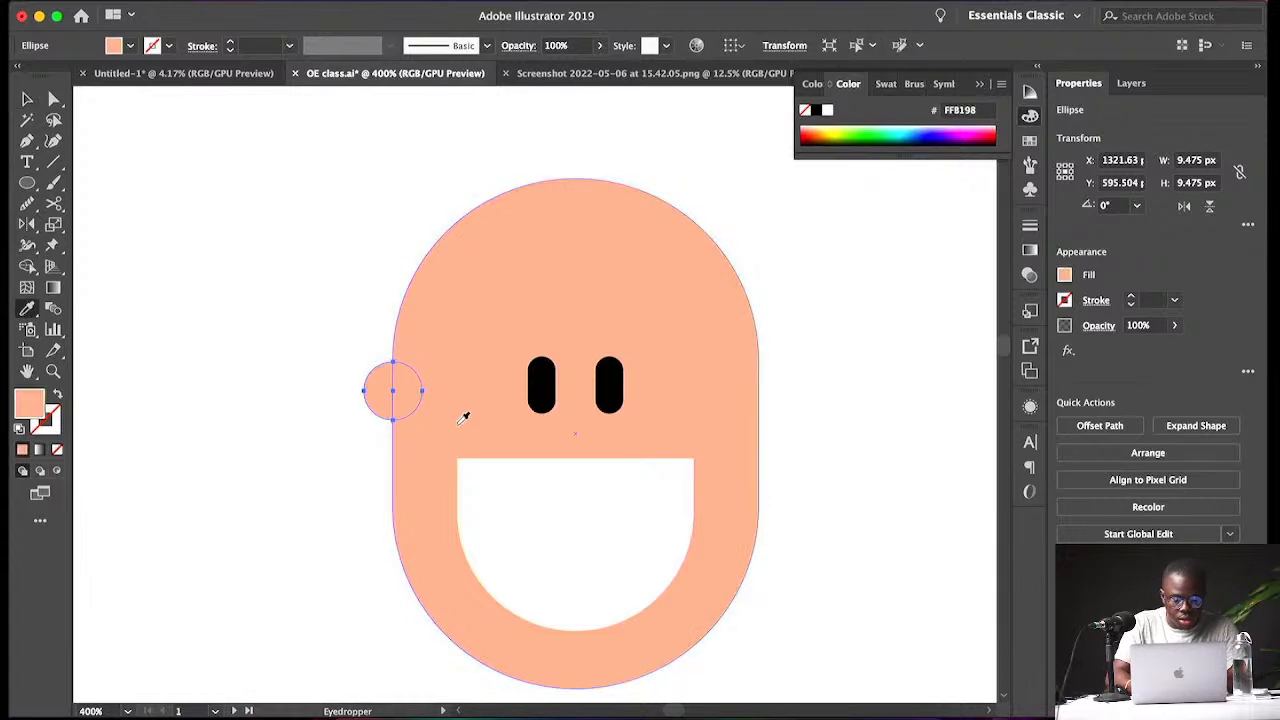
- Duplicate the ear circle onto the head's right edge
key(v)
drag(363, 418, 771, 424)
click(886, 409)
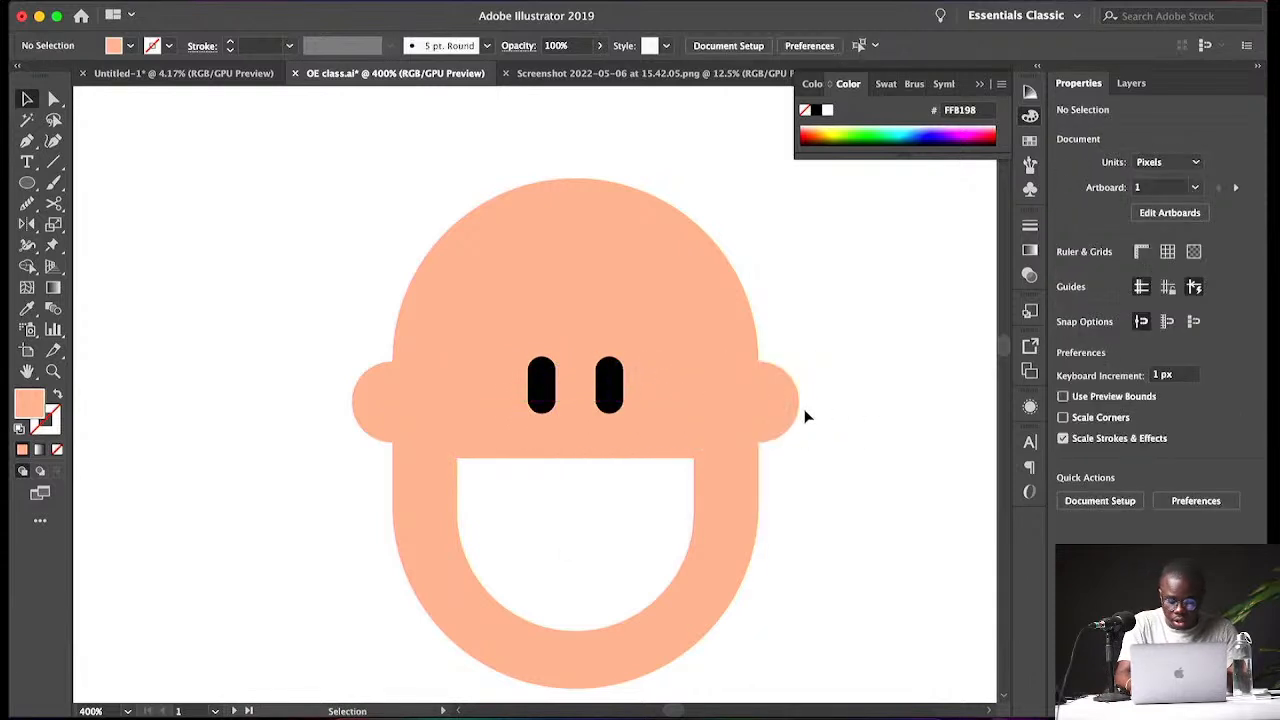
- Draw a rectangle about 65 × 45.5 px over the top of the head
key(super+minus)
key(super+minus)
key(super+minus)
key(v)
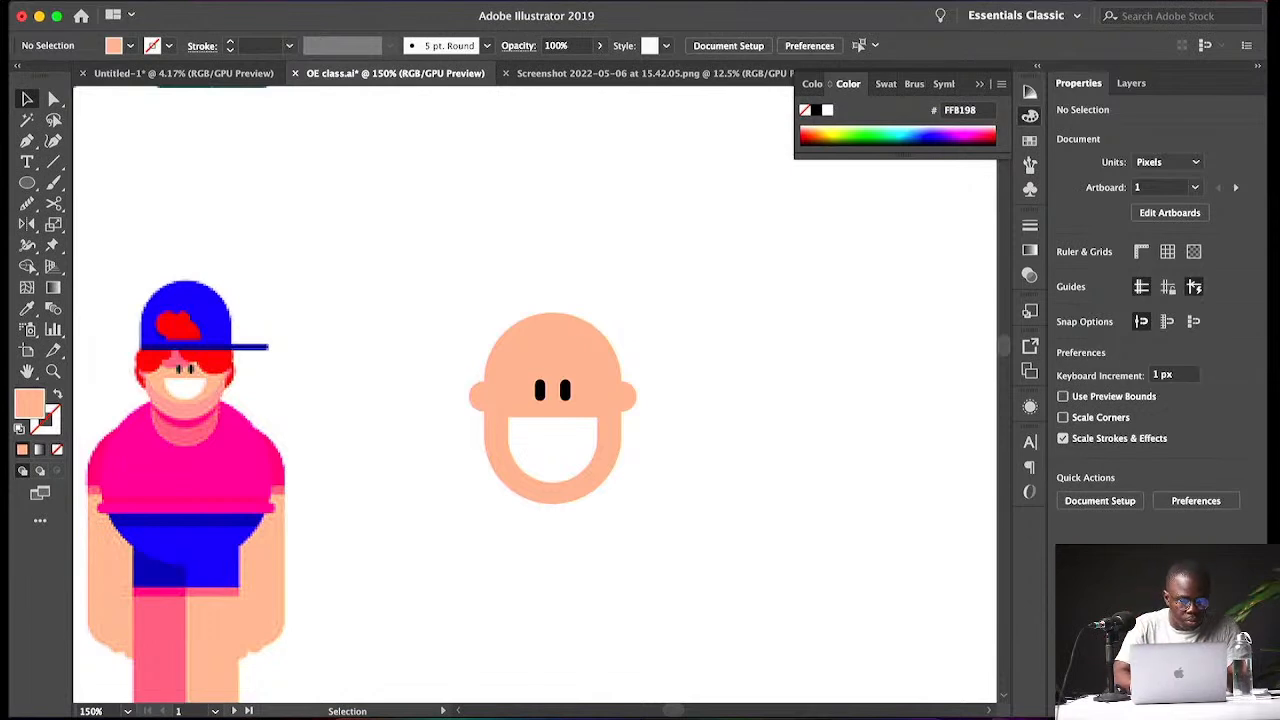
click(28, 184)
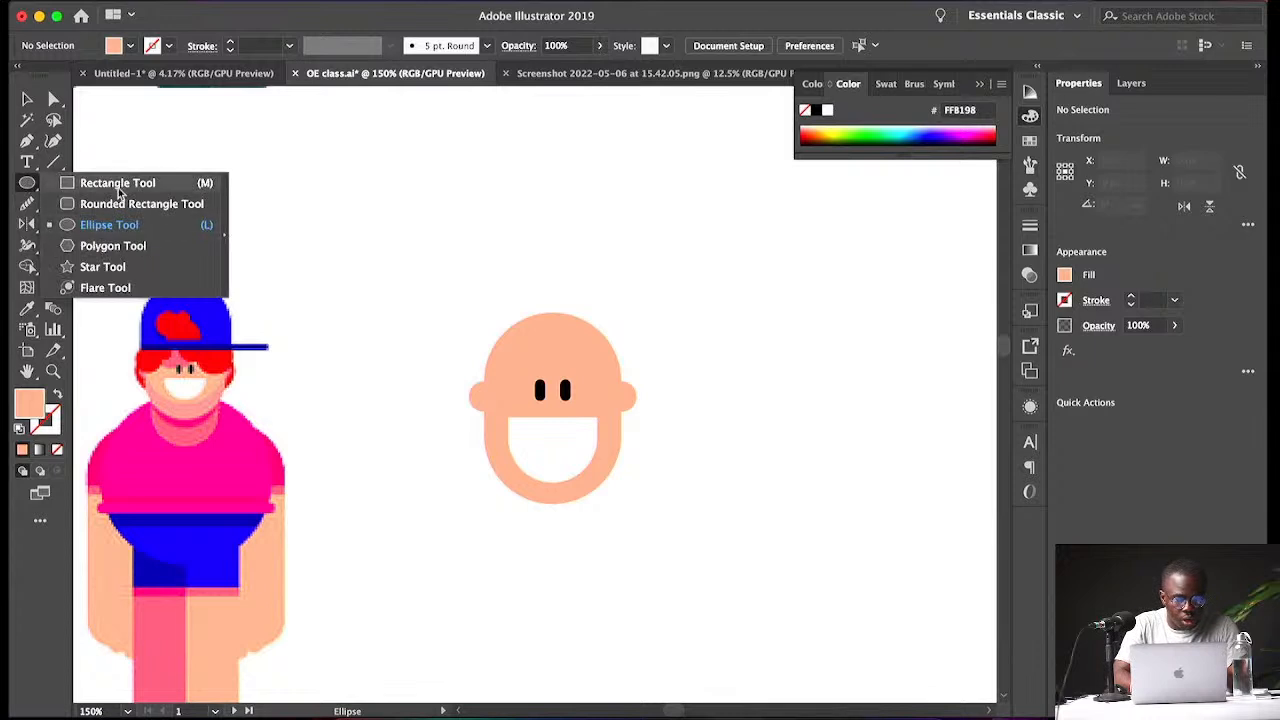
click(117, 188)
drag(469, 265, 621, 368)
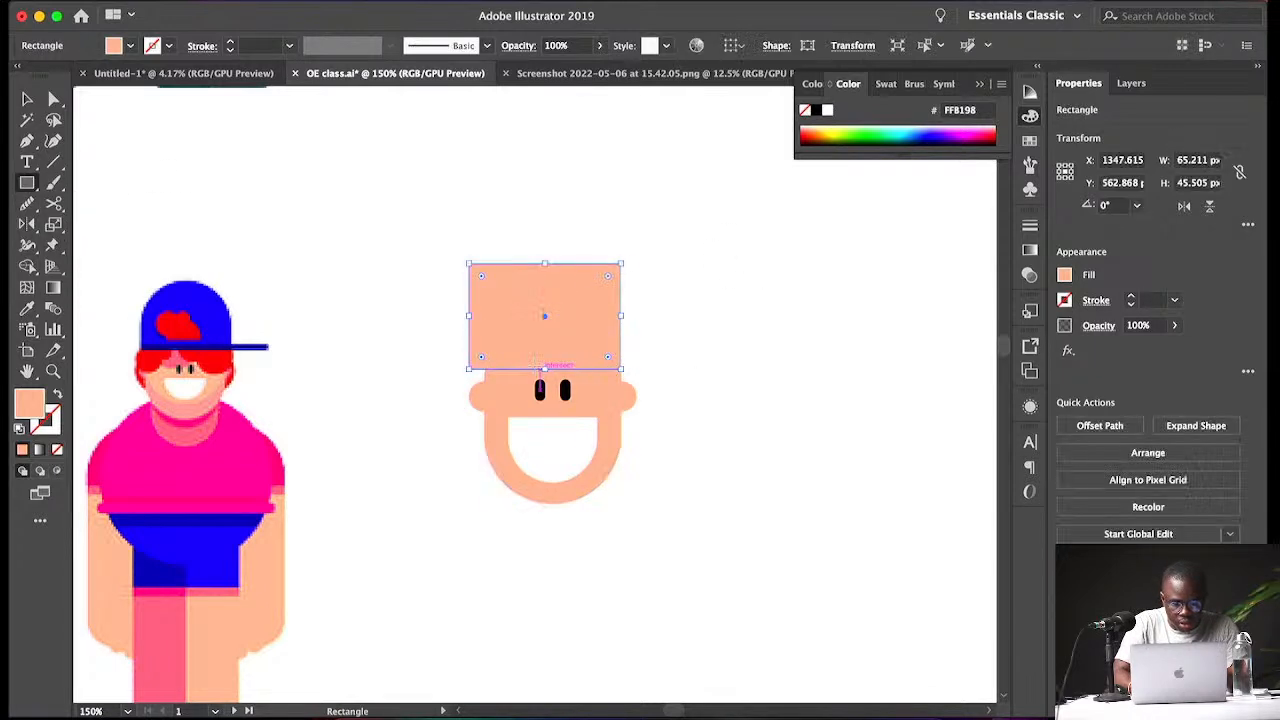
- Resize the rectangle to about 58.7 × 46.7 px so it matches the head's width
key(super+equal)
key(super+equal)
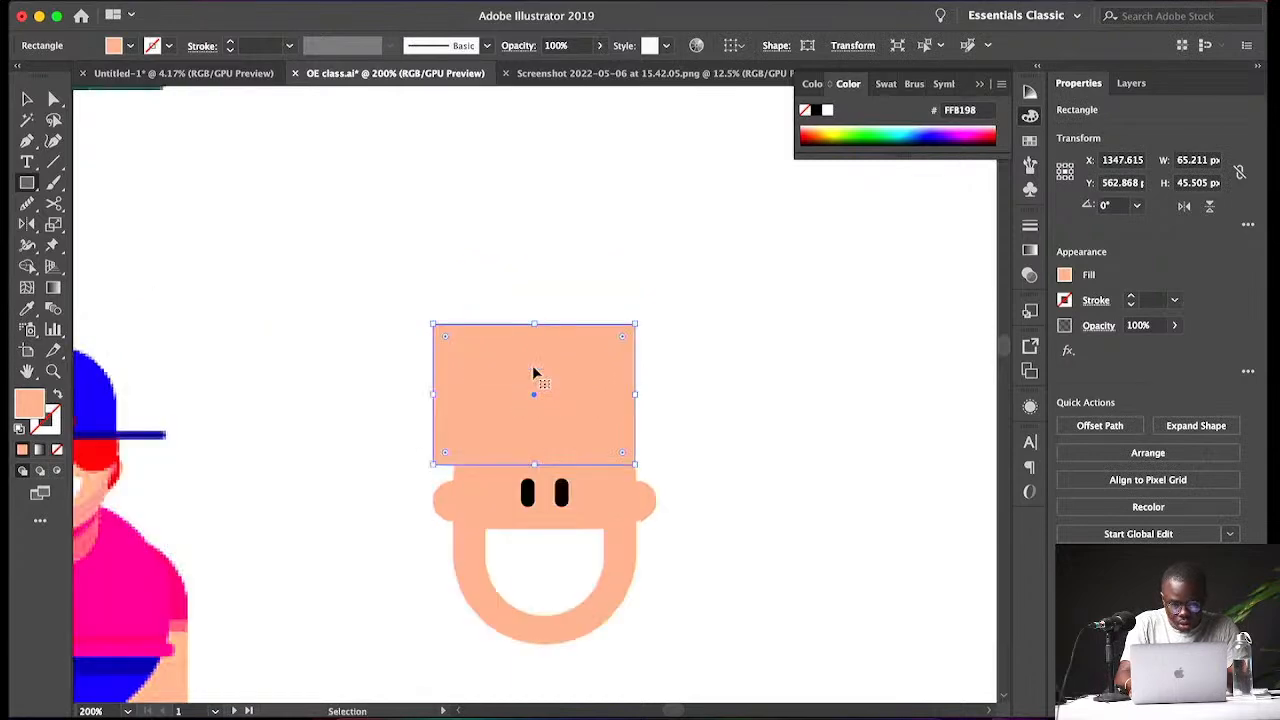
key(v)
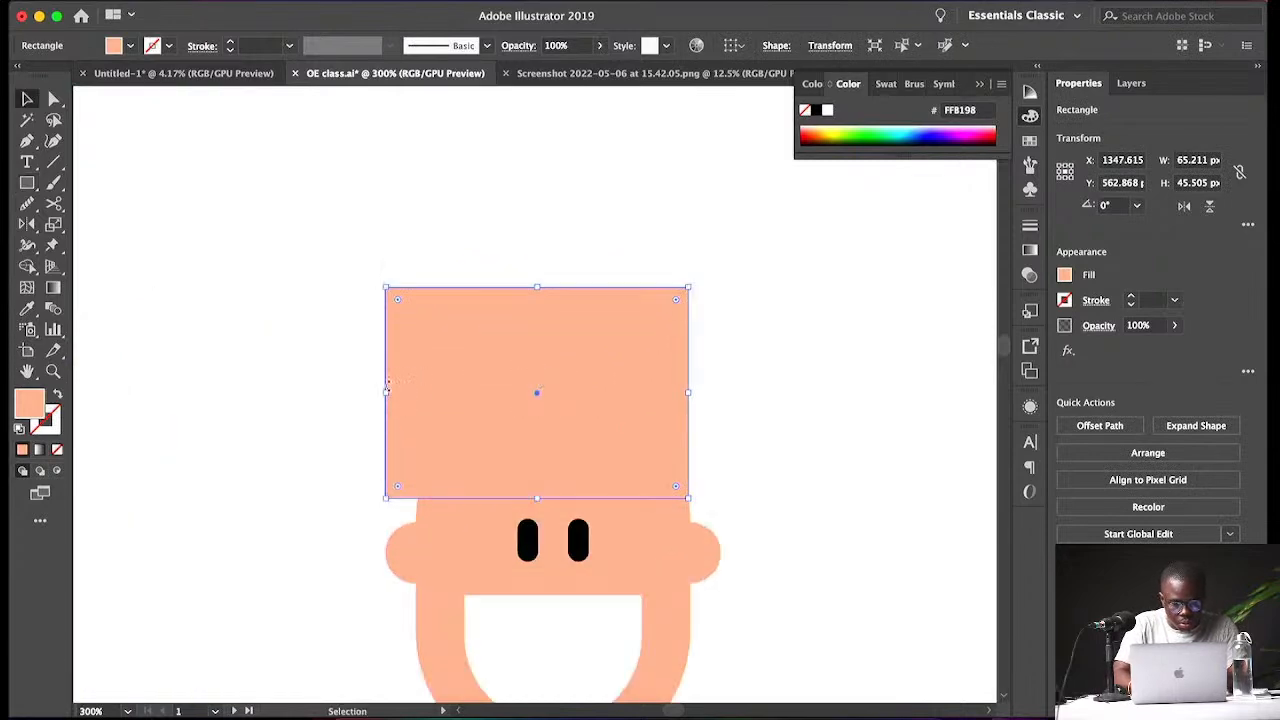
drag(386, 391, 417, 395)
drag(552, 497, 552, 506)
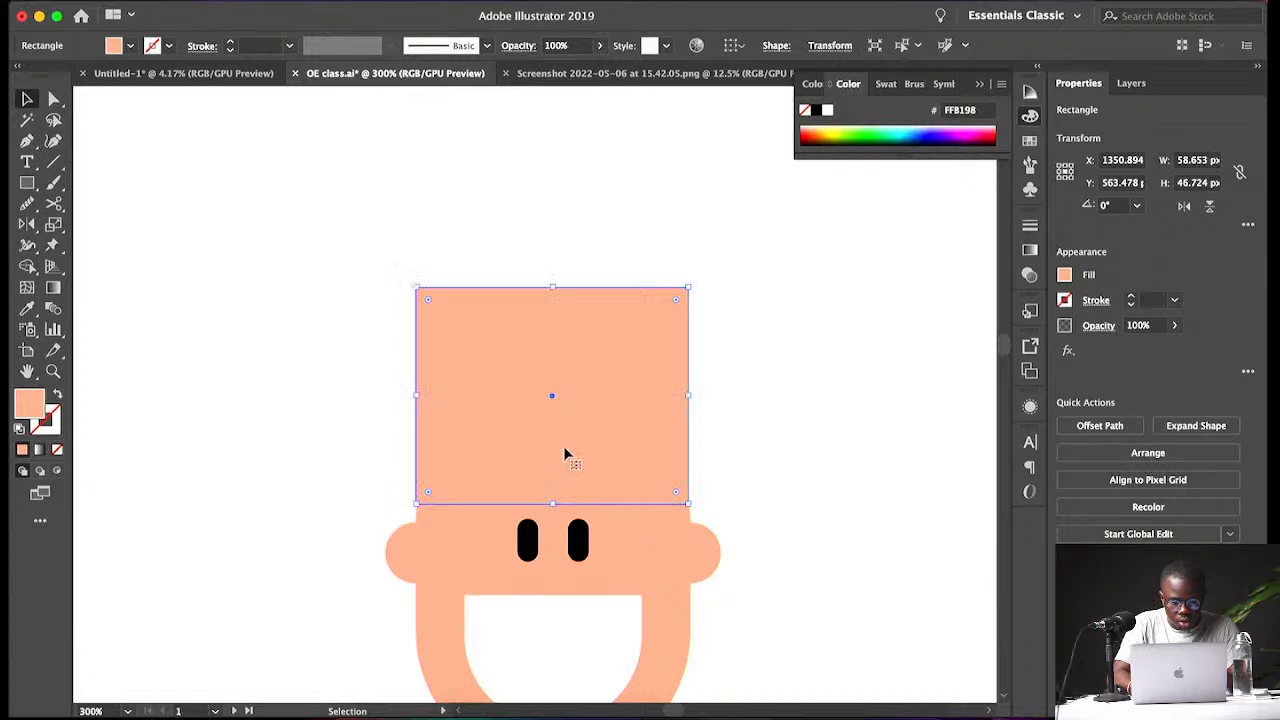
- Fill the cap rectangle with bright green (1CEA8C)
double_click(28, 403)
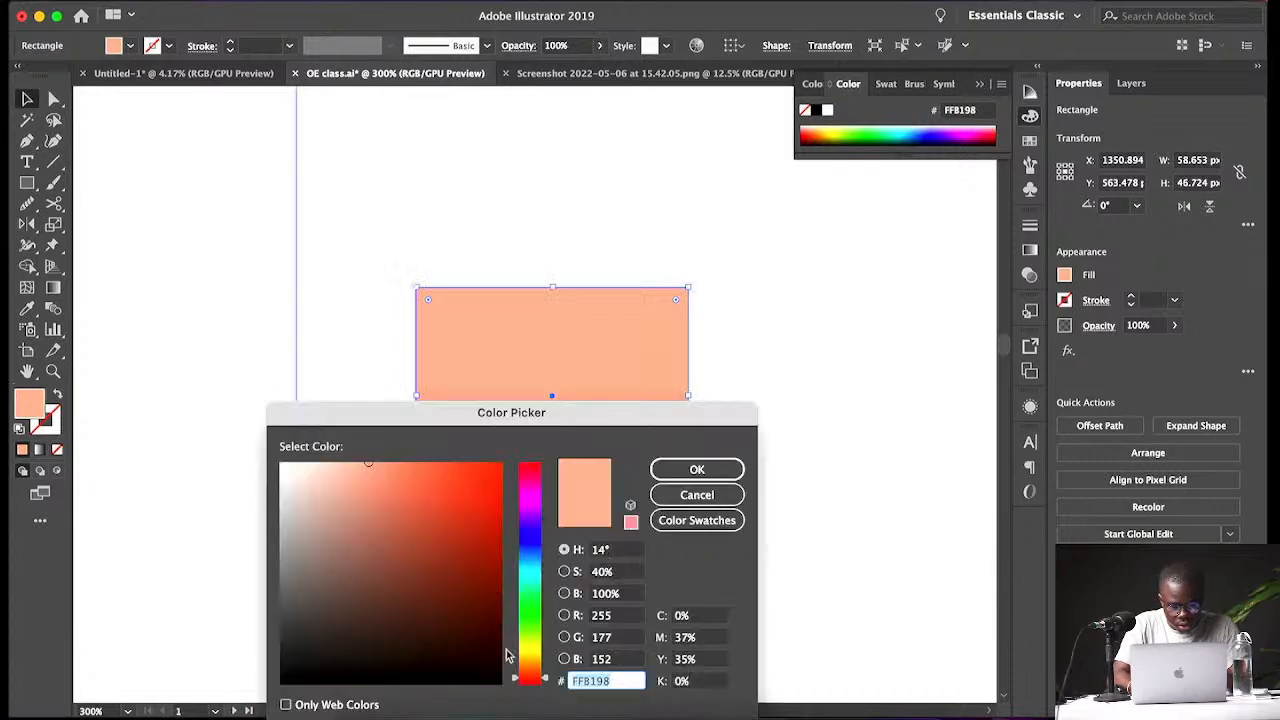
drag(541, 644, 541, 632)
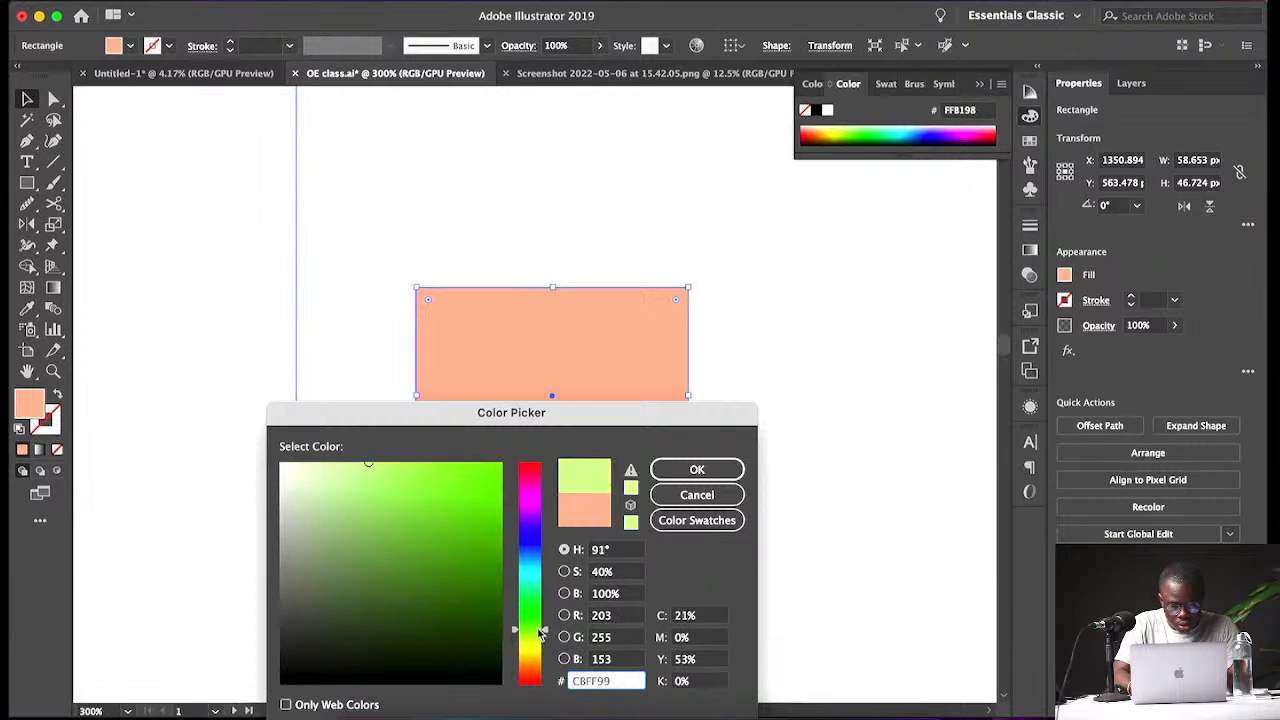
mouse_move(497, 499)
mouse_down()
mouse_move(456, 472)
mouse_move(476, 481)
mouse_up()
mouse_move(549, 631)
mouse_down()
mouse_move(555, 599)
mouse_move(556, 612)
mouse_up()
click(690, 493)
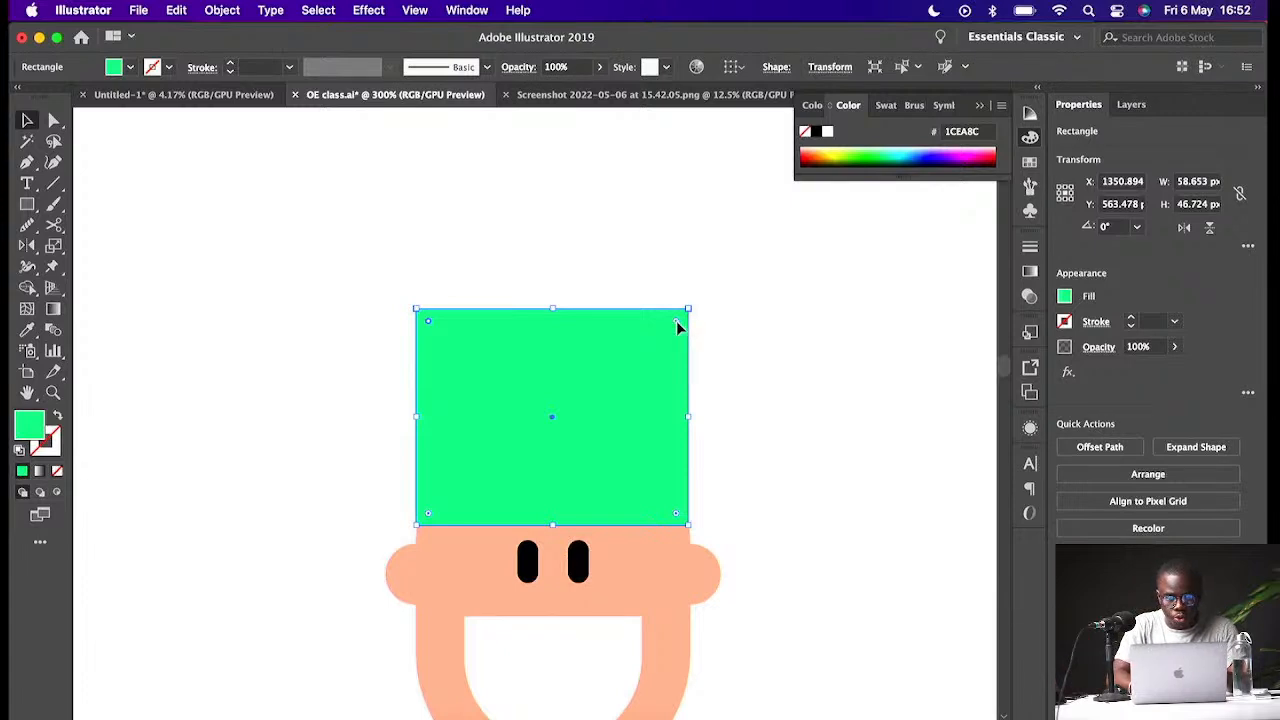
- Round the cap rectangle's corners fully into a dome-shaped crown
drag(676, 321, 591, 528)
click(748, 450)
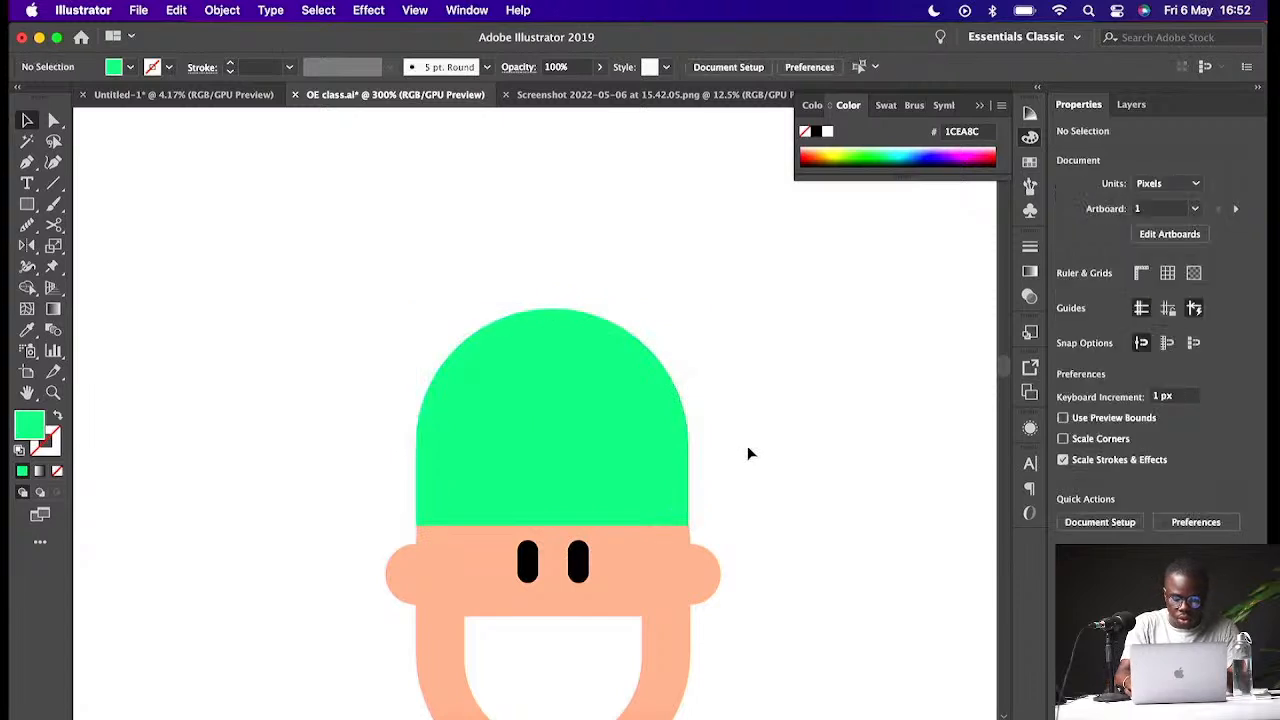
- Lower the cap's top edge slightly to make the crown shorter
key(super+minus)
key(super+minus)
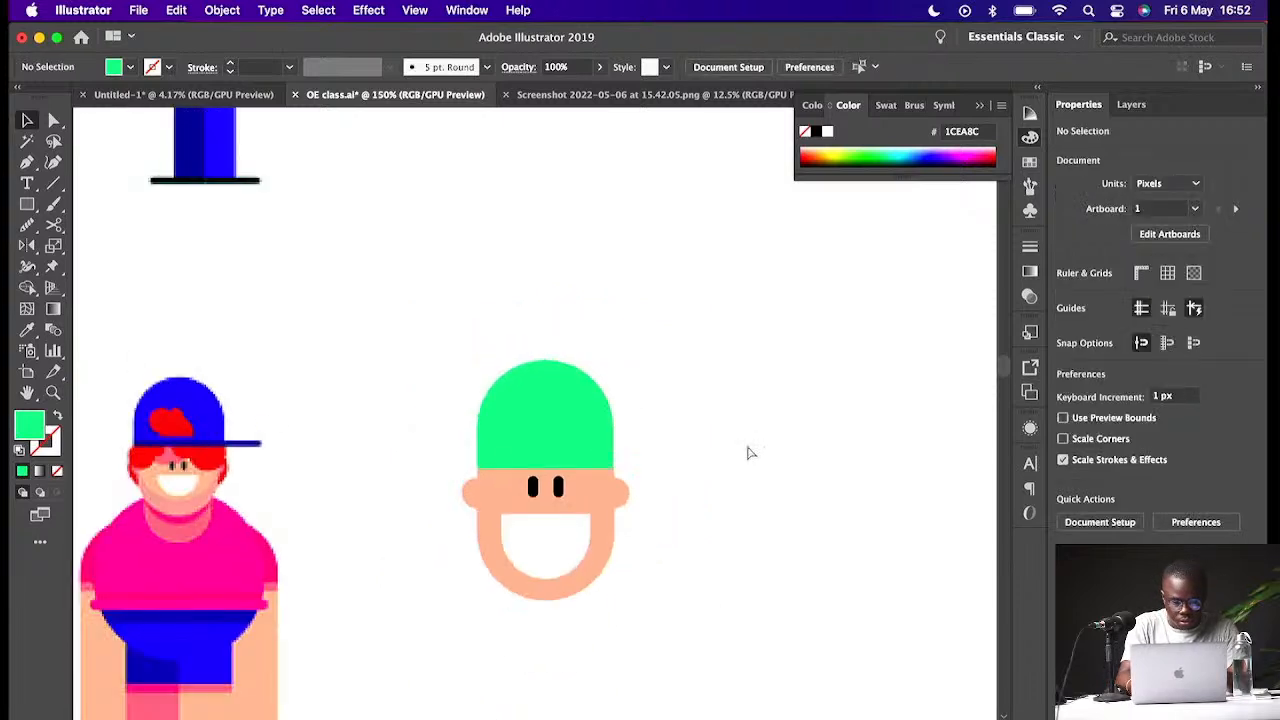
click(568, 440)
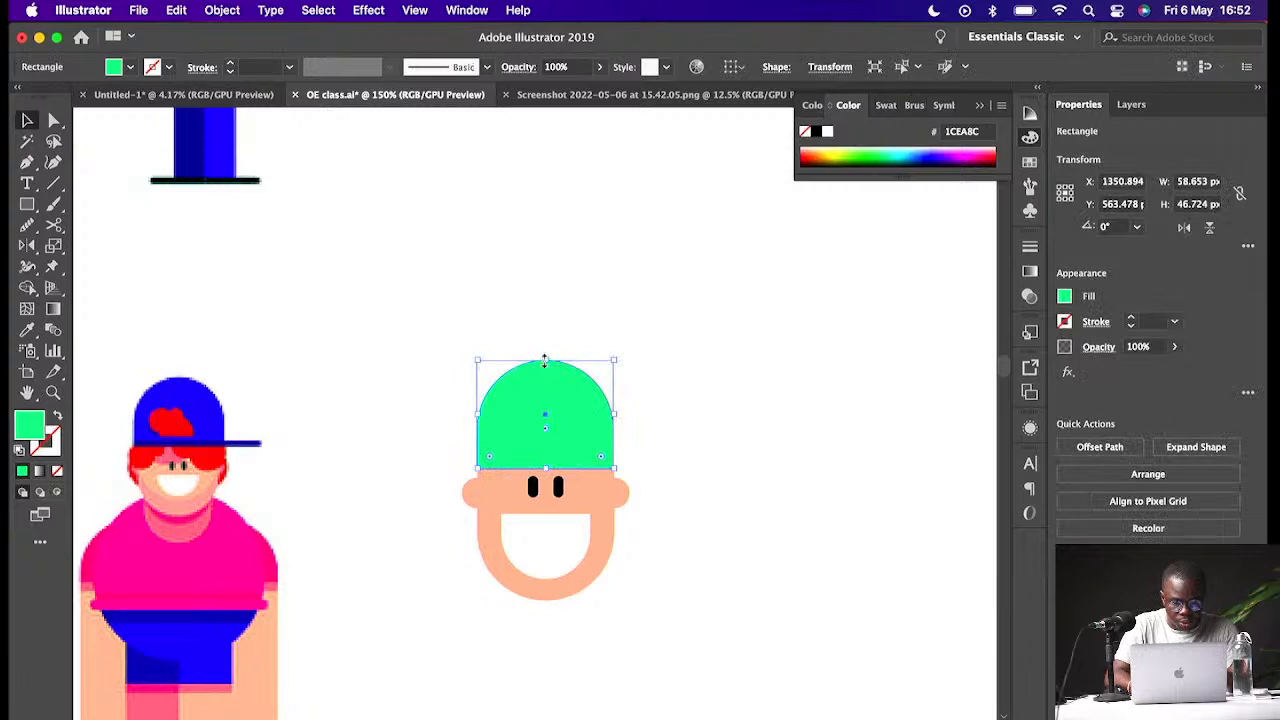
drag(545, 358, 545, 374)
click(655, 452)
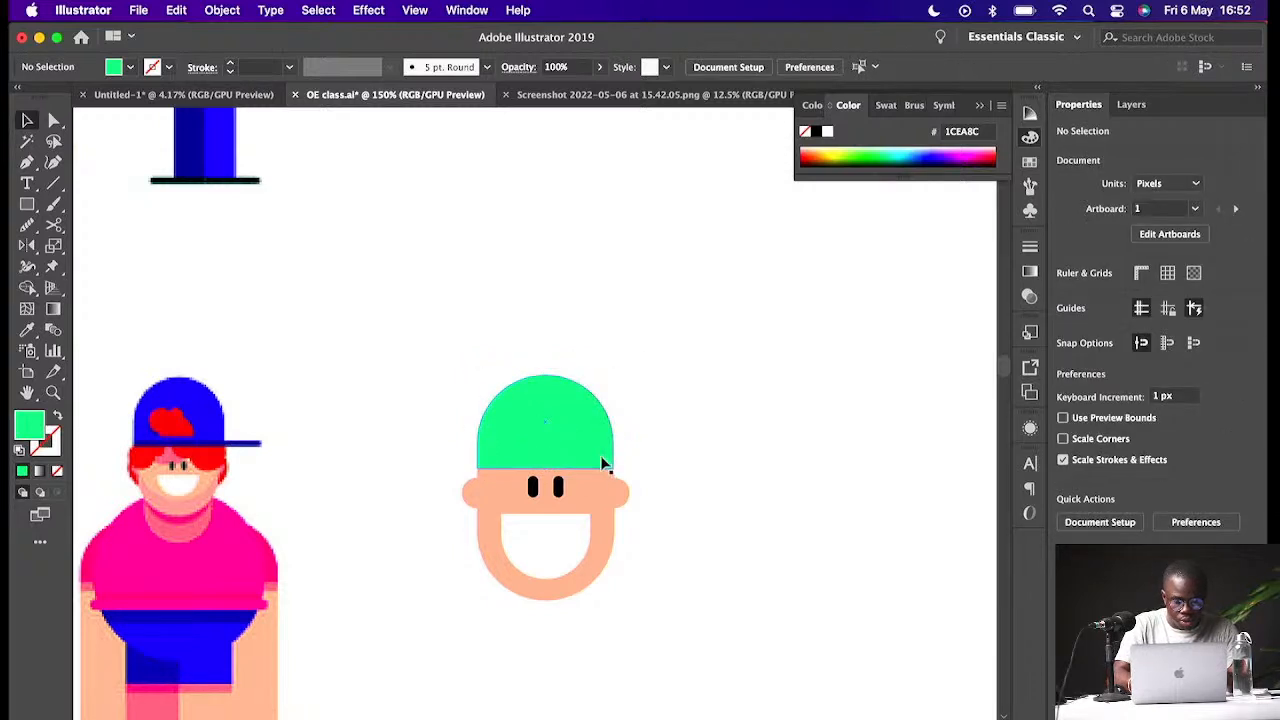
- Draw a thin brim rectangle about 76.5 × 5.3 px along the cap's base, extending to the right
key(m)
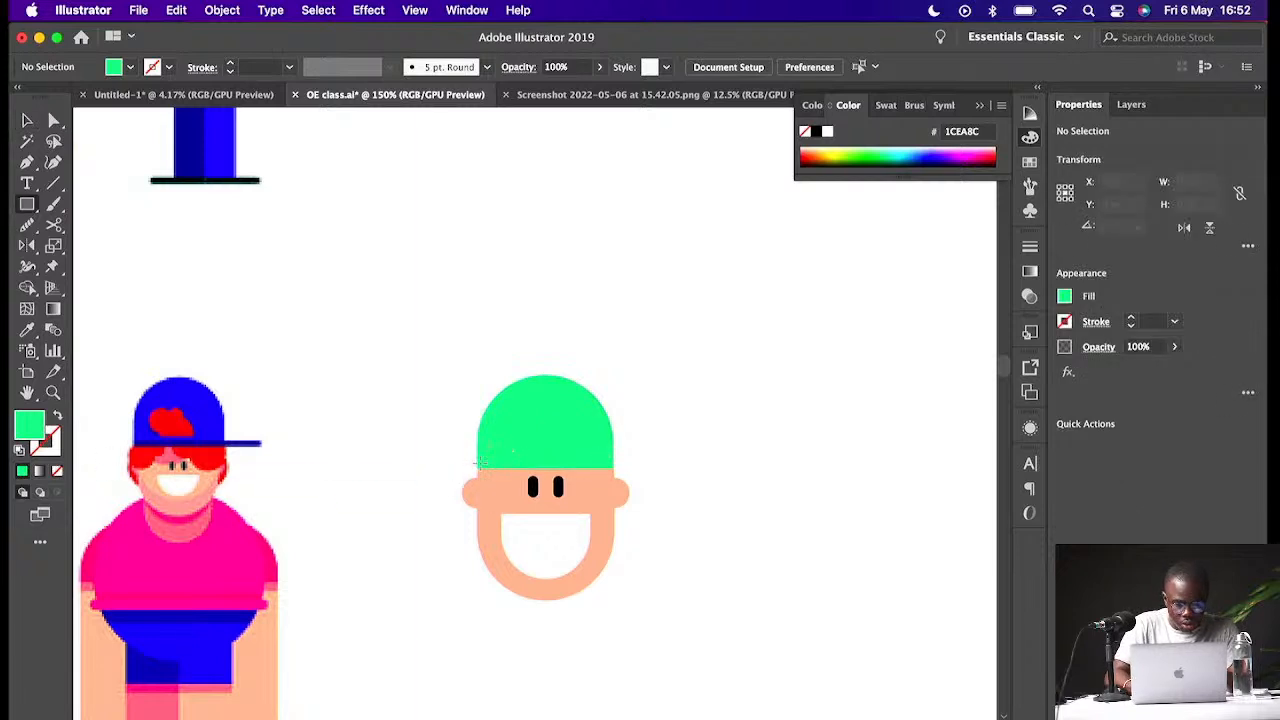
drag(477, 461, 654, 467)
click(590, 477)
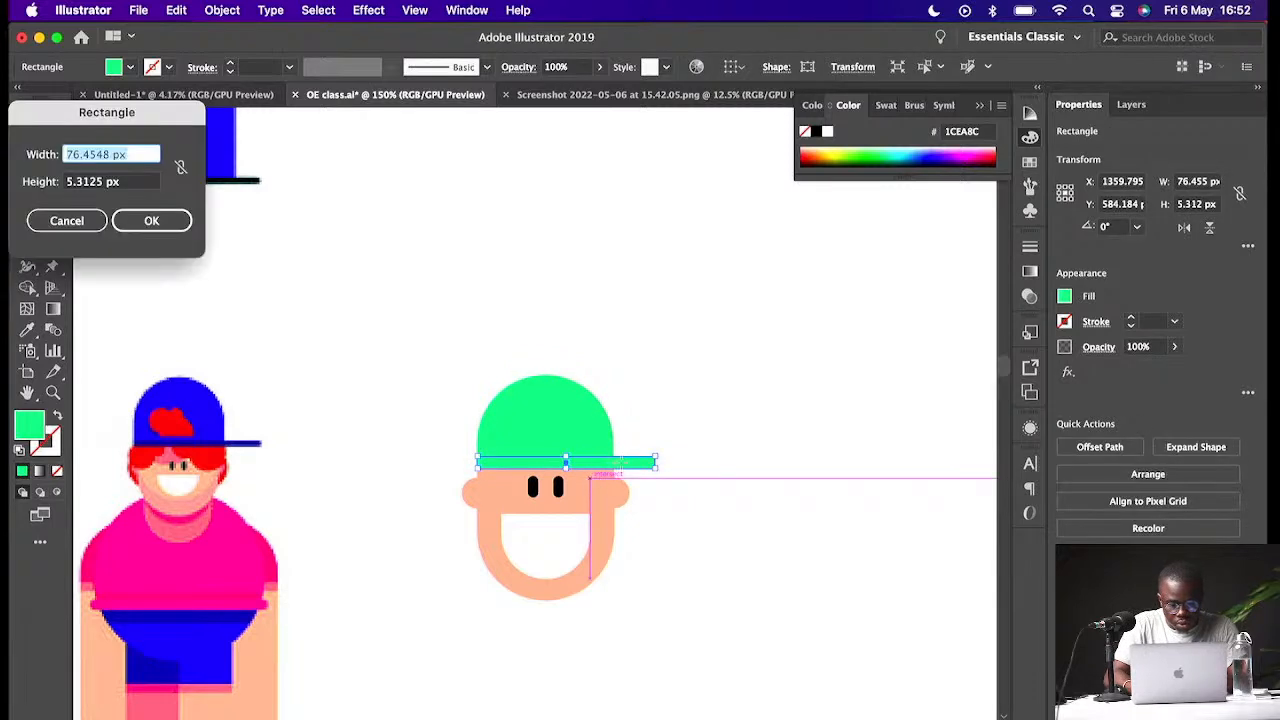
key(Escape)
key(v)
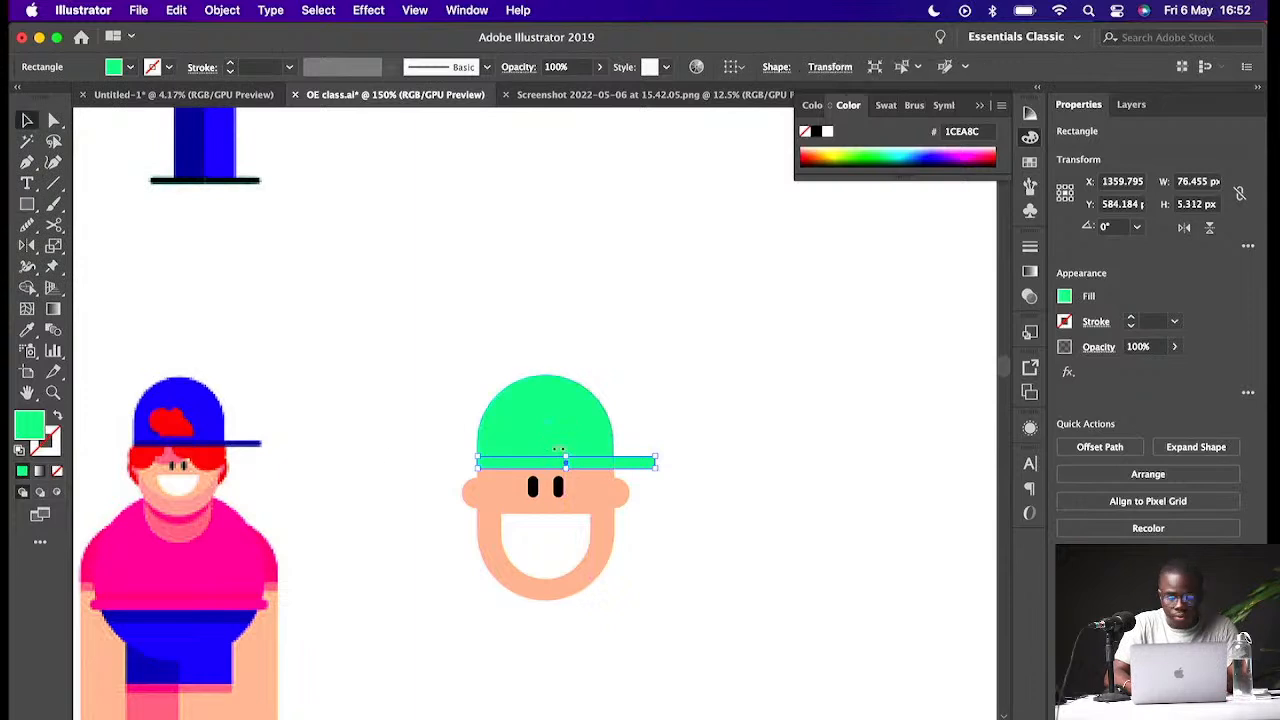
- Fill the brim with a darker green (09CC6E)
double_click(28, 430)
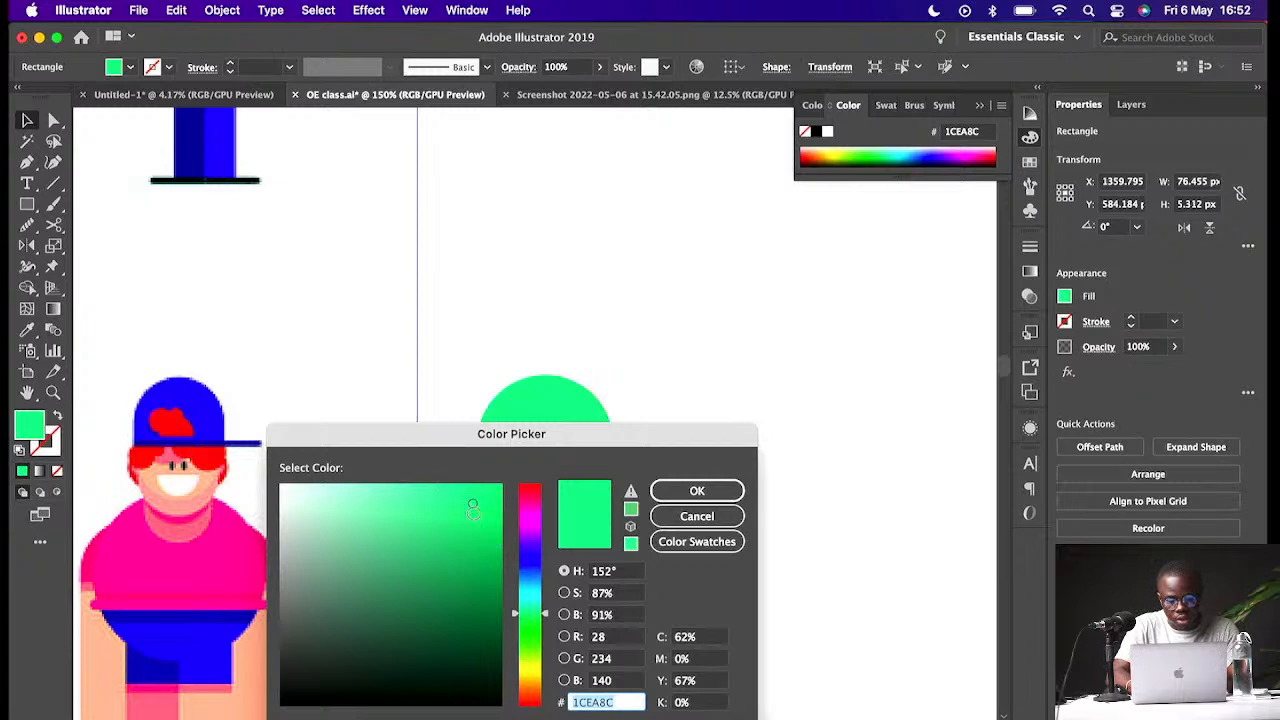
drag(488, 526, 493, 527)
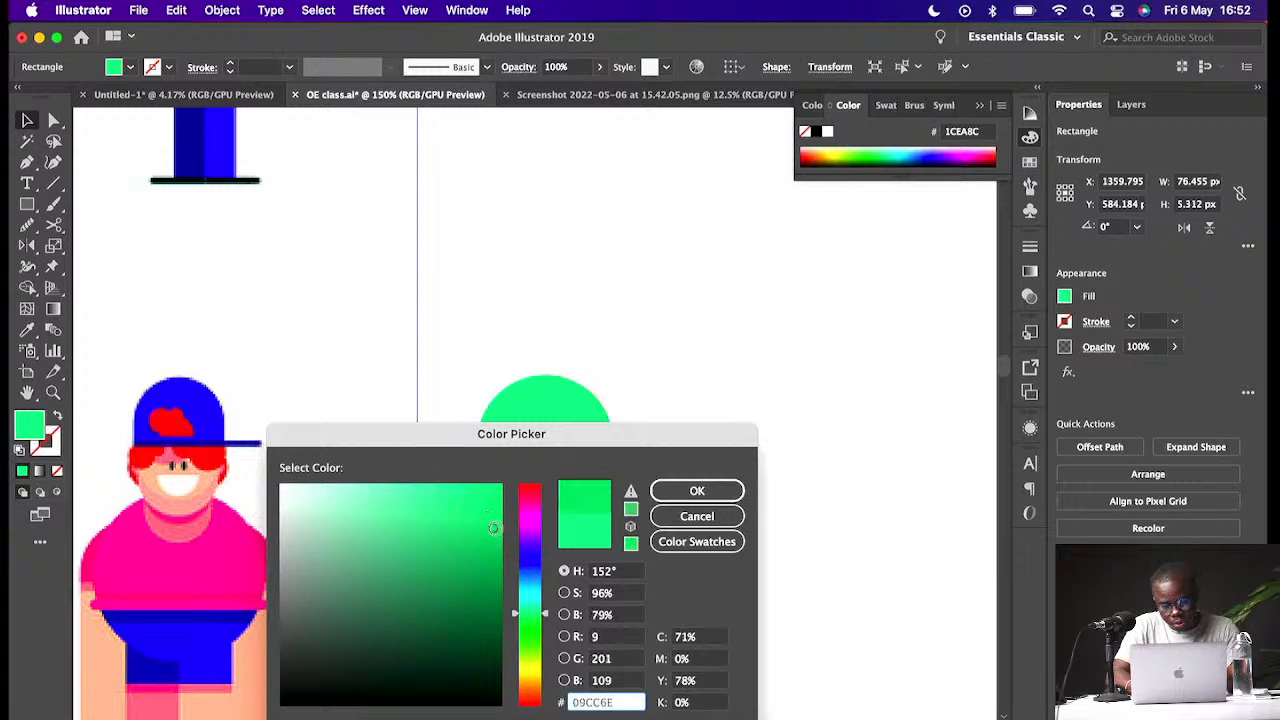
click(726, 491)
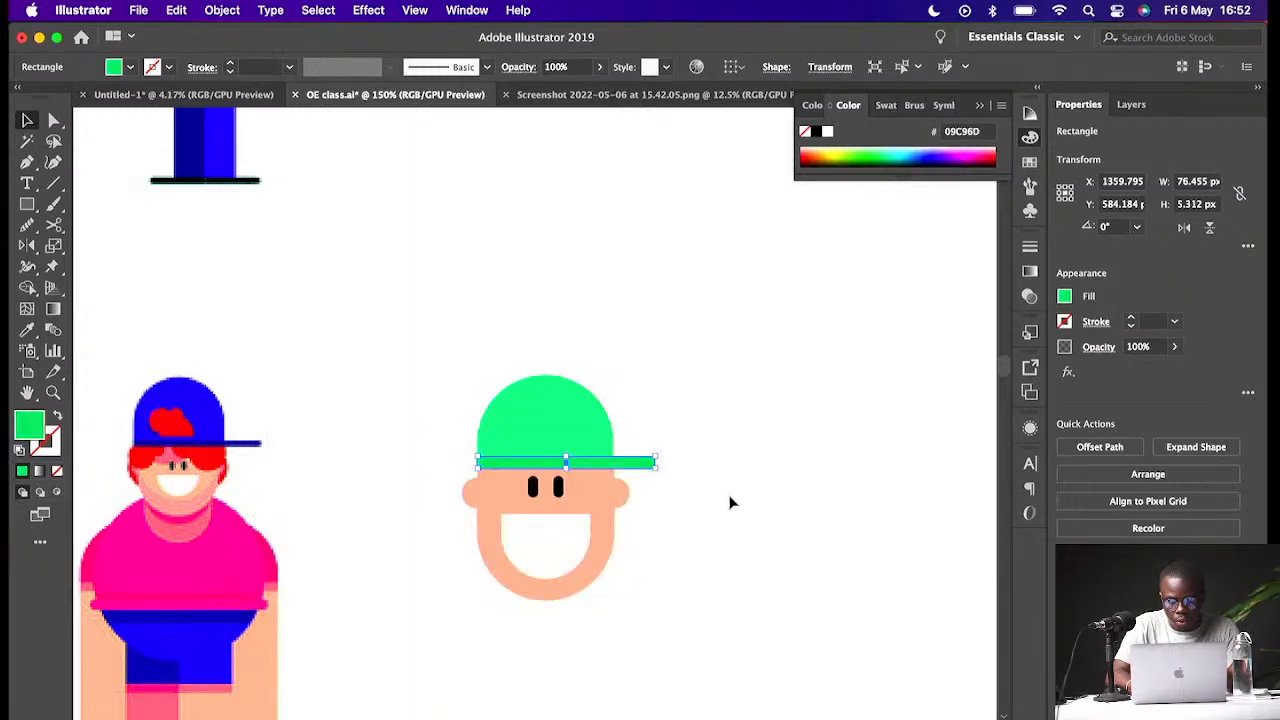
- Try to cut the brim with the Scissors tool
key(c)
click(750, 410)
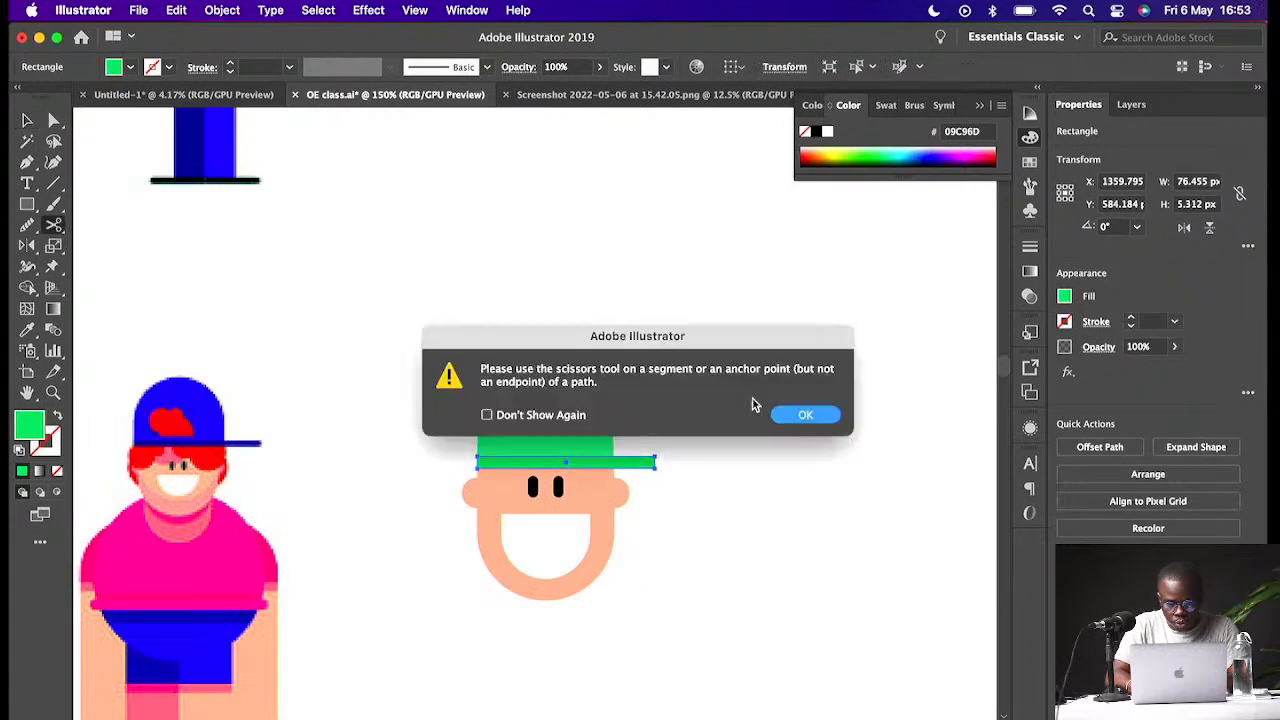
click(803, 418)
key(v)
click(800, 421)
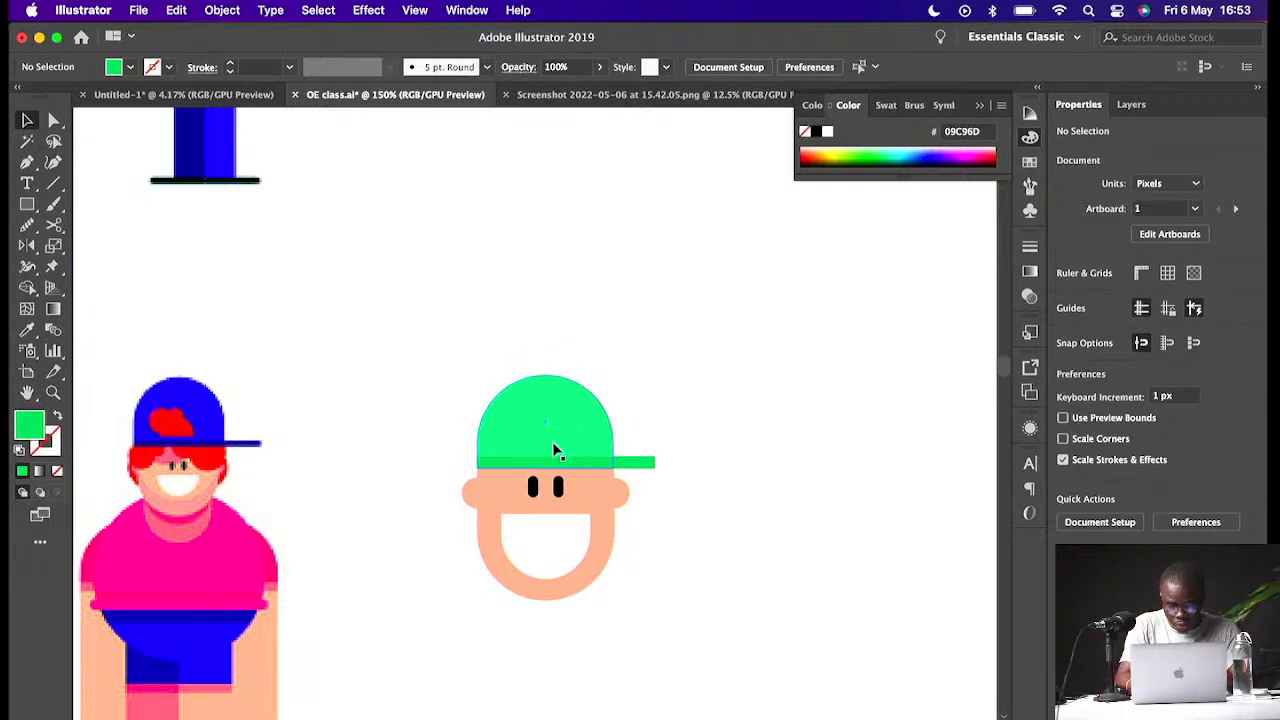
- Lengthen the brim further to the right
key(super+equal)
key(super+equal)
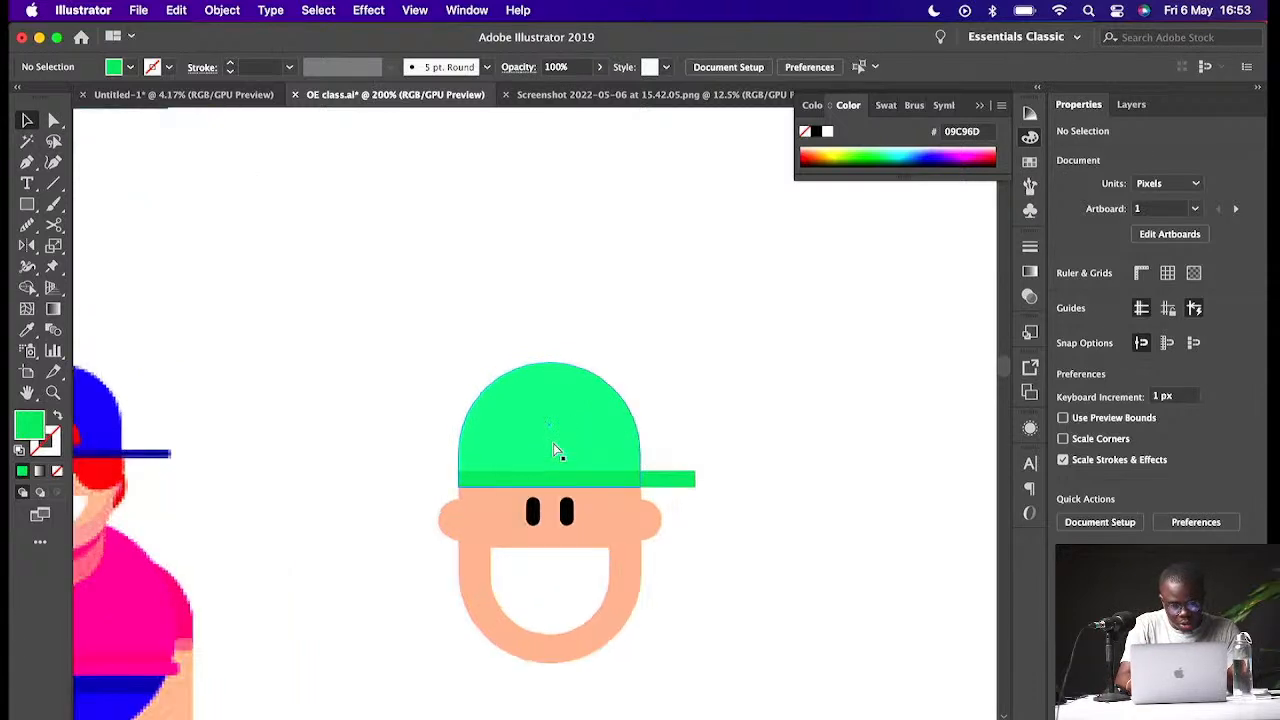
click(735, 513)
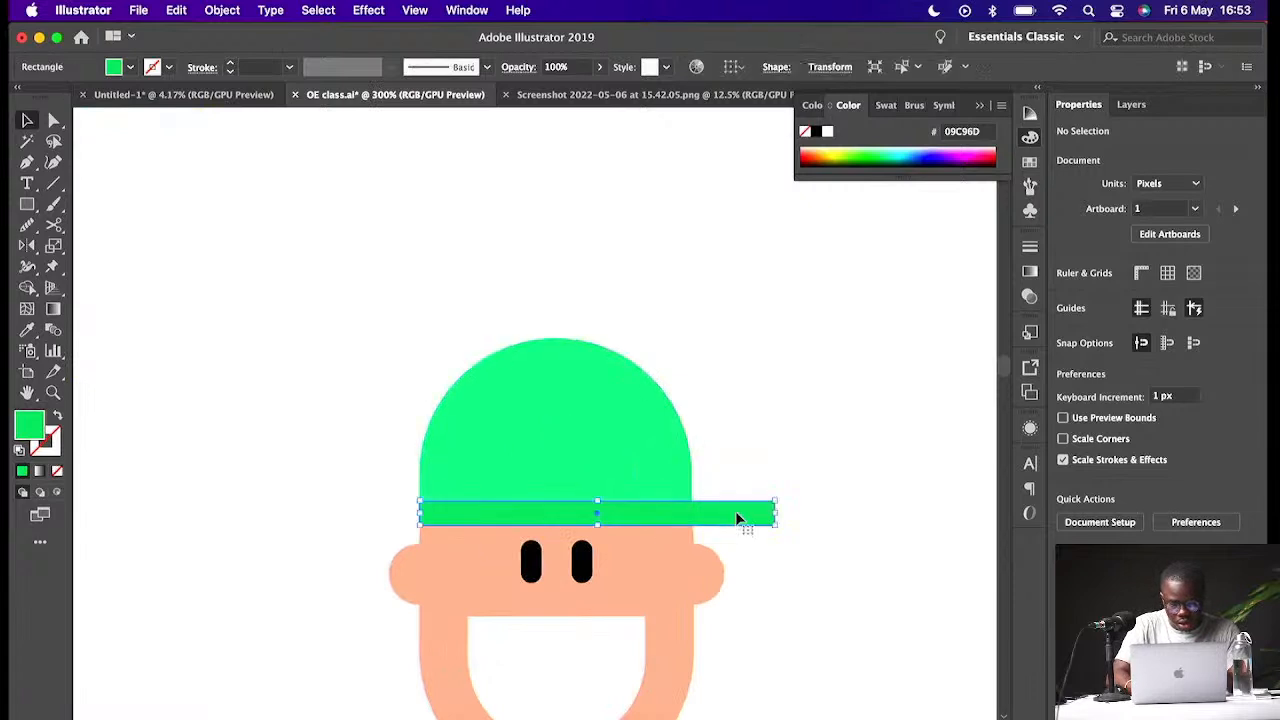
drag(774, 514, 812, 515)
- Select the cap and brim together and nudge them up by 1 px
shift+click(637, 465)
key(Up)
key(Up)
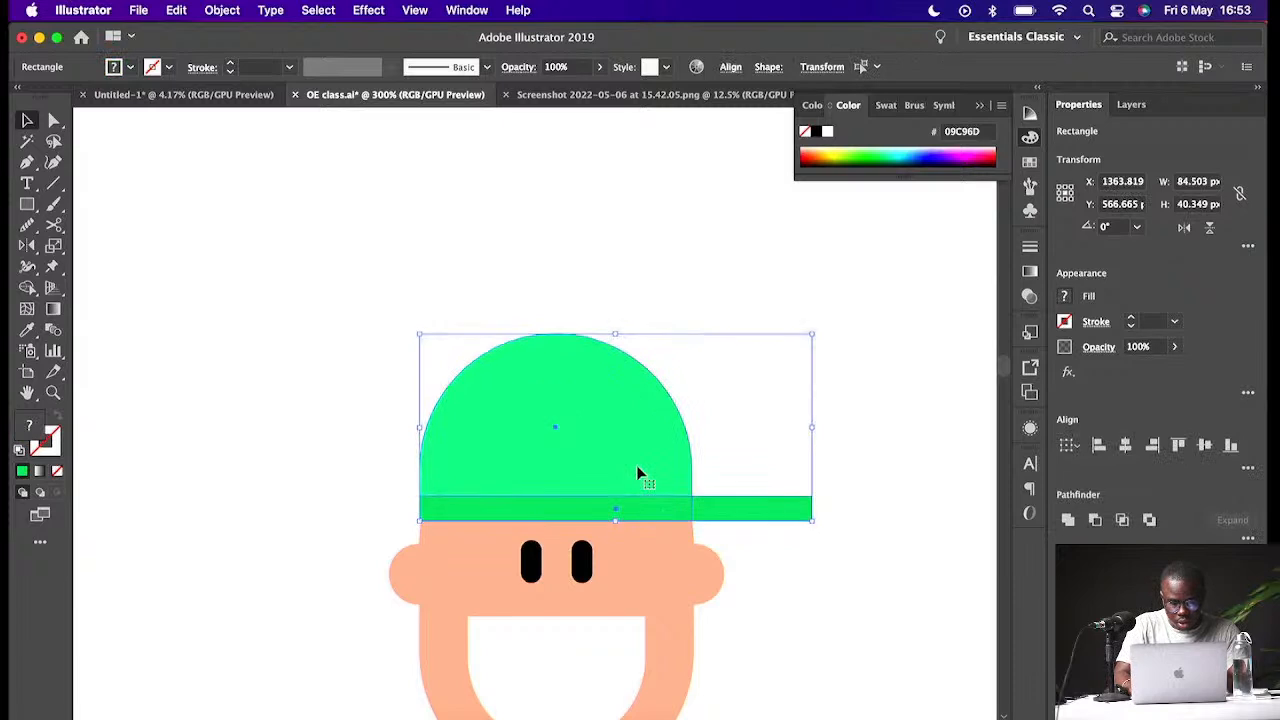
key(Down)
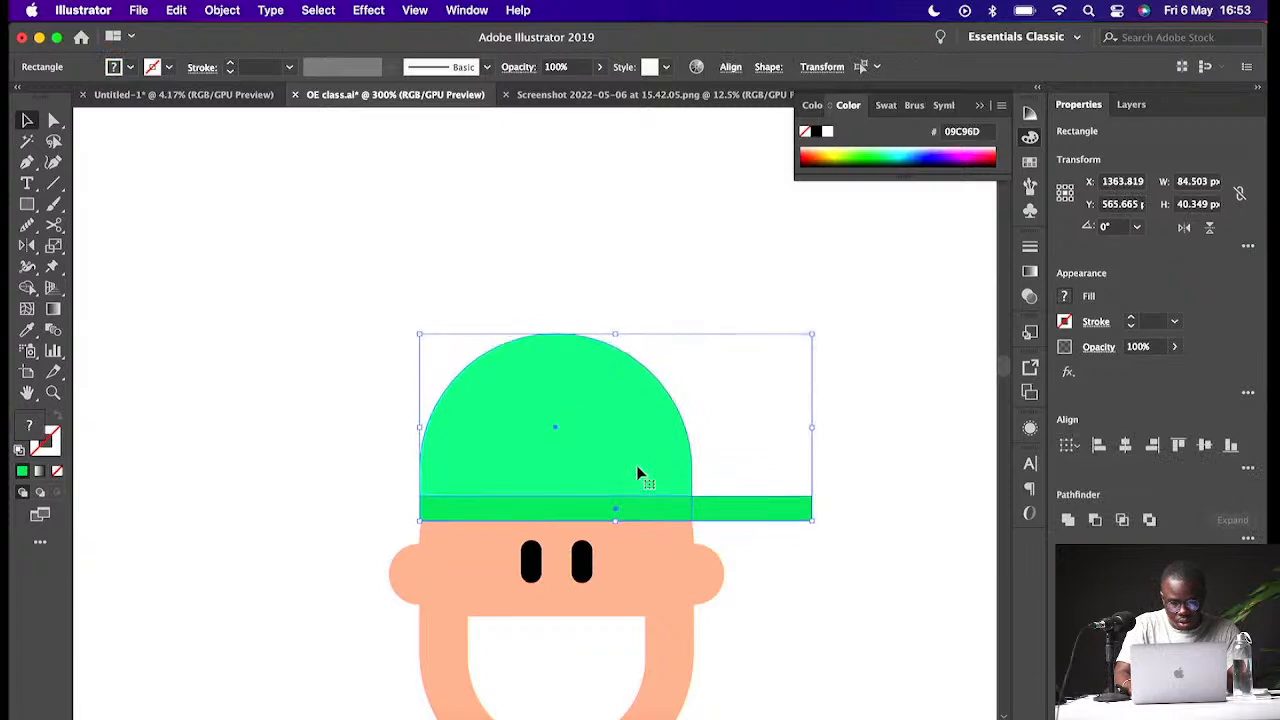
click(843, 476)
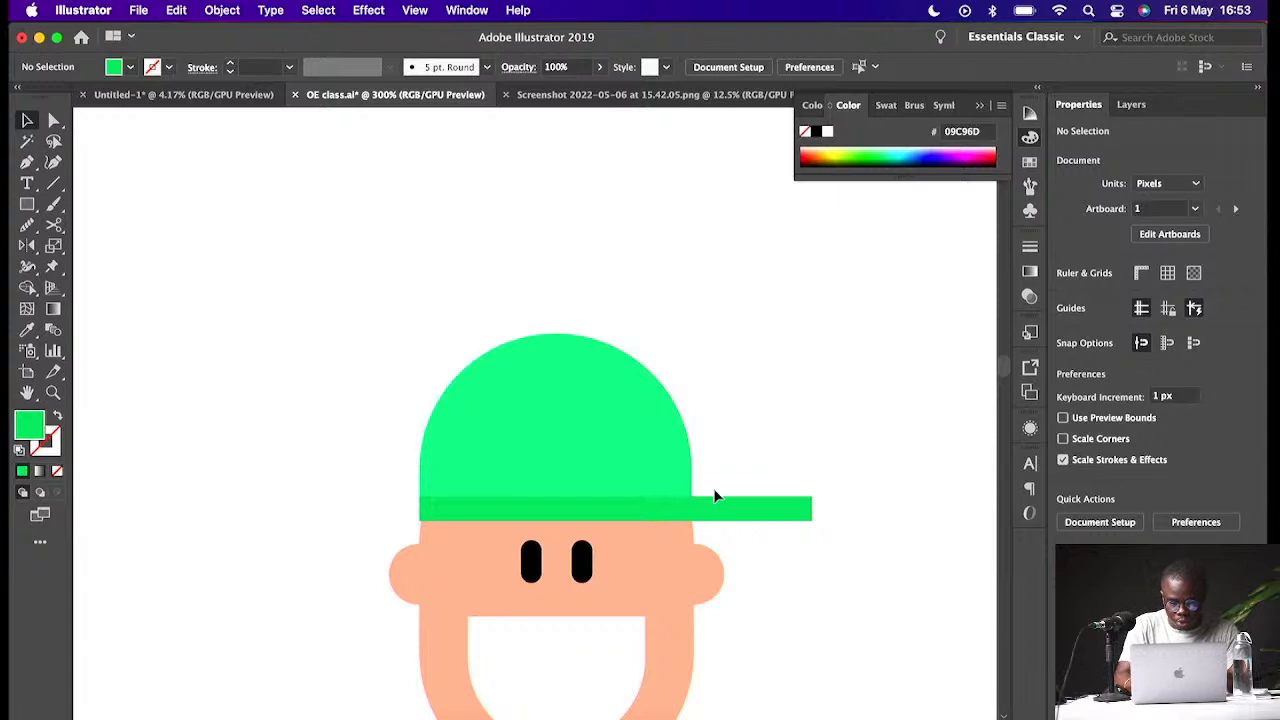
click(716, 588)
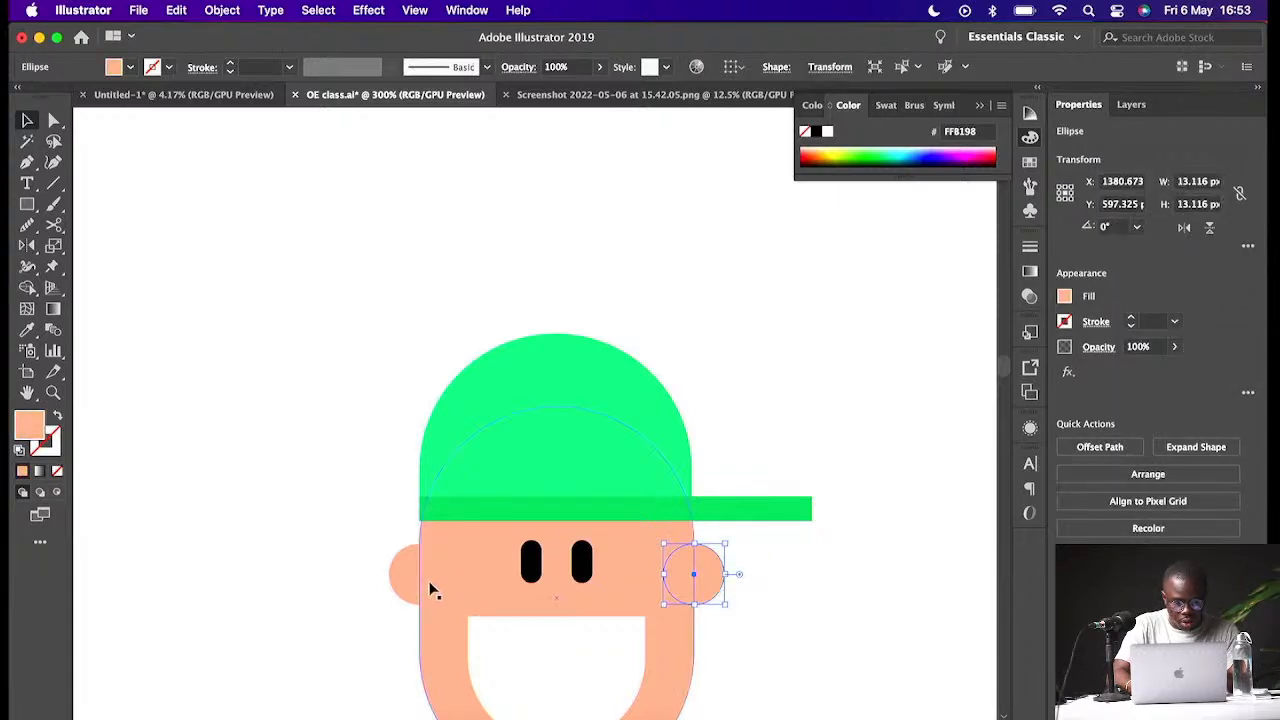
shift+click(404, 584)
key(Up)
key(Down)
click(582, 552)
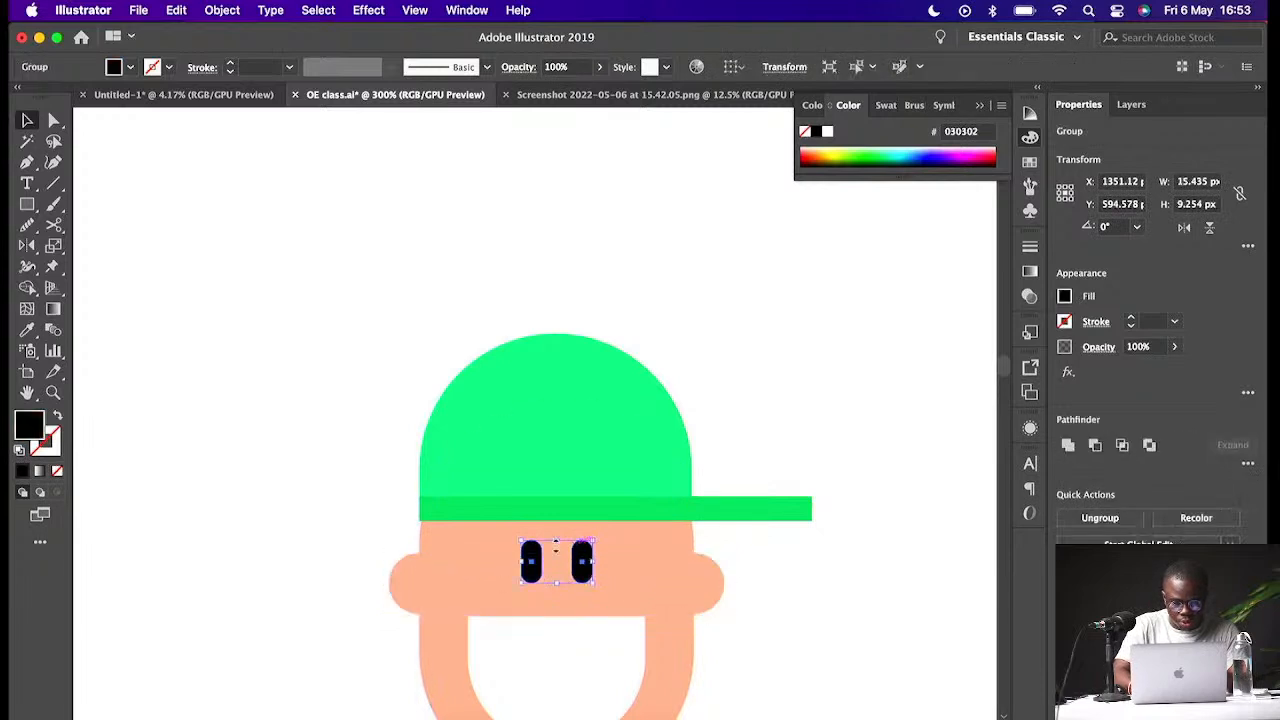
- Nudge the eyes group down by 1 px and deselect it
key(Down)
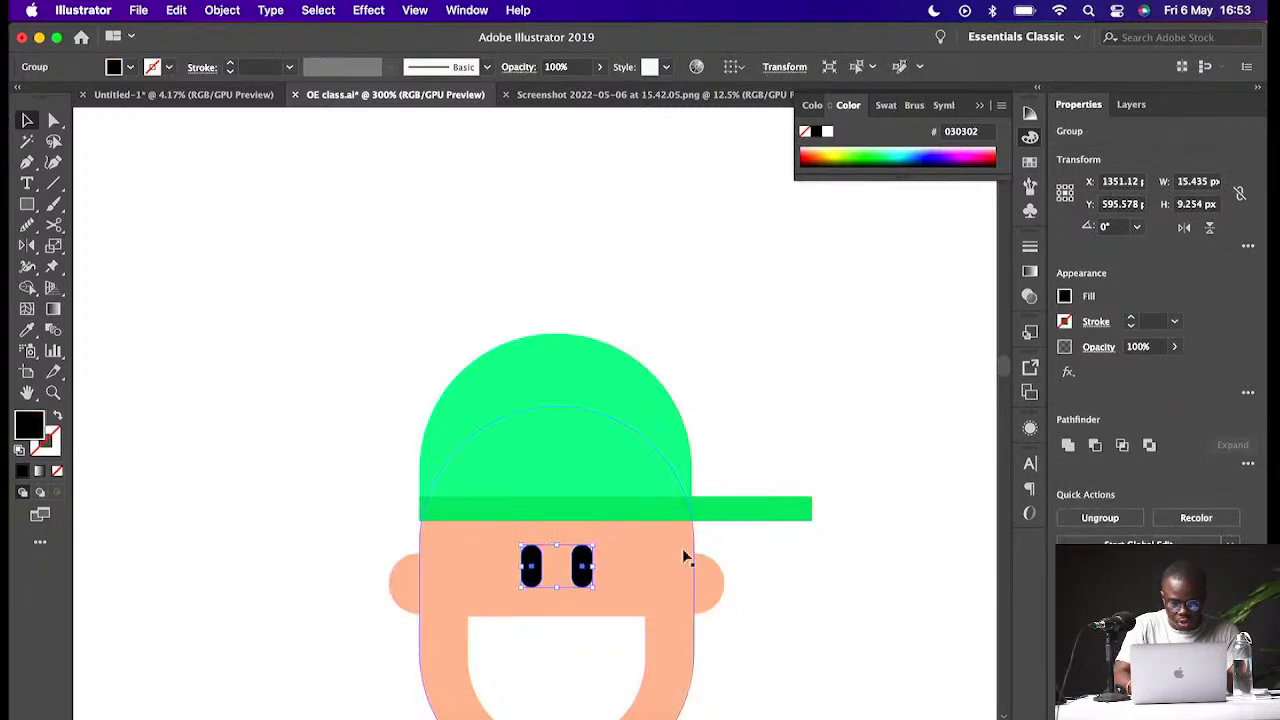
click(778, 552)
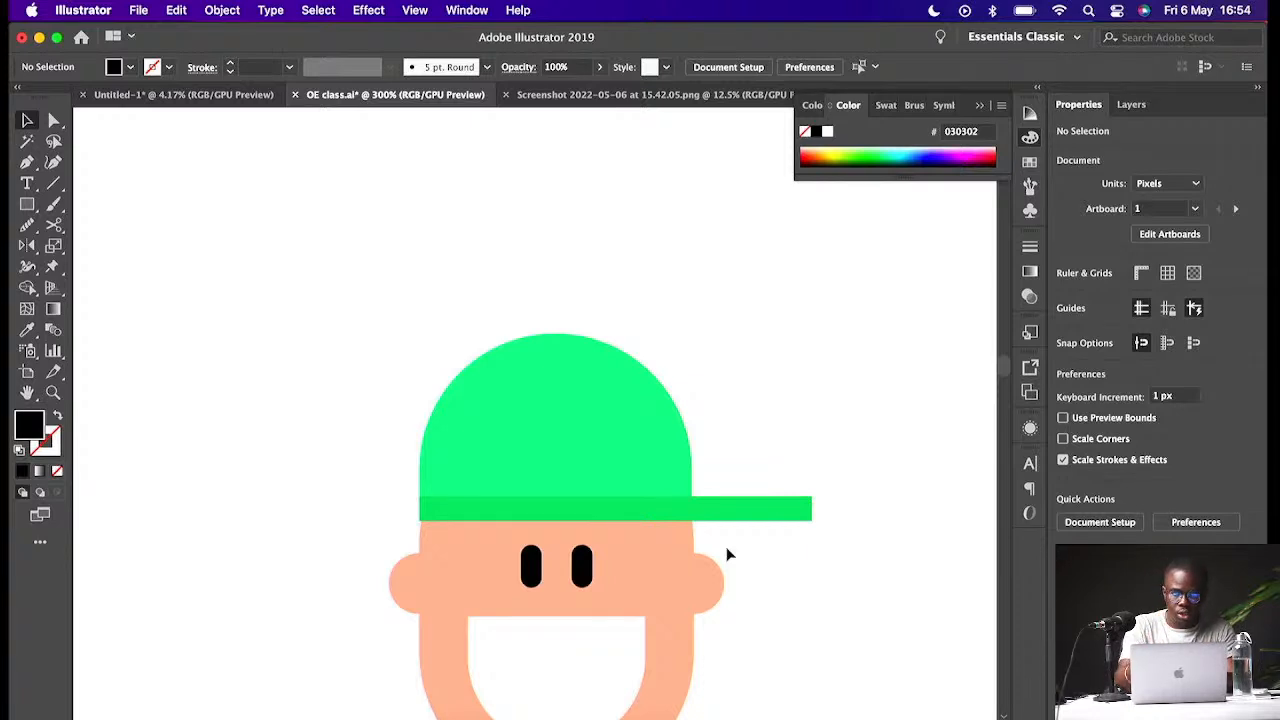
- Shift the white mouth shape slightly within the face
key(super+minus)
key(super+minus)
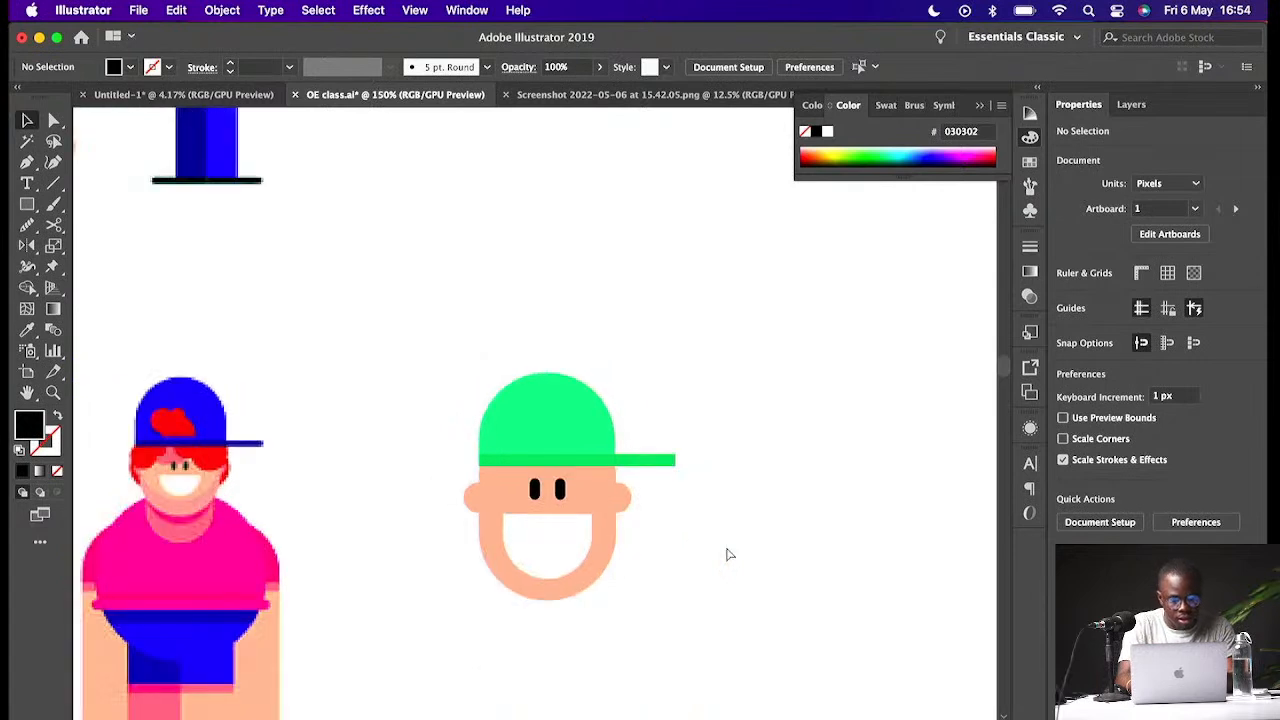
key(super+equal)
key(super+equal)
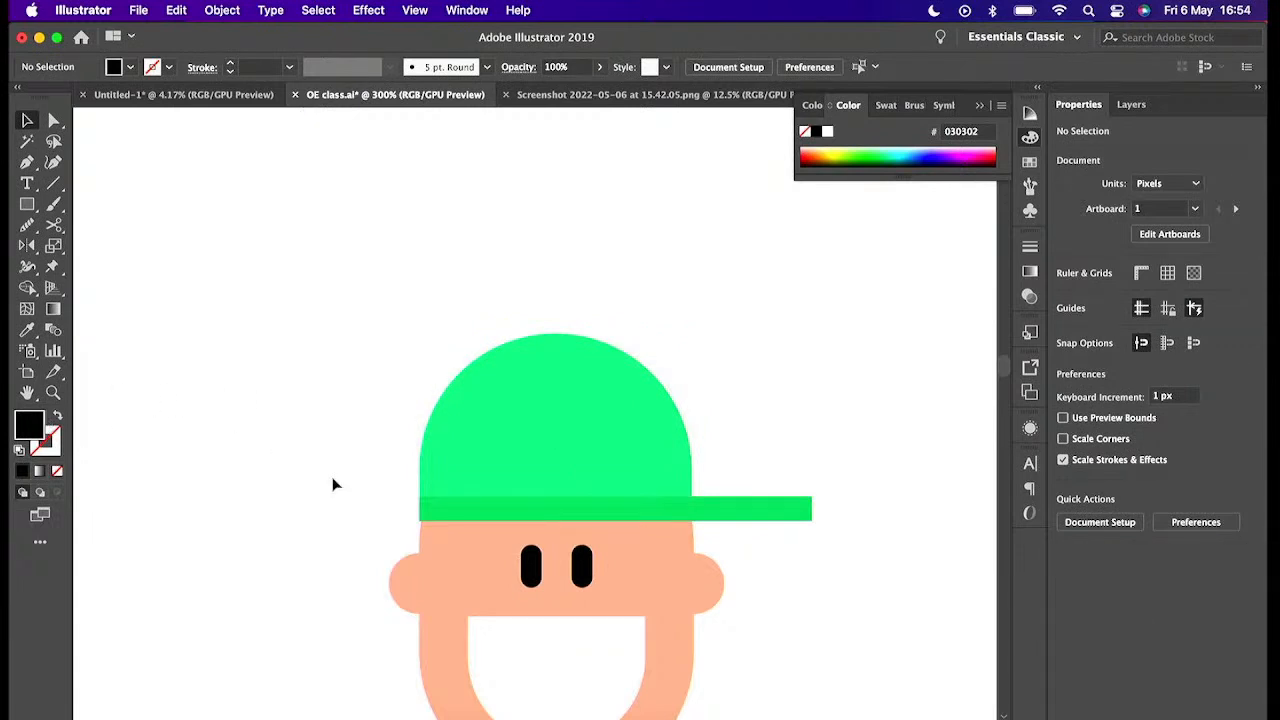
key(super+minus)
key(super+minus)
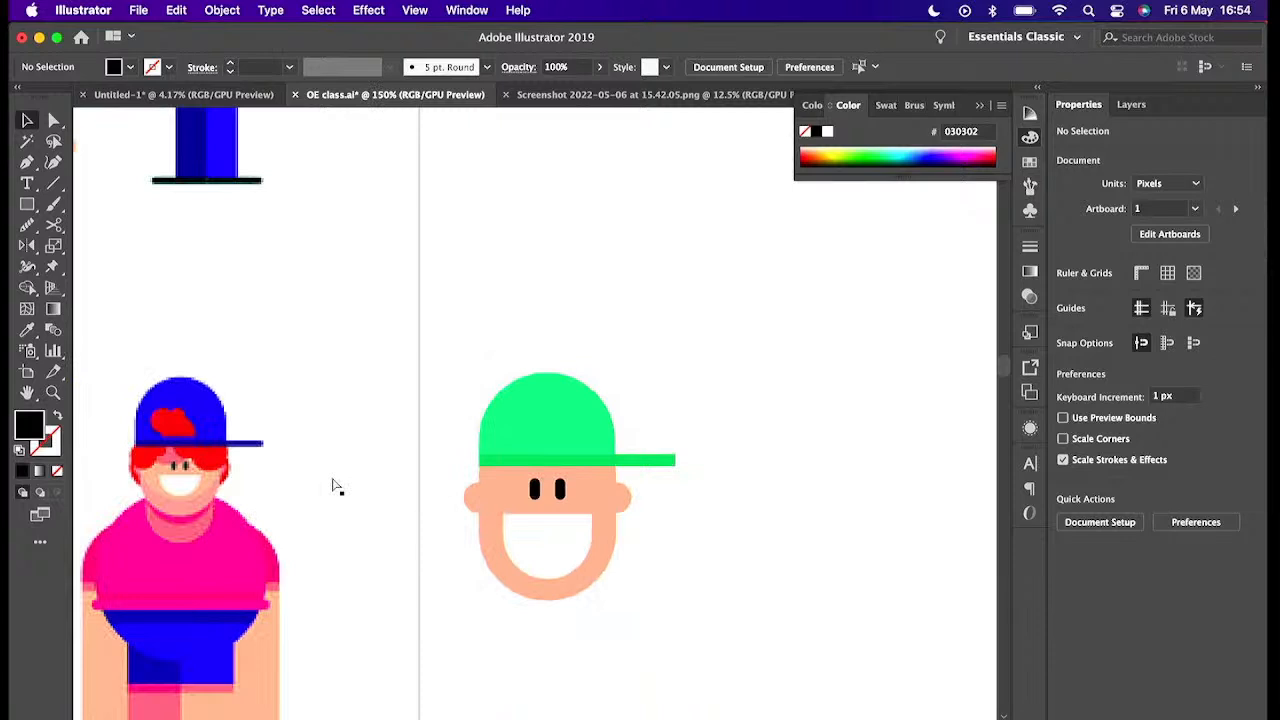
key(super+plus)
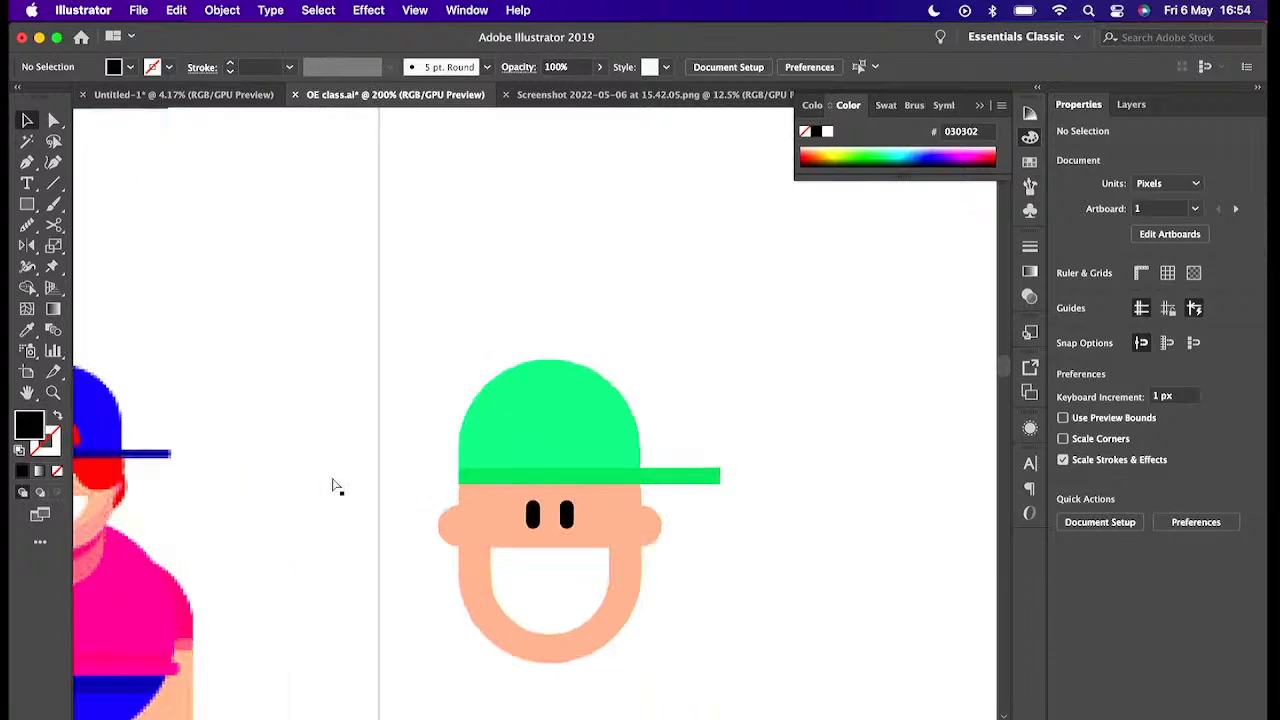
click(555, 626)
drag(550, 640, 568, 603)
click(685, 580)
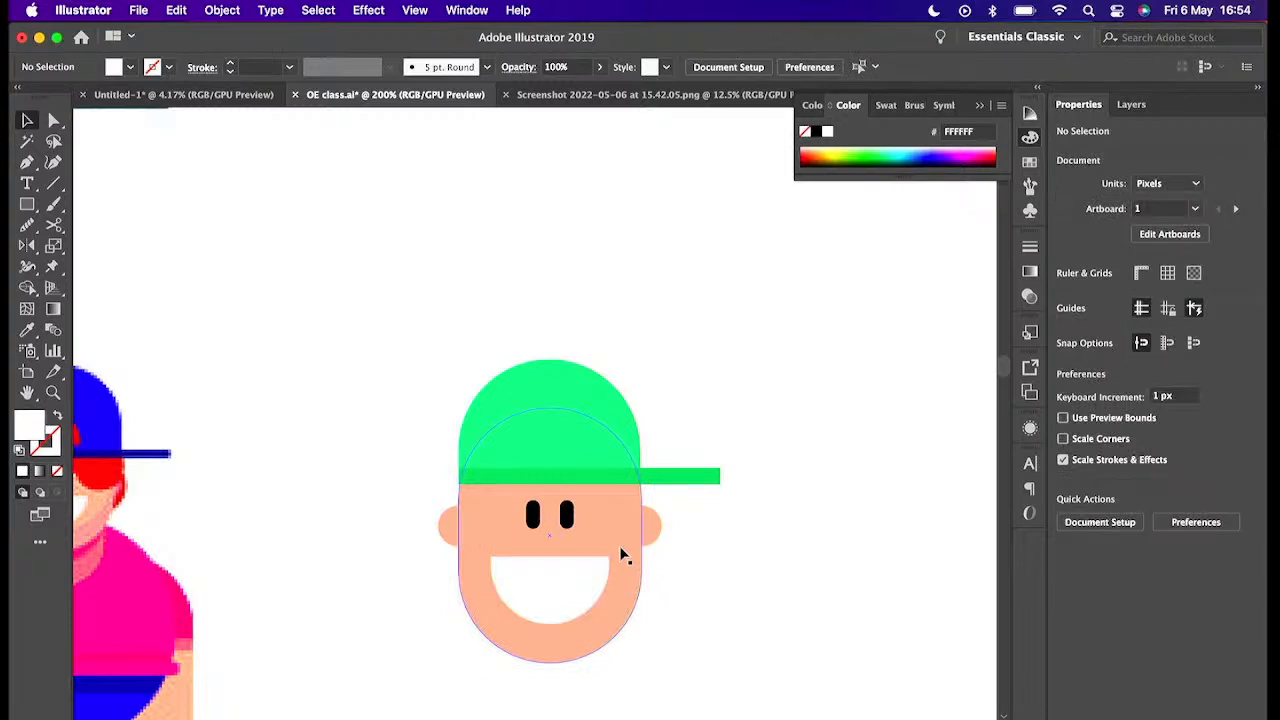
- Draw a neck rectangle about 42 × 33 px under the face and nudge it into place
key(super+minus)
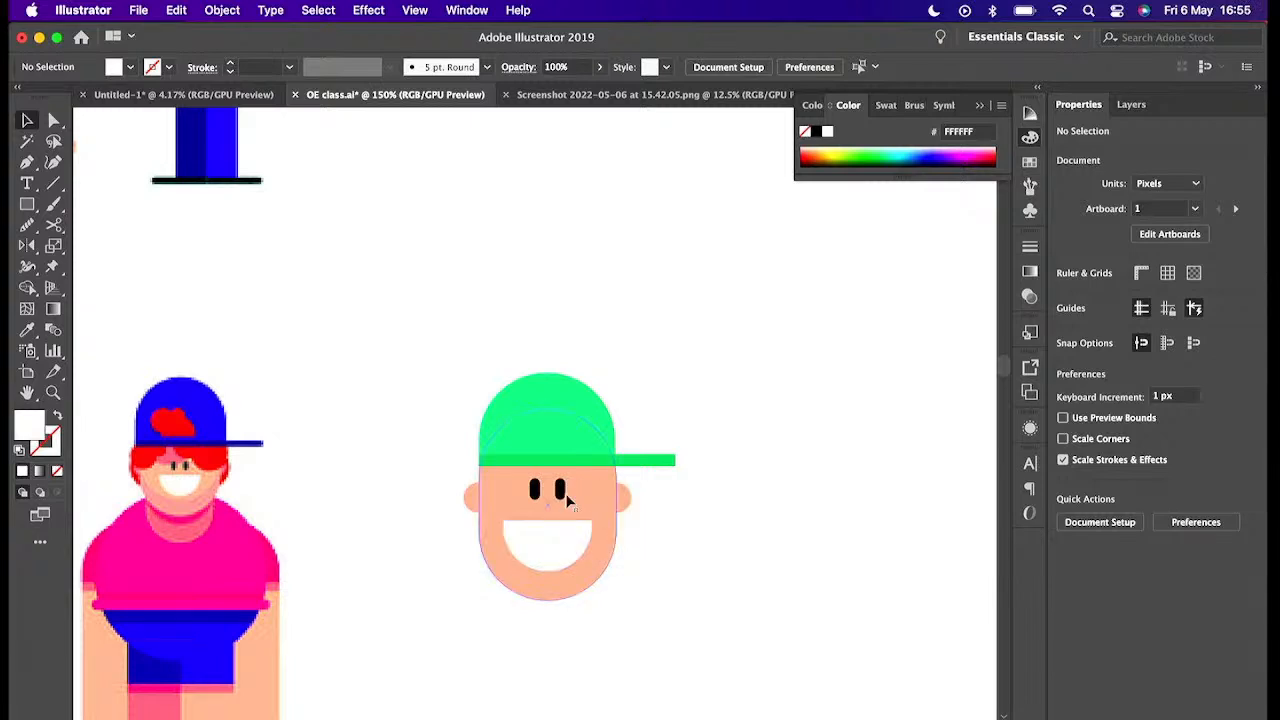
scroll(521, 545, down, 2)
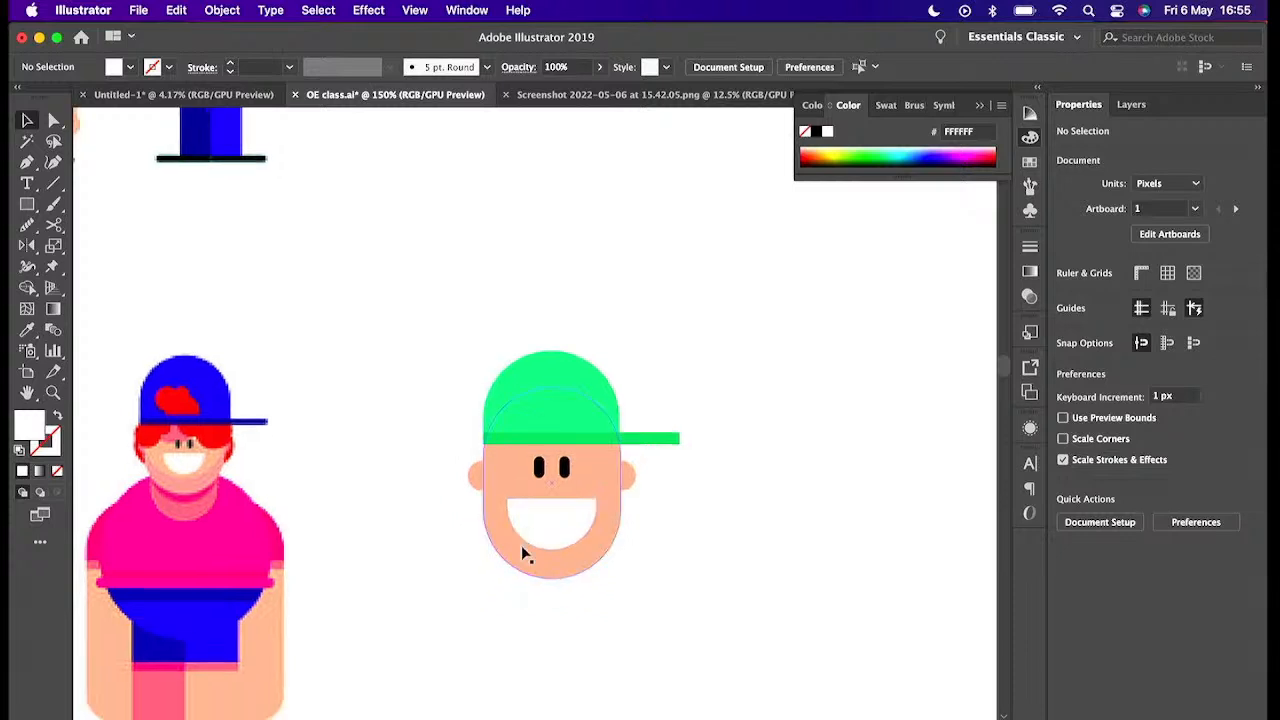
click(27, 203)
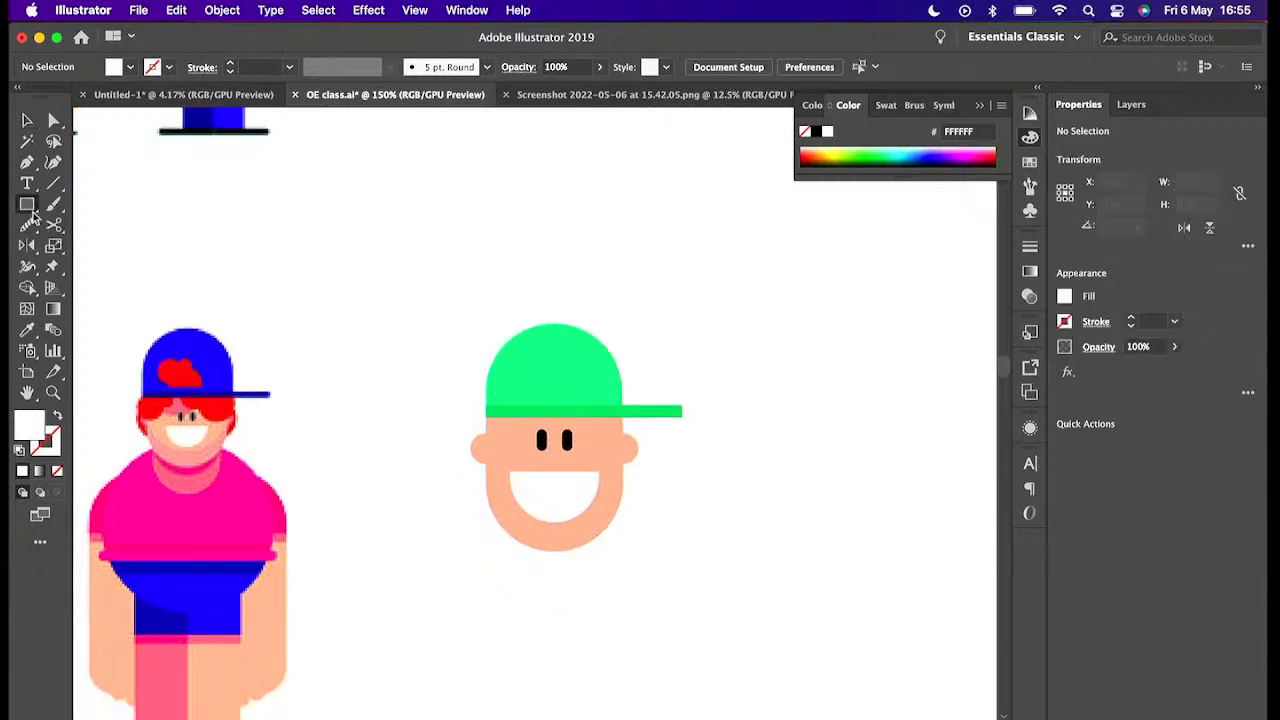
drag(502, 514, 600, 590)
key(v)
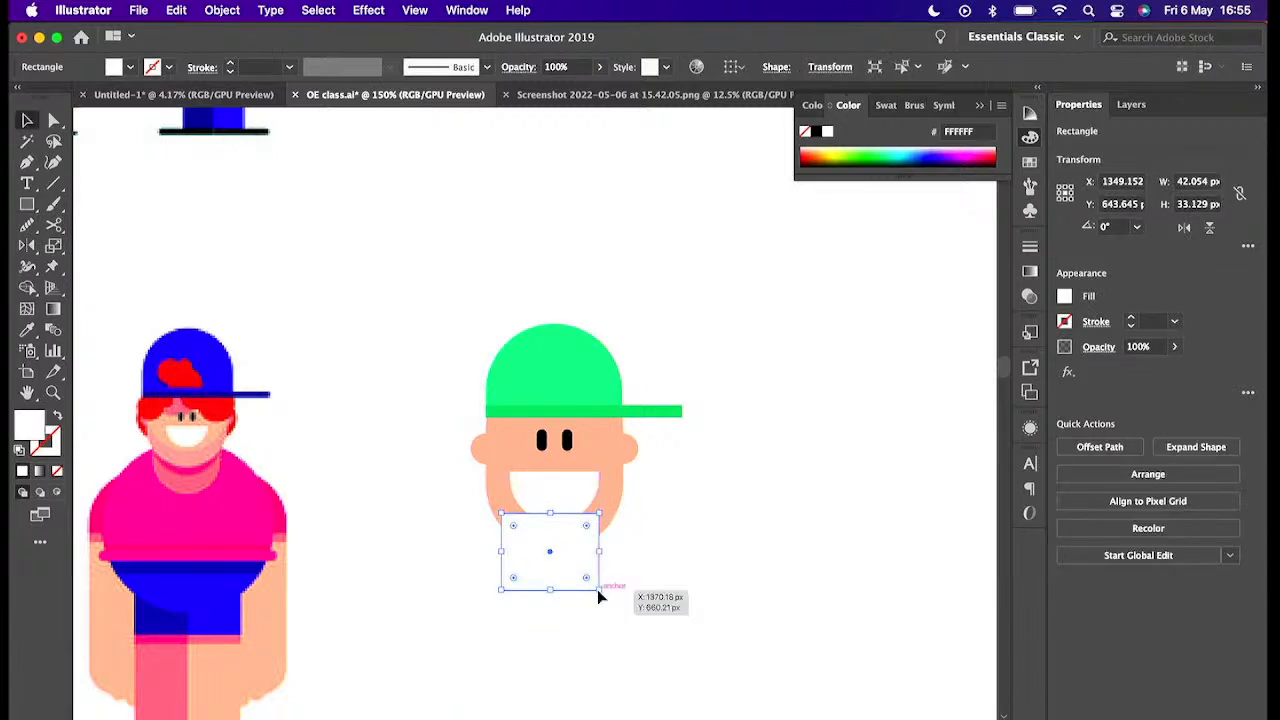
drag(573, 564, 580, 563)
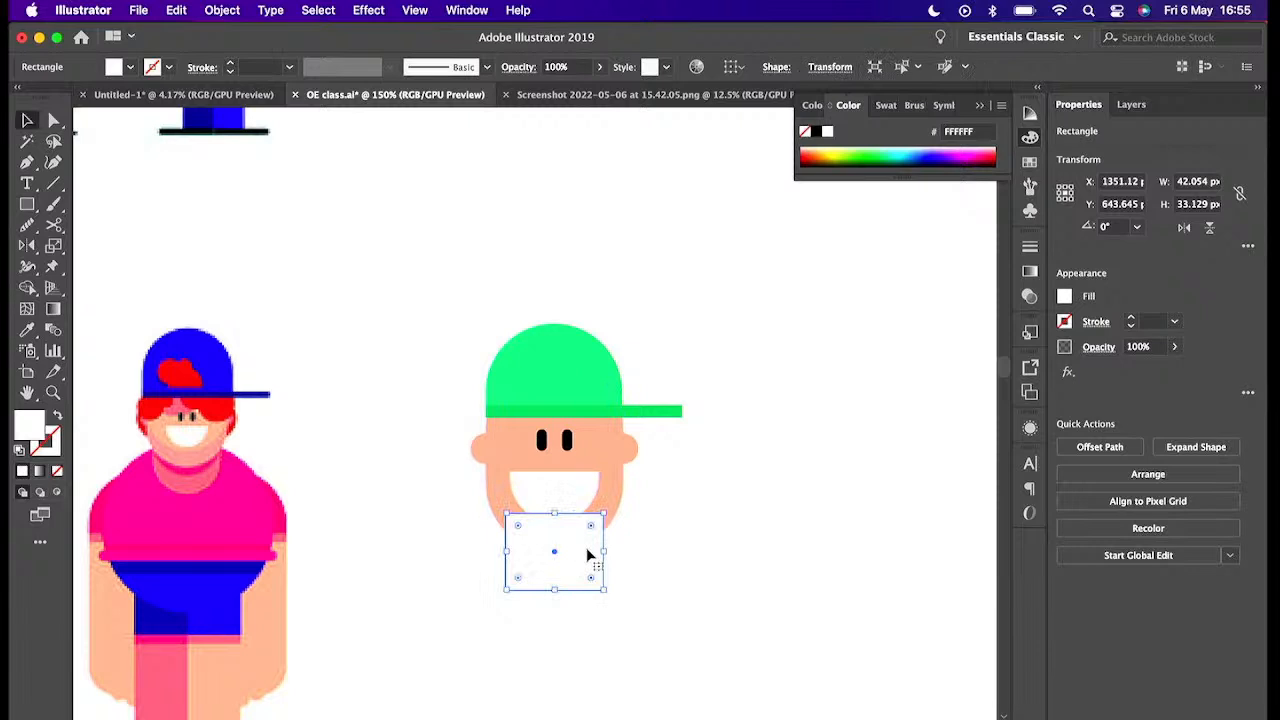
- Fill the neck with the skin colour sampled from the ear, darkened to F29B83
key(i)
click(617, 493)
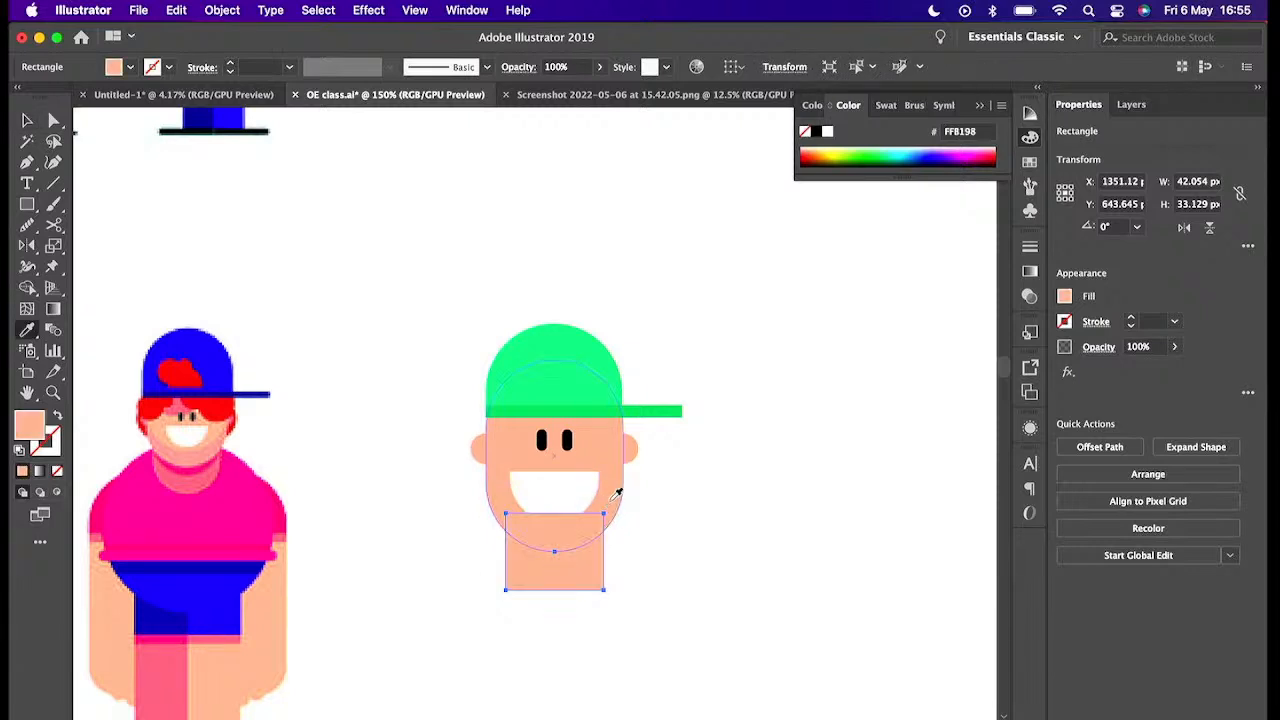
key(v)
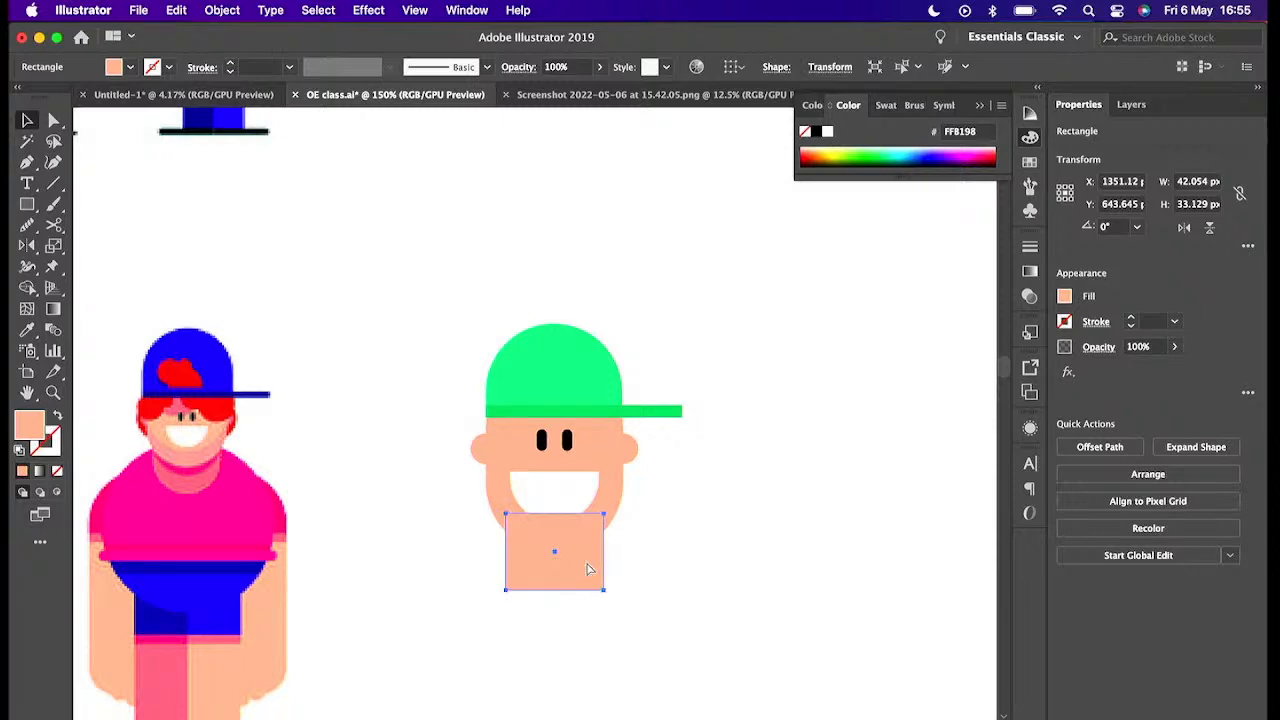
double_click(41, 421)
mouse_move(386, 484)
mouse_down()
mouse_move(372, 487)
mouse_move(381, 494)
mouse_up()
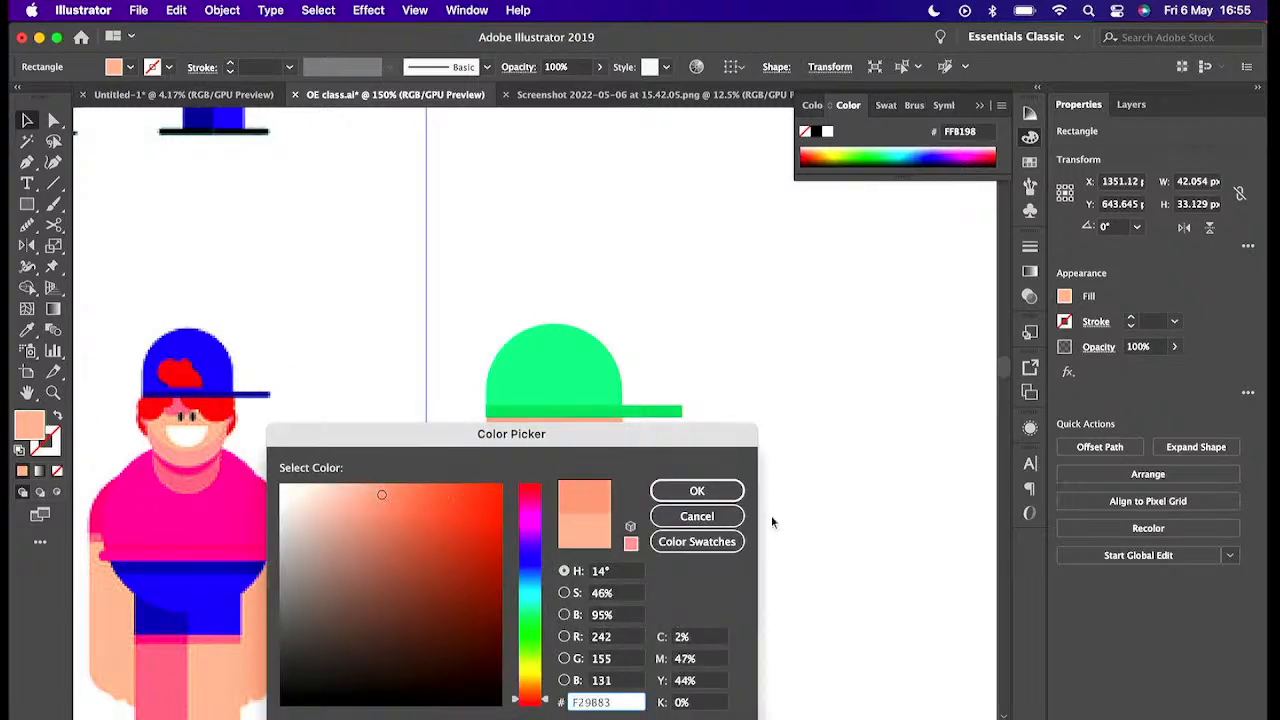
click(723, 491)
click(752, 572)
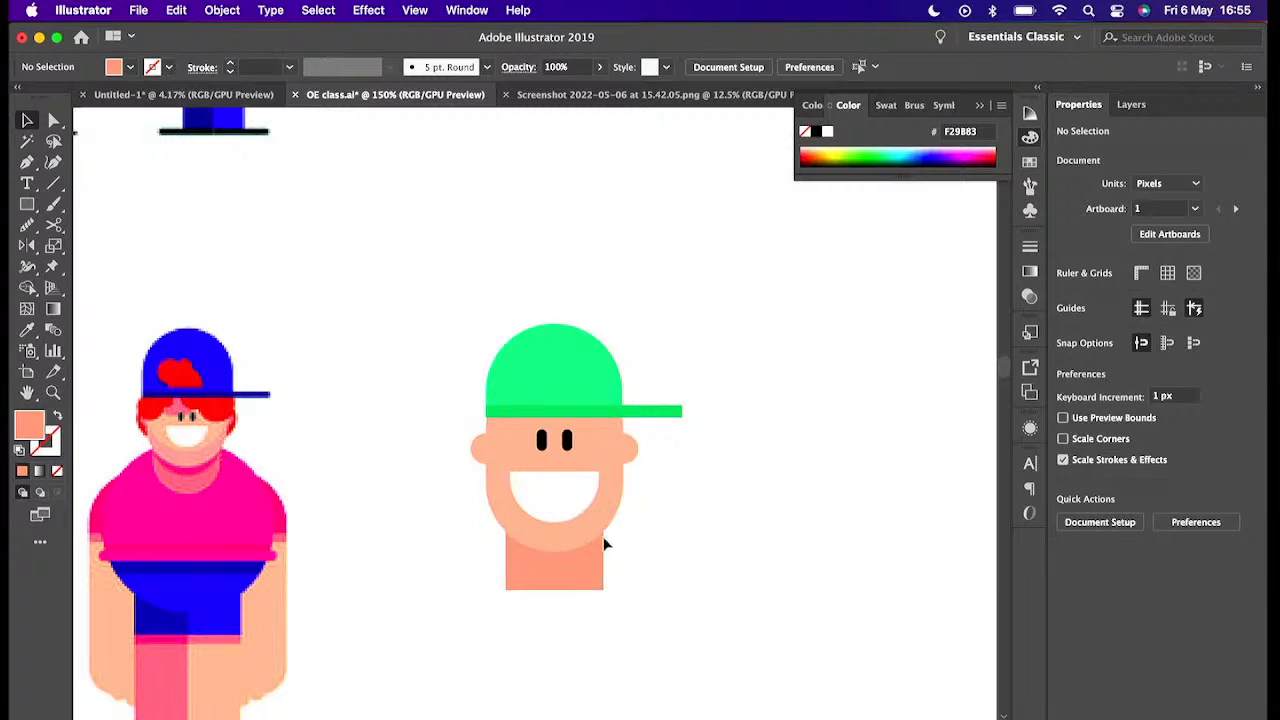
- Move the neck rectangle down slightly
key(super+equal)
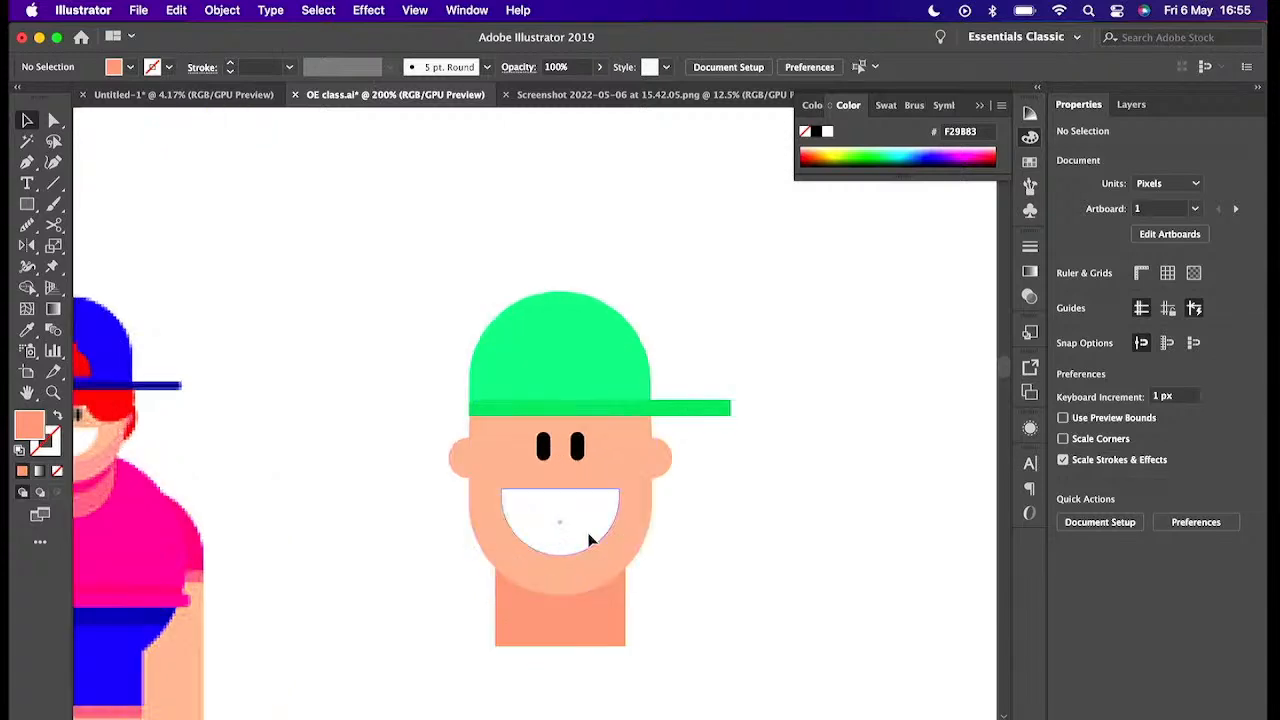
drag(586, 621, 586, 632)
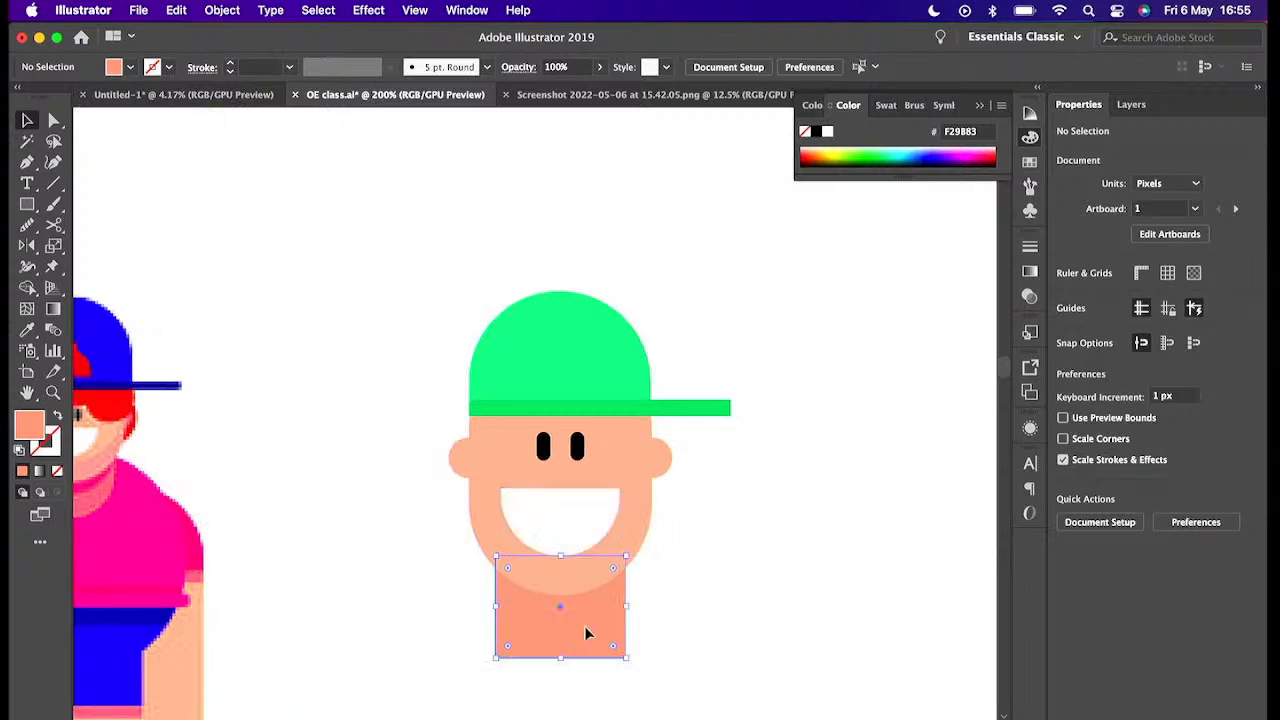
- Duplicate the face shape slightly lower and fill the copy with a darker skin tone, E58267
click(643, 540)
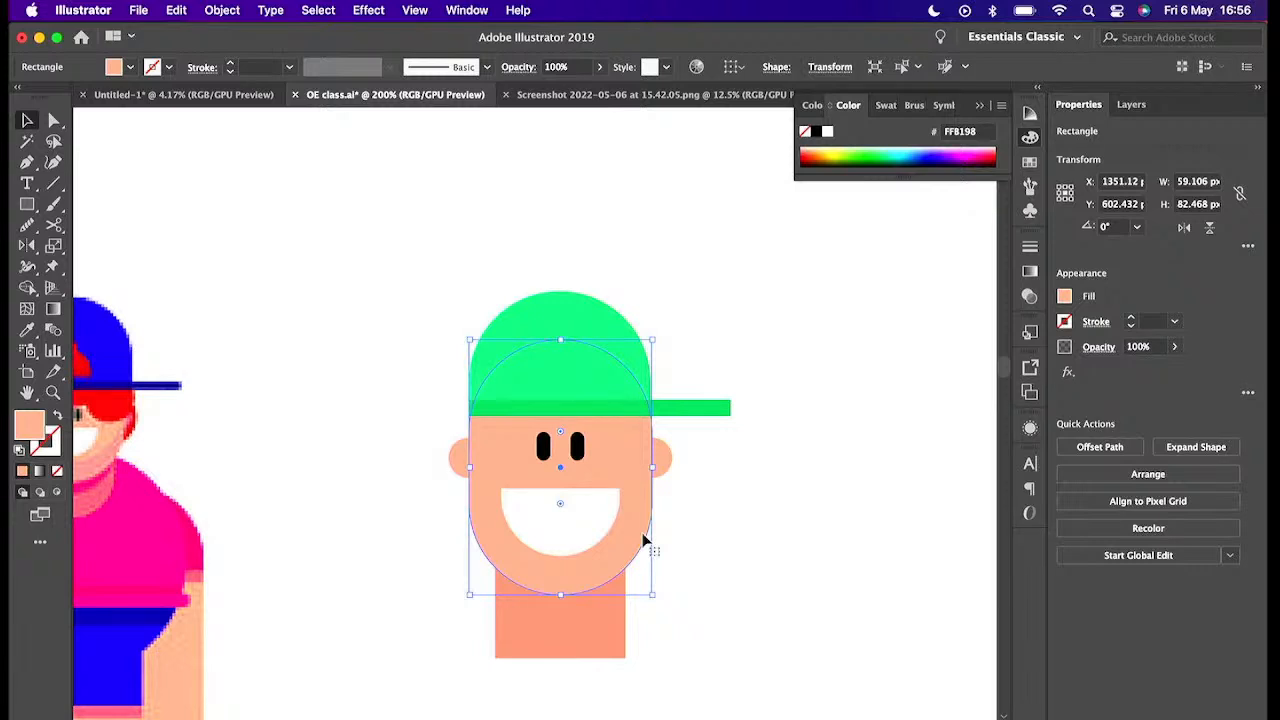
drag(635, 543, 637, 560)
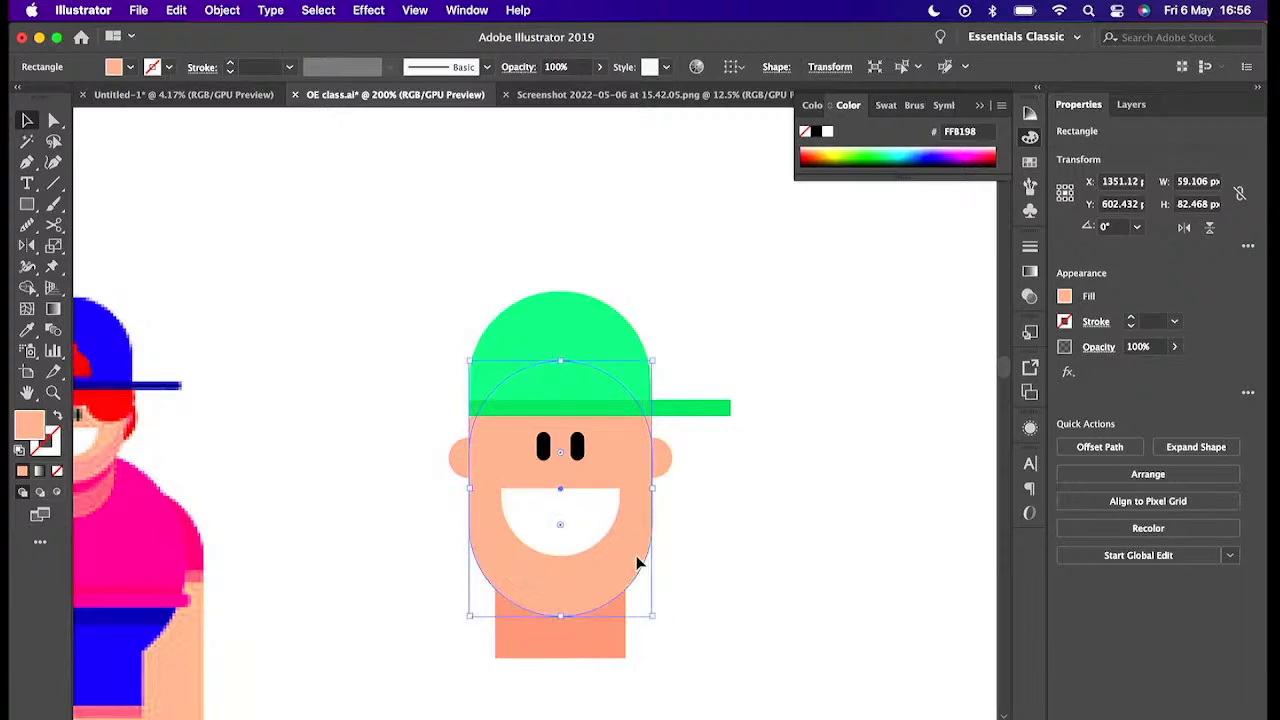
double_click(32, 429)
click(392, 492)
drag(392, 492, 403, 505)
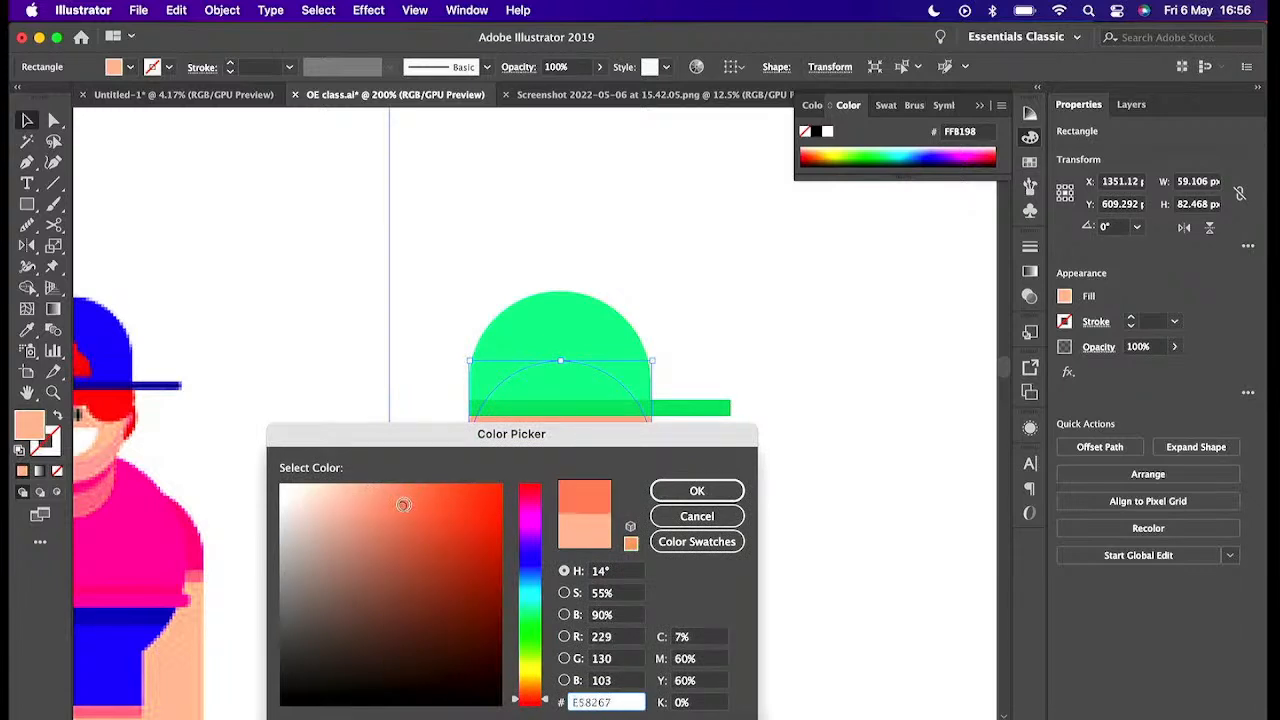
click(697, 491)
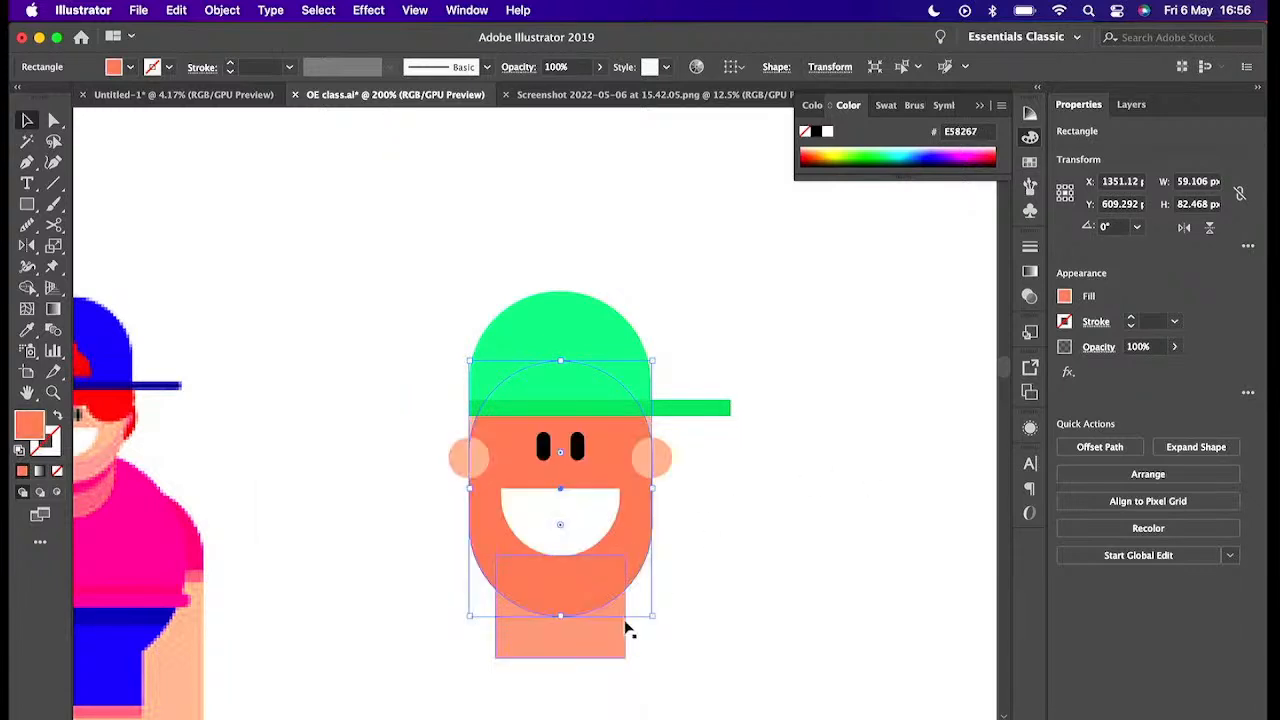
click(668, 628)
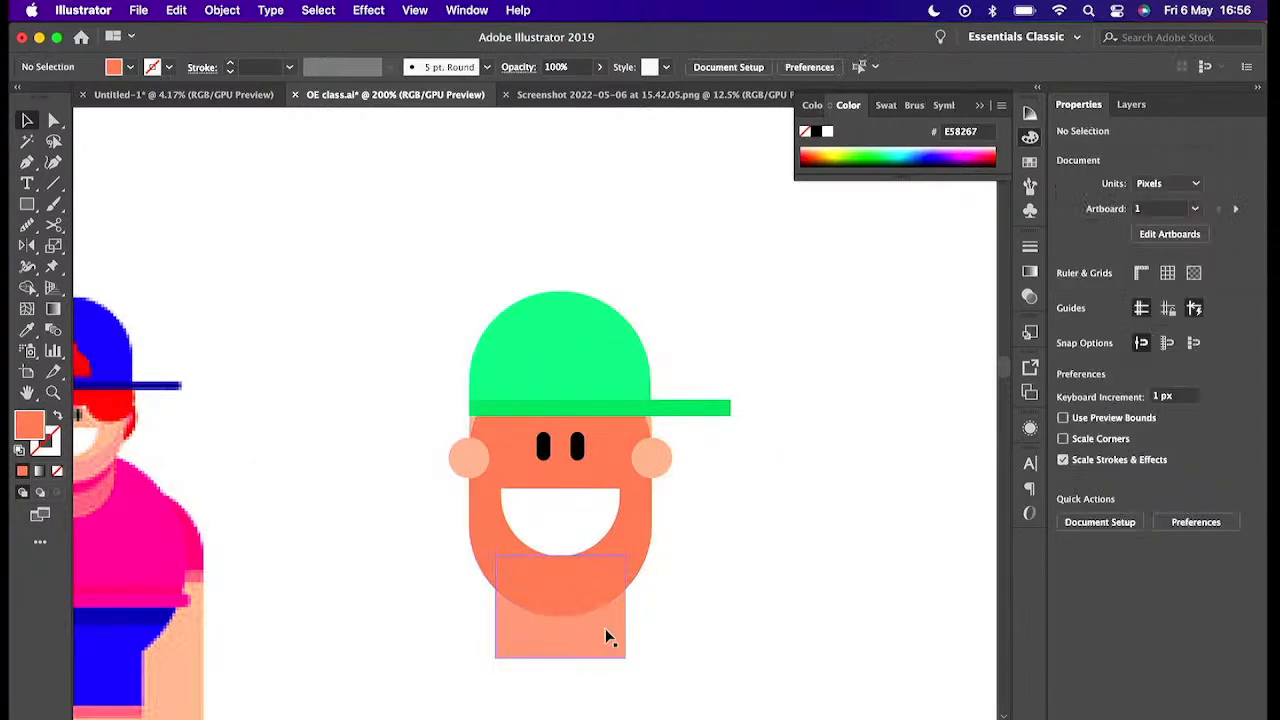
- Bring the neck to the front and make a clipping mask of it over the darker face copy, forming a neck shadow
click(605, 630)
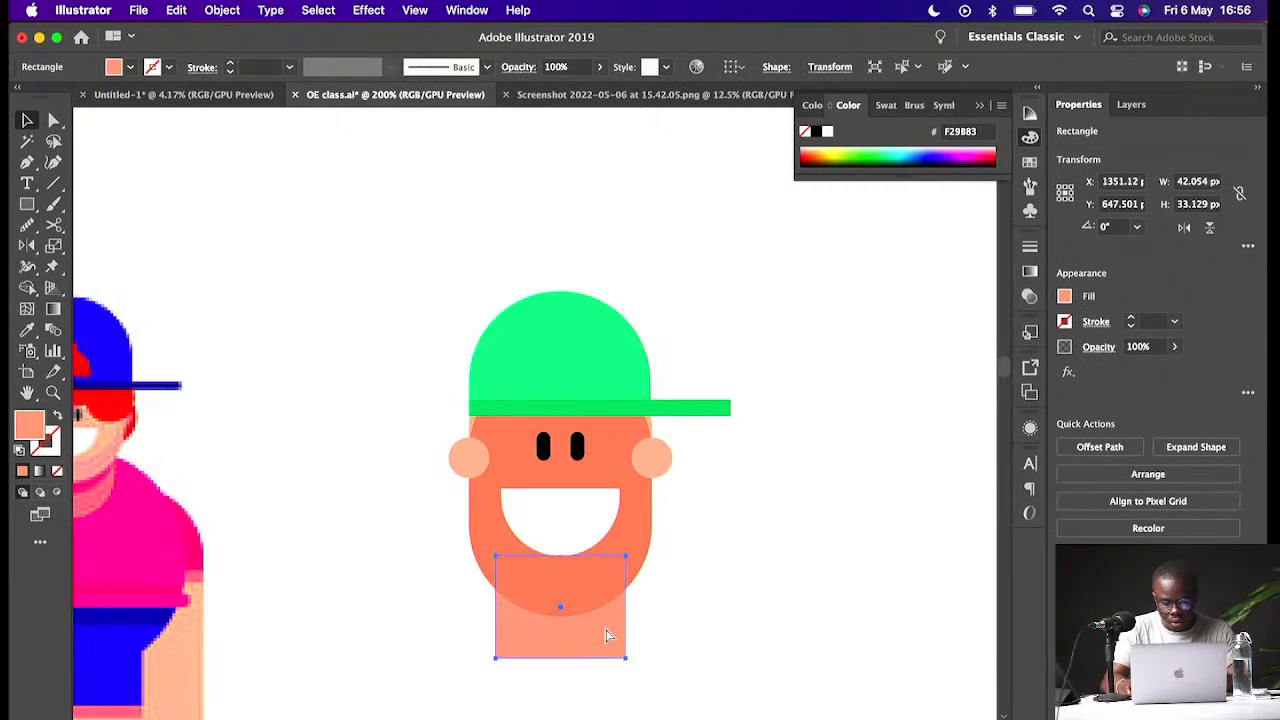
key(super+shift+bracketright)
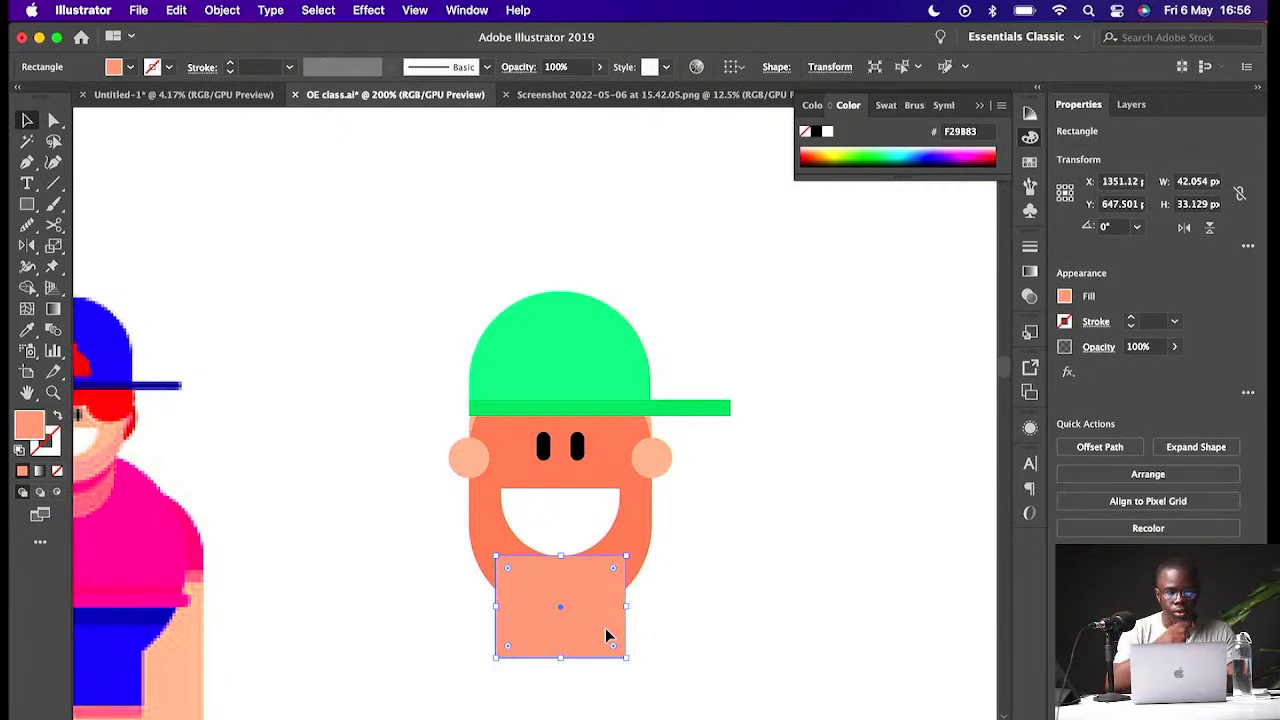
shift+click(645, 565)
key(super)
key(super+7)
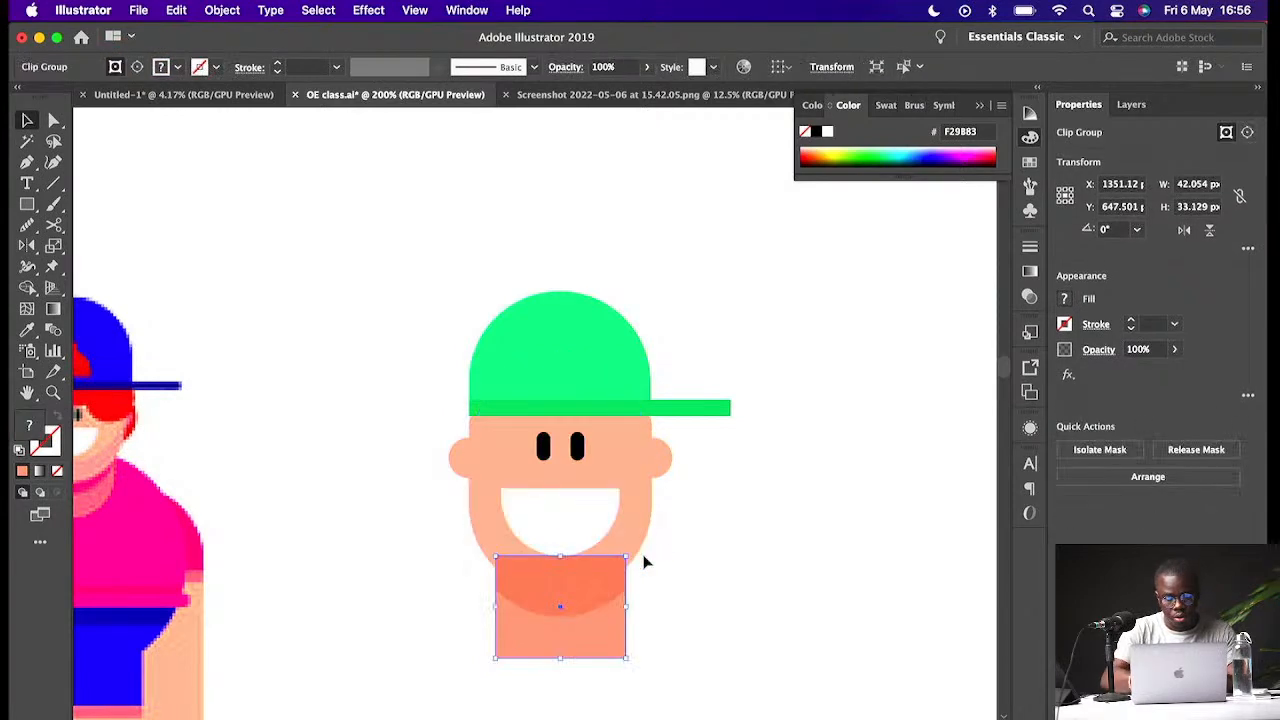
key(super)
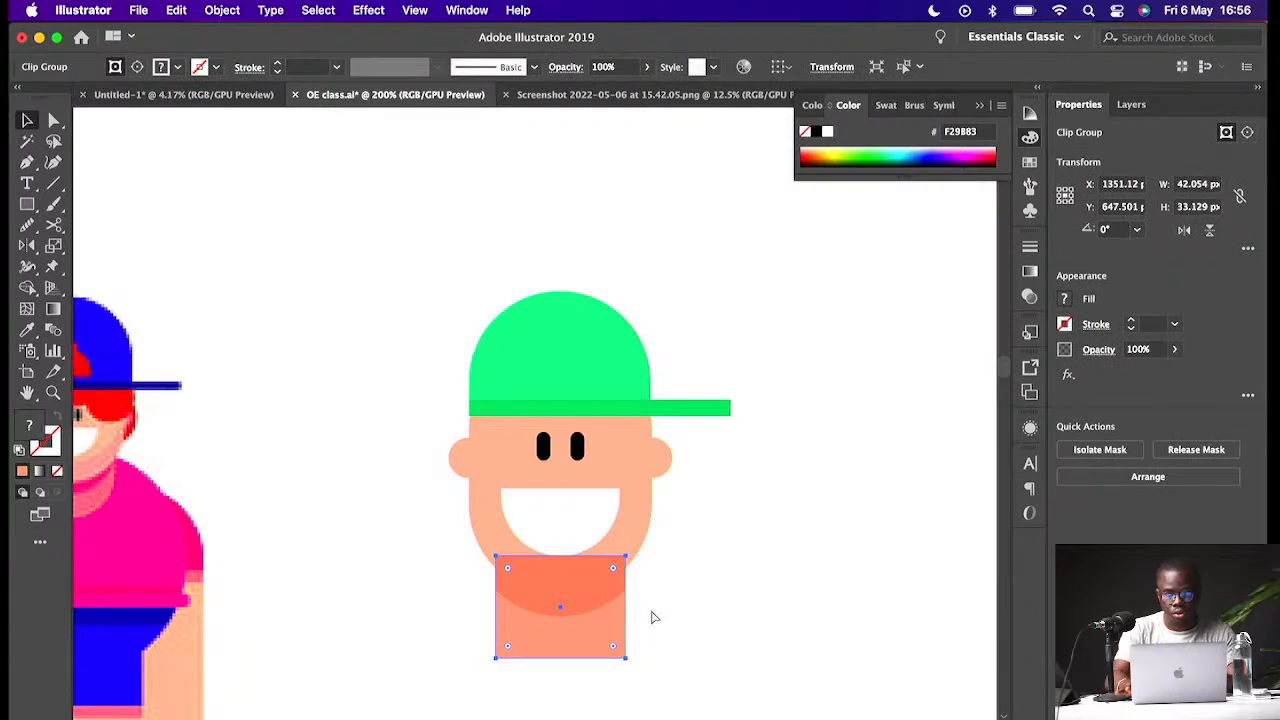
click(655, 618)
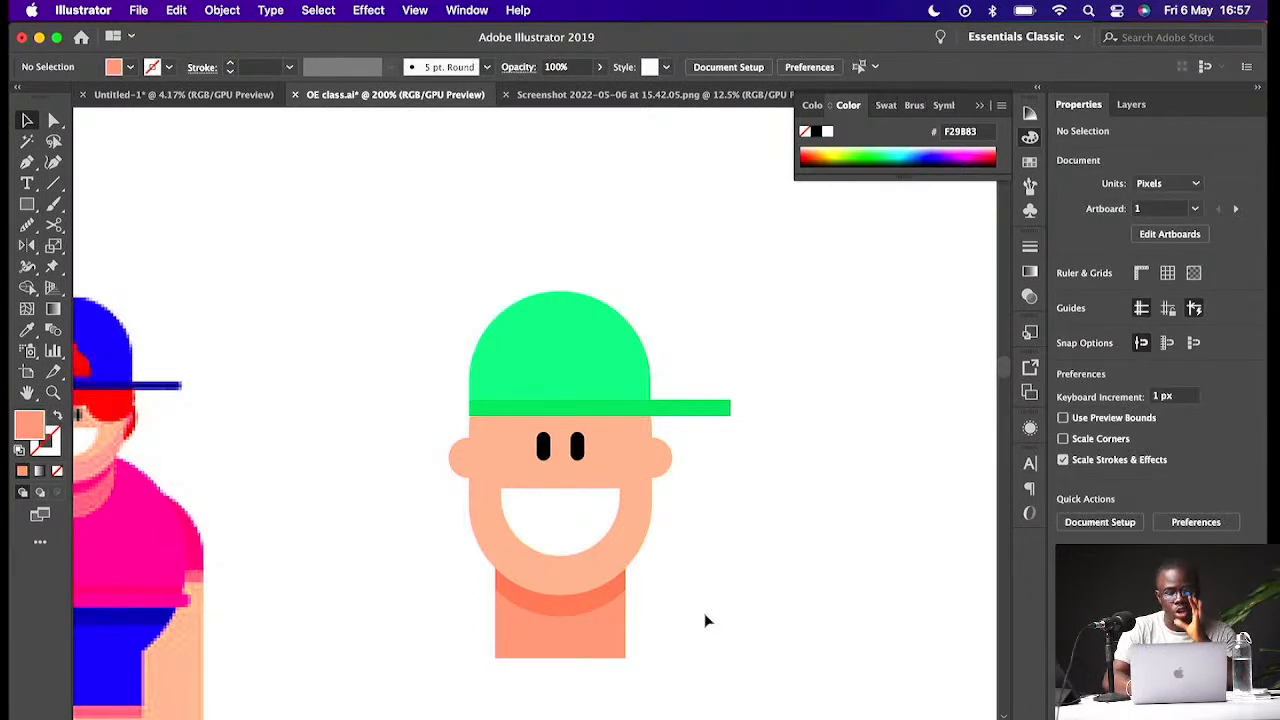
- Draw a circle about 76 px wide below the new character
key(super+minus)
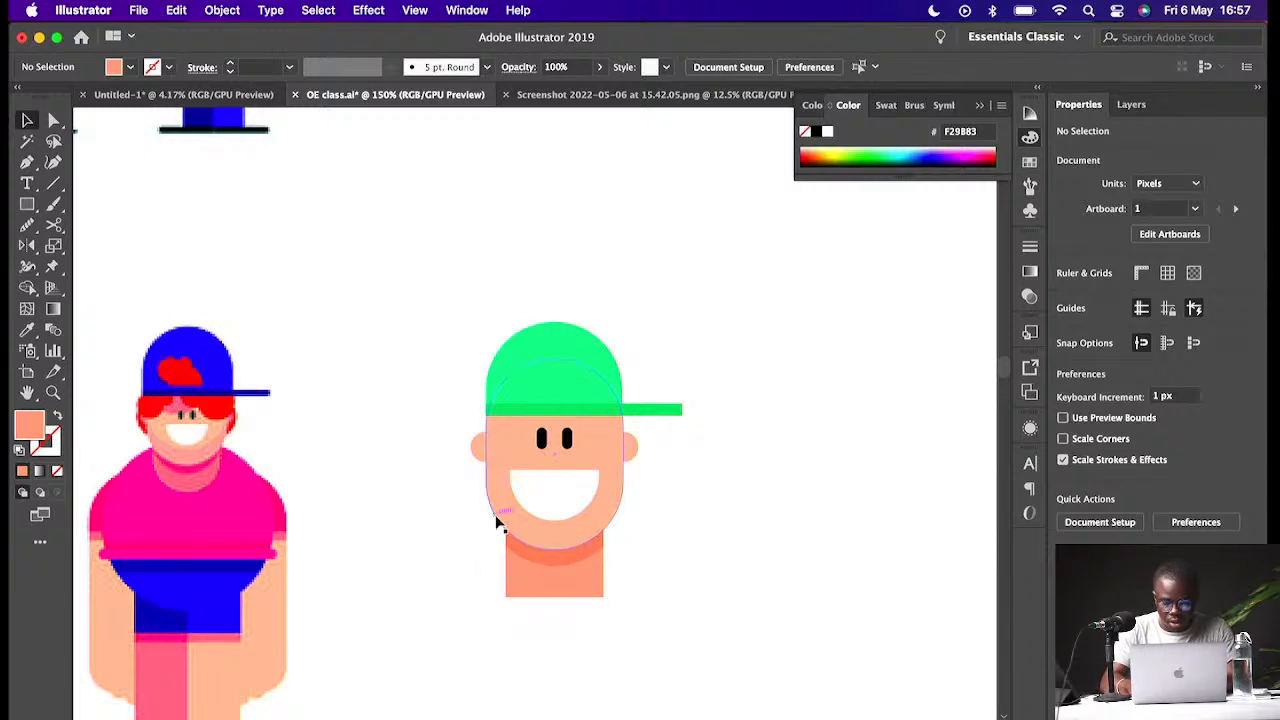
key(super+minus)
key(super+minus)
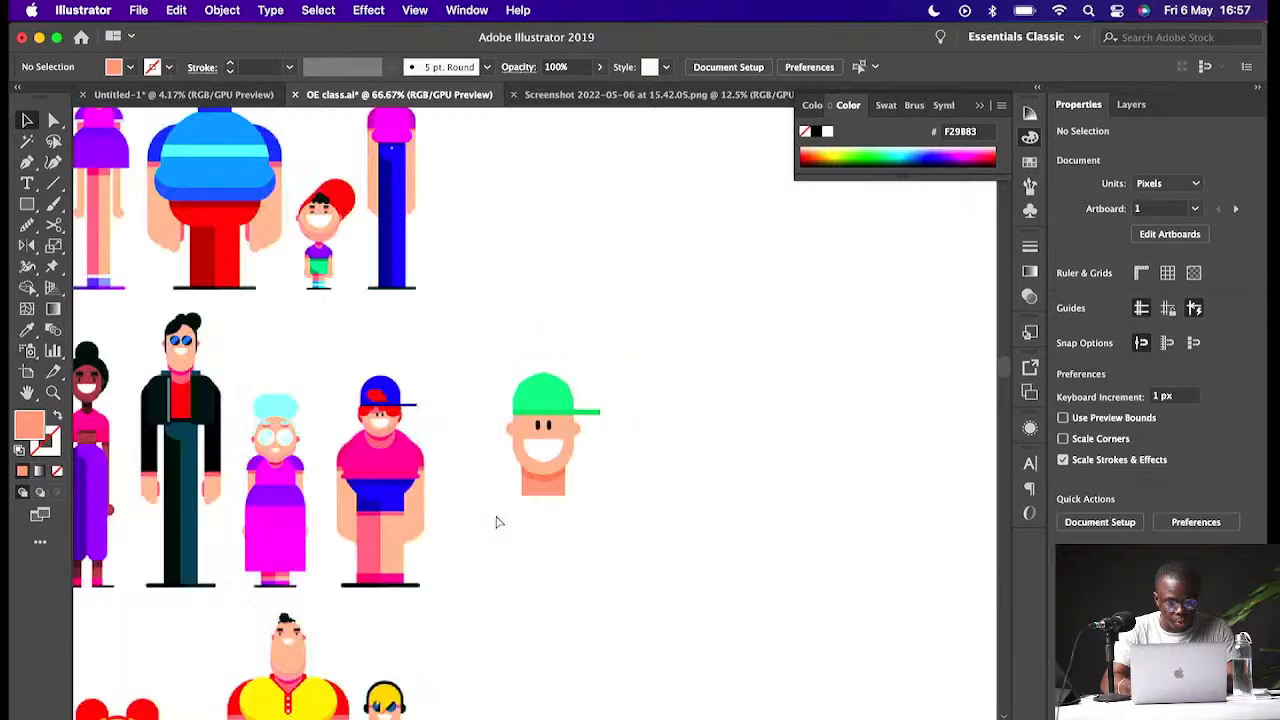
key(super+minus)
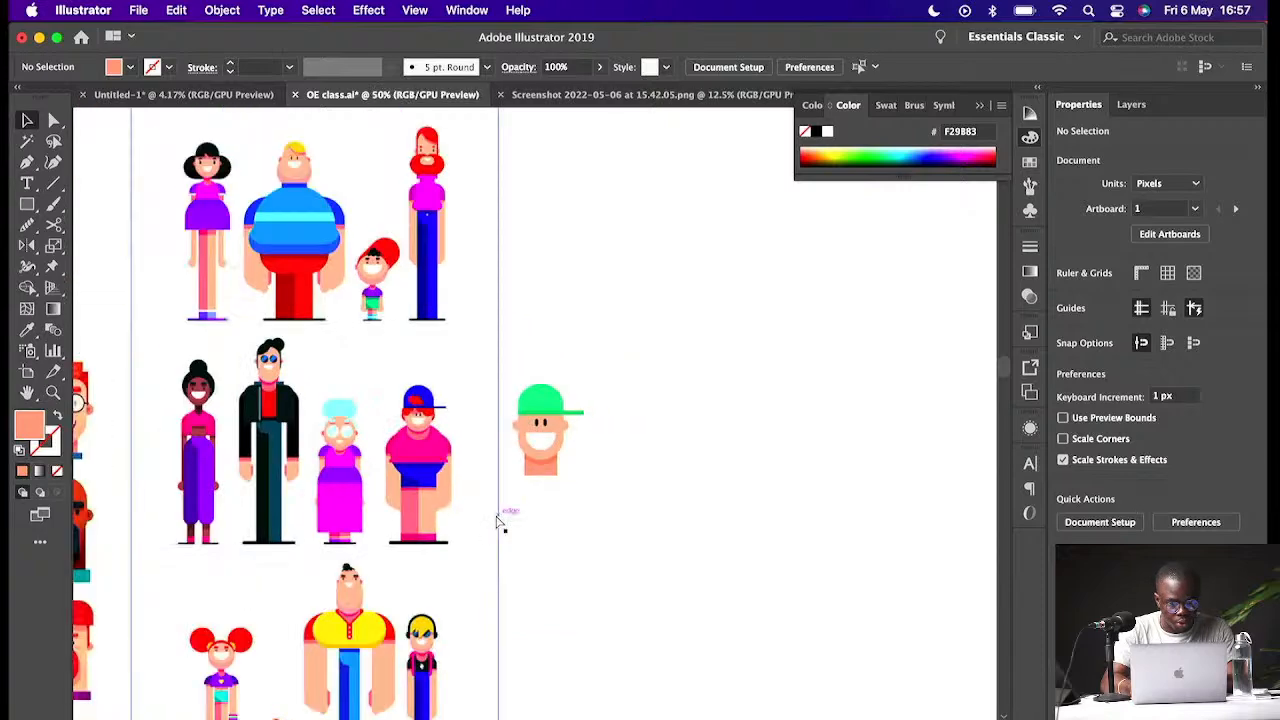
key(super+plus)
key(super+minus)
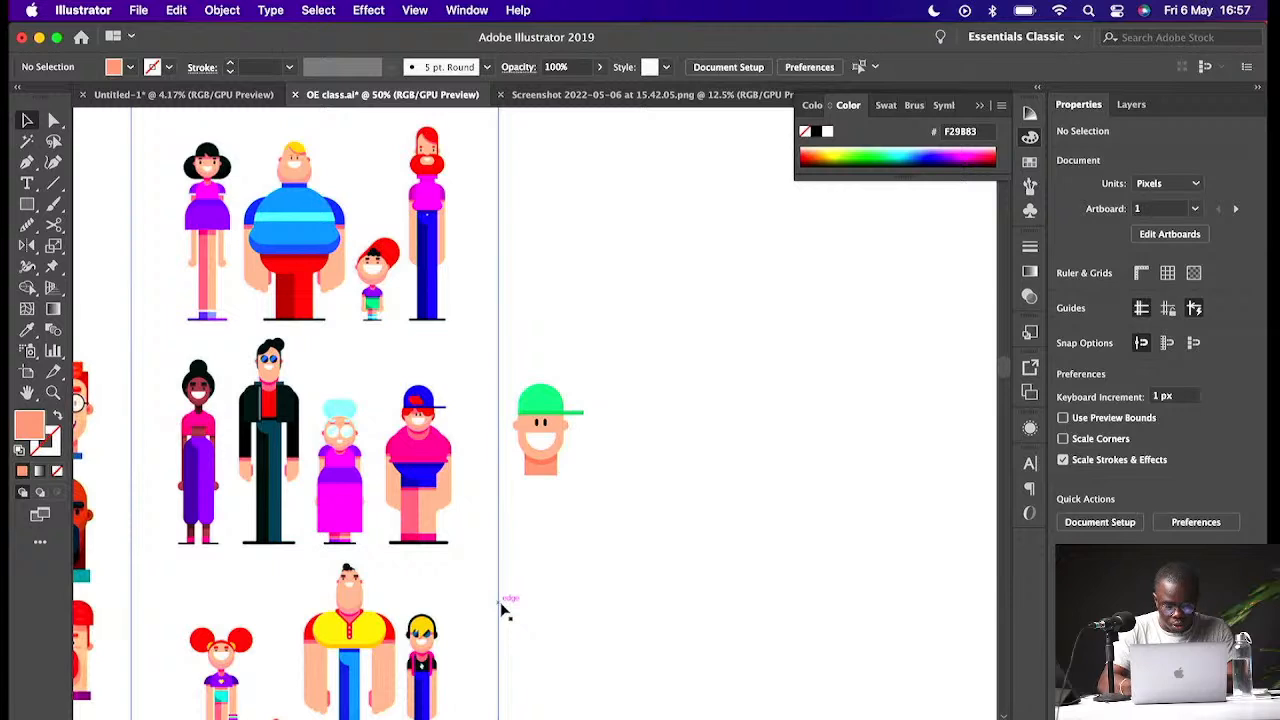
key(l)
drag(554, 560, 617, 618)
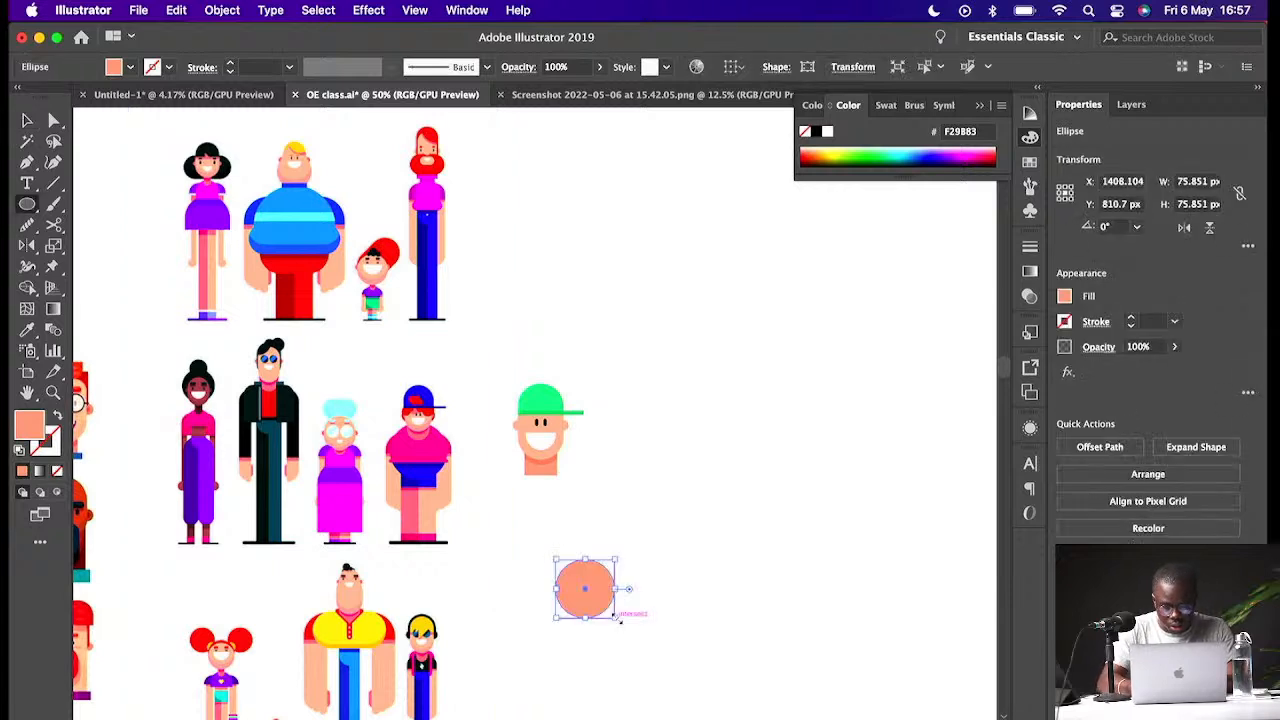
- Fill the circle with the yellow FFC600 sampled from a reference character and move it beside the head
key(i)
click(423, 628)
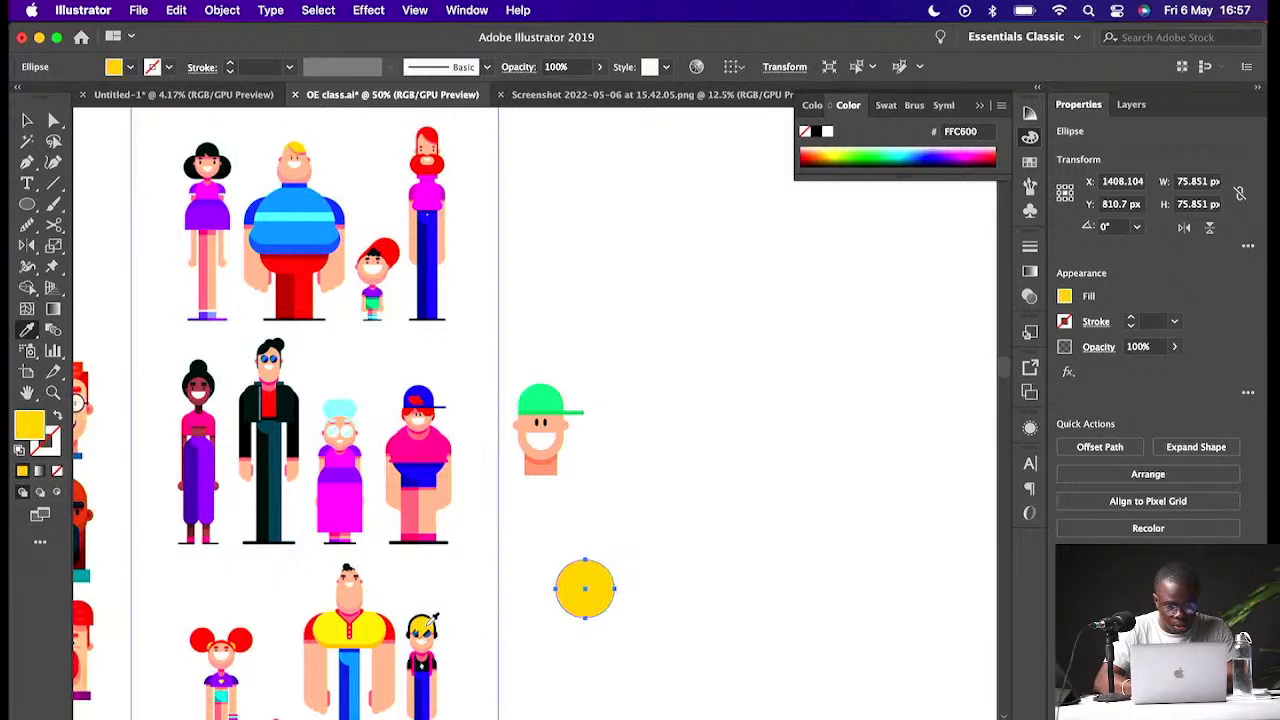
key(v)
drag(586, 587, 588, 478)
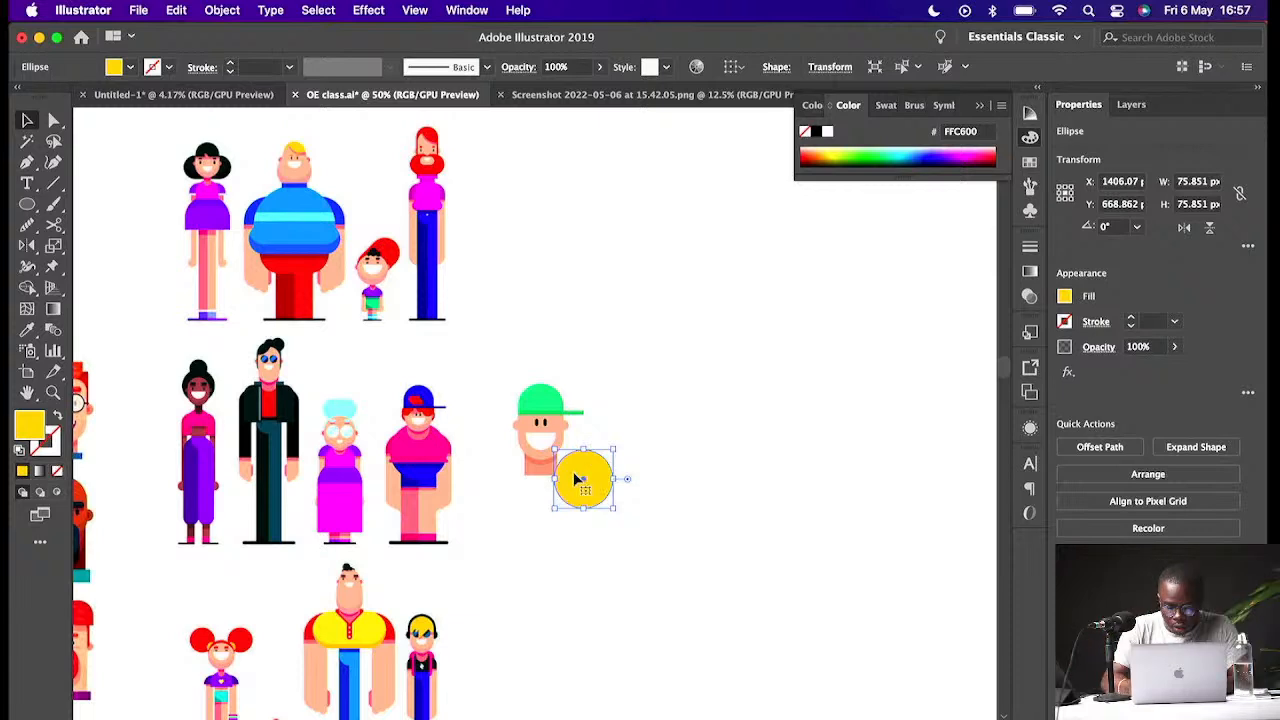
- Shrink the yellow circle to about 10.5 px and place it on the crown of the green cap
key(super+equal)
key(super+equal)
key(super+equal)
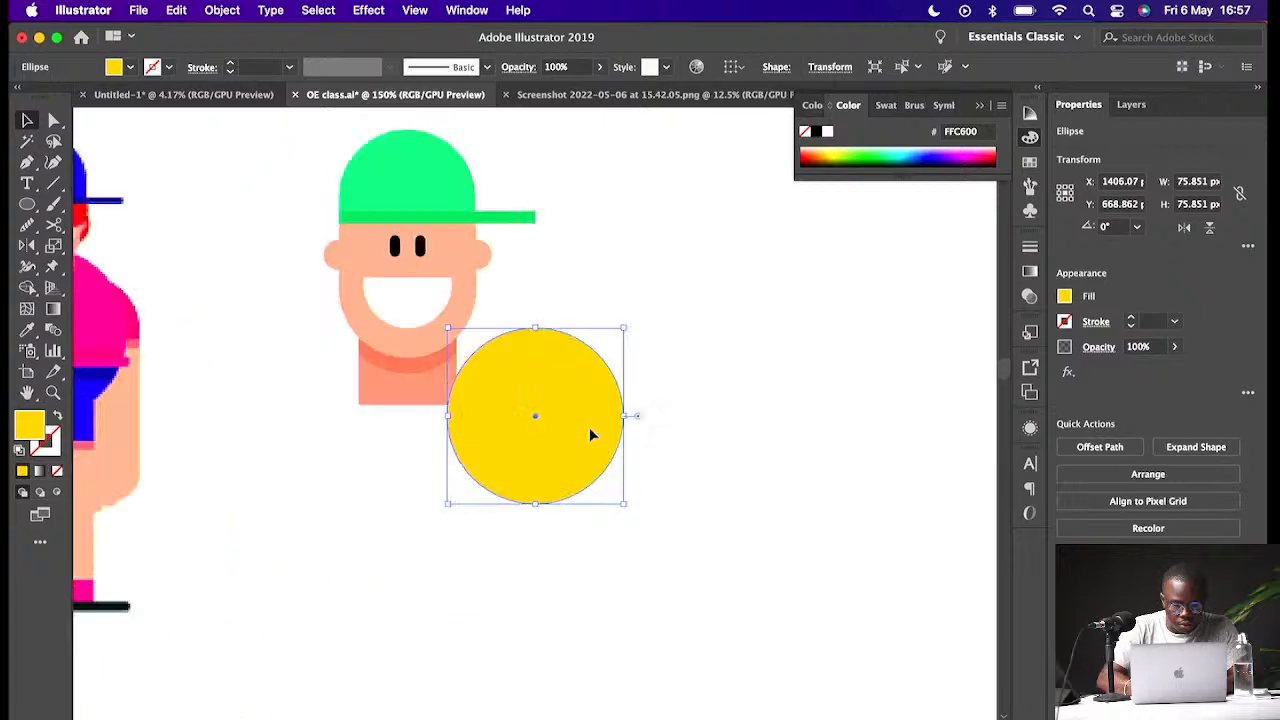
drag(589, 427, 601, 312)
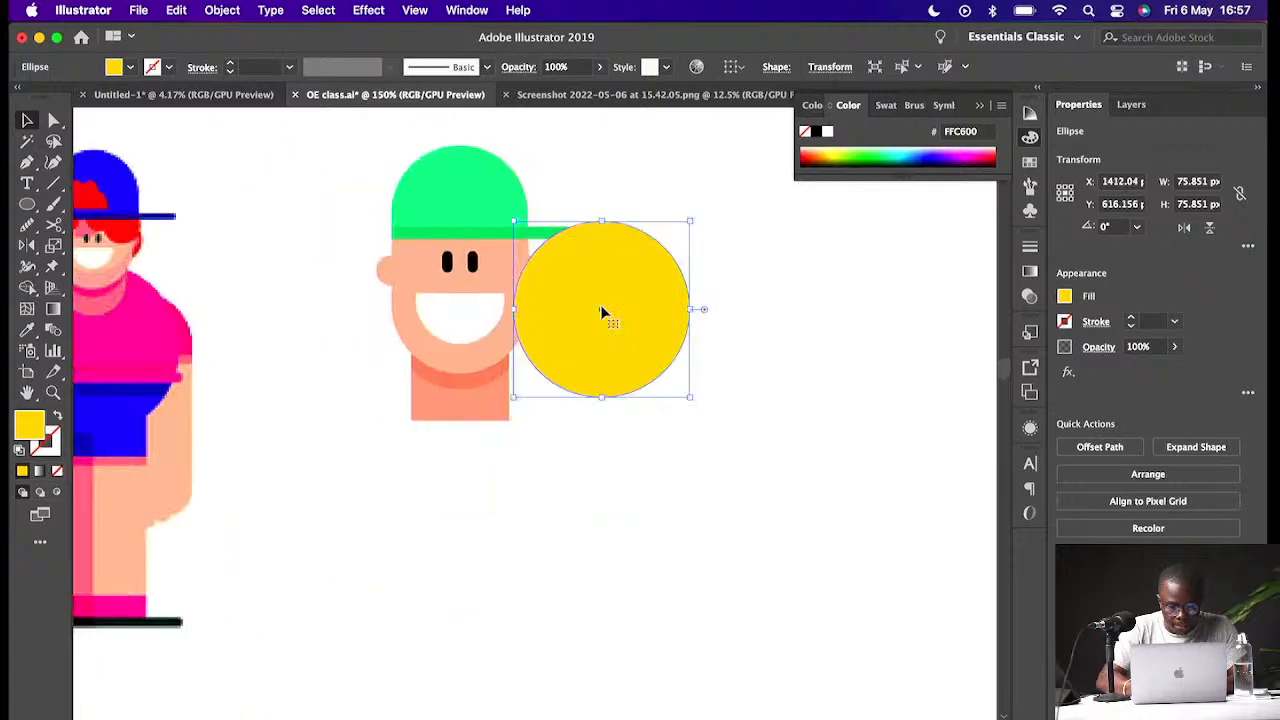
scroll(601, 312, up, 3)
scroll(601, 312, left, 3)
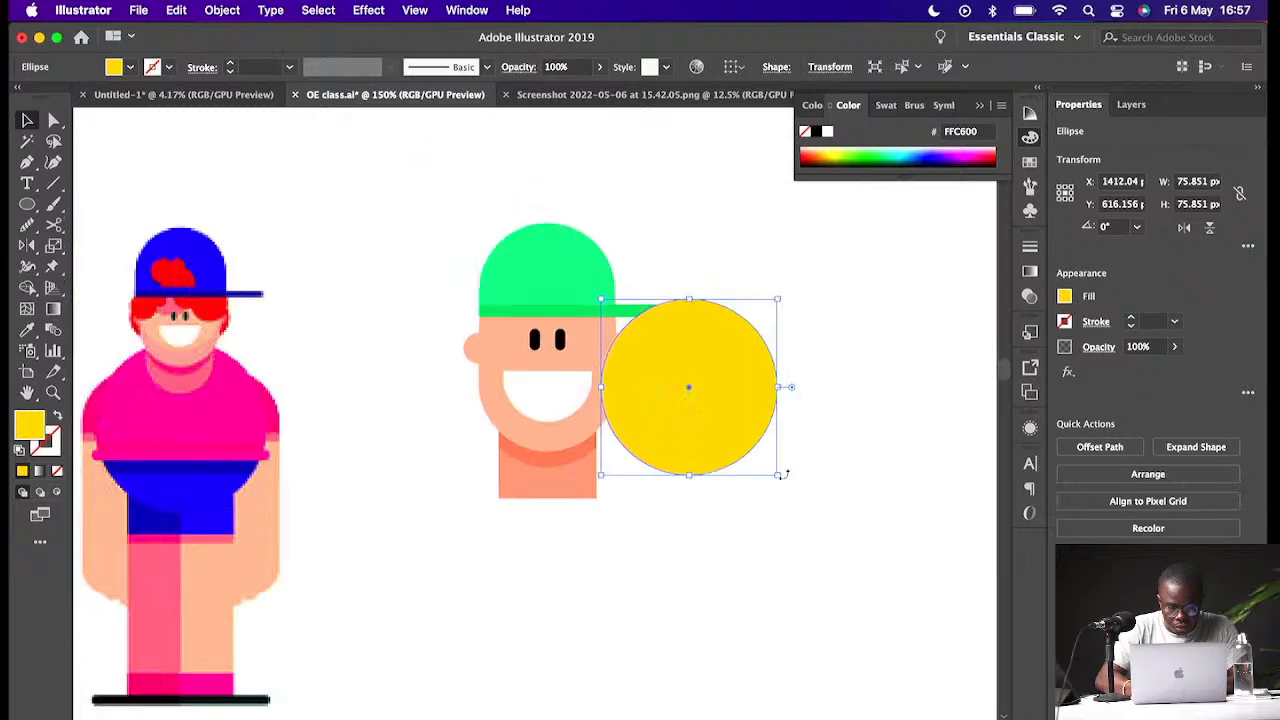
drag(778, 473, 549, 292)
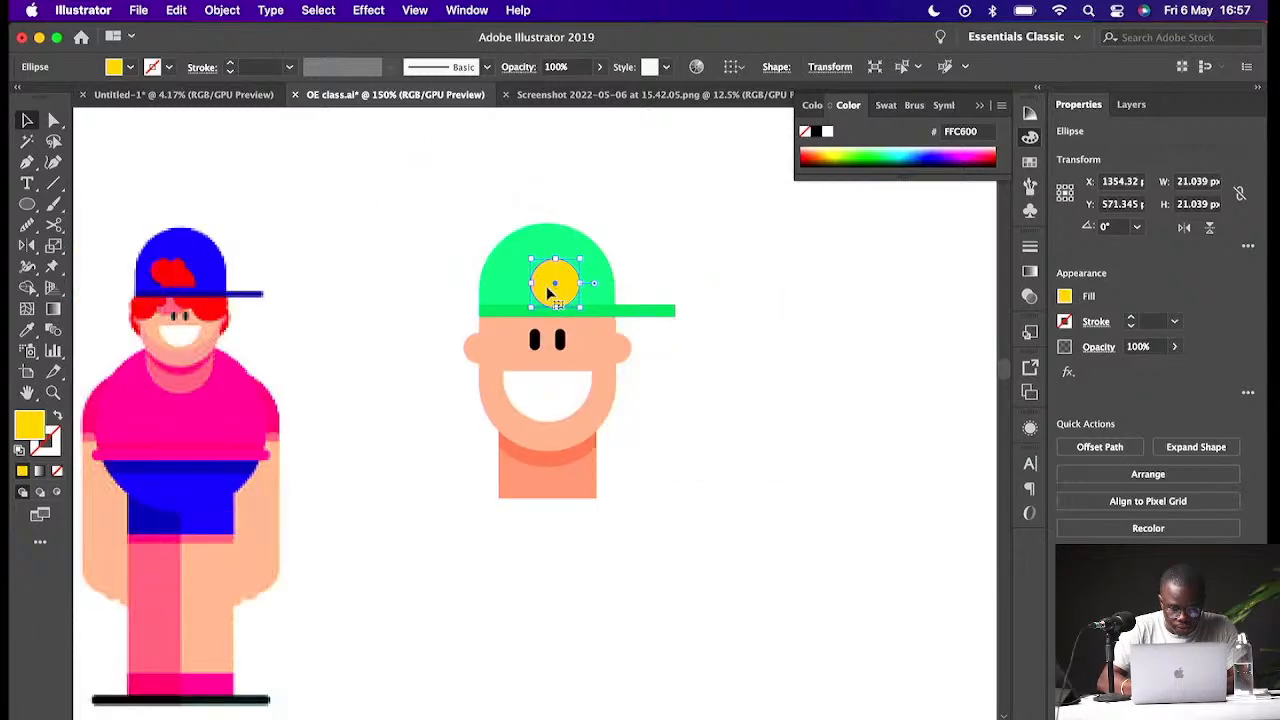
key(super+equal)
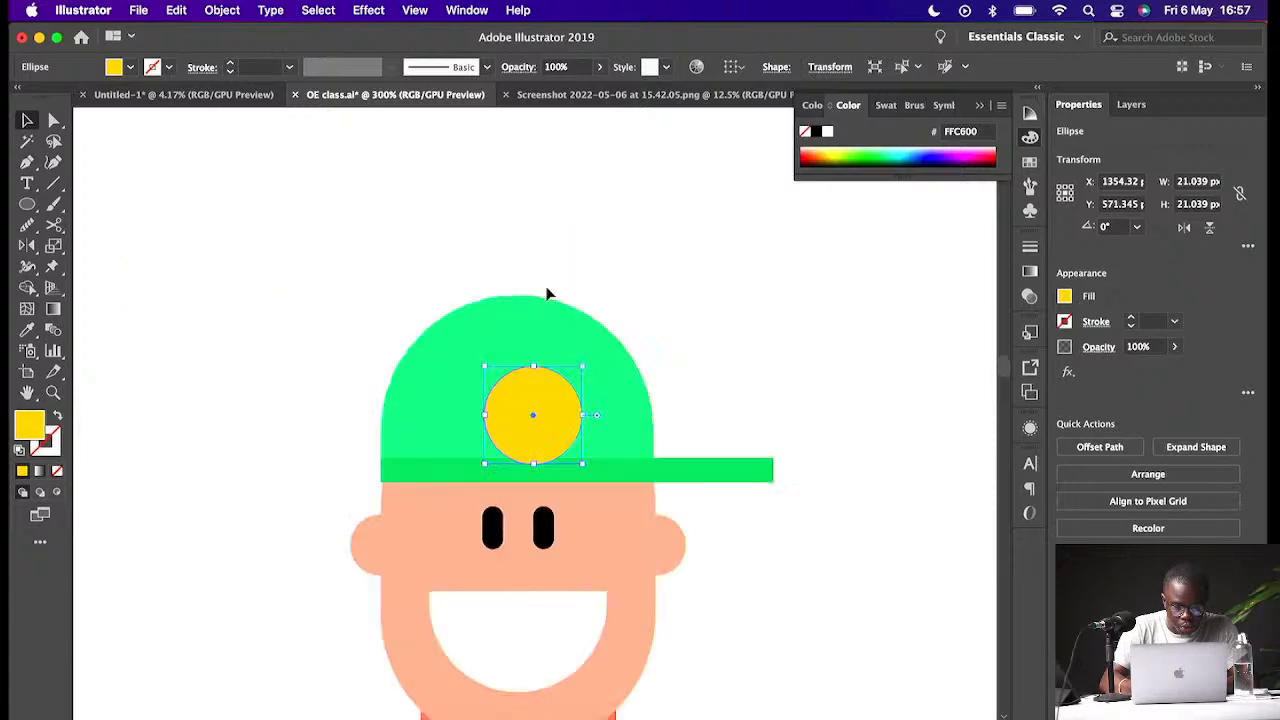
drag(582, 463, 470, 398)
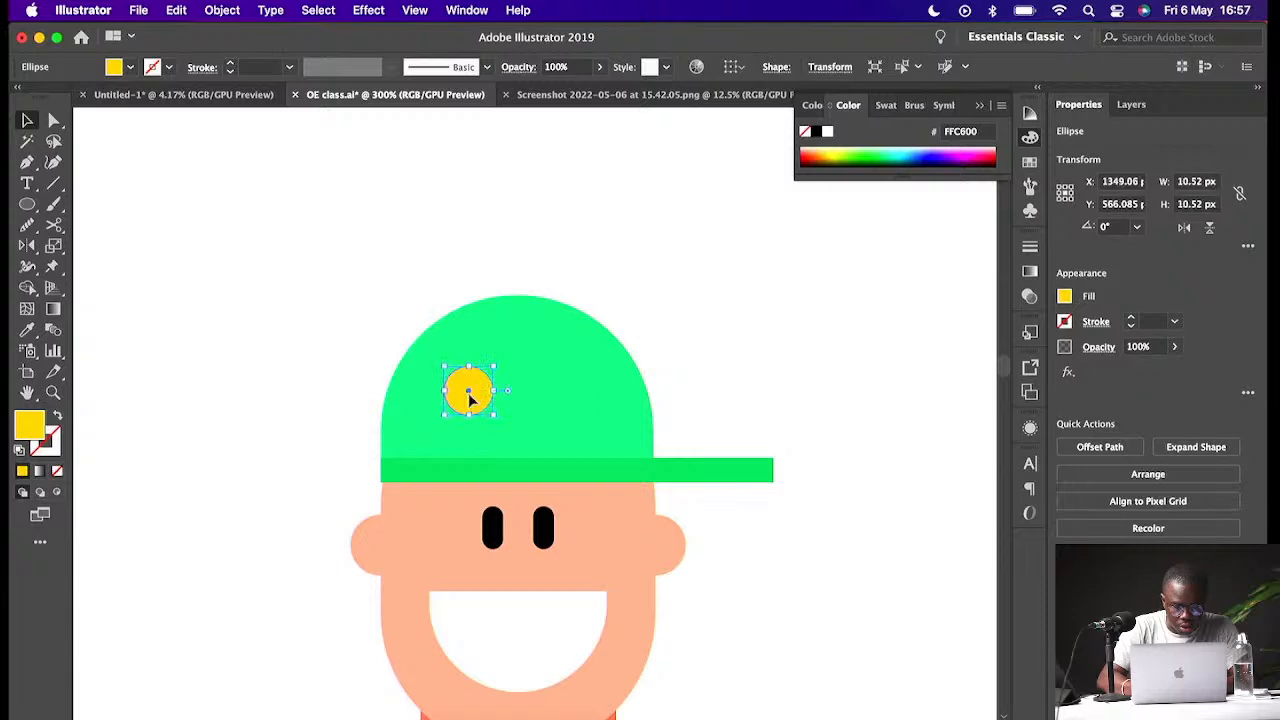
- Make a copy of the cap dome scaled down to about 30 × 20 px inside the cap
click(568, 404)
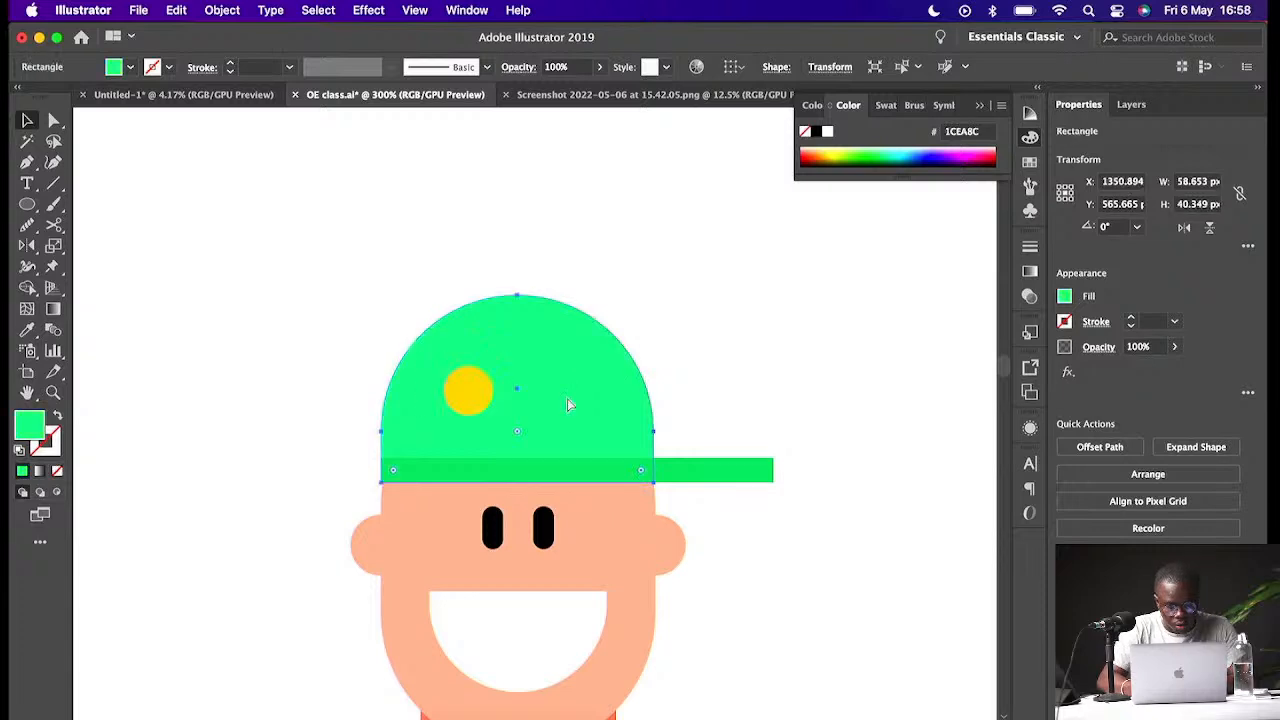
key(v)
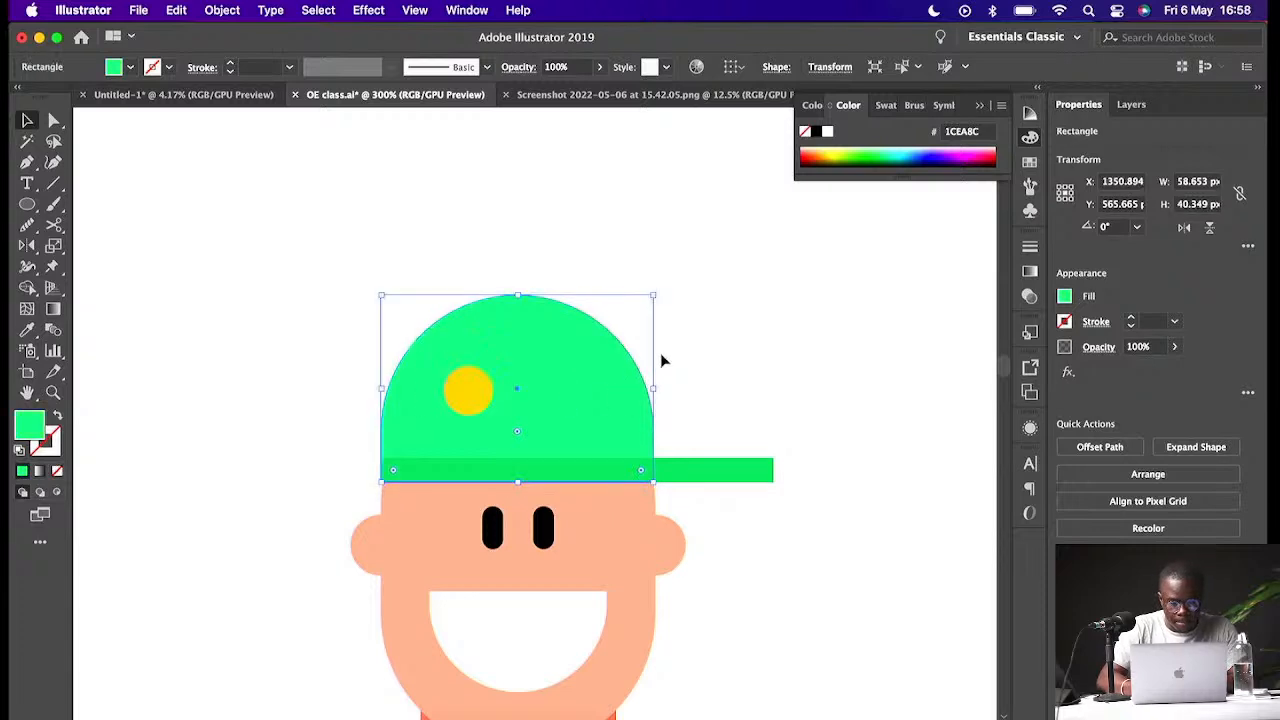
drag(656, 296, 552, 388)
key(super+z)
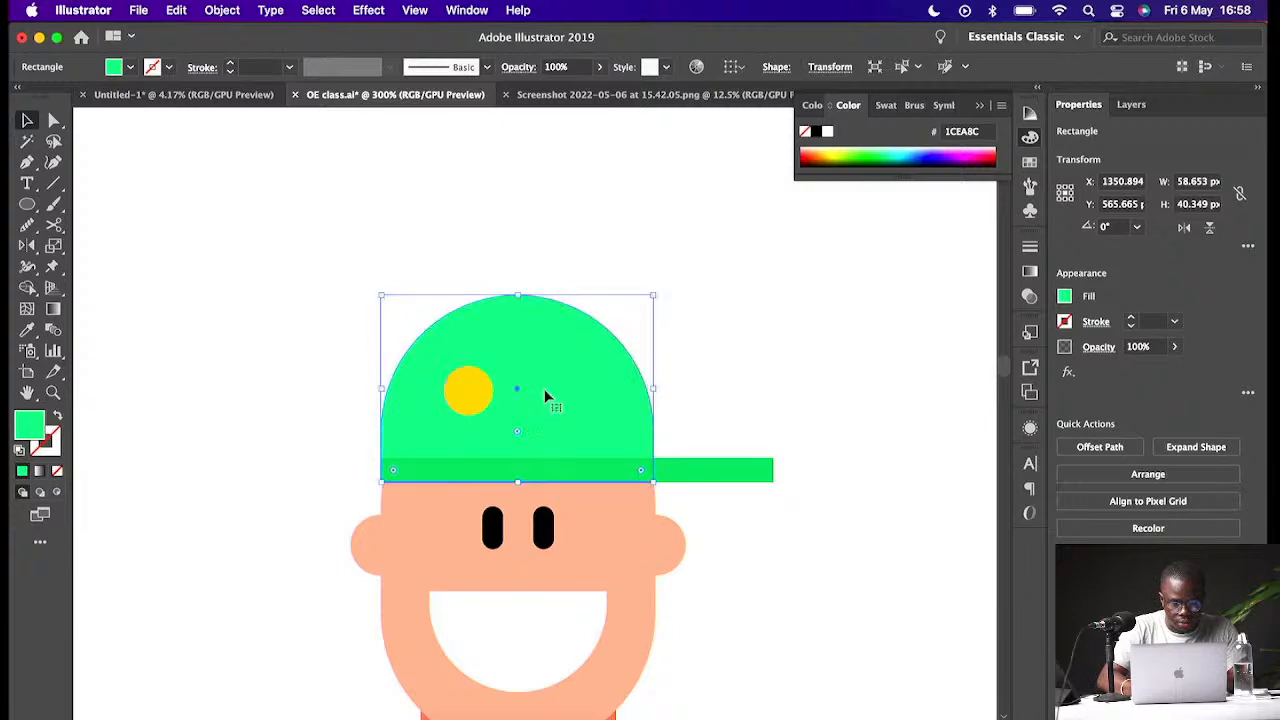
key(super+z)
drag(654, 295, 518, 387)
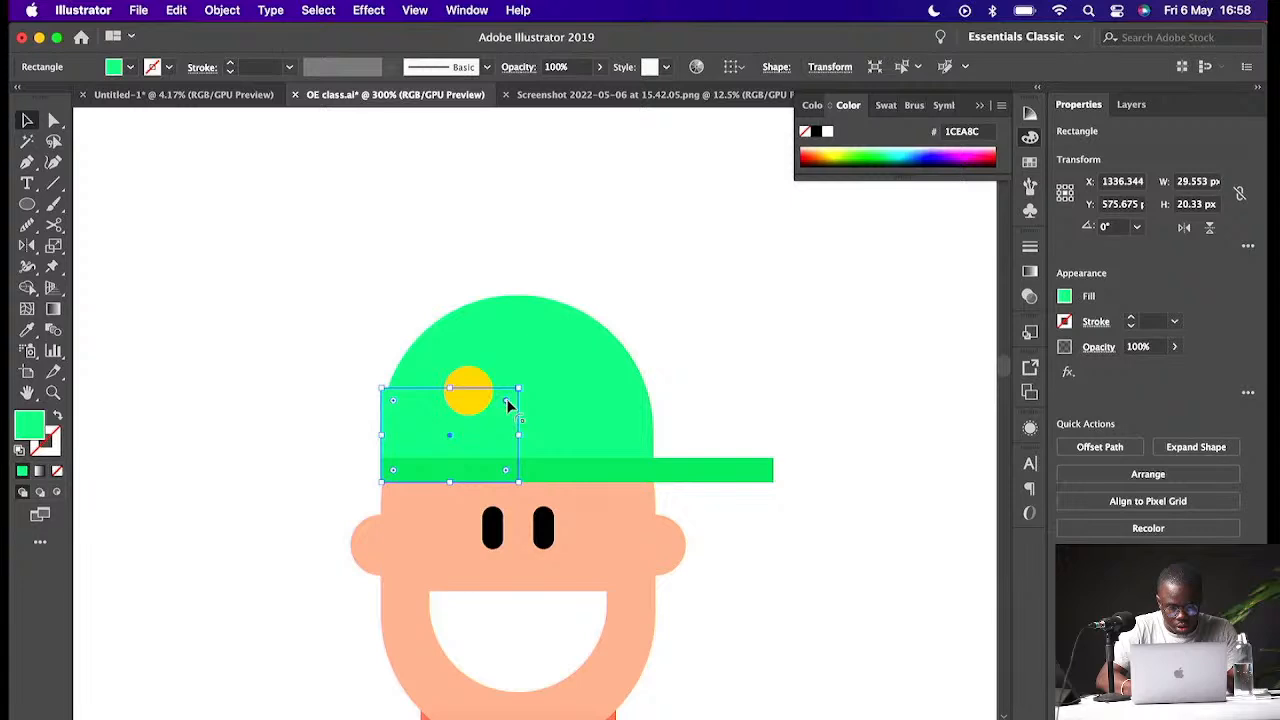
drag(395, 404, 563, 634)
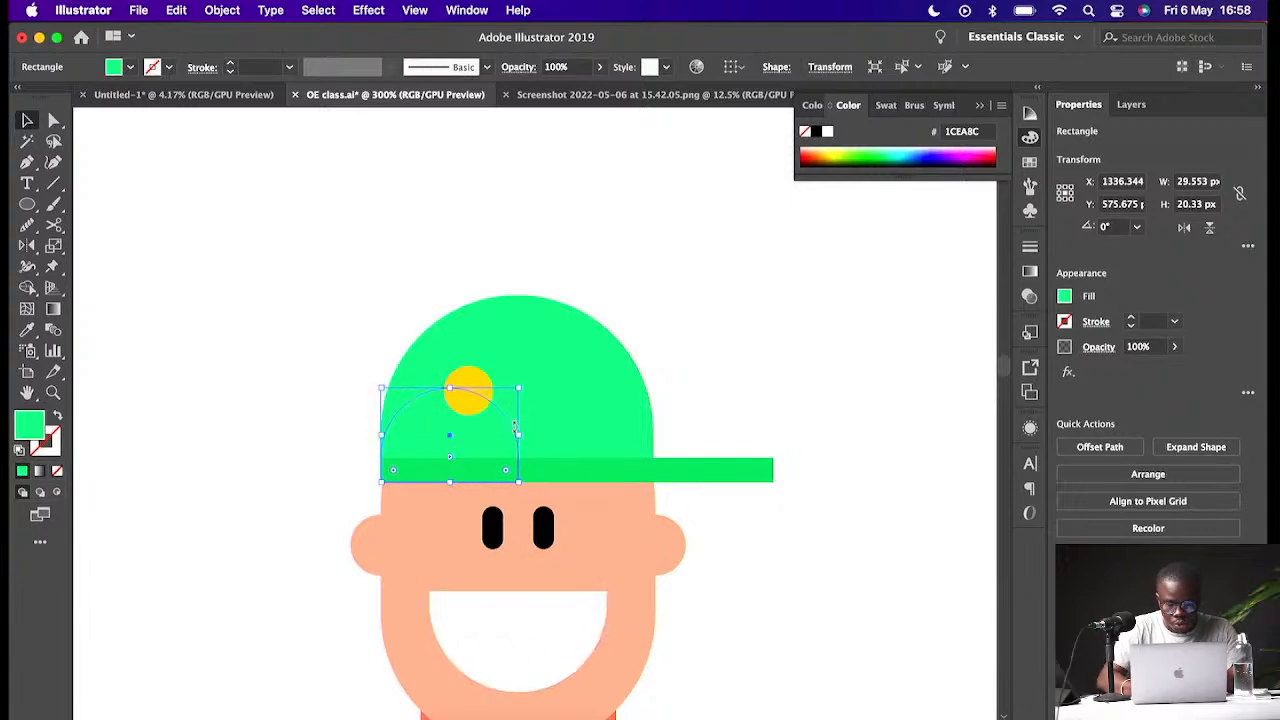
- Fill the small dome copy with the yellow from the circle and move it beside the circle
key(i)
click(481, 375)
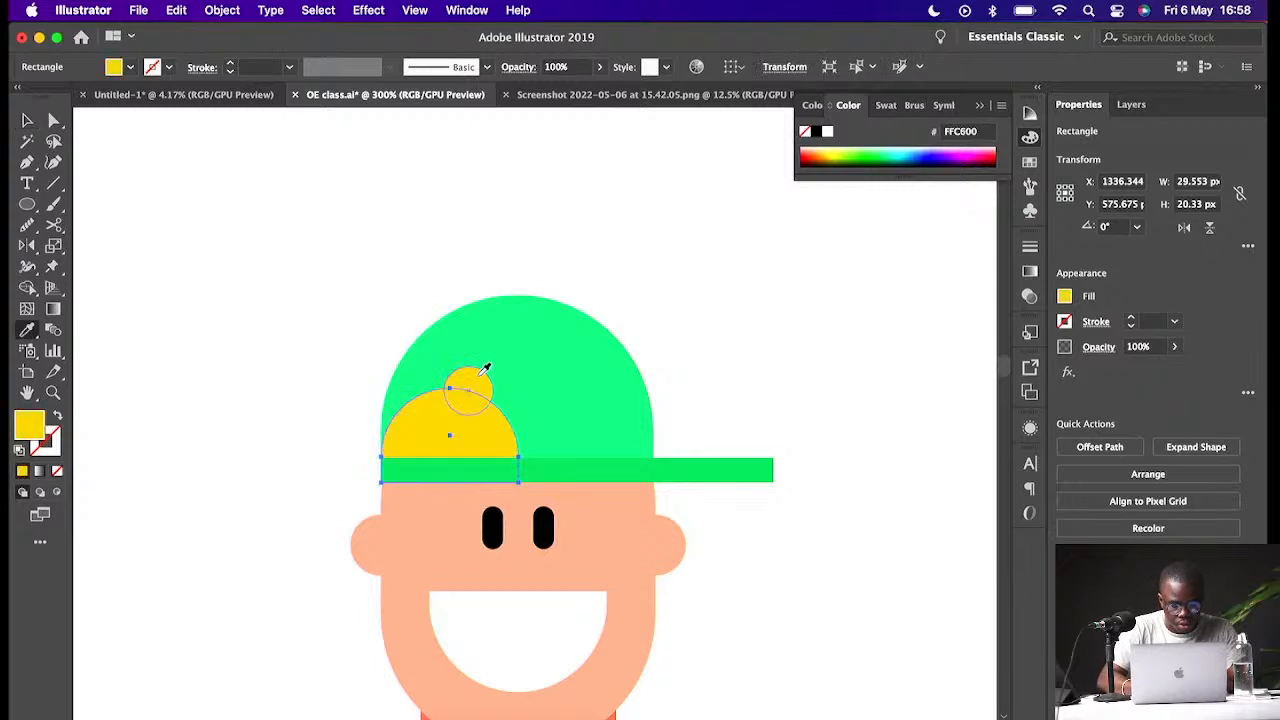
key(v)
drag(488, 441, 549, 409)
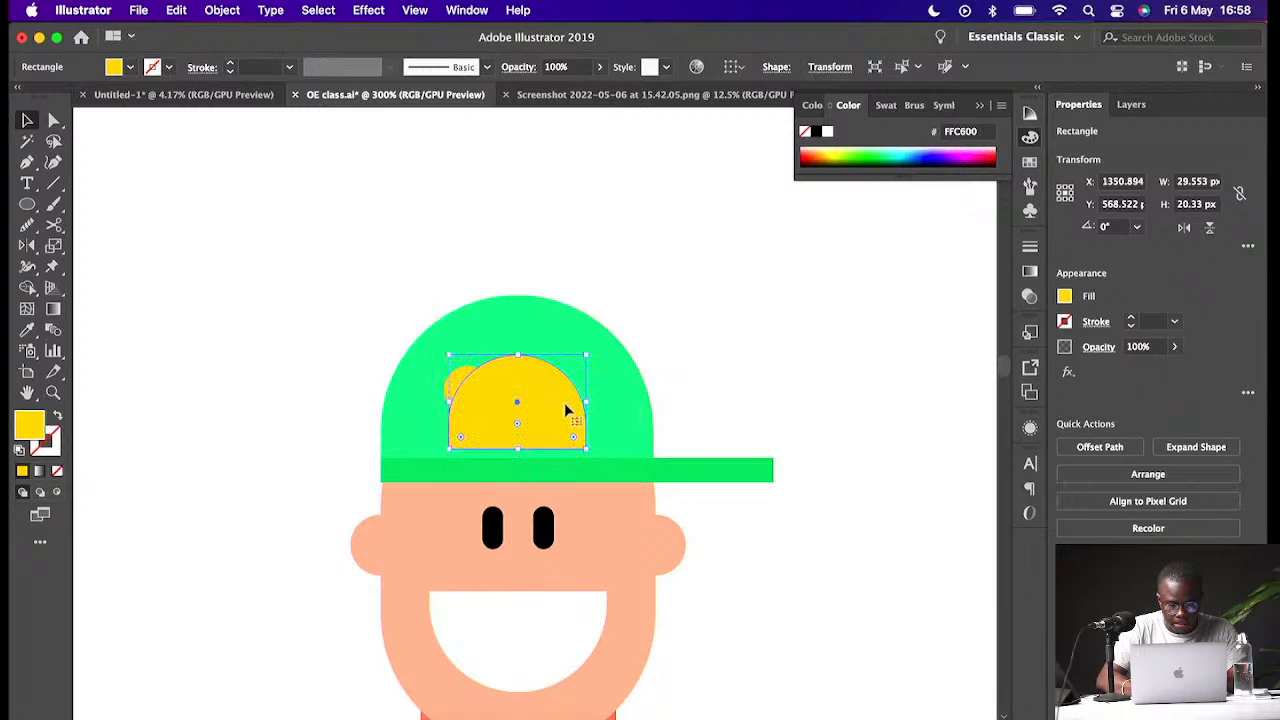
- Resize the yellow dome to about 18 × 12.5 px and round its top corners into a hair tuft
click(457, 389)
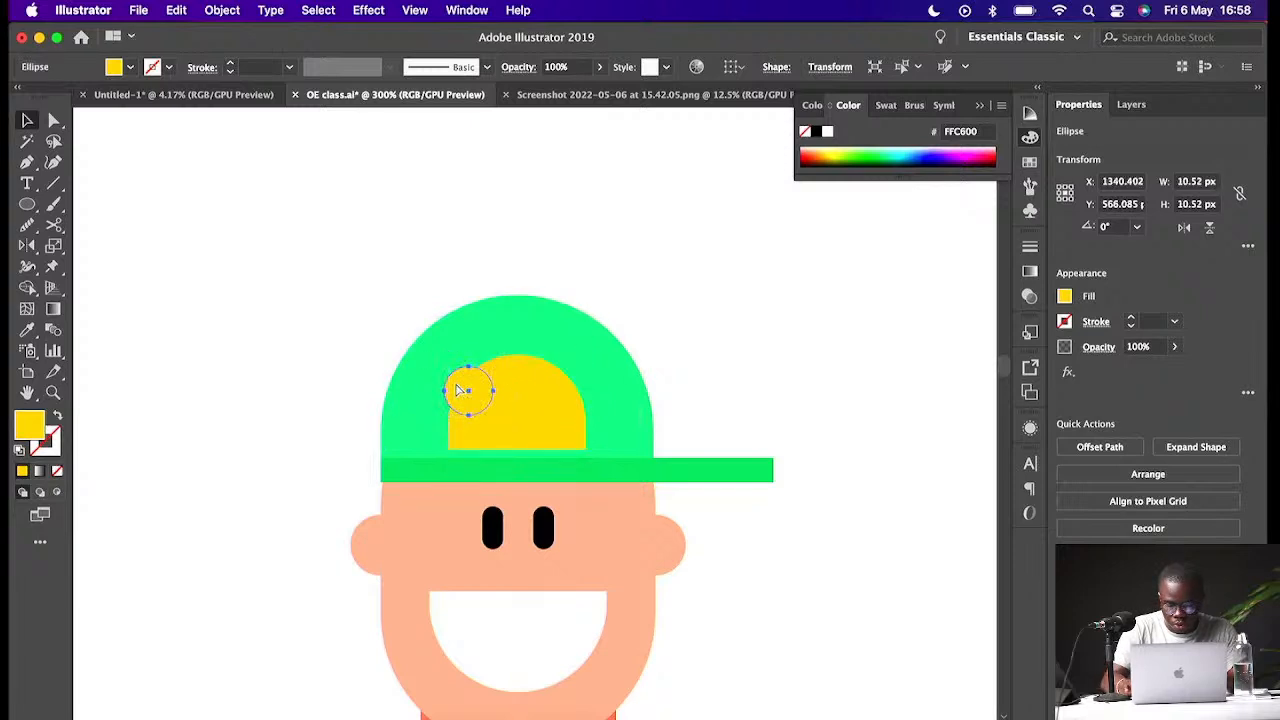
click(706, 395)
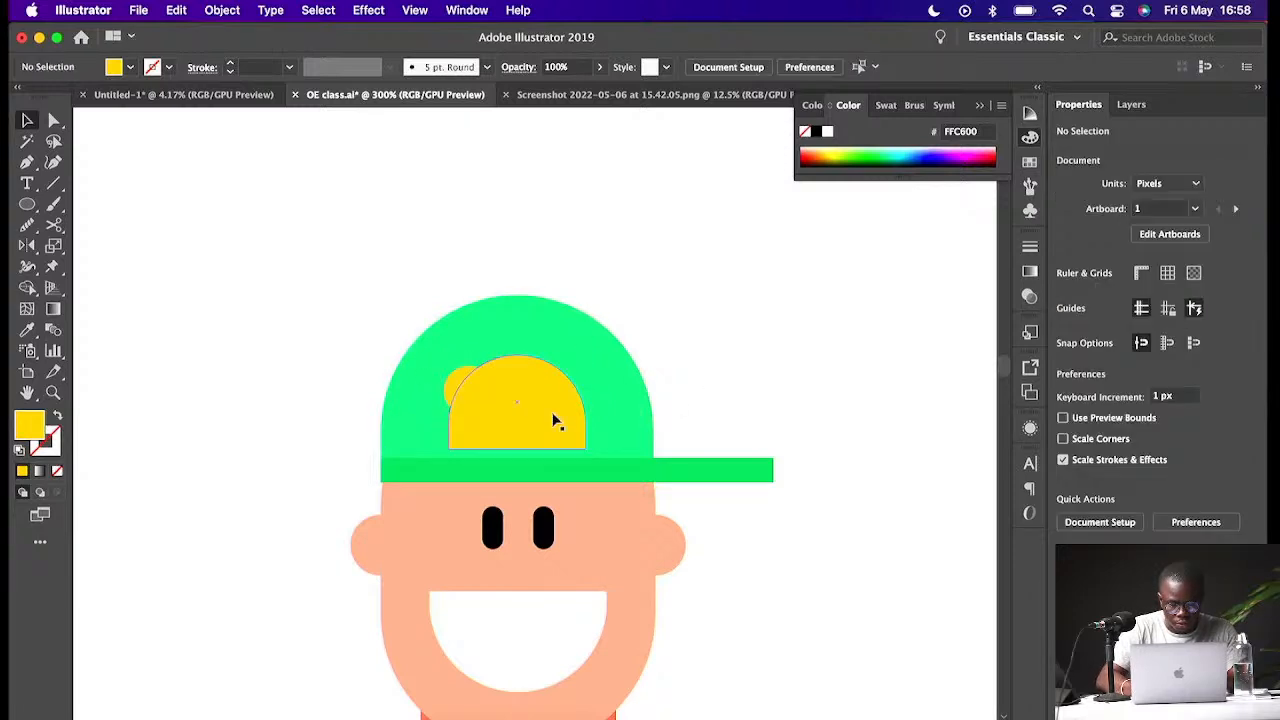
click(556, 420)
drag(518, 420, 534, 390)
drag(514, 433, 539, 433)
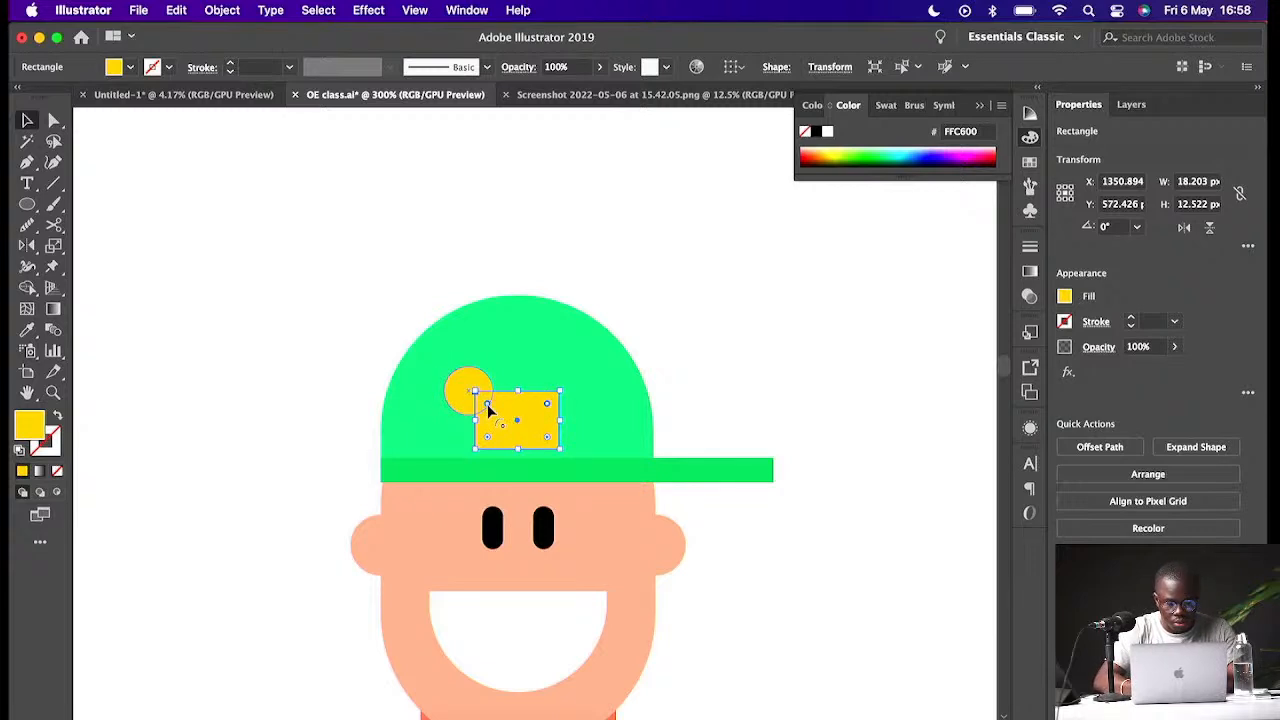
drag(488, 408, 586, 391)
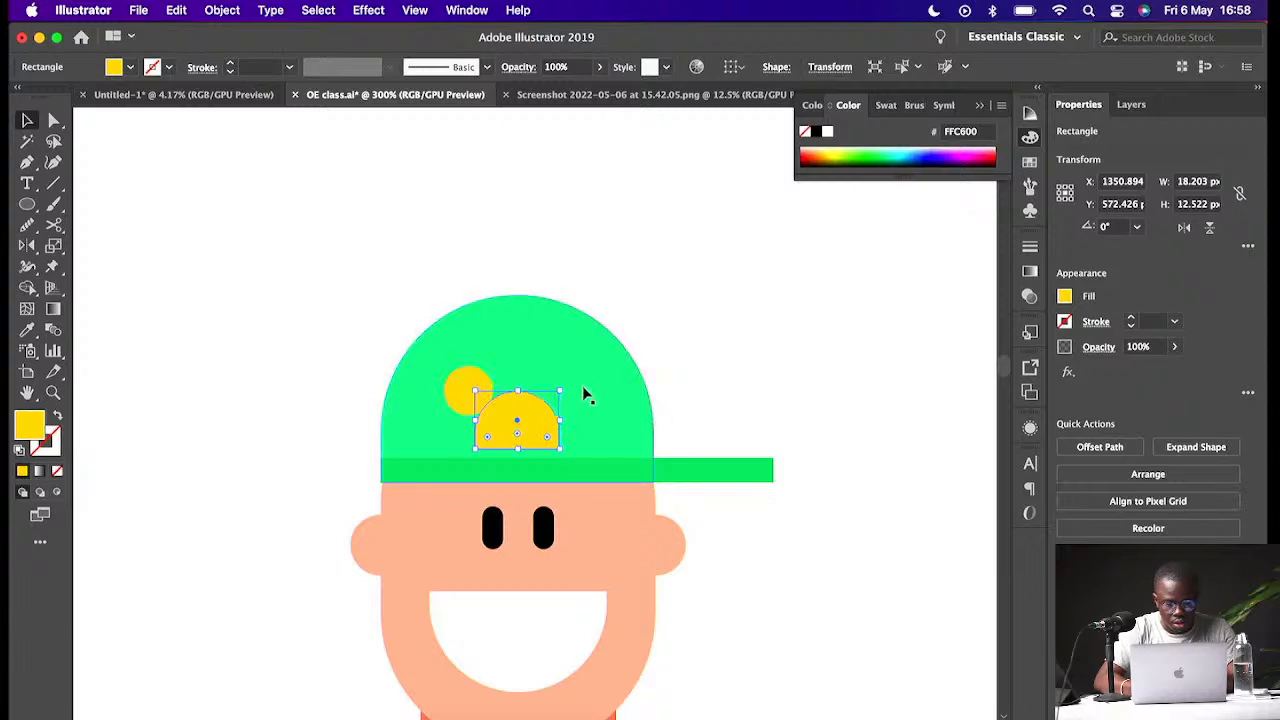
- Shrink the yellow circle to about 6.7 px and tuck it against the left side of the dome
click(462, 390)
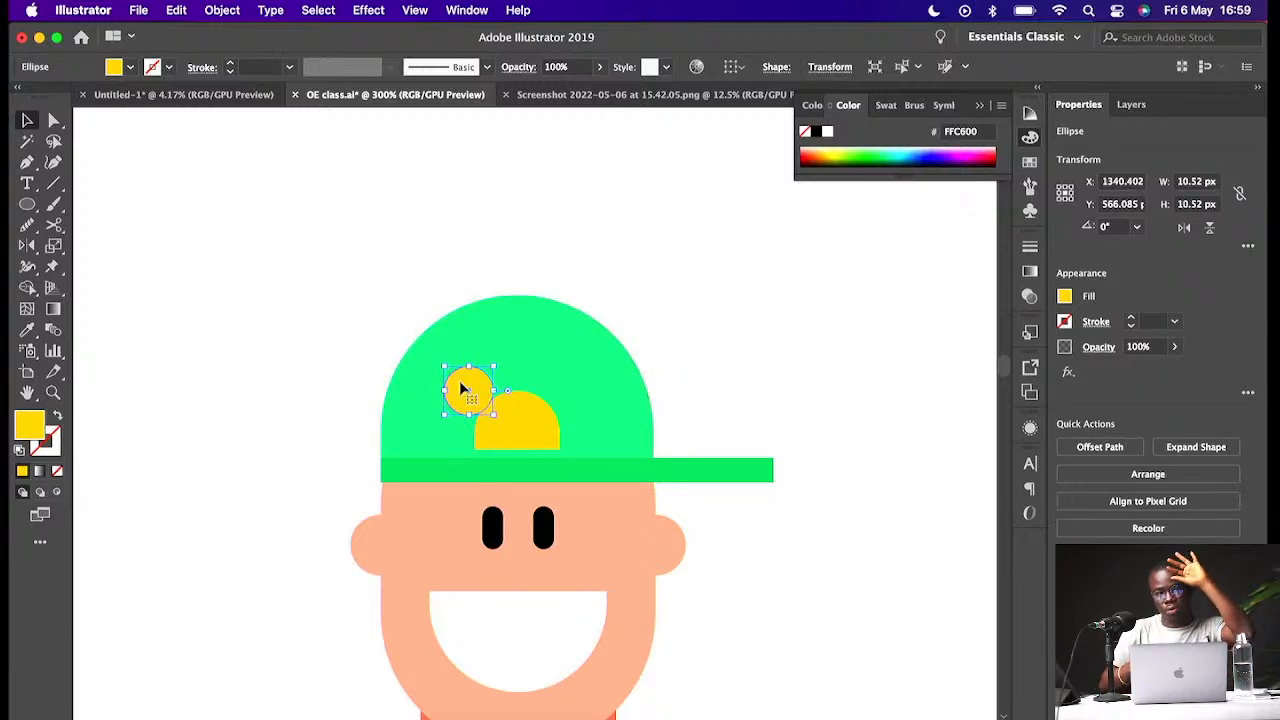
drag(493, 367, 477, 385)
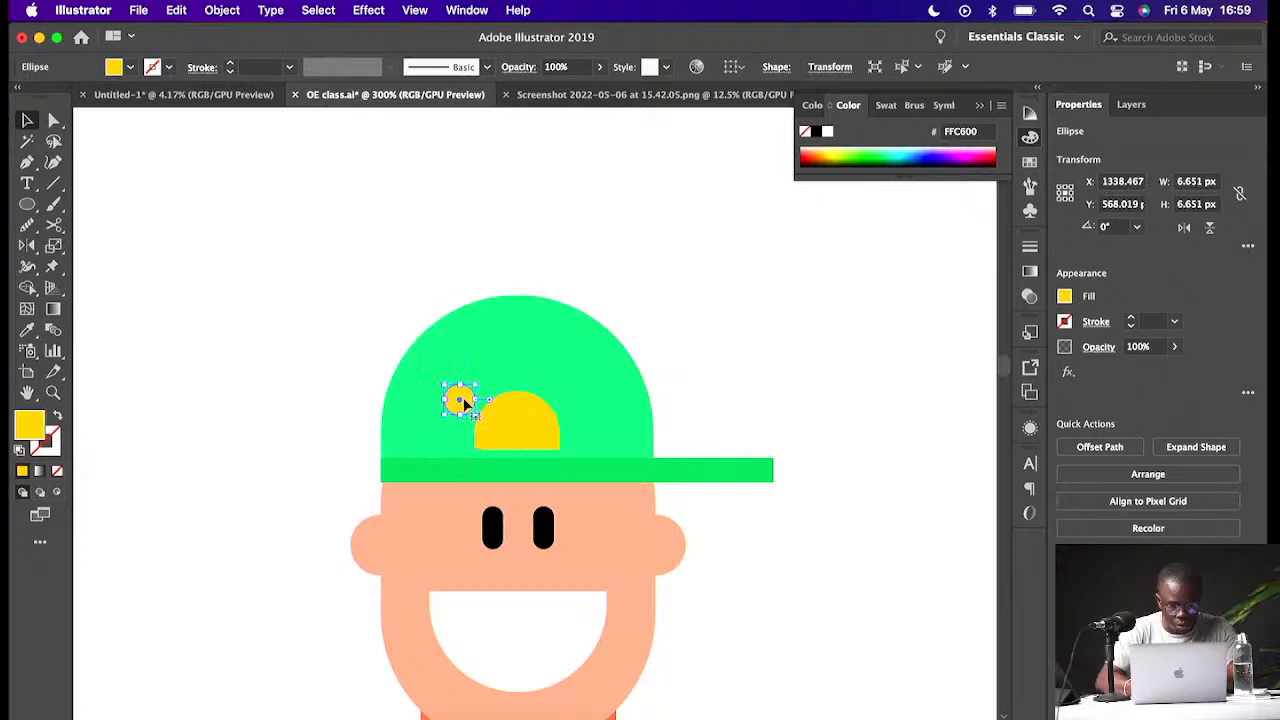
drag(463, 399, 486, 415)
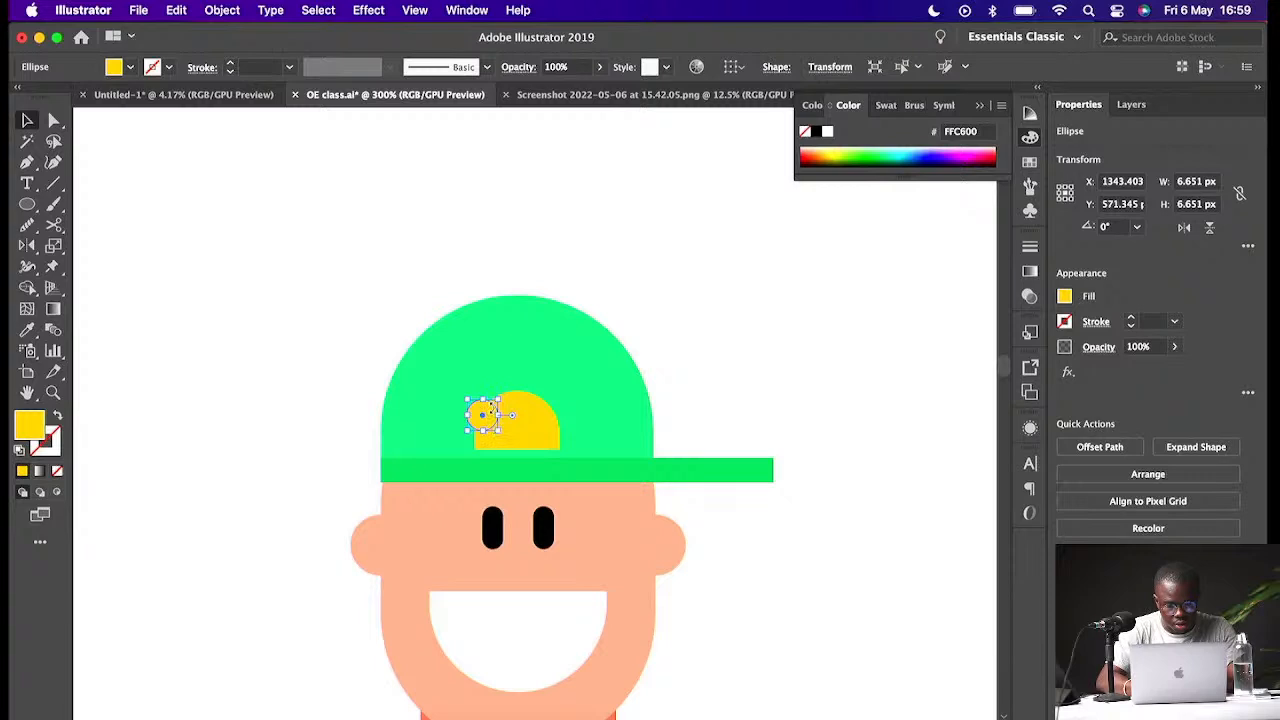
- Duplicate a yellow circle twice along the top of the dome to form curly hair bumps
key(super+equal)
key(super+equal)
drag(551, 407, 603, 326)
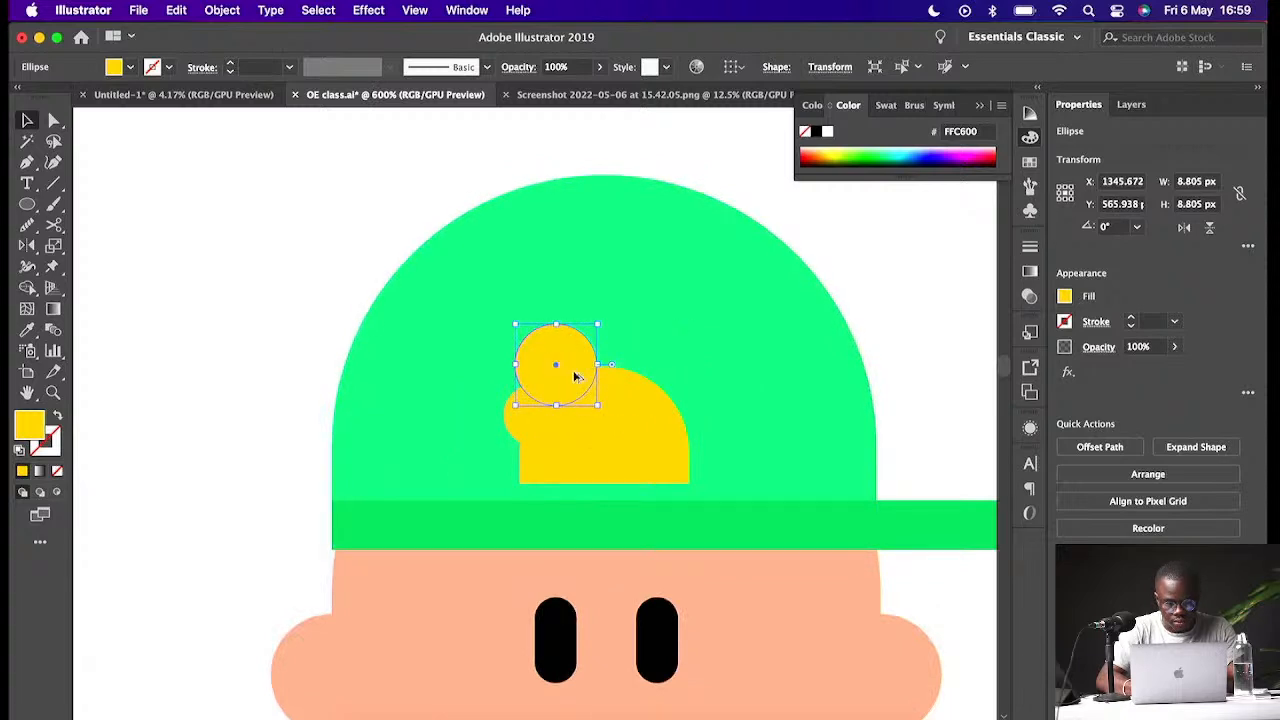
drag(577, 376, 638, 395)
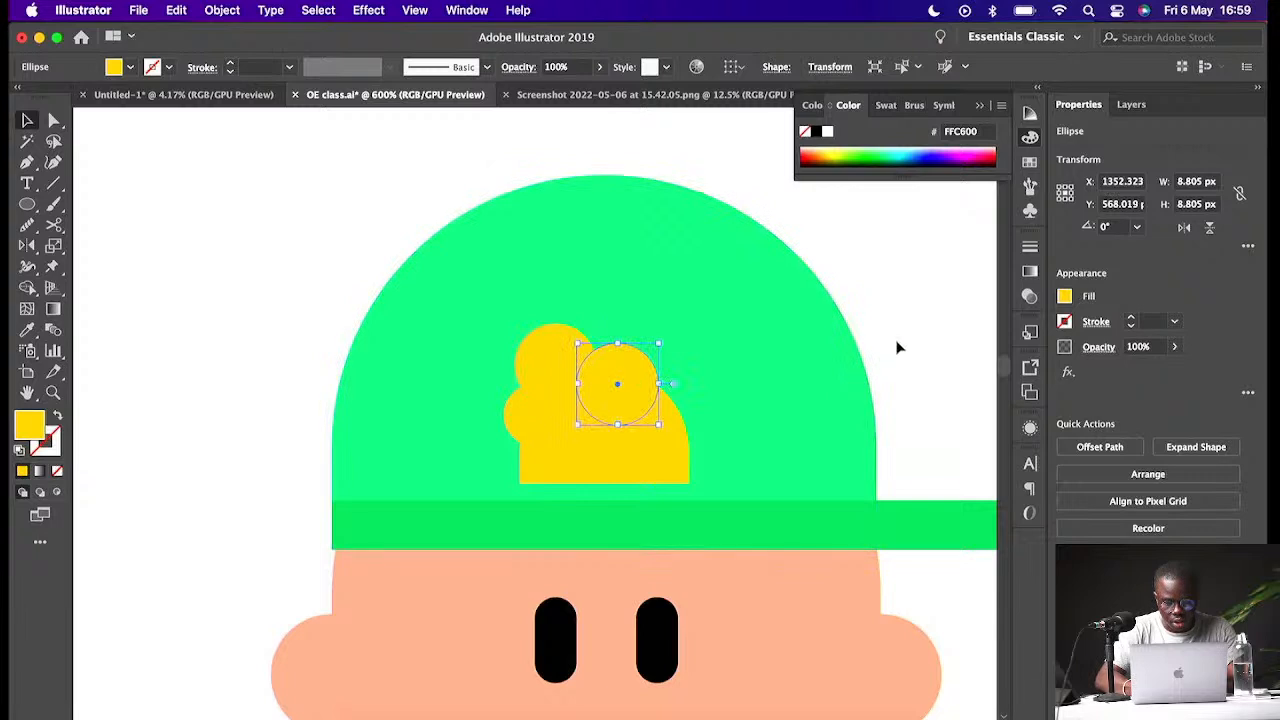
click(897, 347)
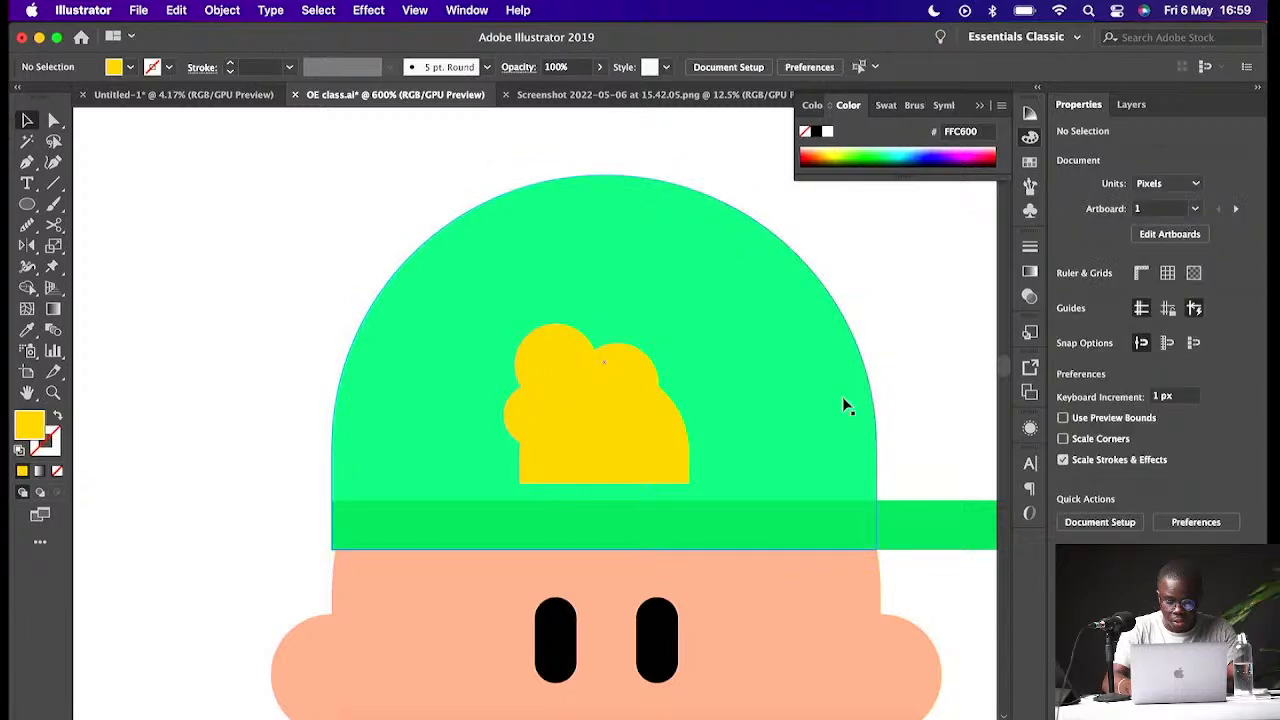
- Copy a hair circle below the brim's left end, send it behind the brim and resize it to about 11 px
key(super+minus)
key(super+minus)
key(super+minus)
key(super+minus)
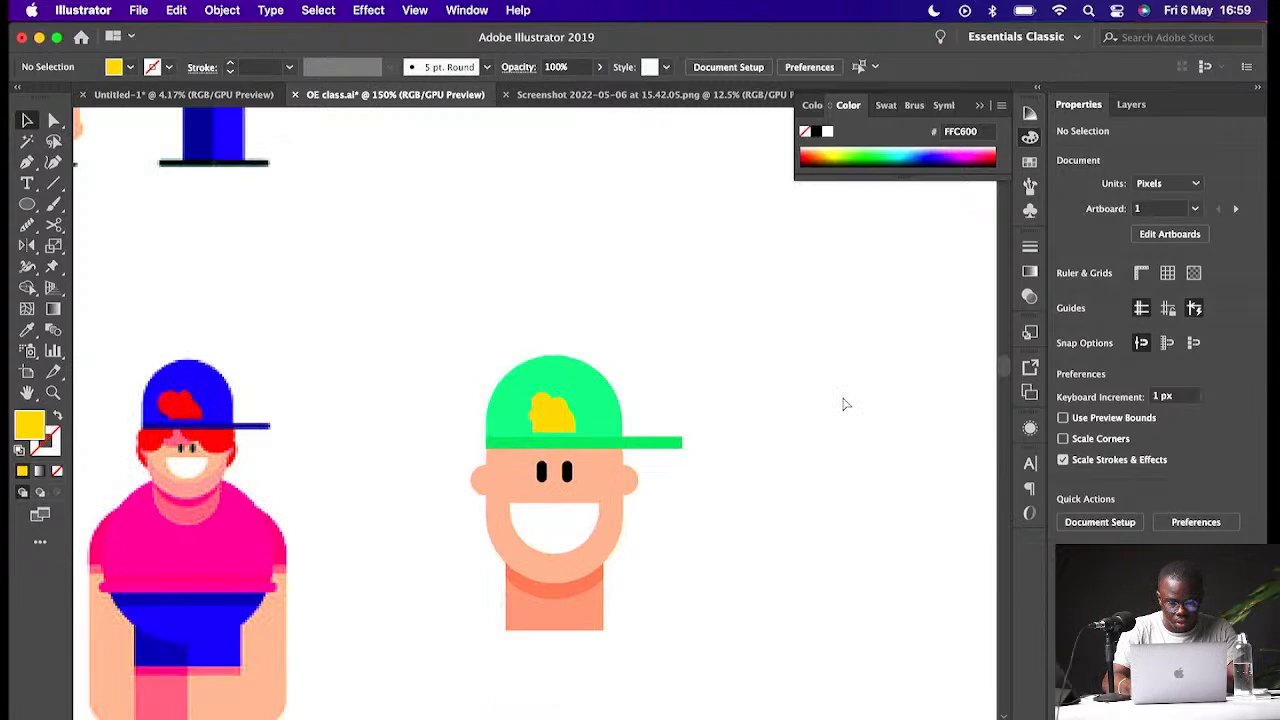
key(super+equal)
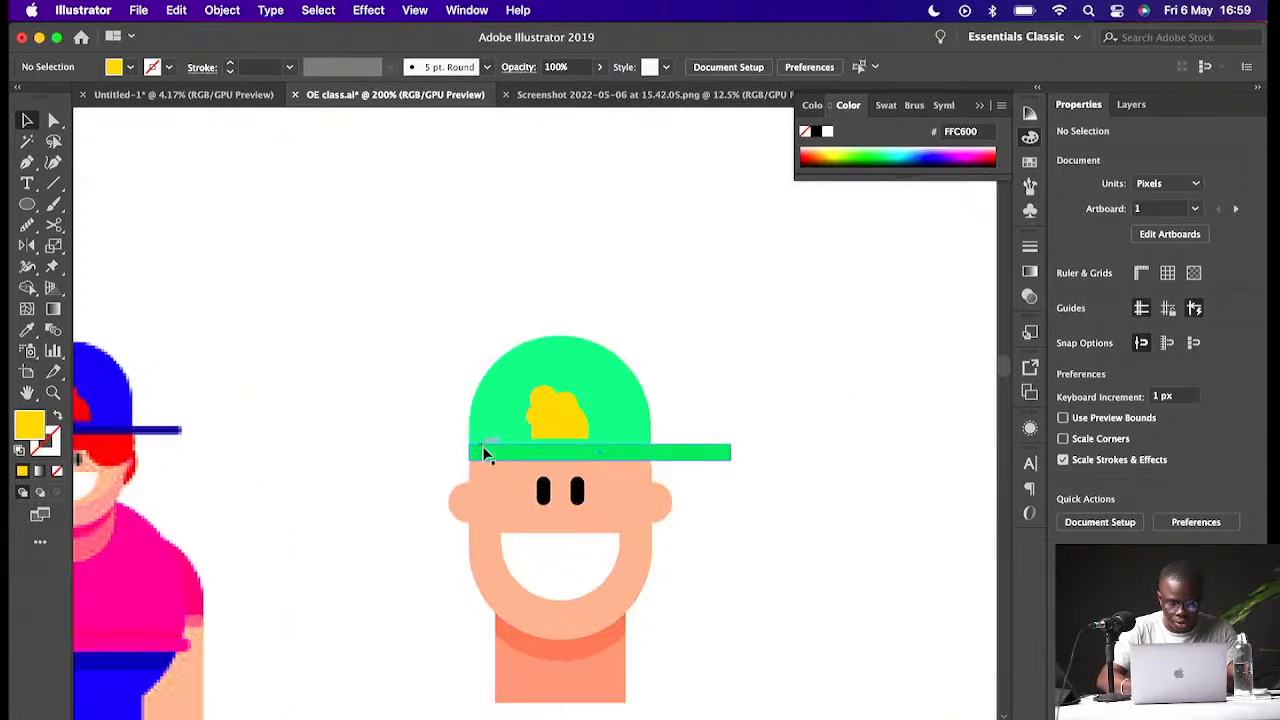
key(super+equal)
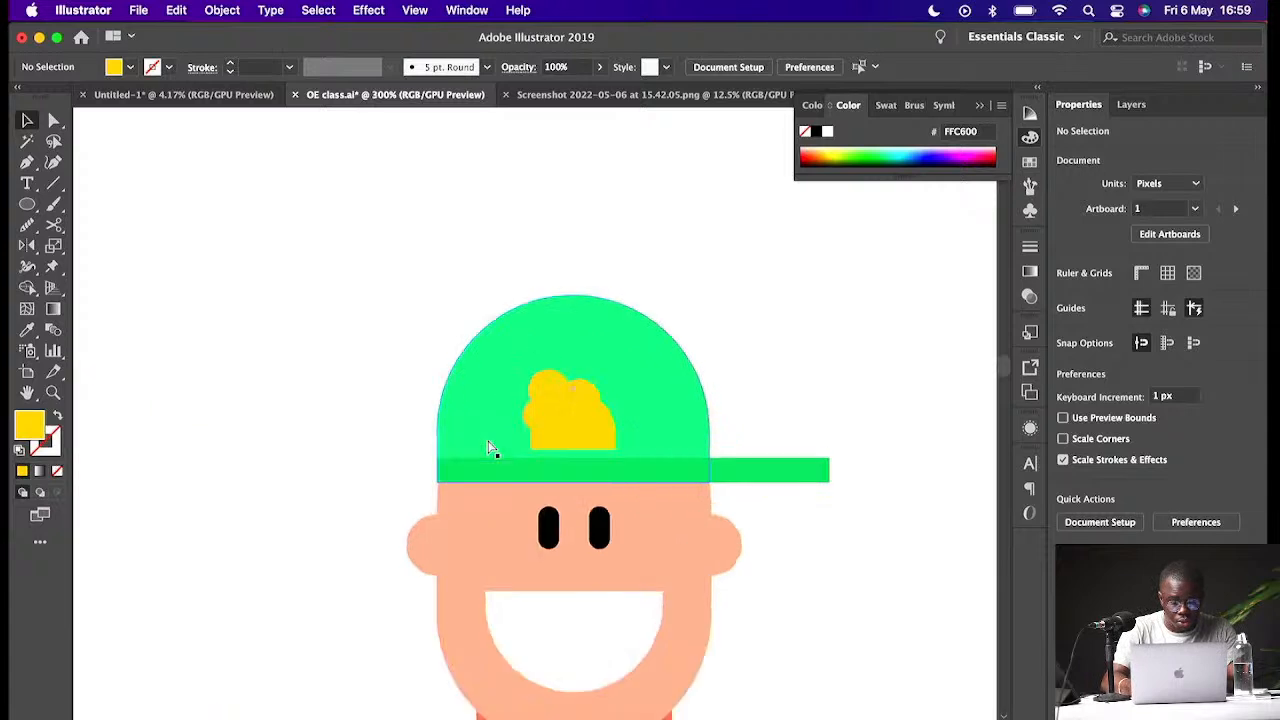
key(super+equal)
click(551, 362)
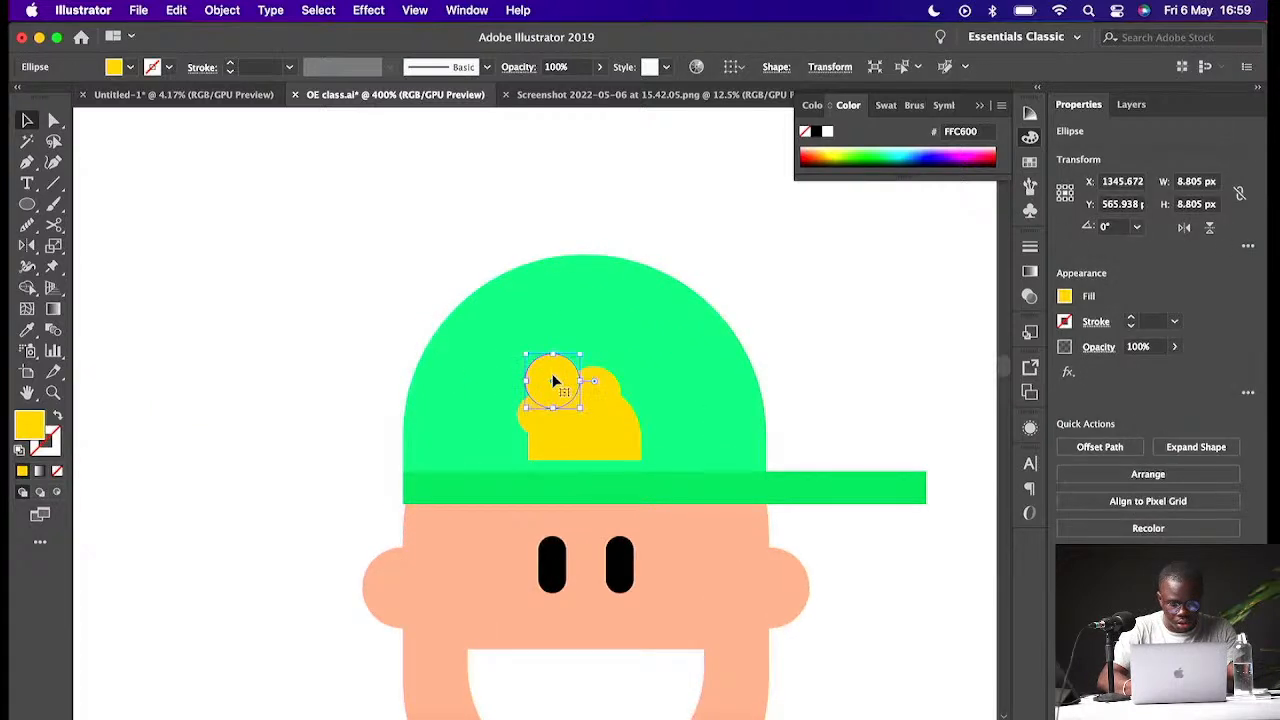
drag(555, 382, 491, 541)
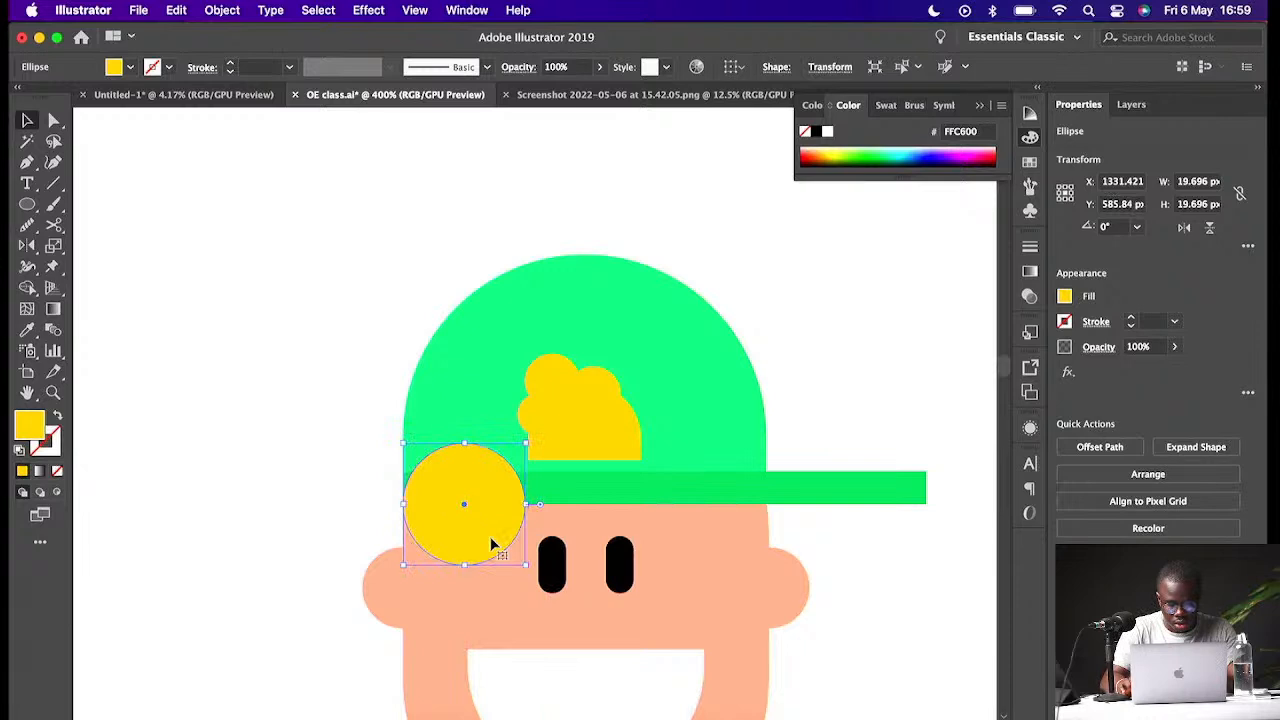
key(super+bracketleft)
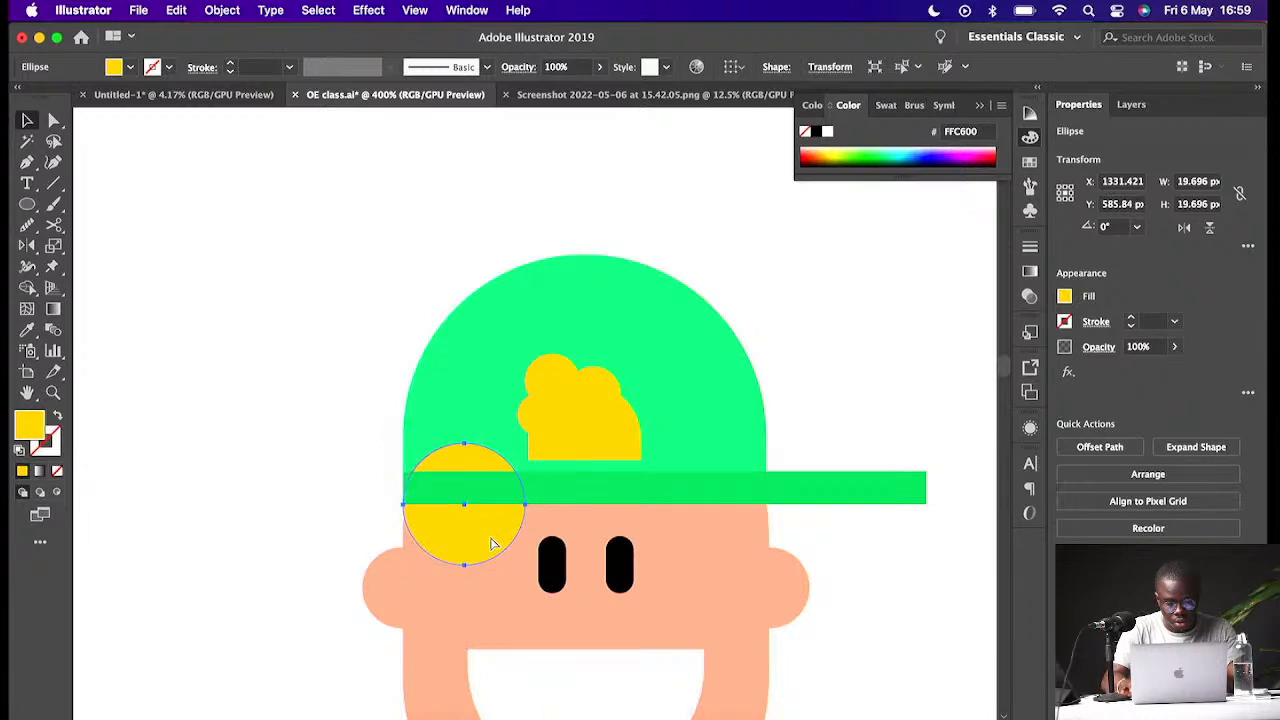
key(super+bracketleft)
drag(490, 543, 456, 493)
click(456, 493)
click(442, 517)
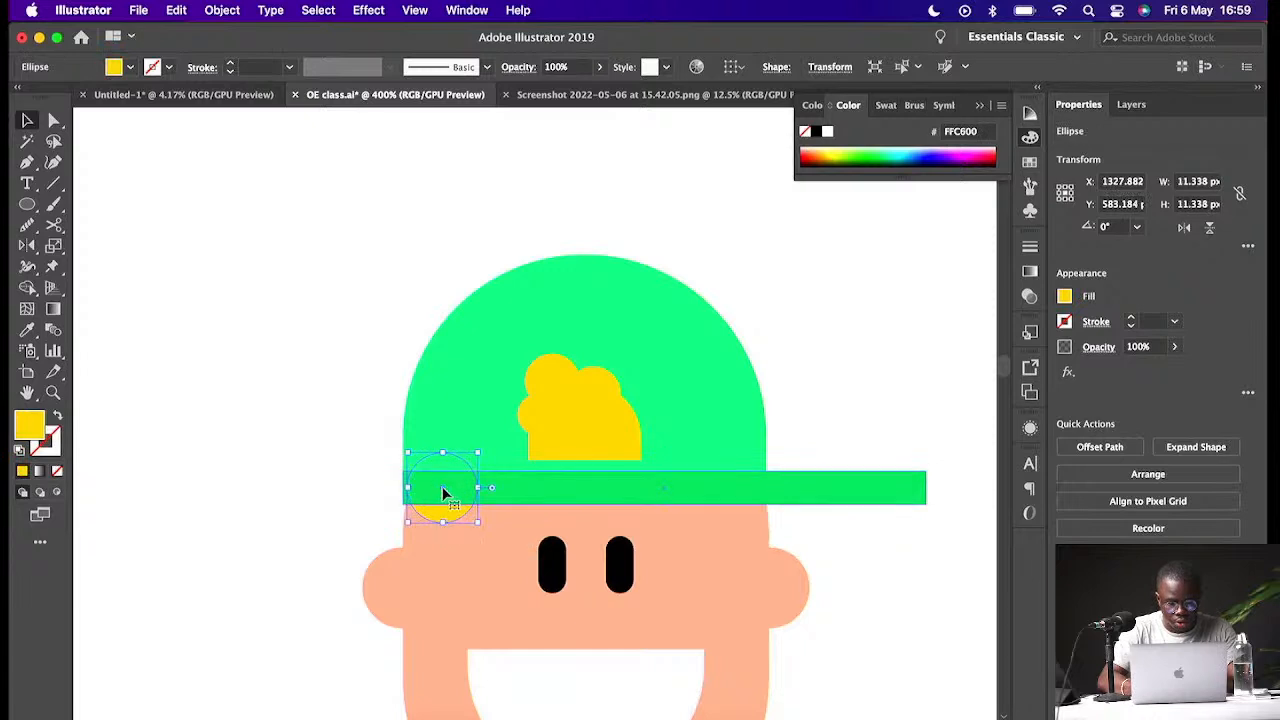
- Duplicate the hair circle along the brim, placing a copy about 12 px wide under its right side
drag(442, 490, 493, 507)
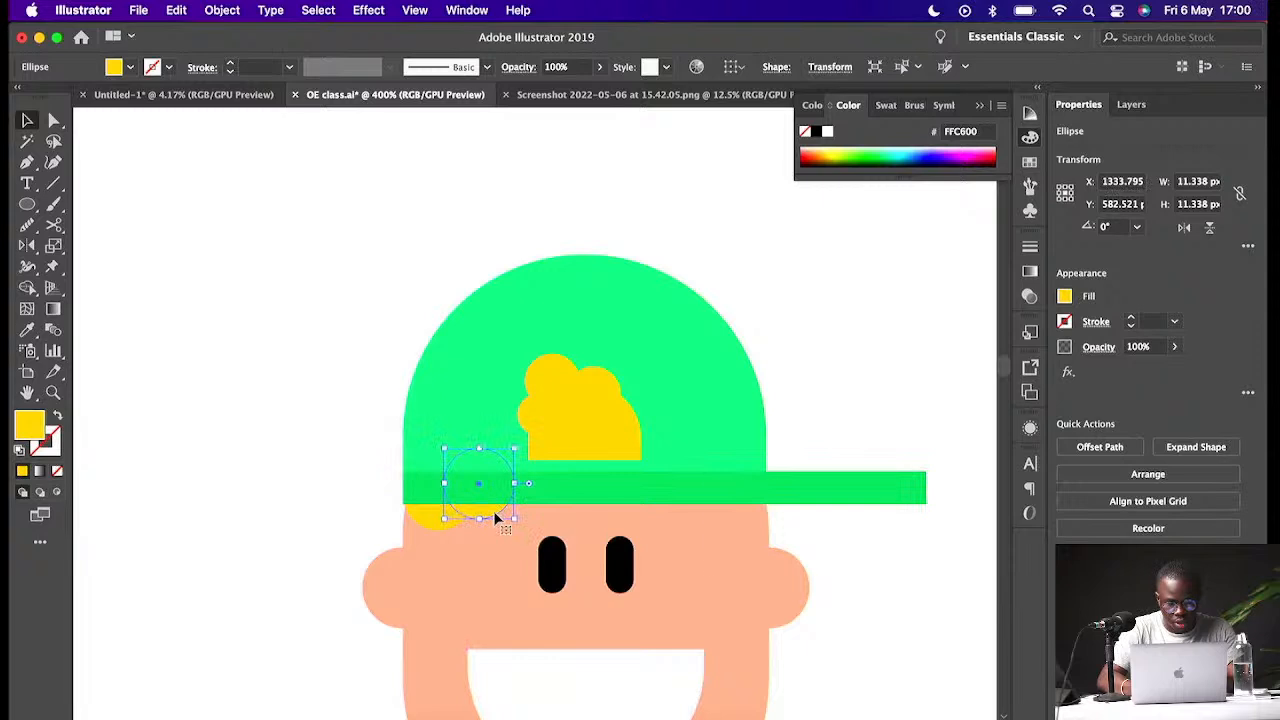
drag(495, 517, 773, 533)
drag(784, 483, 781, 477)
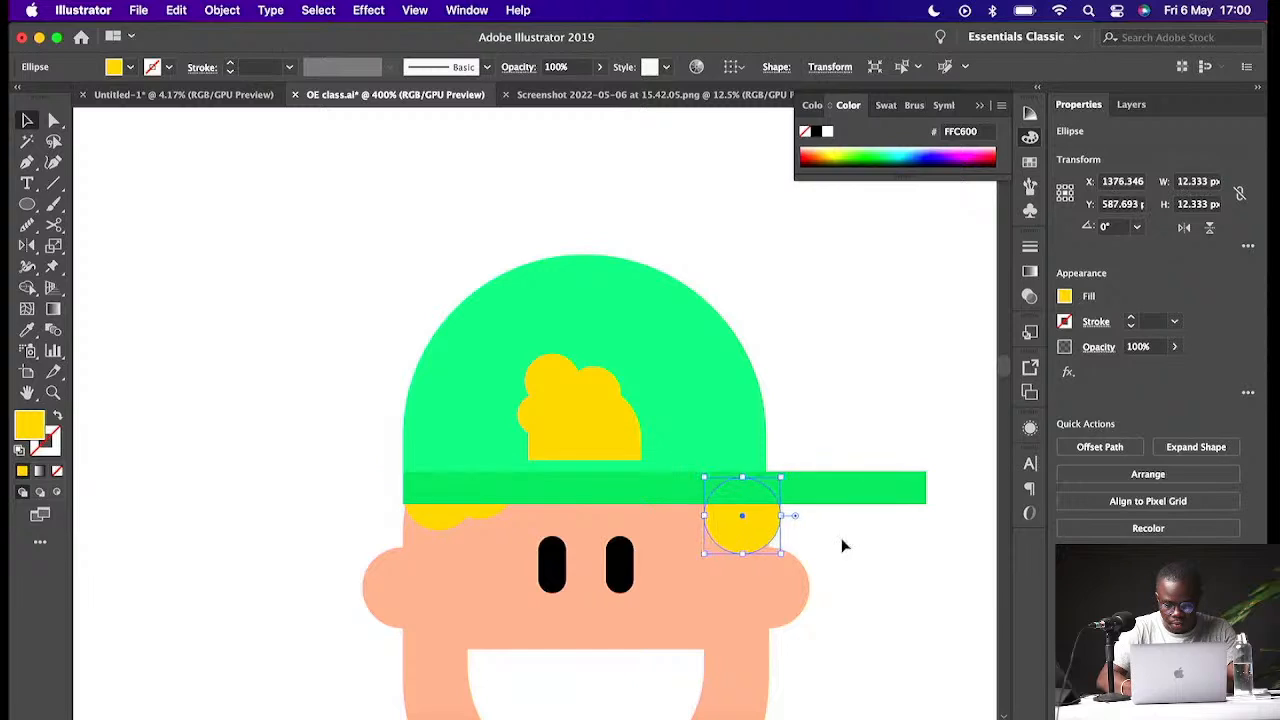
click(842, 540)
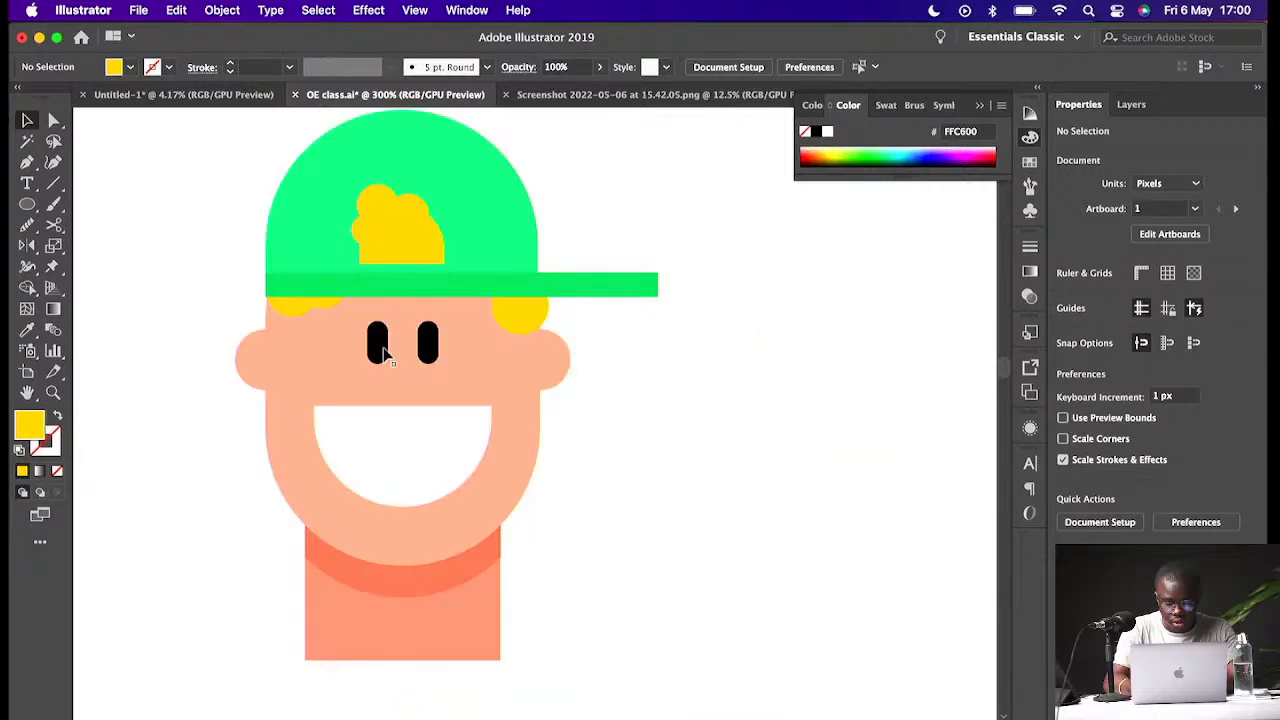
- Round the bottom corners of the neck rectangle fully
key(super+minus)
key(super+minus)
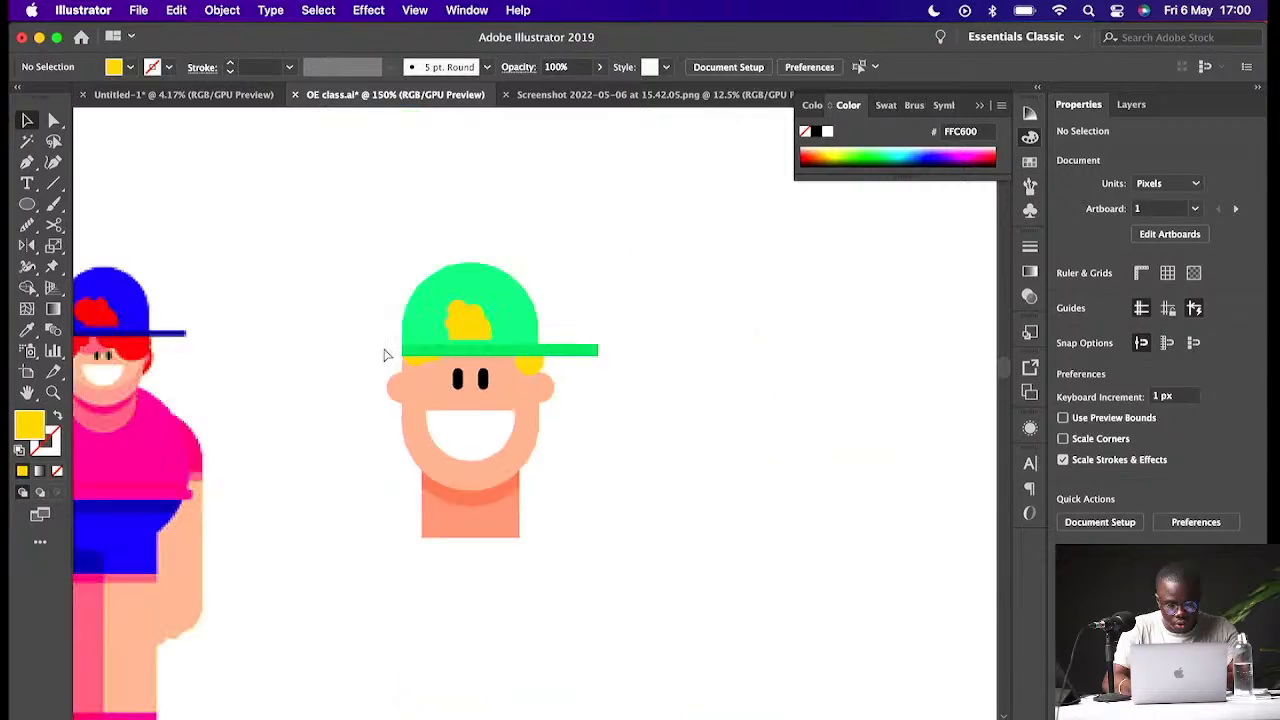
click(502, 521)
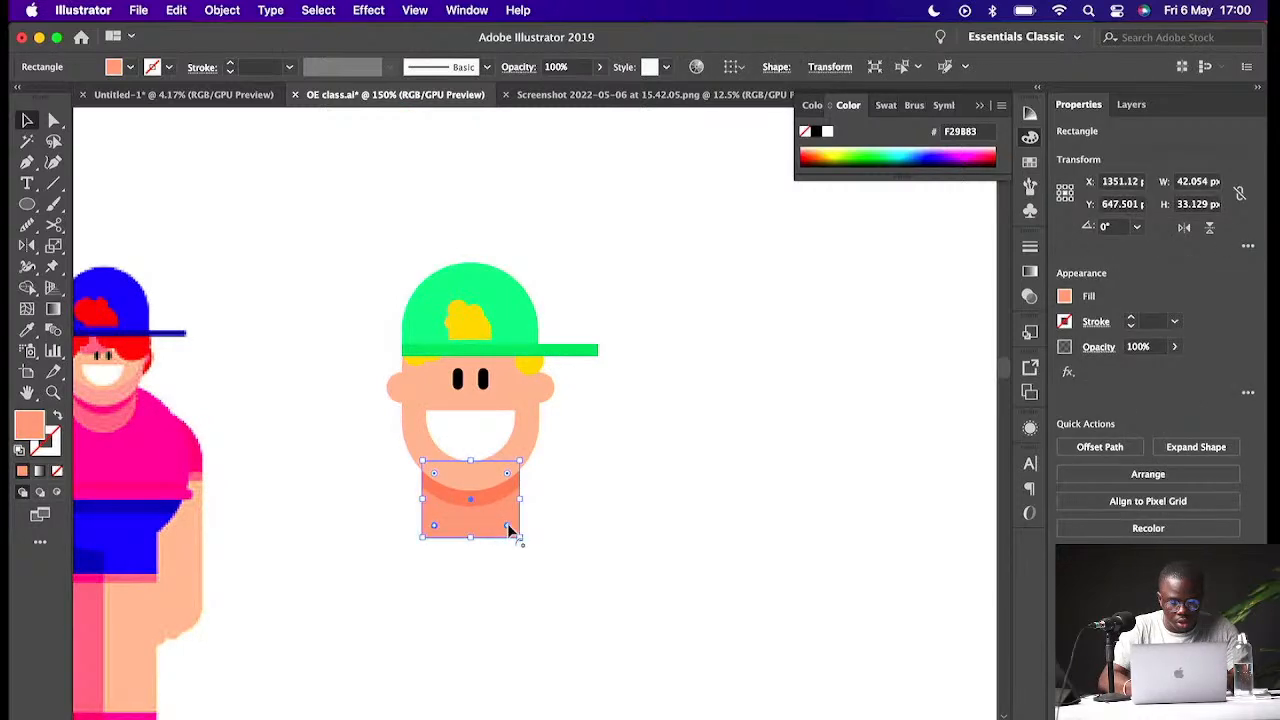
drag(509, 530, 495, 505)
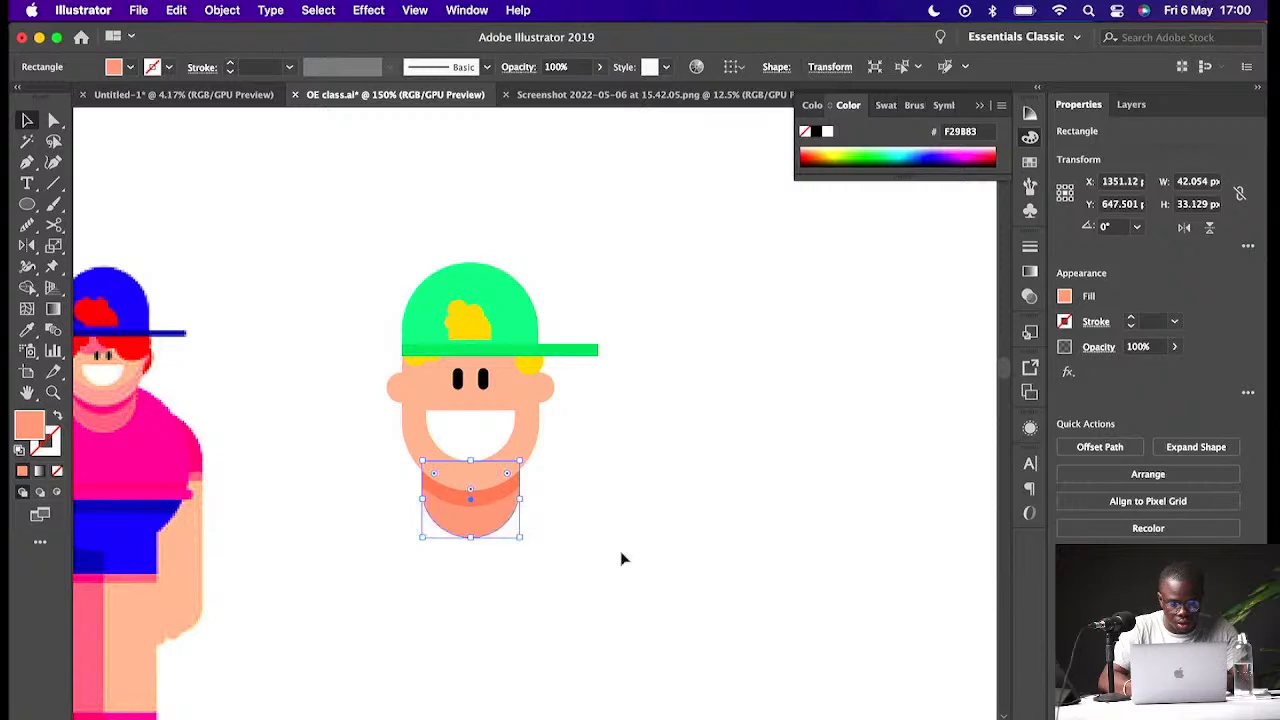
click(620, 558)
- Draw a square about 118 px wide below the head and send it to the back
scroll(600, 550, left, 3)
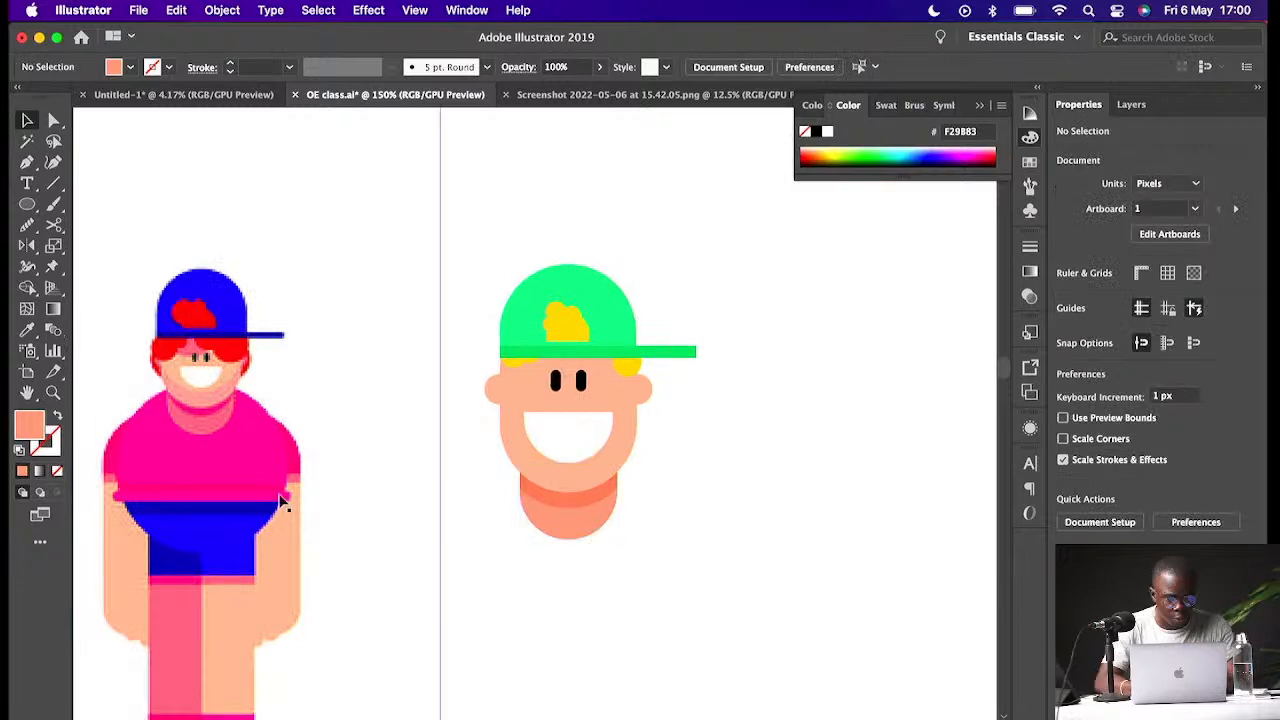
key(m)
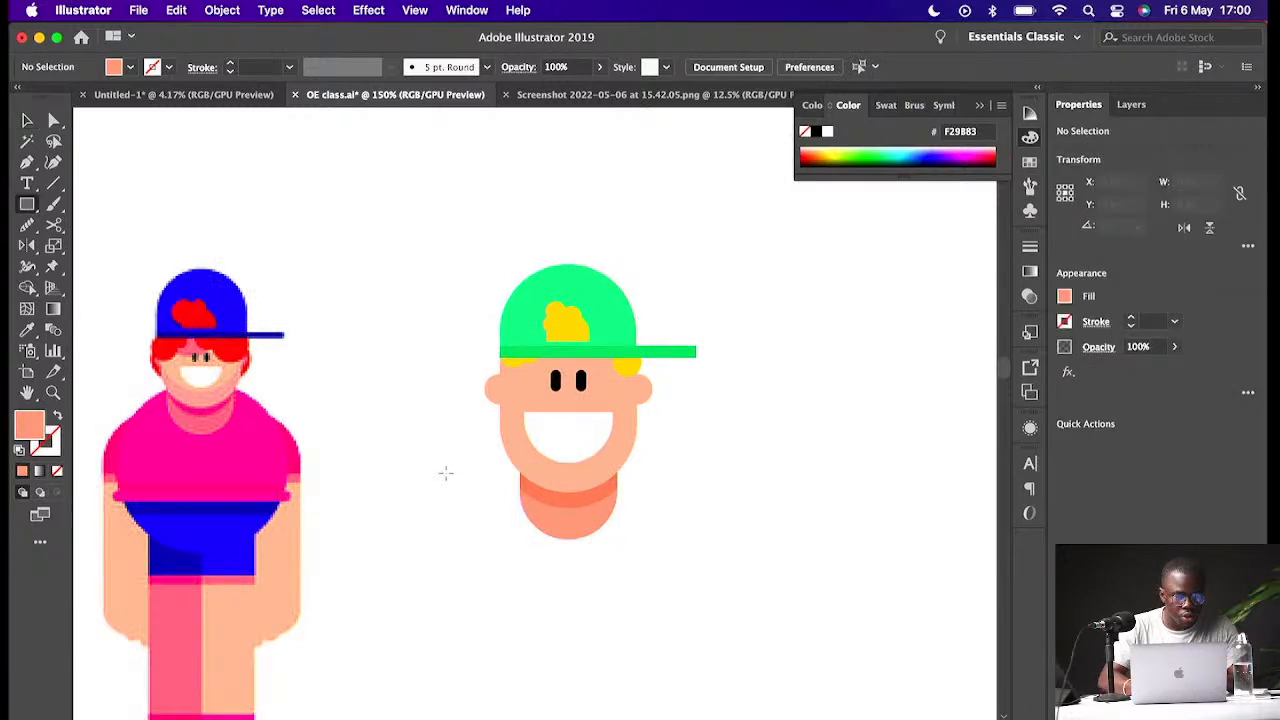
key(l)
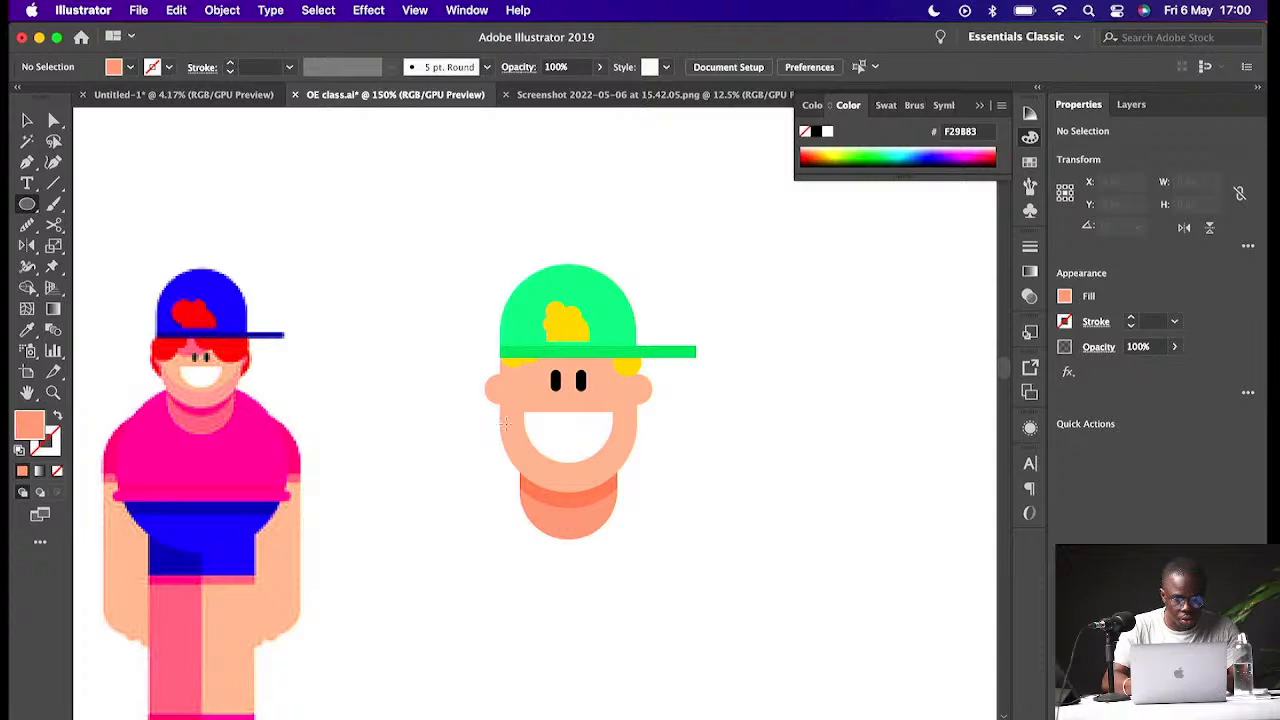
key(m)
drag(463, 484, 737, 686)
key(super+minus)
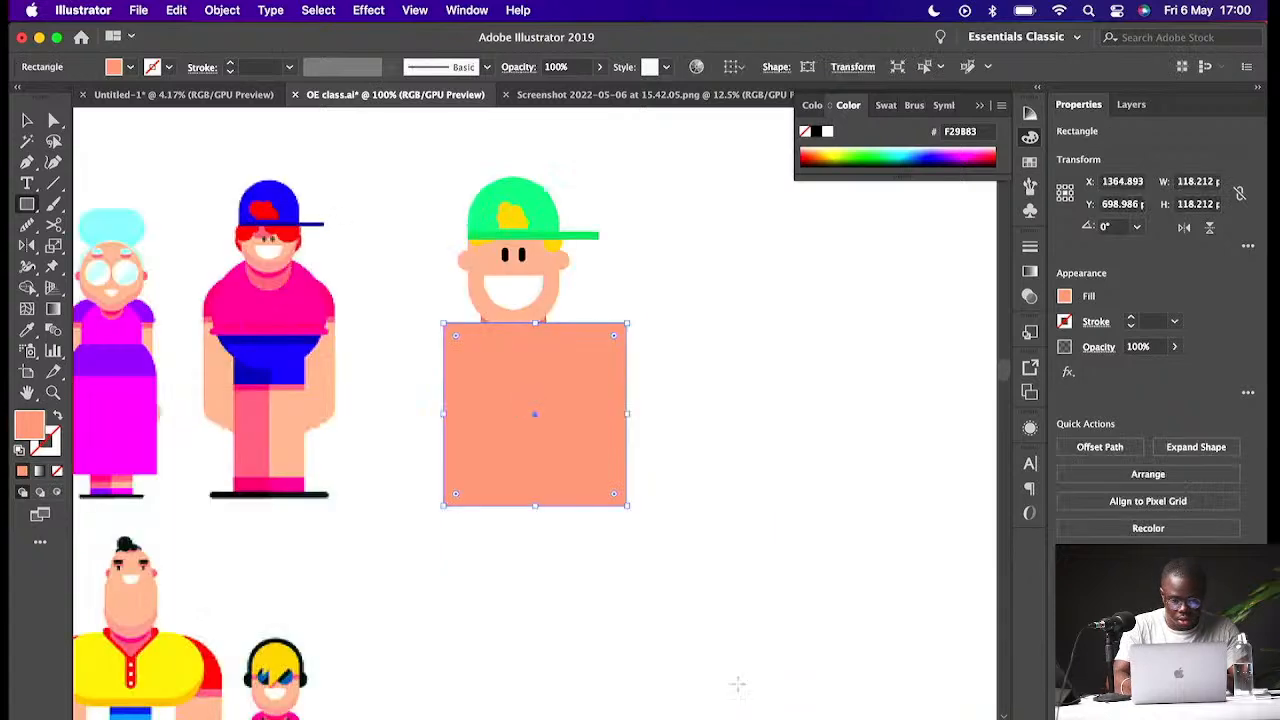
key(v)
drag(576, 401, 555, 400)
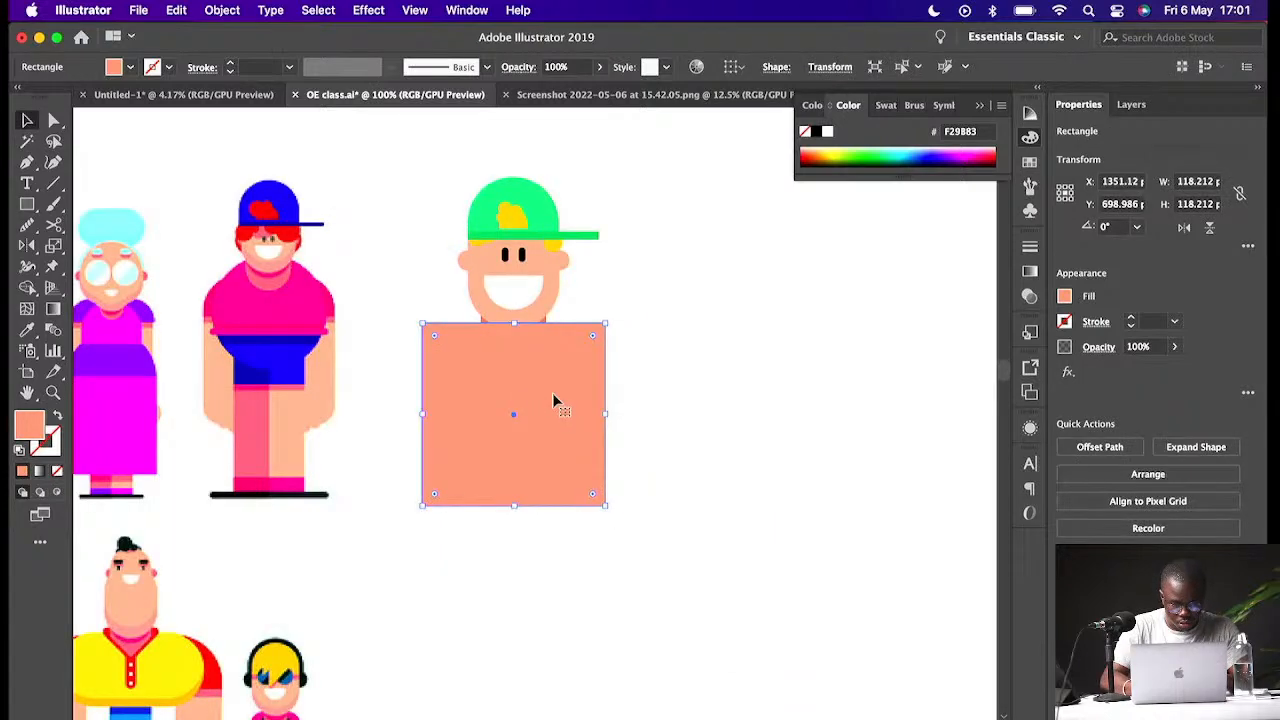
key(super+shift+bracketleft)
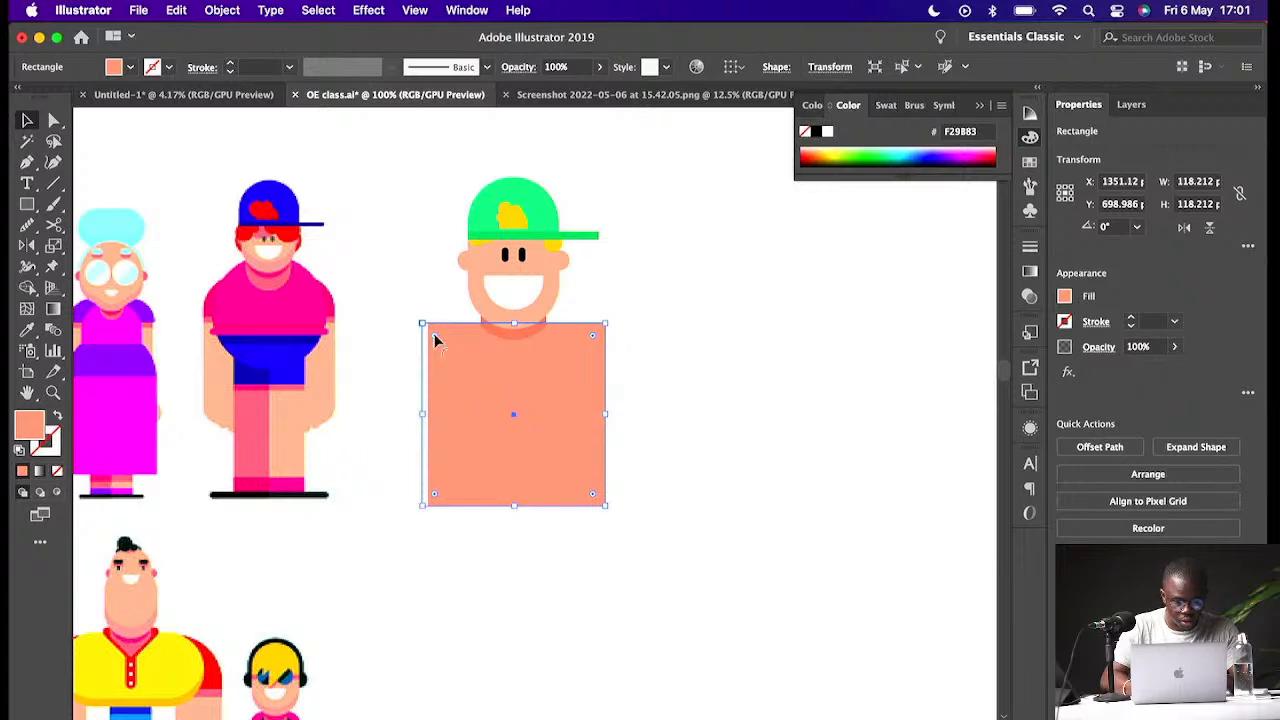
- Round the square's corners into a circle and fill it with red EF391B
drag(435, 340, 667, 604)
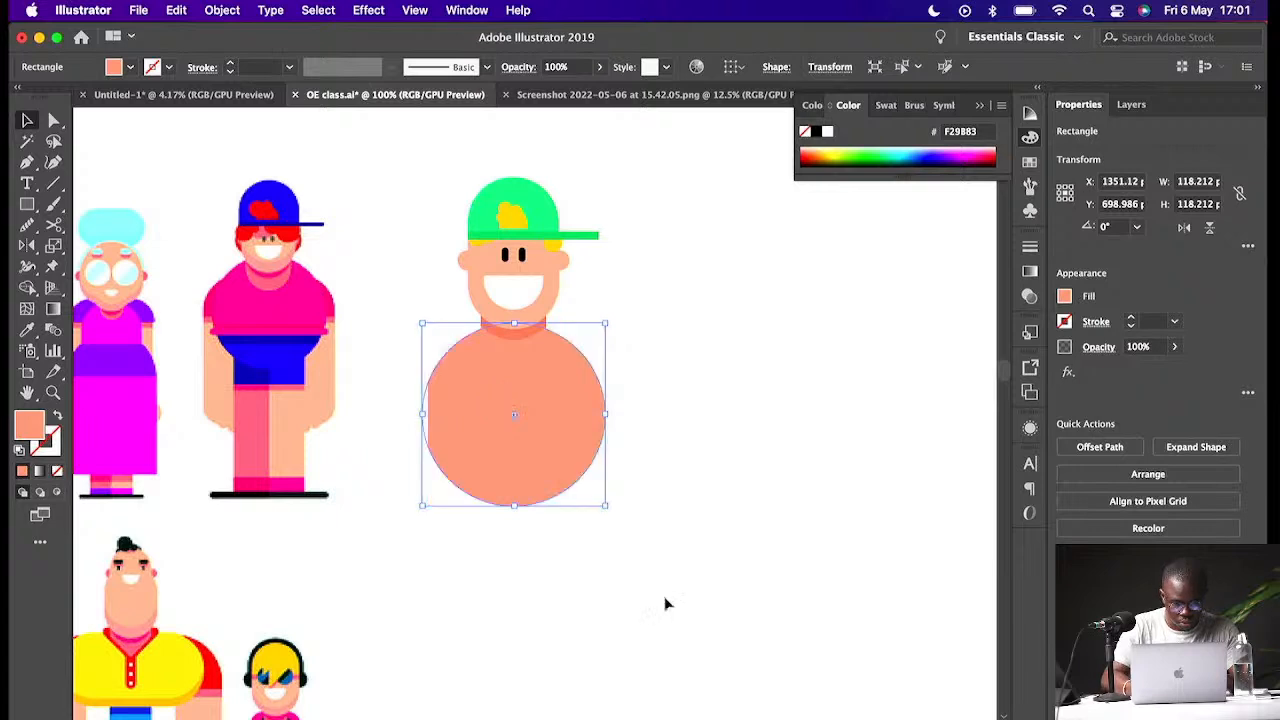
double_click(30, 425)
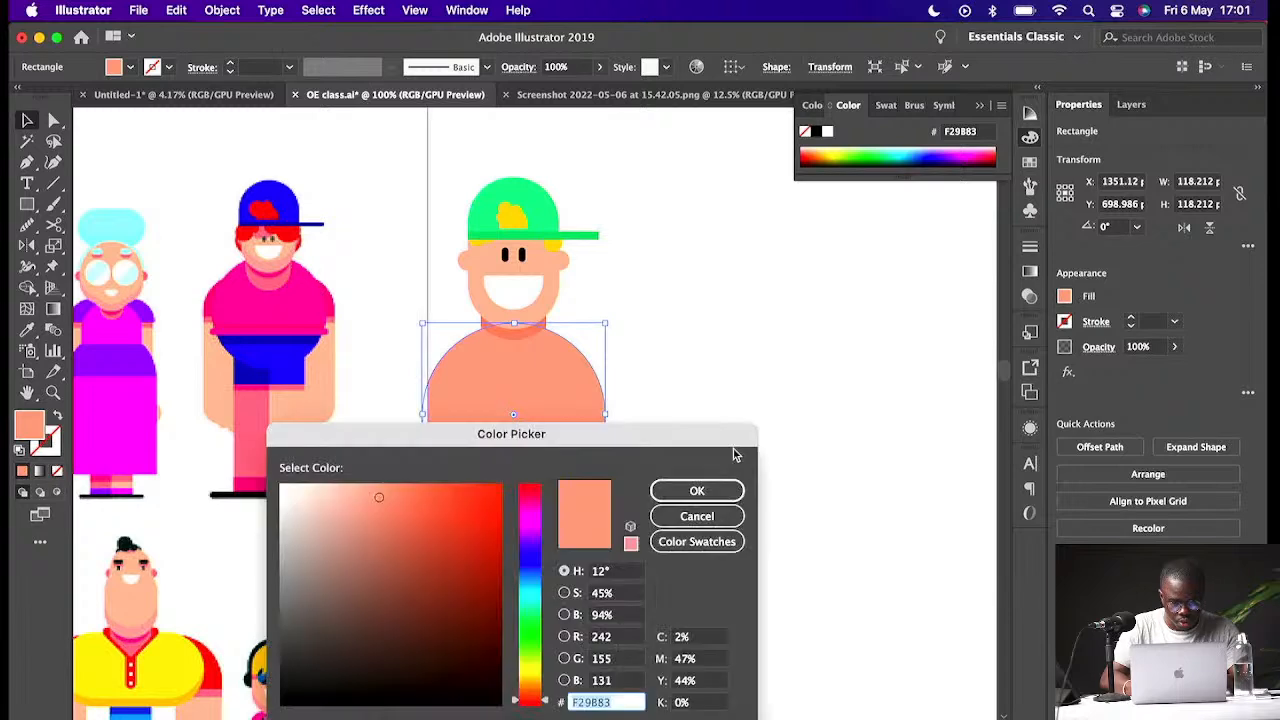
click(534, 667)
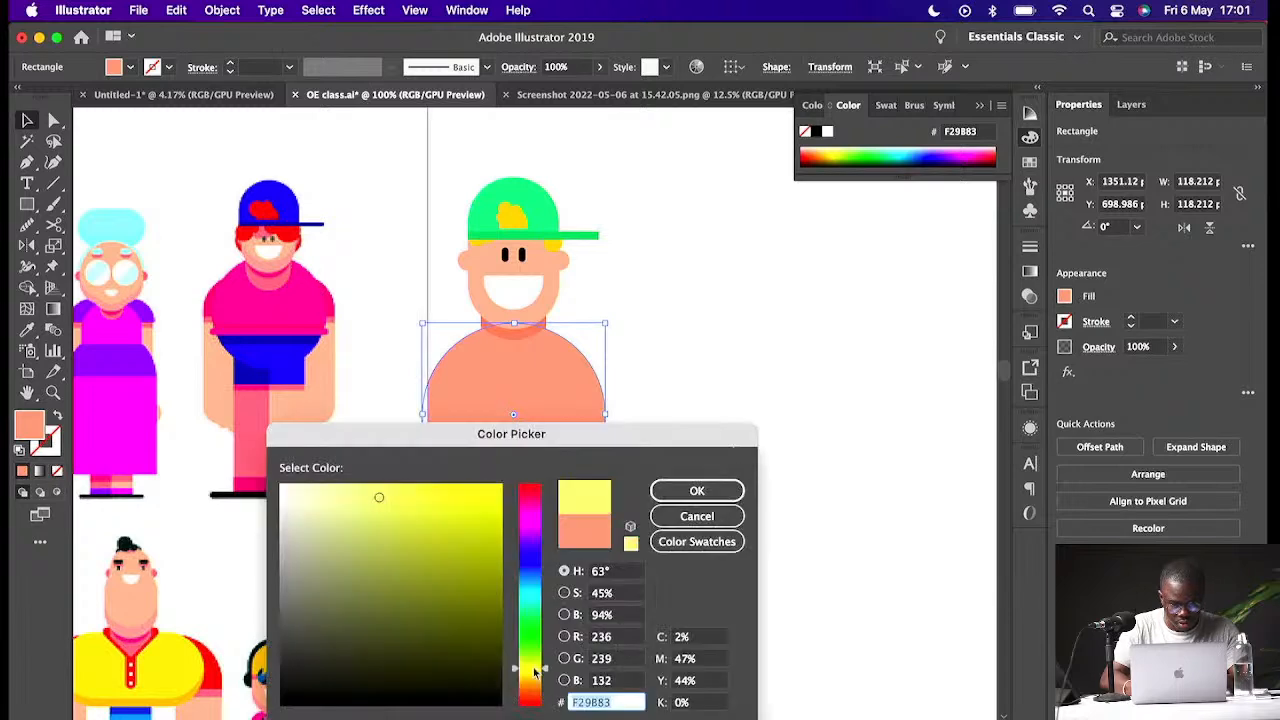
mouse_move(534, 672)
mouse_down()
mouse_move(538, 640)
mouse_move(547, 716)
mouse_up()
click(477, 509)
drag(477, 509, 477, 497)
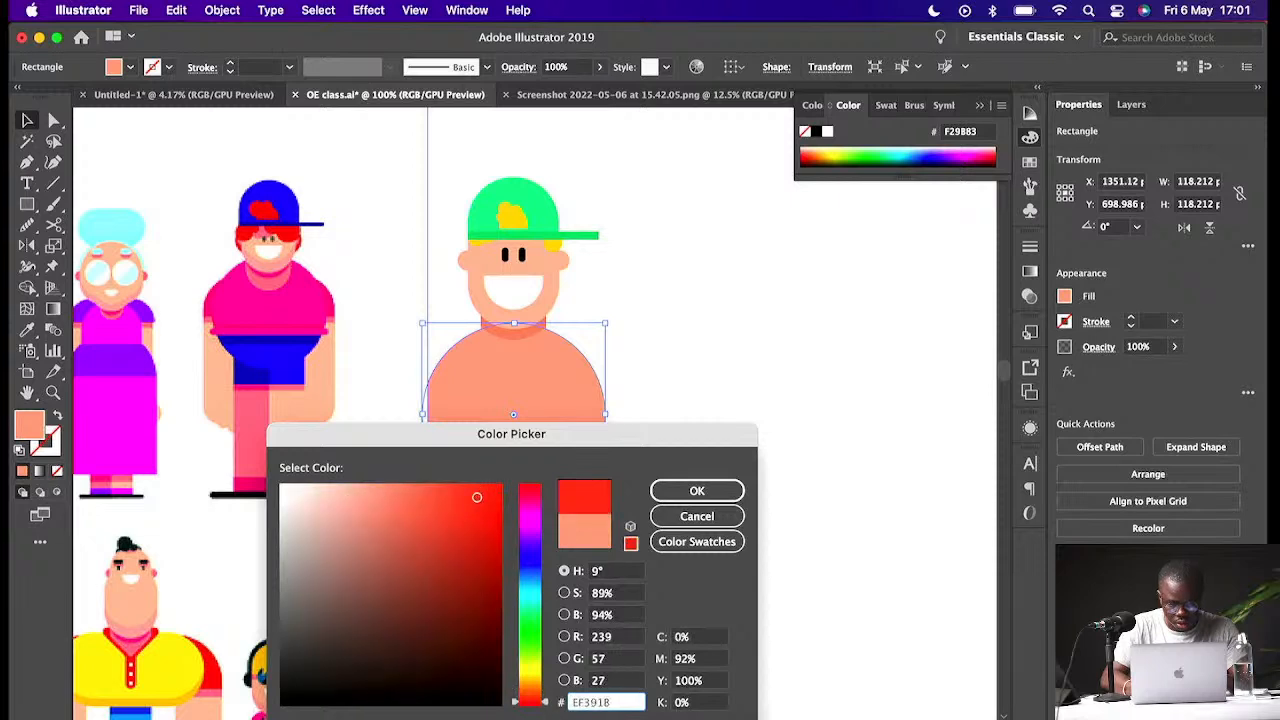
key(Return)
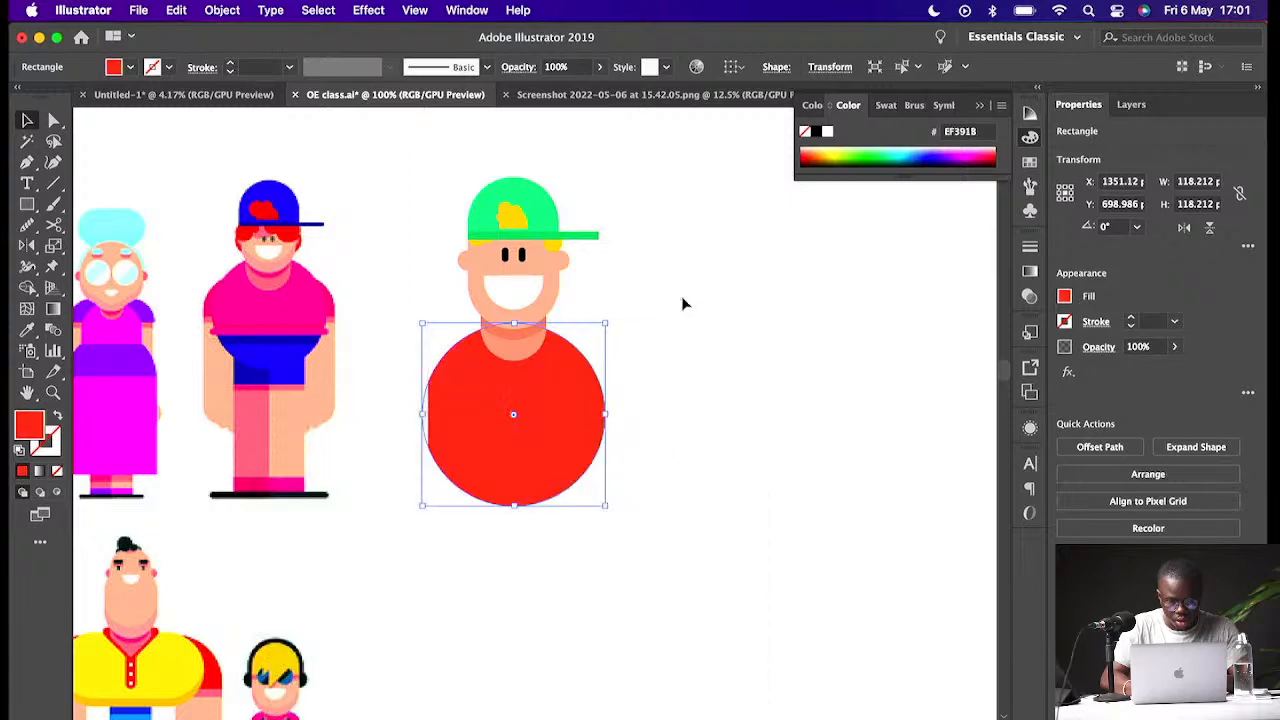
- Move the whole new character, head and body together, further right
drag(678, 200, 455, 518)
drag(523, 463, 706, 452)
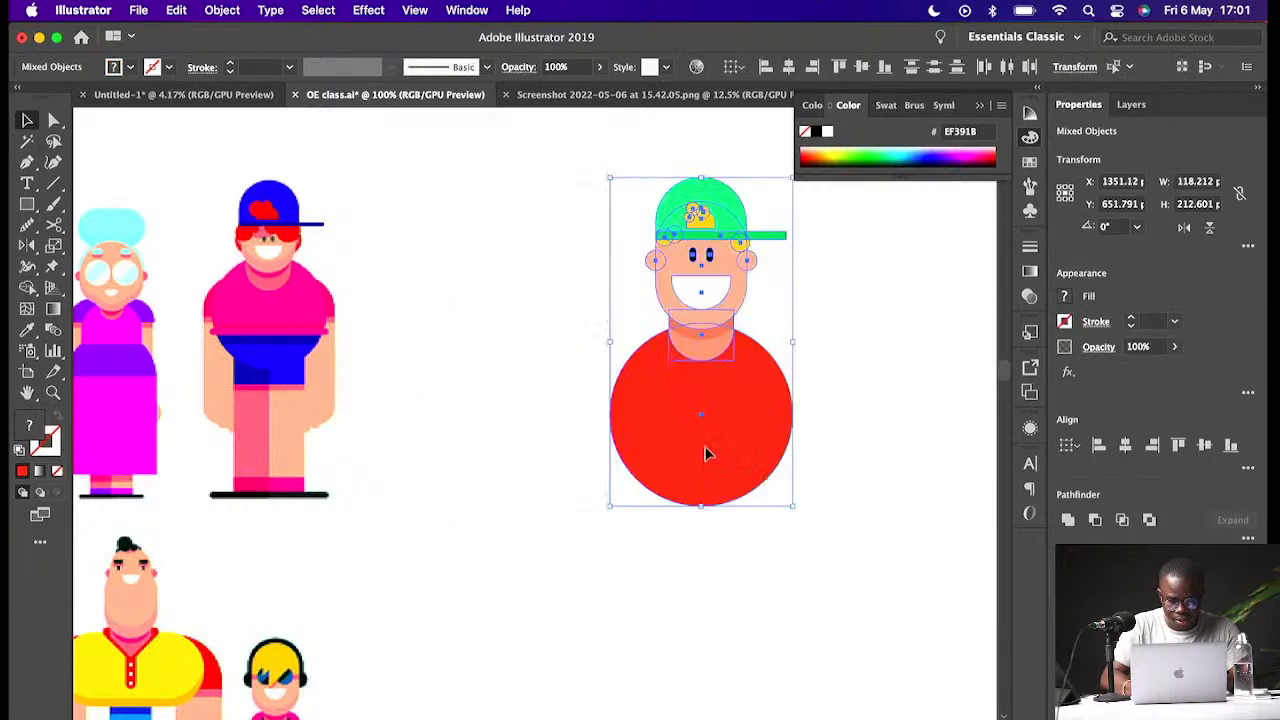
click(797, 404)
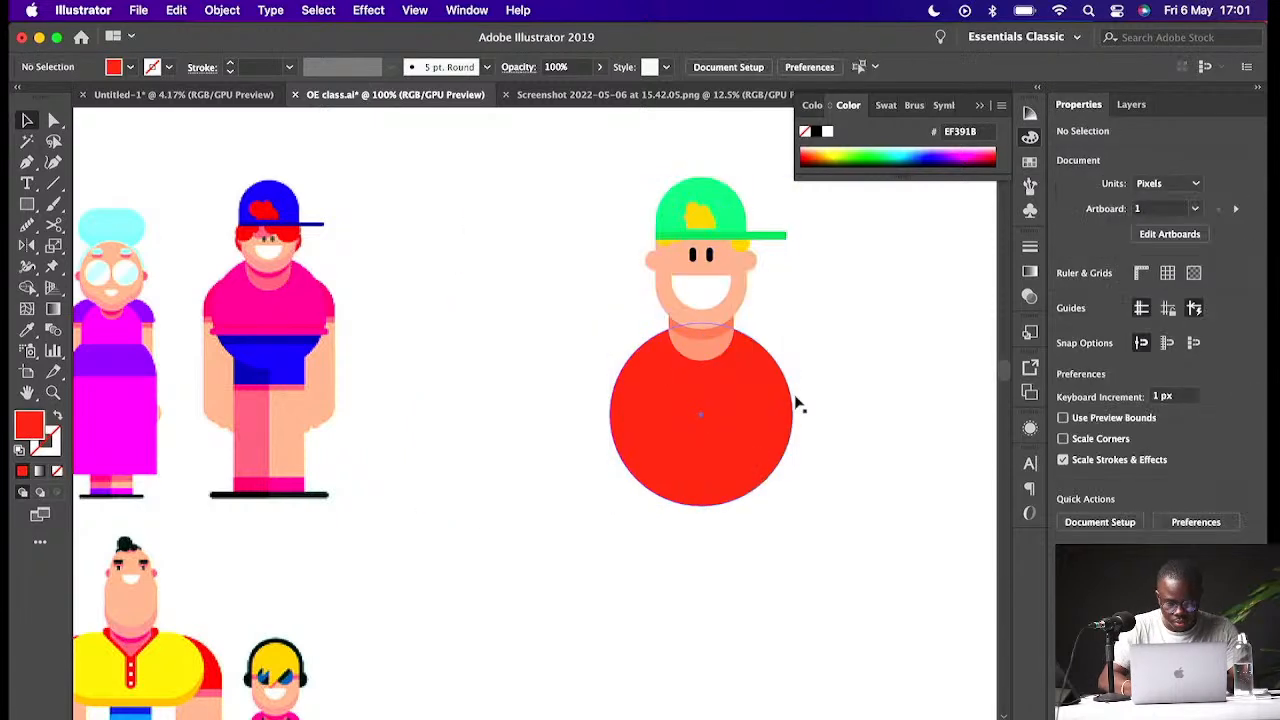
click(701, 495)
drag(701, 505, 703, 543)
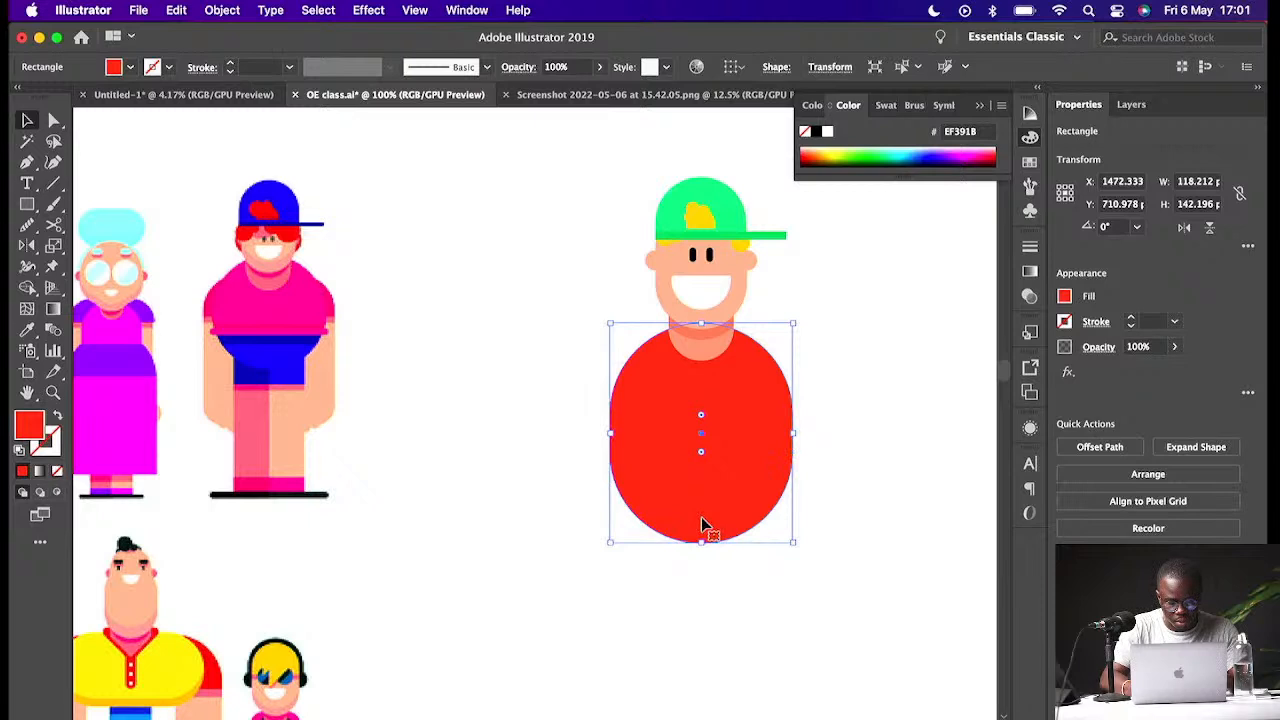
key(cmd+z)
- Enlarge the red body circle to about 147 px and reposition it under the neck
drag(795, 505, 840, 550)
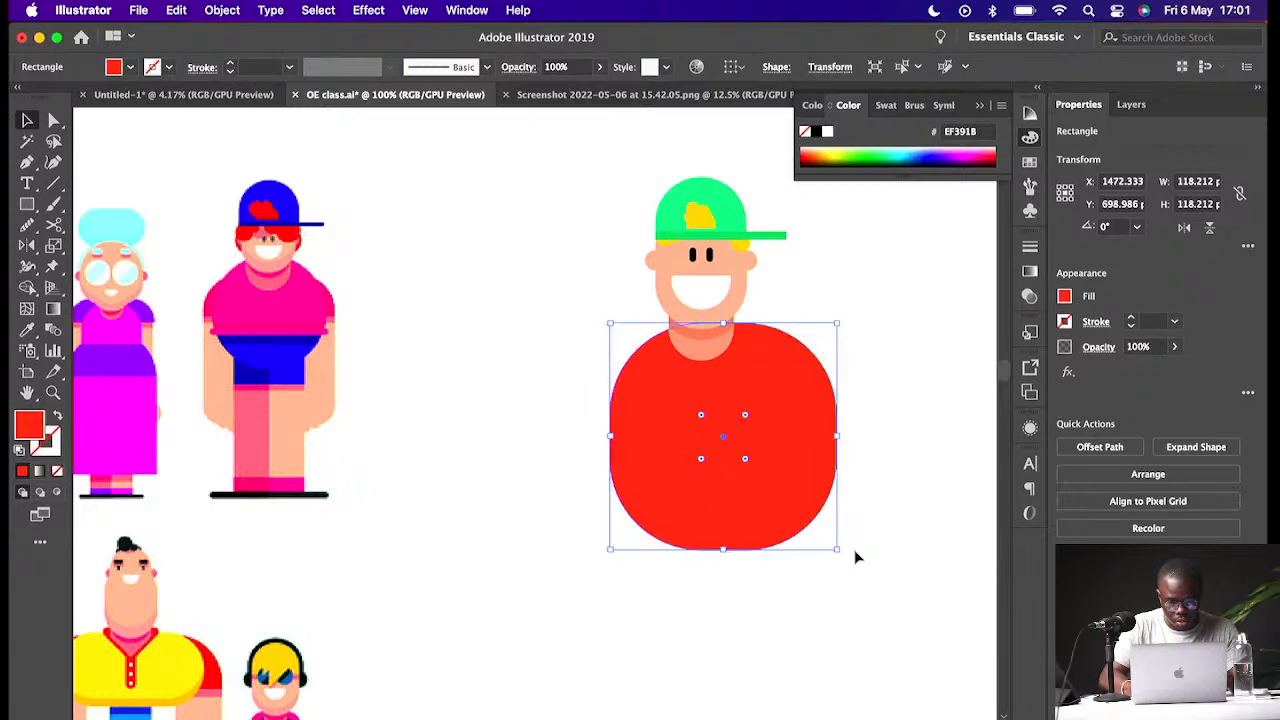
drag(771, 482, 757, 486)
drag(728, 420, 623, 548)
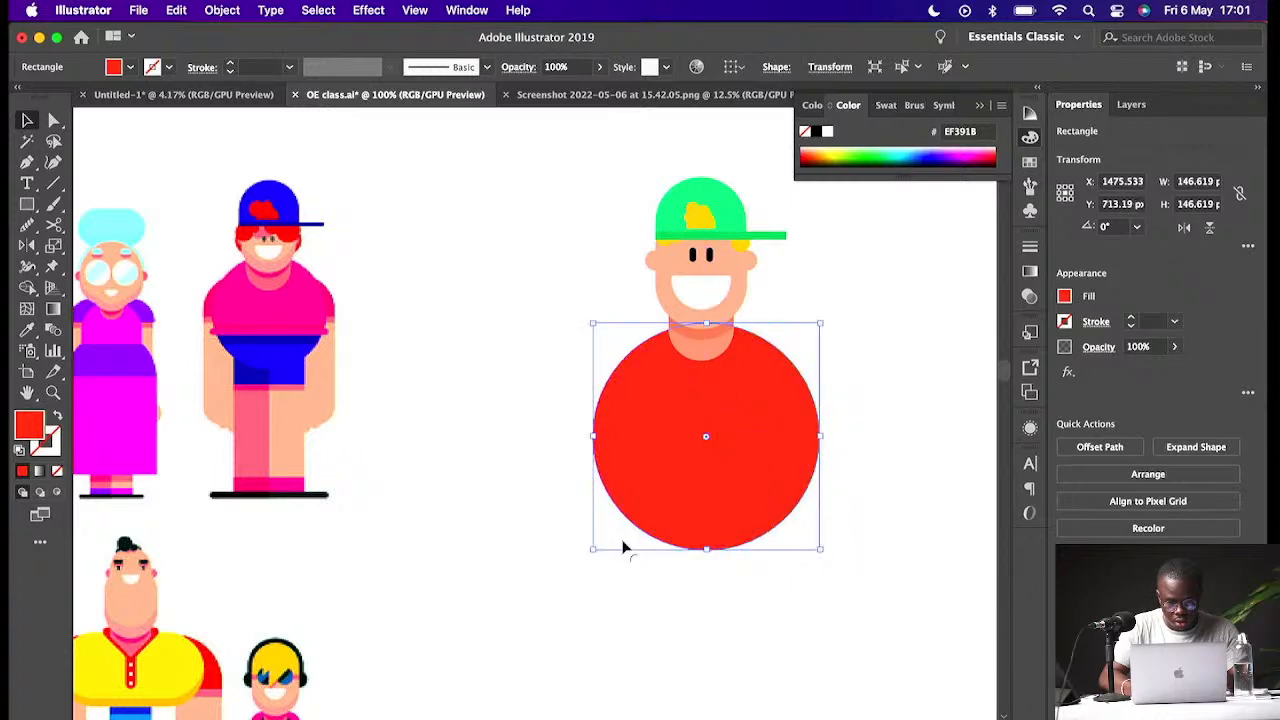
click(875, 450)
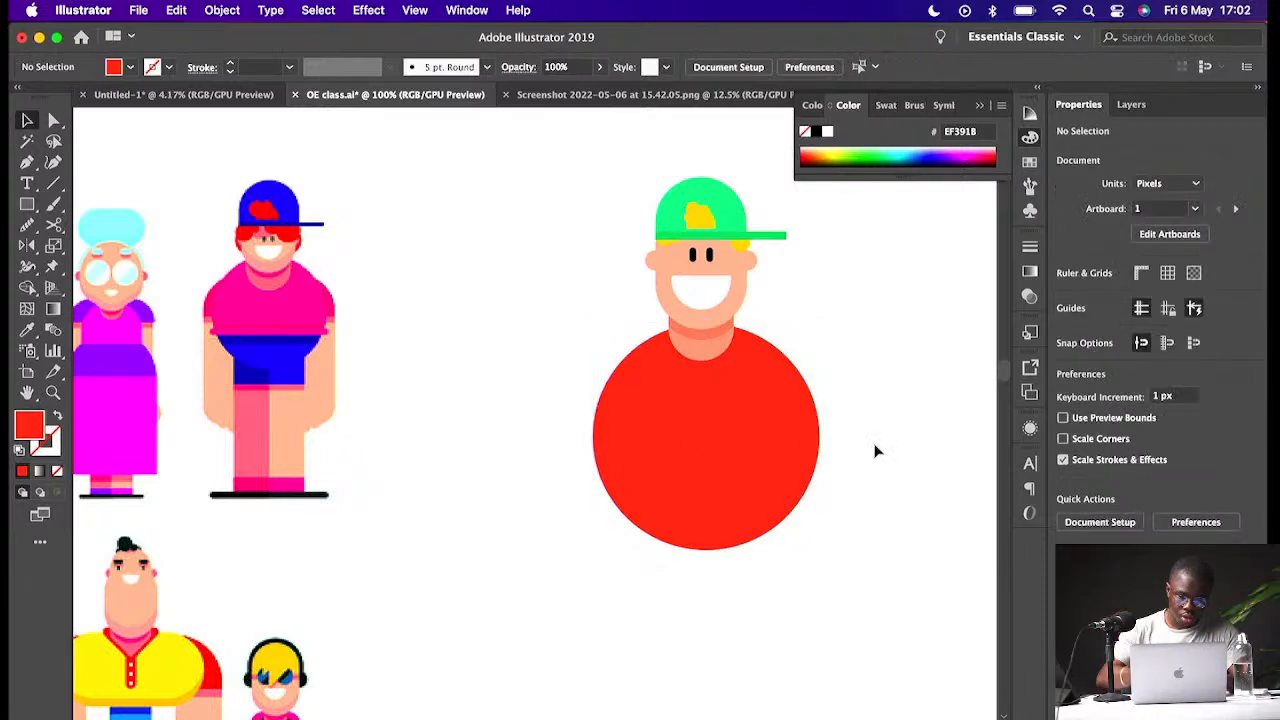
- Centre the body circle horizontally with the neck
click(808, 446)
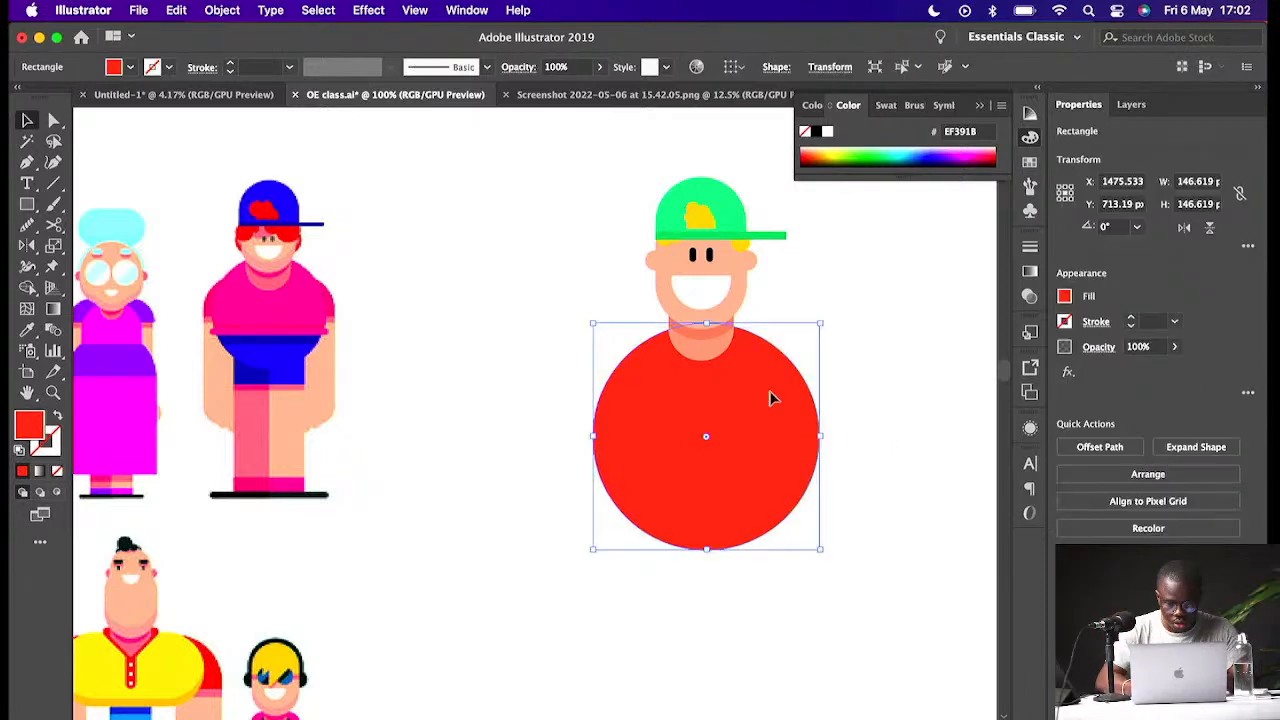
drag(770, 398, 762, 395)
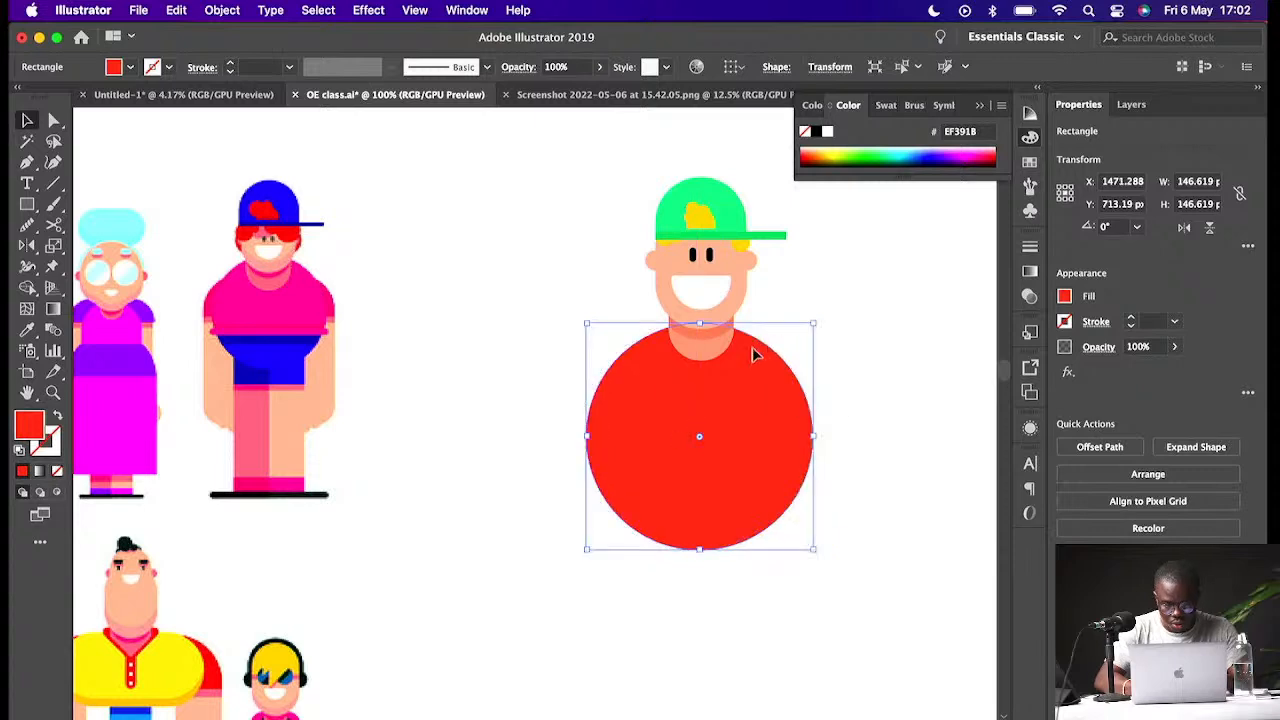
shift+click(714, 358)
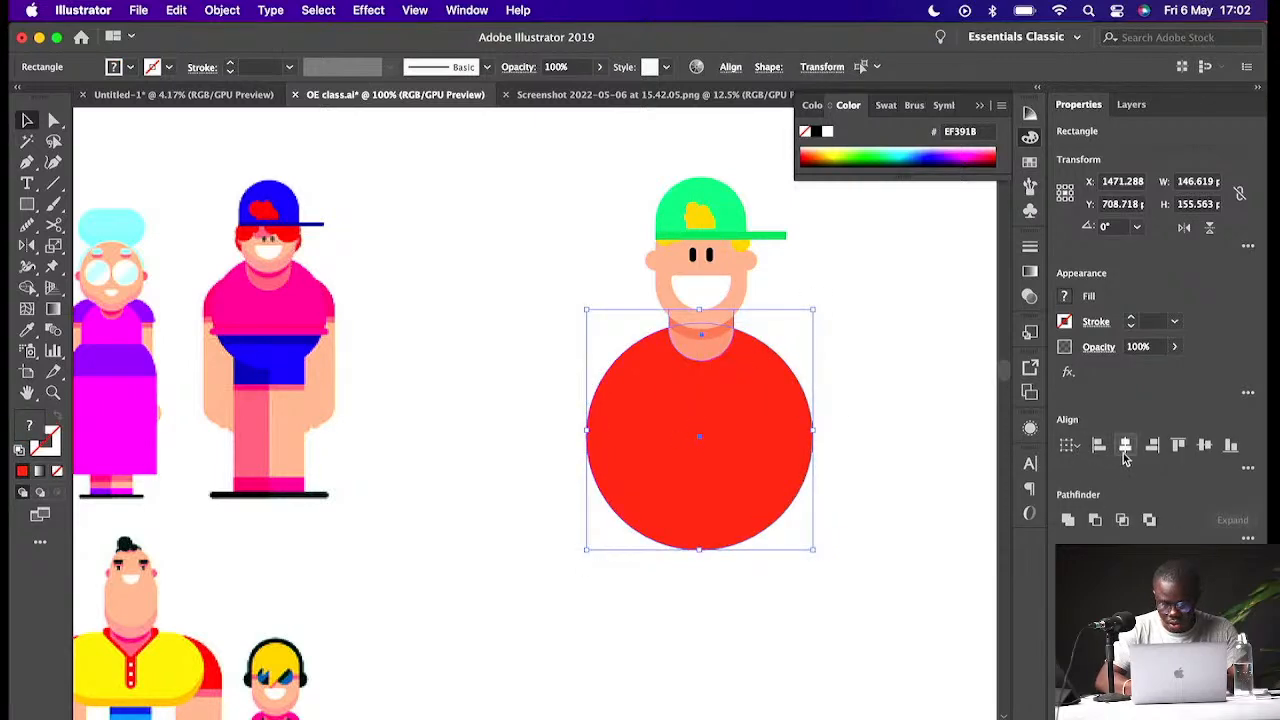
click(1127, 454)
click(865, 394)
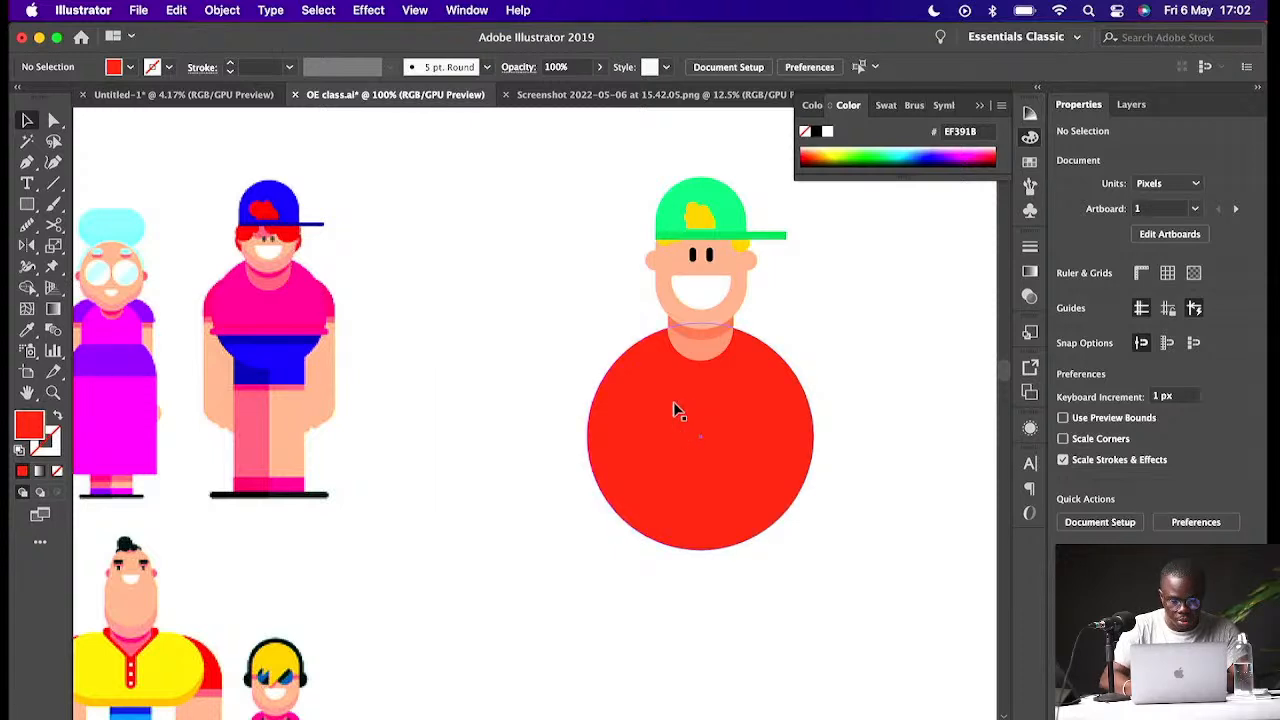
- Draw a red rectangle about 163 × 35 px across the top of the body for the shoulders
key(m)
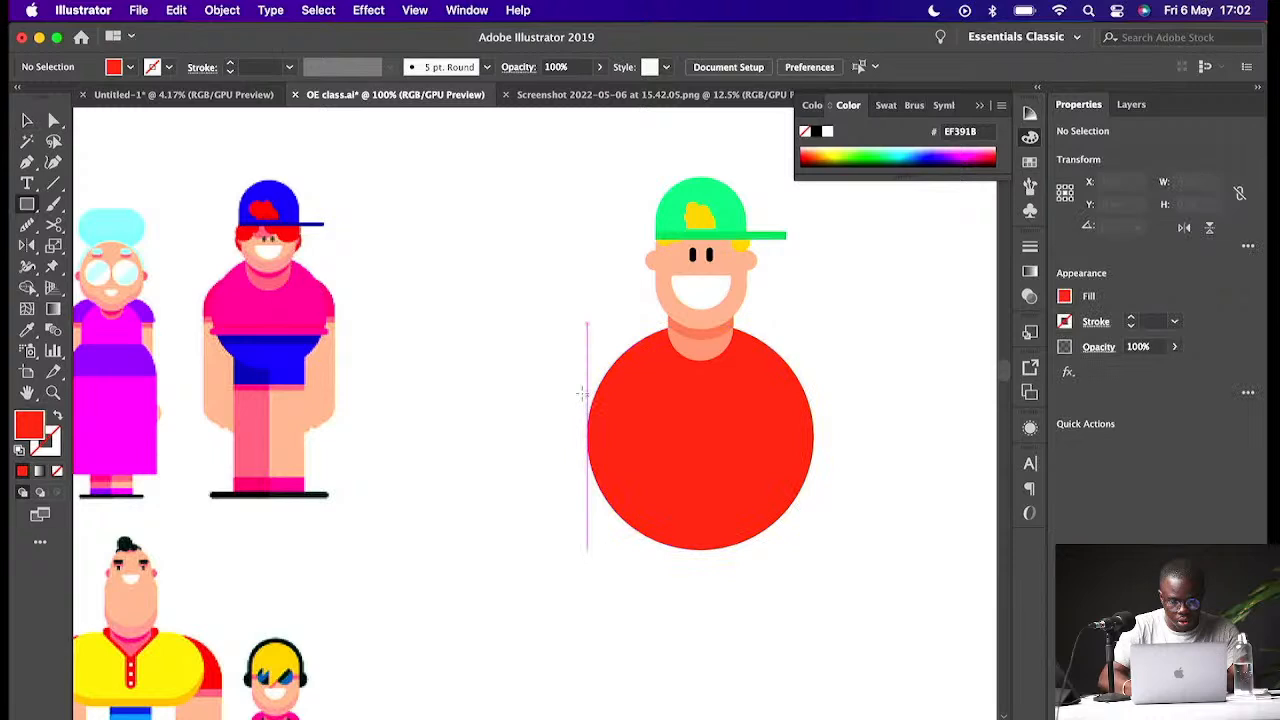
drag(573, 361, 824, 413)
key(v)
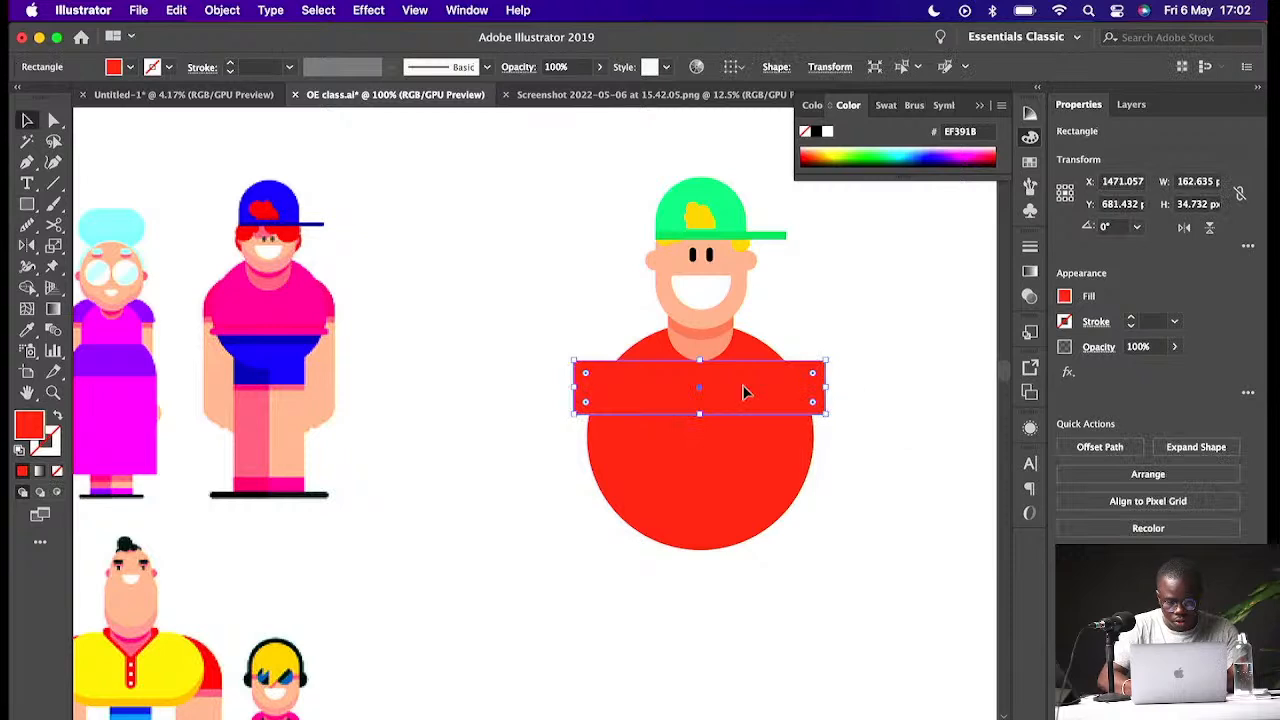
key(Right)
key(Right)
key(Right)
key(Right)
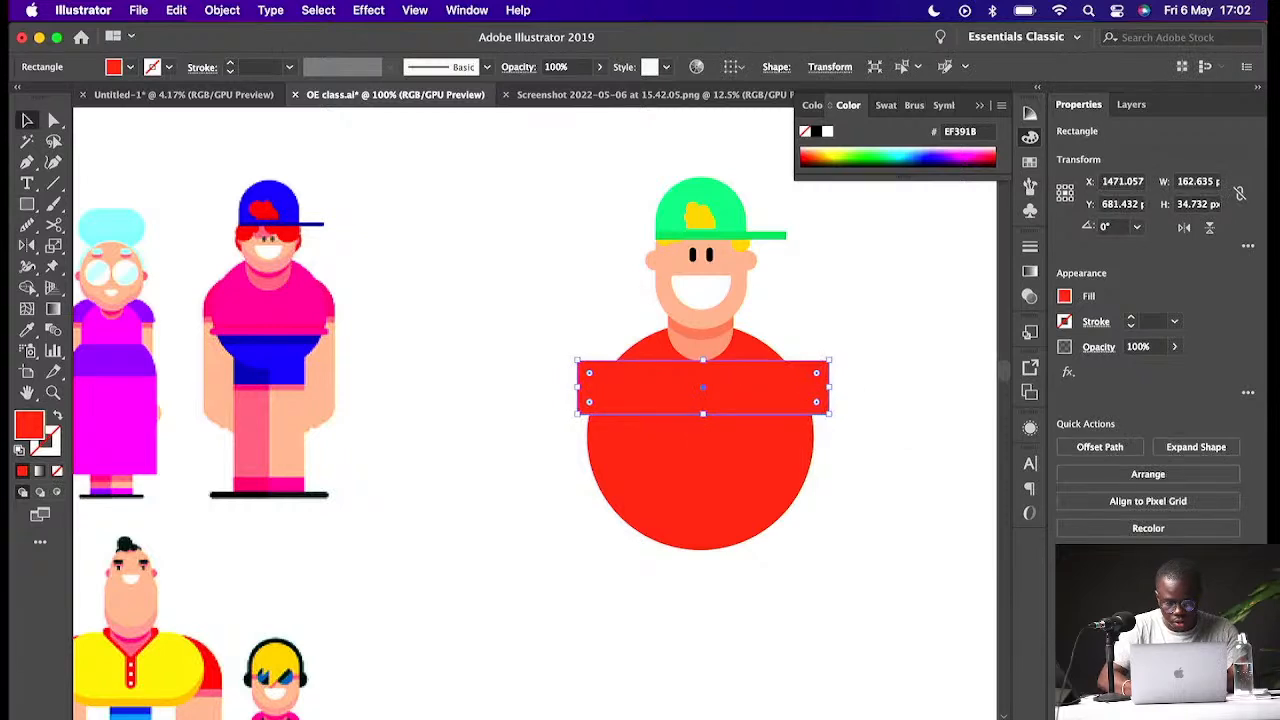
- Centre the shoulder rectangle horizontally on the body circle
shift+click(732, 466)
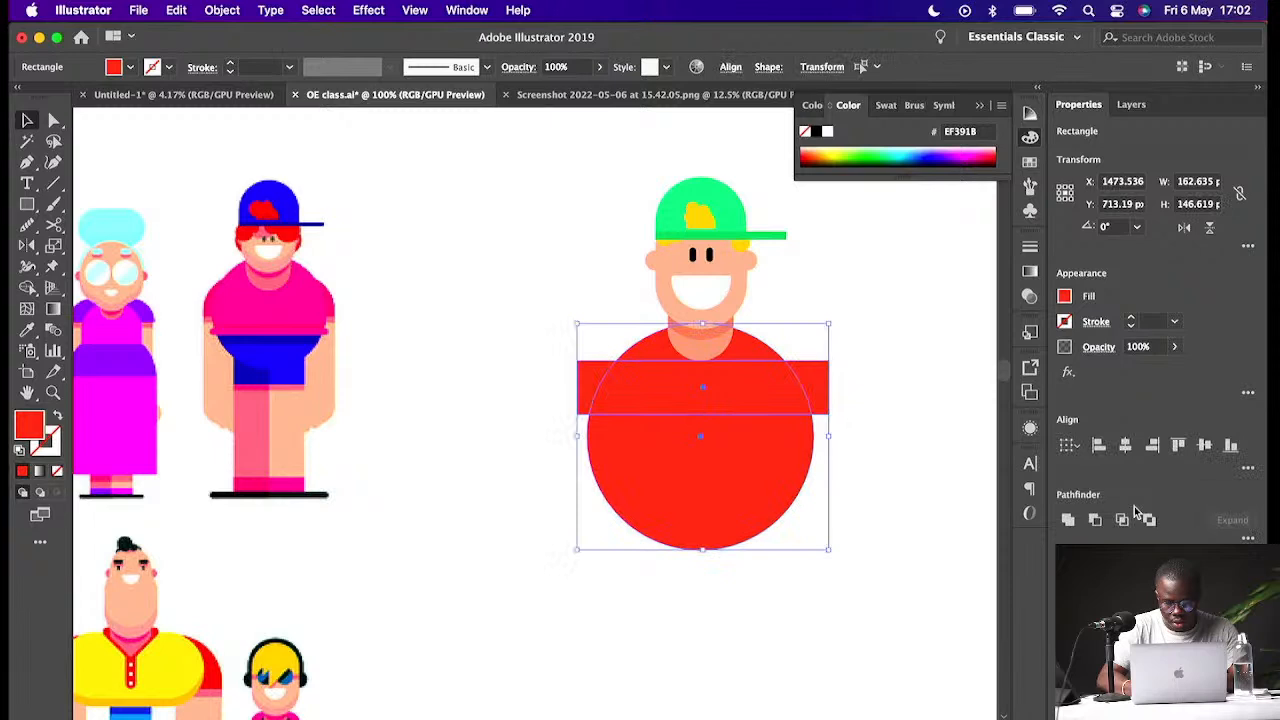
click(1125, 445)
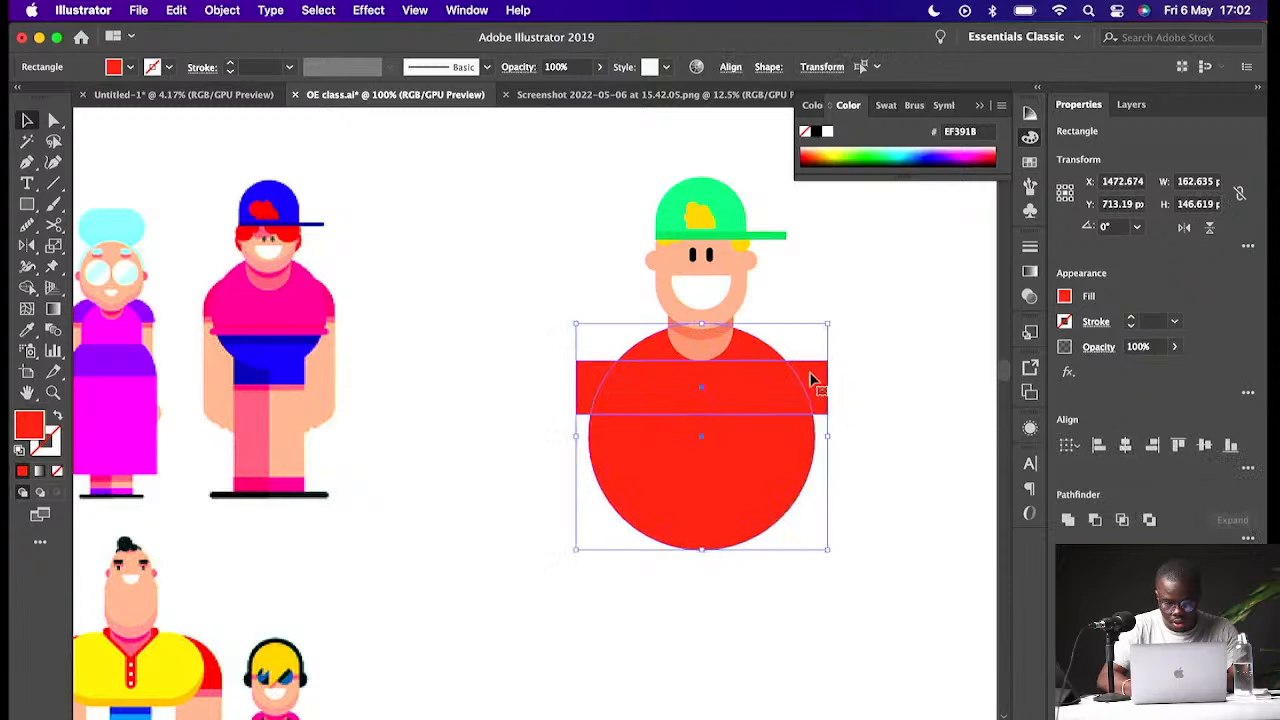
shift+click(701, 338)
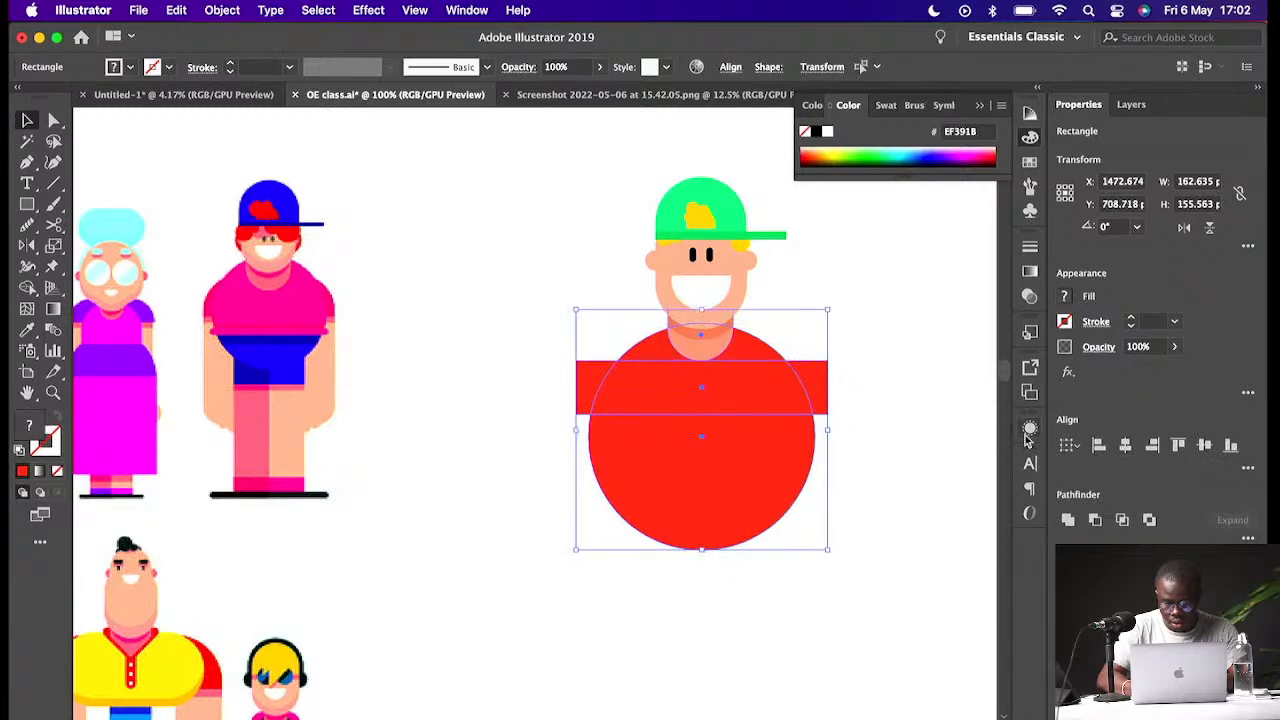
click(900, 390)
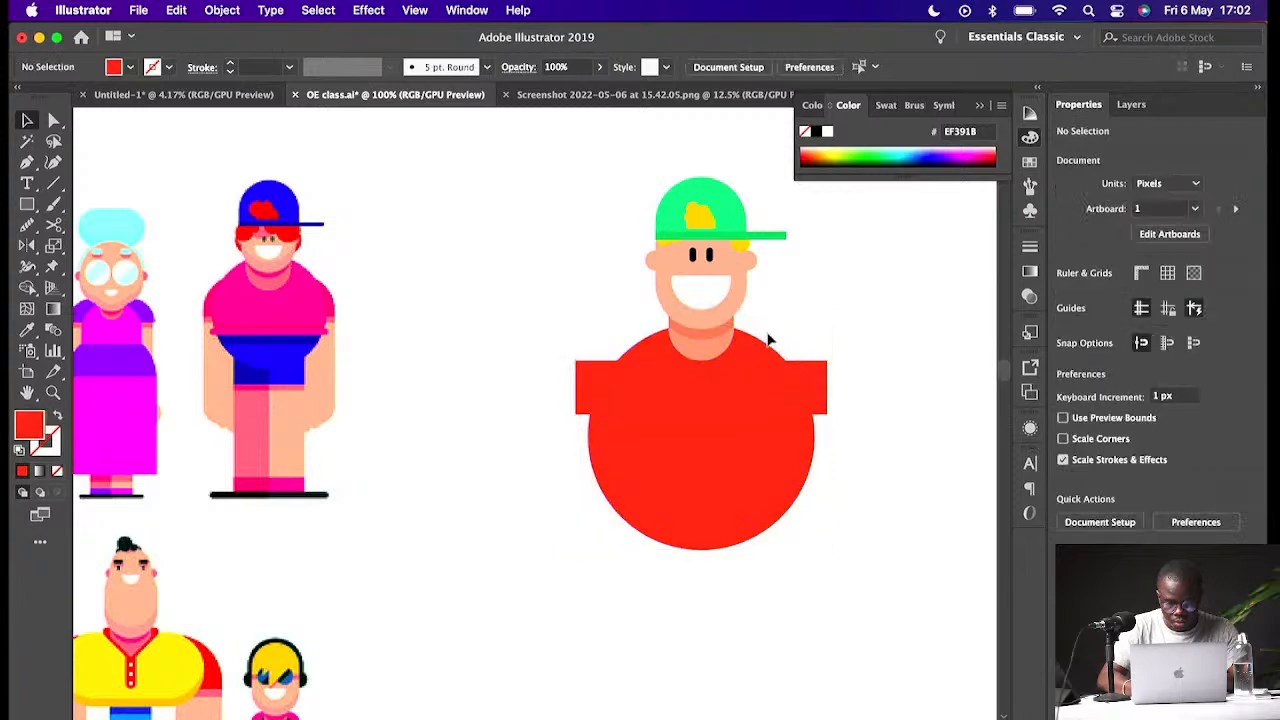
- Round the top corners of the shoulder rectangle
click(805, 378)
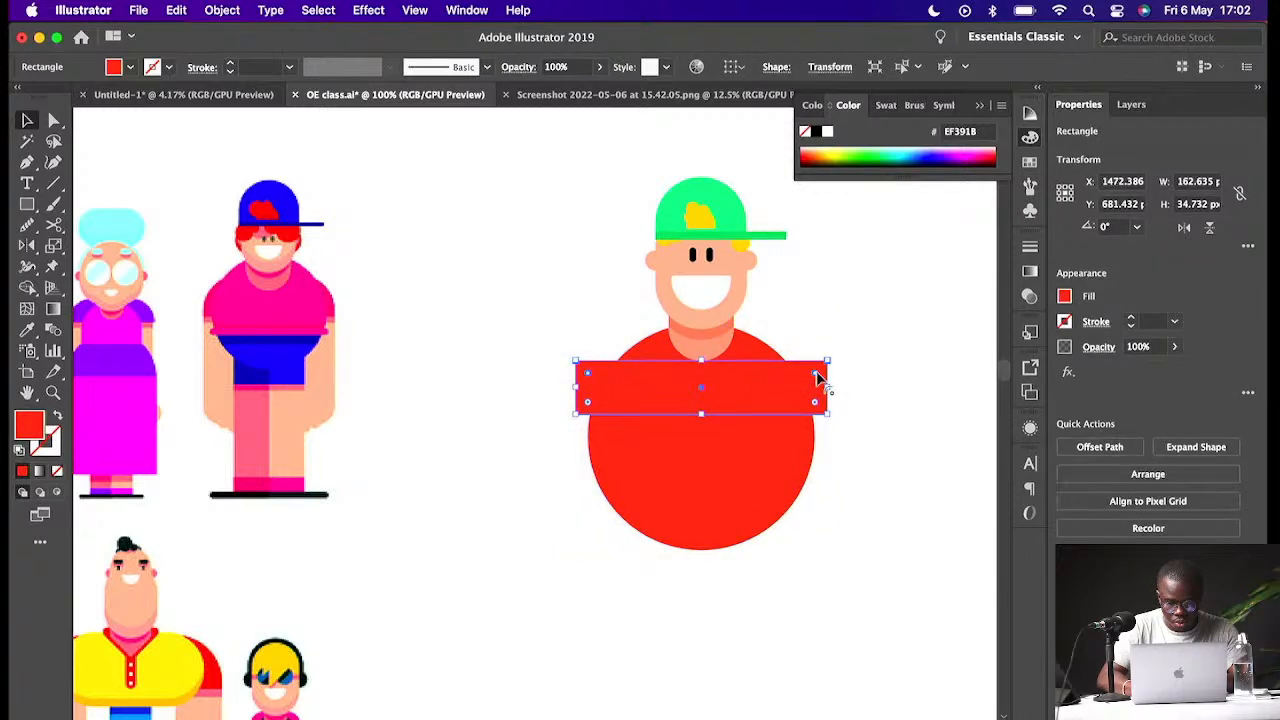
drag(817, 376, 807, 437)
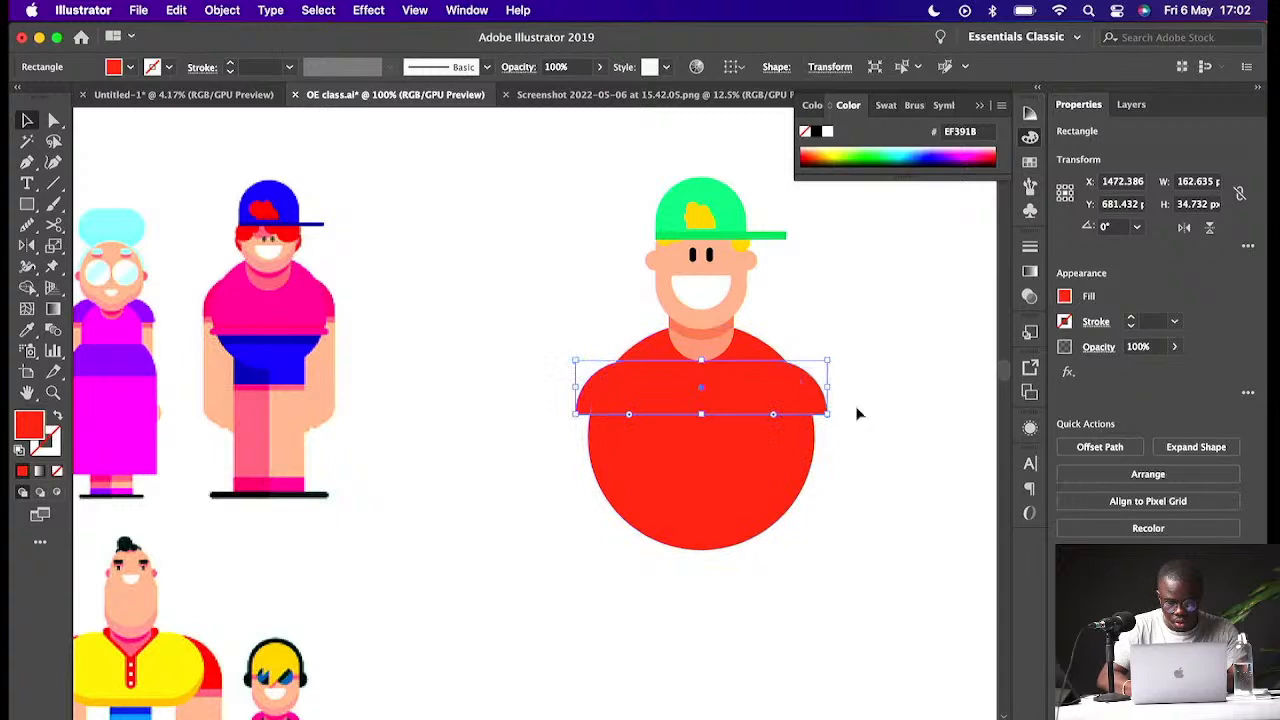
click(865, 339)
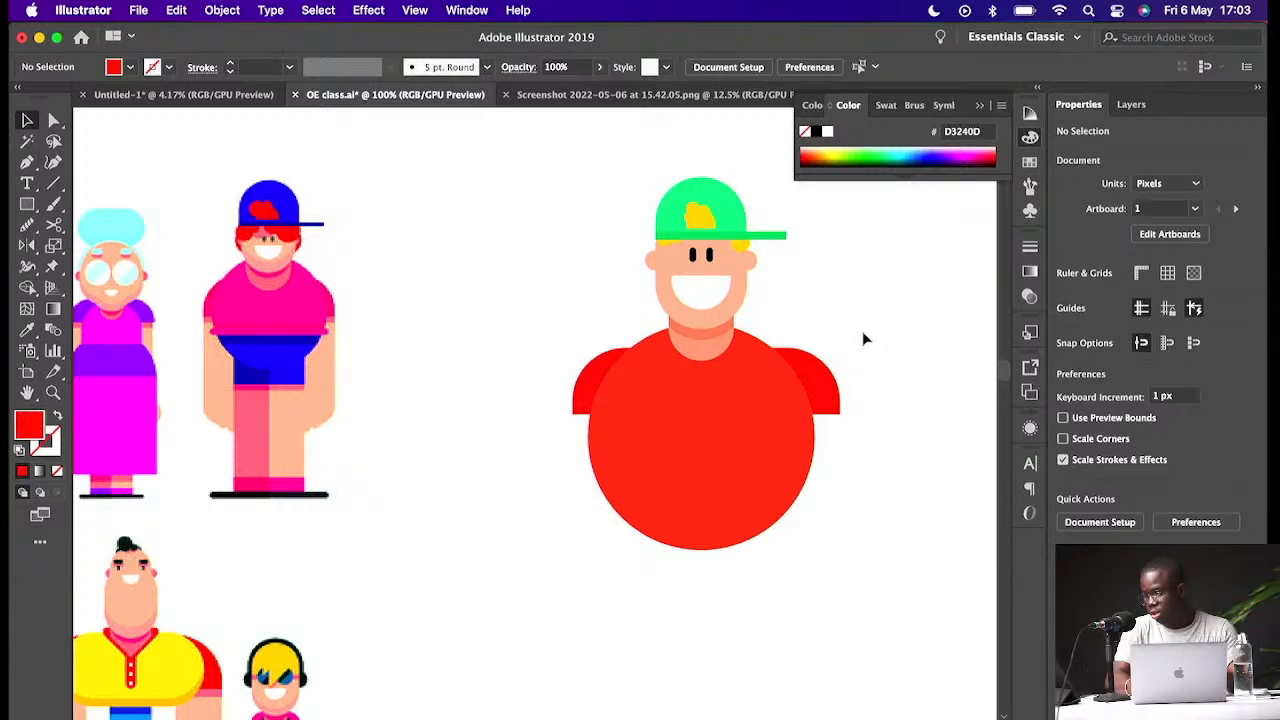
click(826, 391)
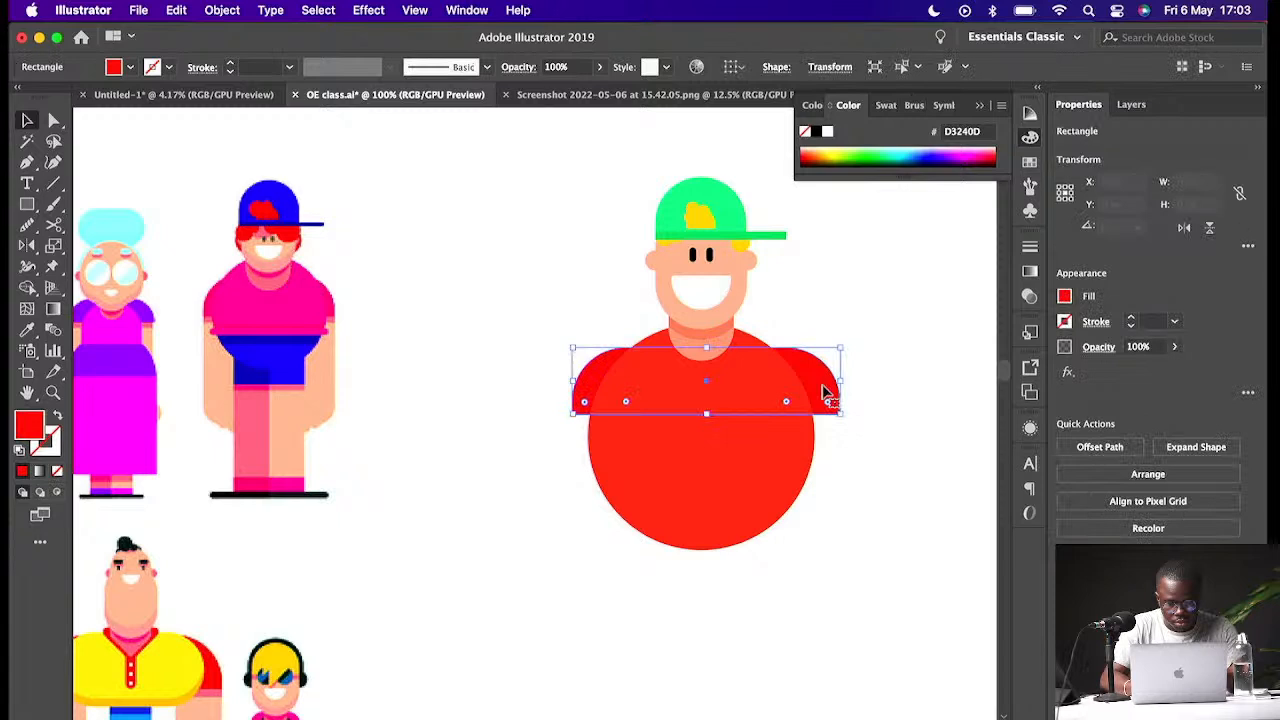
- Widen the shoulder rectangle to about 186 px so it extends past both sides of the body circle
drag(840, 380, 829, 381)
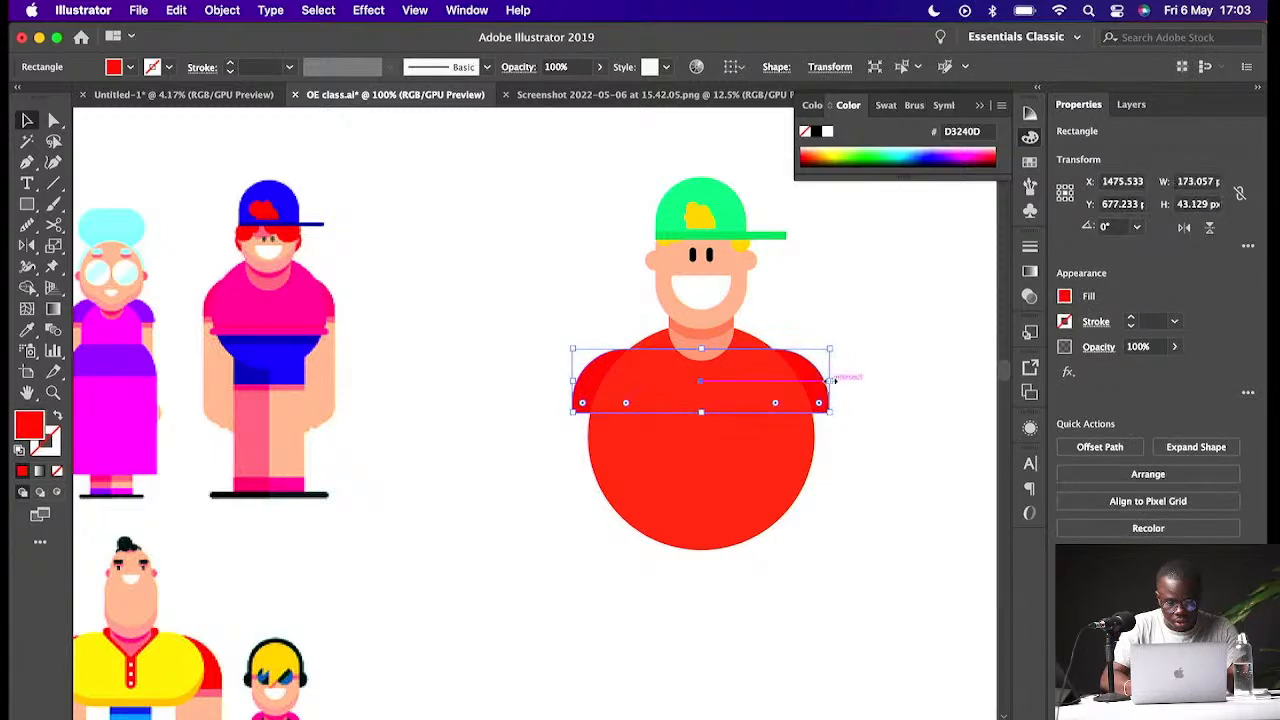
drag(701, 349, 704, 341)
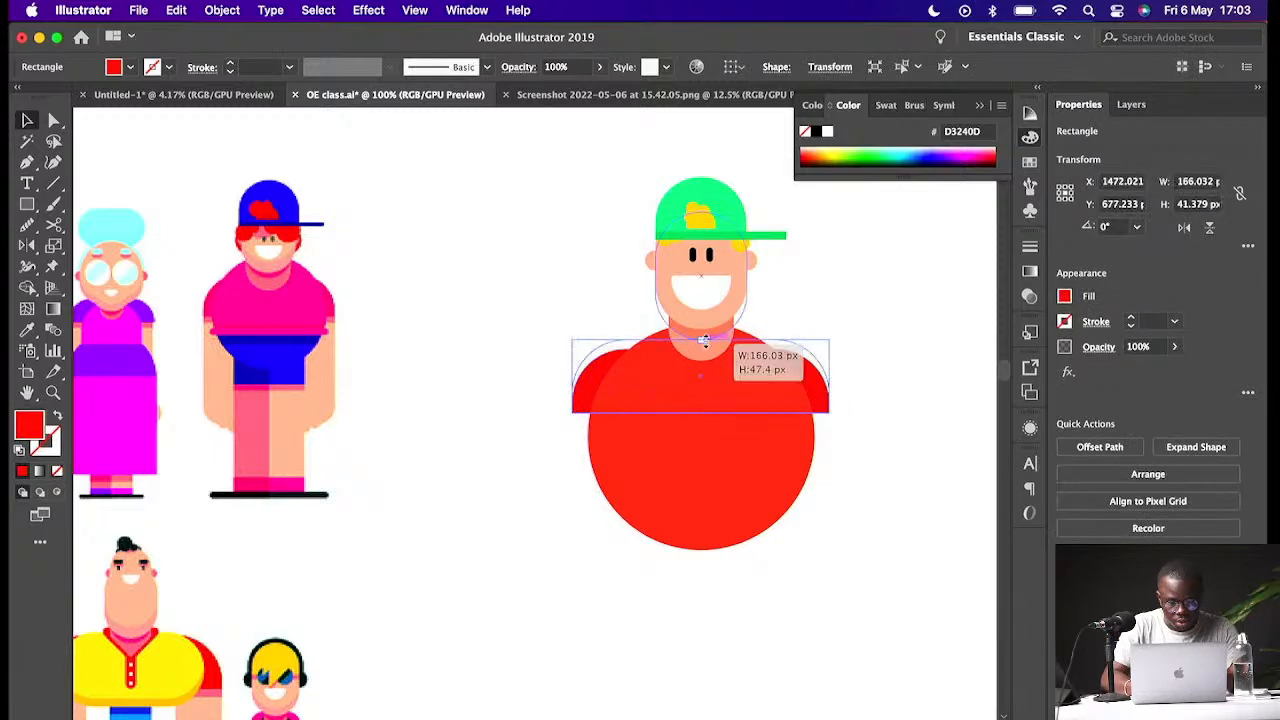
click(791, 321)
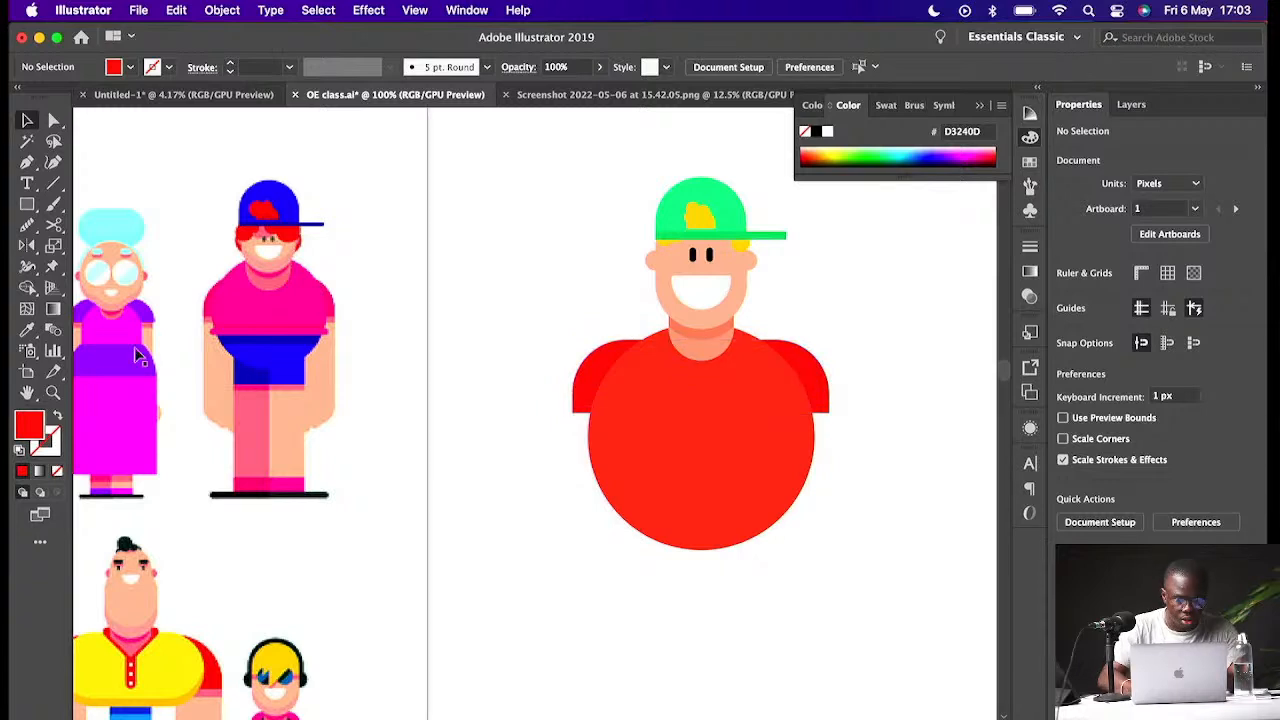
- Draw a thin waistband rectangle about 151 × 8 px across the lower part of the body circle
key(m)
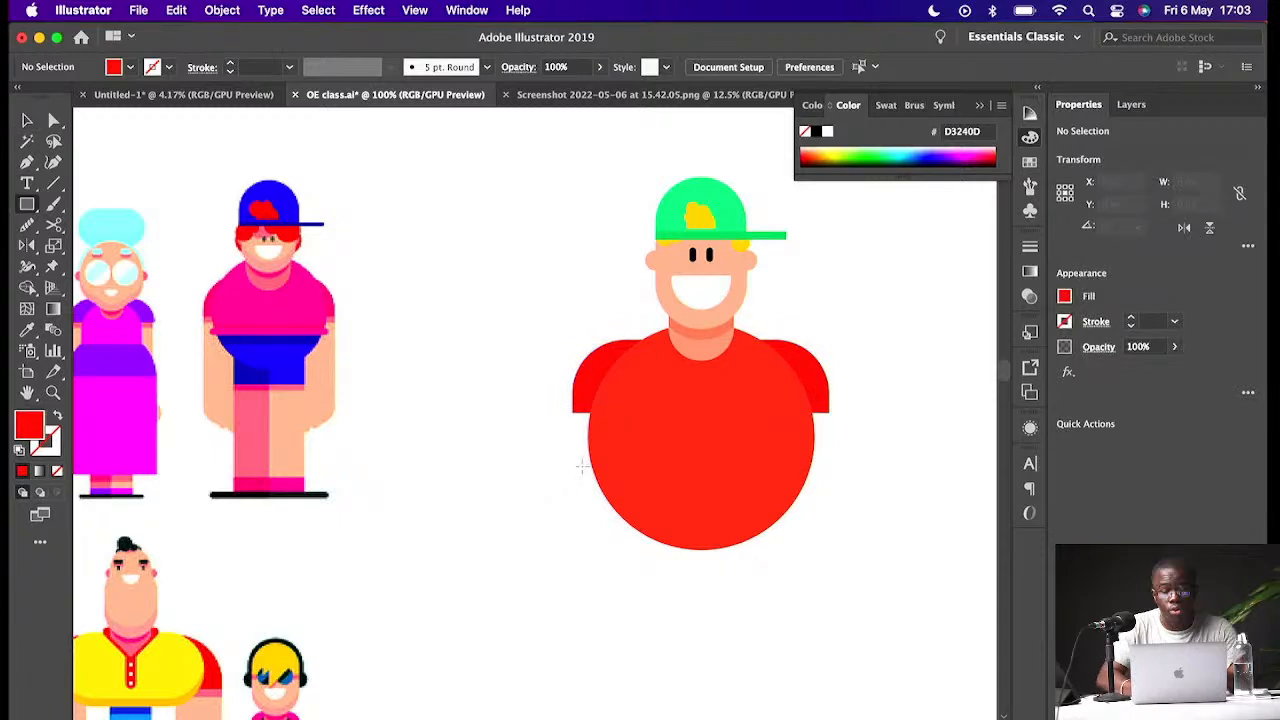
drag(581, 466, 816, 472)
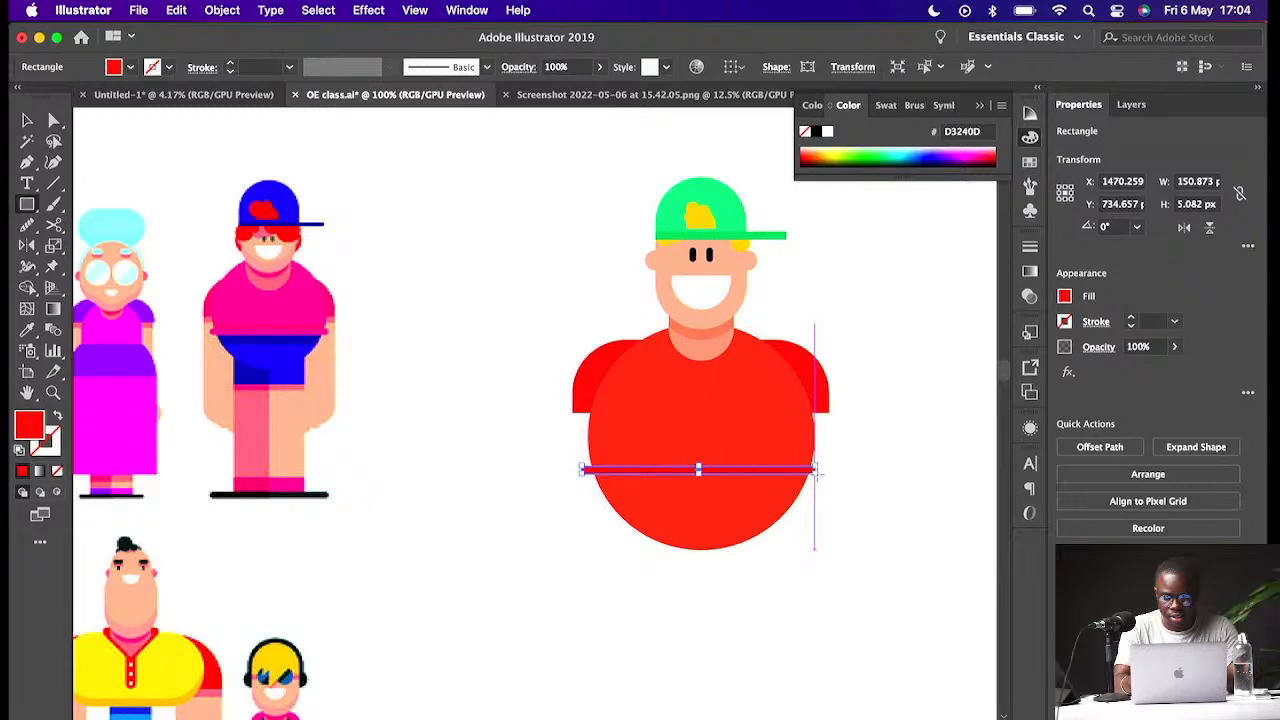
key(super+equal)
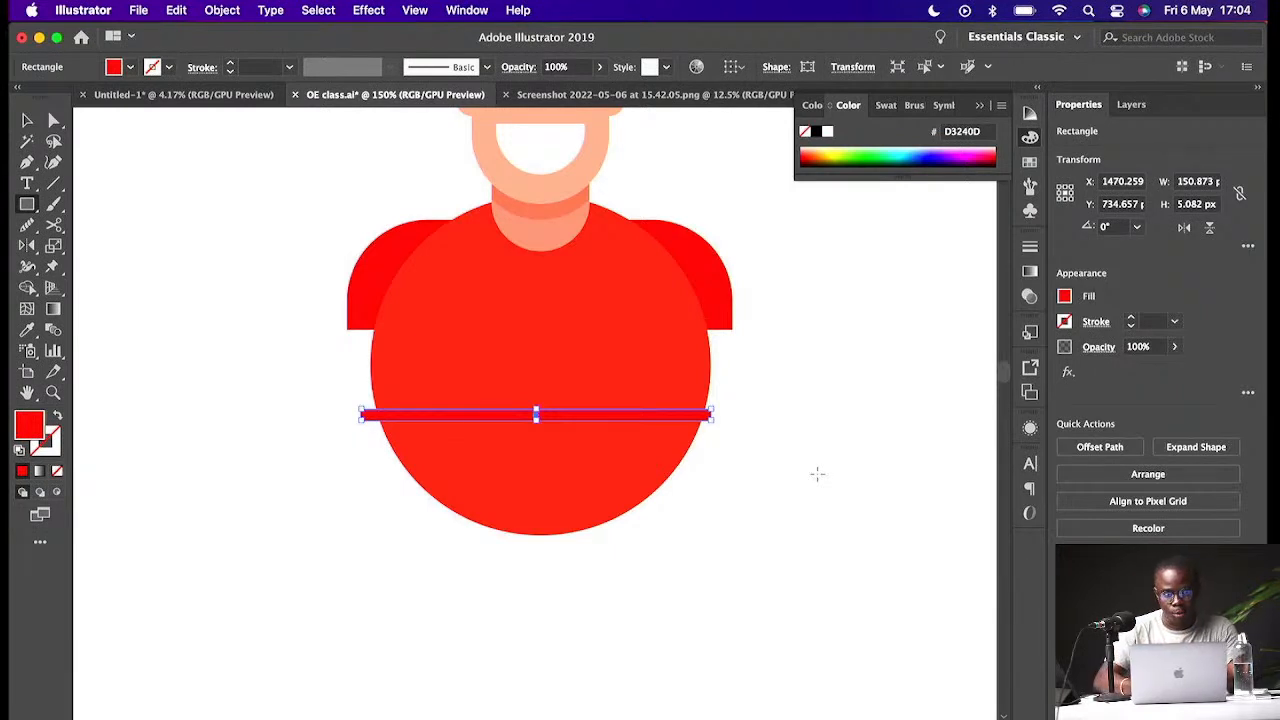
key(v)
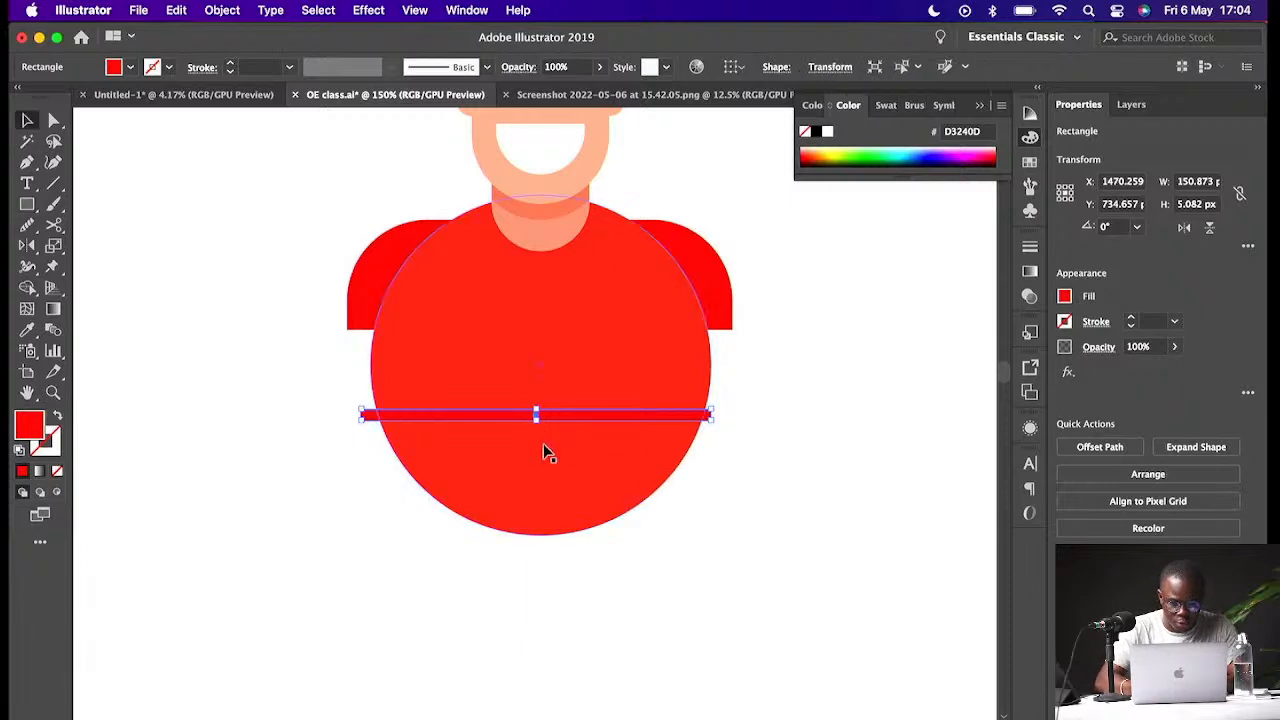
drag(536, 413, 539, 429)
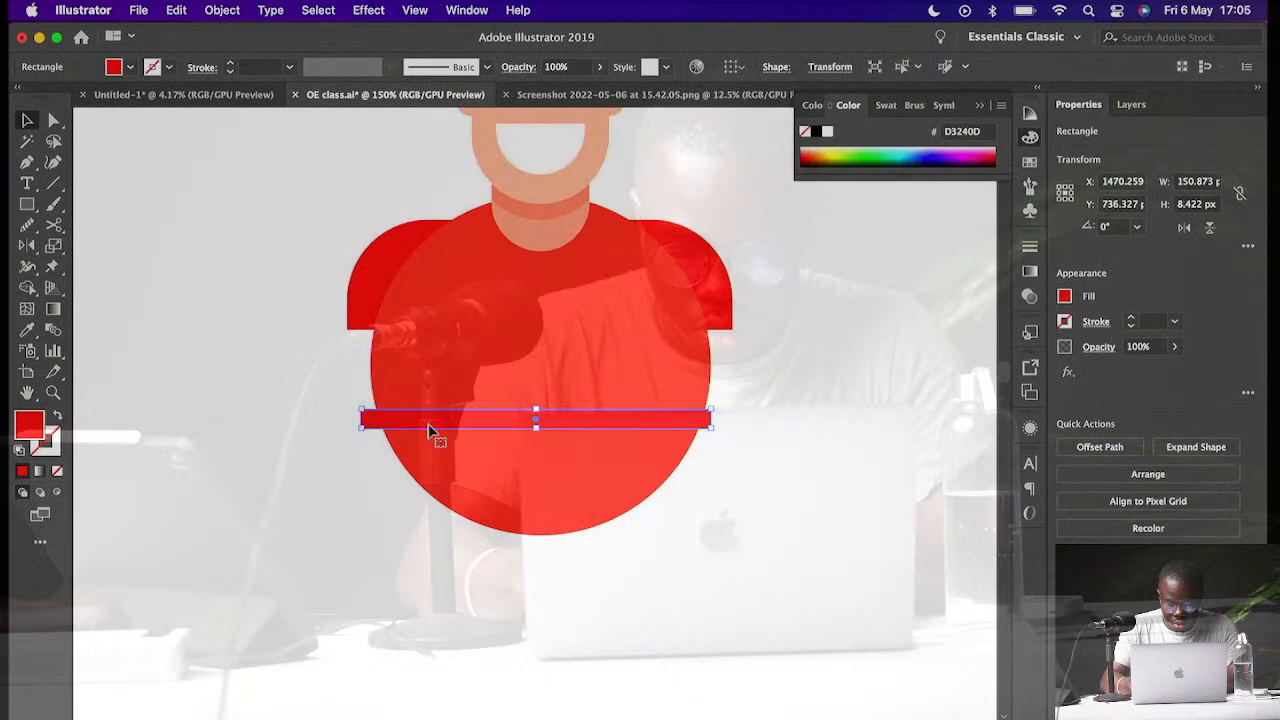
- Fully round the waistband's corners and nudge it slightly lower on the body
key(super+equal)
key(super+equal)
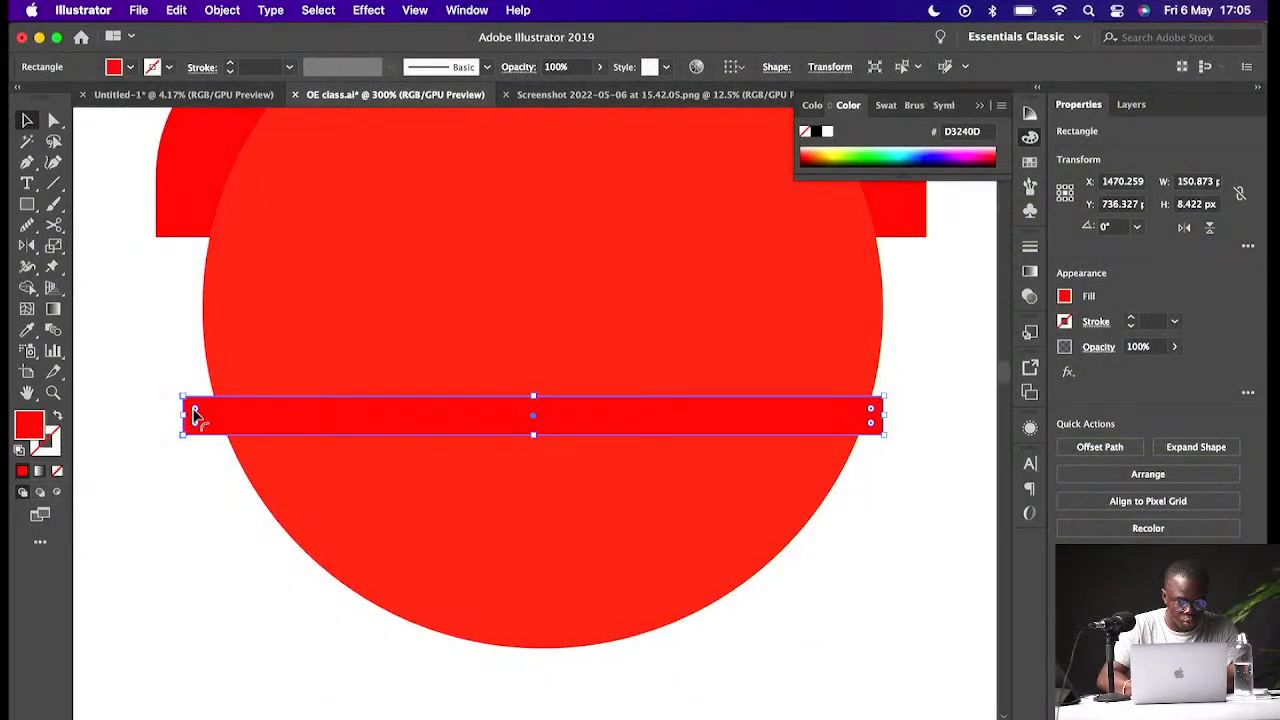
drag(195, 415, 248, 450)
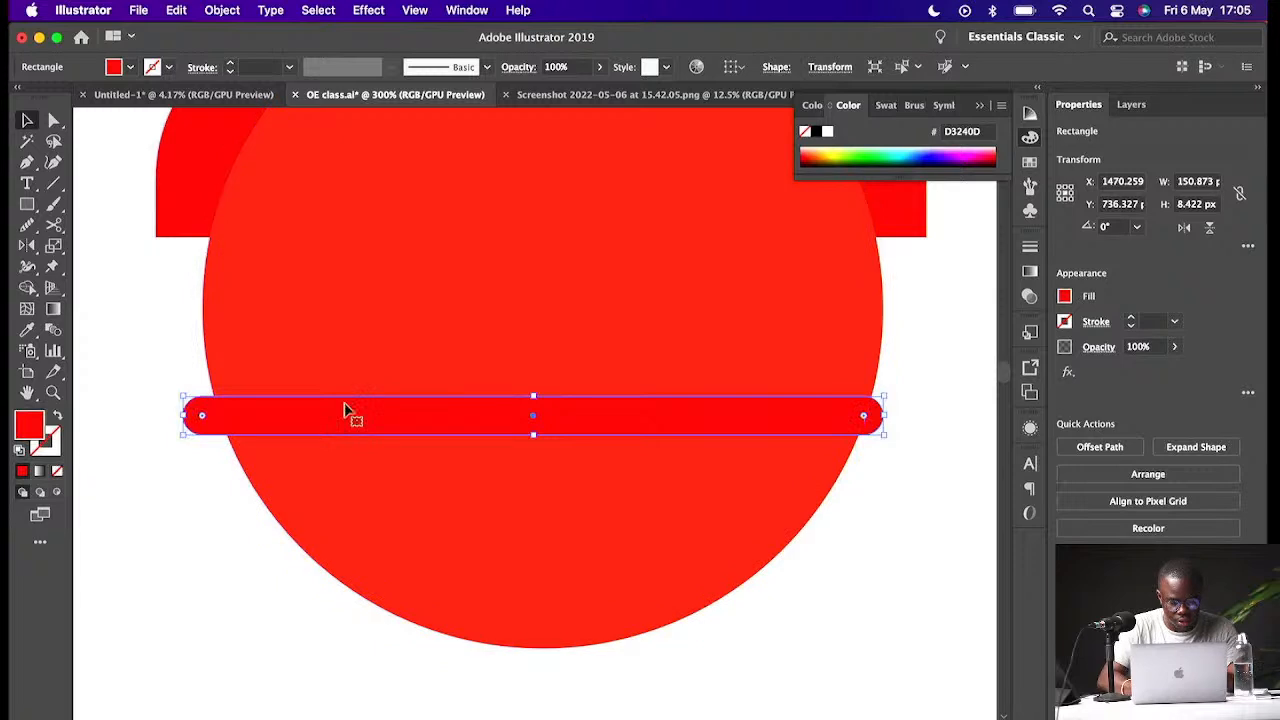
drag(344, 410, 347, 423)
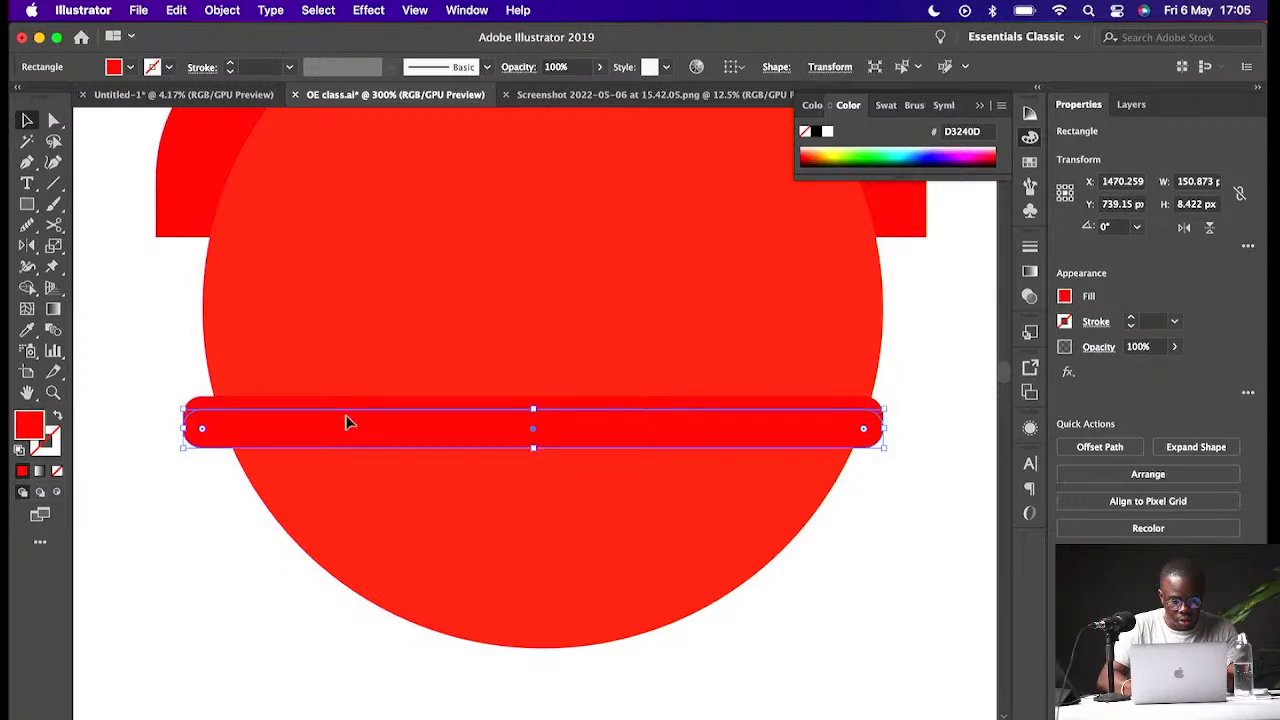
- Sample the body's red colour onto the waistband with the Eyedropper
key(i)
click(420, 357)
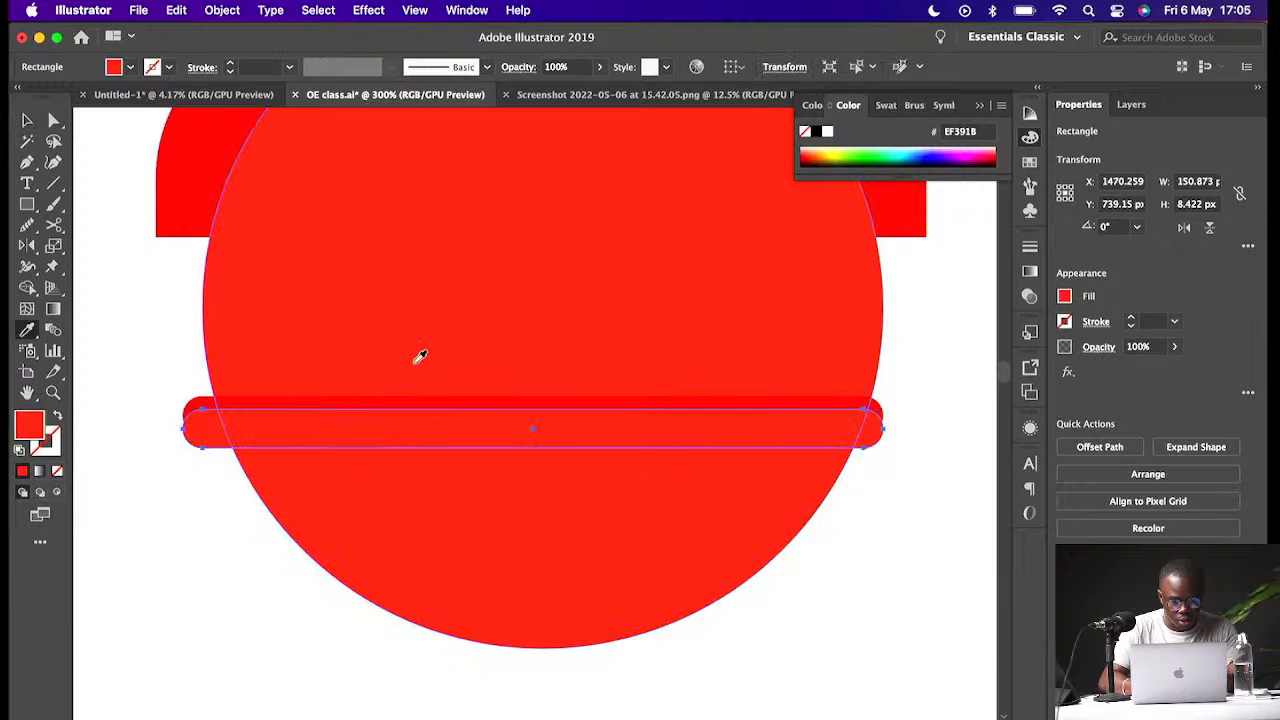
key(v)
click(891, 505)
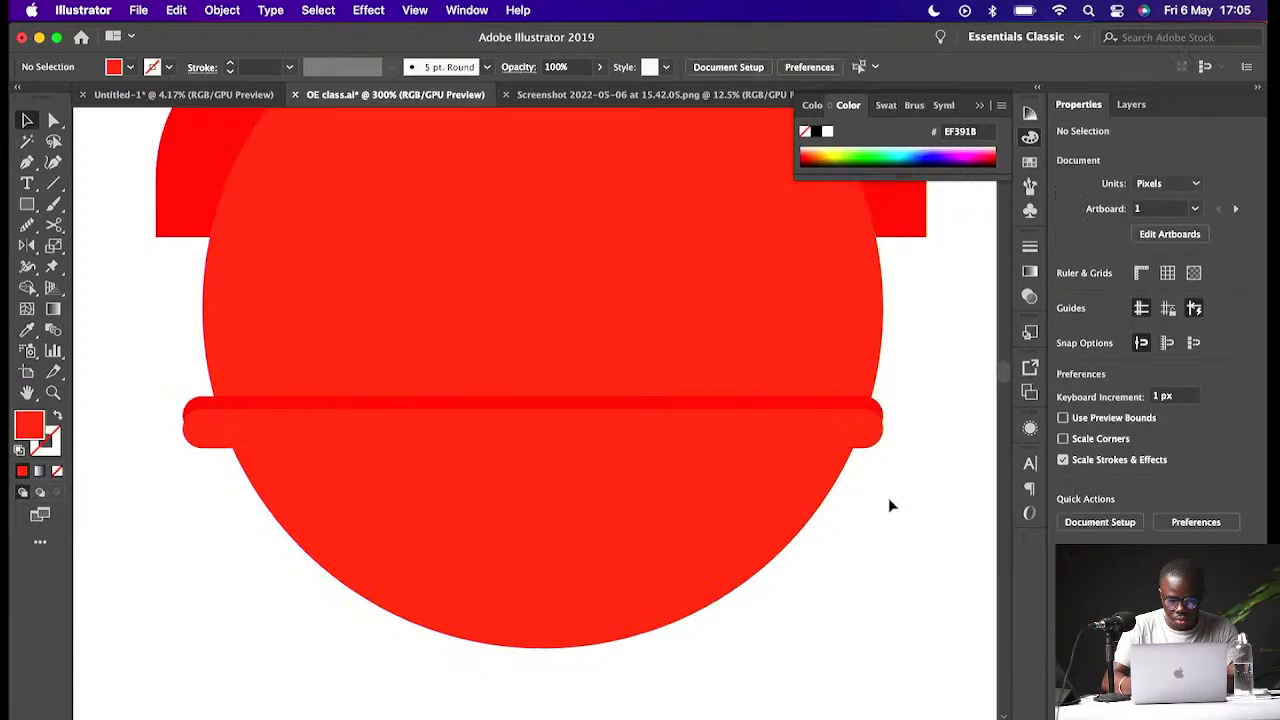
- Draw a rectangle about 156 × 46 px below the waistband covering the bottom of the body circle
key(super+minus)
key(super+minus)
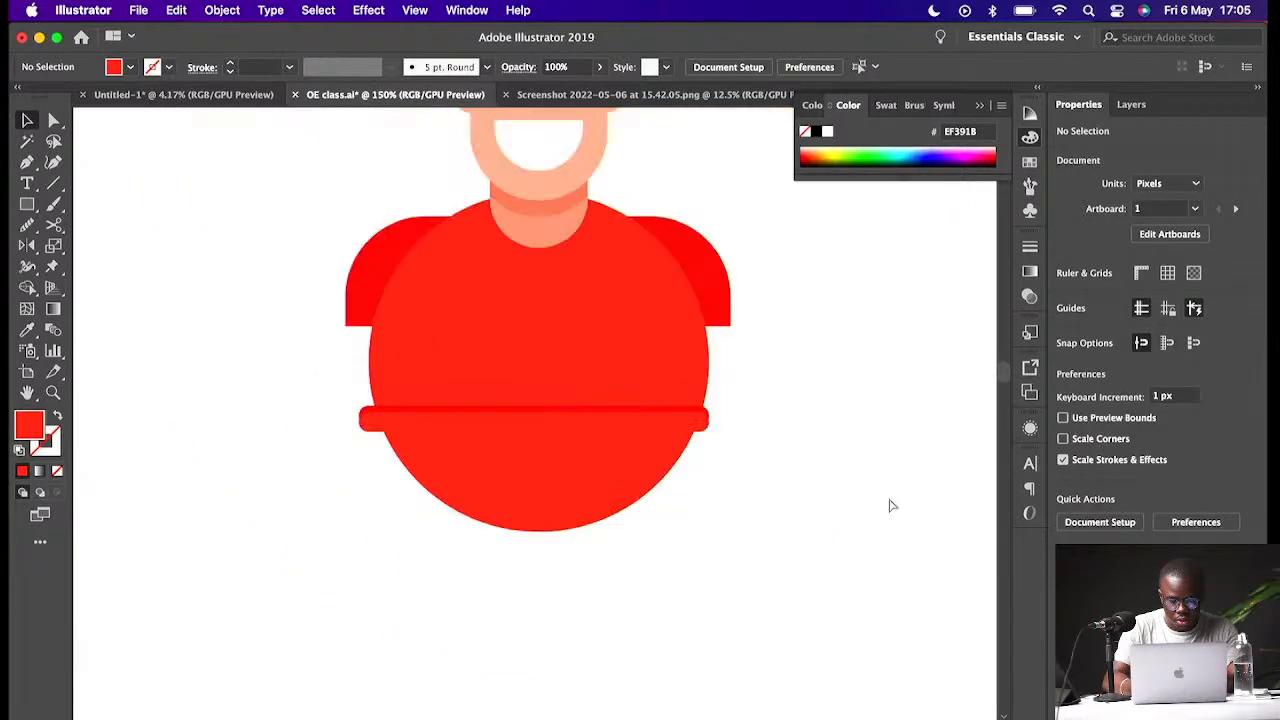
key(super+minus)
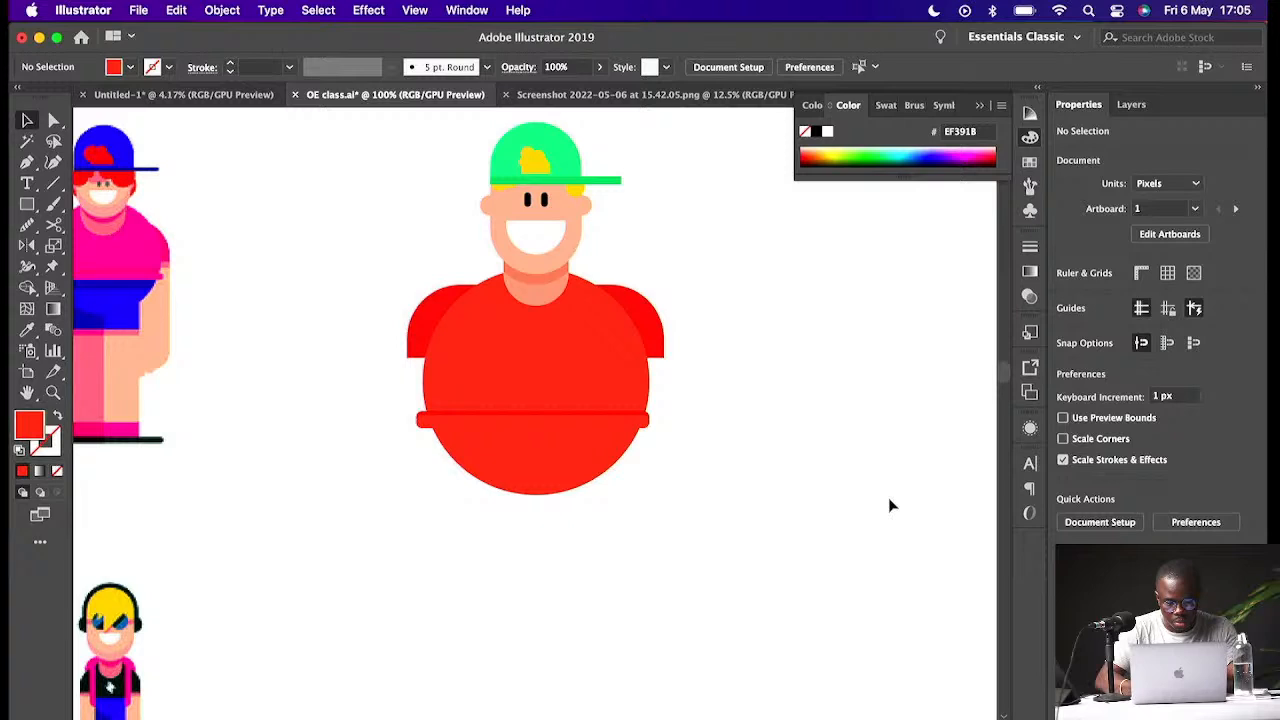
scroll(892, 506, left, 2)
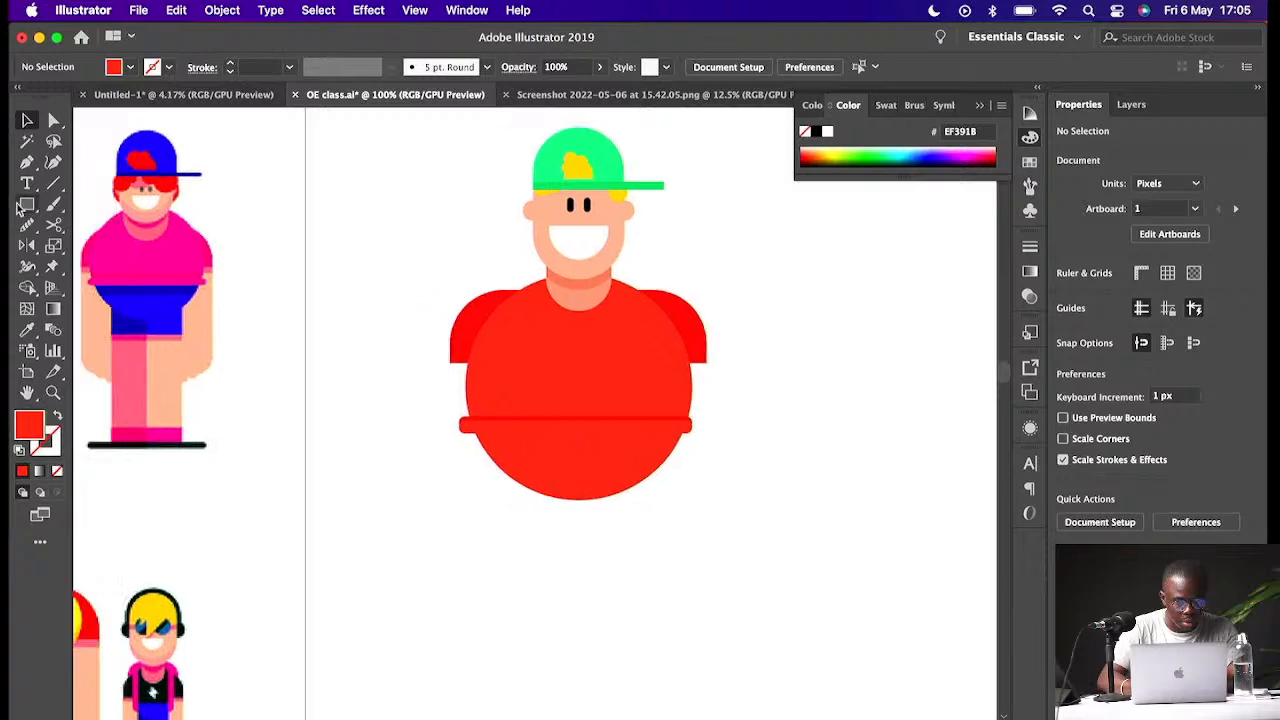
click(26, 204)
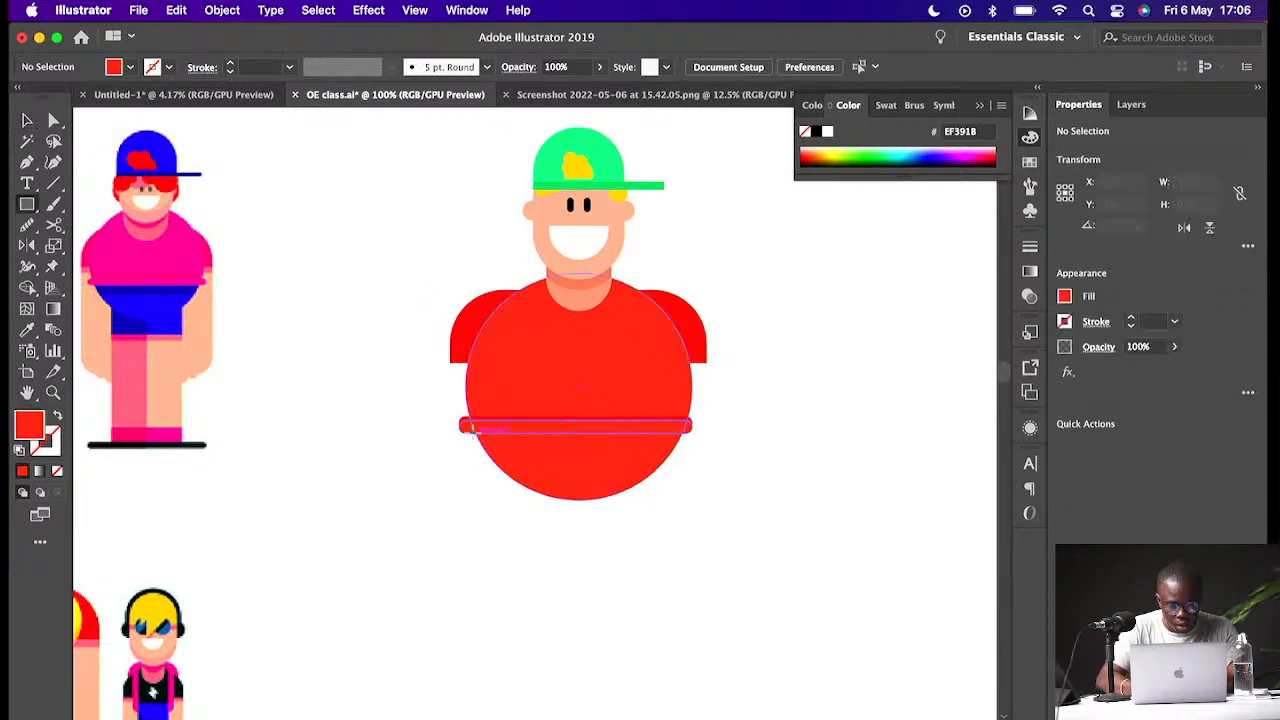
drag(466, 429, 706, 507)
key(v)
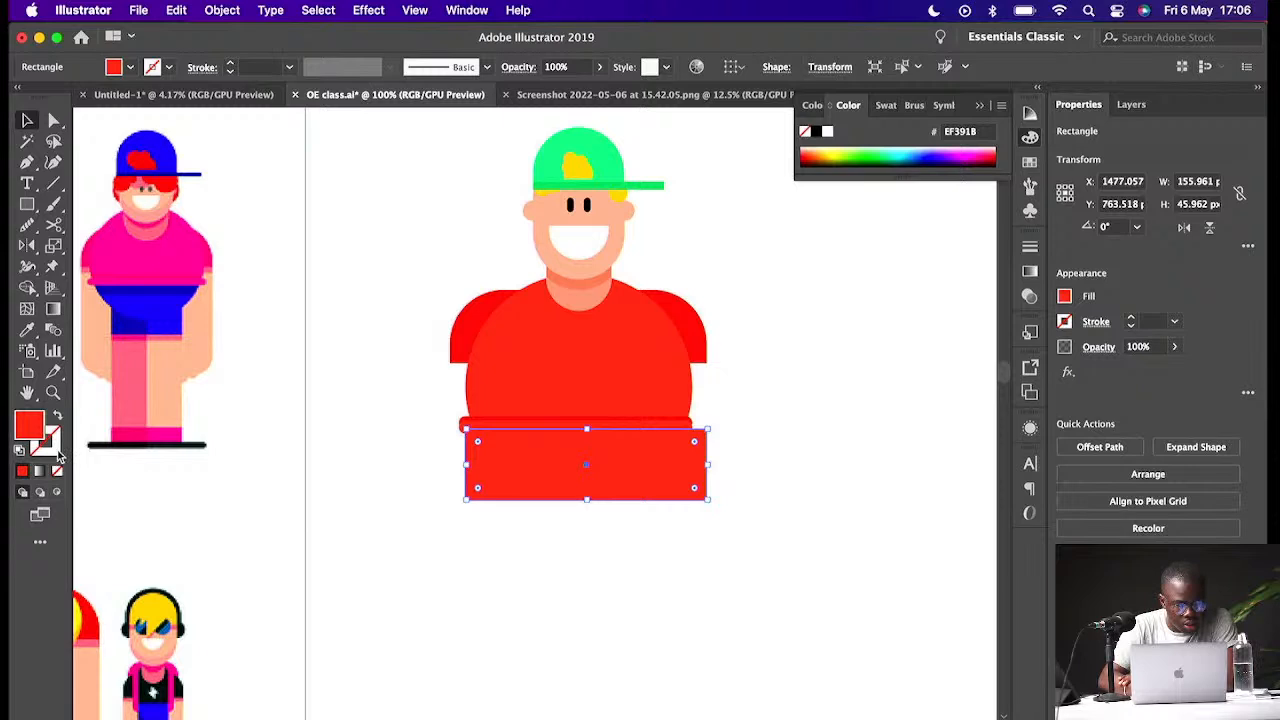
- Set the new rectangle's fill to blue #1B7EEA
double_click(30, 428)
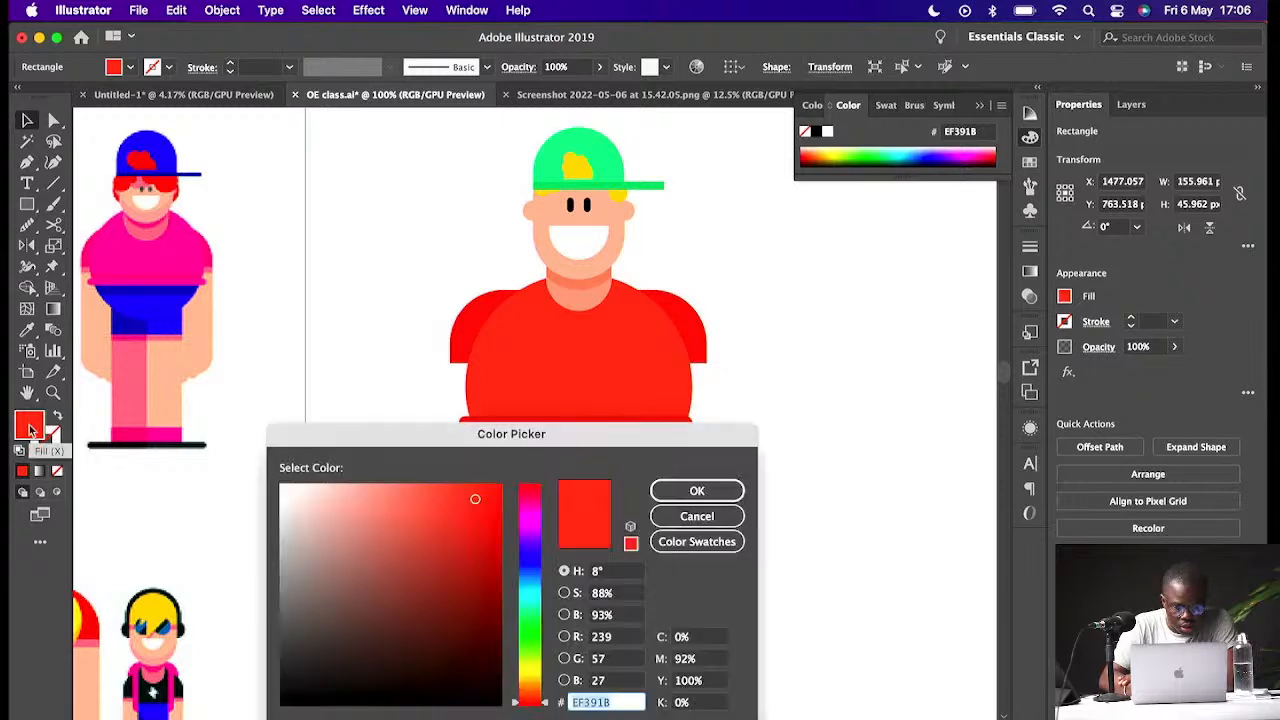
click(541, 574)
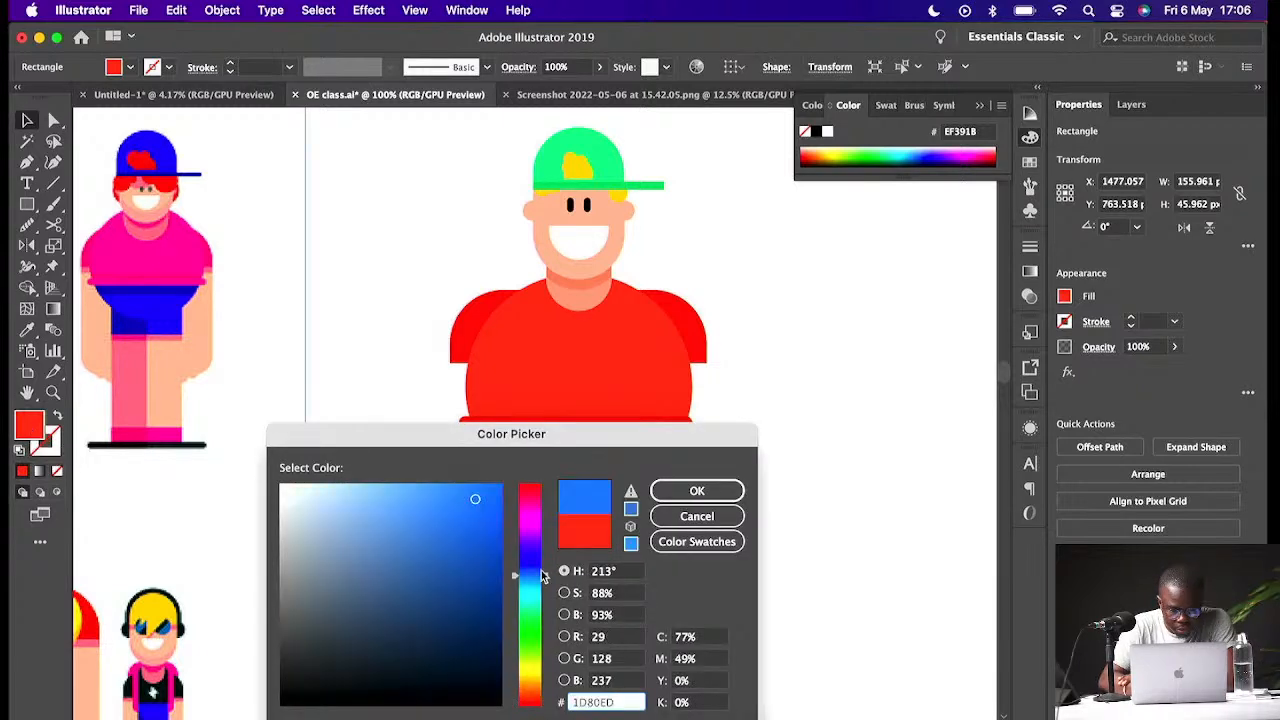
click(467, 497)
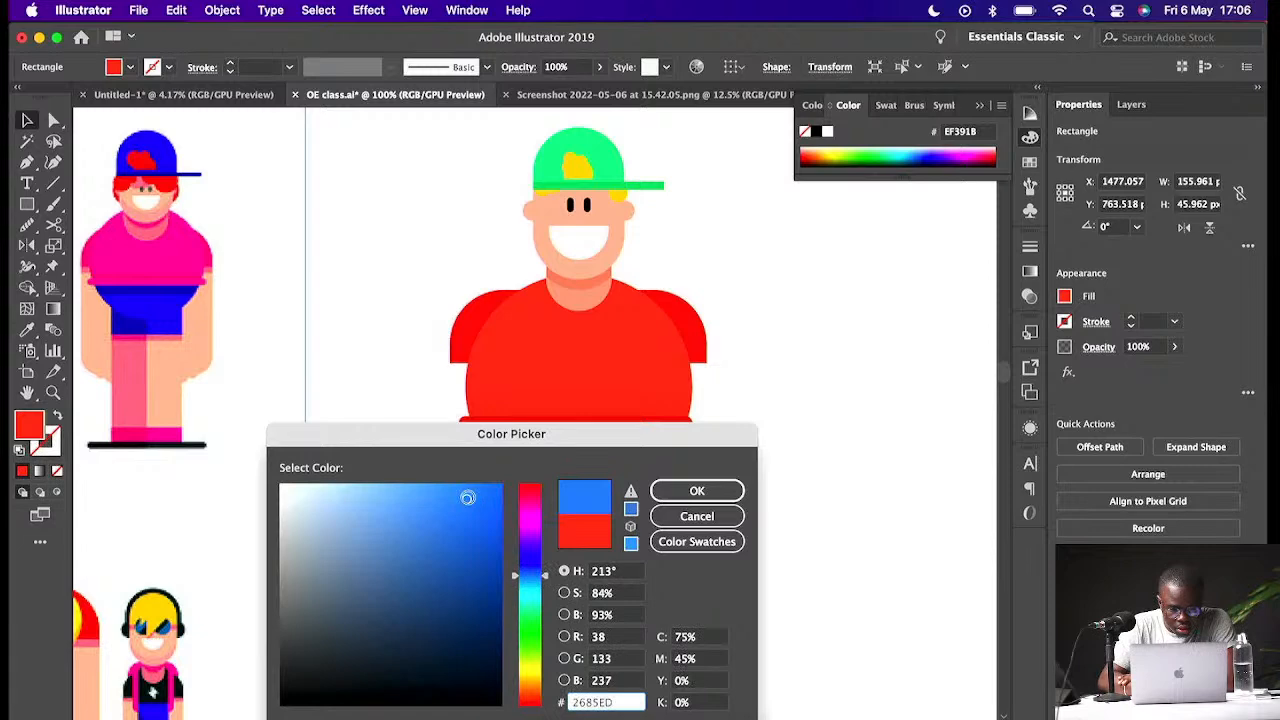
click(477, 501)
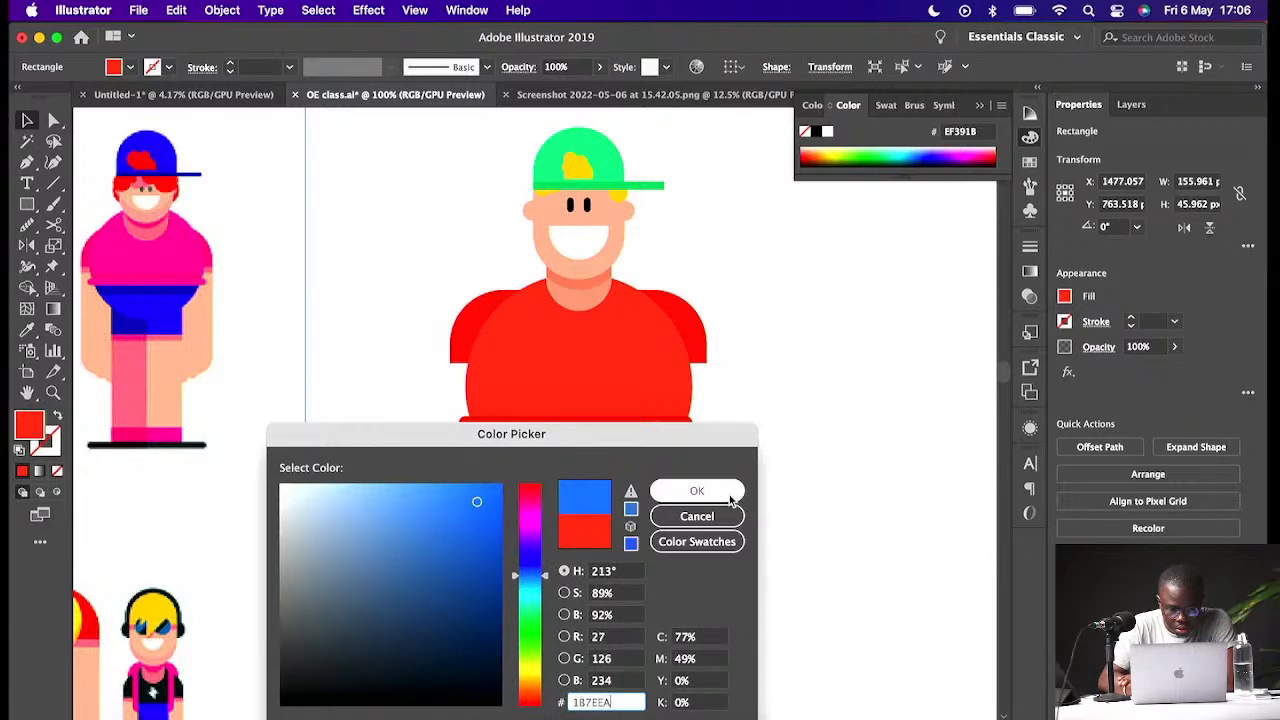
click(697, 491)
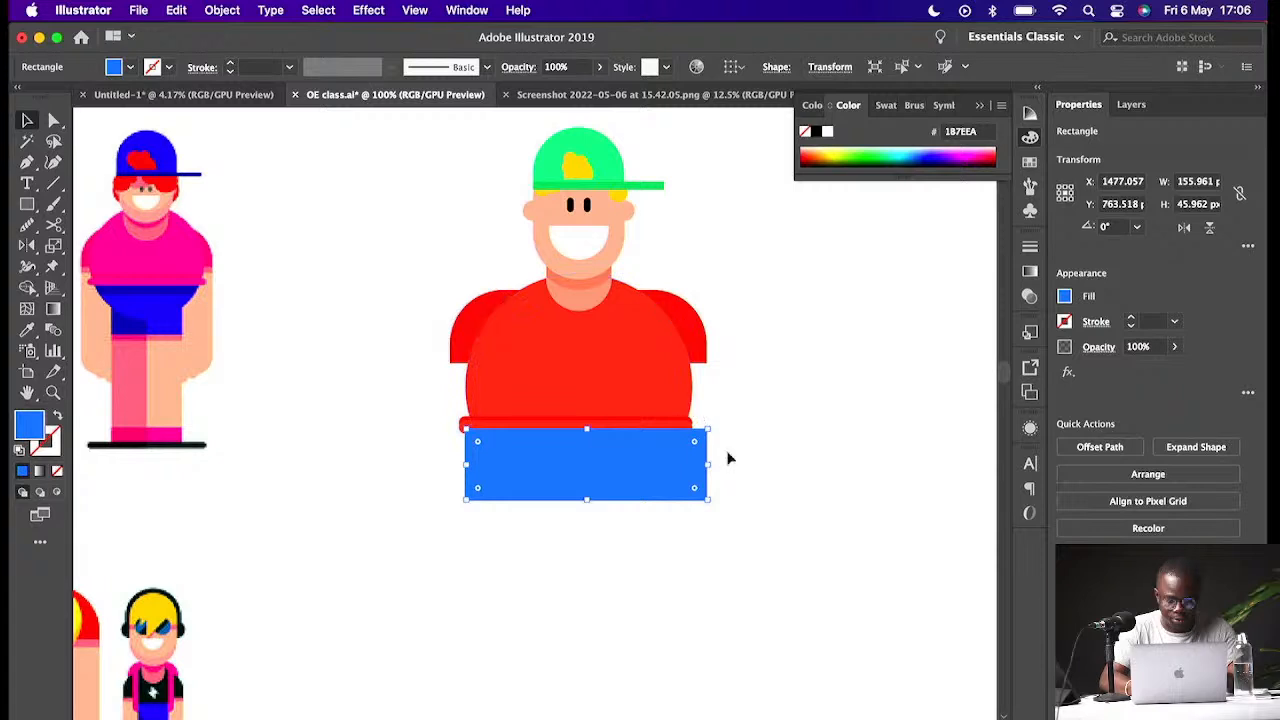
- Trim the blue rectangle's corners outside the body circle with the Shape Builder, leaving a blue rounded lower body
drag(685, 461, 676, 462)
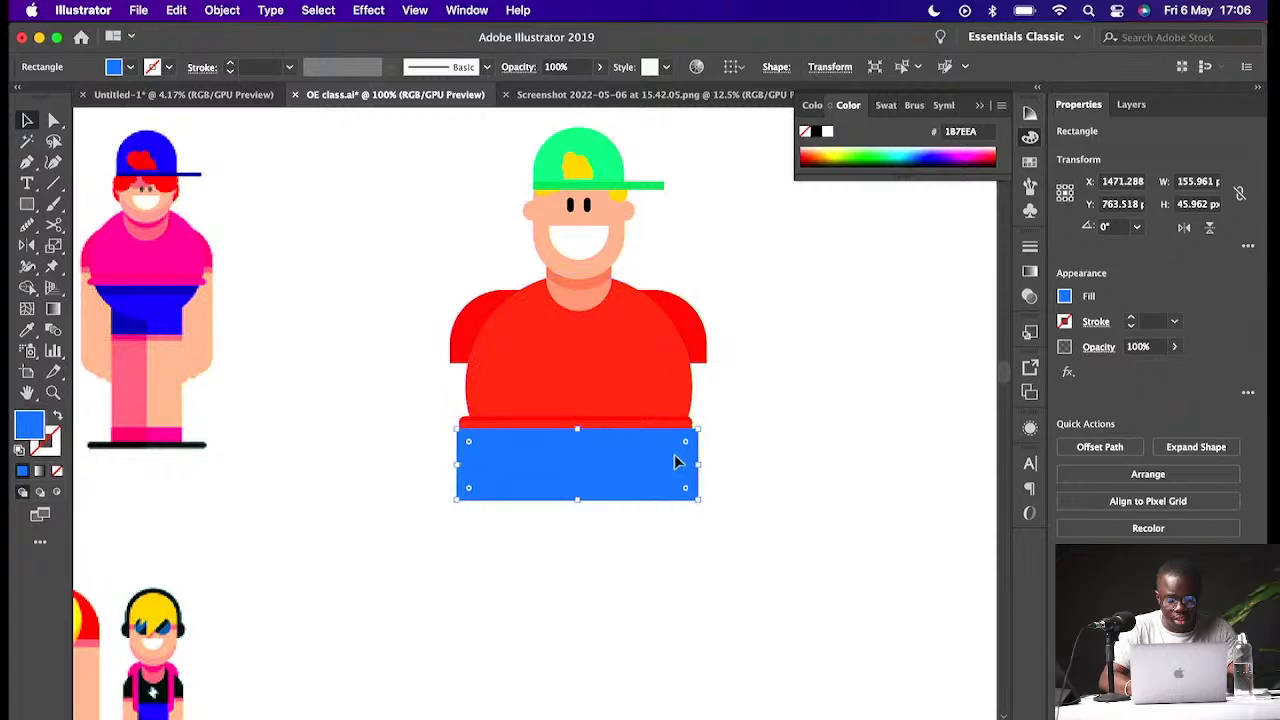
shift+click(668, 396)
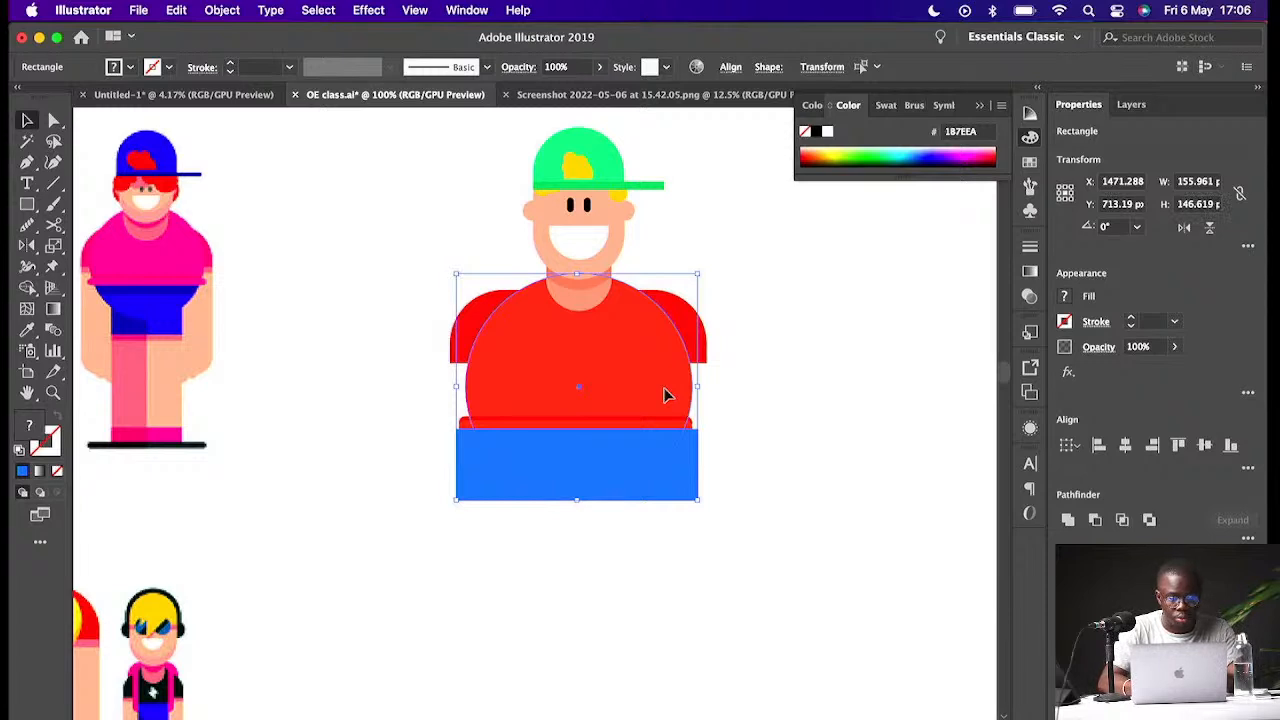
click(28, 289)
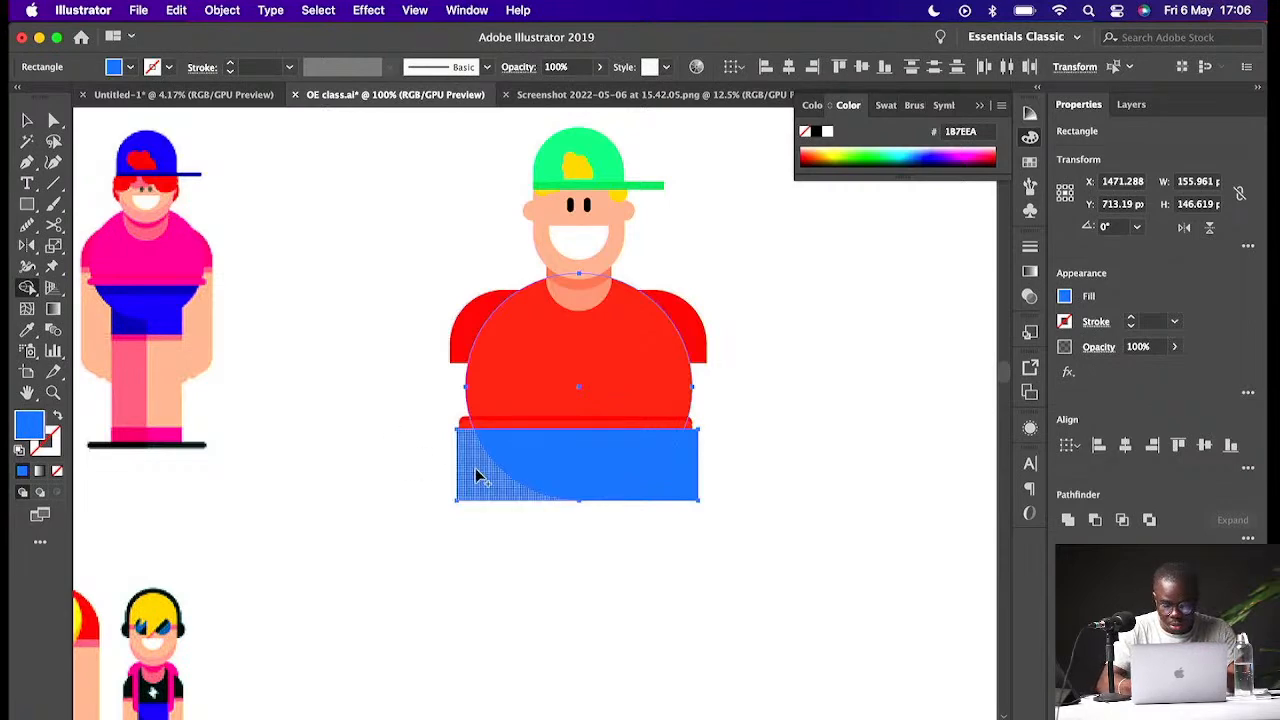
key(super+equal)
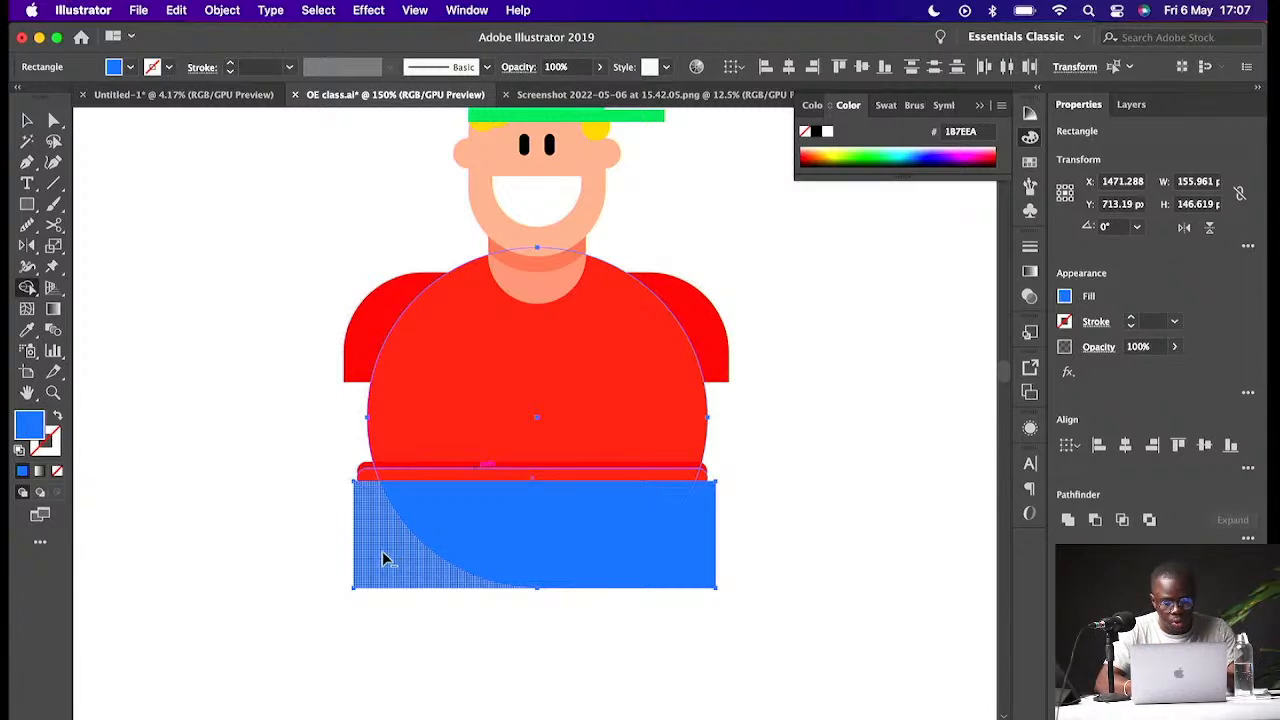
alt+click(385, 558)
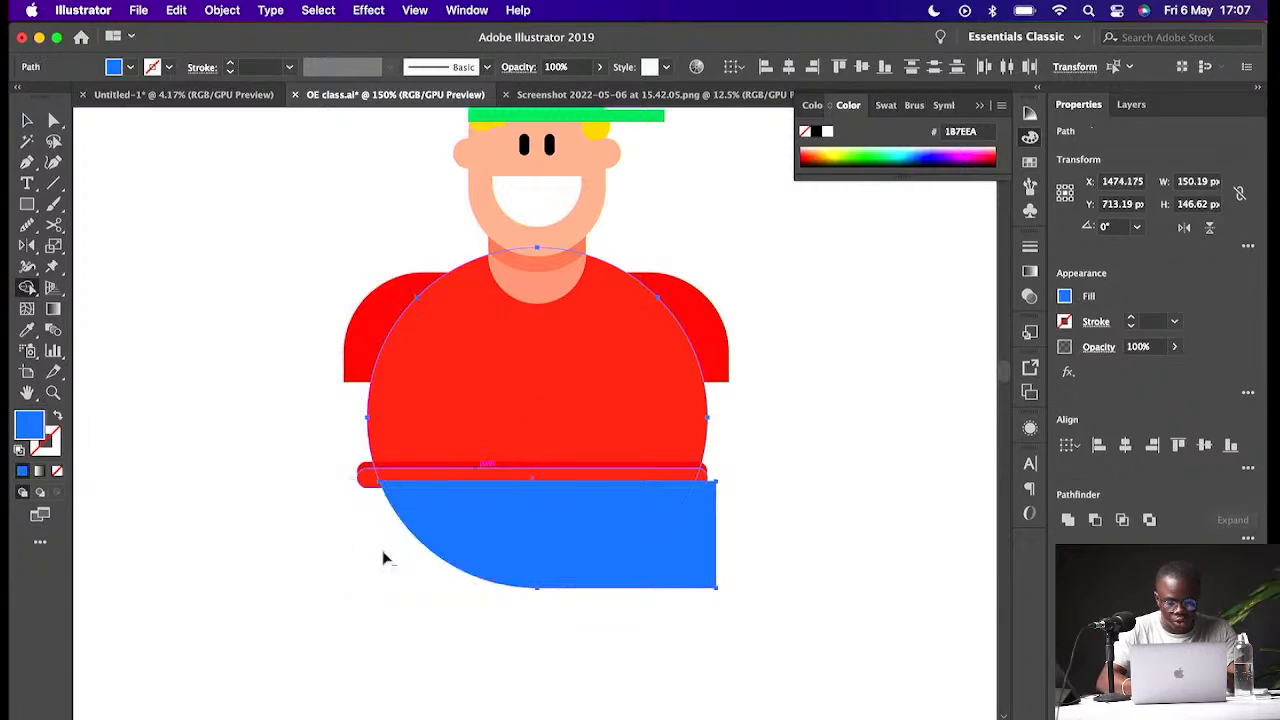
alt+click(706, 565)
key(v)
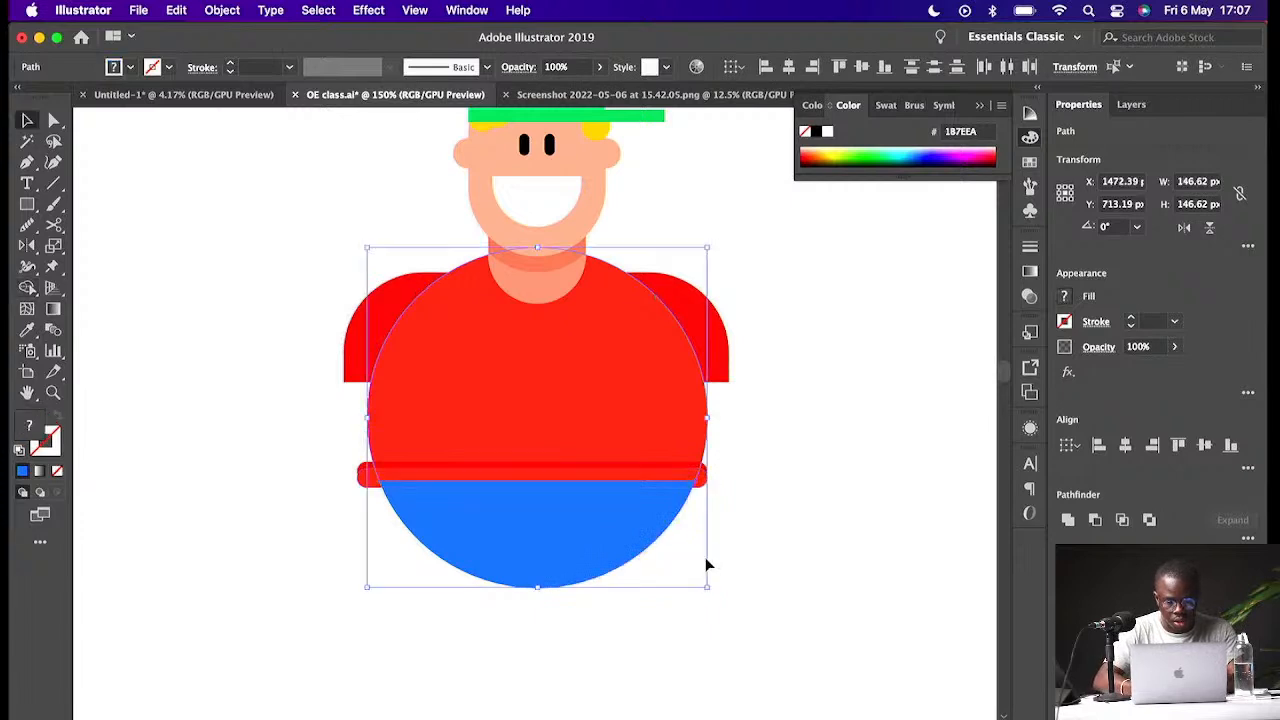
click(789, 533)
drag(613, 499, 482, 514)
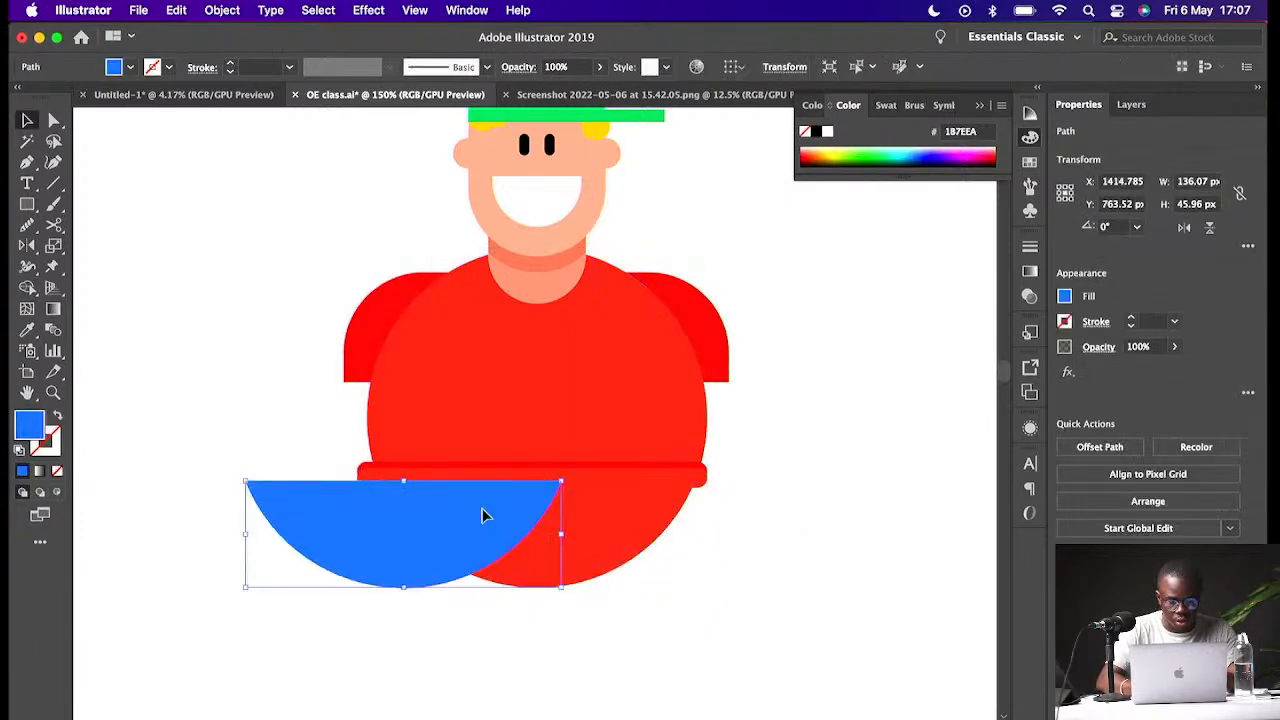
key(super+z)
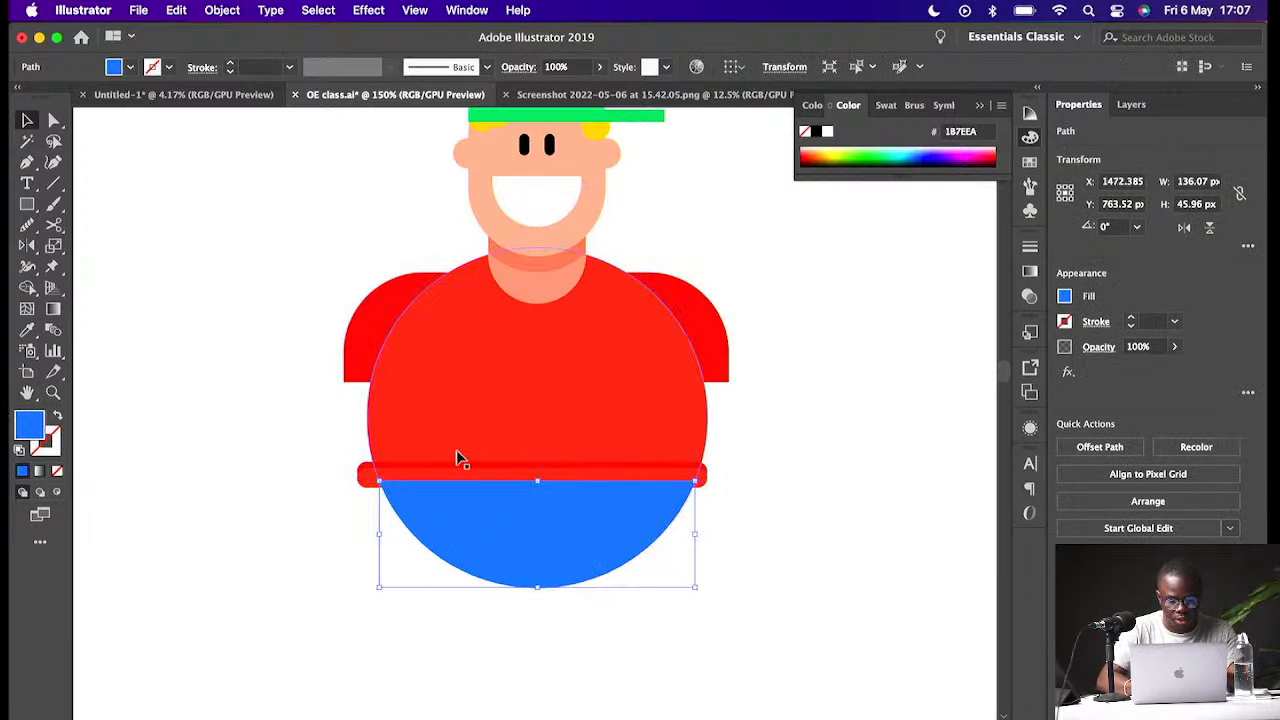
click(360, 482)
click(449, 530)
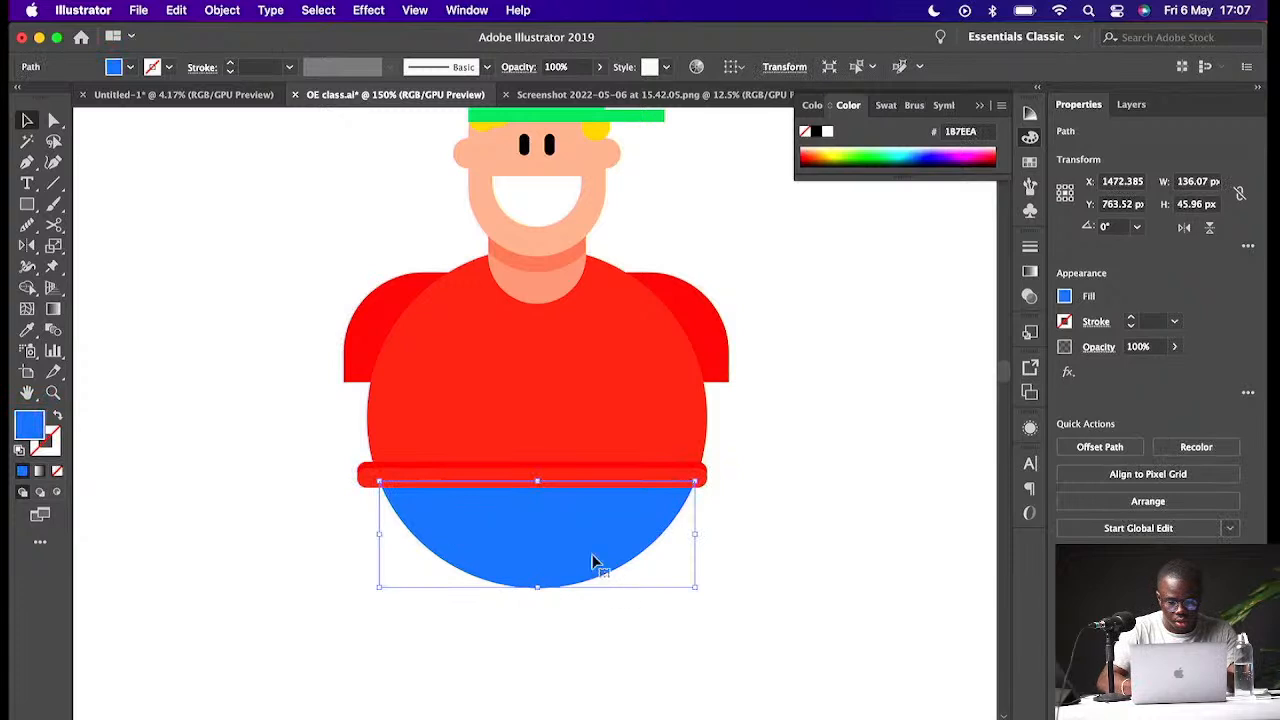
click(734, 580)
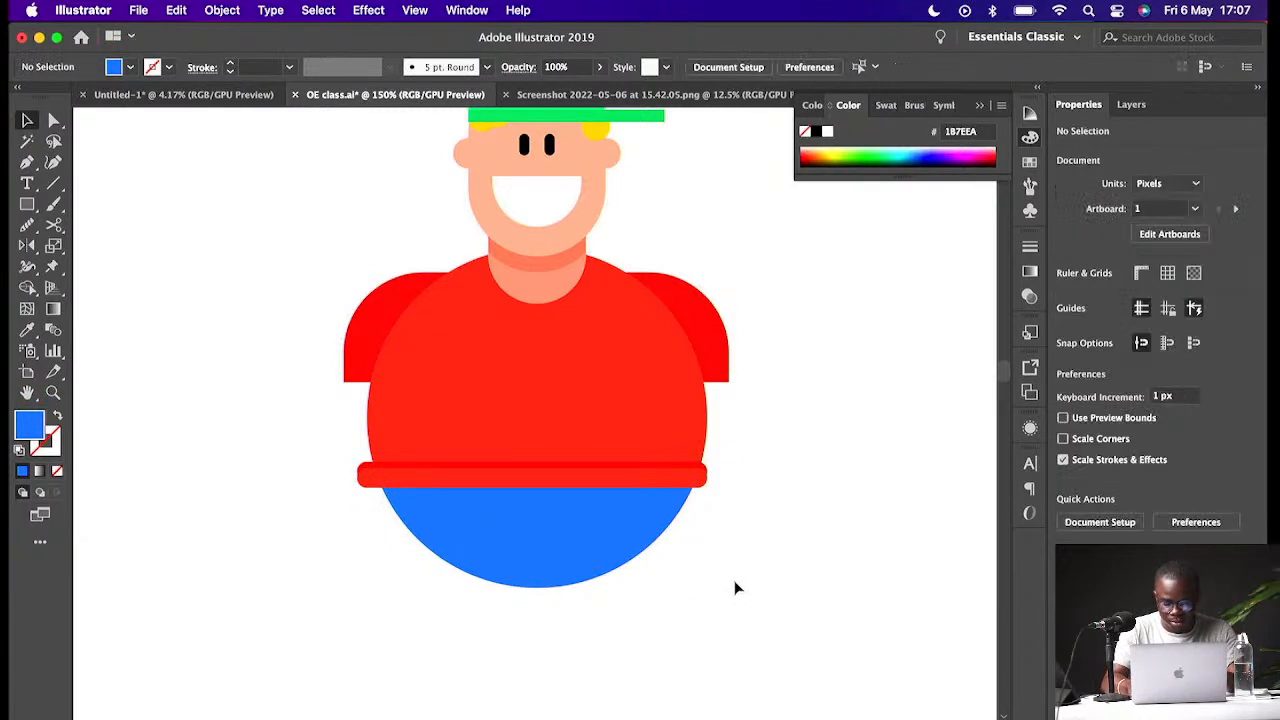
key(super+minus)
key(super+minus)
key(super+minus)
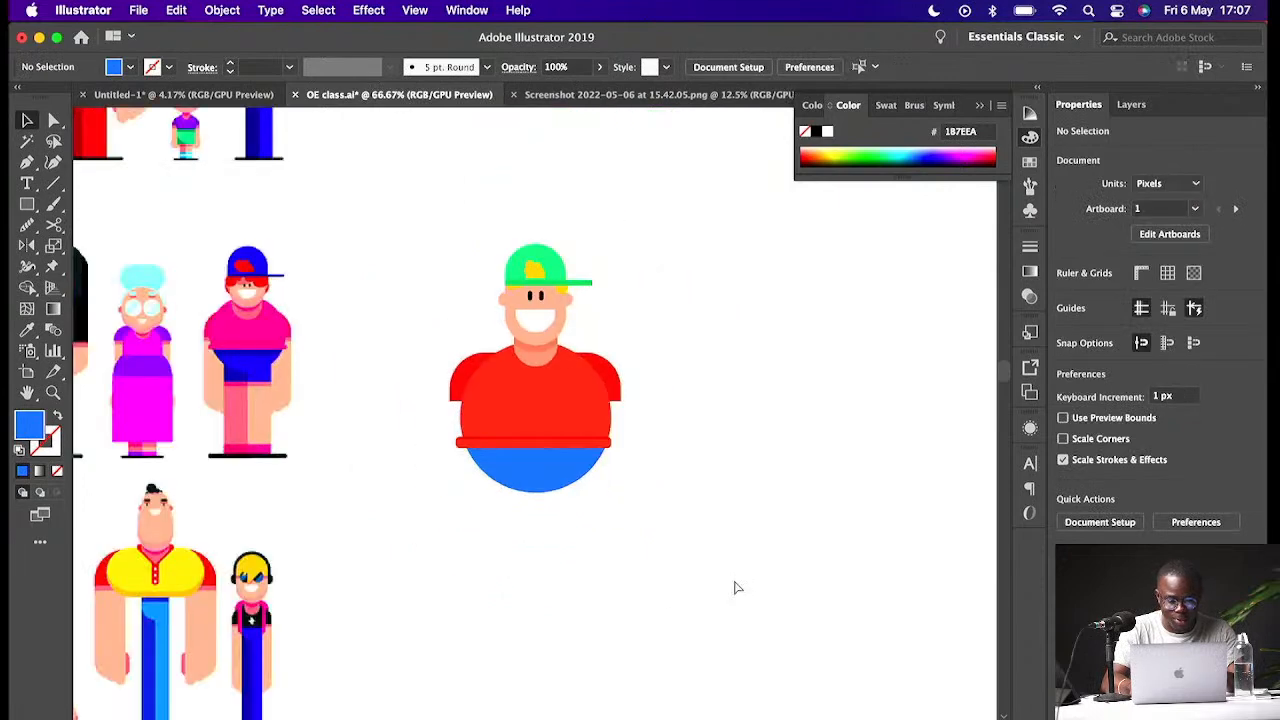
key(super+plus)
key(super+plus)
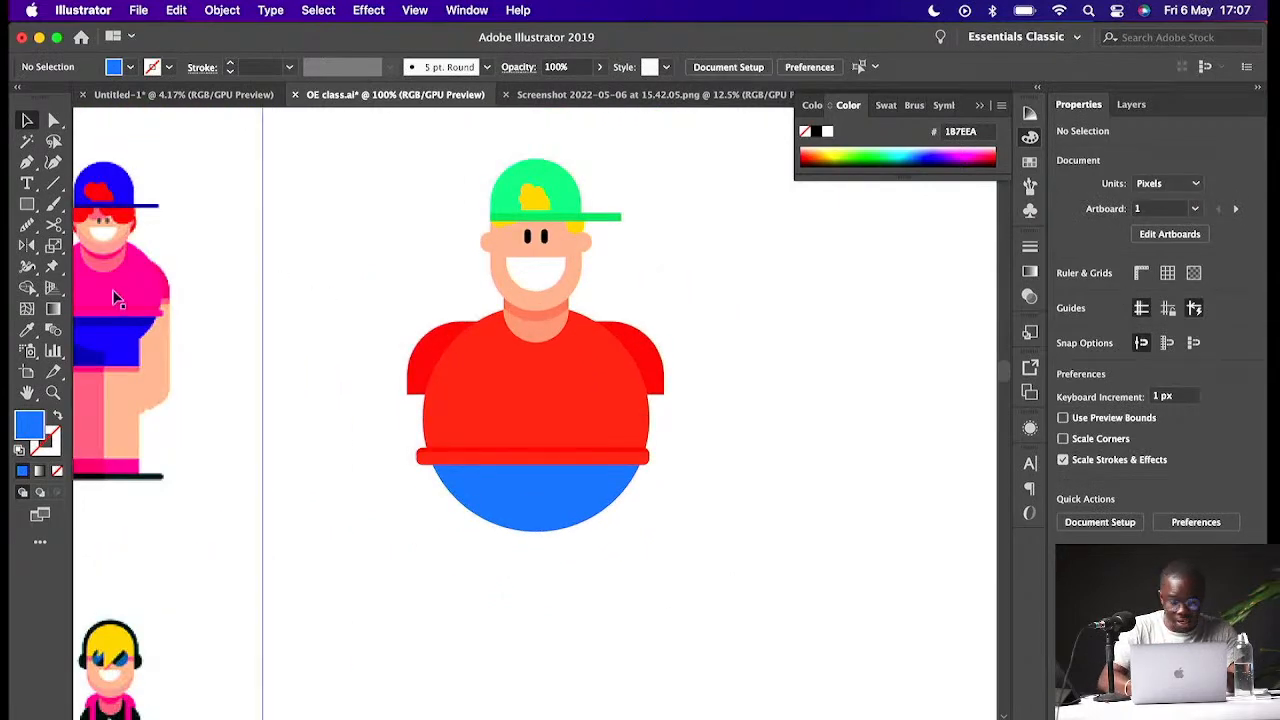
- Draw a rectangle about 51 × 119 px under the blue lower body as a leg
click(27, 203)
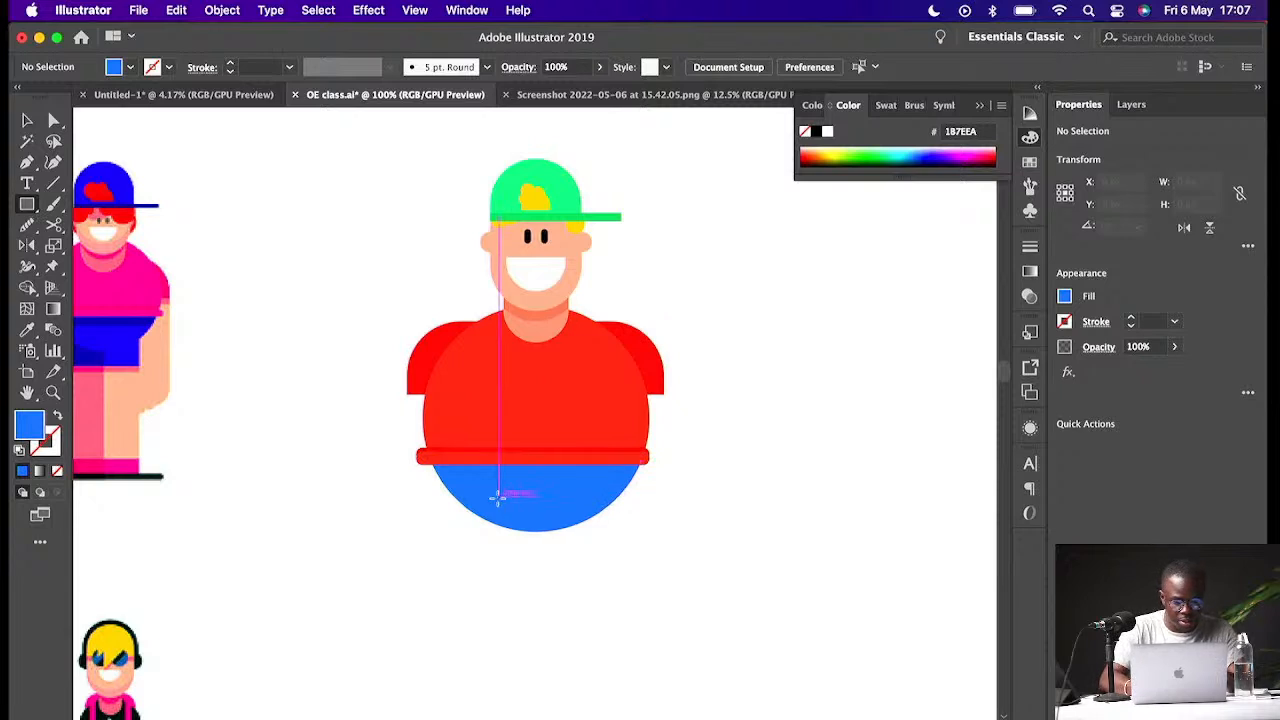
drag(535, 493, 612, 681)
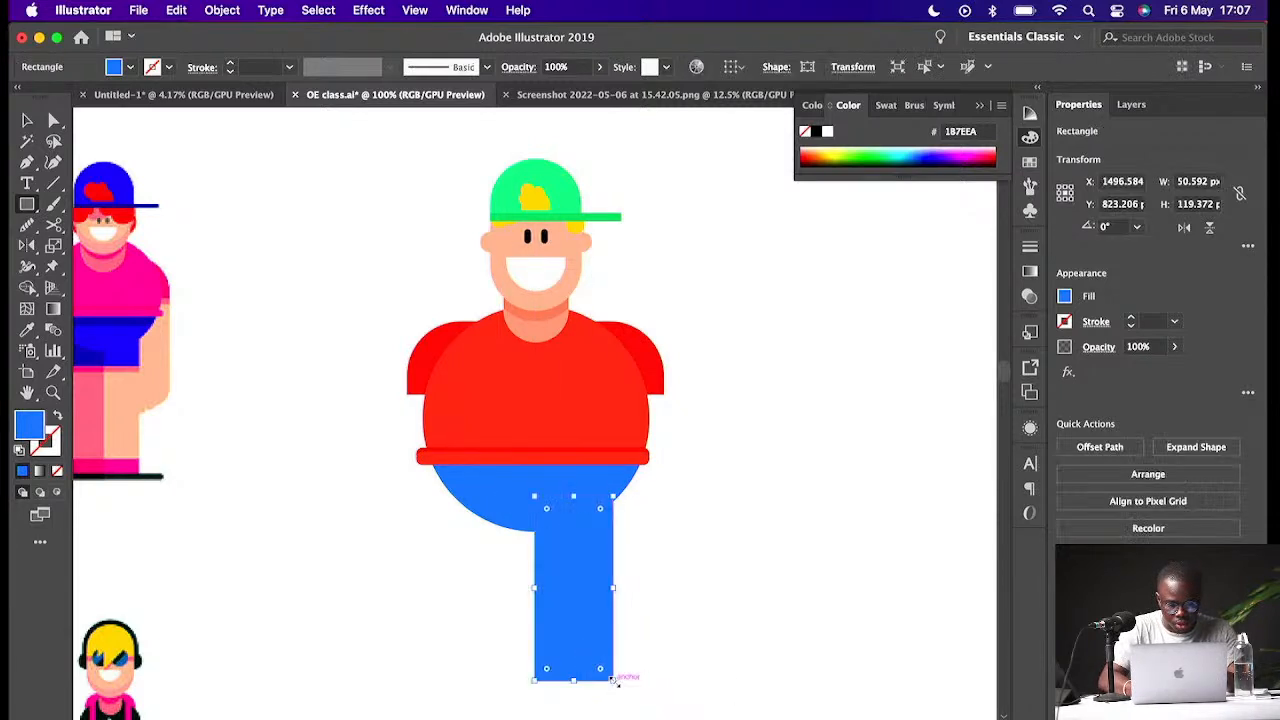
key(v)
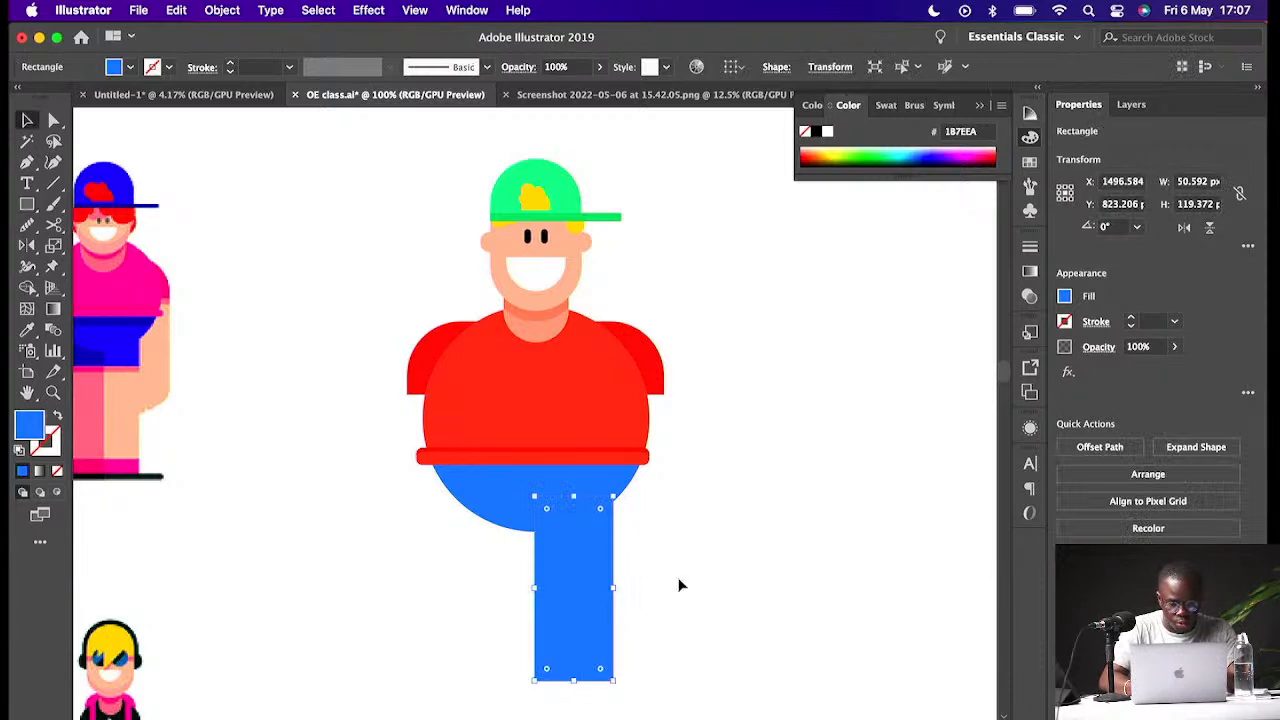
click(675, 585)
click(597, 589)
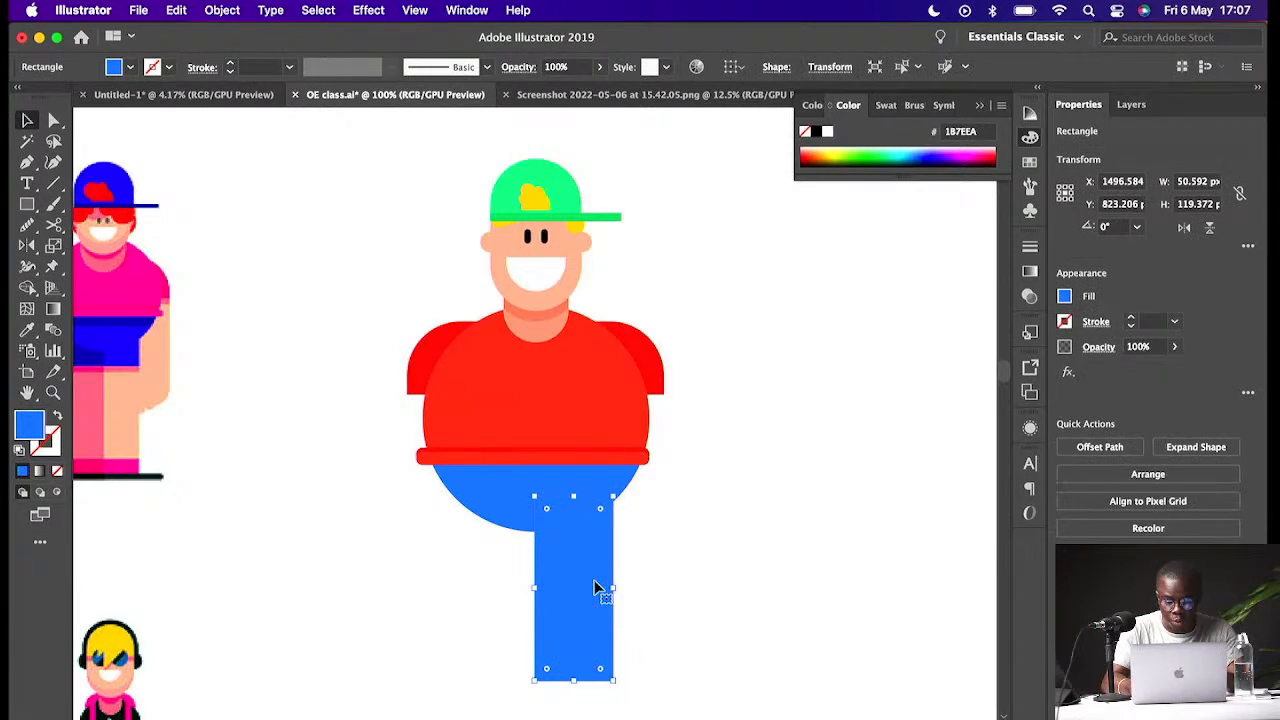
drag(597, 589, 520, 587)
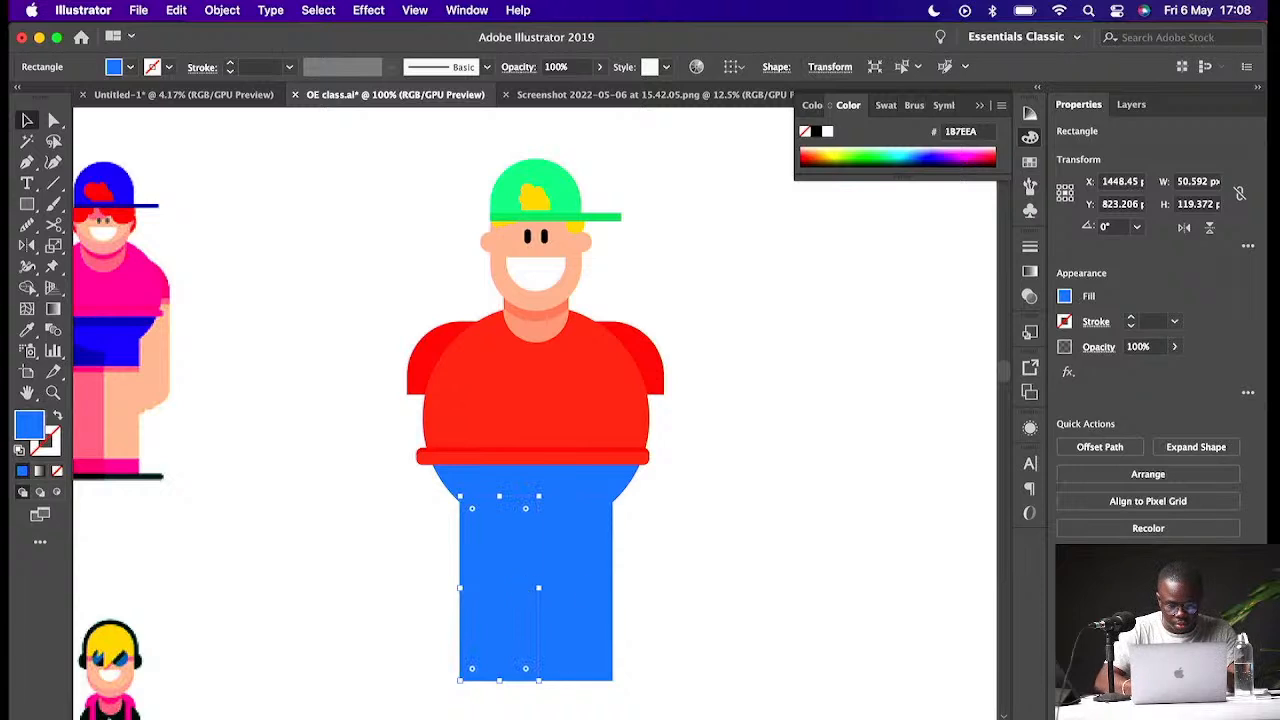
key(super+z)
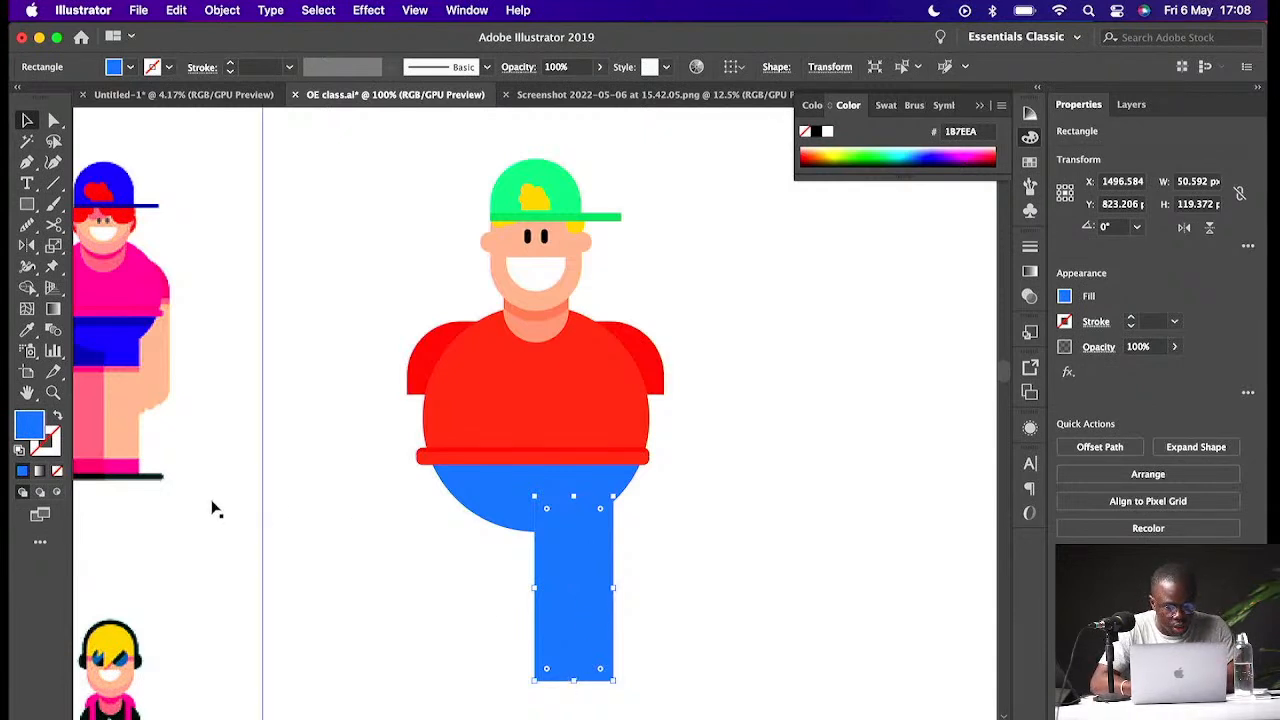
- Duplicate the leg rectangle to its left as a second leg and group both legs together
scroll(212, 510, left, 3)
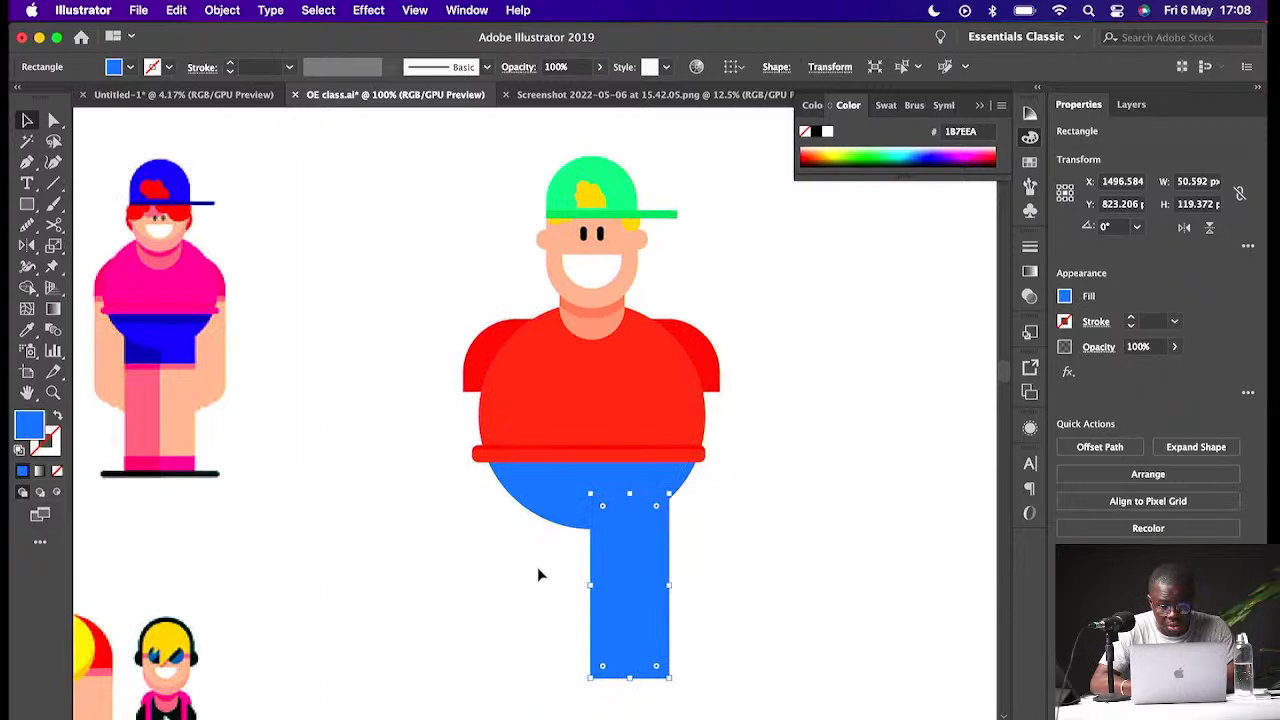
drag(621, 594, 545, 601)
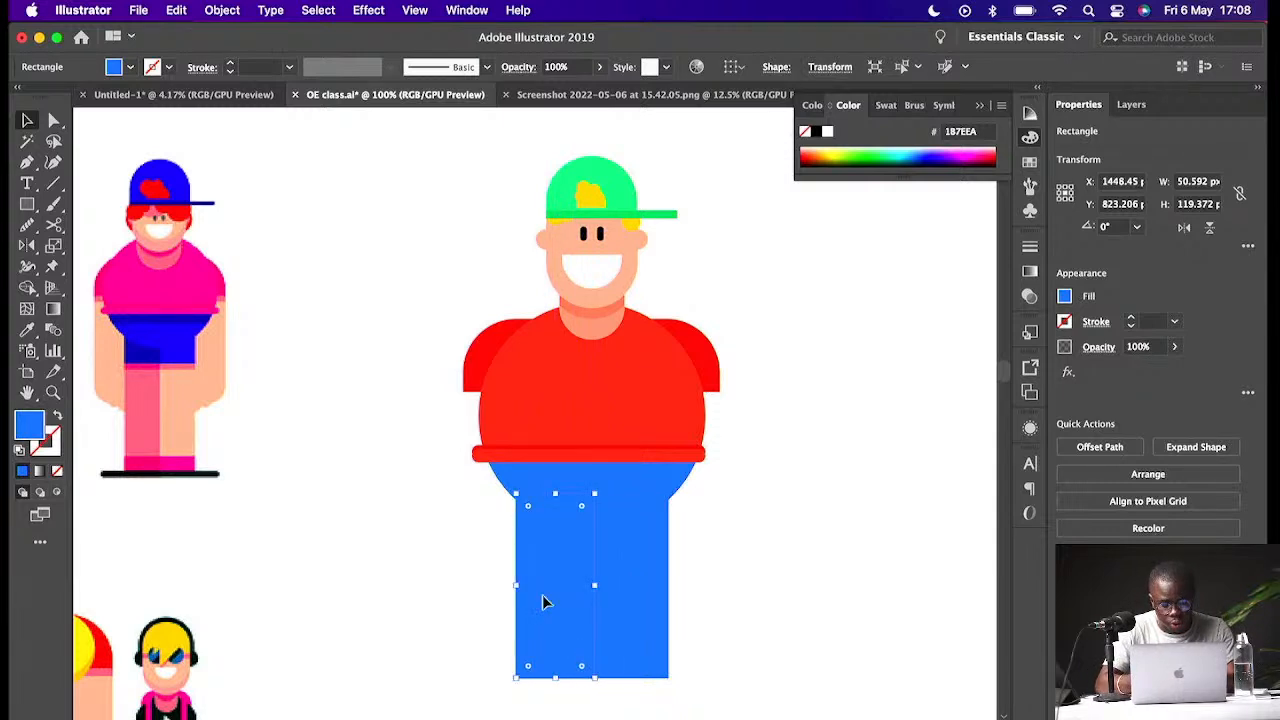
shift+click(630, 587)
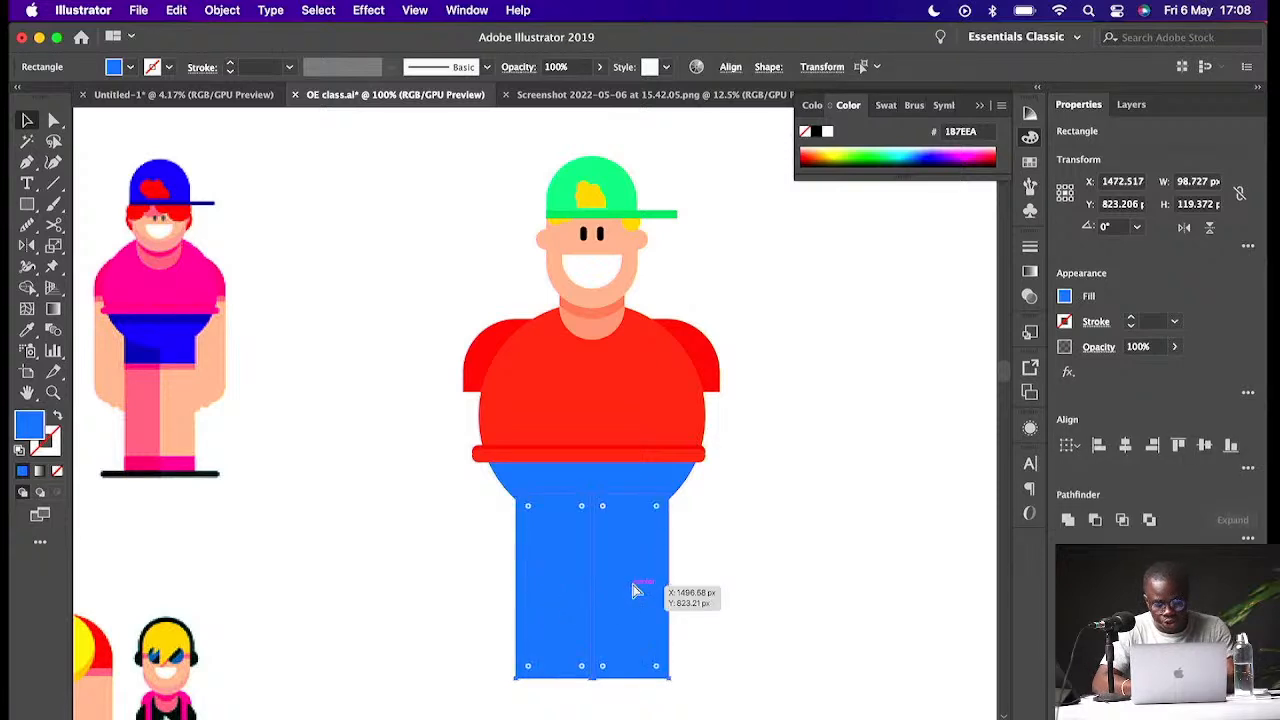
key(super+g)
- Reposition the legs closer together so the pair sits centred beneath the body
drag(662, 585, 576, 571)
click(701, 585)
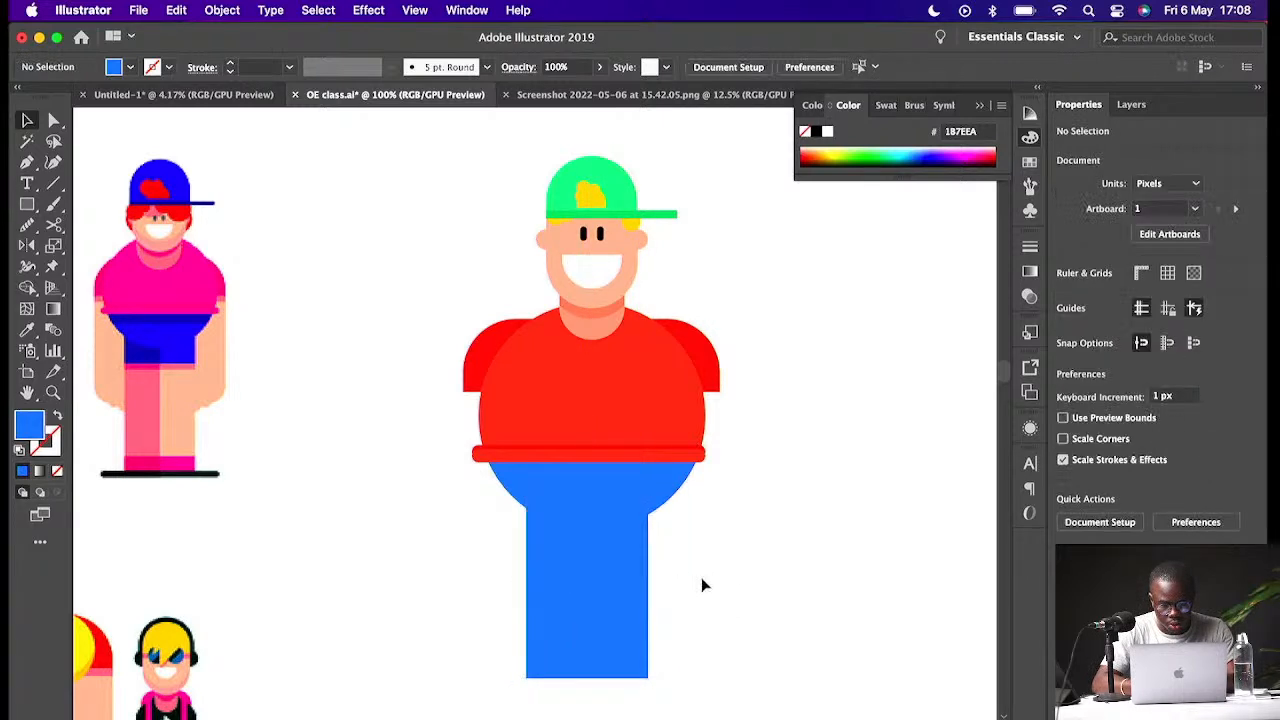
click(612, 589)
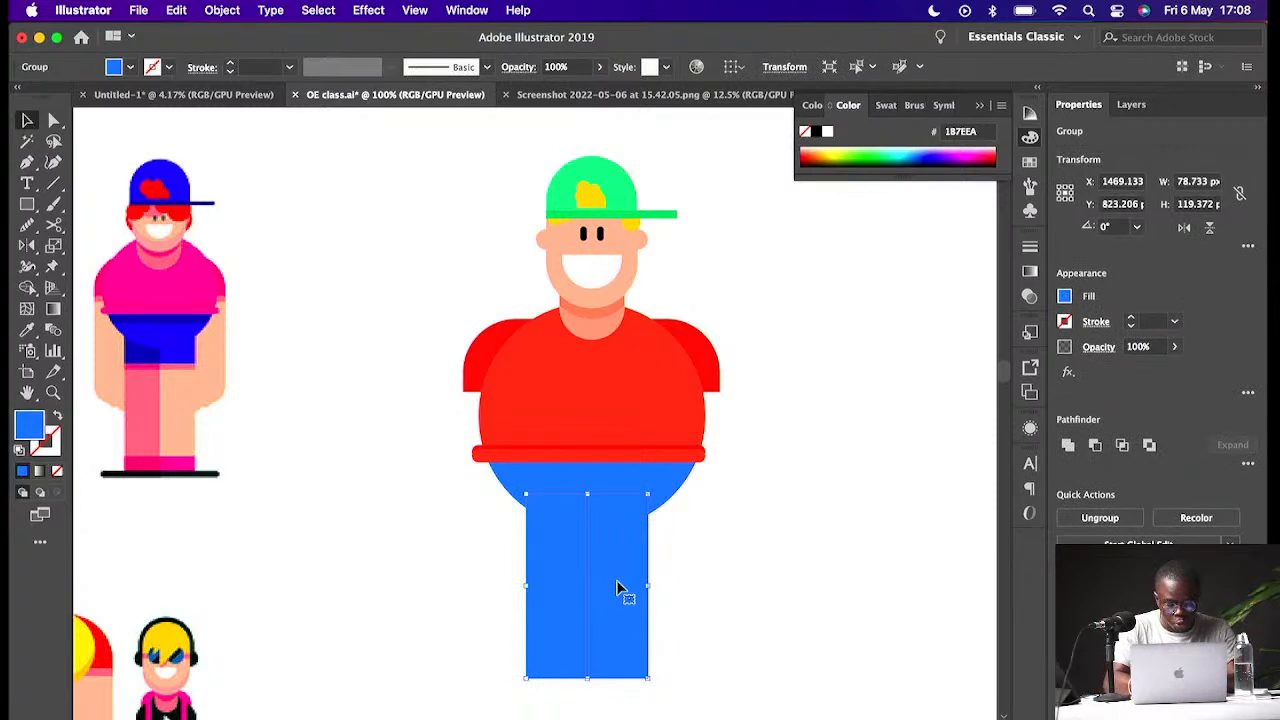
click(760, 590)
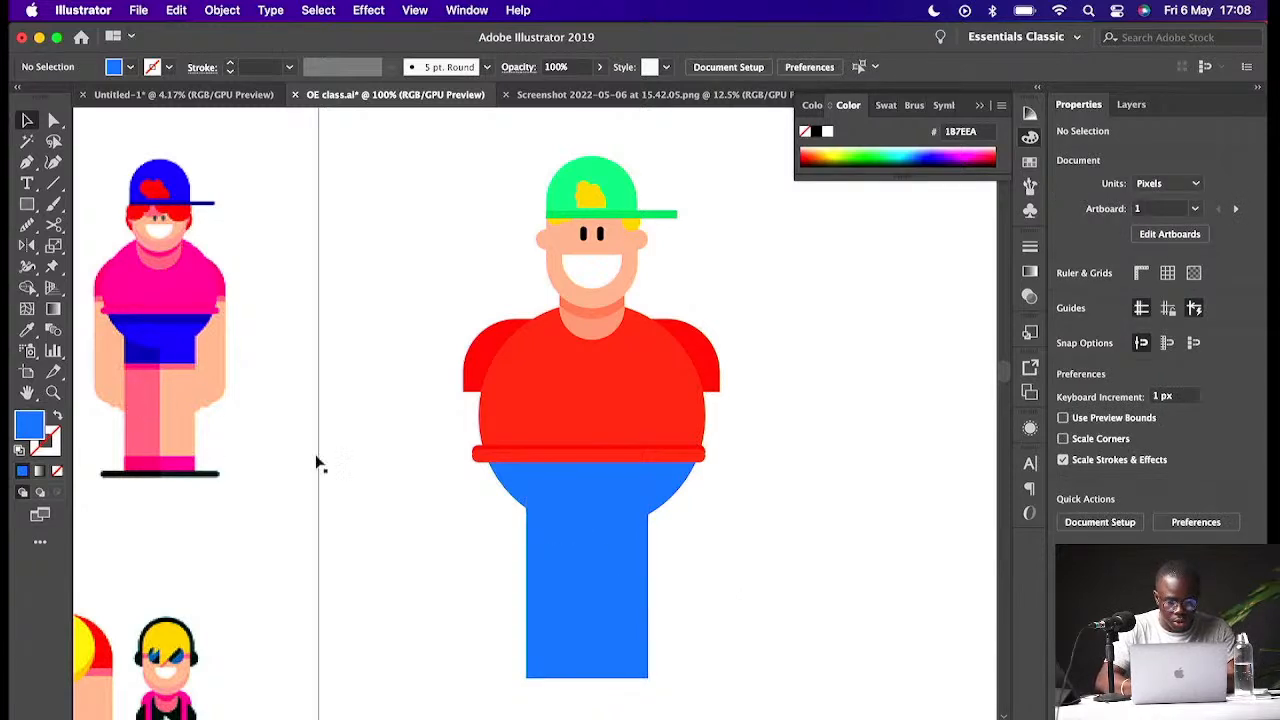
click(630, 592)
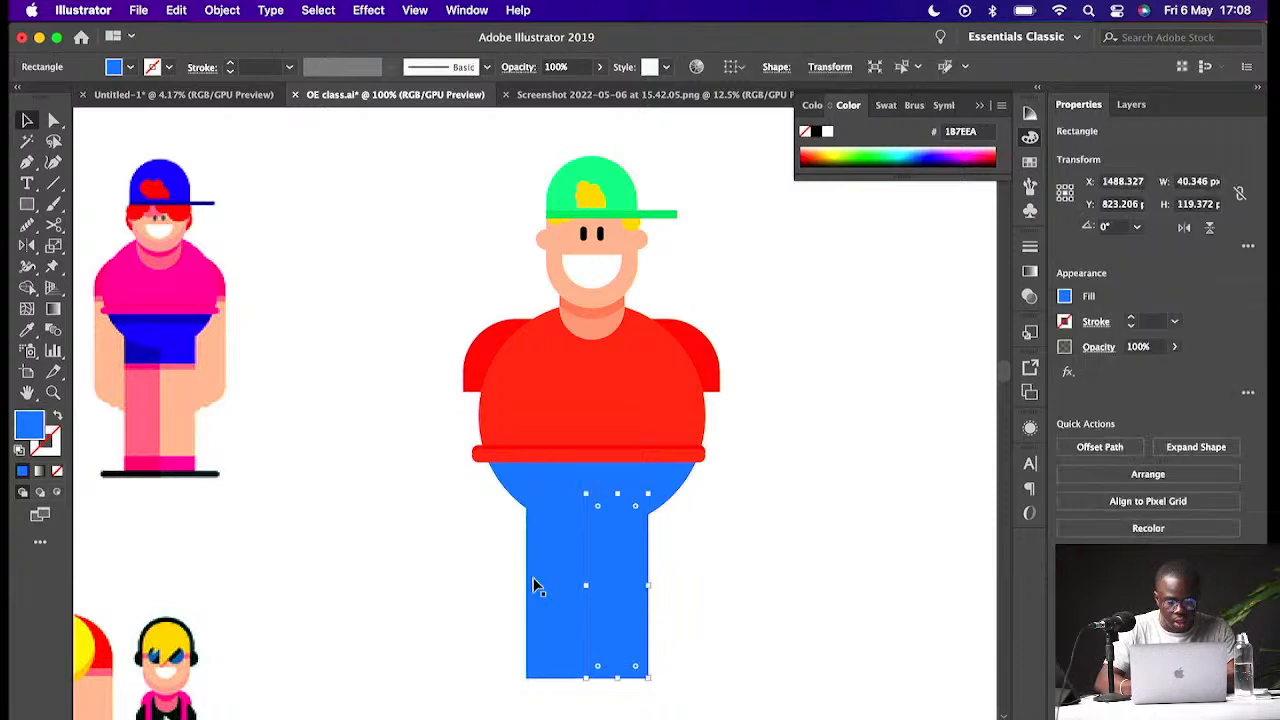
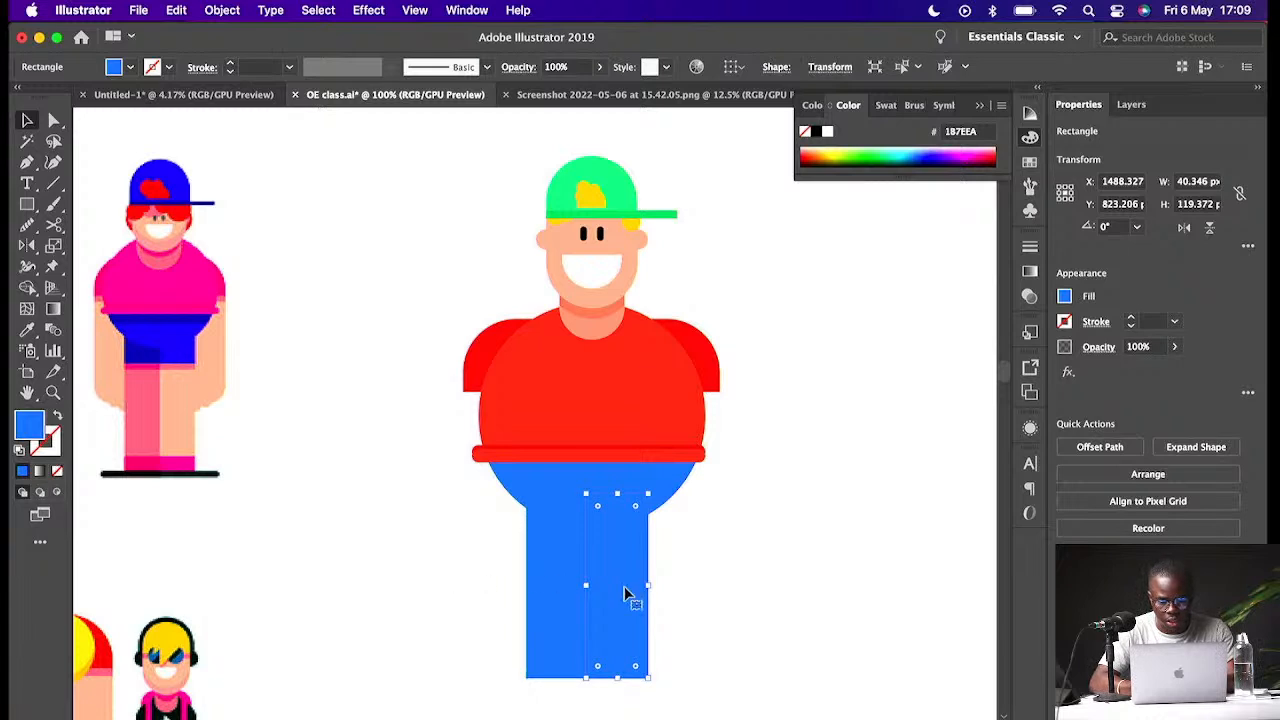
- Recolour the right leg rectangle to the darker blue 096FCC
double_click(30, 426)
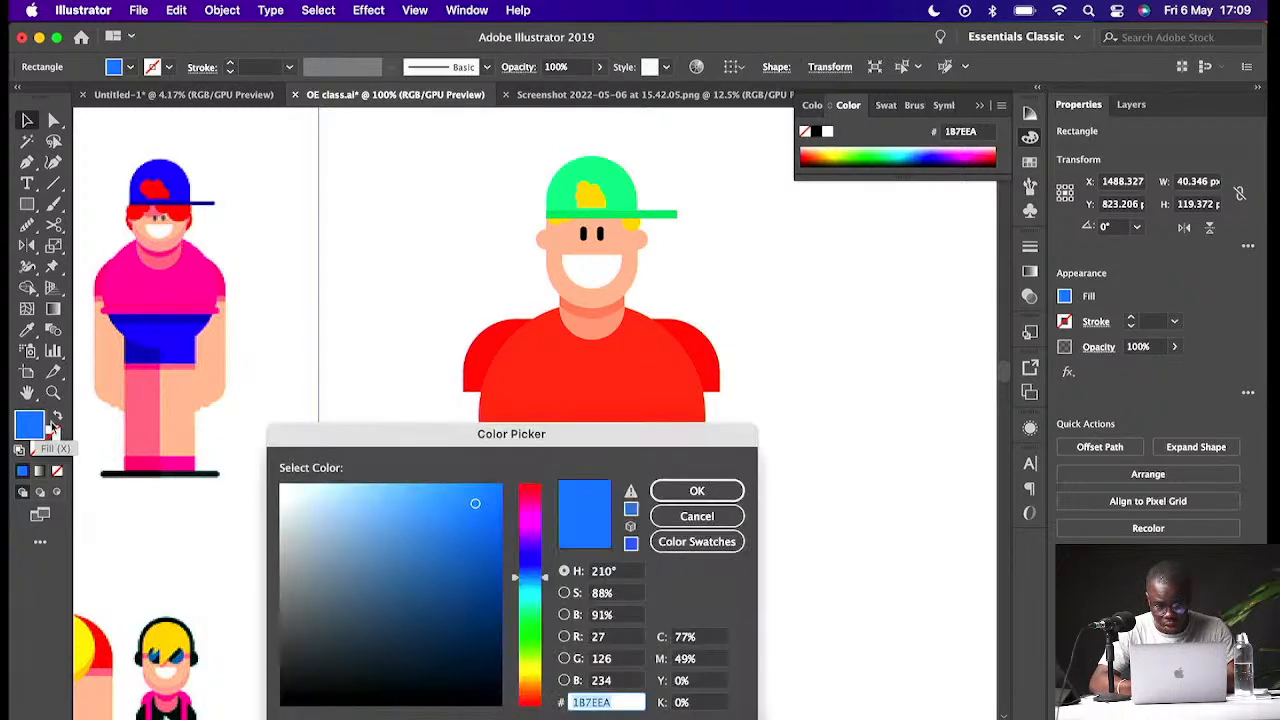
drag(479, 509, 492, 527)
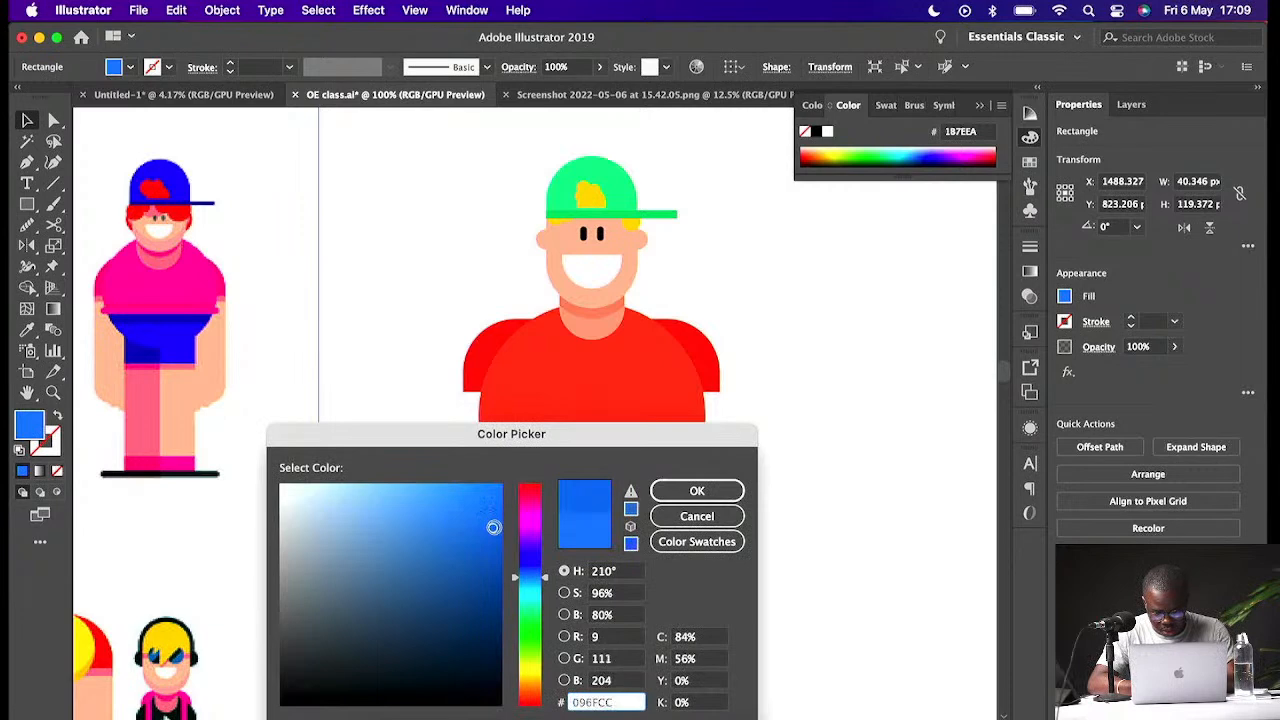
click(697, 490)
click(720, 564)
click(560, 585)
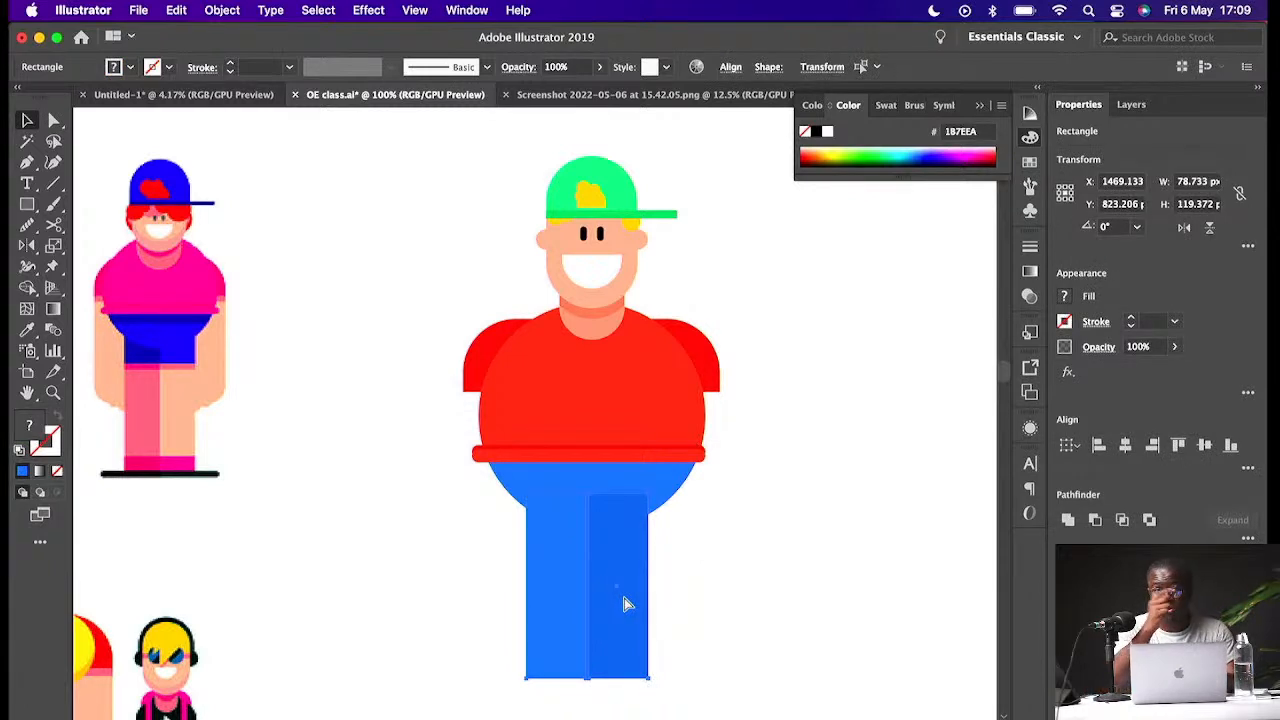
click(712, 606)
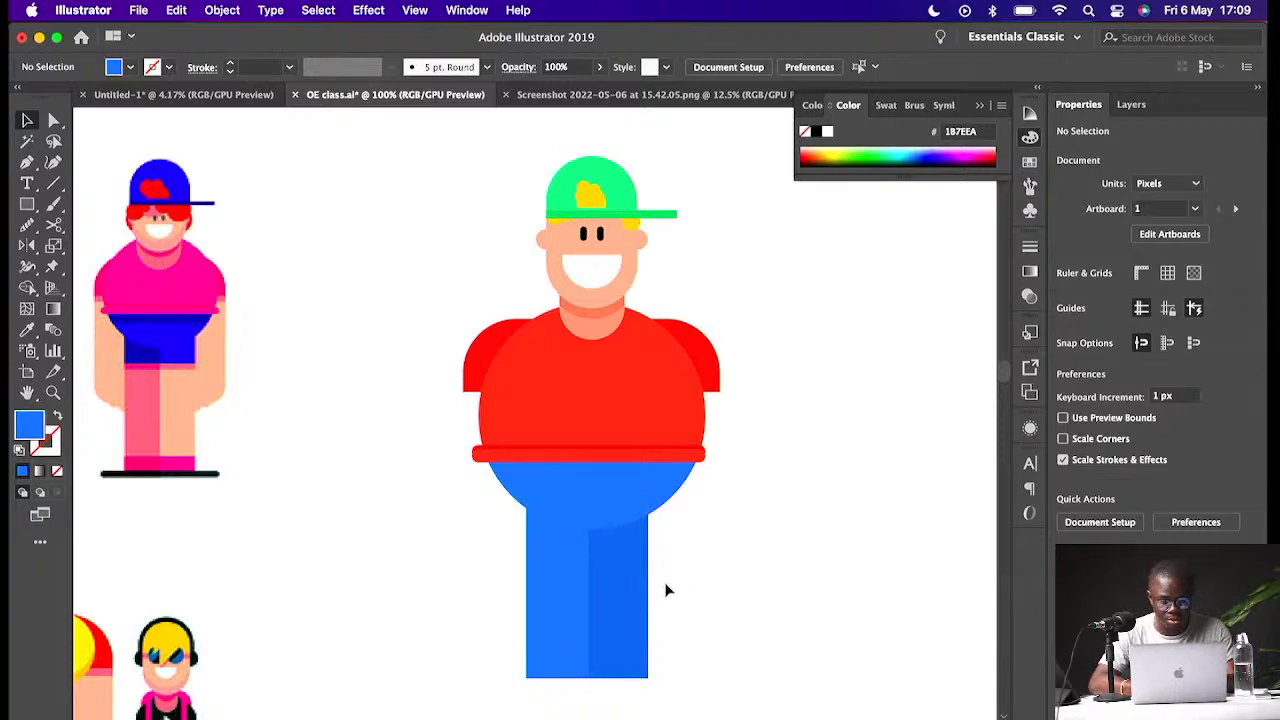
- Try shortening both legs from their bottom edge, then undo the change
scroll(663, 590, down, 1)
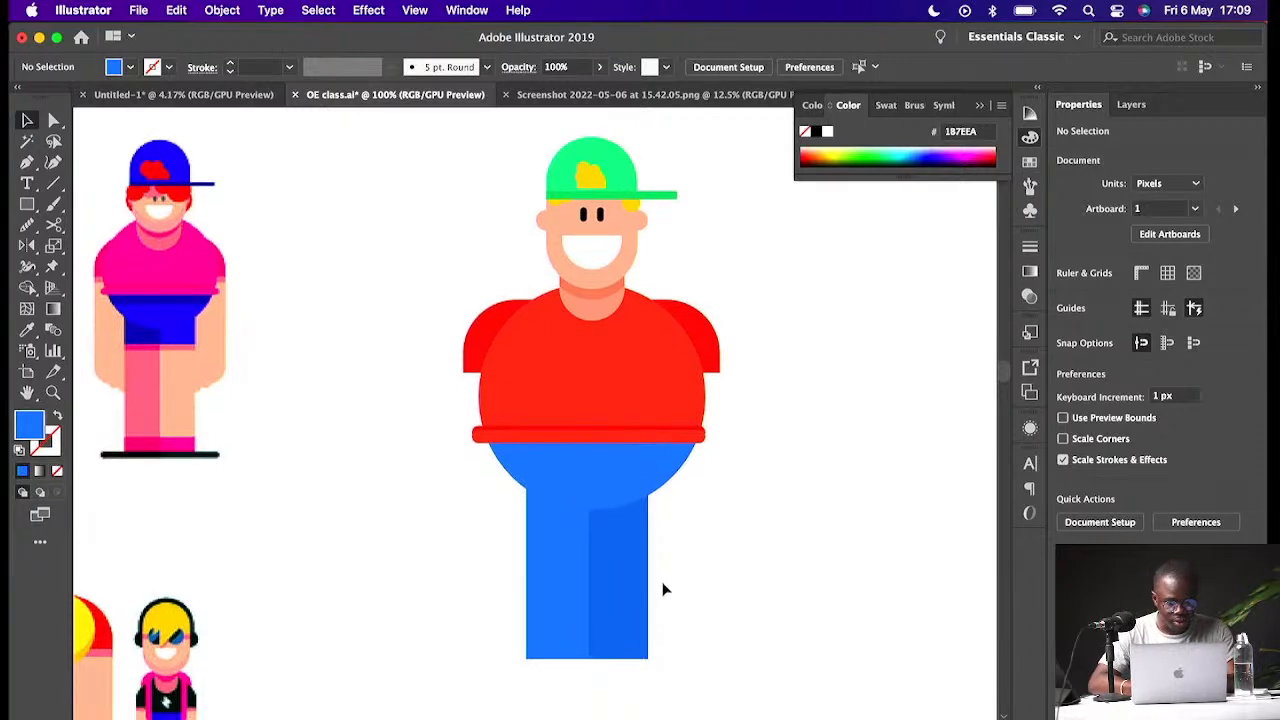
click(617, 629)
drag(587, 659, 596, 570)
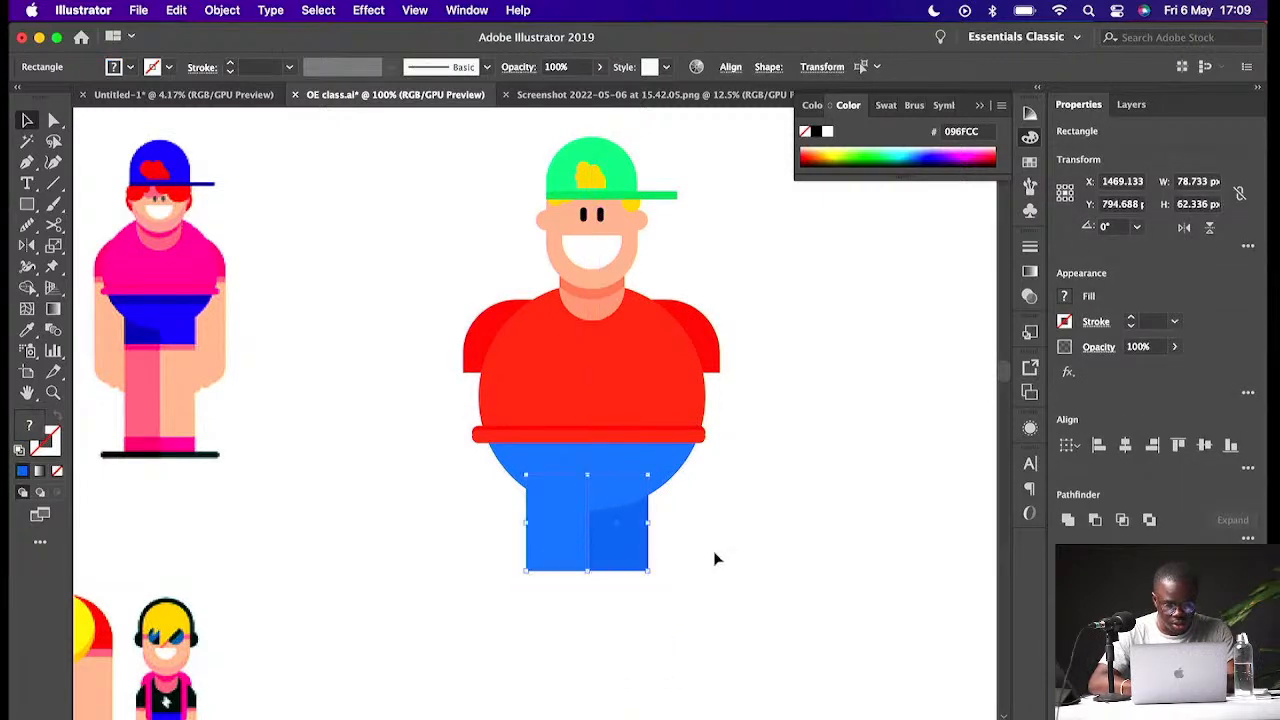
click(714, 550)
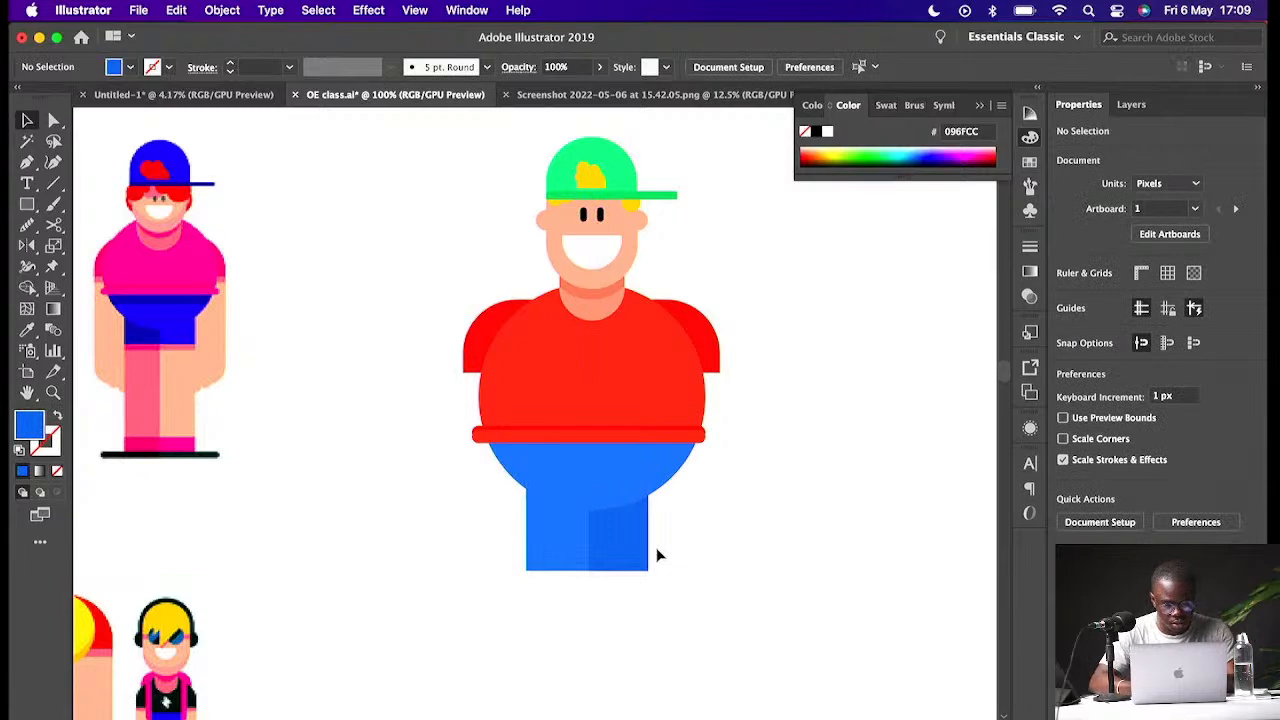
key(super+z)
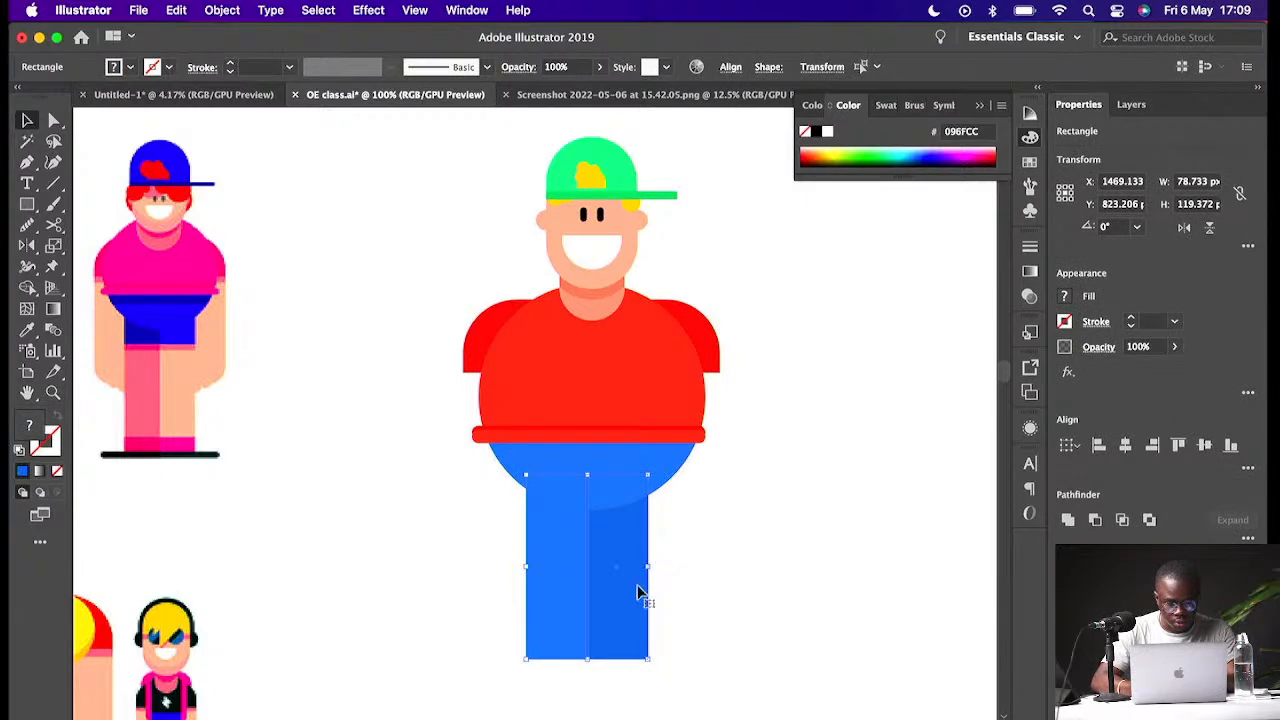
- Make blue shorts about 49 px high over the legs and sample the neck shade F29B83 onto the right leg
drag(587, 659, 594, 551)
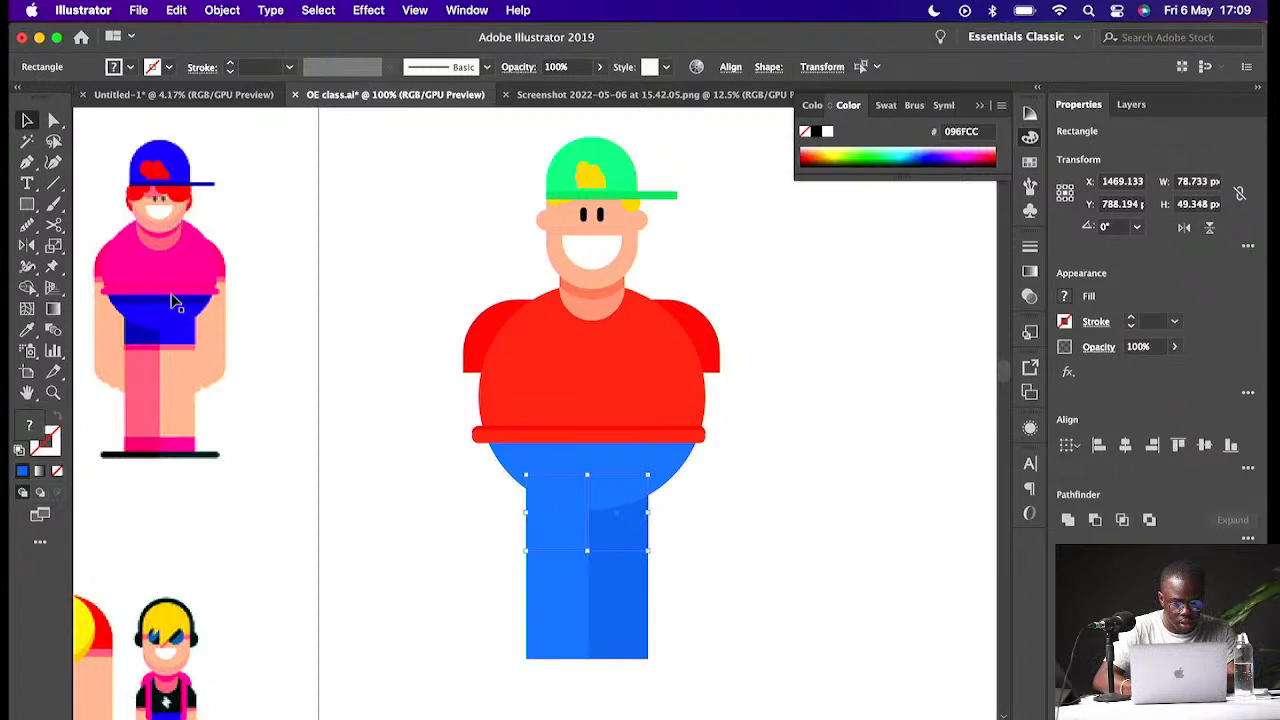
click(612, 500)
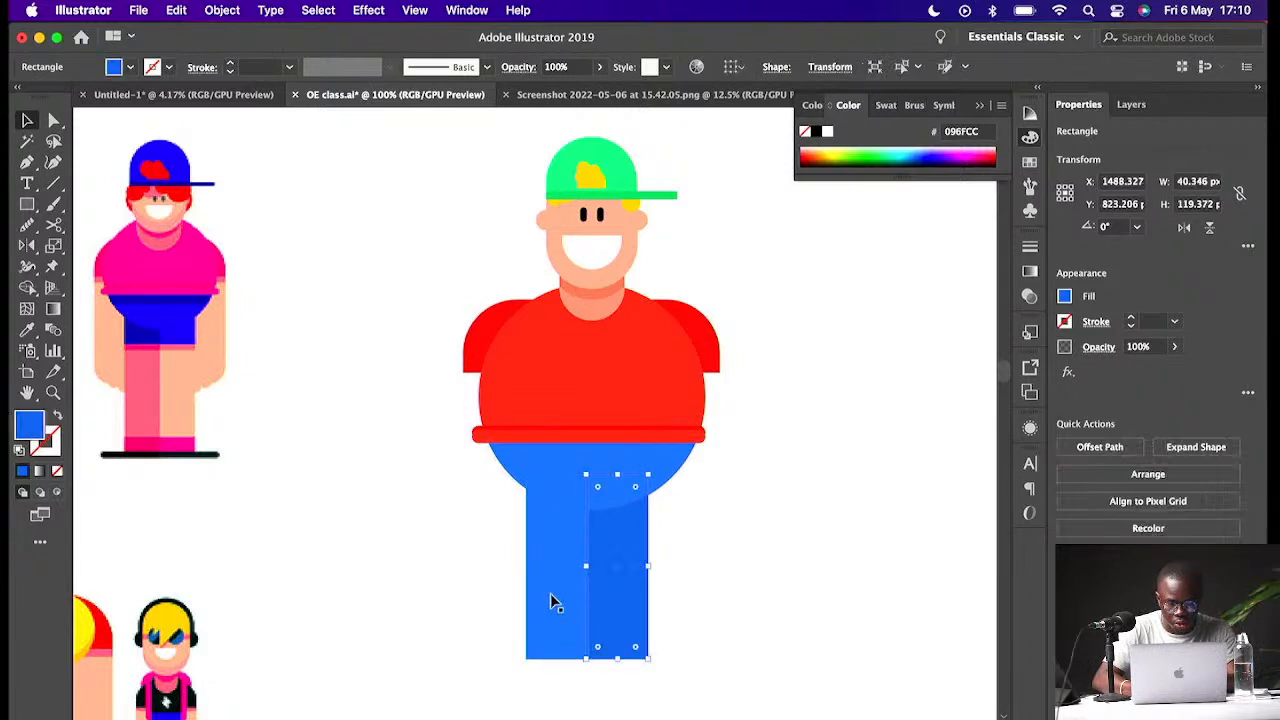
key(i)
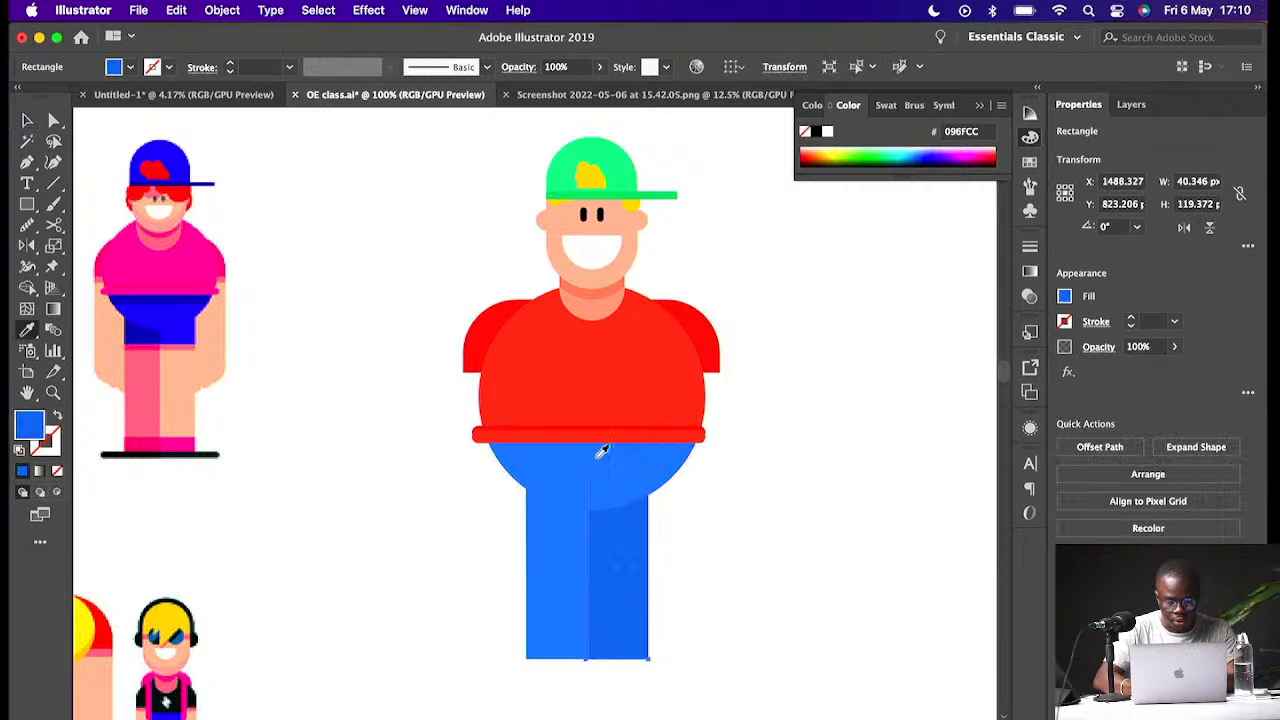
click(614, 302)
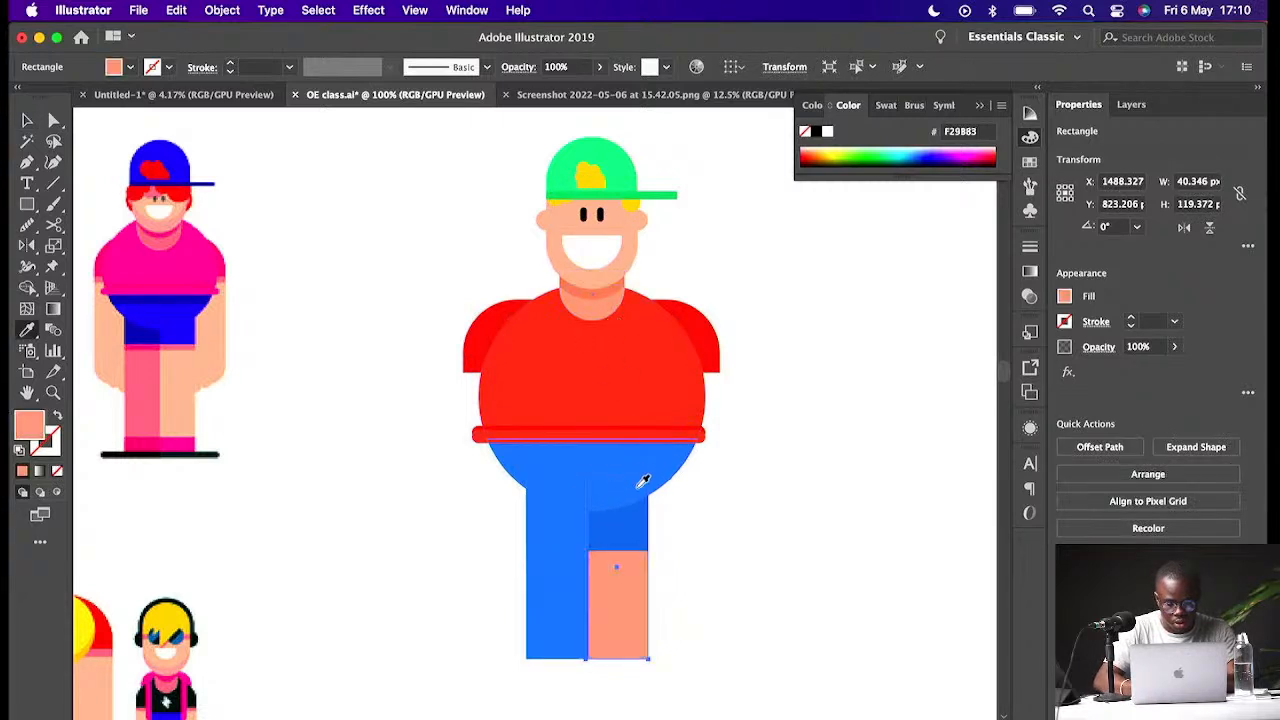
- Sample the face's skin tone FFB198 onto the left leg below the shorts
key(v)
click(563, 603)
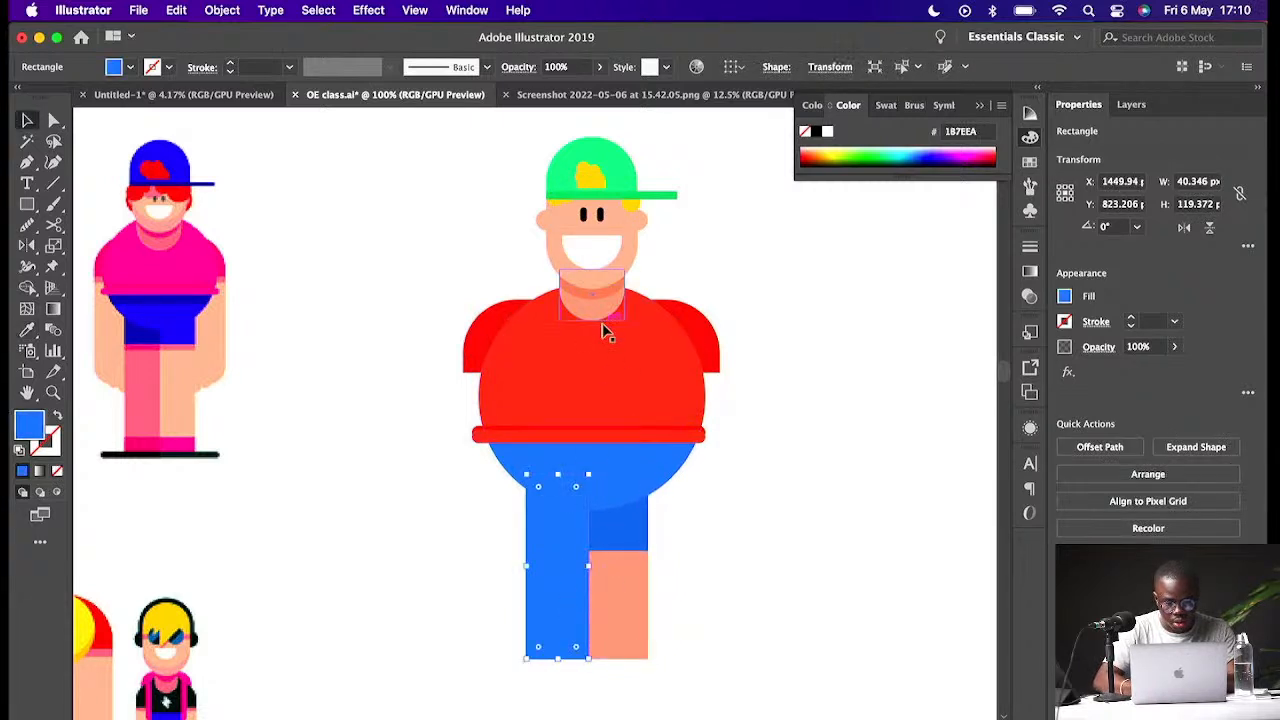
click(605, 258)
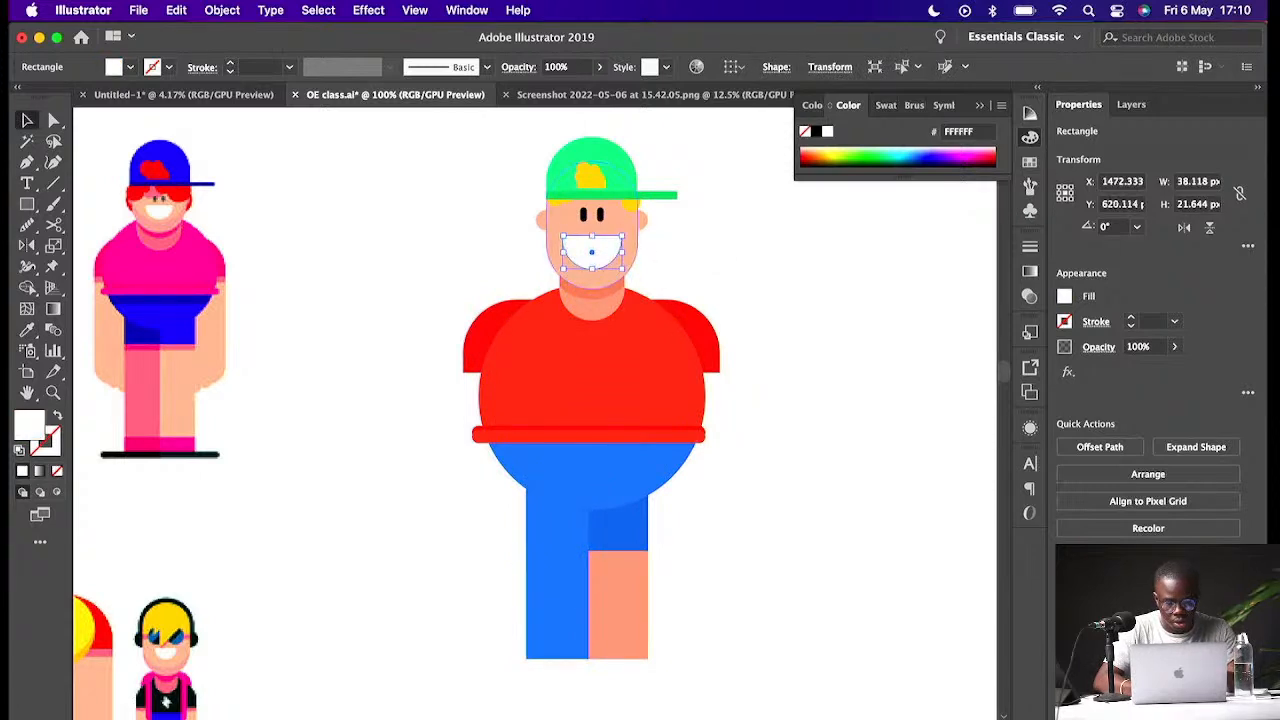
click(560, 615)
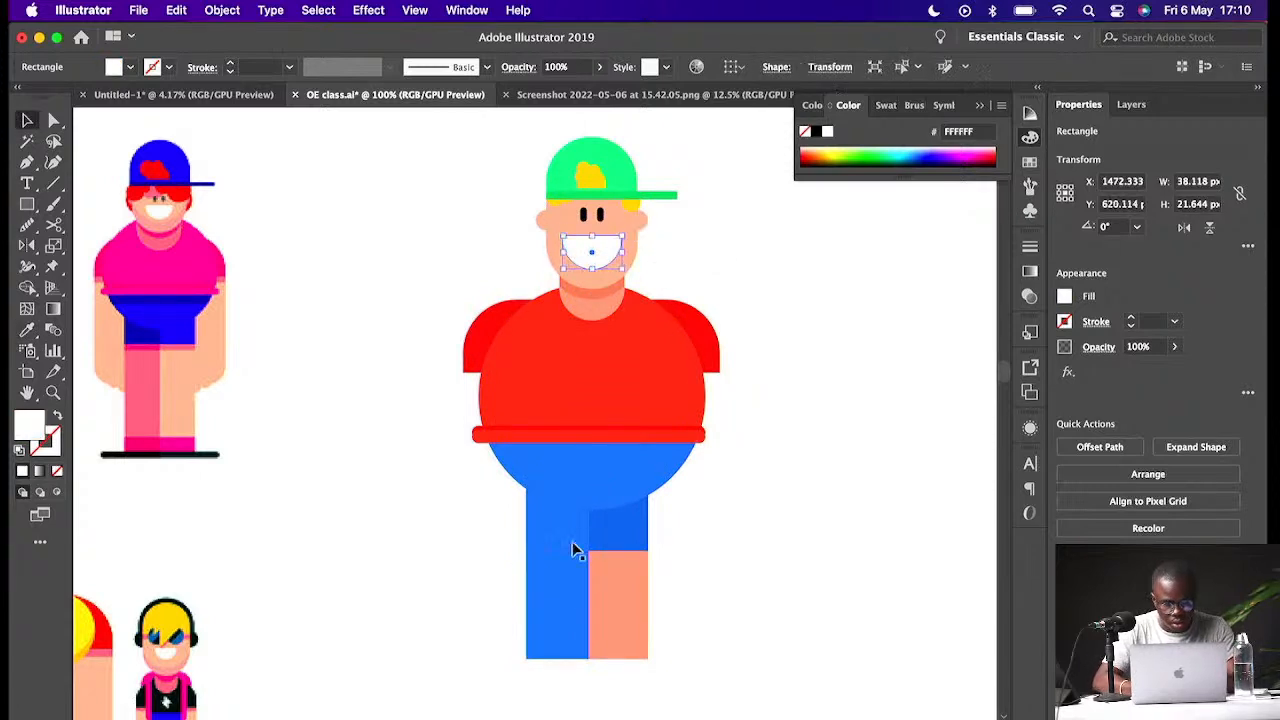
key(i)
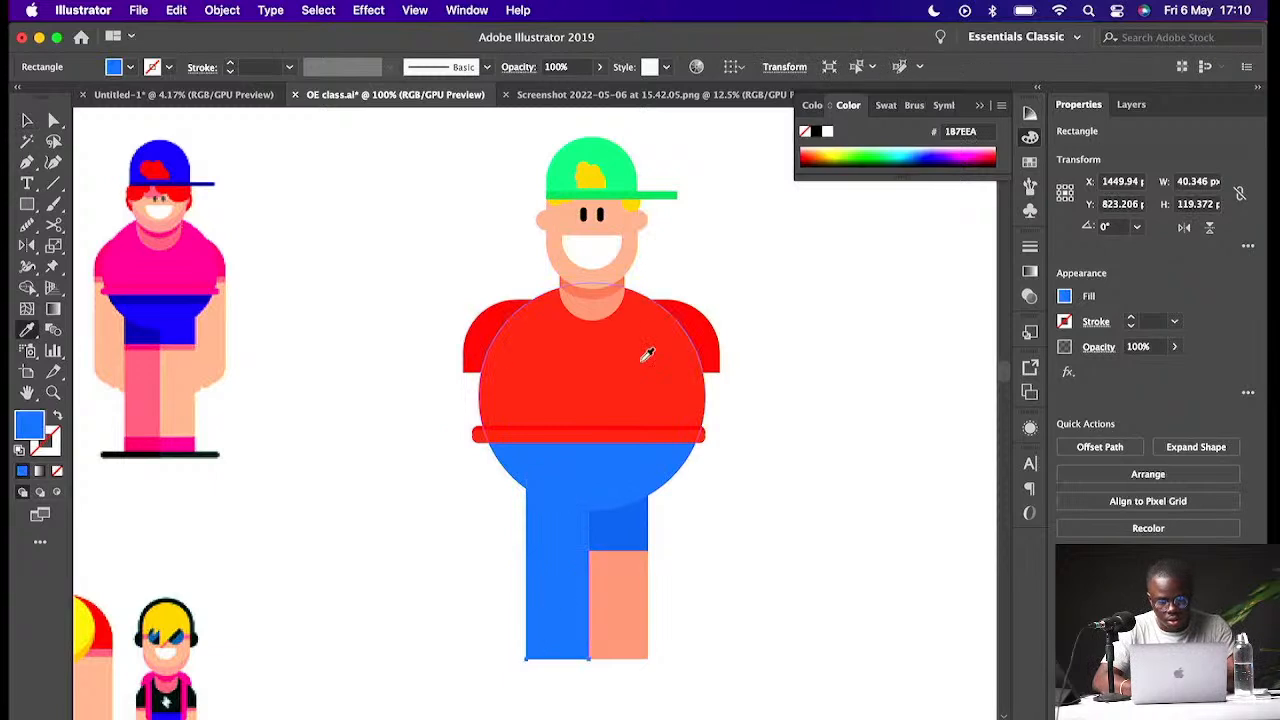
click(631, 246)
key(v)
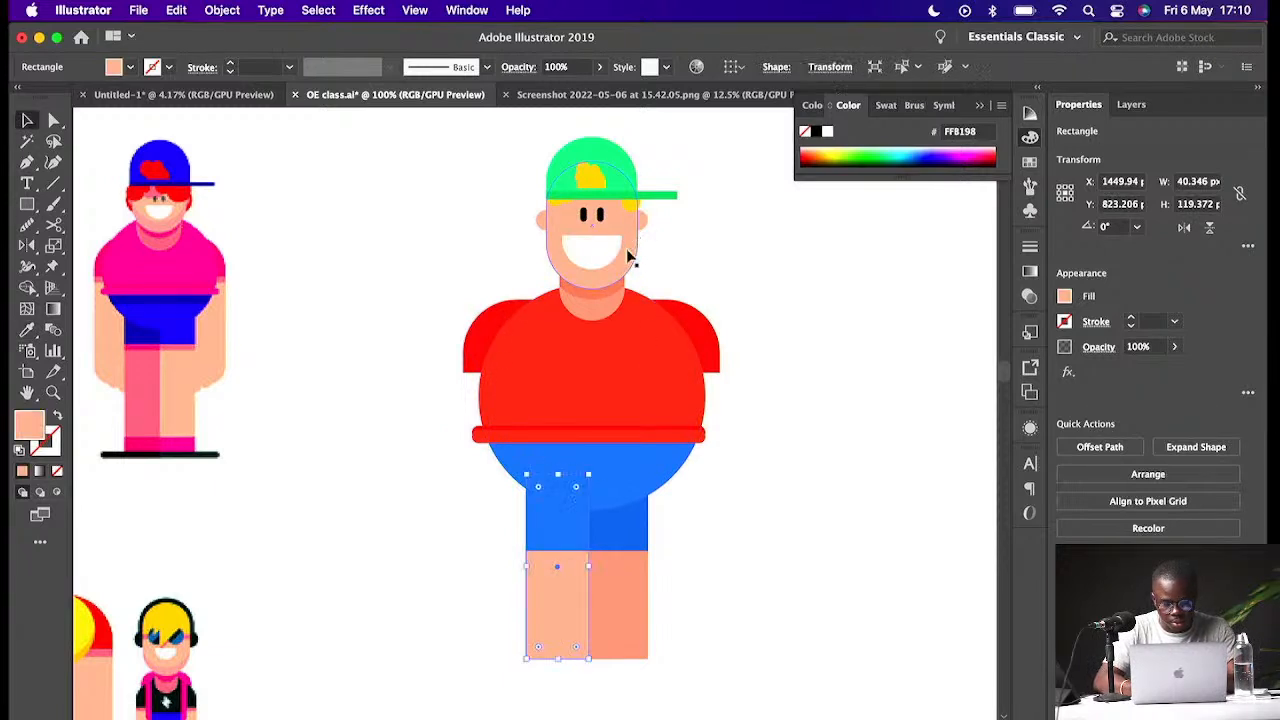
click(747, 438)
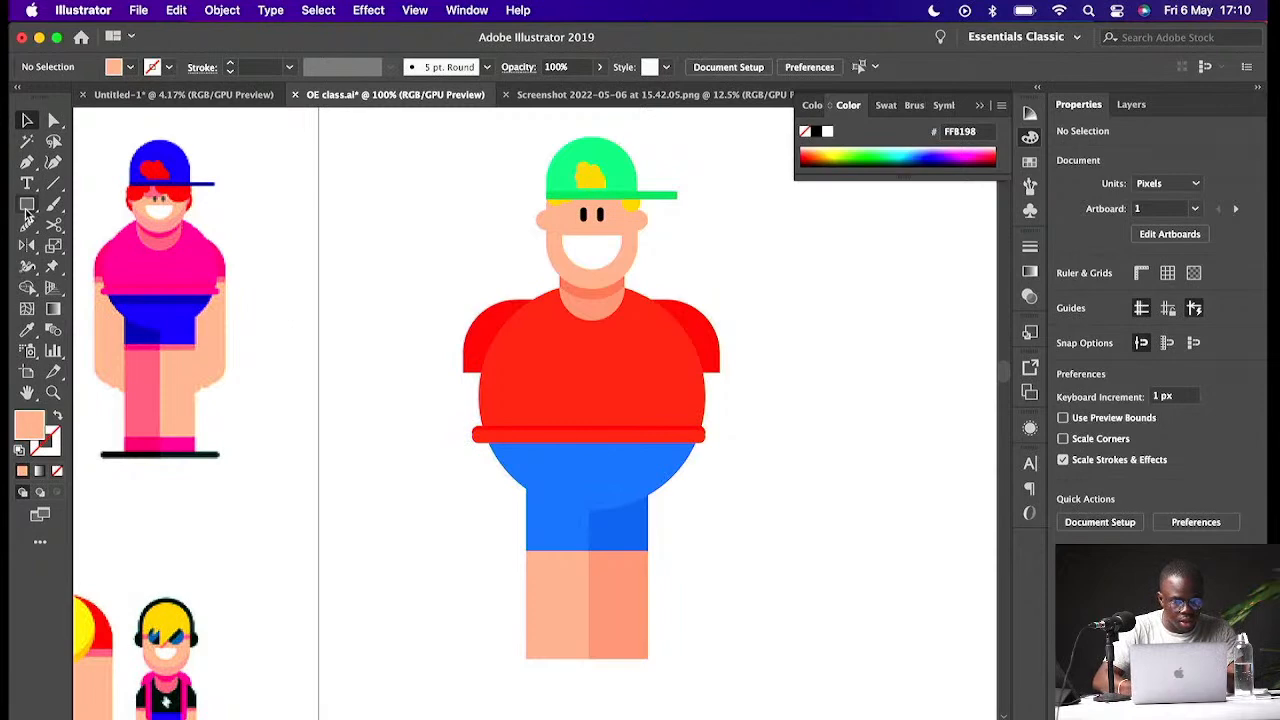
- Duplicate the skin-coloured left leg rectangle to the left side of the body as an arm
click(565, 618)
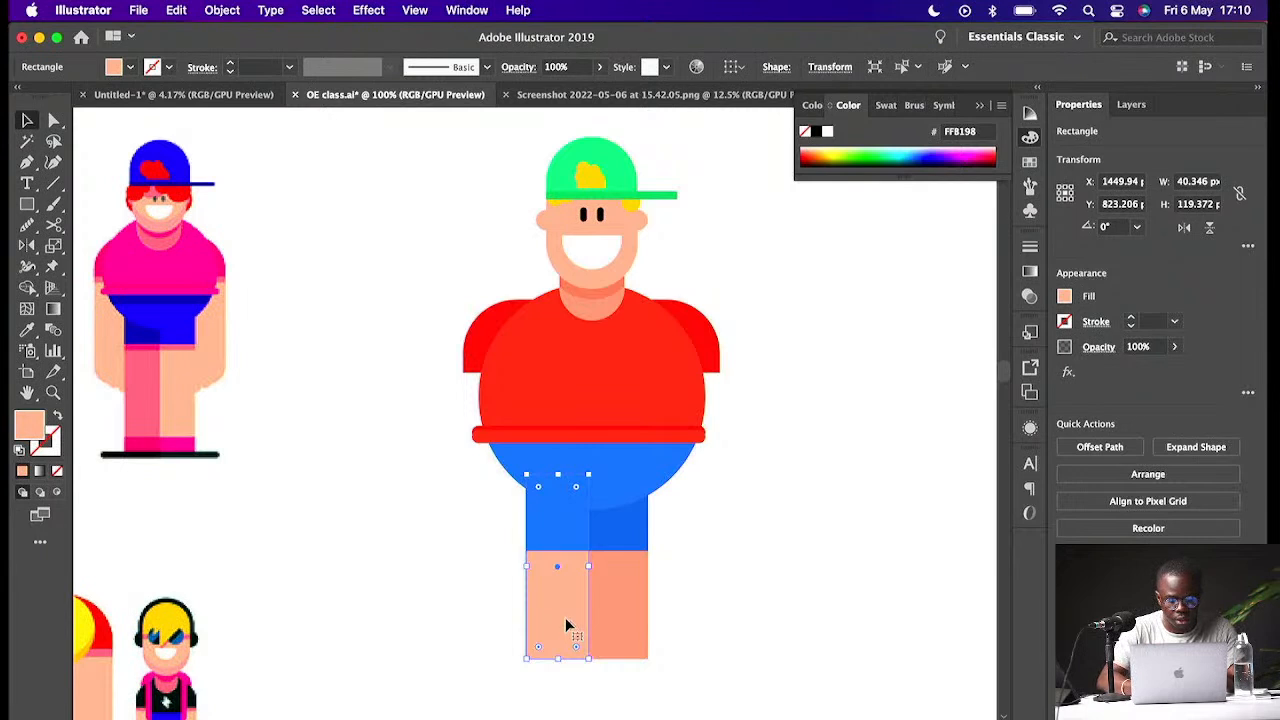
drag(565, 626, 508, 514)
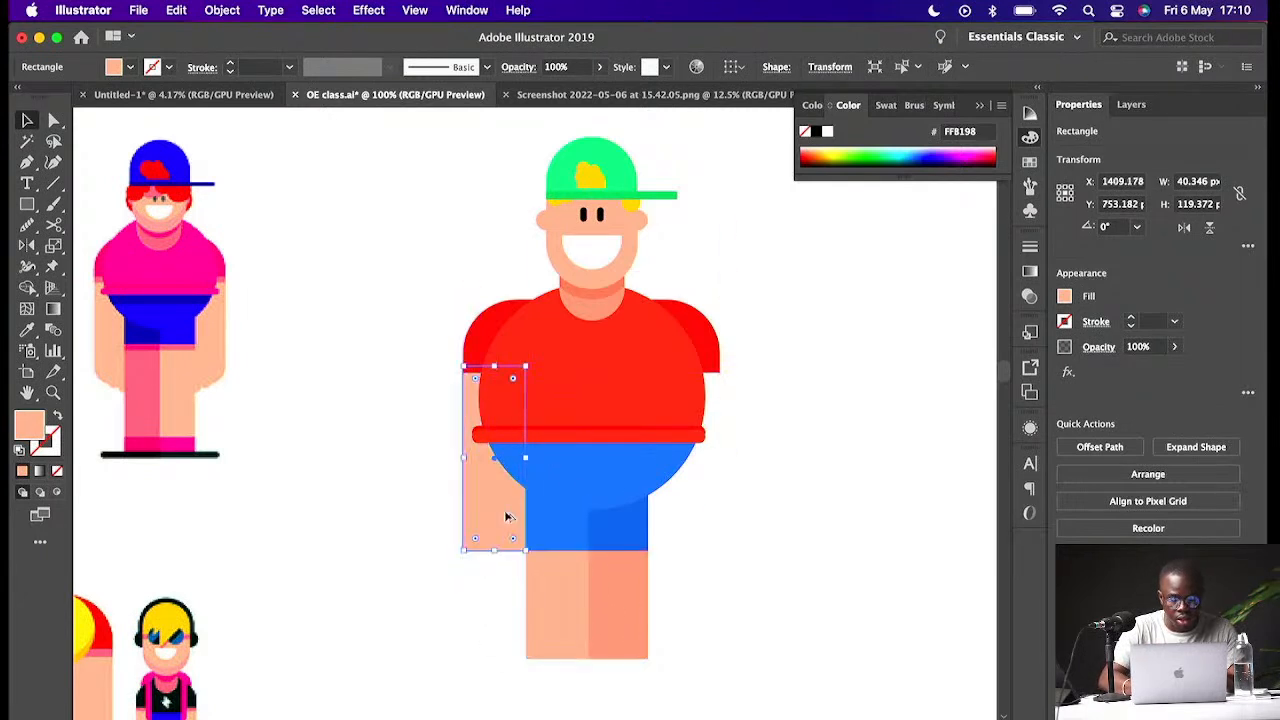
click(437, 537)
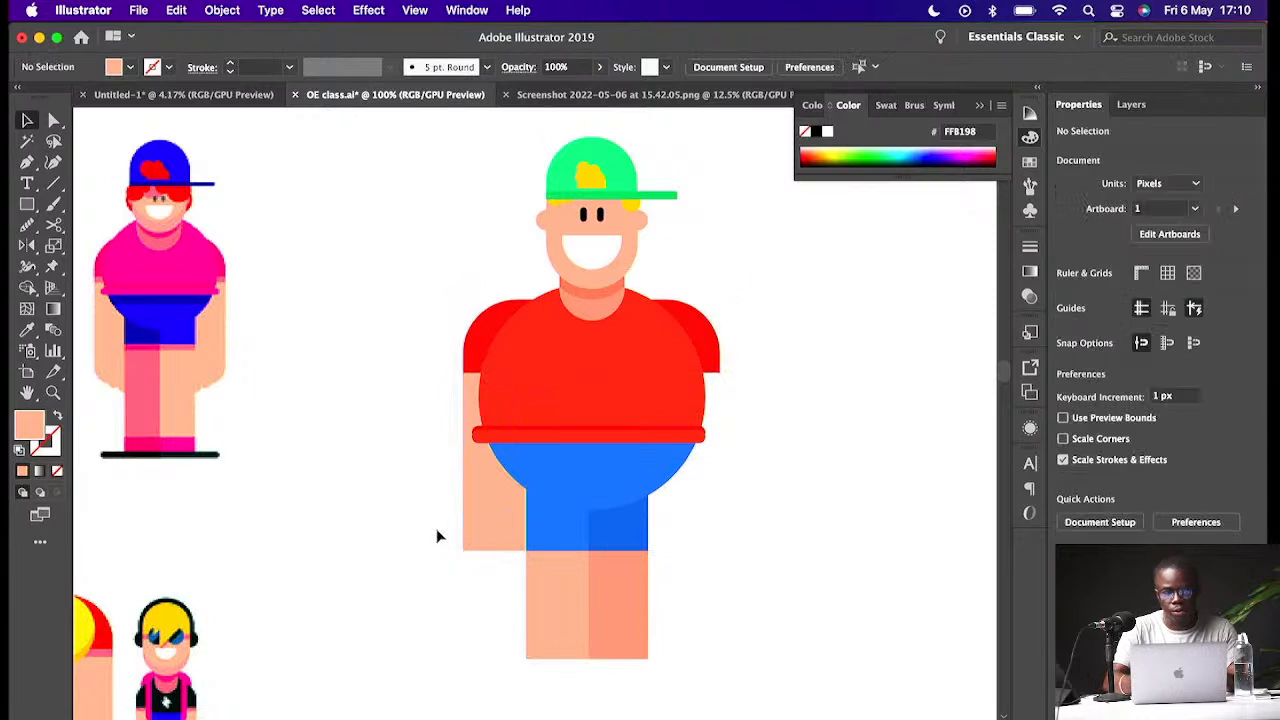
- Duplicate the left arm across to the right side of the body as the second arm
click(518, 527)
drag(494, 549, 694, 544)
click(770, 521)
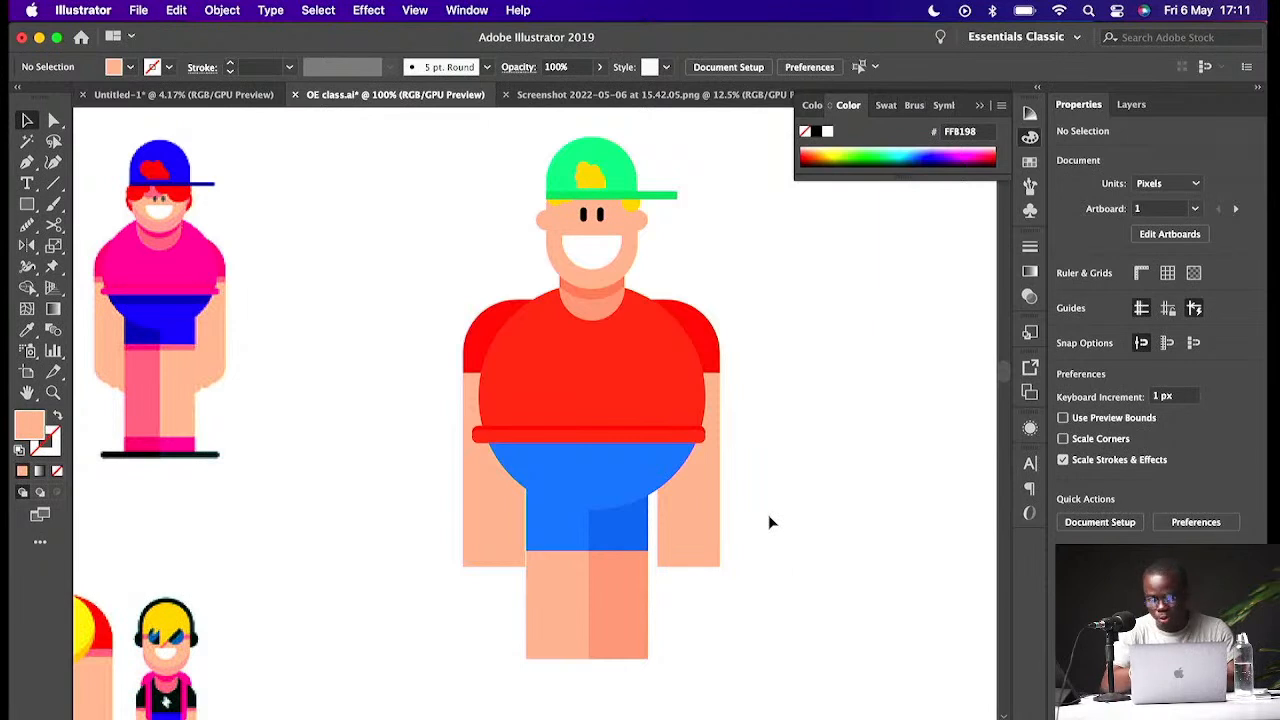
click(509, 550)
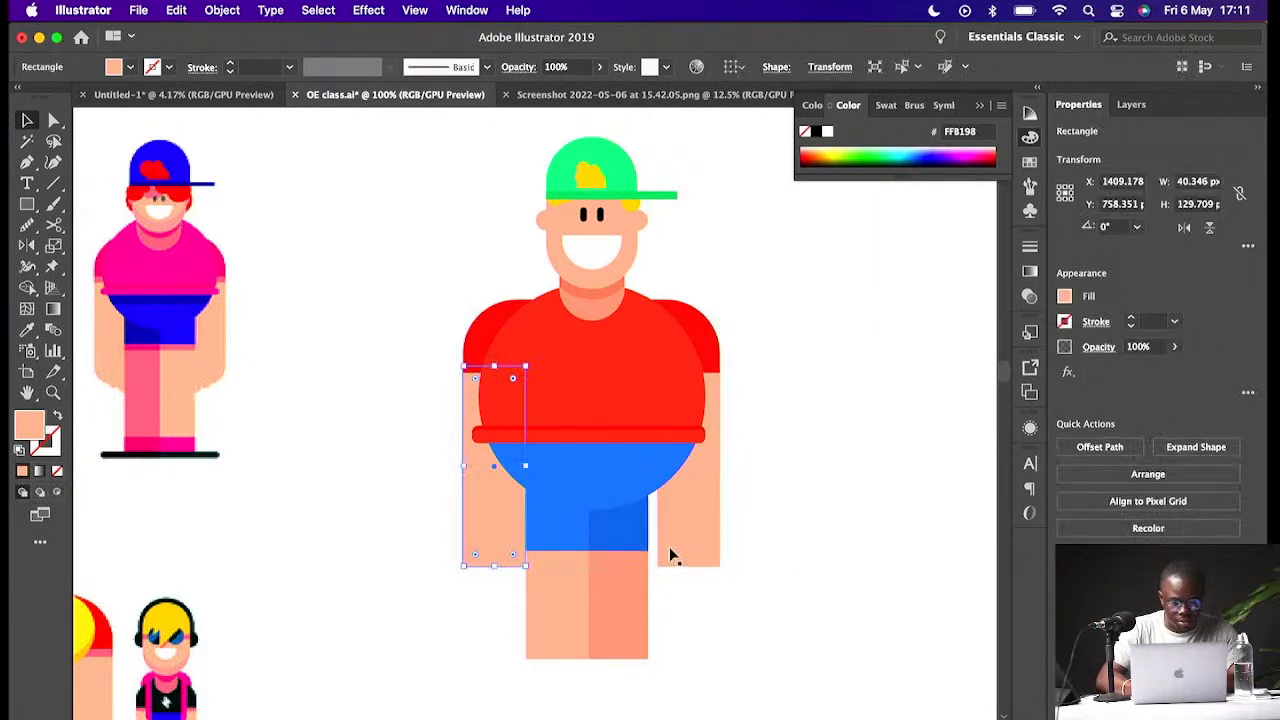
click(755, 525)
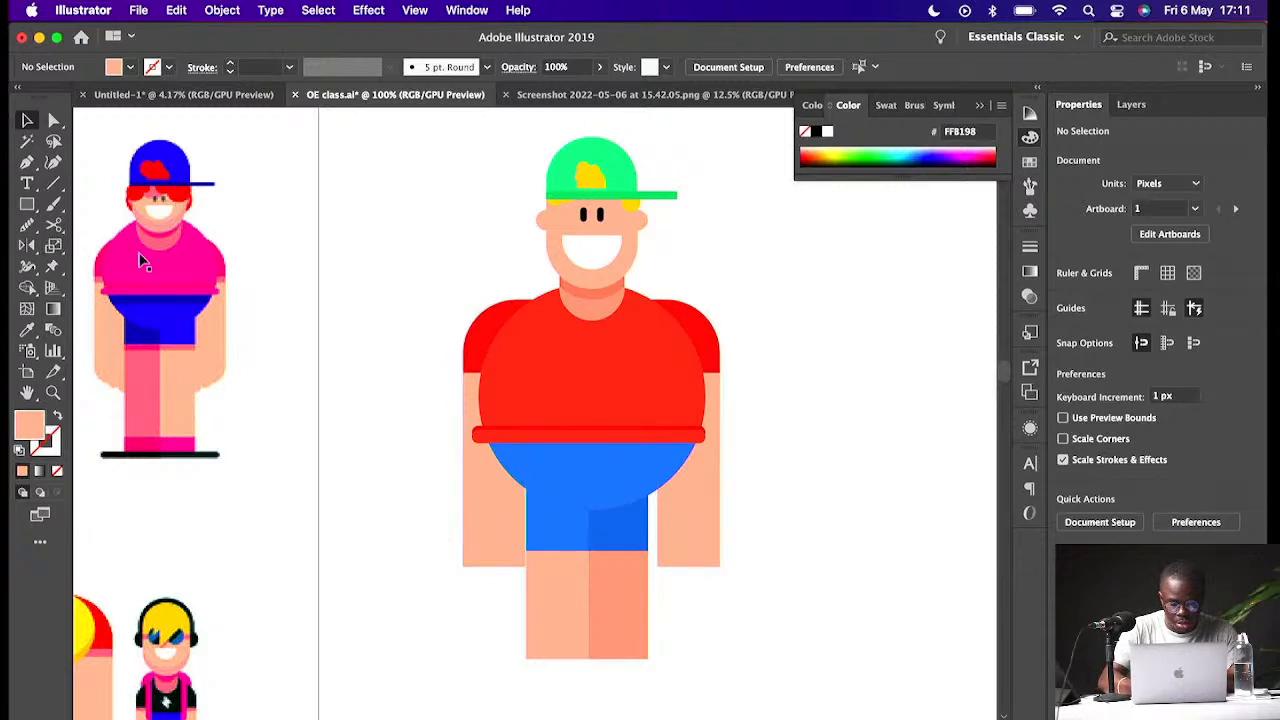
- Draw a skin-coloured circle about 43 px wide at the bottom of the left arm as a hand
key(o)
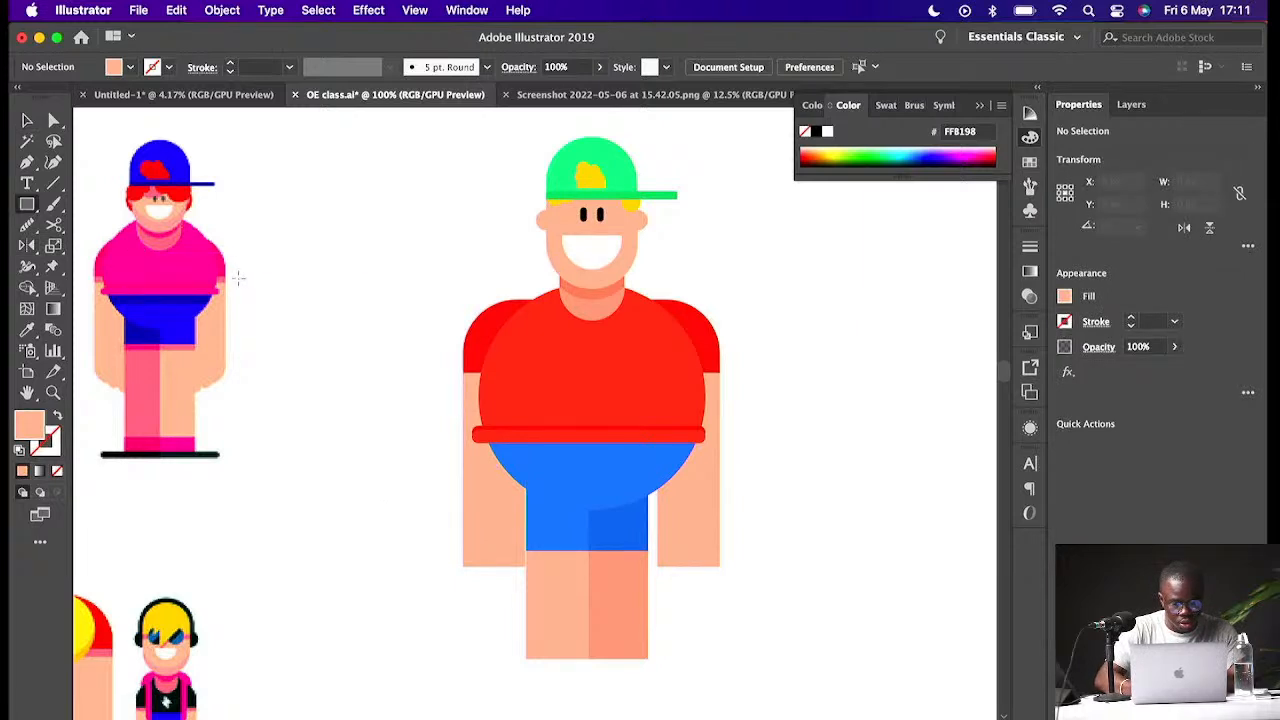
key(l)
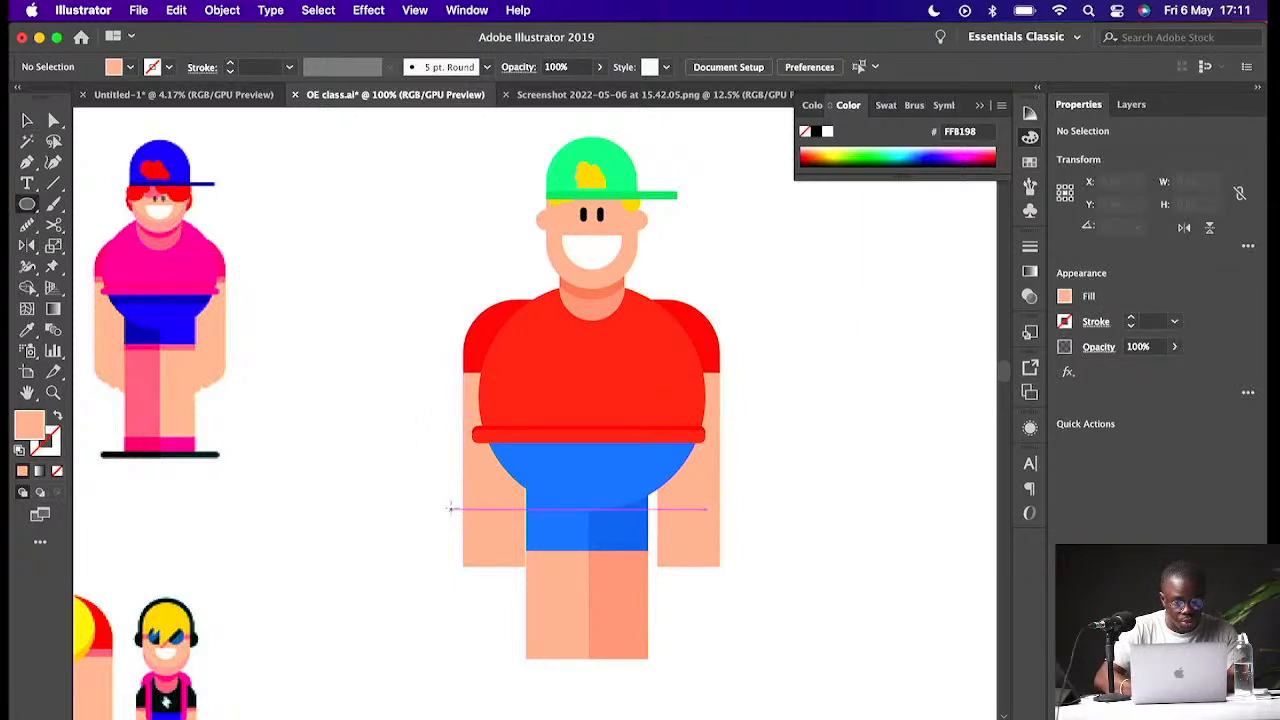
drag(450, 521, 527, 598)
key(c)
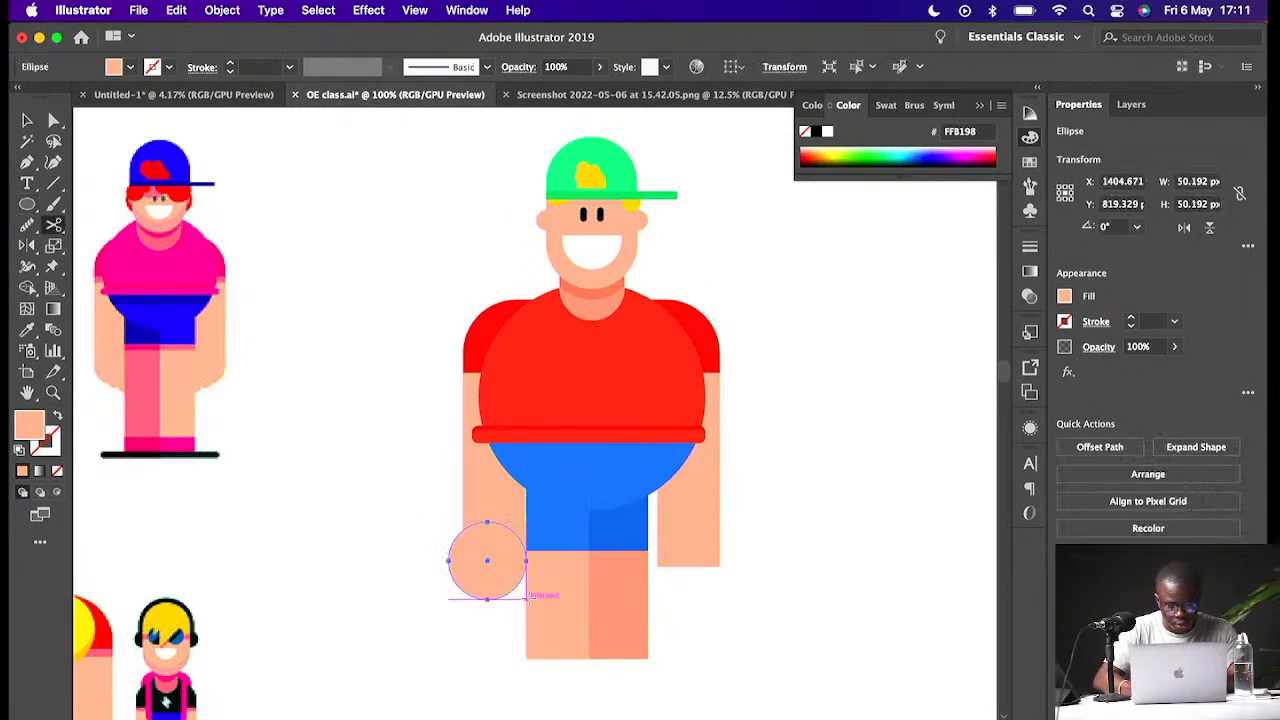
key(v)
drag(506, 586, 482, 563)
key(super+equal)
key(super+equal)
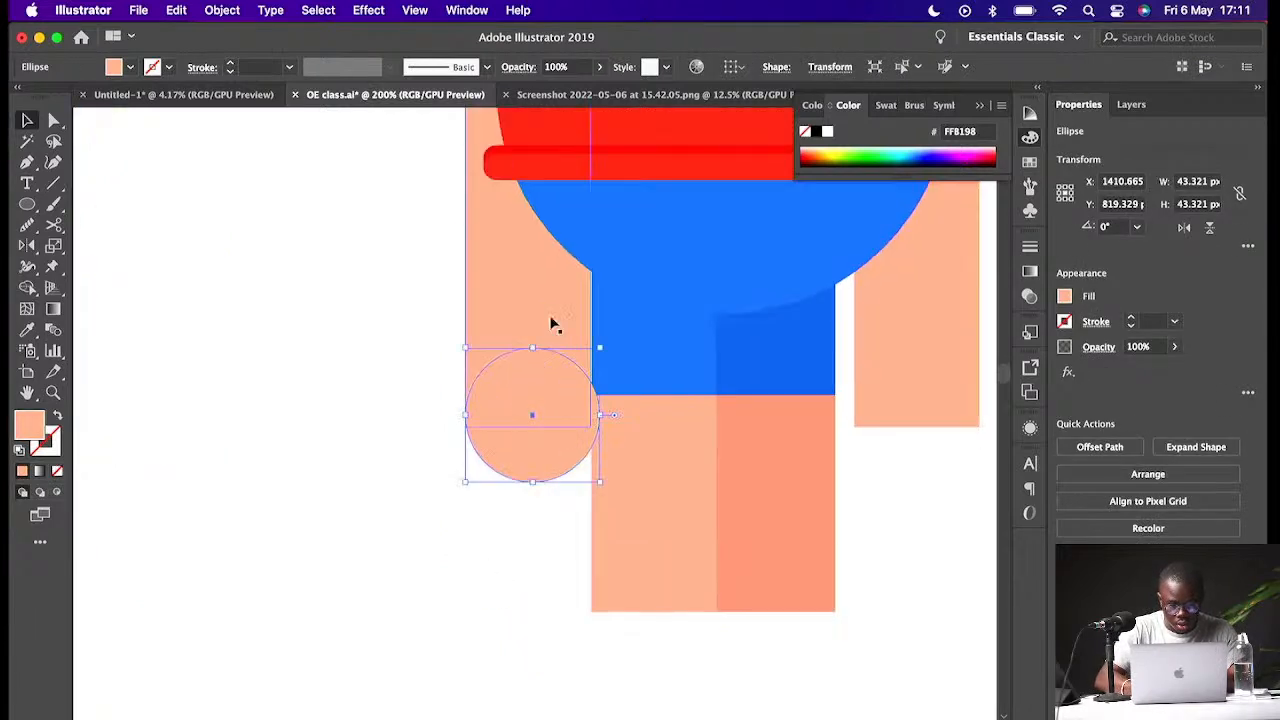
drag(577, 456, 573, 454)
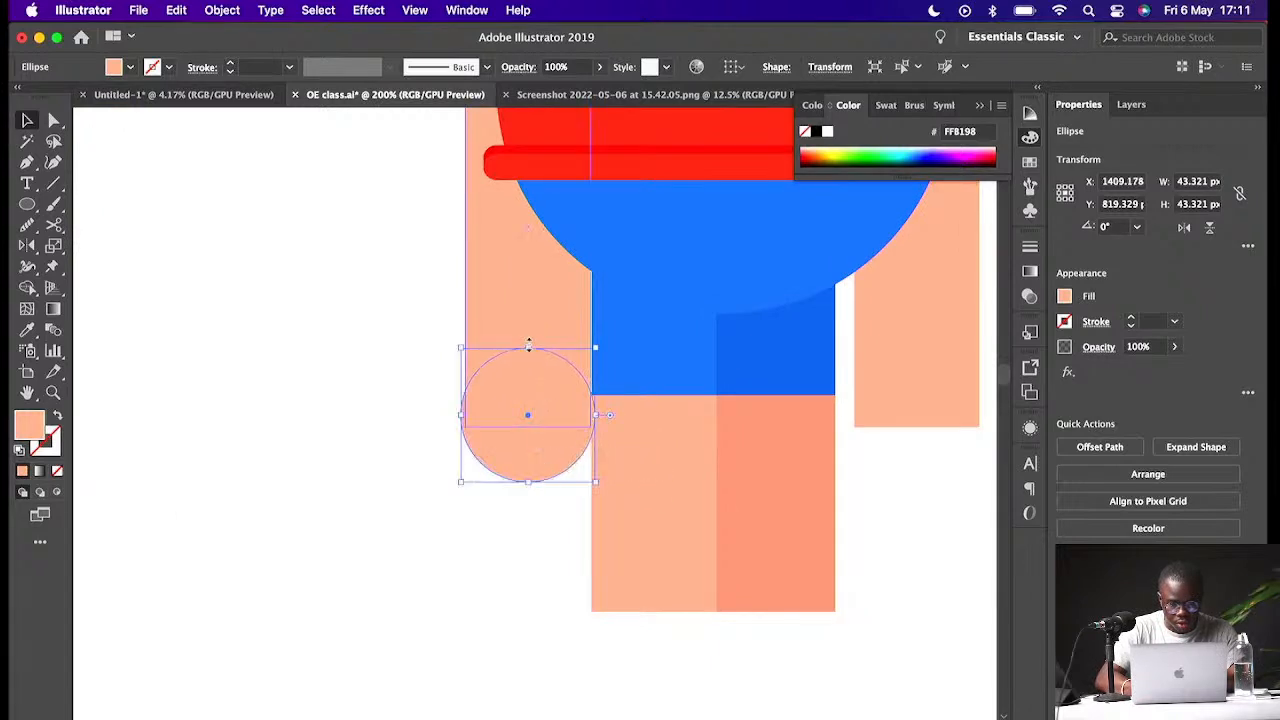
click(414, 425)
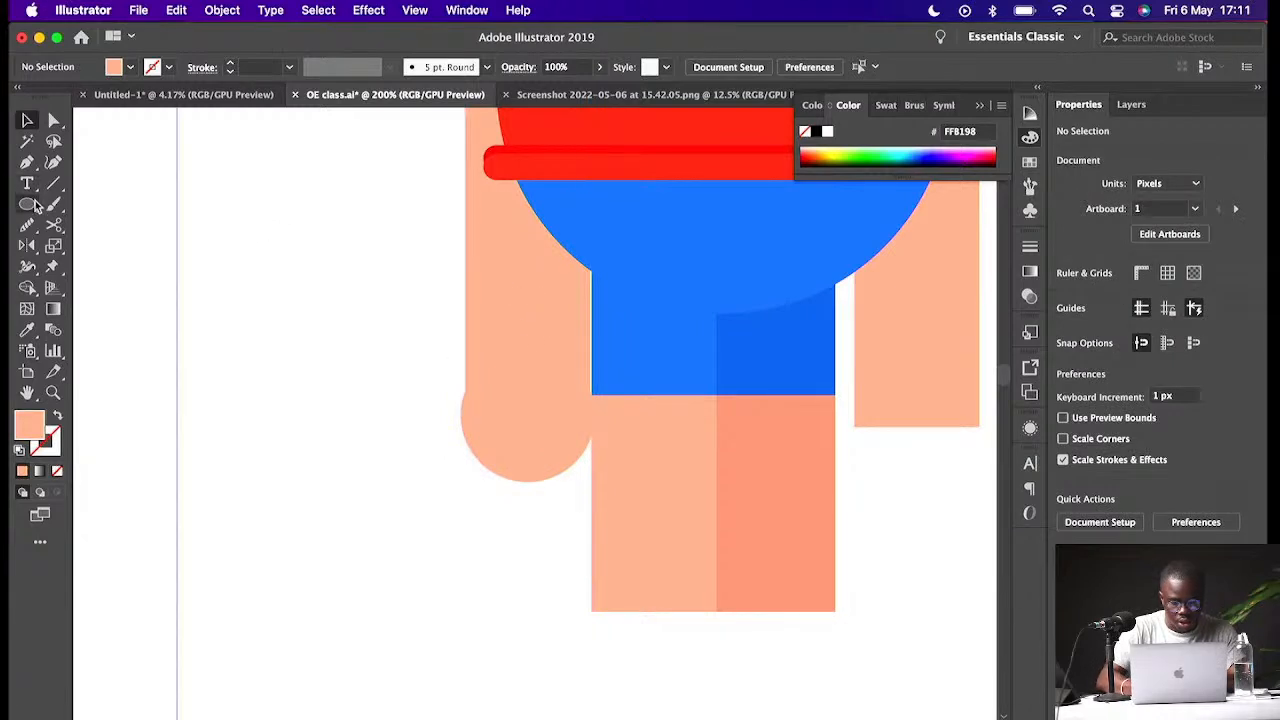
- Draw a small rectangle about 7 × 21 px beside the hand and round its corners fully as a finger
key(m)
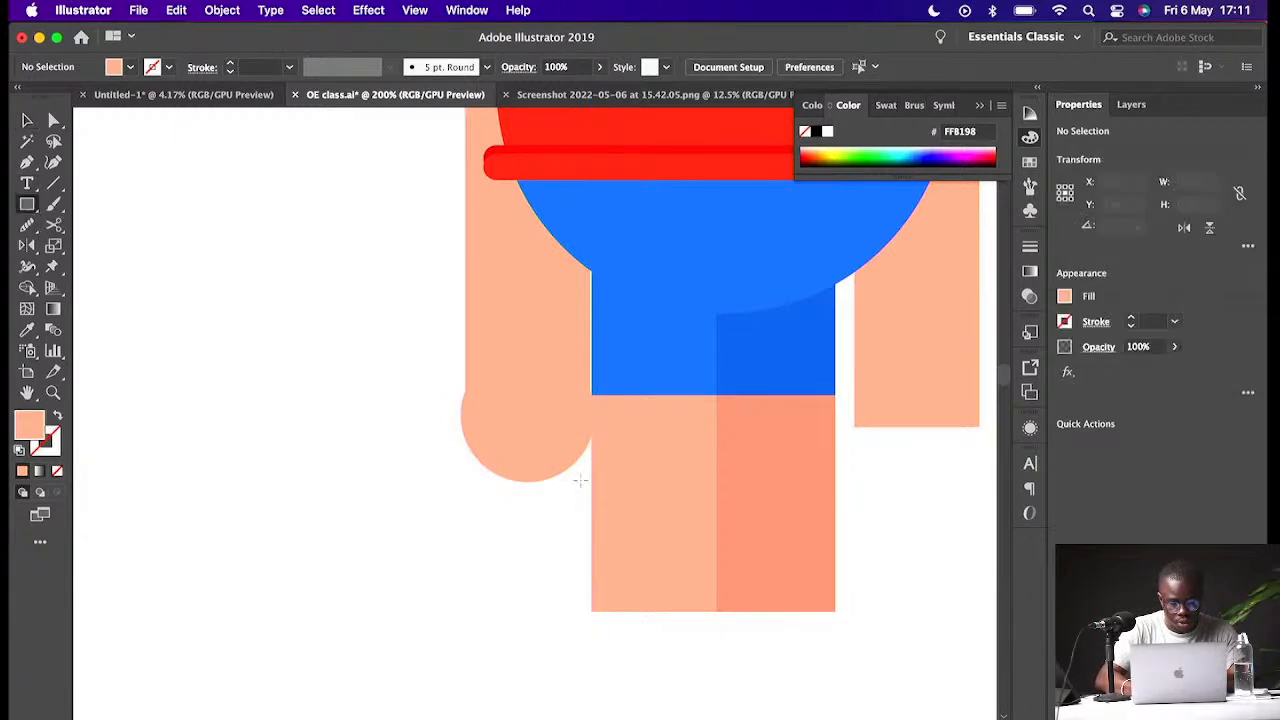
drag(559, 444, 587, 511)
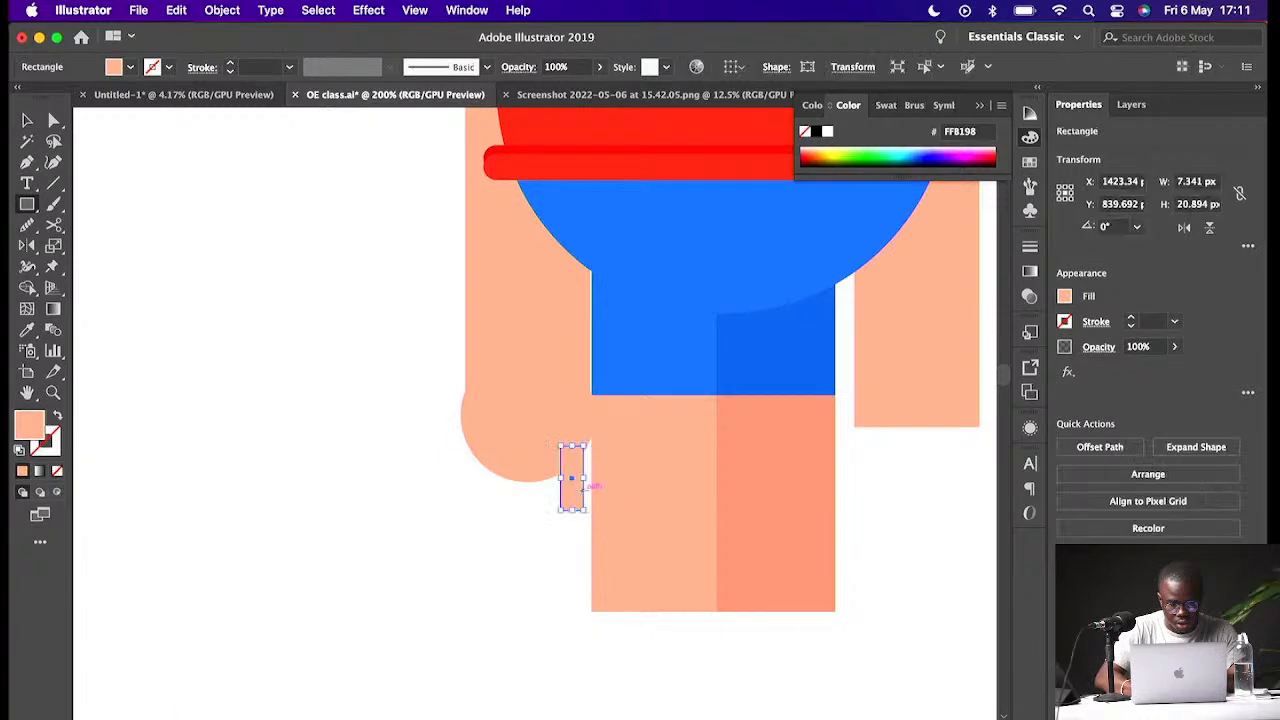
key(super+equal)
key(super+equal)
drag(535, 472, 547, 391)
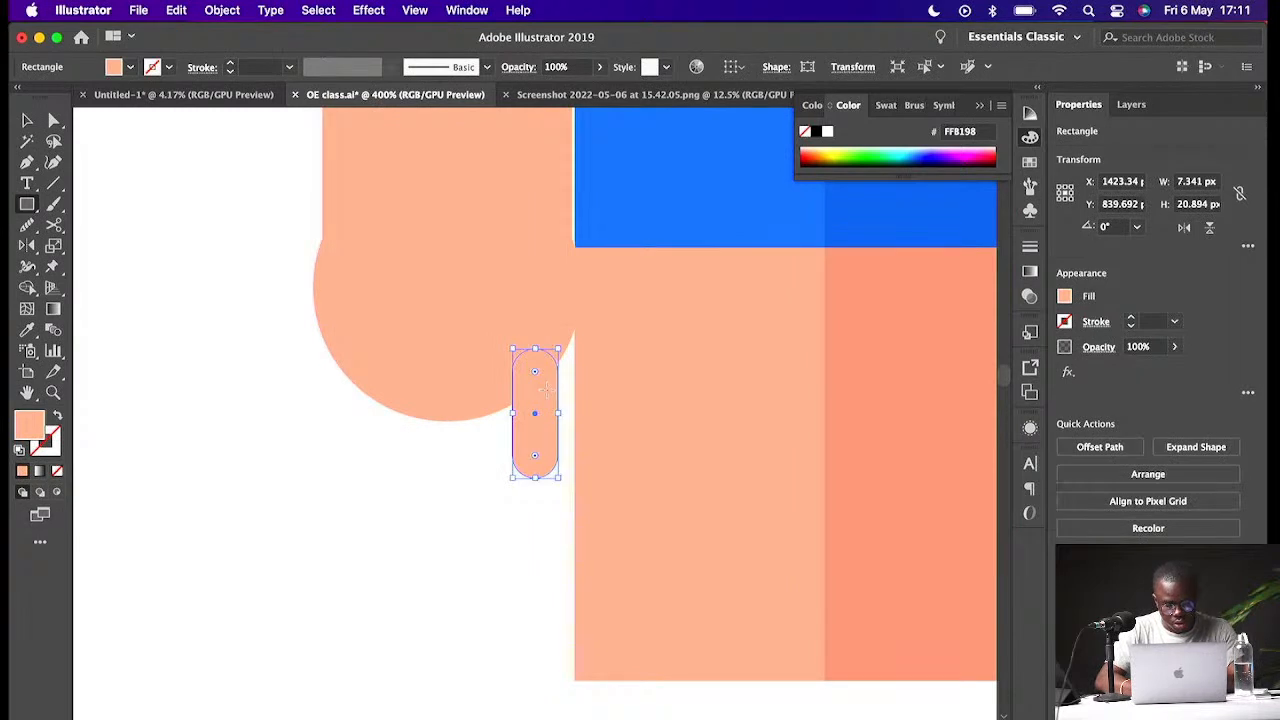
- Resize and duplicate the finger shape, placing several fingers along the bottom of the hand
key(v)
mouse_move(511, 413)
mouse_down()
mouse_move(500, 412)
mouse_move(537, 385)
mouse_move(509, 417)
mouse_move(491, 417)
mouse_move(499, 397)
mouse_up()
drag(491, 392, 431, 380)
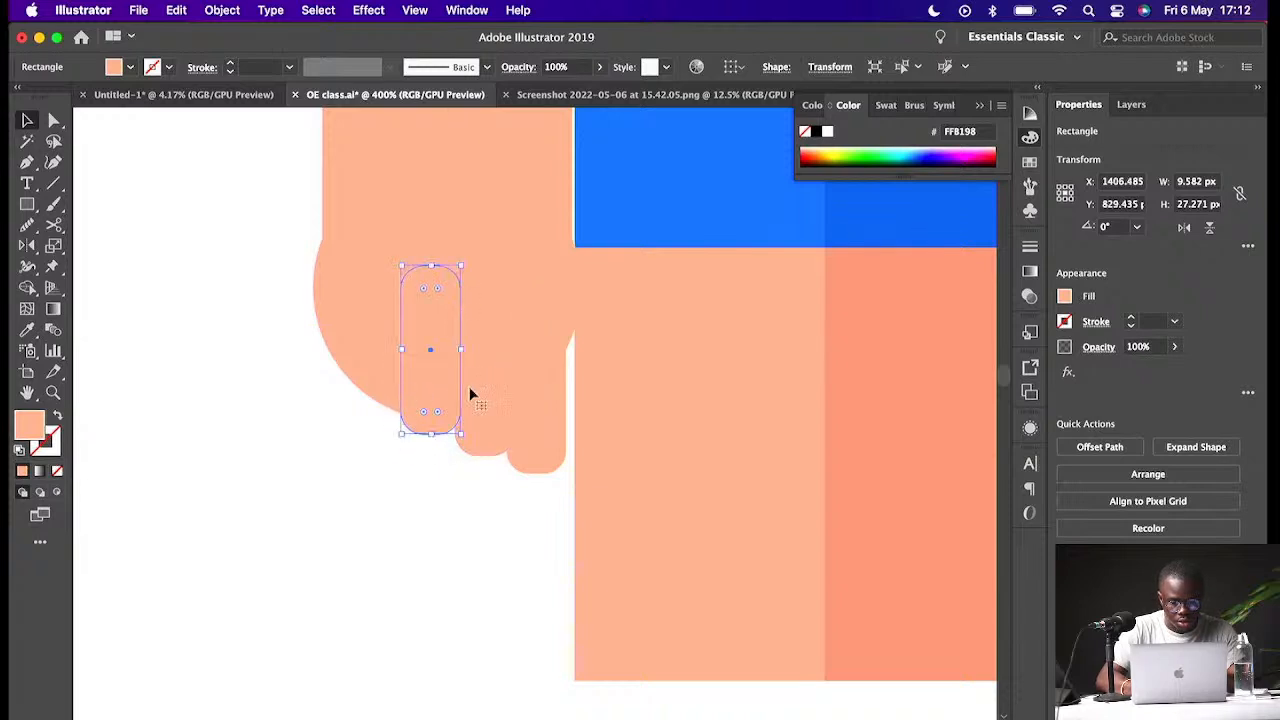
drag(418, 376, 366, 354)
- Select the four fingers on the left hand and shift them slightly left so they sit along the bottom of the hand
shift+click(446, 429)
shift+click(500, 457)
shift+click(531, 462)
double_click(529, 456)
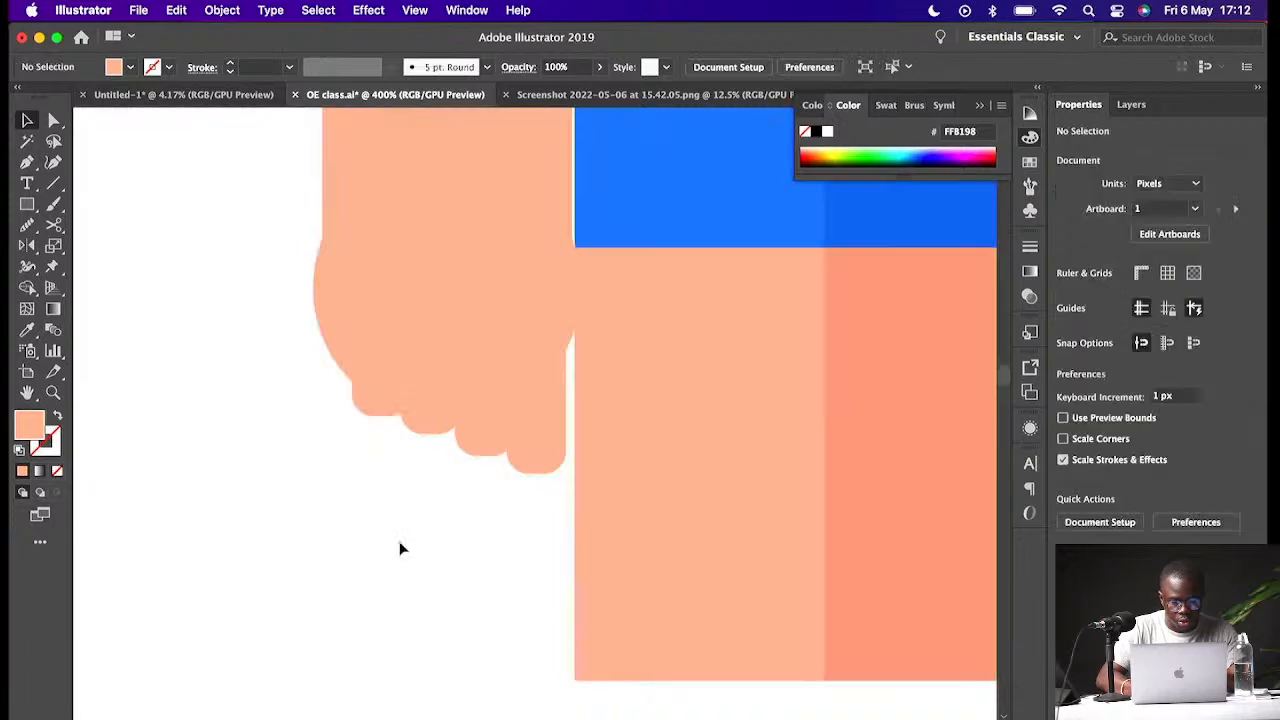
double_click(400, 543)
click(483, 450)
shift+click(535, 454)
shift+click(432, 418)
shift+click(390, 405)
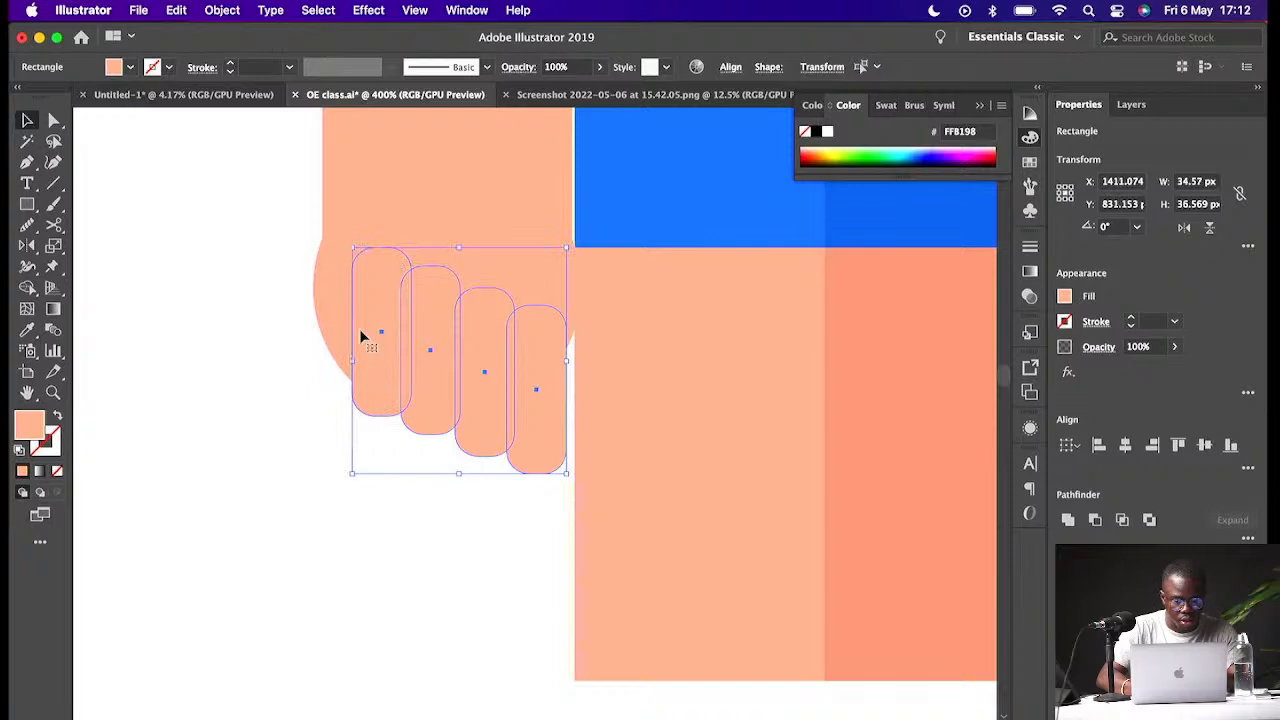
drag(352, 360, 328, 353)
click(479, 533)
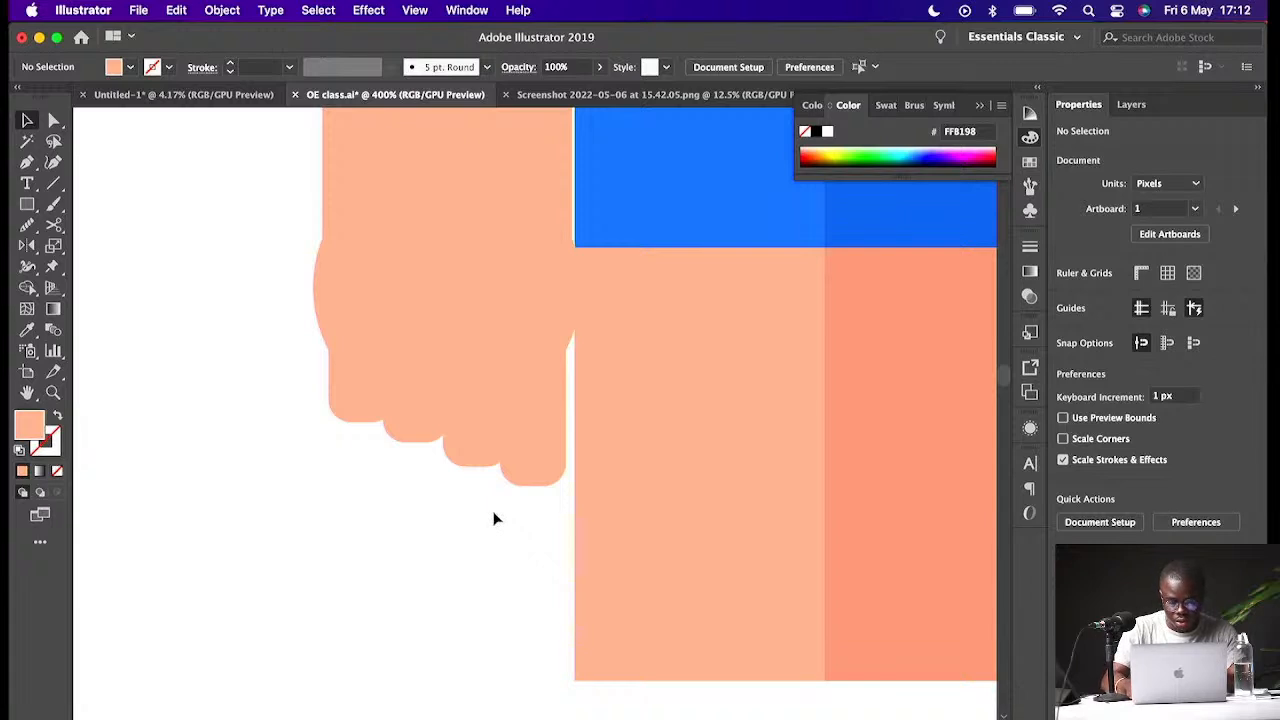
- Select all four fingers of the left hand and group them together
key(super+minus)
key(super+minus)
key(super+minus)
key(super+minus)
key(super+minus)
key(super+plus)
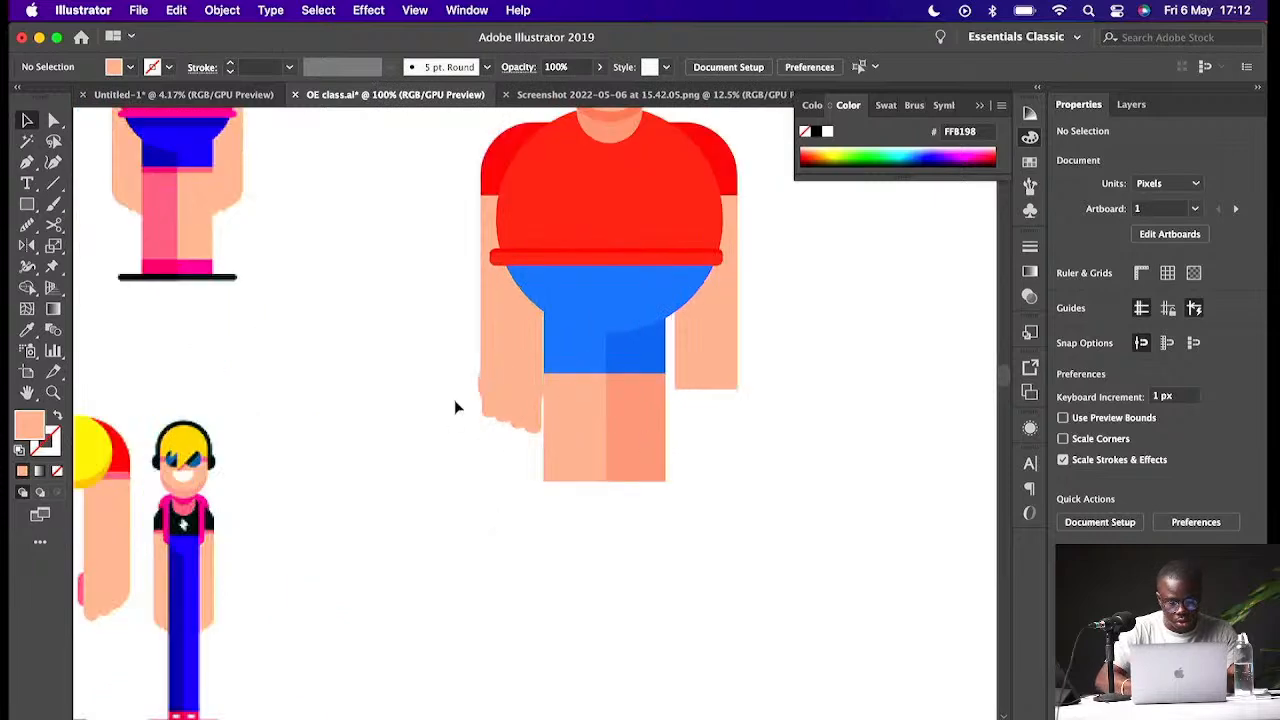
click(492, 412)
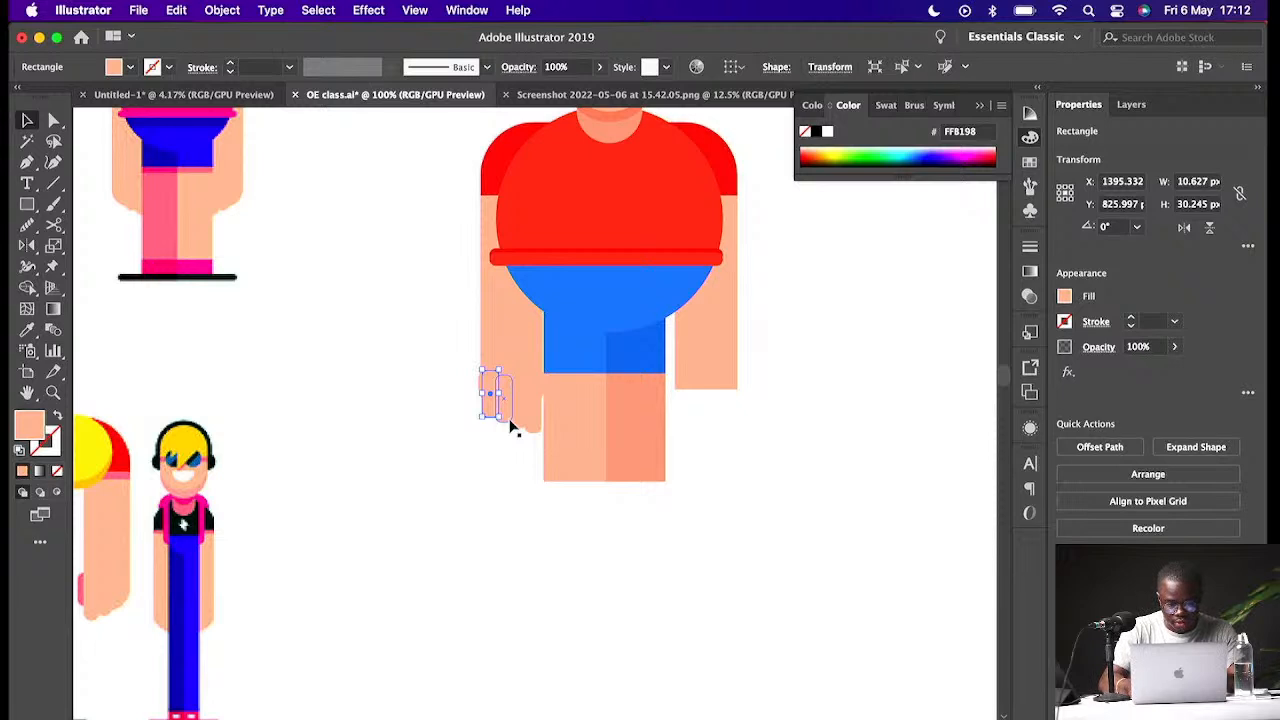
key(super+plus)
key(super+plus)
drag(529, 453, 585, 480)
shift+click(566, 463)
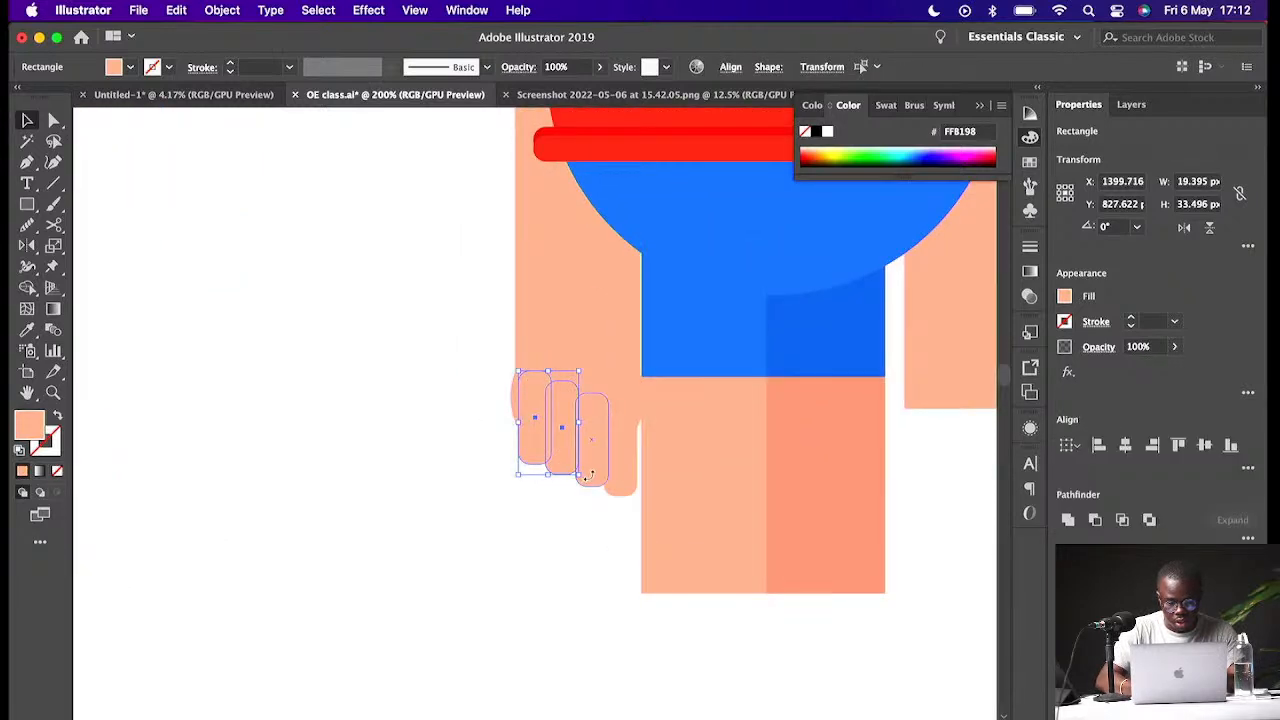
shift+click(607, 482)
shift+click(621, 485)
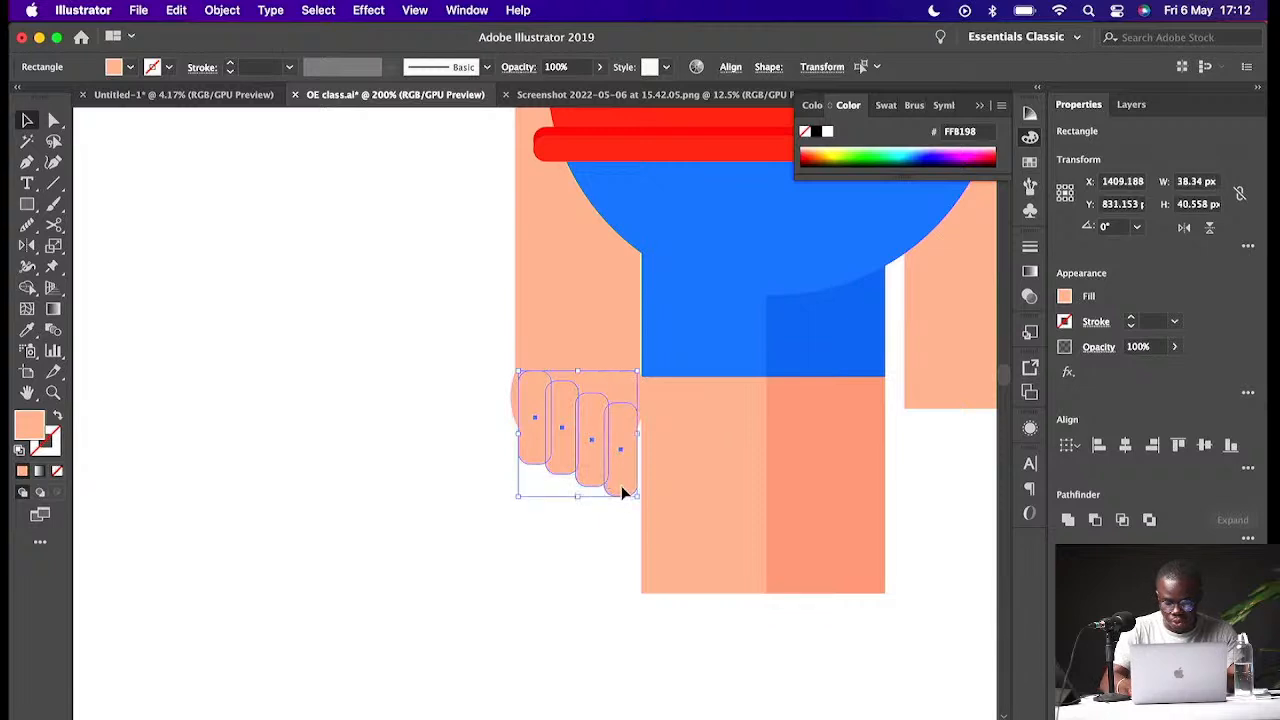
key(super+minus)
key(super+minus)
key(super+g)
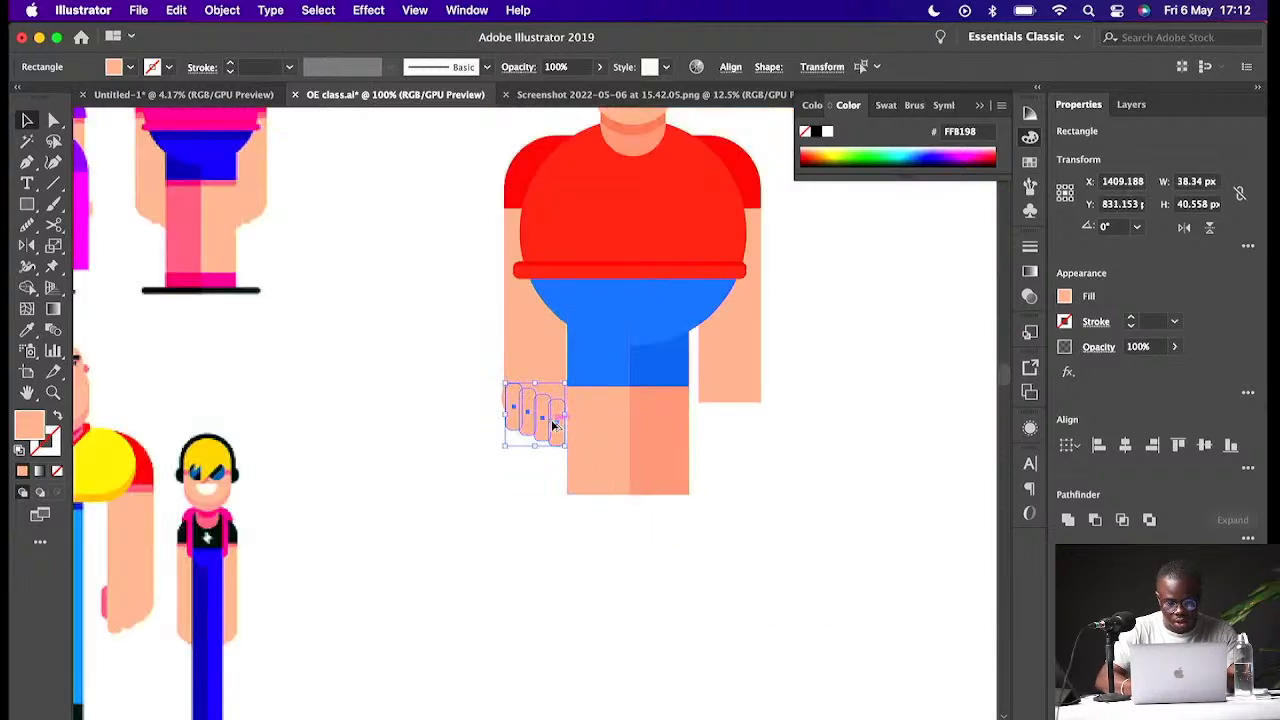
- Duplicate the hand circle with its finger group across to the bottom of the right arm
drag(551, 427, 712, 427)
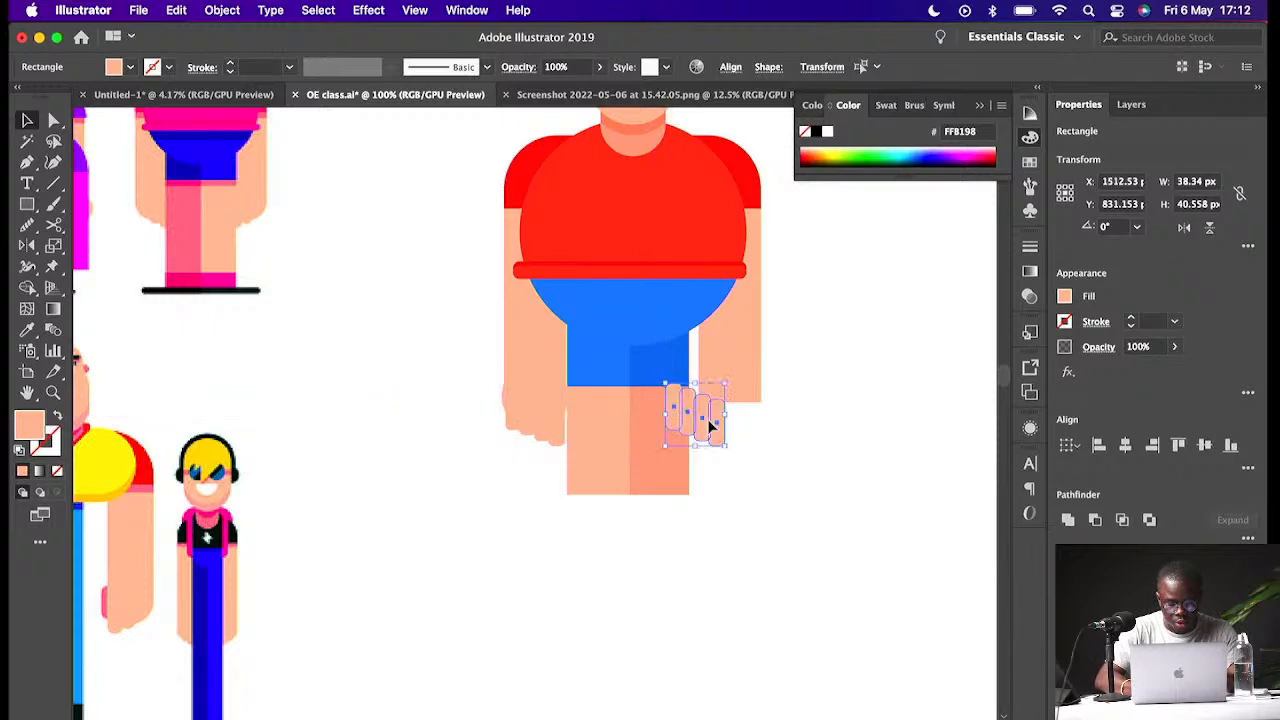
key(super+z)
shift+click(541, 388)
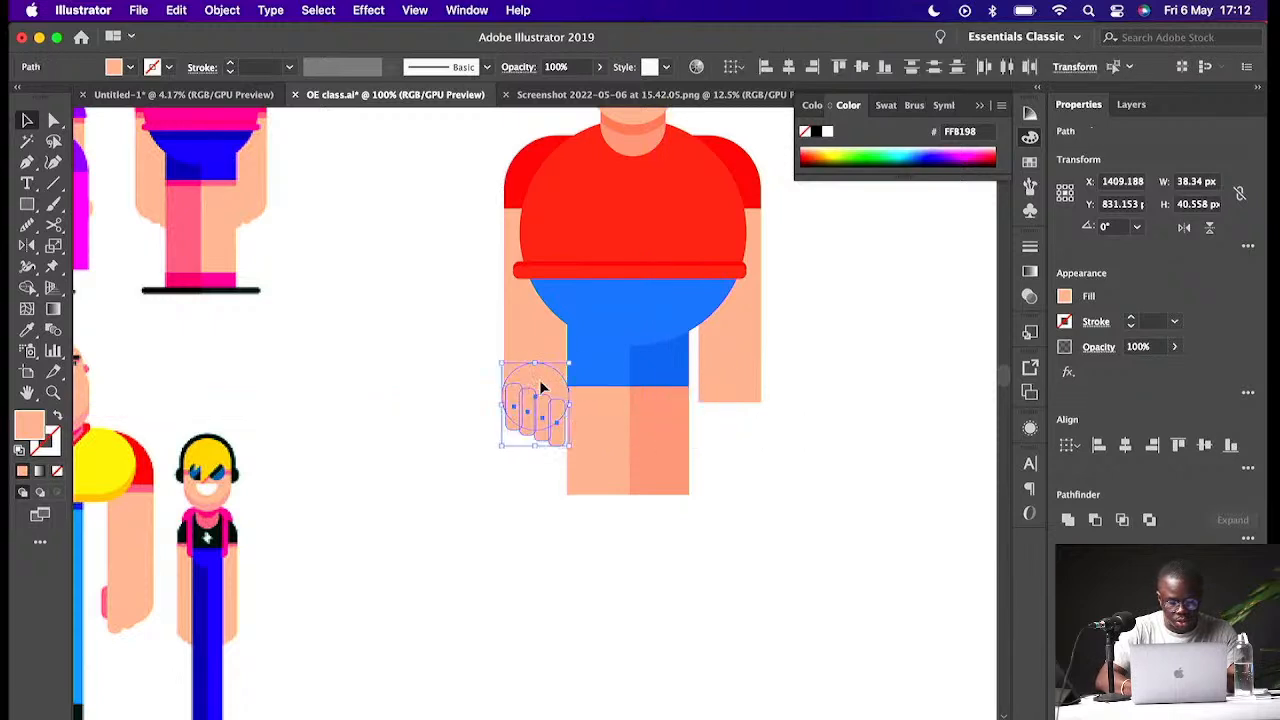
drag(541, 388, 736, 396)
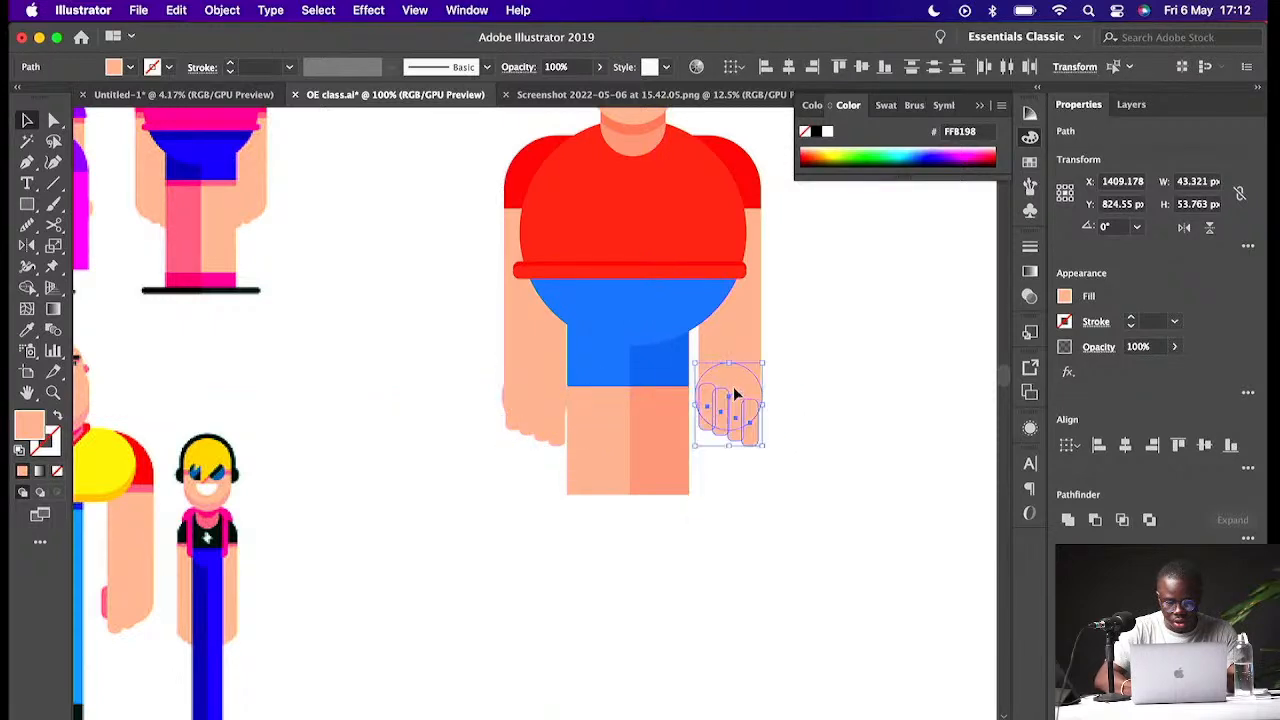
click(820, 392)
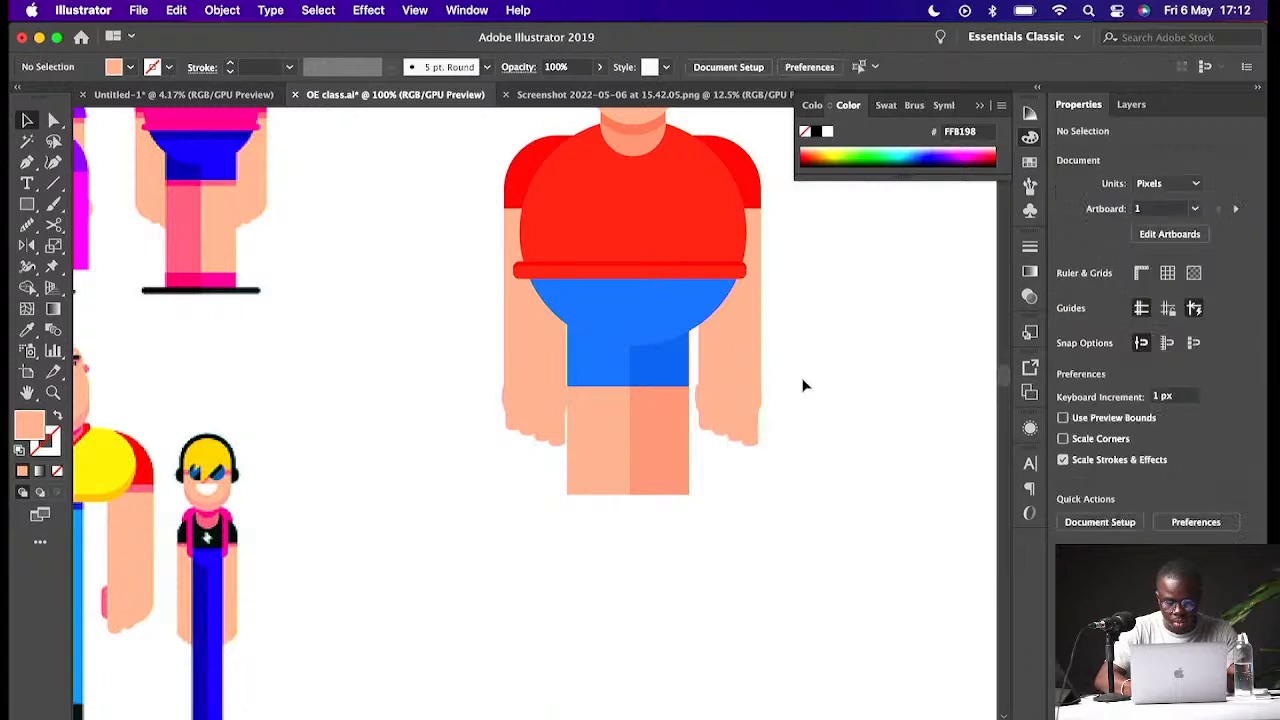
- Flip the duplicated right hand horizontally so its fingers mirror the left hand
click(697, 438)
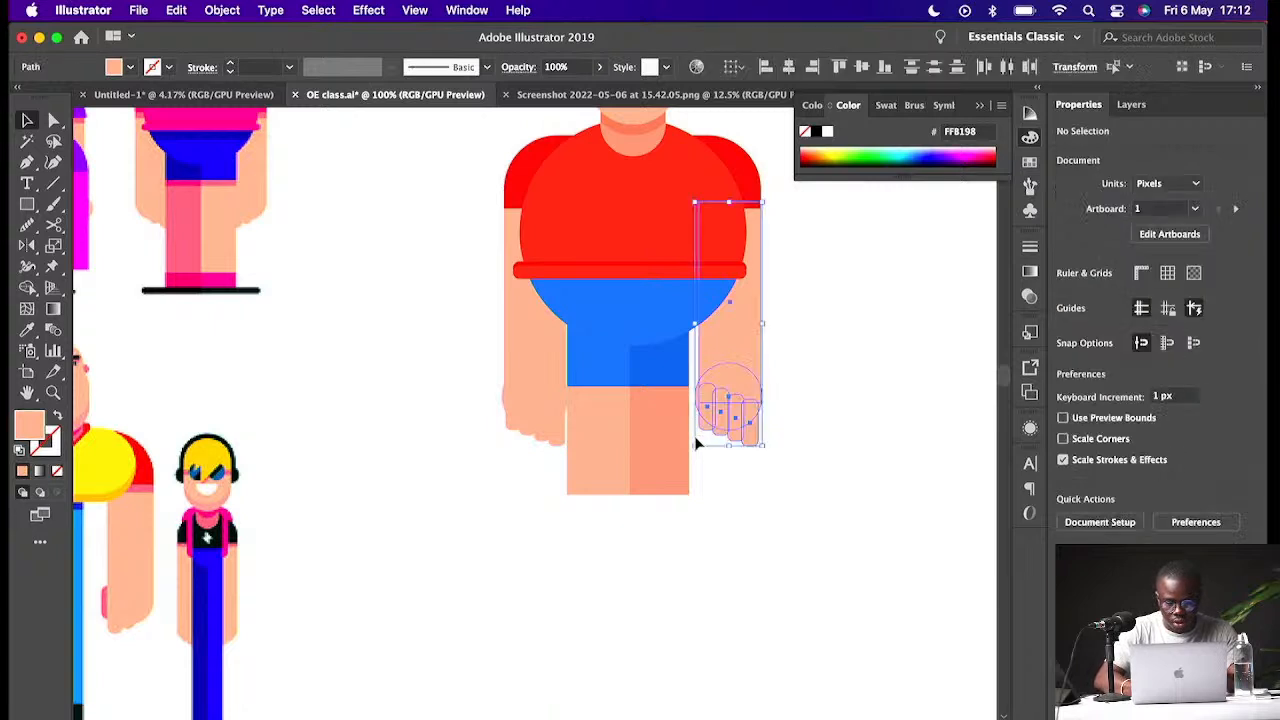
right_click(740, 402)
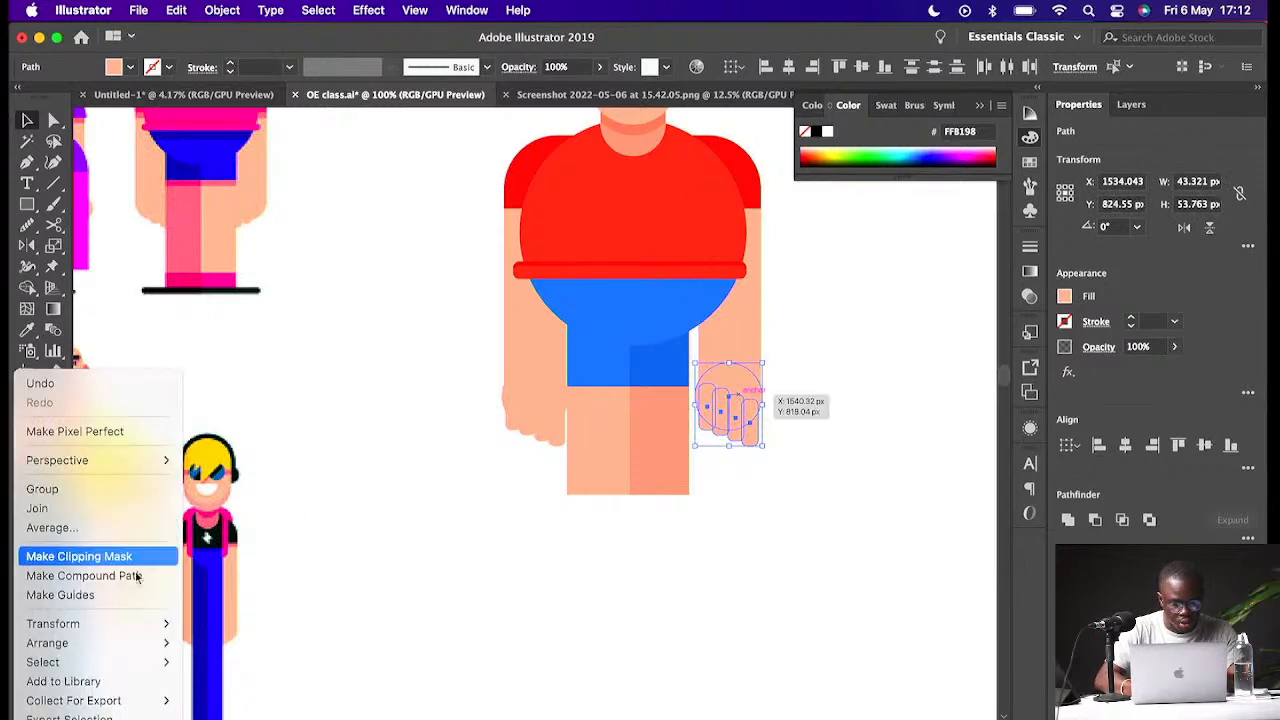
mouse_move(60, 623)
click(743, 393)
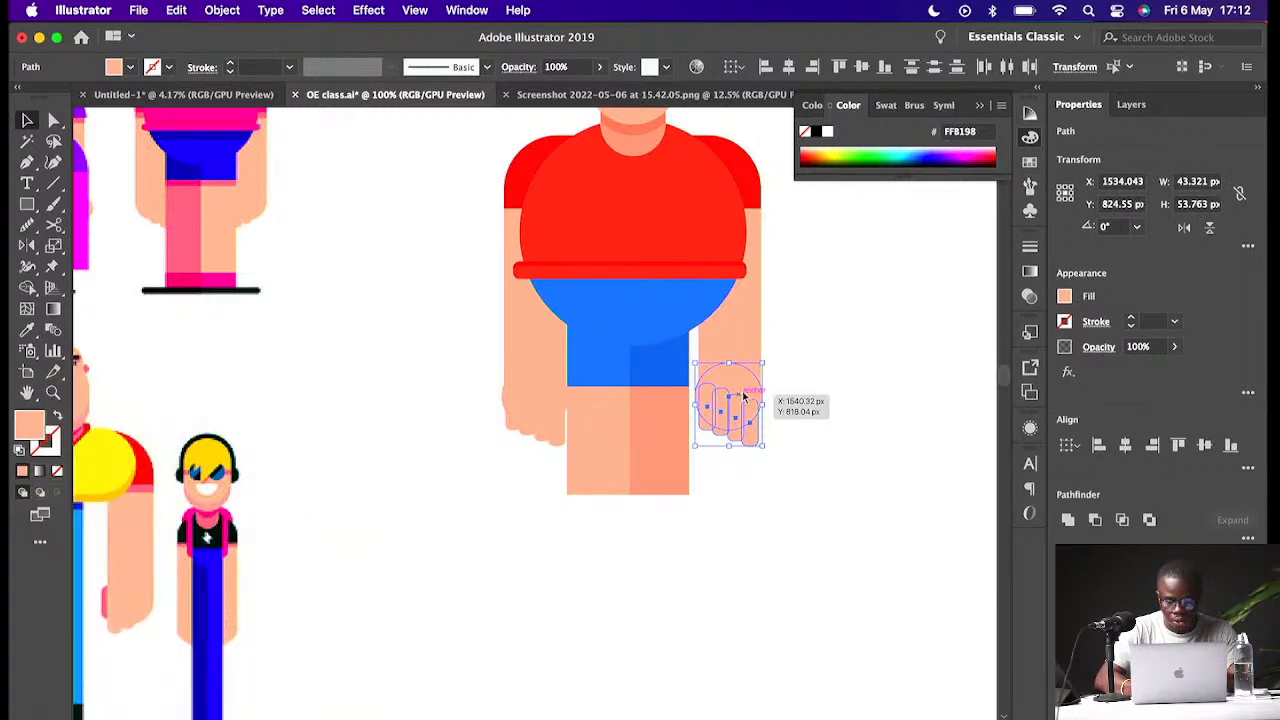
click(1185, 229)
click(836, 399)
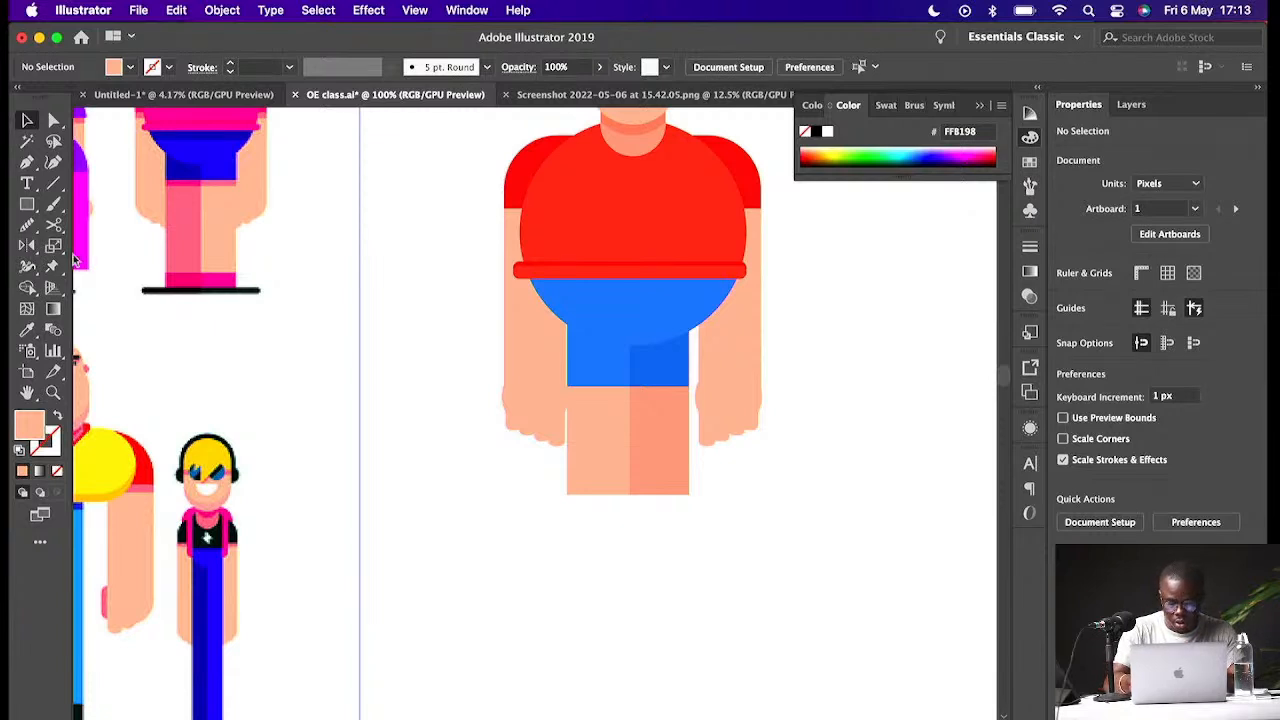
- Draw a rectangle about 121 × 11 px just below the legs as a ground bar
key(m)
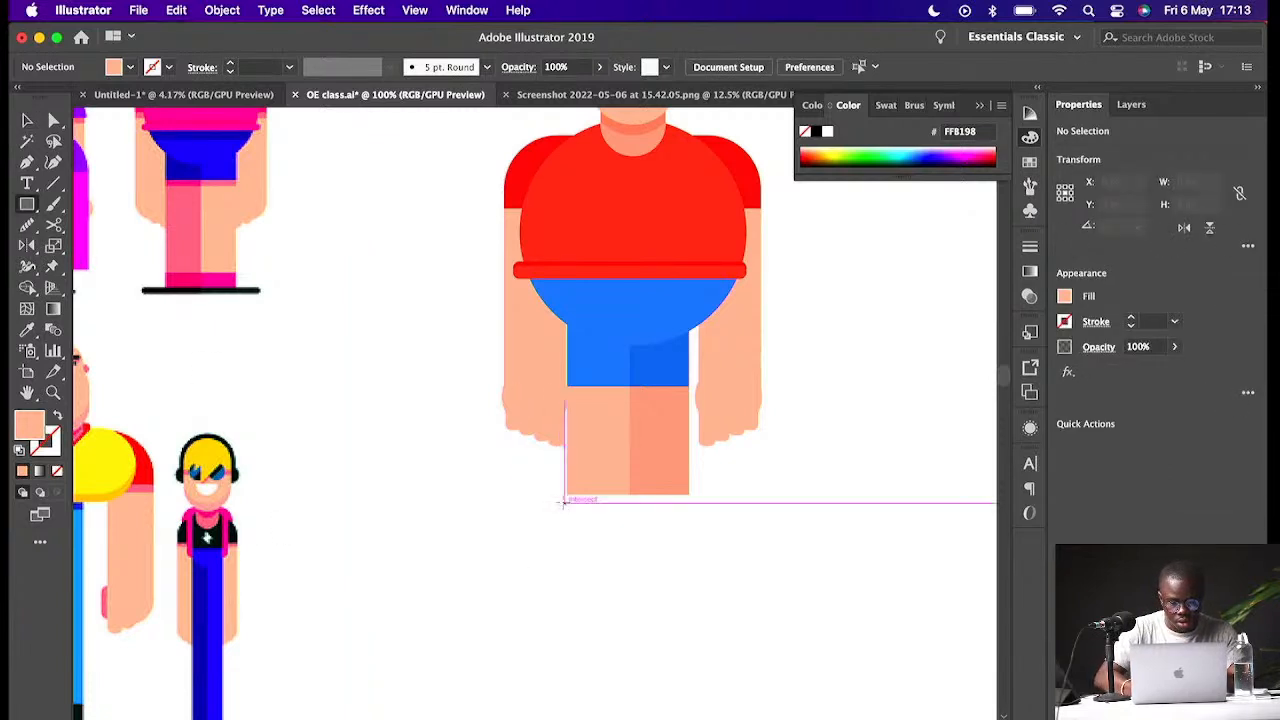
drag(542, 500, 731, 516)
key(v)
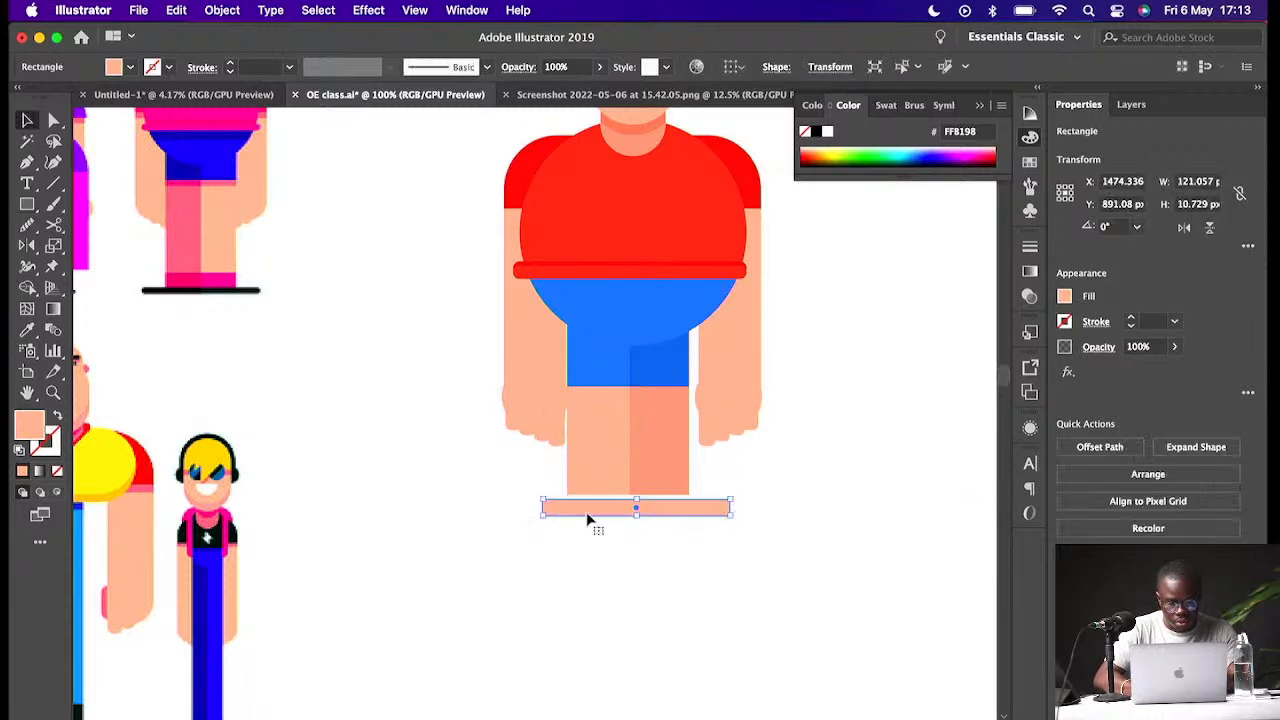
- Round the ground bar's corners fully into a pill shape
key(super+equal)
key(super+equal)
key(super+equal)
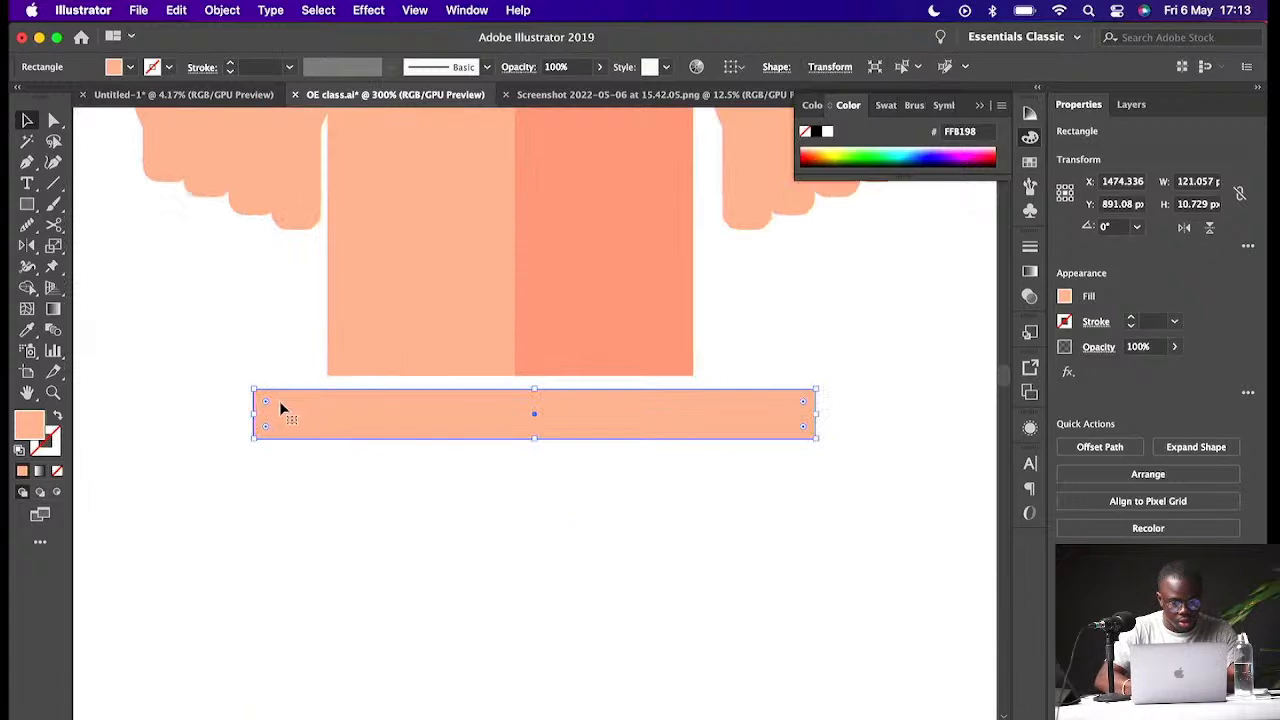
drag(265, 425, 377, 490)
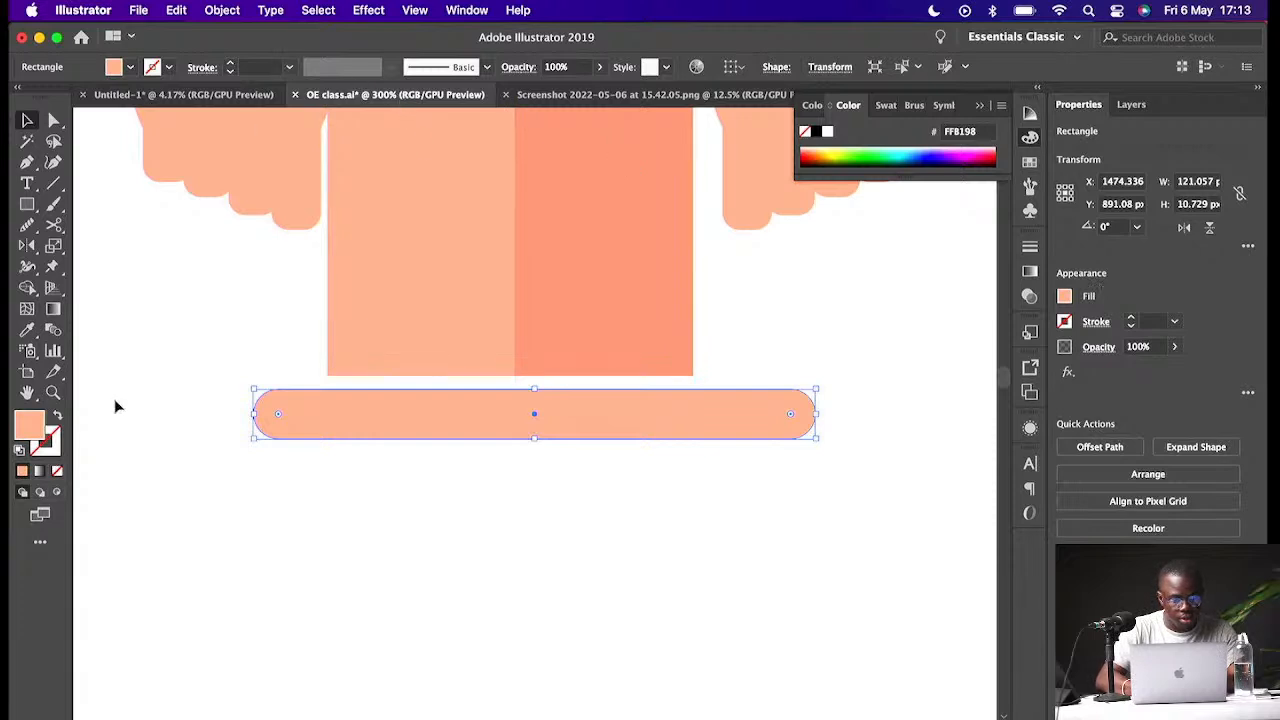
- Fill the ground bar with dark colour 33302F and move it up to touch the bottom of the legs
double_click(38, 427)
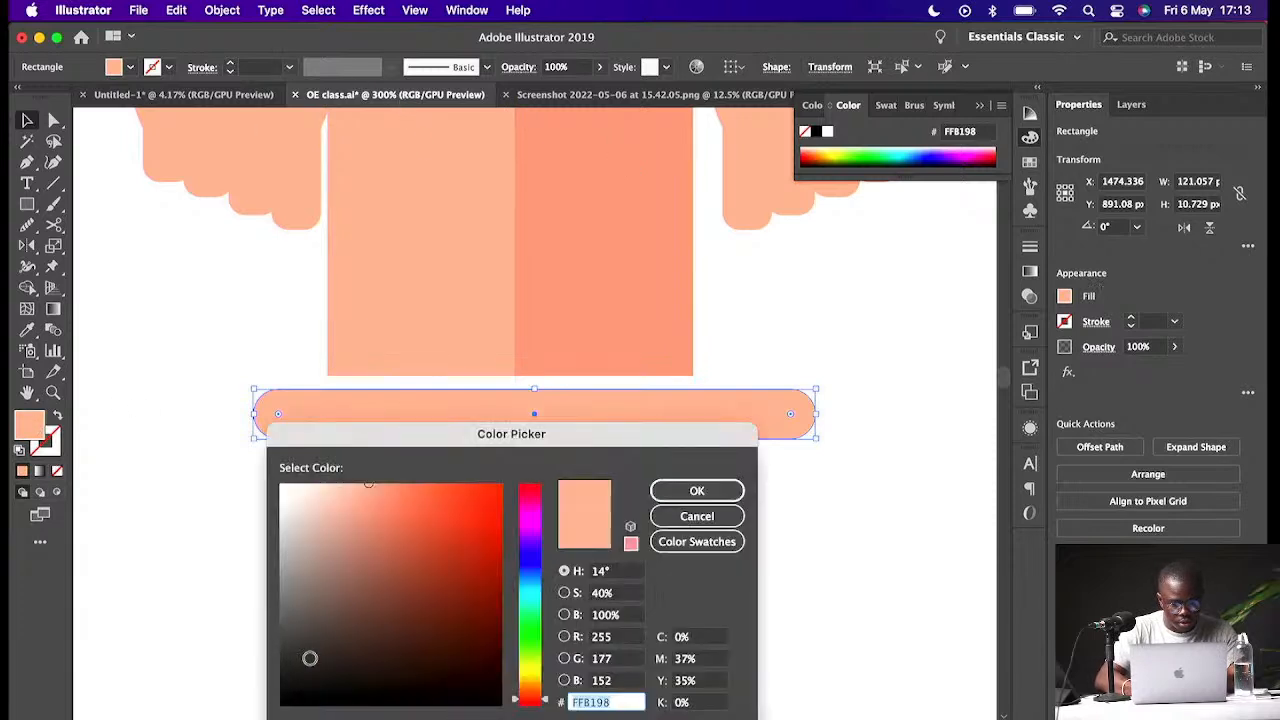
click(299, 660)
click(697, 490)
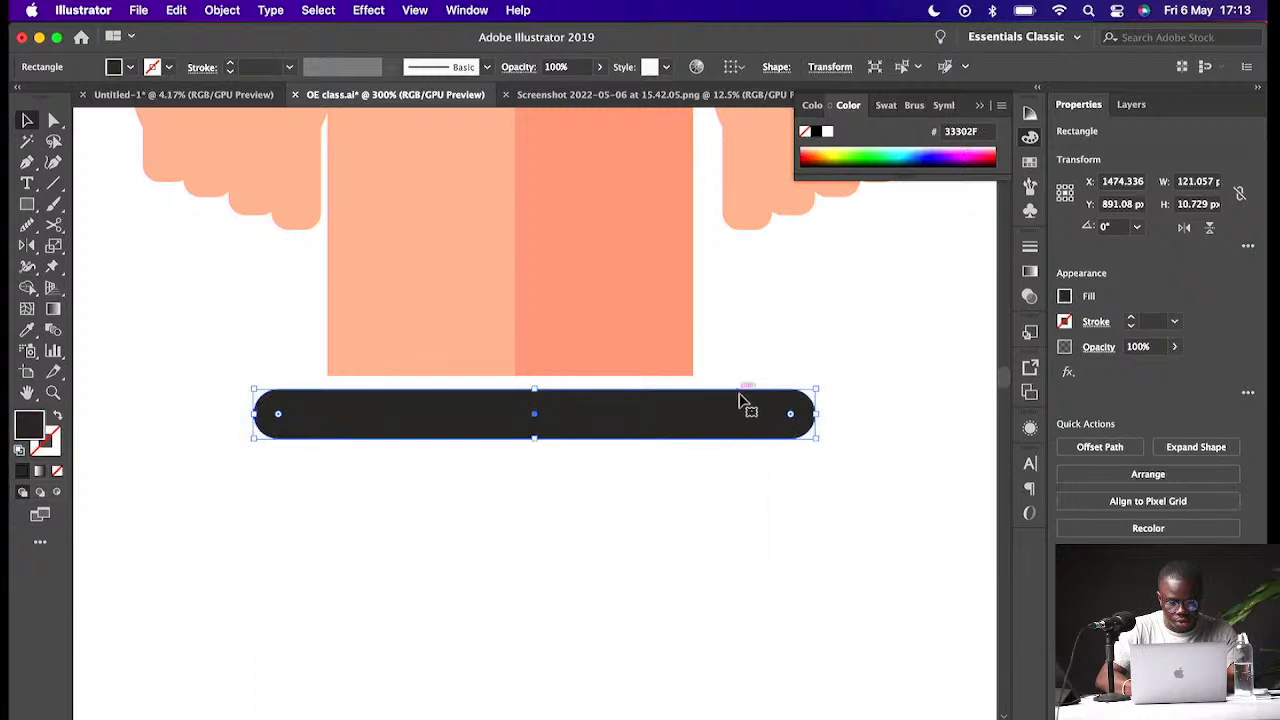
drag(728, 412, 676, 405)
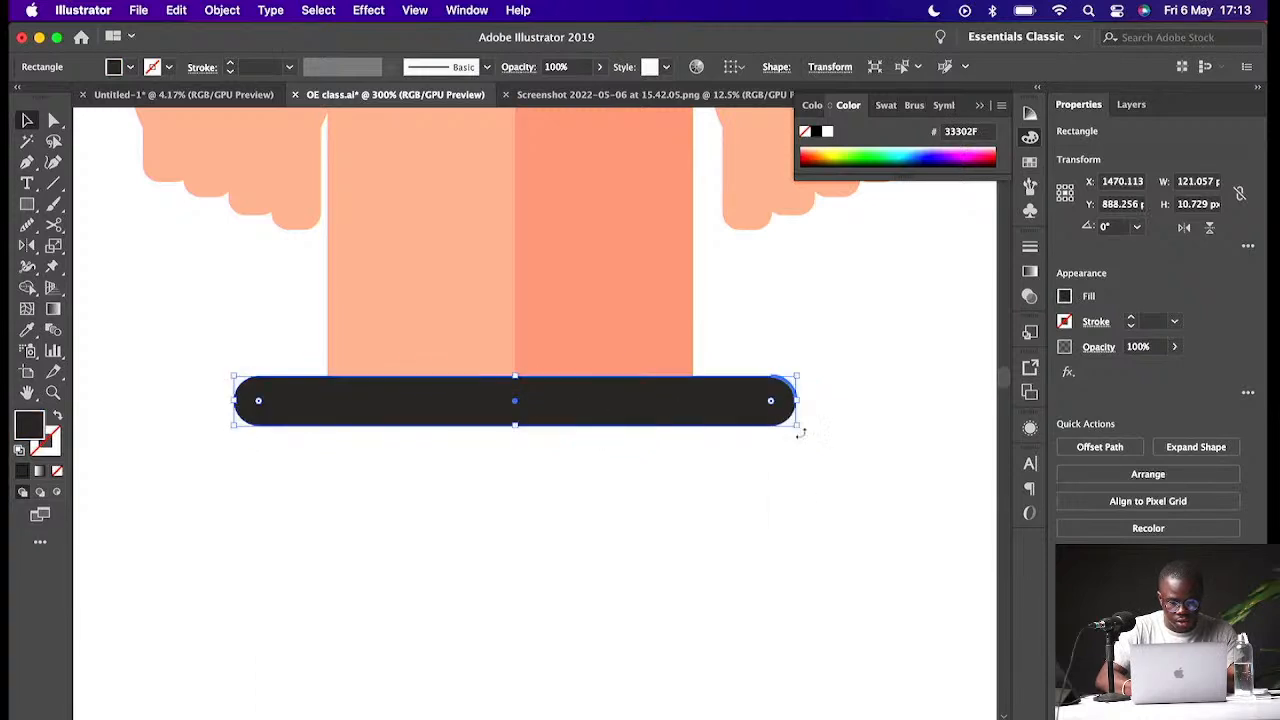
click(808, 494)
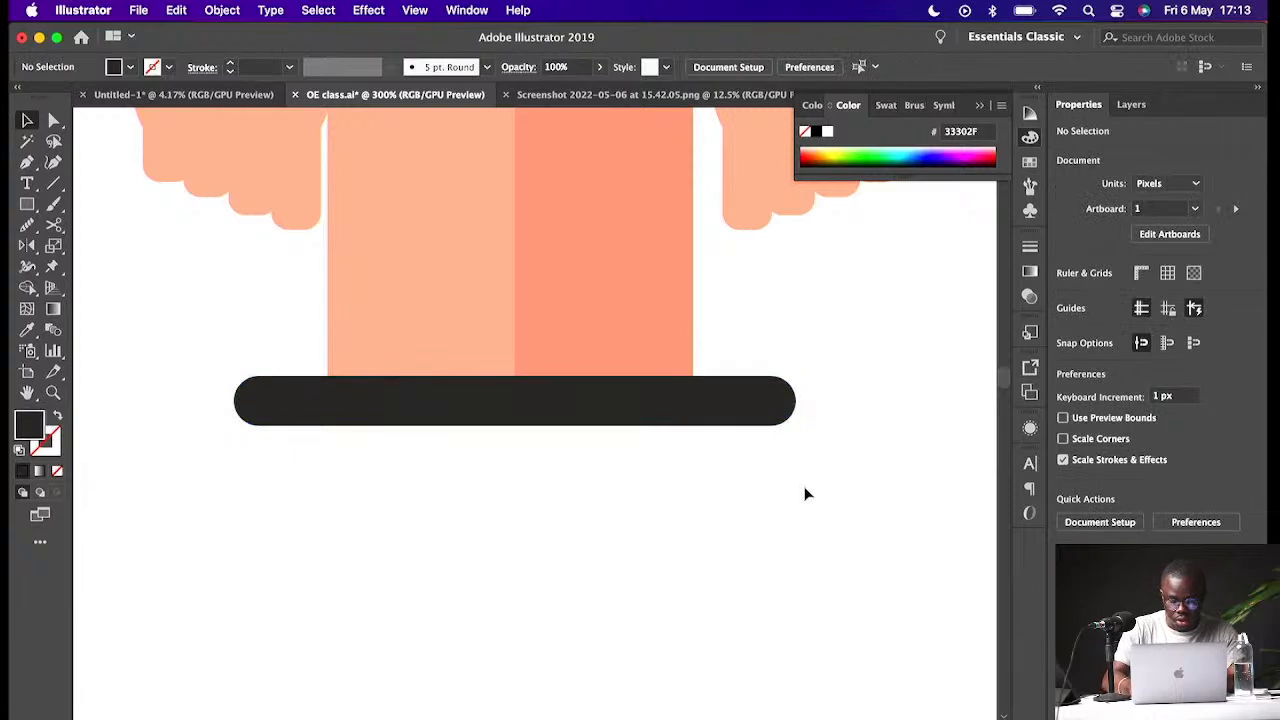
- Zoom around the artboard and review the finished character beside the reference characters
key(super+minus)
key(super+minus)
key(super+minus)
key(super+minus)
key(super+minus)
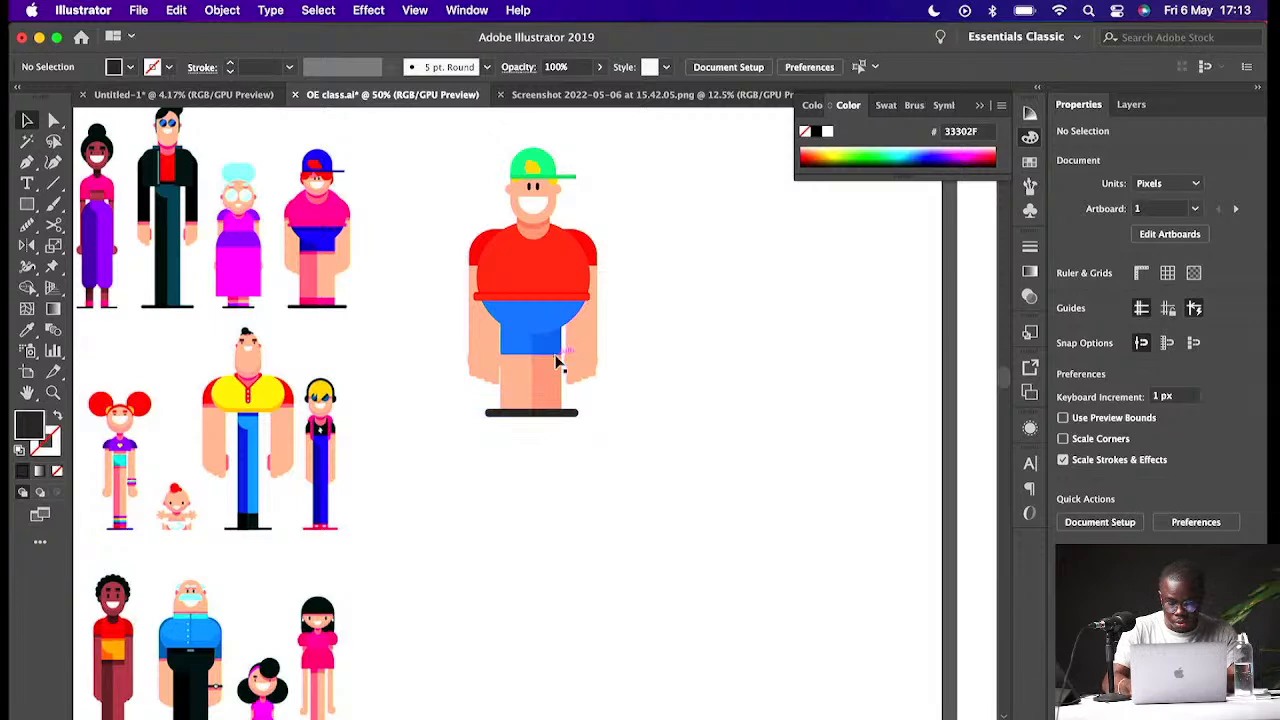
key(super+minus)
key(super+plus)
key(super+plus)
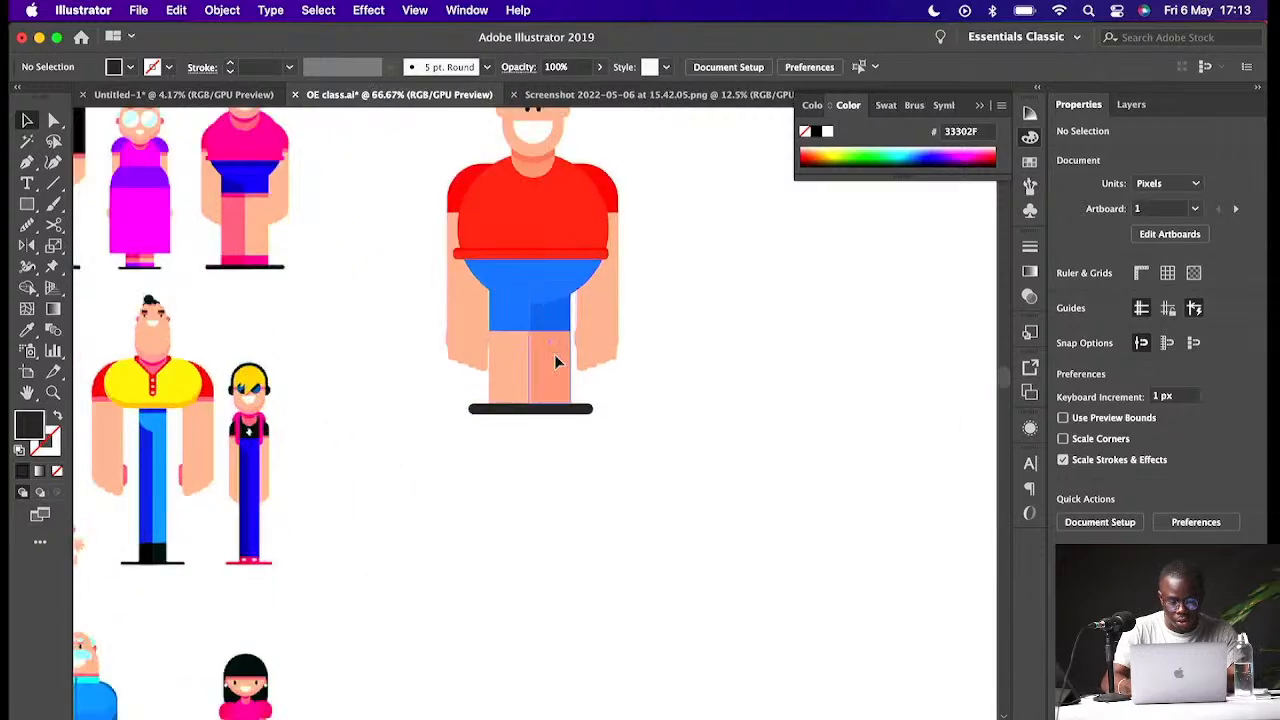
scroll(556, 361, up, 2)
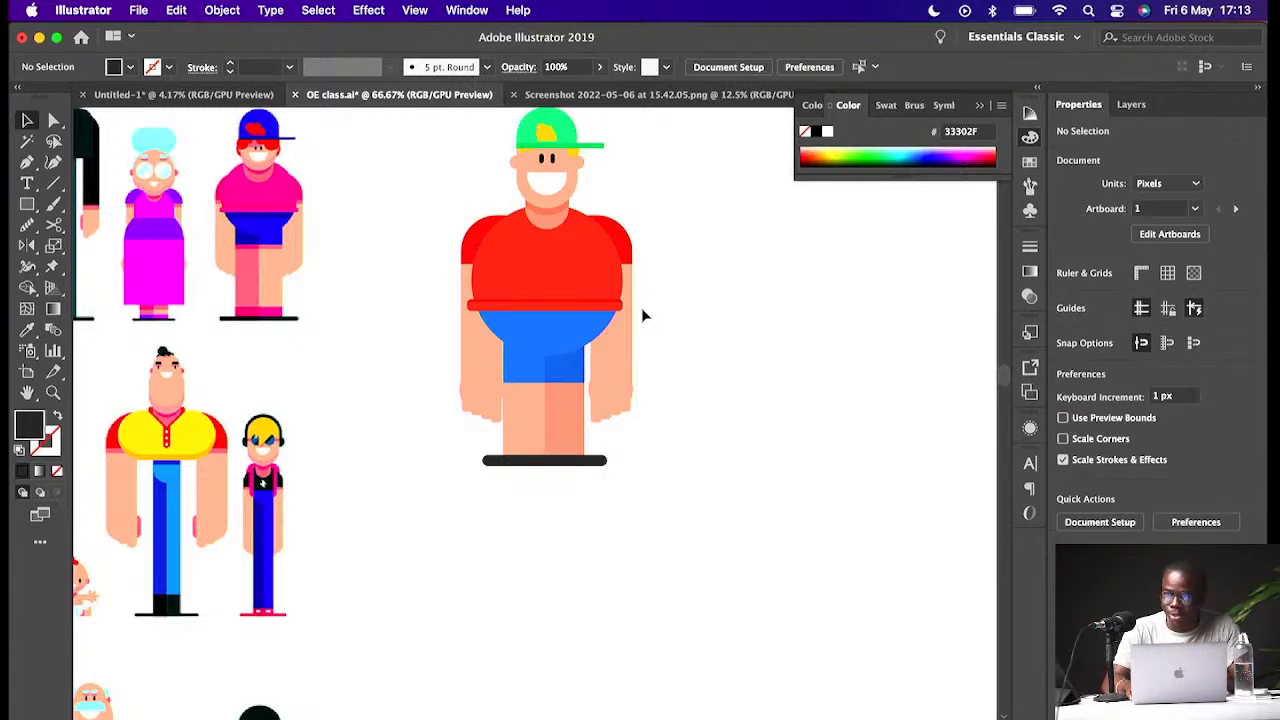
key(super+minus)
key(super+equal)
key(super+equal)
key(super+minus)
key(super+minus)
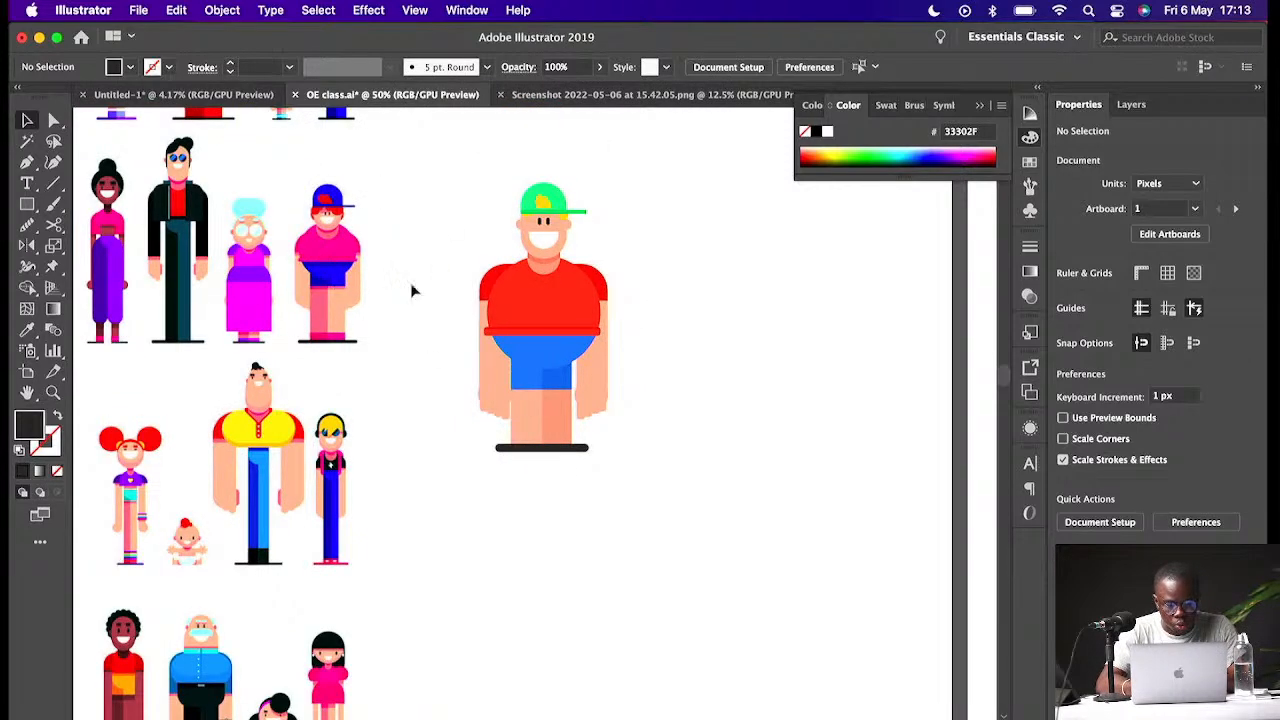
key(z)
drag(460, 209, 584, 295)
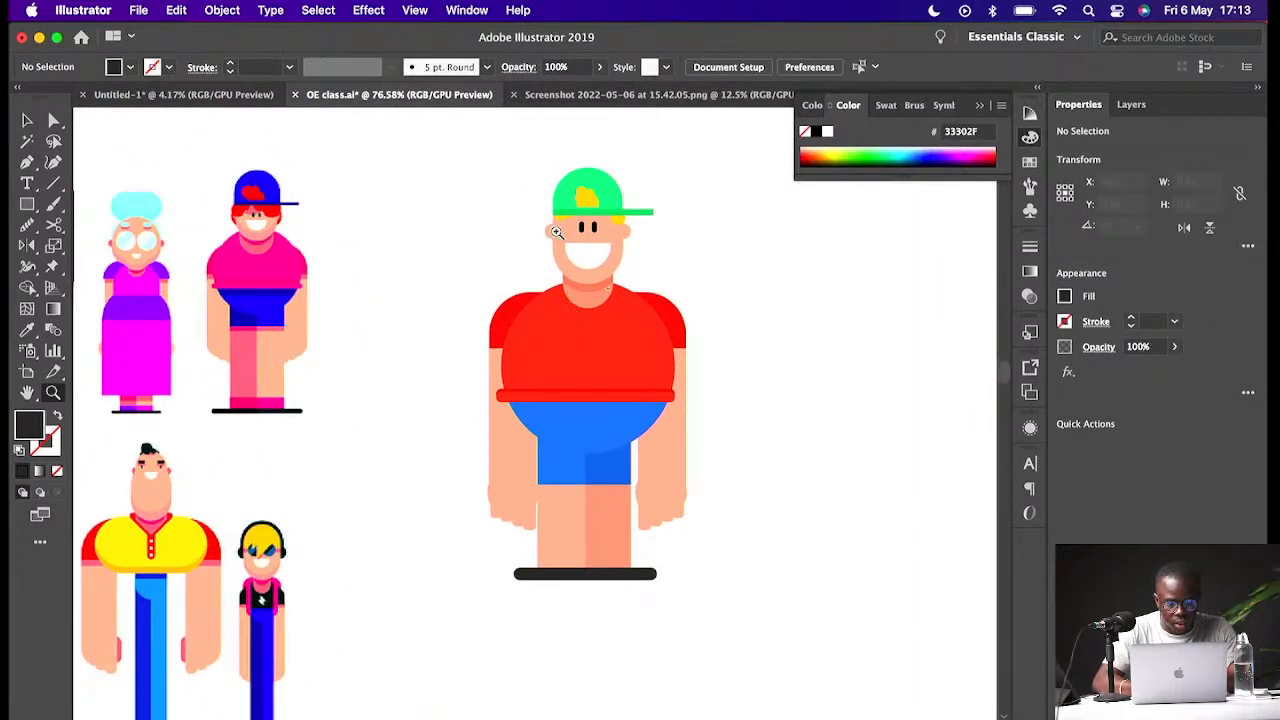
drag(524, 212, 538, 225)
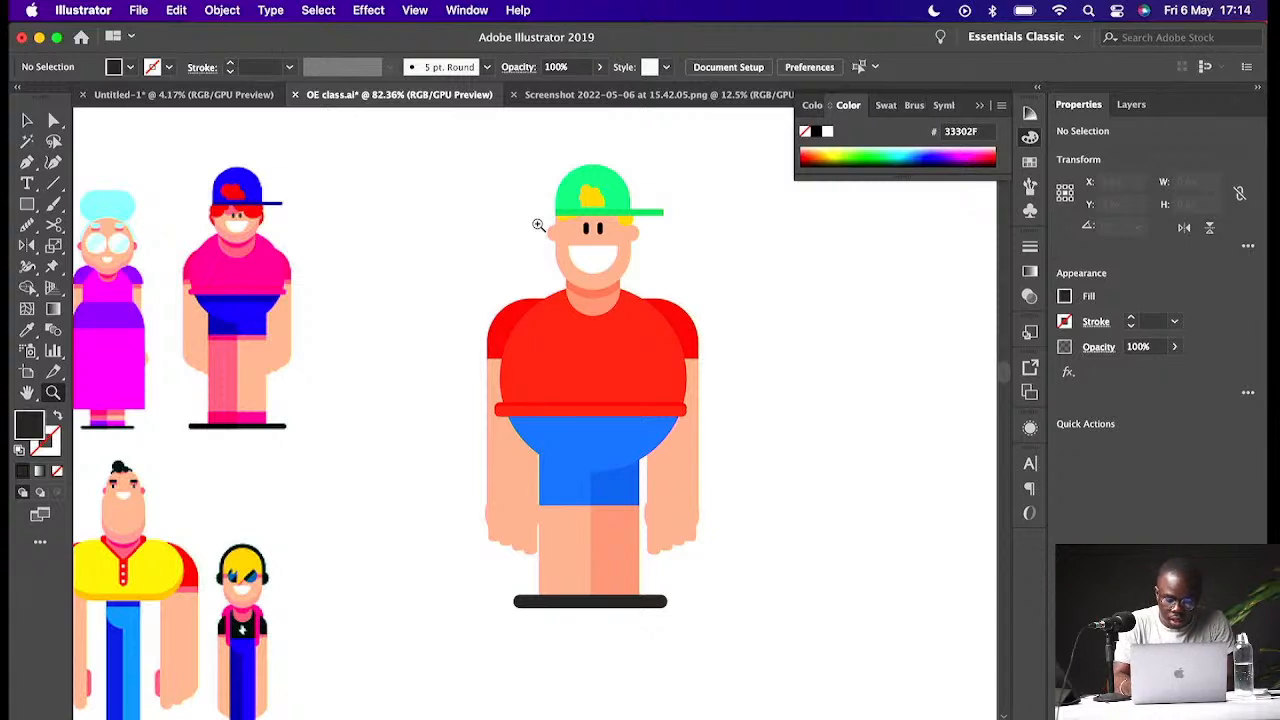
key(super+minus)
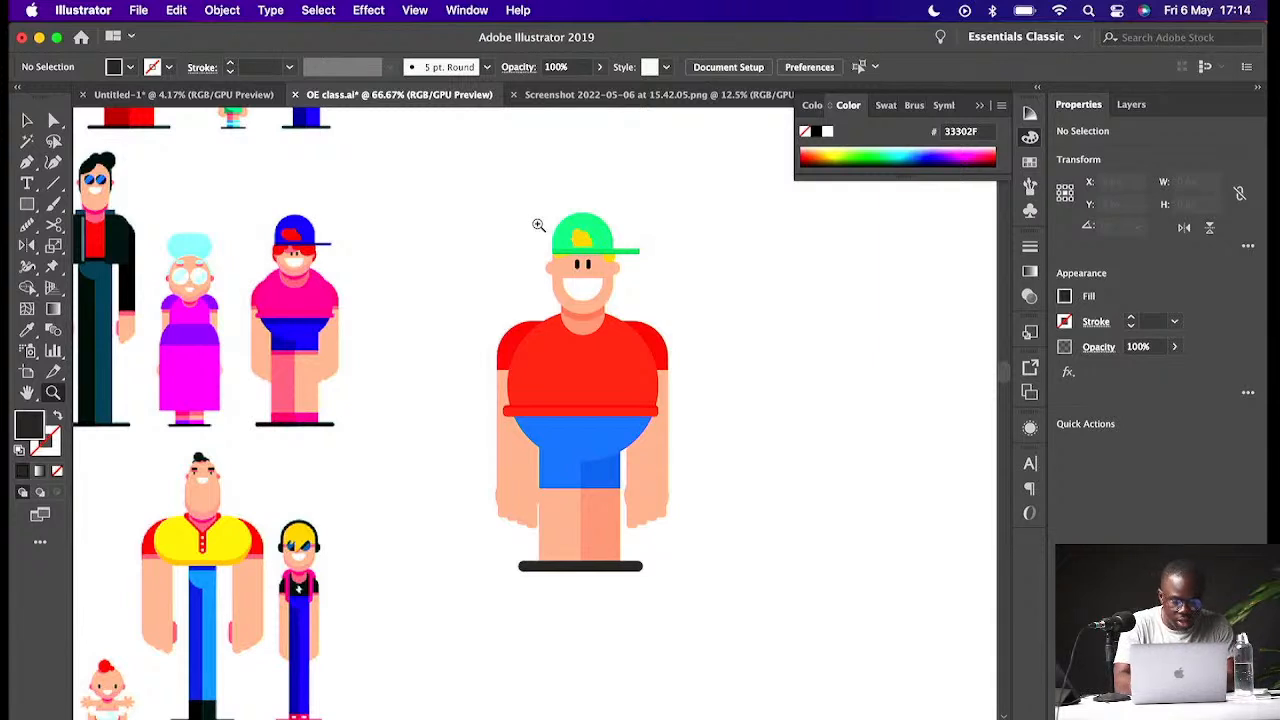
key(v)
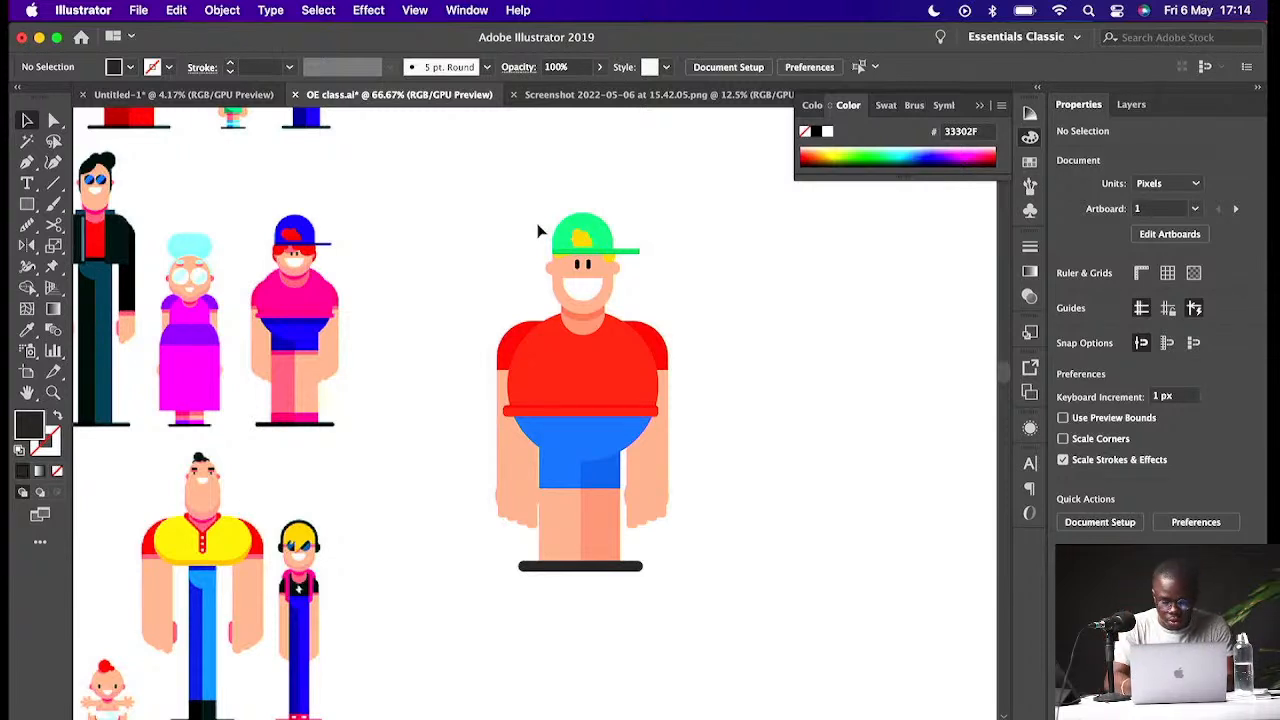
key(p)
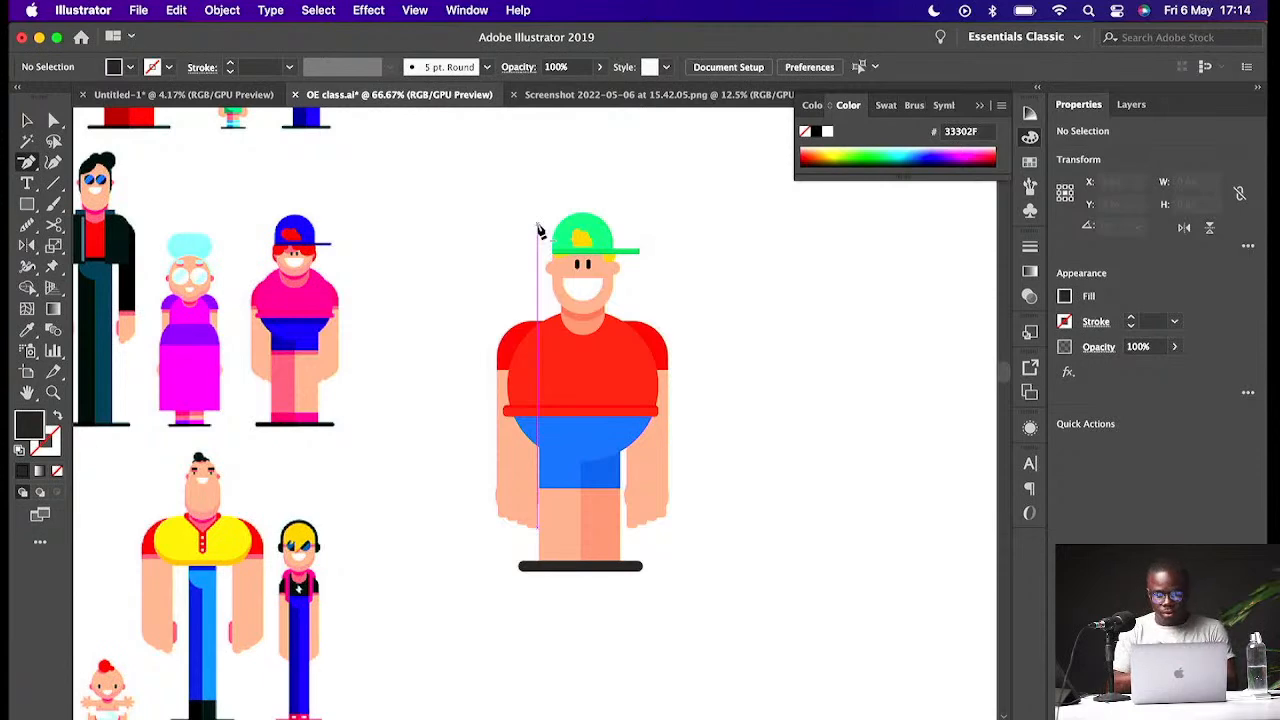
key(v)
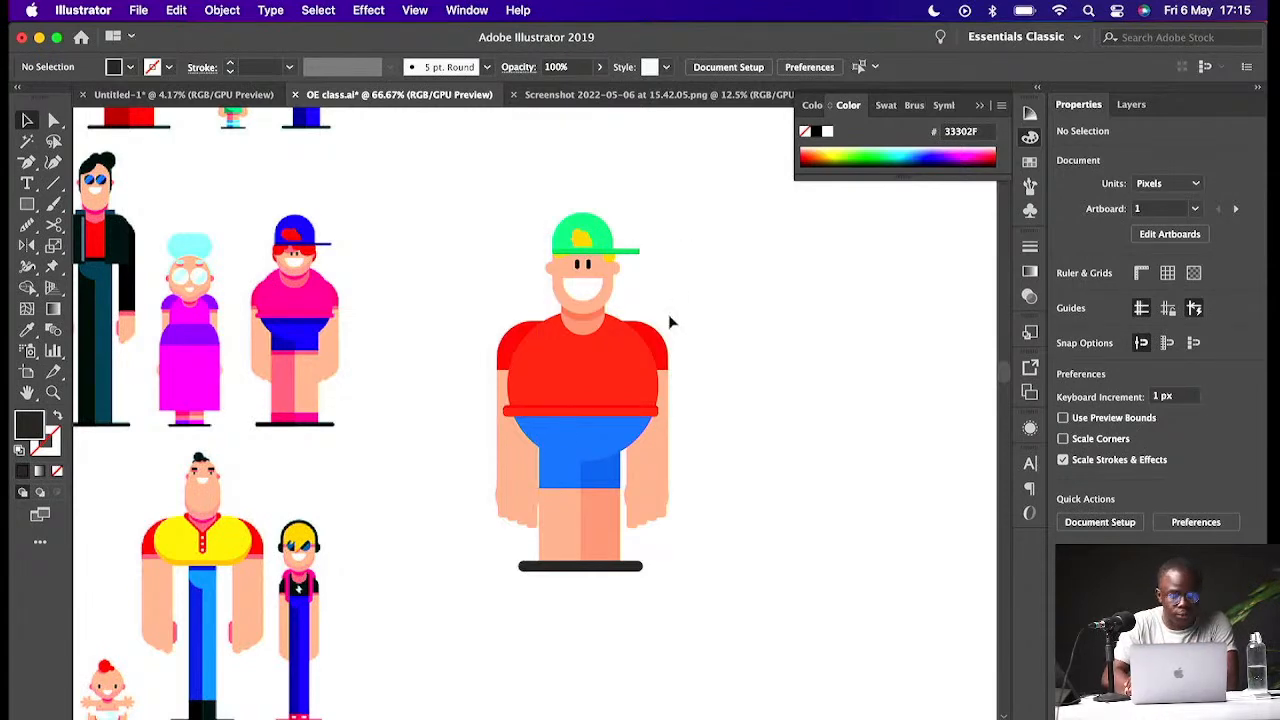
- Switch to the browser to view the Pinterest page of flat design characters
click(700, 706)
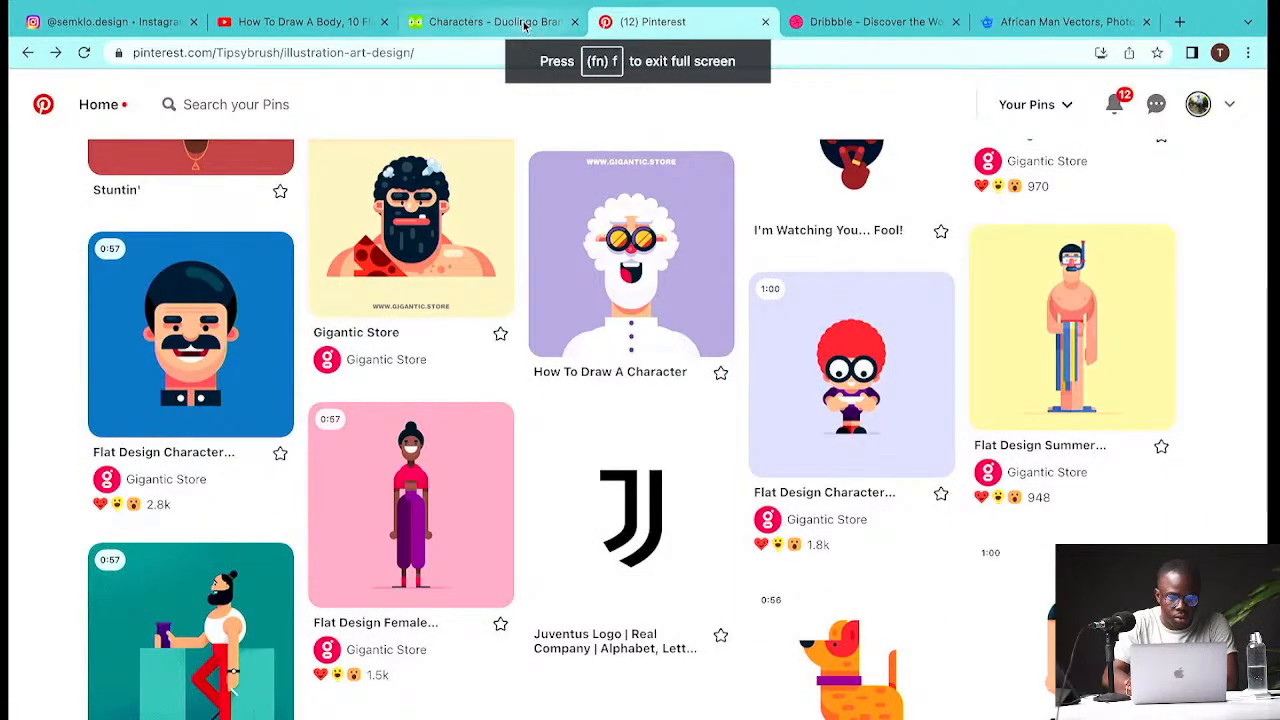
- Open the Duolingo brand guide tab and browse the Identity logo guidelines
click(470, 21)
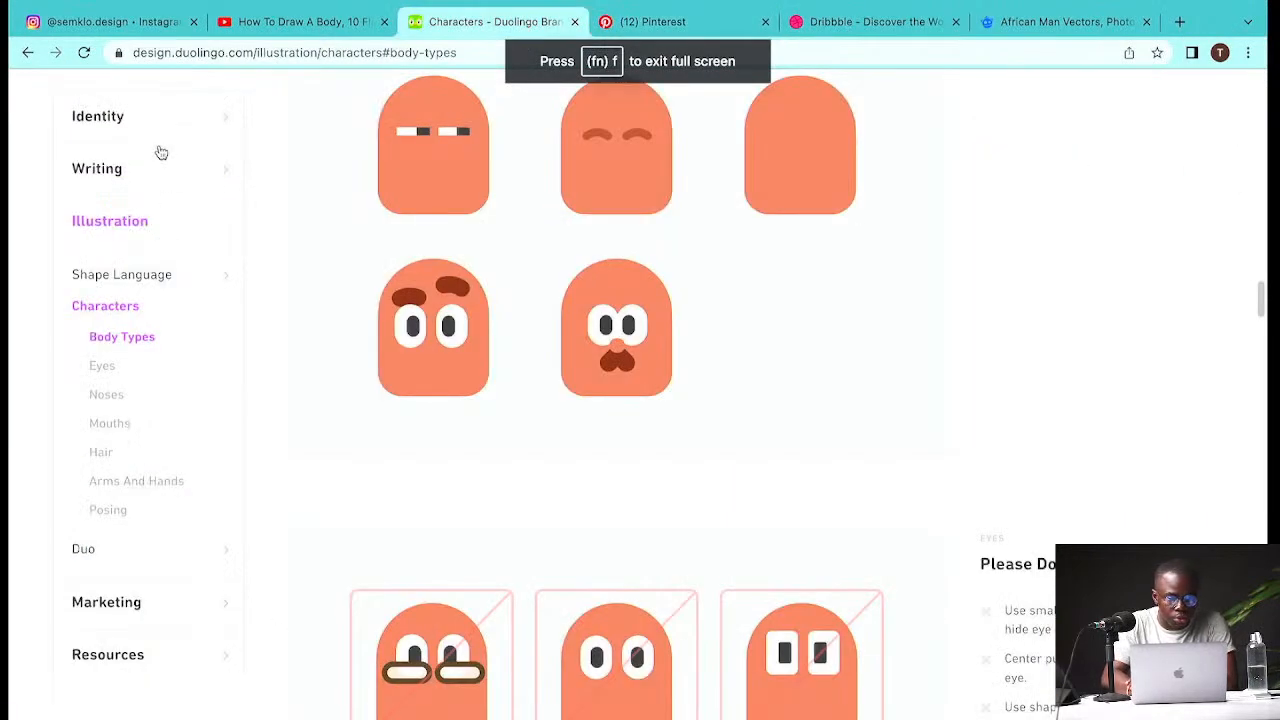
click(163, 108)
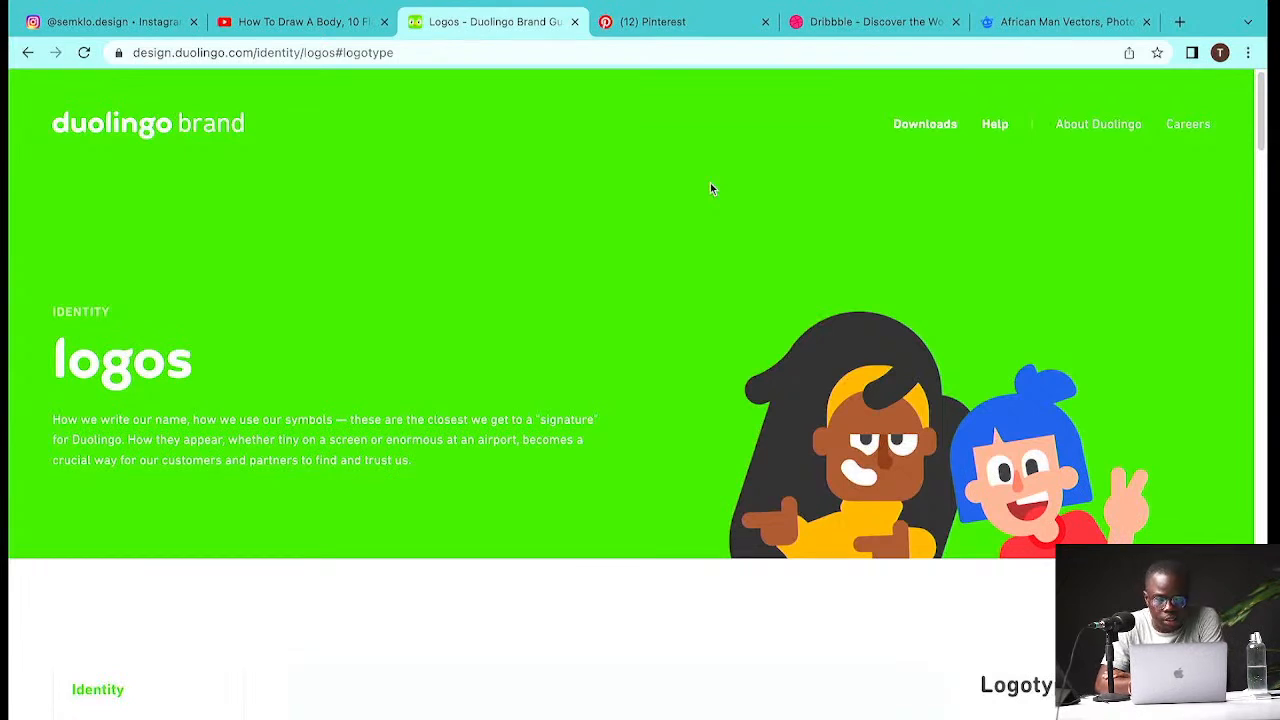
scroll(710, 188, down, 6)
scroll(710, 188, down, 13)
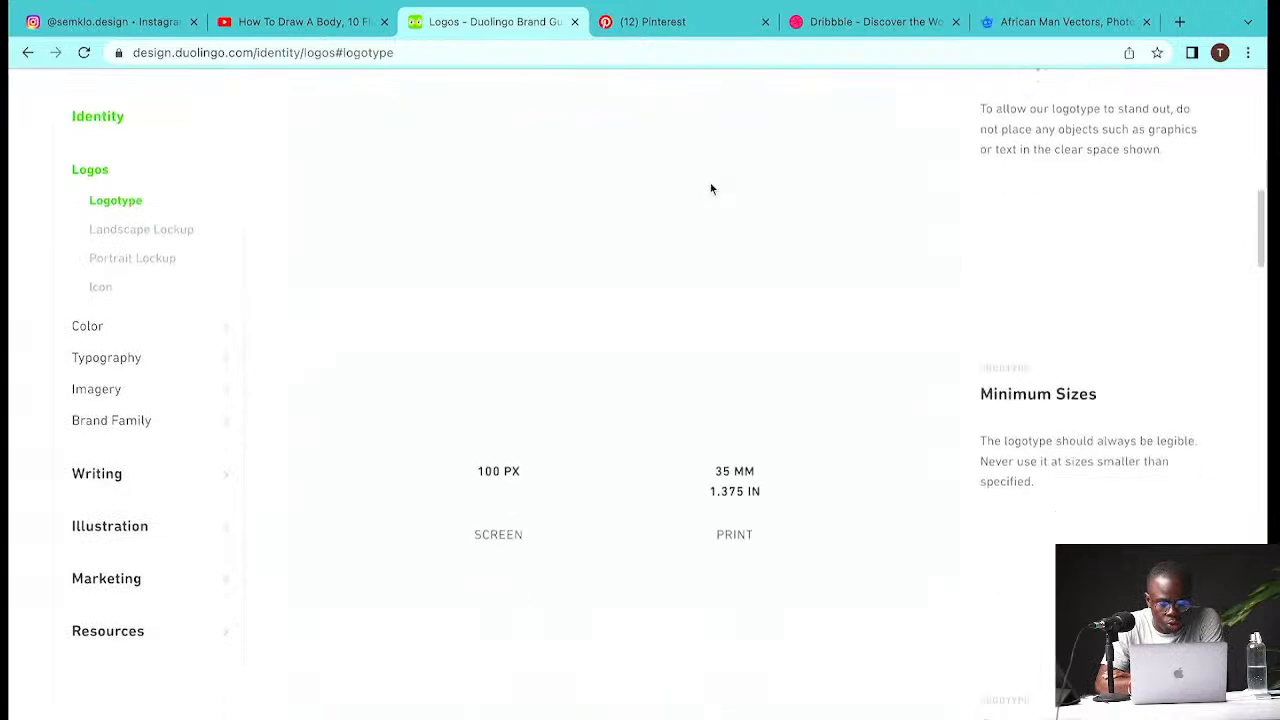
scroll(711, 188, down, 12)
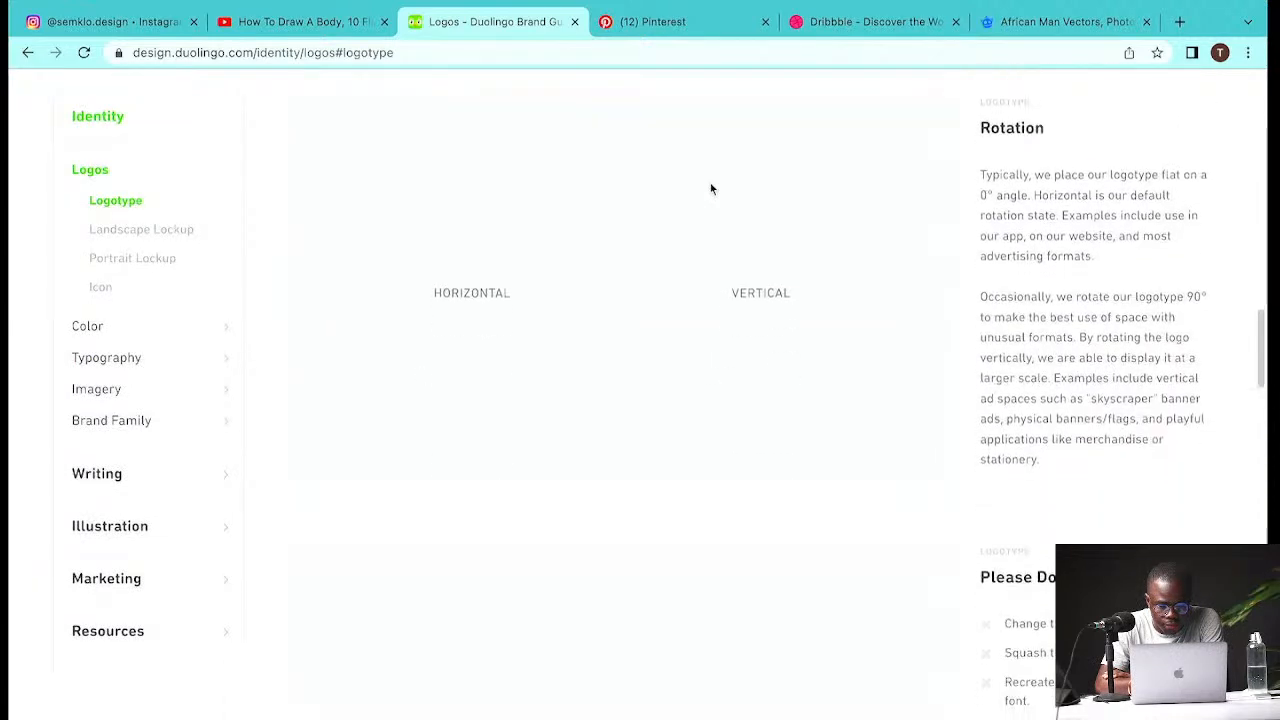
key(super+r)
scroll(711, 188, up, 8)
scroll(711, 188, up, 15)
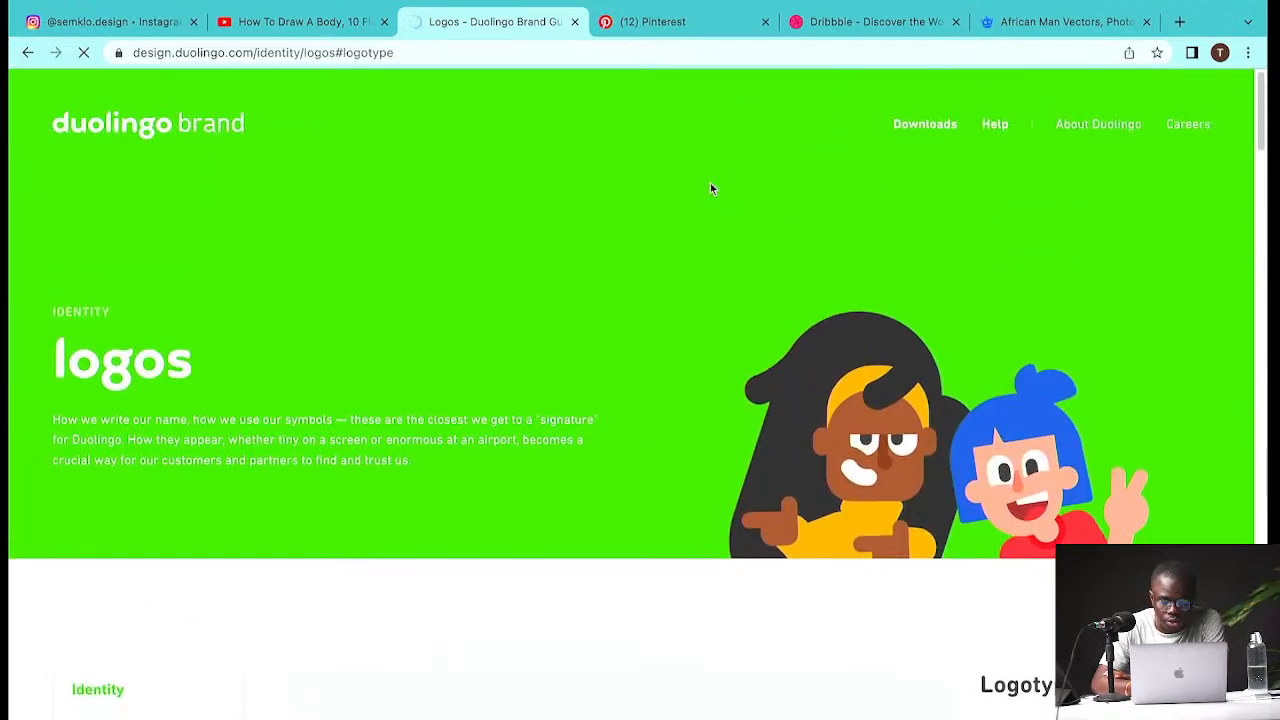
scroll(710, 188, down, 4)
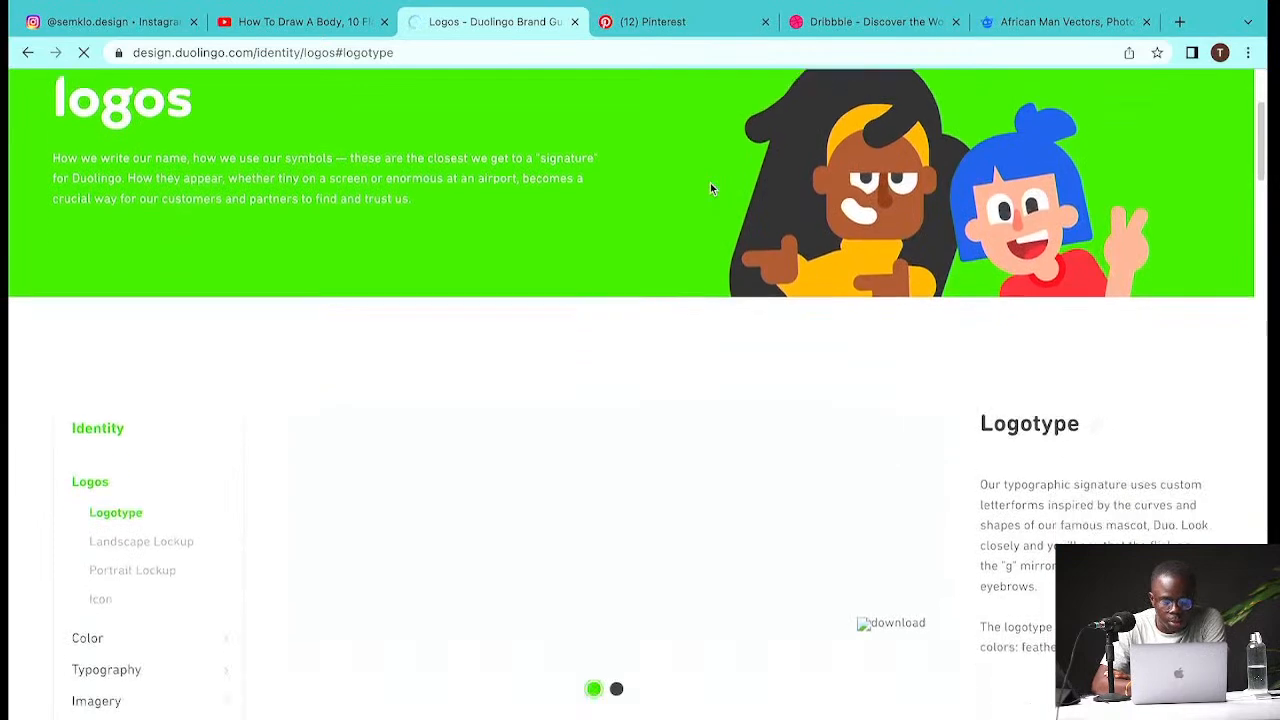
scroll(711, 188, down, 3)
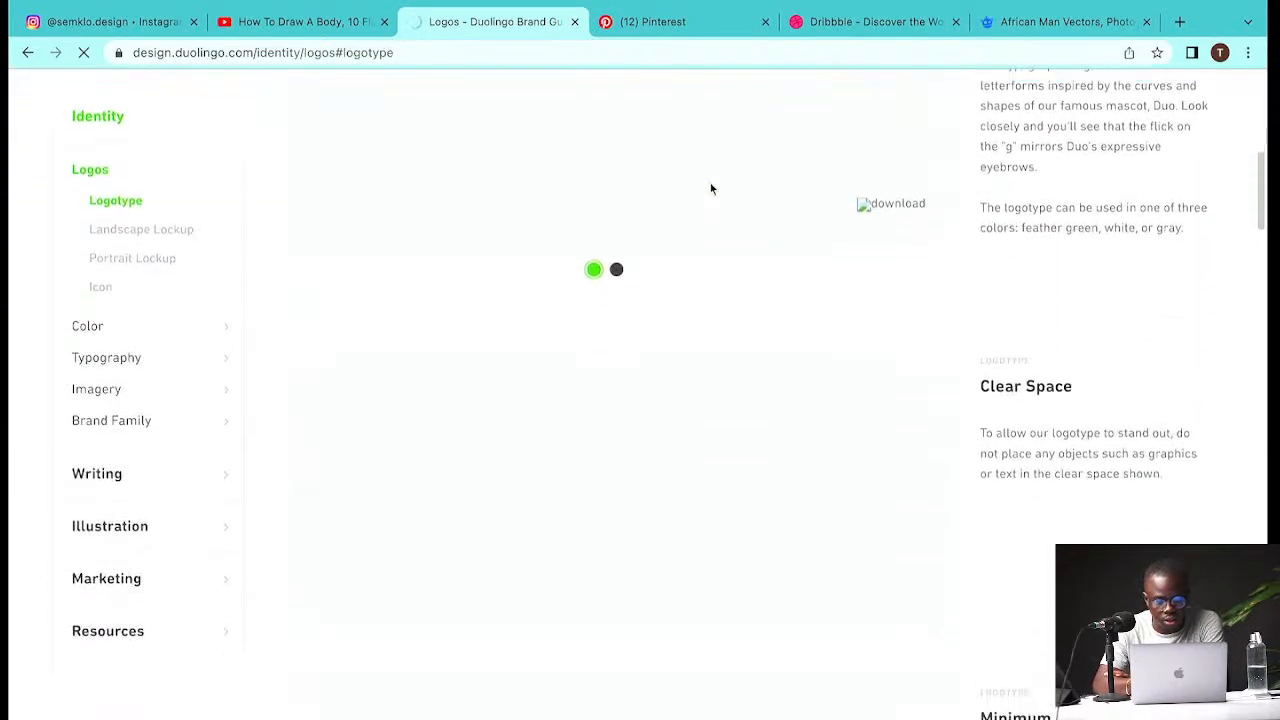
scroll(711, 188, down, 4)
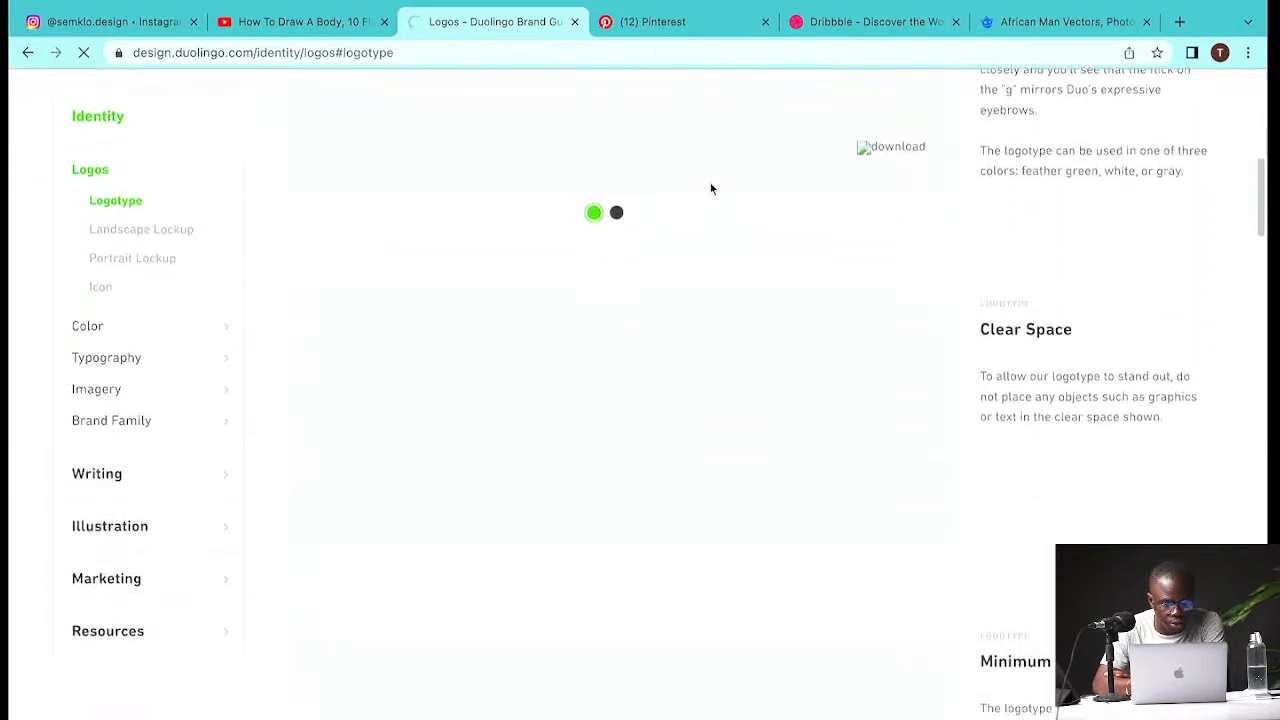
scroll(711, 188, down, 9)
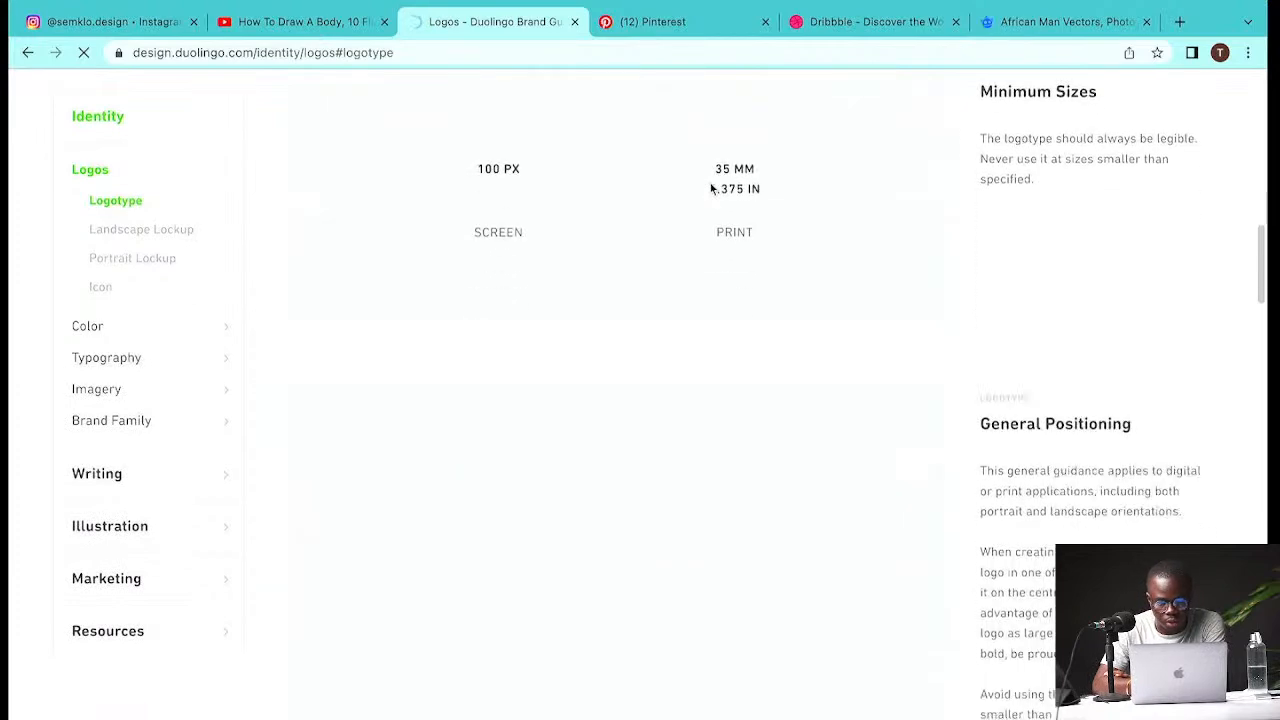
scroll(711, 188, down, 15)
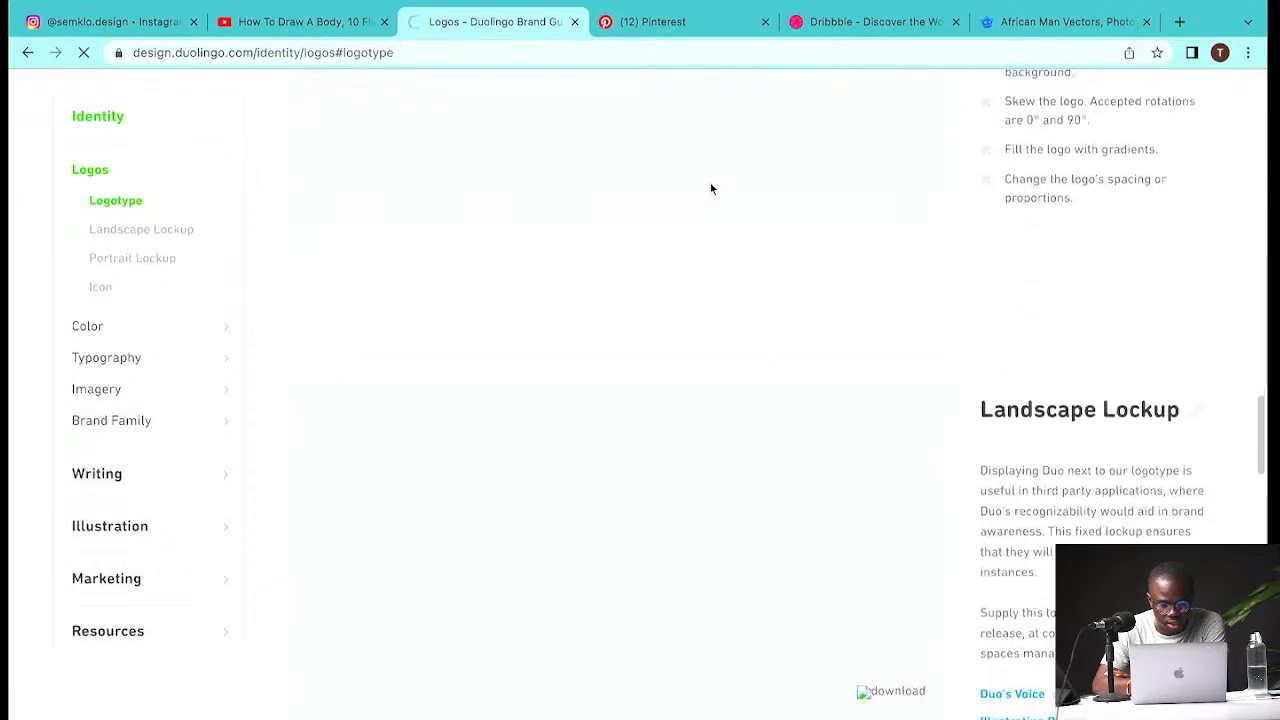
scroll(713, 148, down, 2)
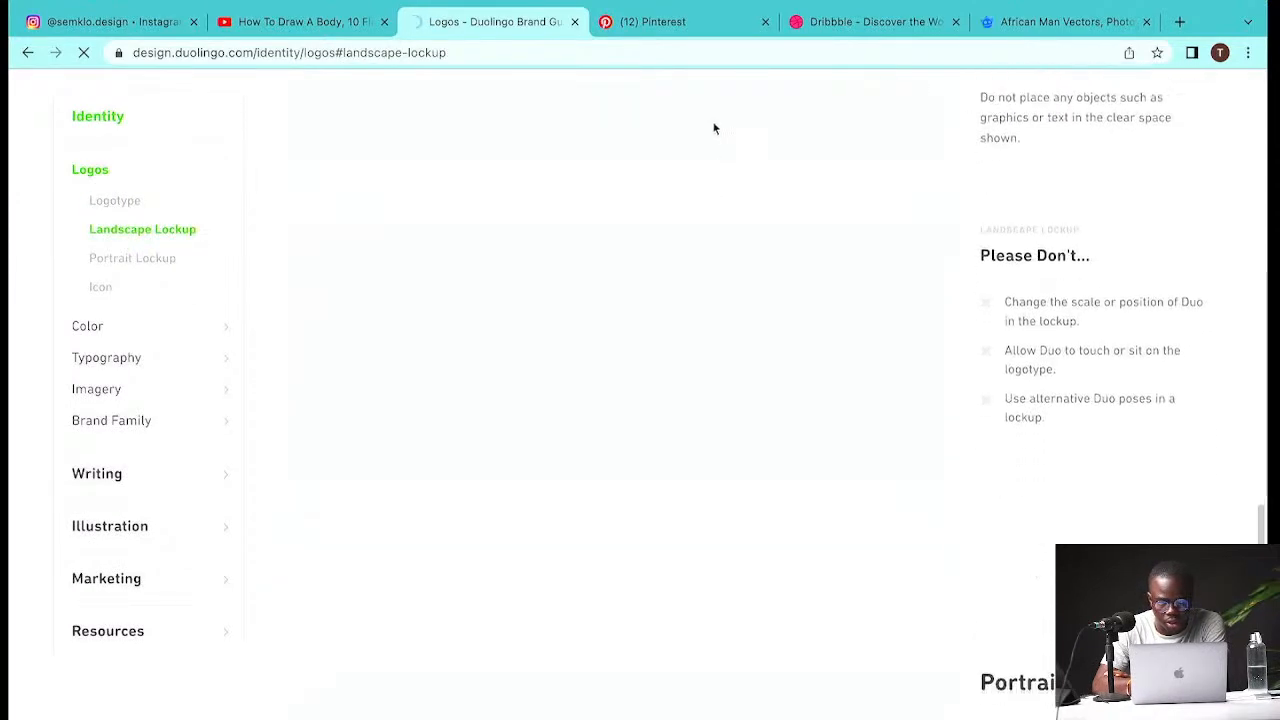
mouse_move(1181, 10)
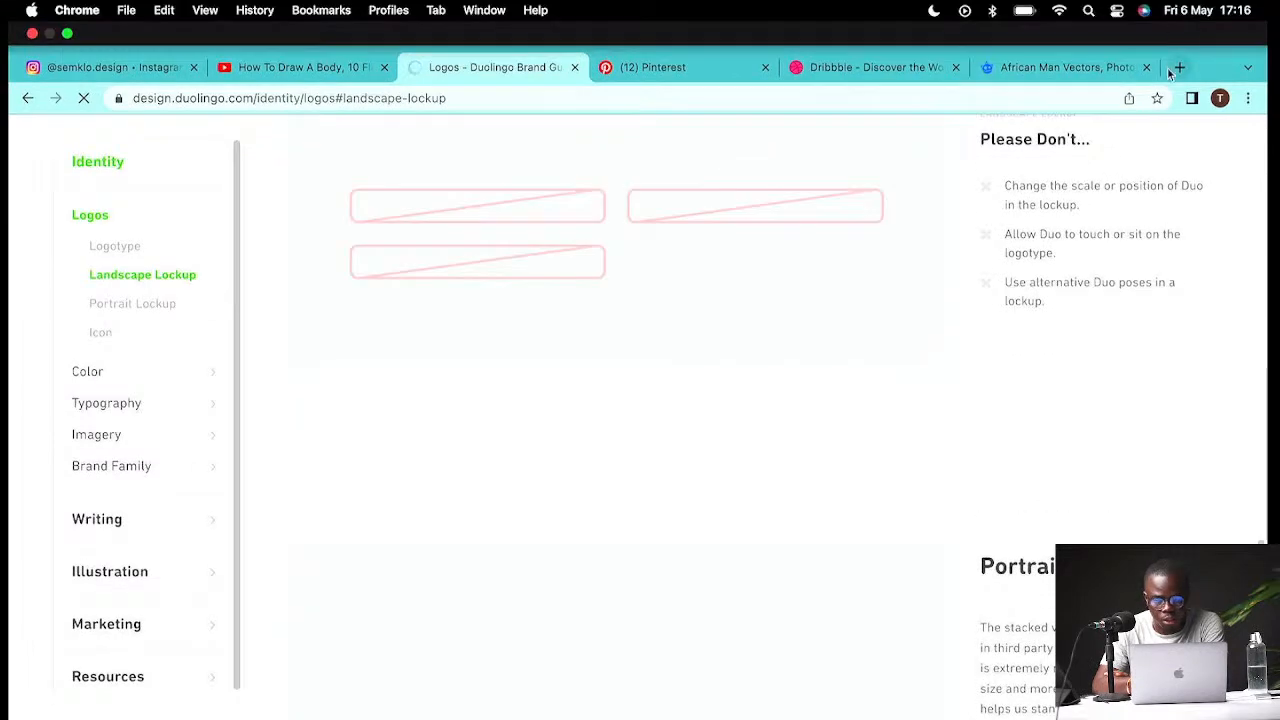
scroll(1020, 232, up, 4)
scroll(1020, 232, up, 20)
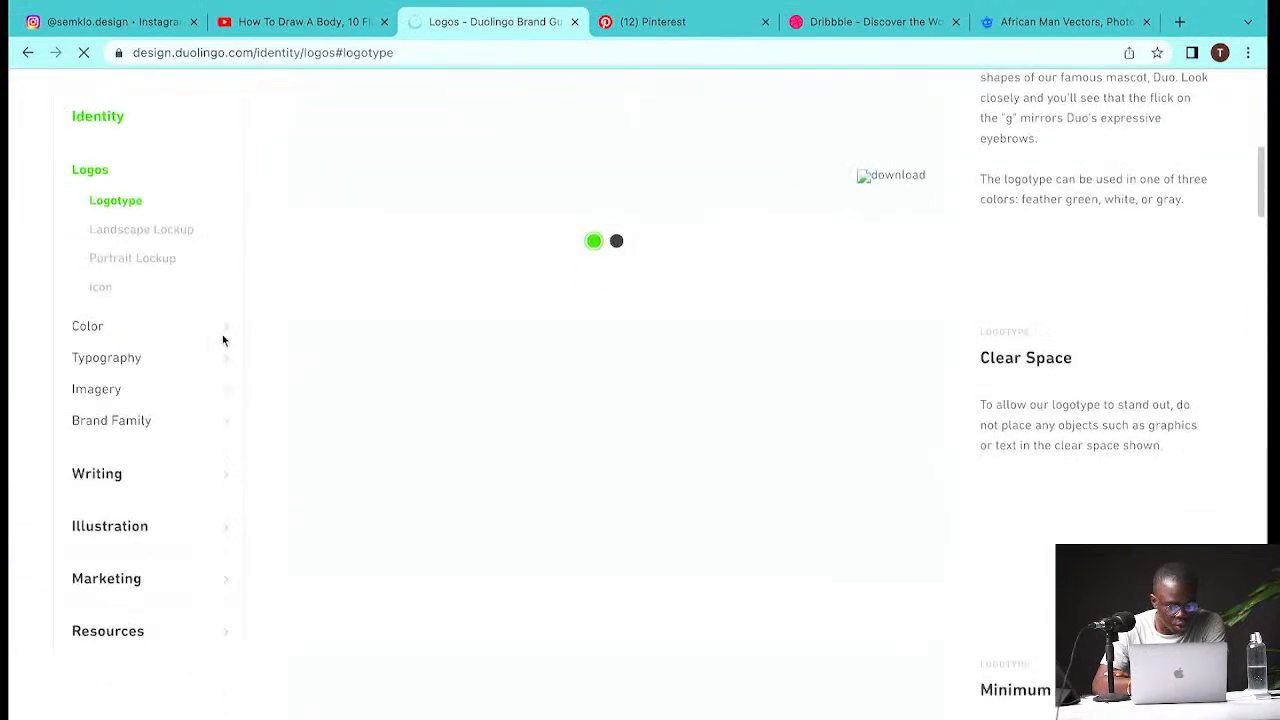
- Read through the Illustration shape language guidelines and the character body types section
click(123, 528)
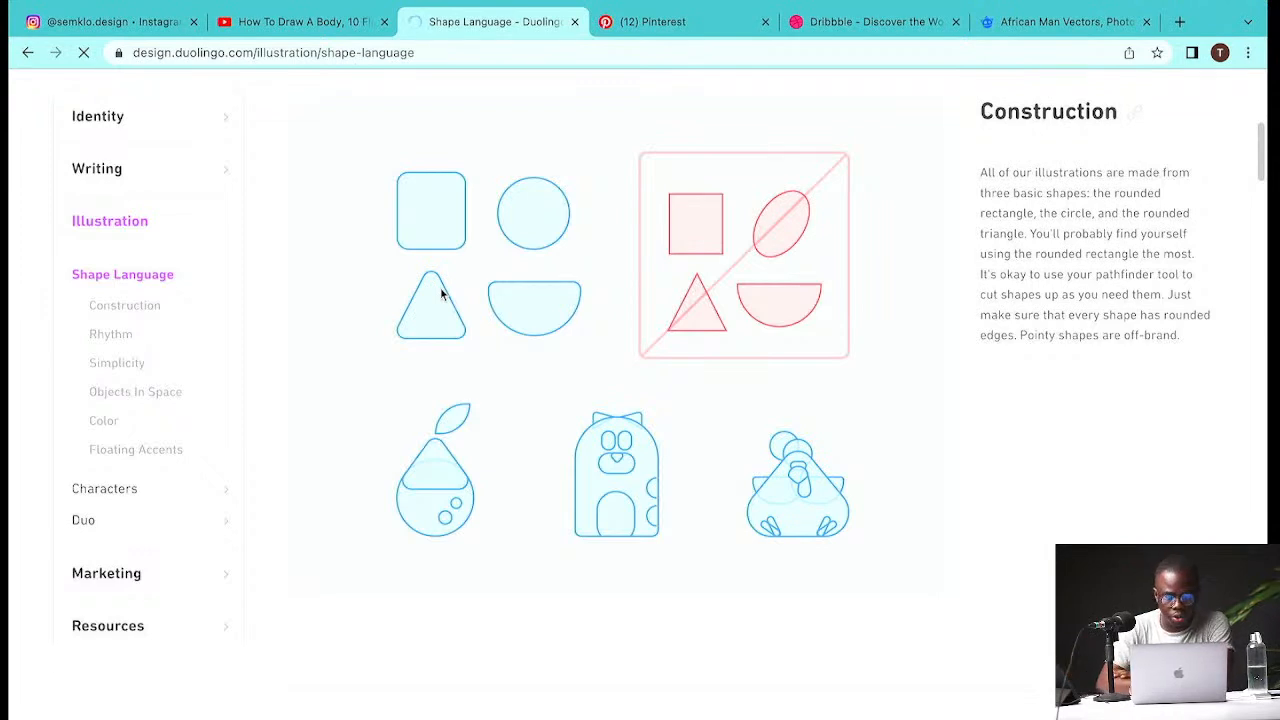
scroll(441, 292, down, 3)
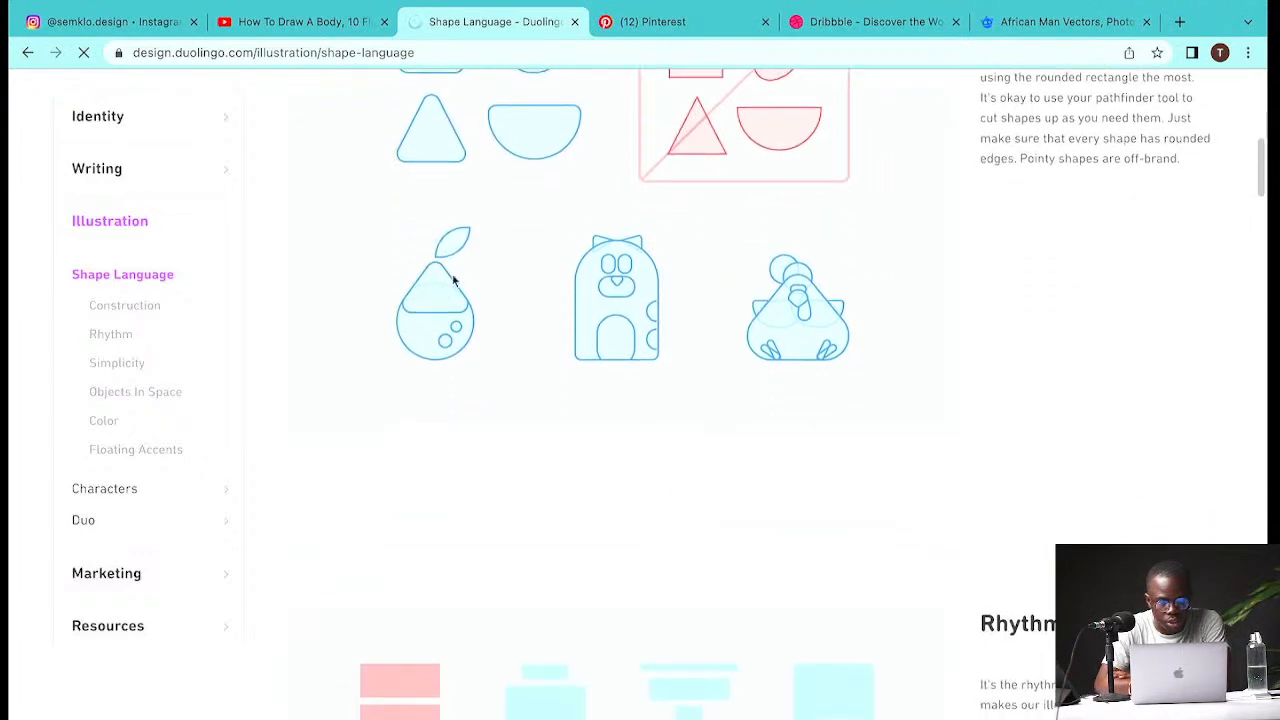
scroll(654, 449, down, 3)
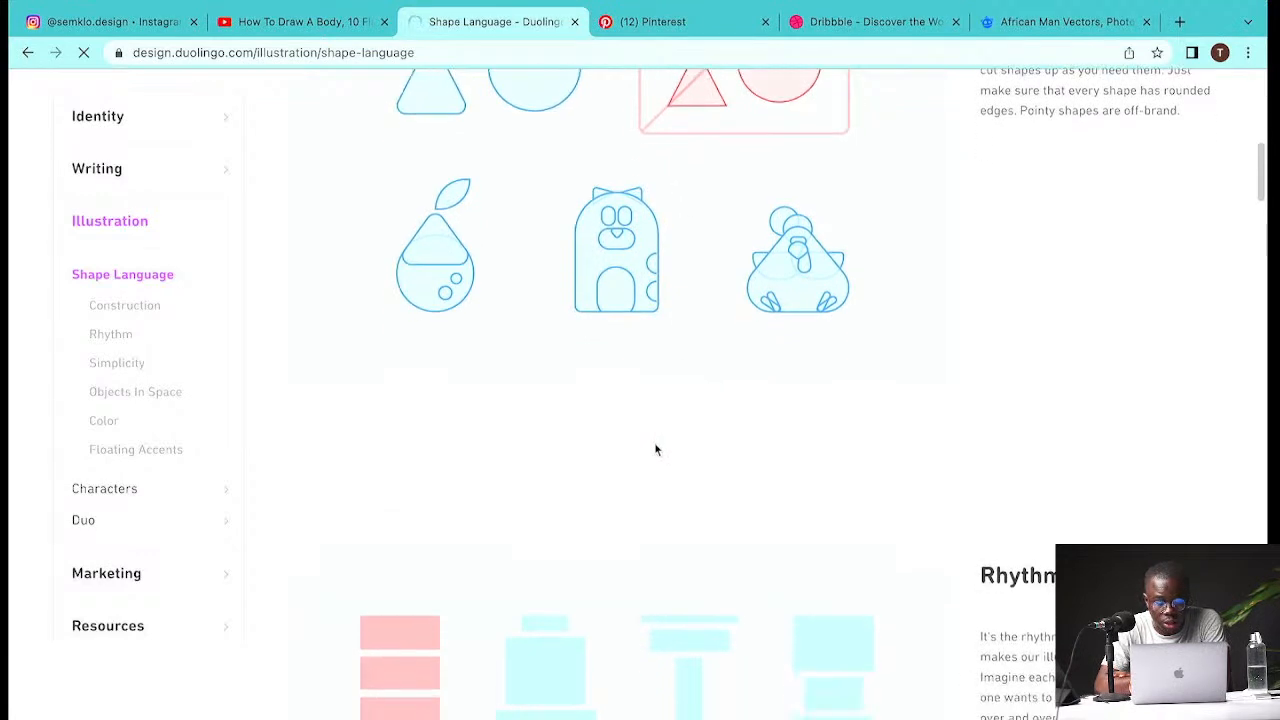
scroll(608, 502, down, 3)
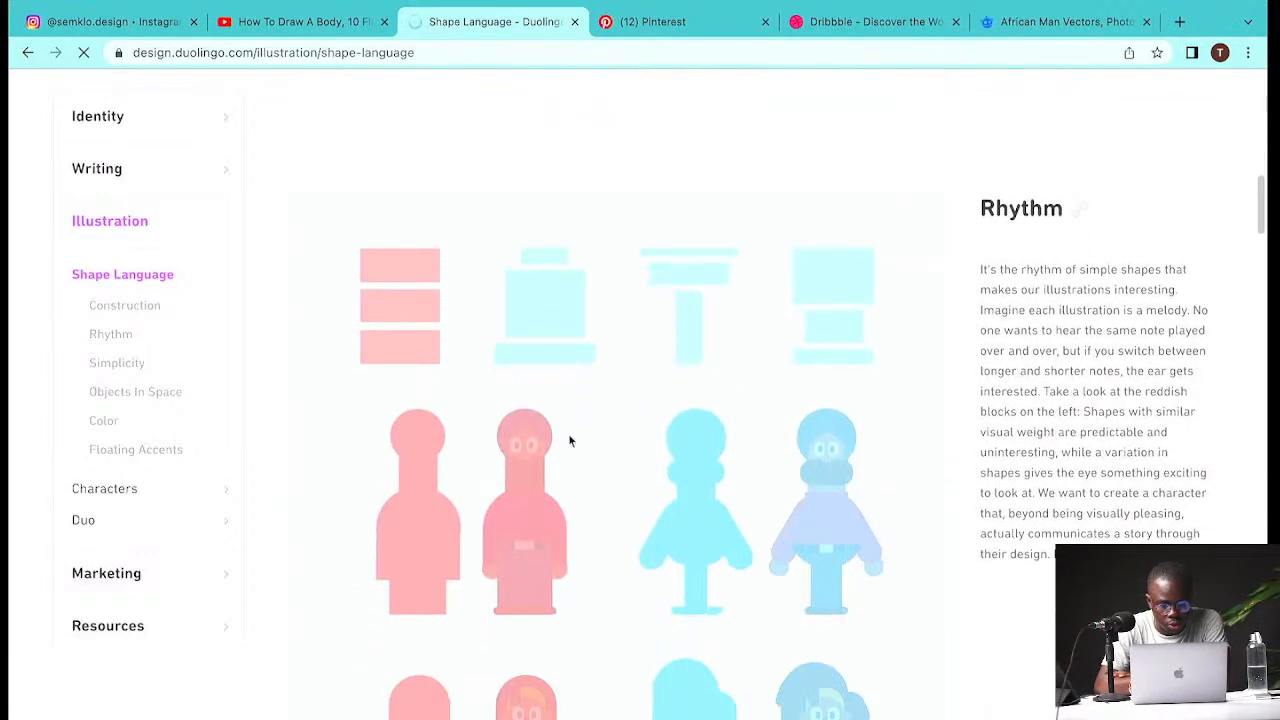
scroll(551, 545, down, 5)
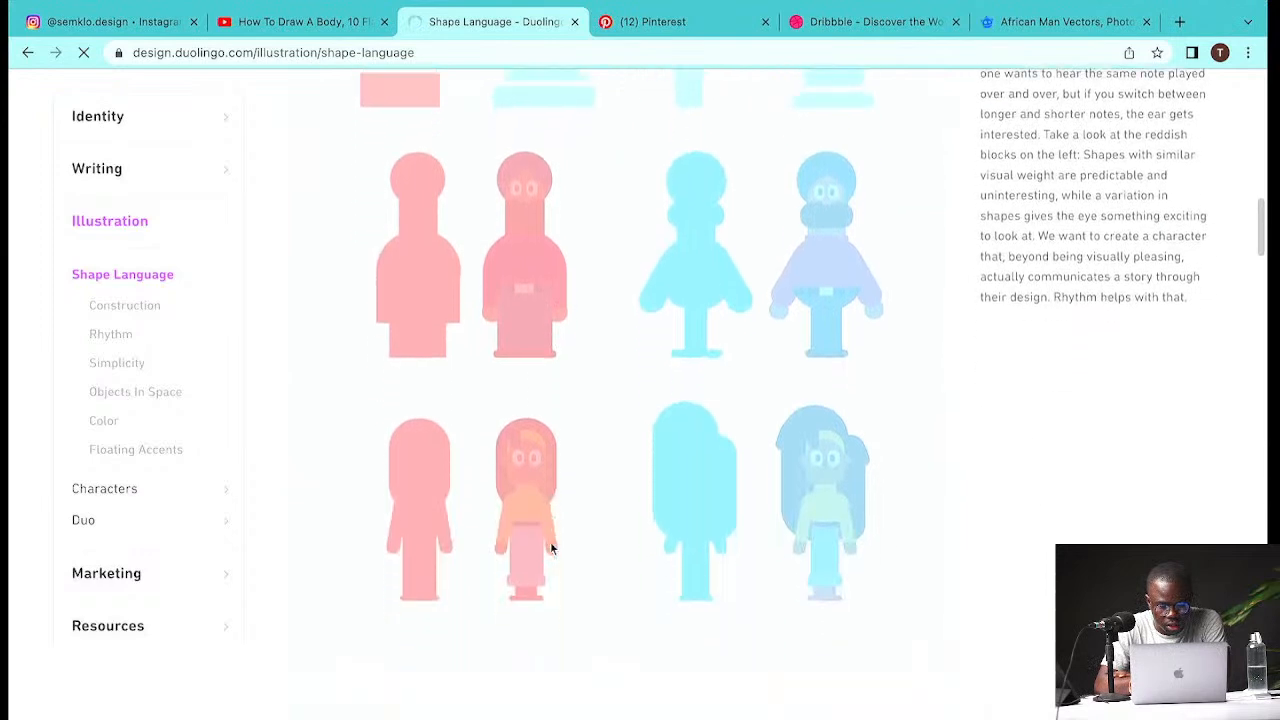
scroll(573, 517, down, 10)
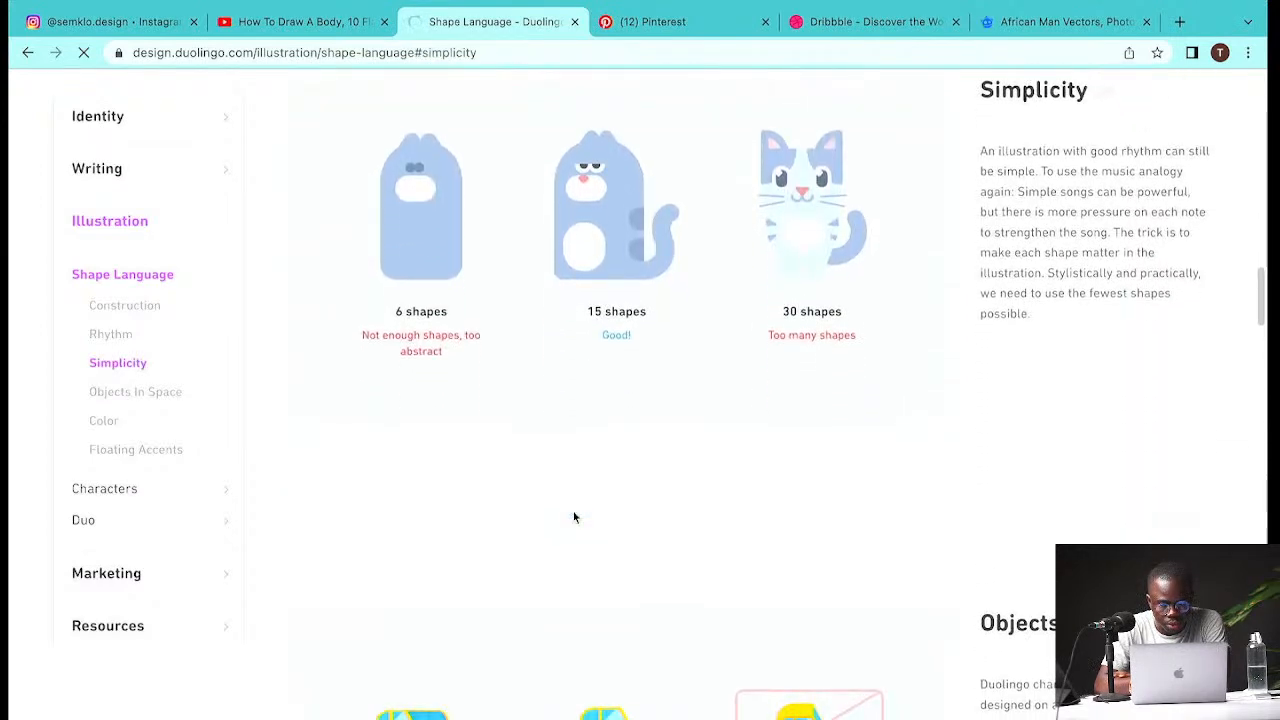
scroll(573, 517, up, 3)
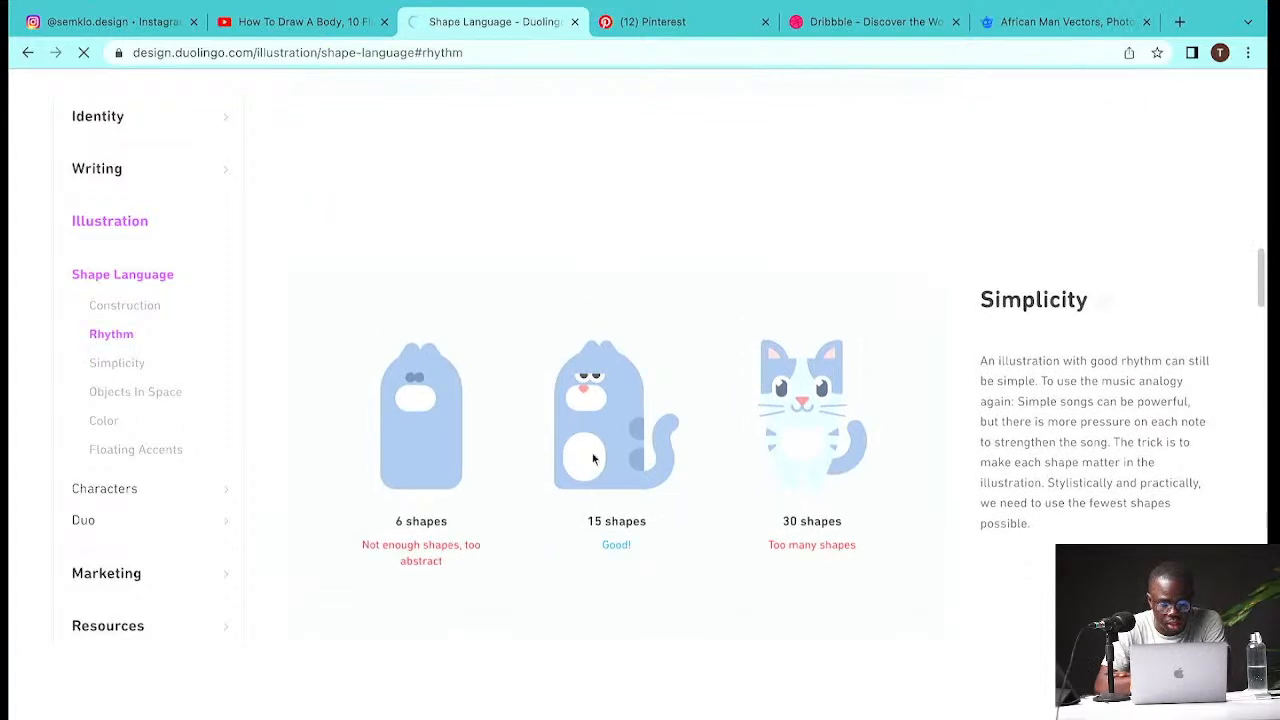
scroll(543, 587, down, 4)
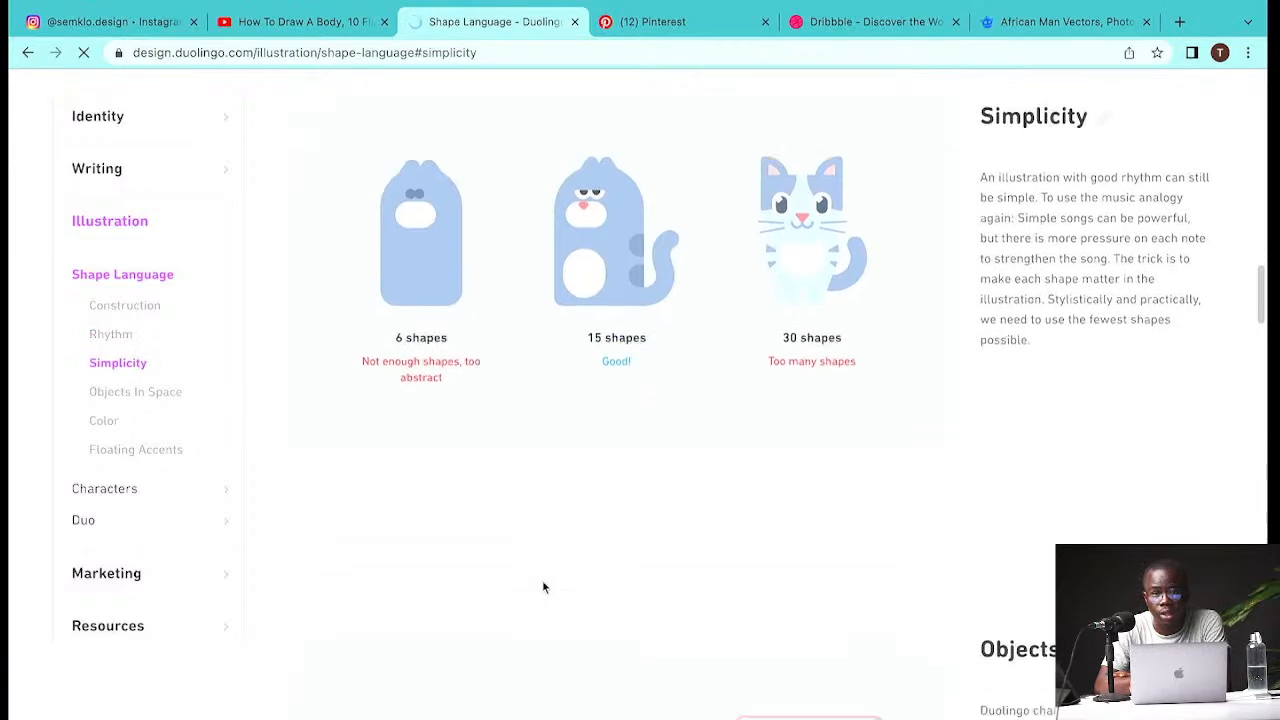
scroll(543, 587, down, 5)
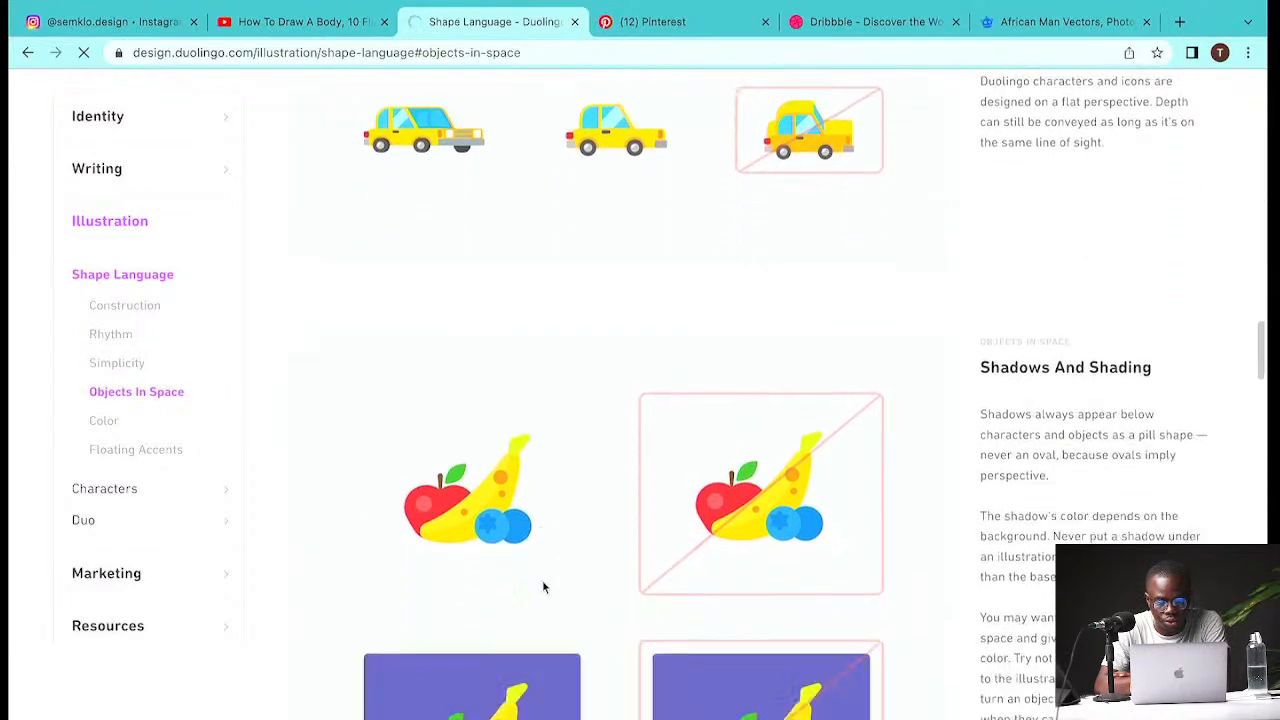
scroll(542, 587, down, 10)
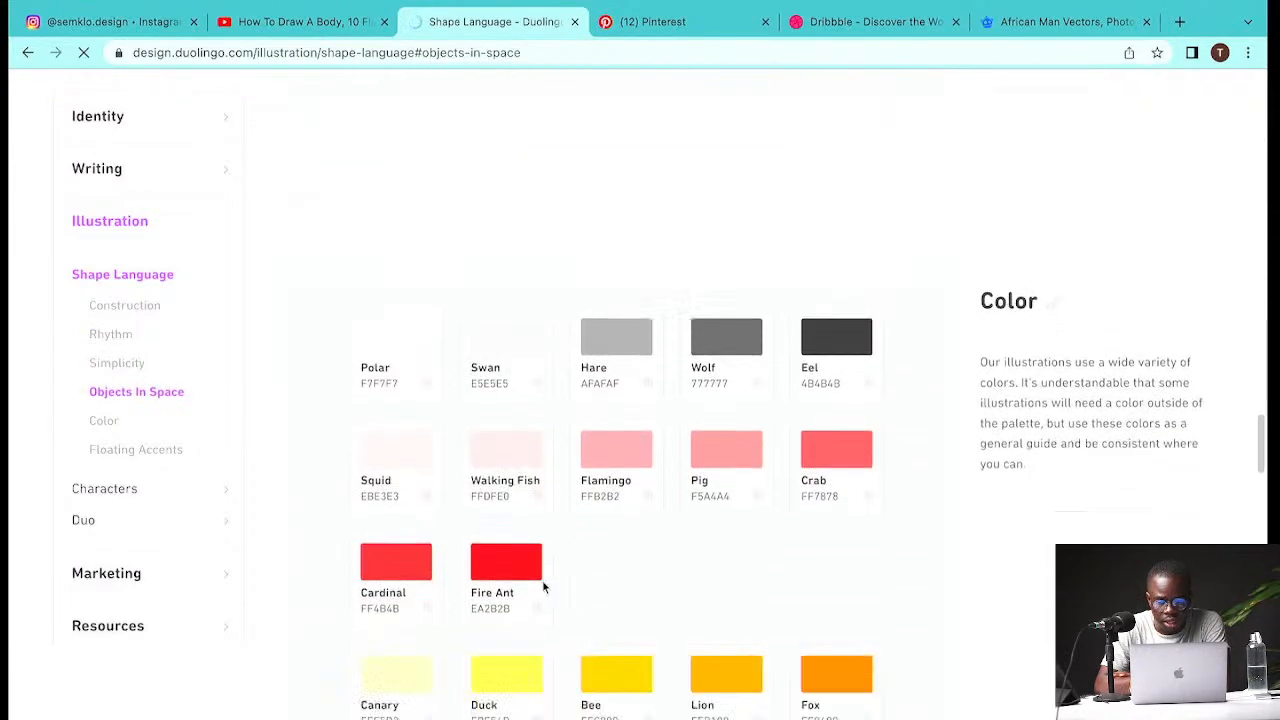
scroll(542, 587, down, 10)
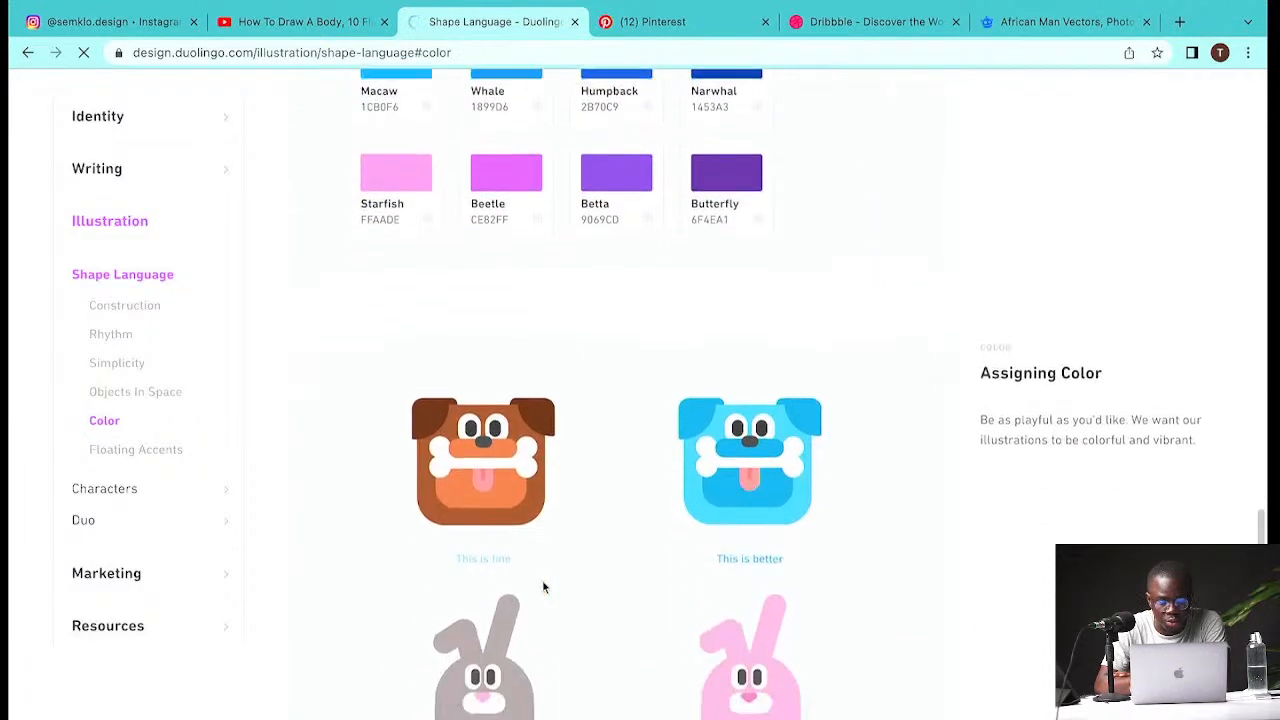
scroll(543, 585, down, 2)
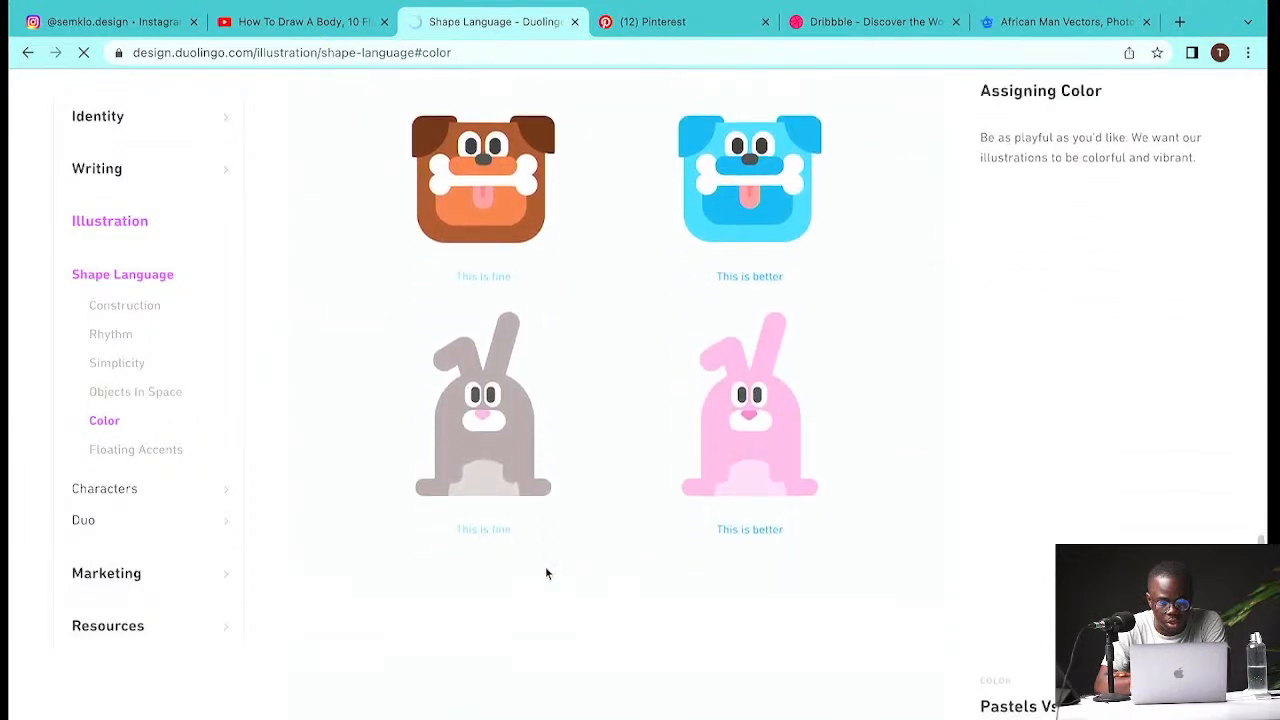
scroll(545, 570, up, 2)
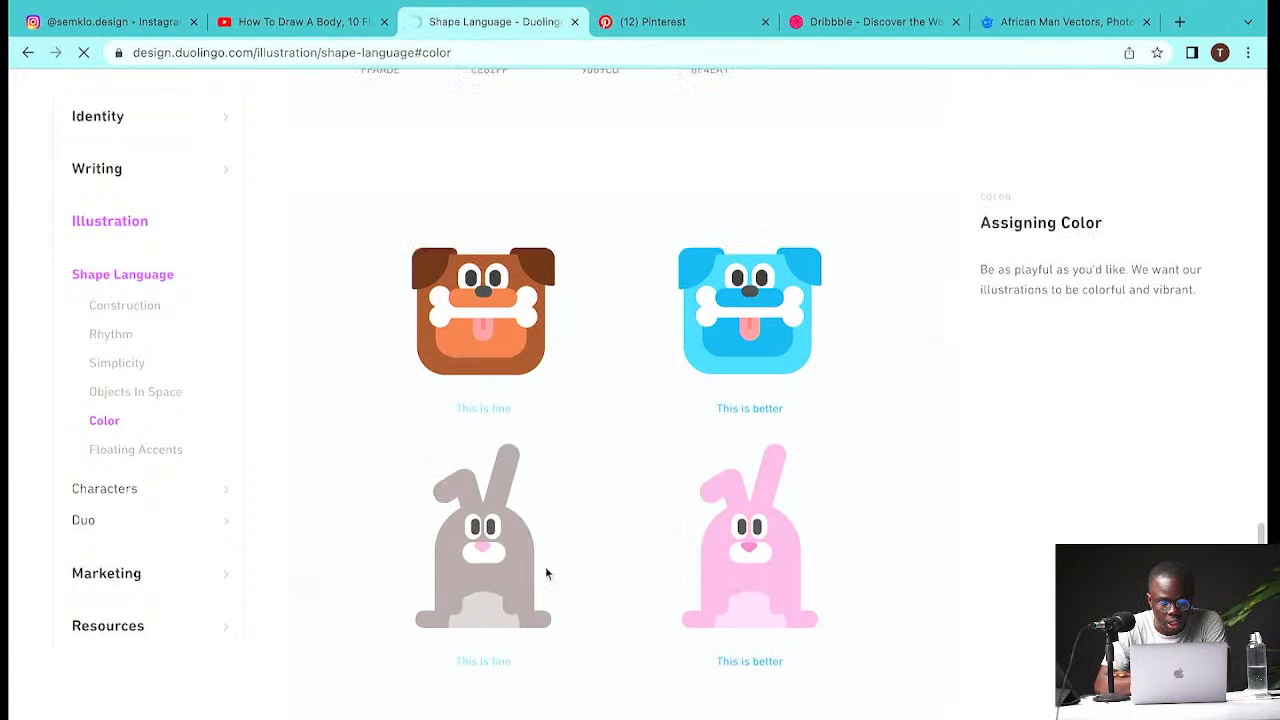
scroll(545, 571, up, 1)
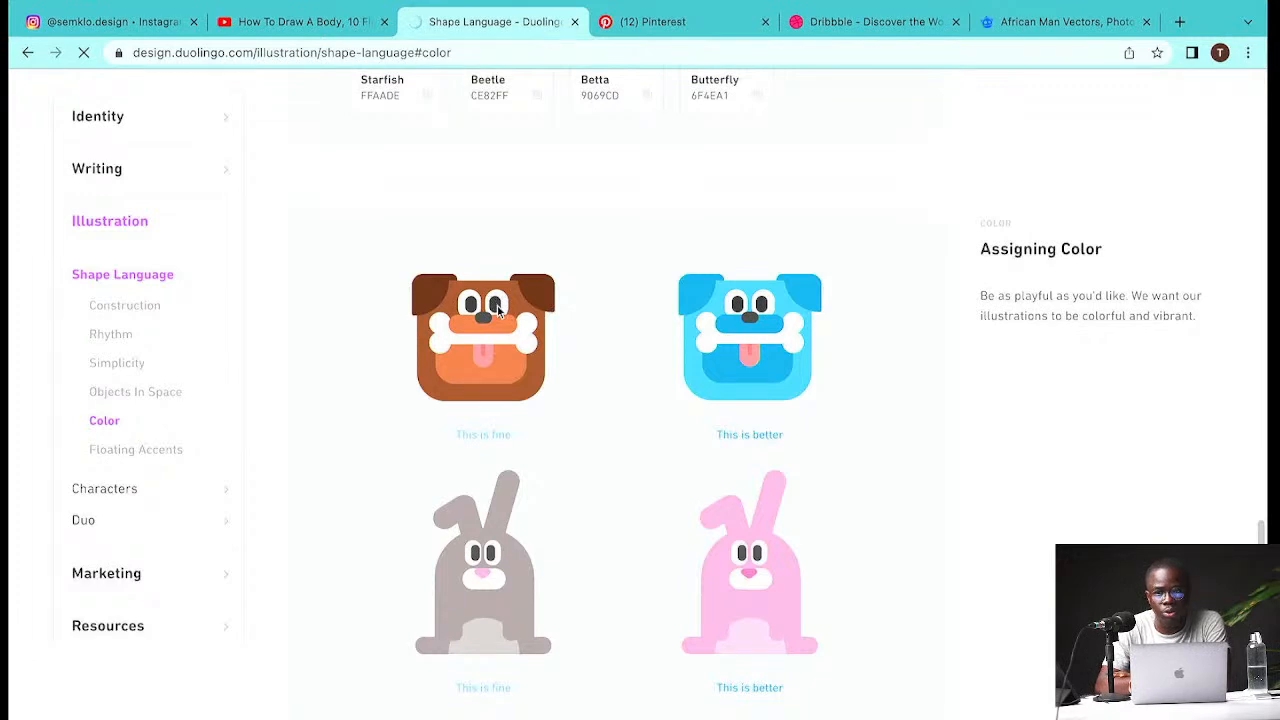
scroll(498, 310, down, 8)
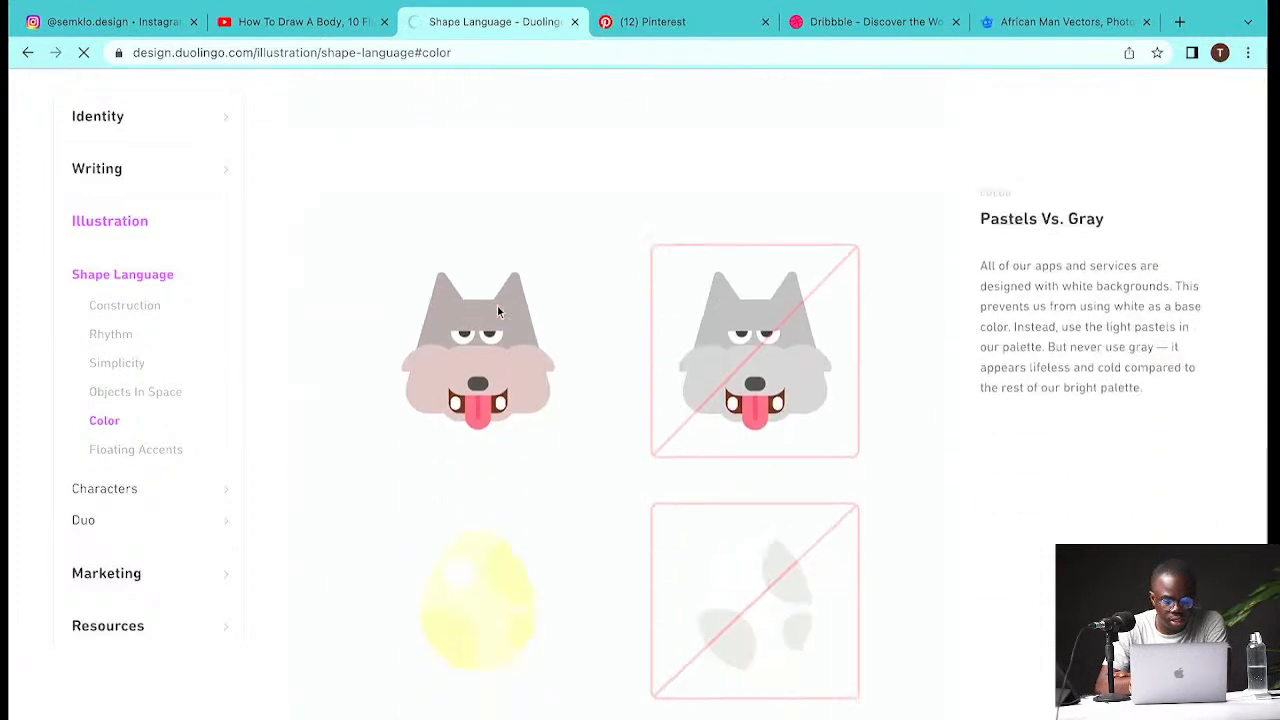
scroll(498, 312, down, 3)
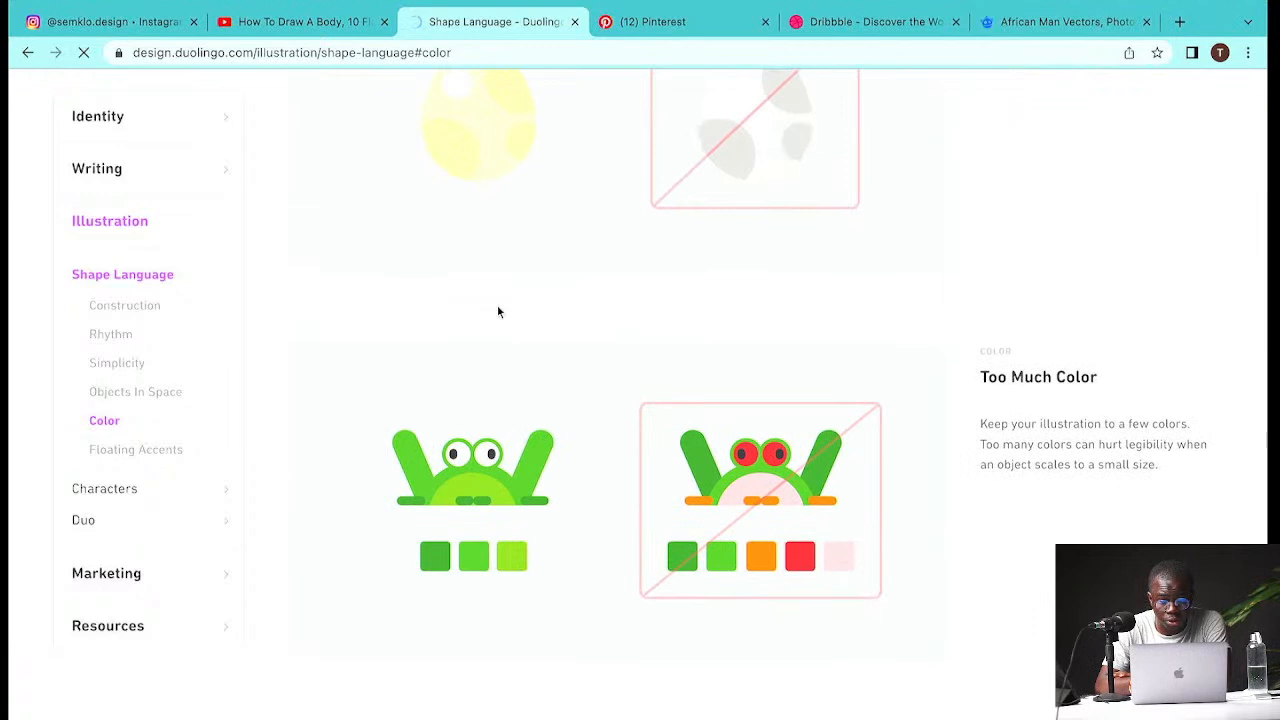
scroll(498, 312, down, 3)
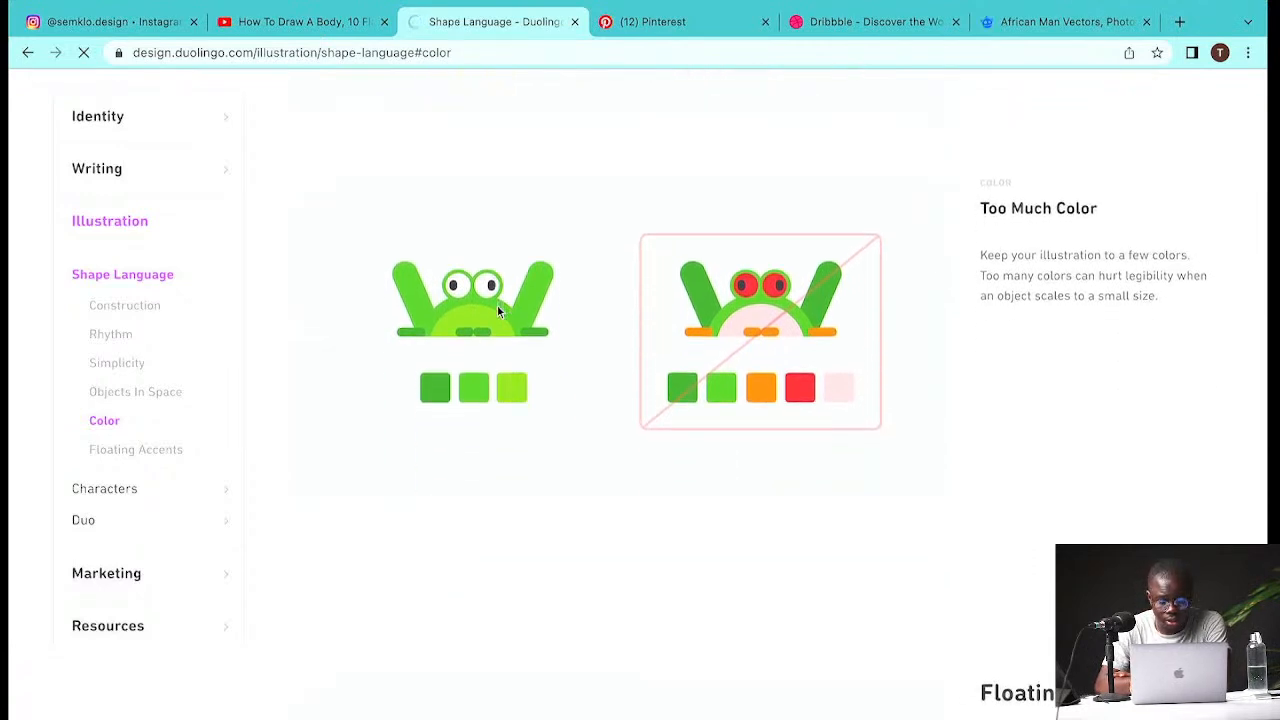
scroll(498, 312, down, 3)
scroll(498, 312, down, 2)
scroll(497, 312, down, 1)
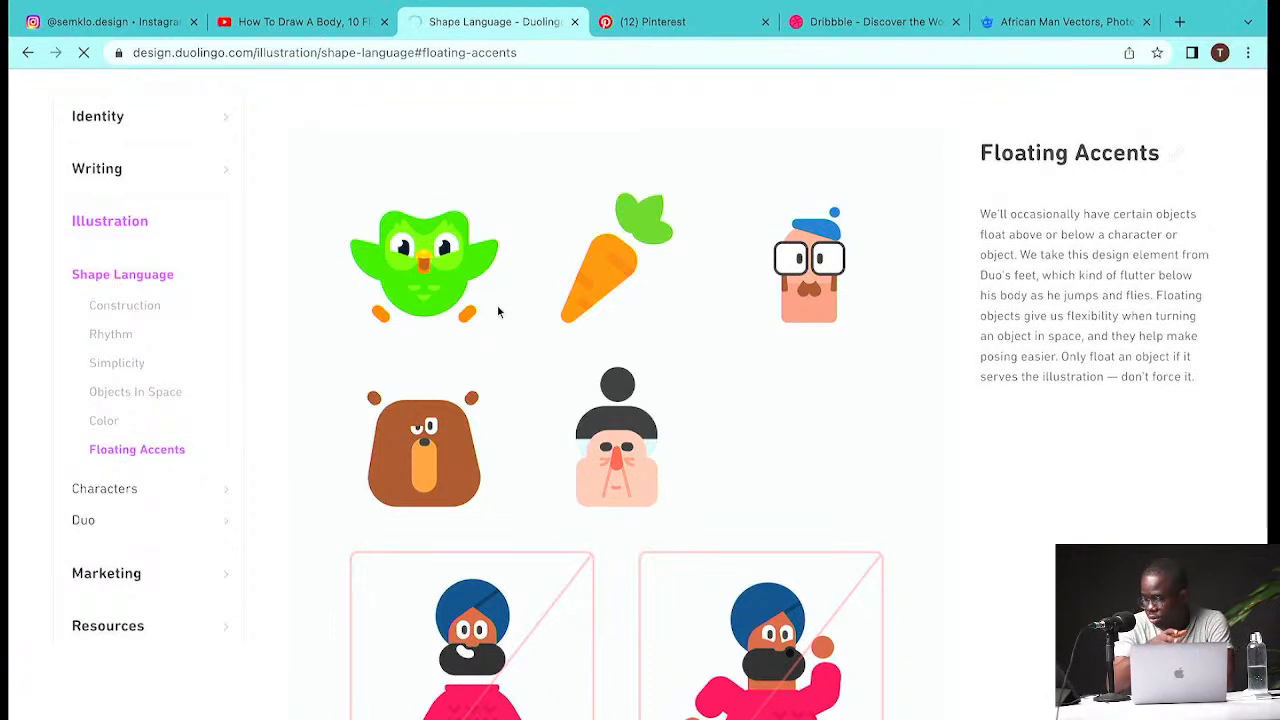
scroll(498, 311, down, 4)
scroll(497, 310, down, 1)
scroll(380, 364, up, 2)
scroll(370, 368, up, 2)
click(177, 491)
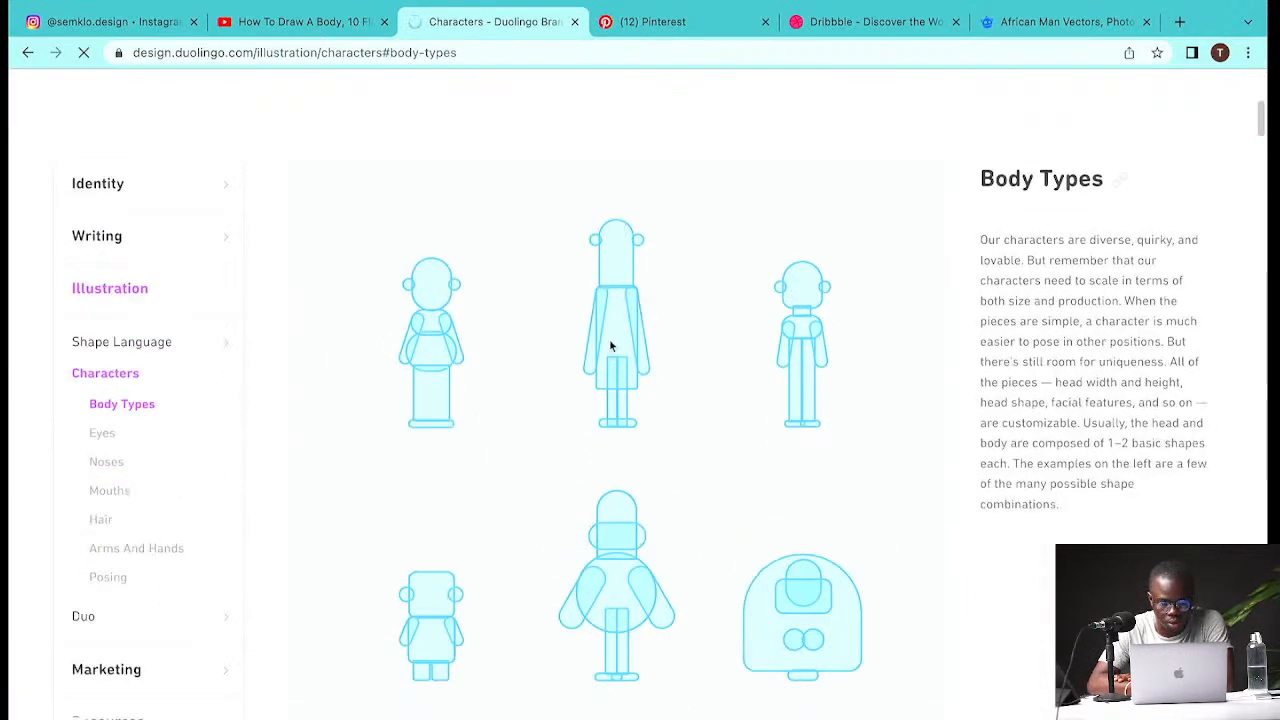
scroll(608, 486, down, 6)
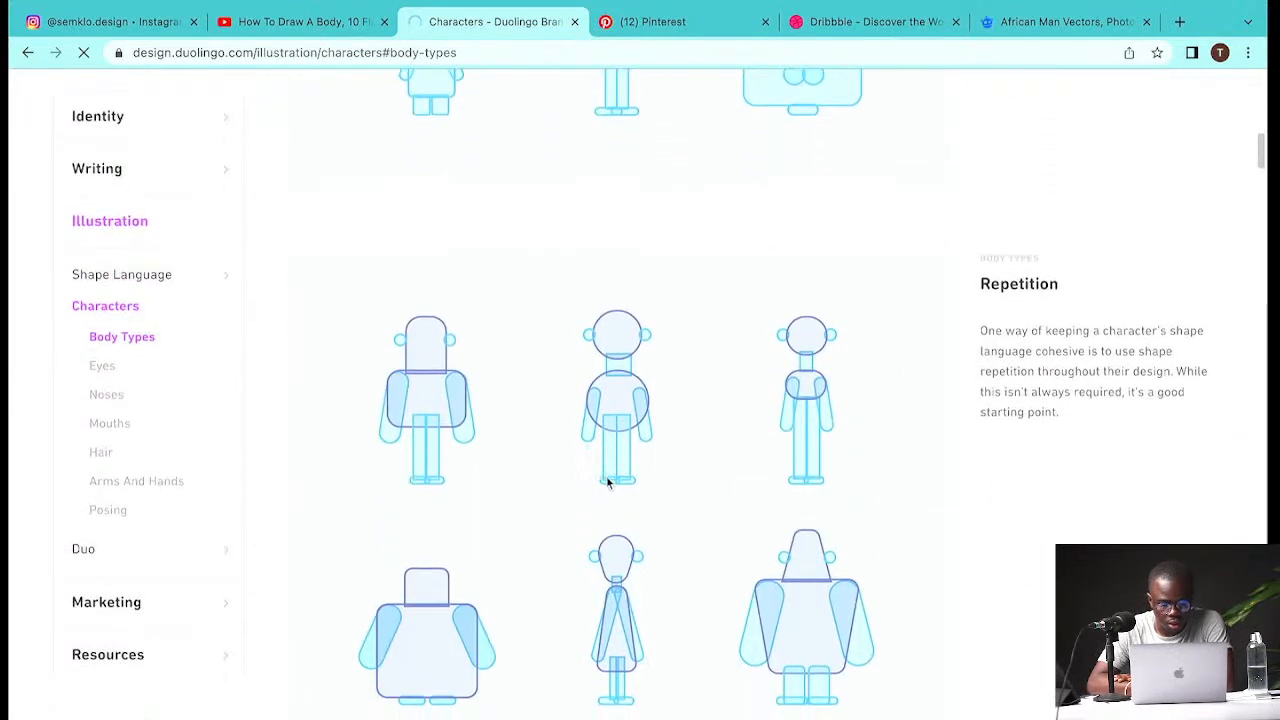
- Switch back to Illustrator and view the character in Outline mode
key(ctrl+Left)
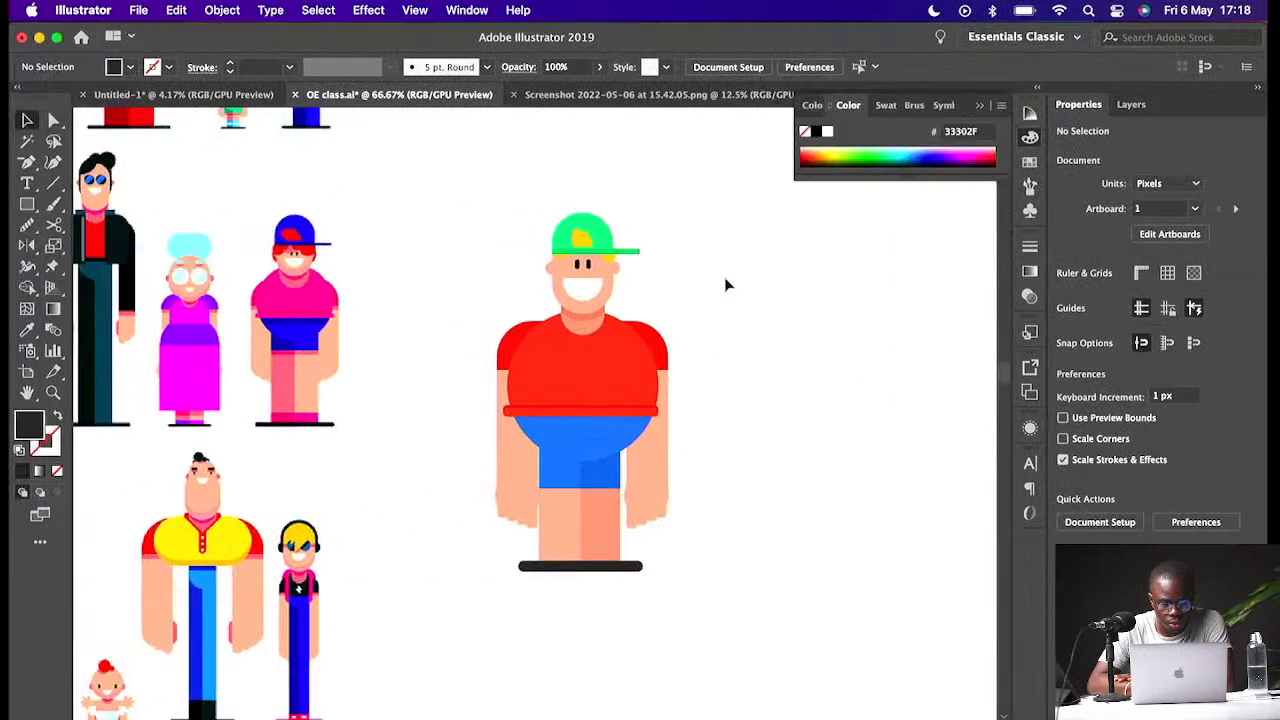
key(super+y)
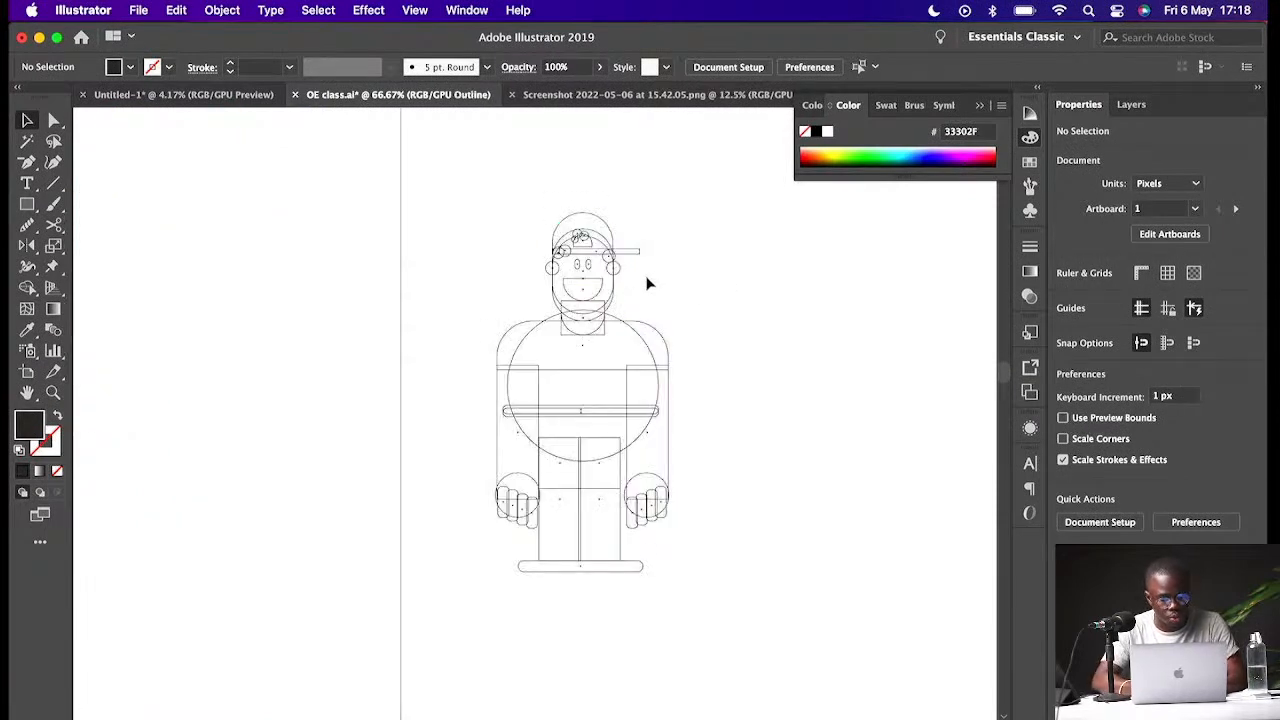
- Zoom in on the character's head in Outline mode and switch to the browser's Duolingo characters page
key(z)
drag(562, 273, 634, 295)
key(ctrl+Right)
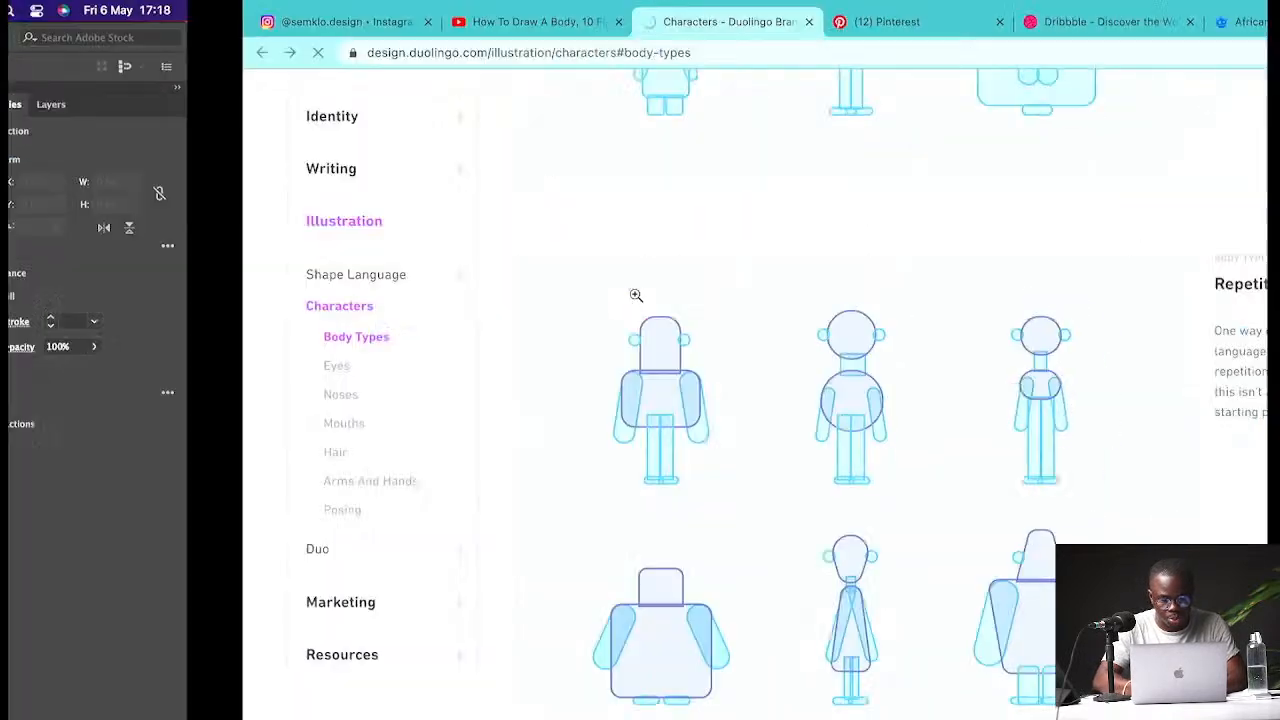
- Scroll through the Duolingo body types, eyes, mouths and hair guidelines
scroll(740, 436, down, 8)
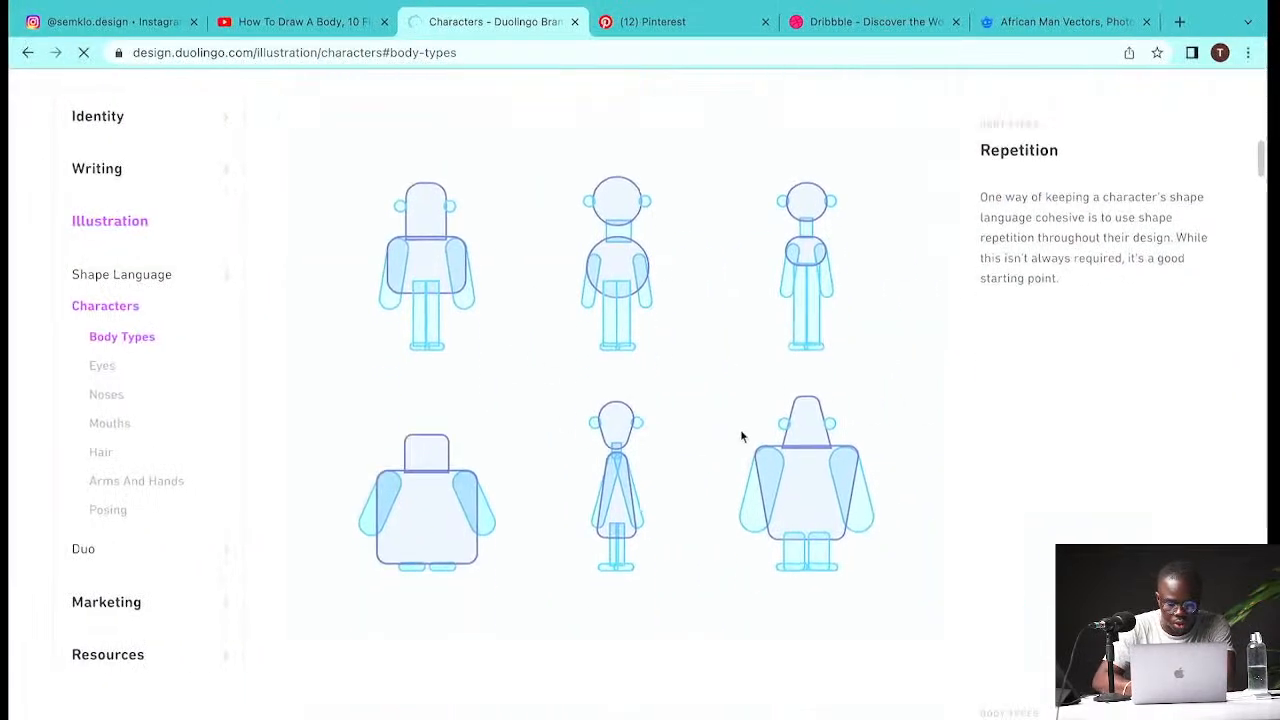
scroll(741, 436, down, 10)
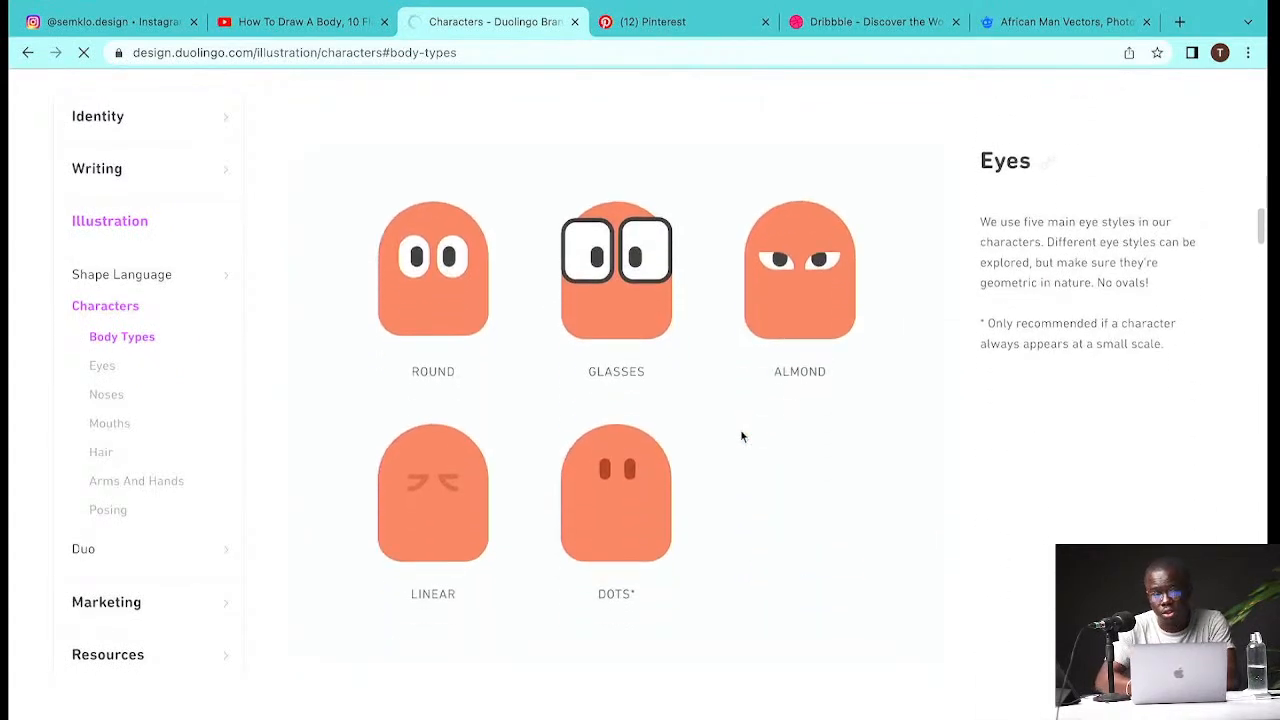
scroll(741, 436, down, 10)
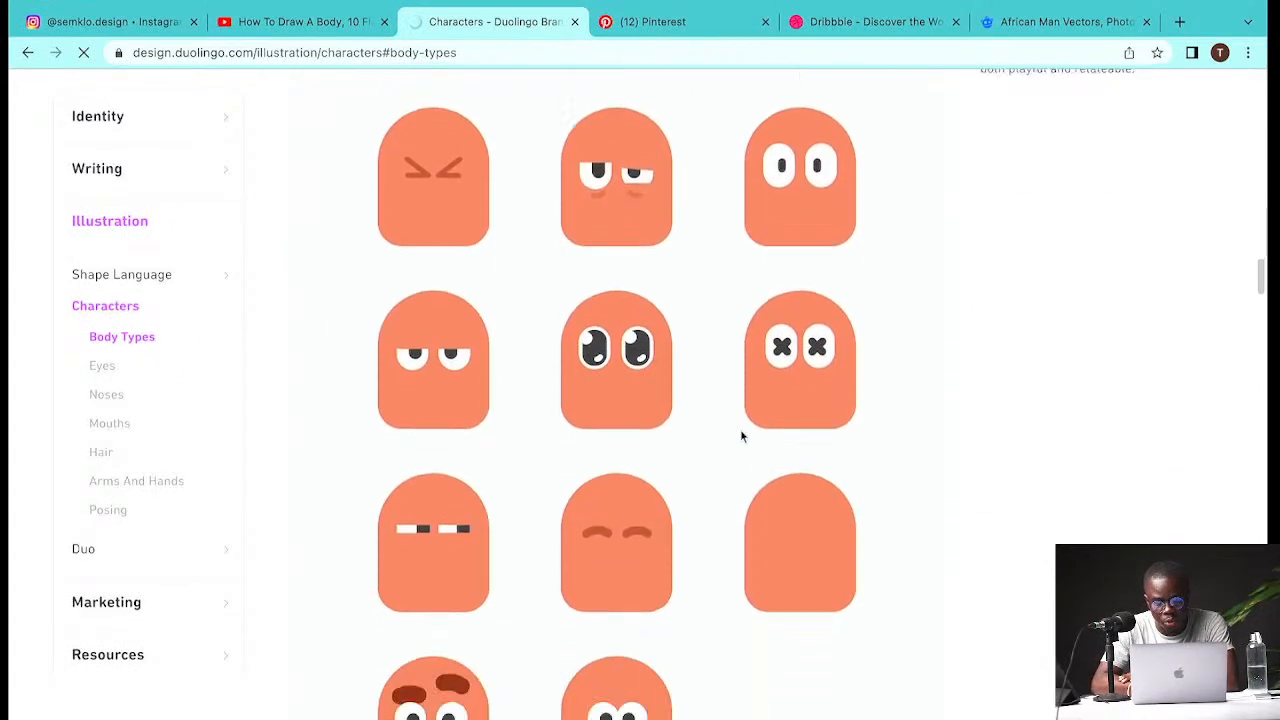
scroll(741, 436, down, 5)
scroll(741, 436, down, 3)
scroll(741, 436, down, 8)
scroll(741, 436, up, 11)
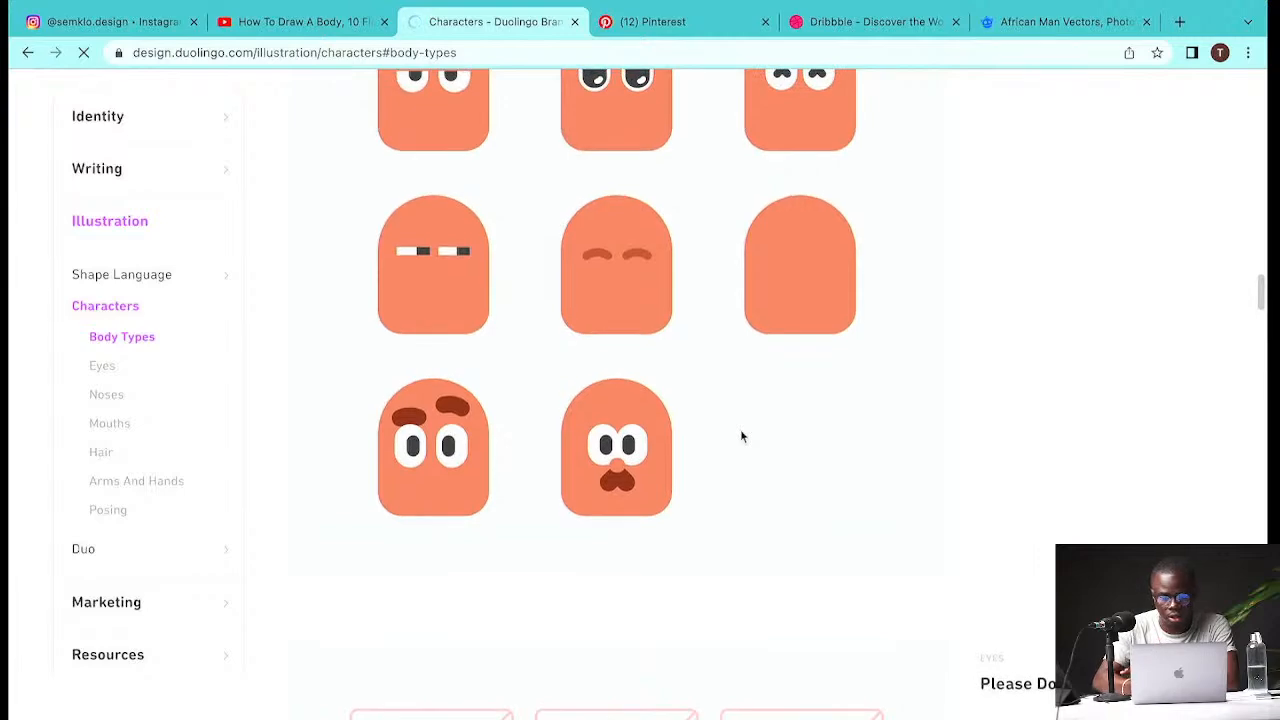
scroll(741, 436, down, 10)
scroll(741, 436, down, 5)
scroll(741, 436, up, 9)
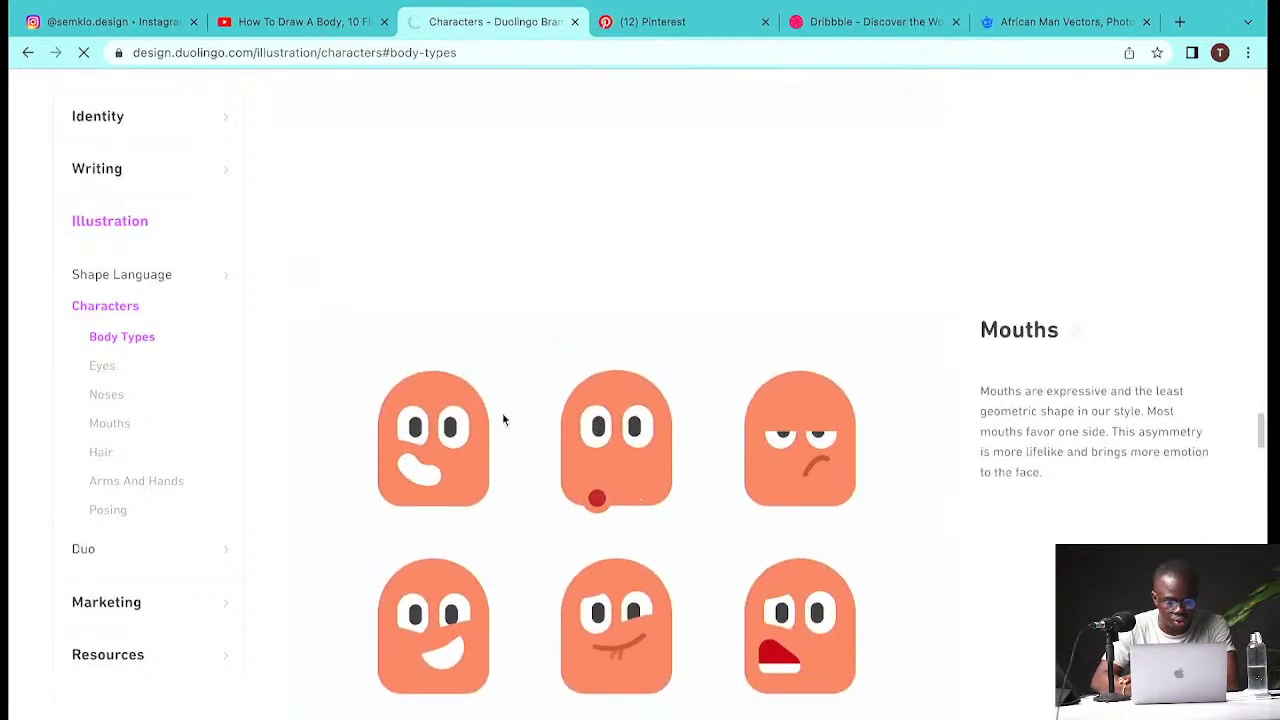
scroll(502, 415, down, 12)
scroll(503, 419, down, 4)
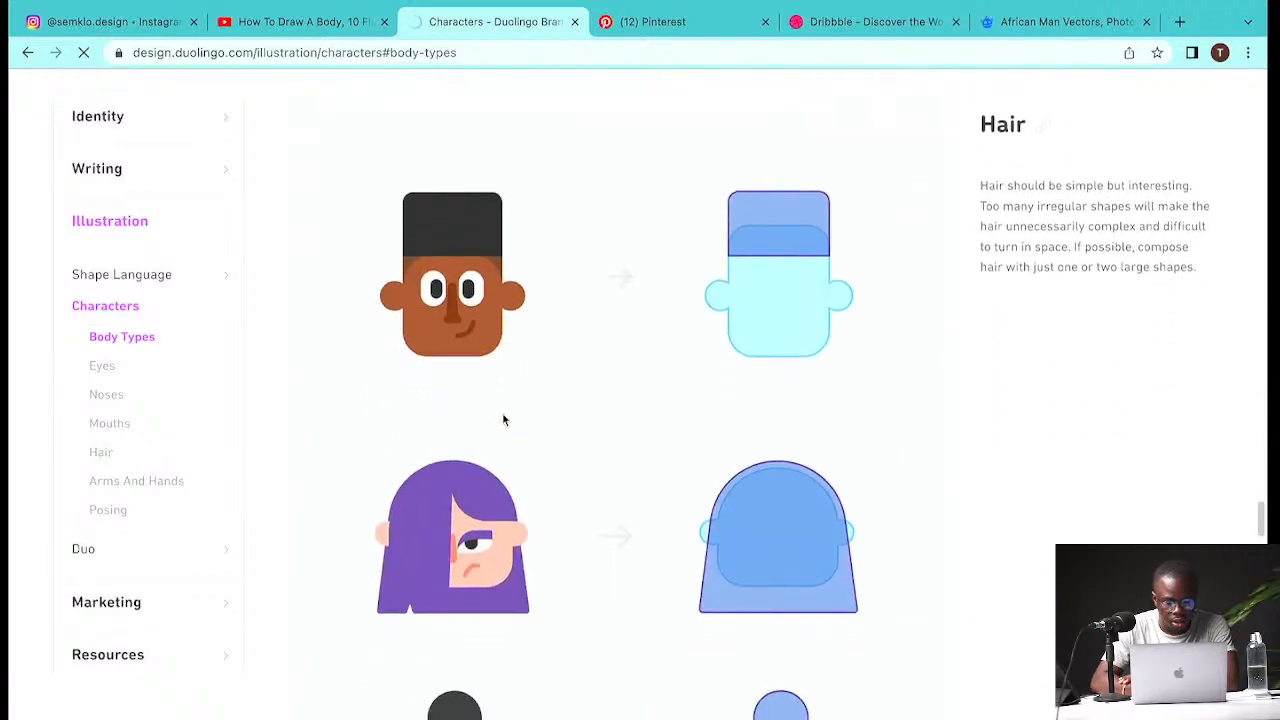
scroll(503, 419, down, 8)
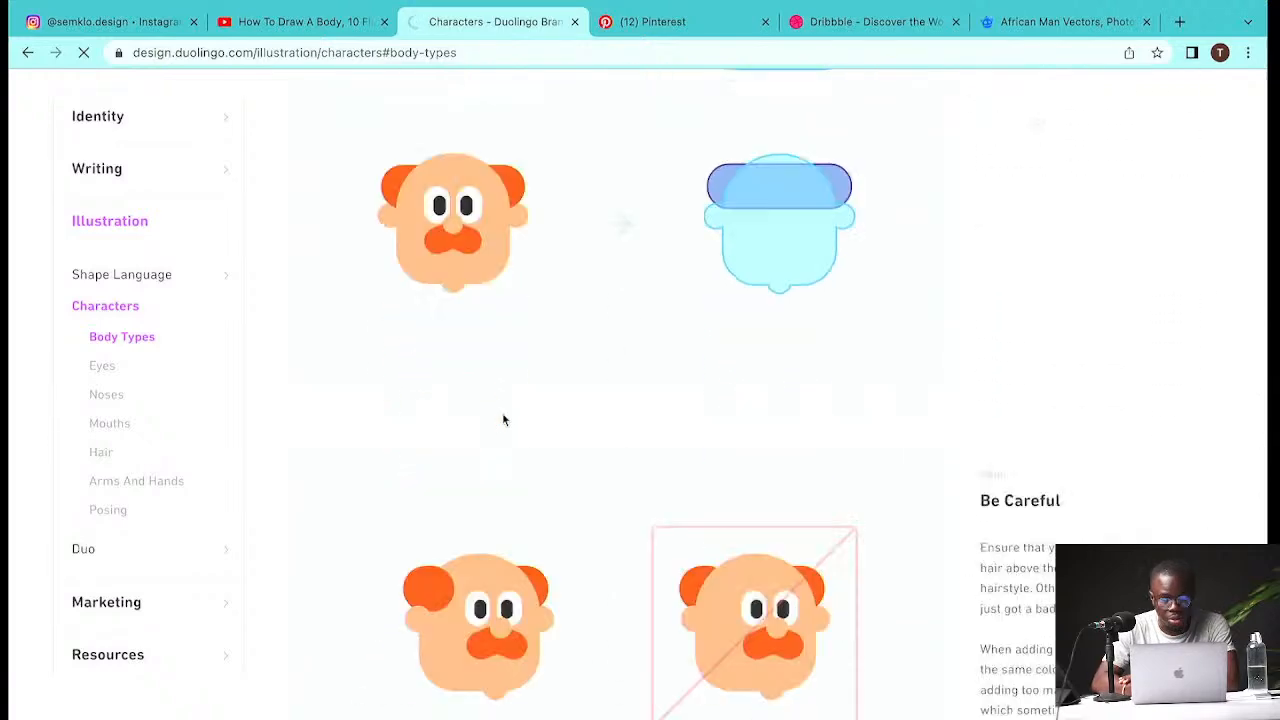
scroll(503, 419, down, 10)
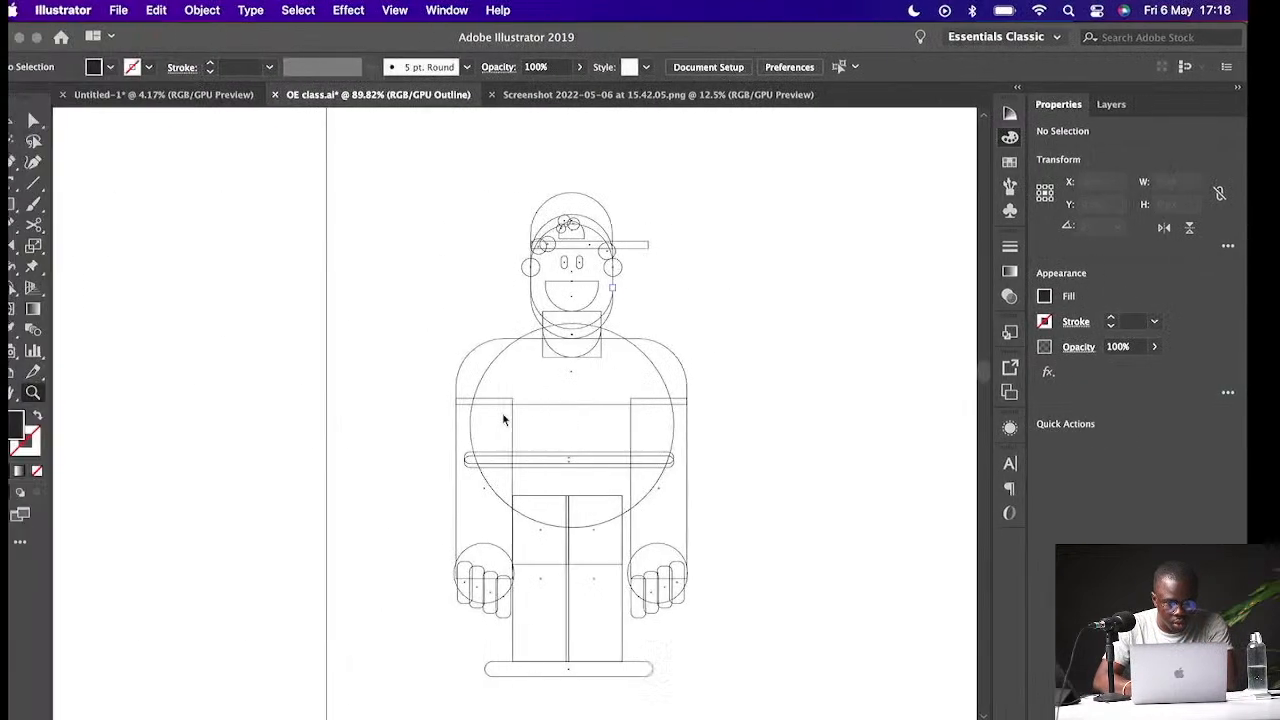
- Return to Preview mode and browse the flat design reference character sheet beside the character
key(super+y)
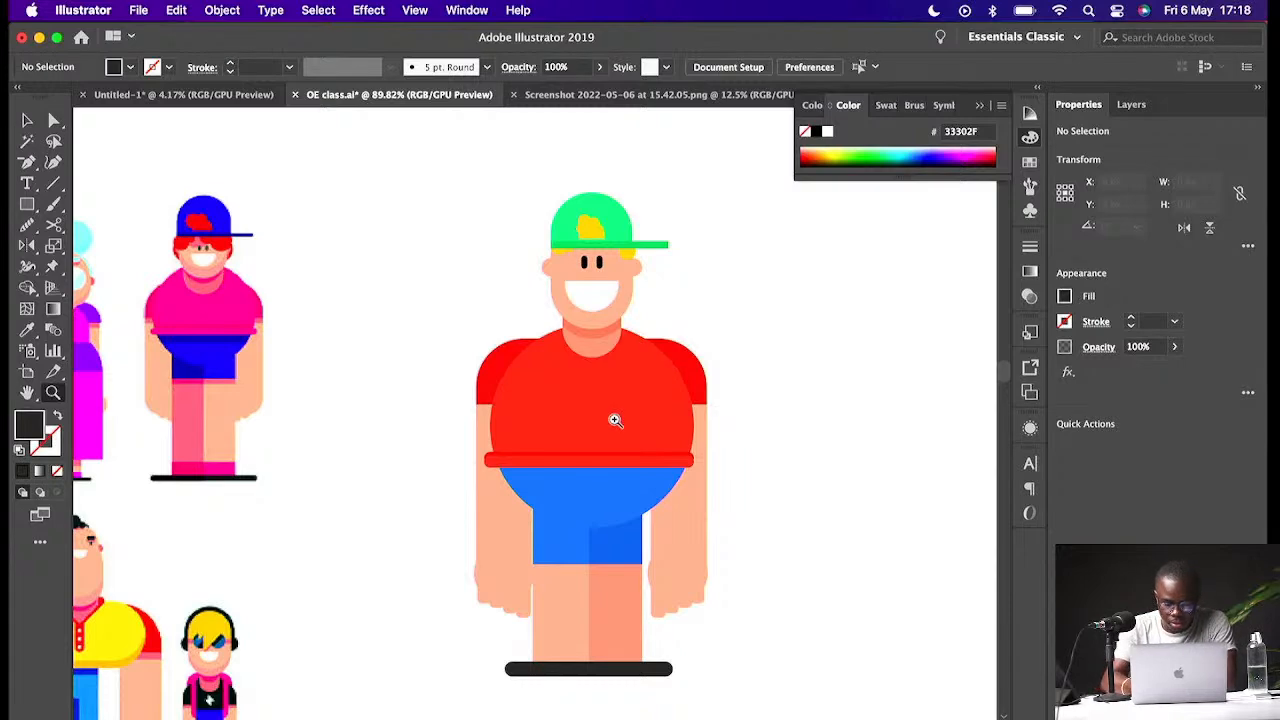
key(super+minus)
key(super+minus)
key(super+minus)
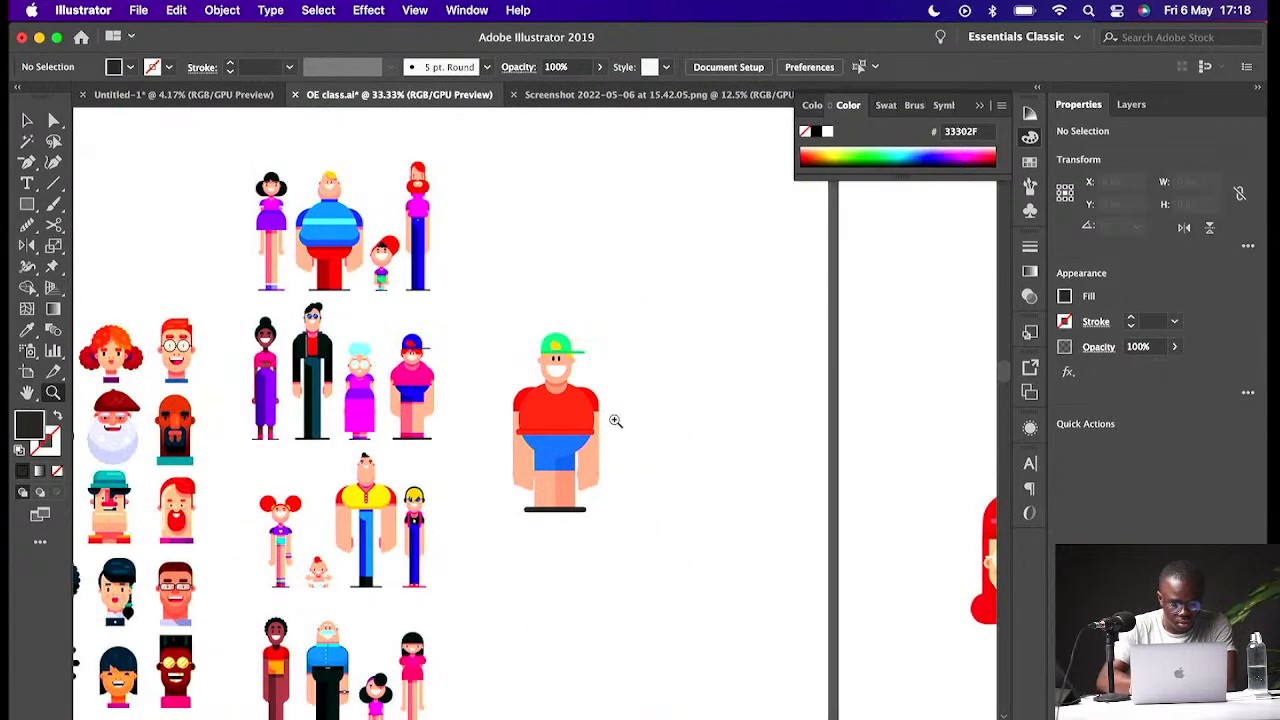
key(v)
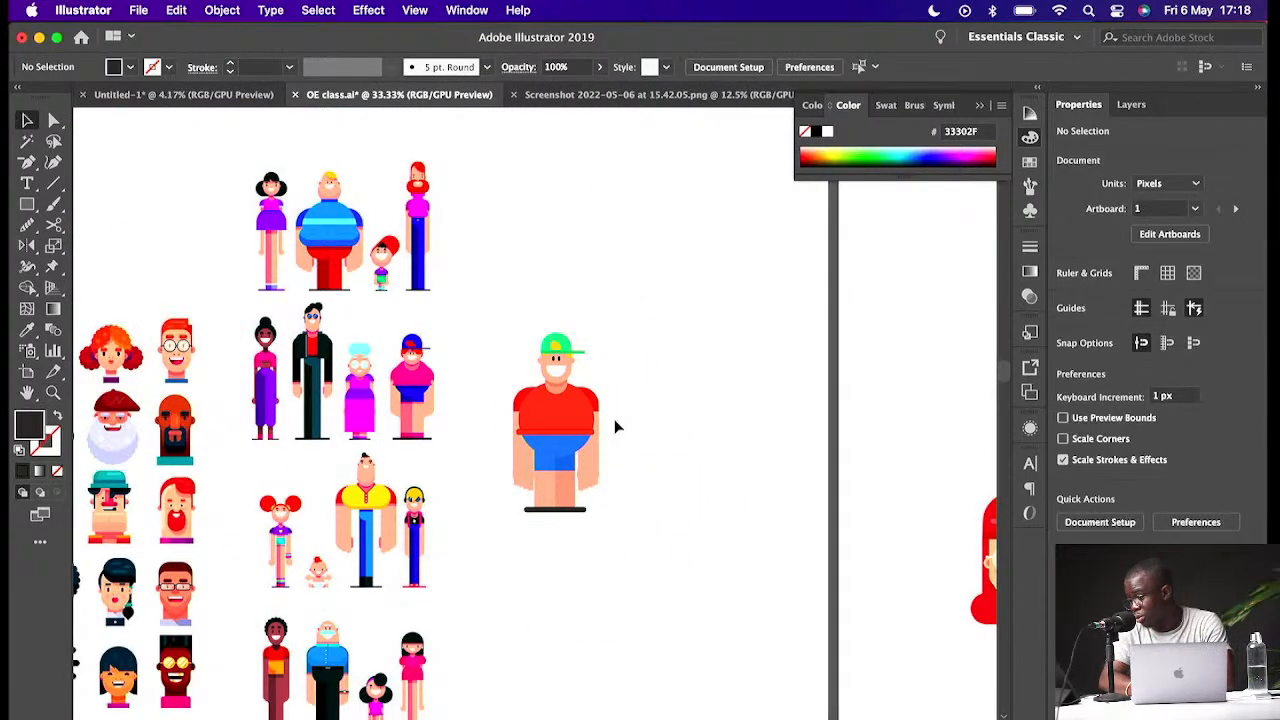
scroll(573, 485, down, 3)
scroll(573, 485, down, 2)
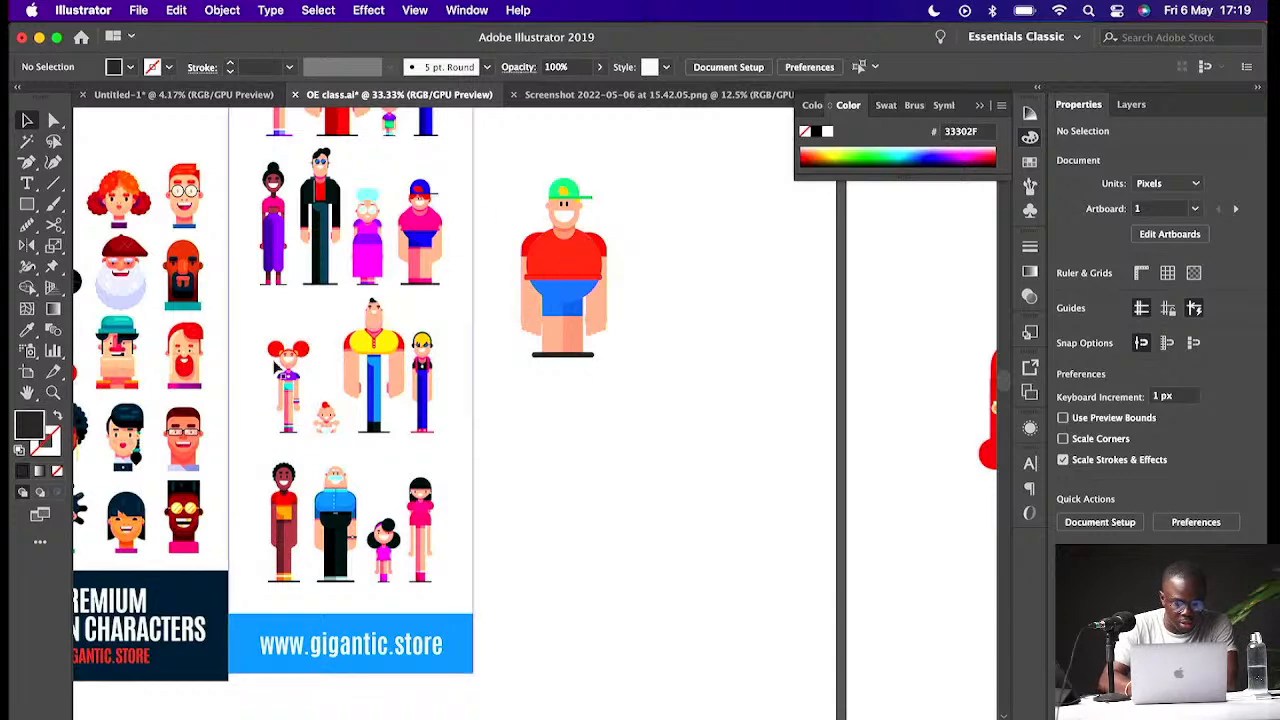
key(super+equal)
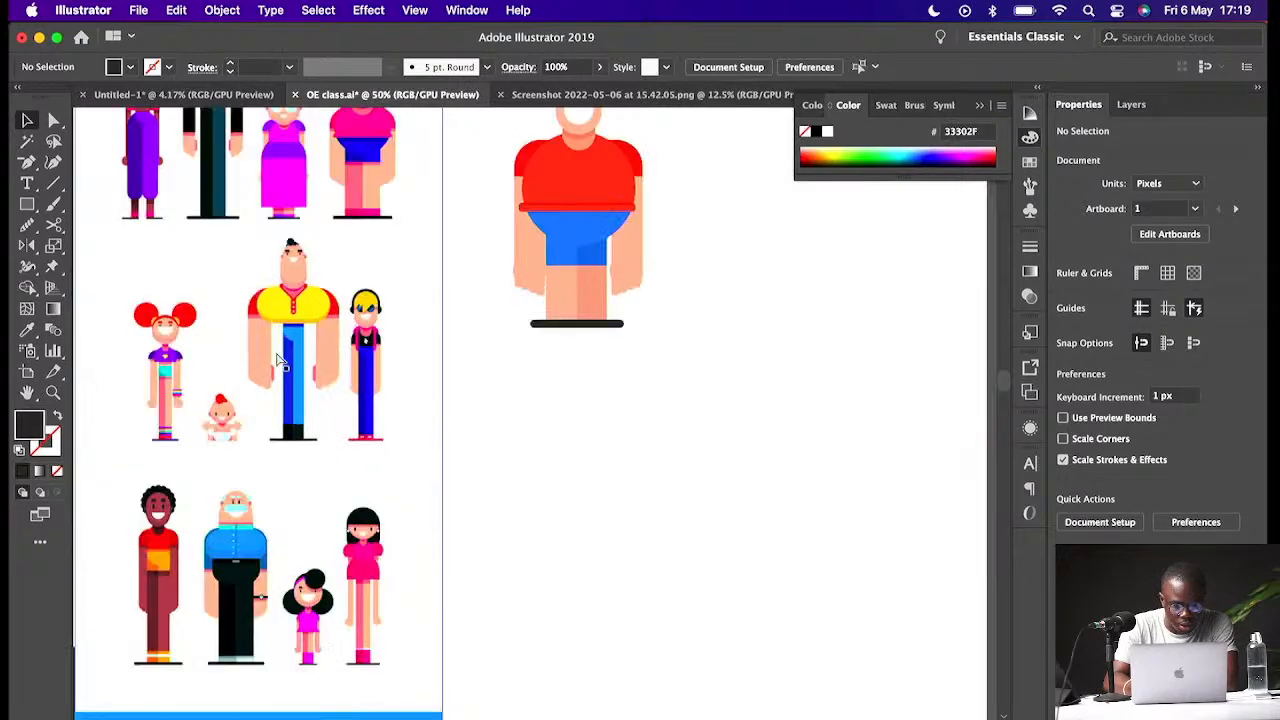
scroll(280, 362, up, 5)
scroll(280, 362, left, 5)
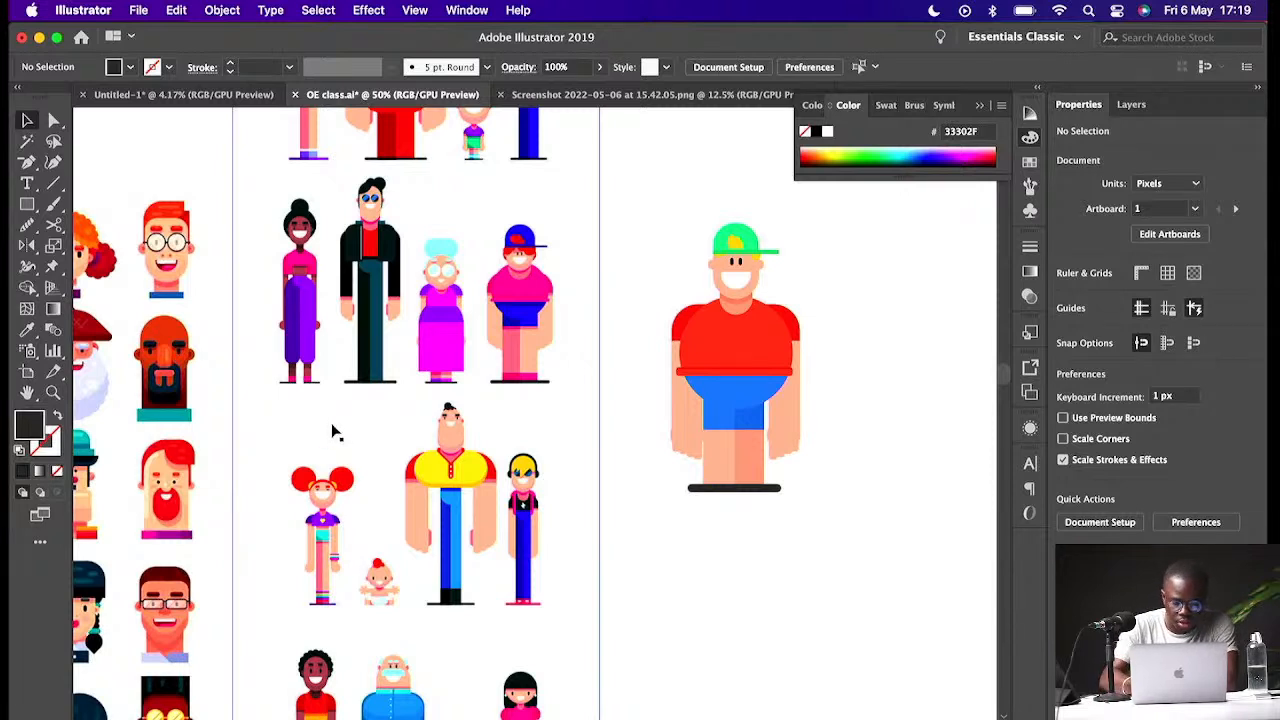
- Add the number labels 1, 2 and 3 beside three reference characters with the Type tool
key(t)
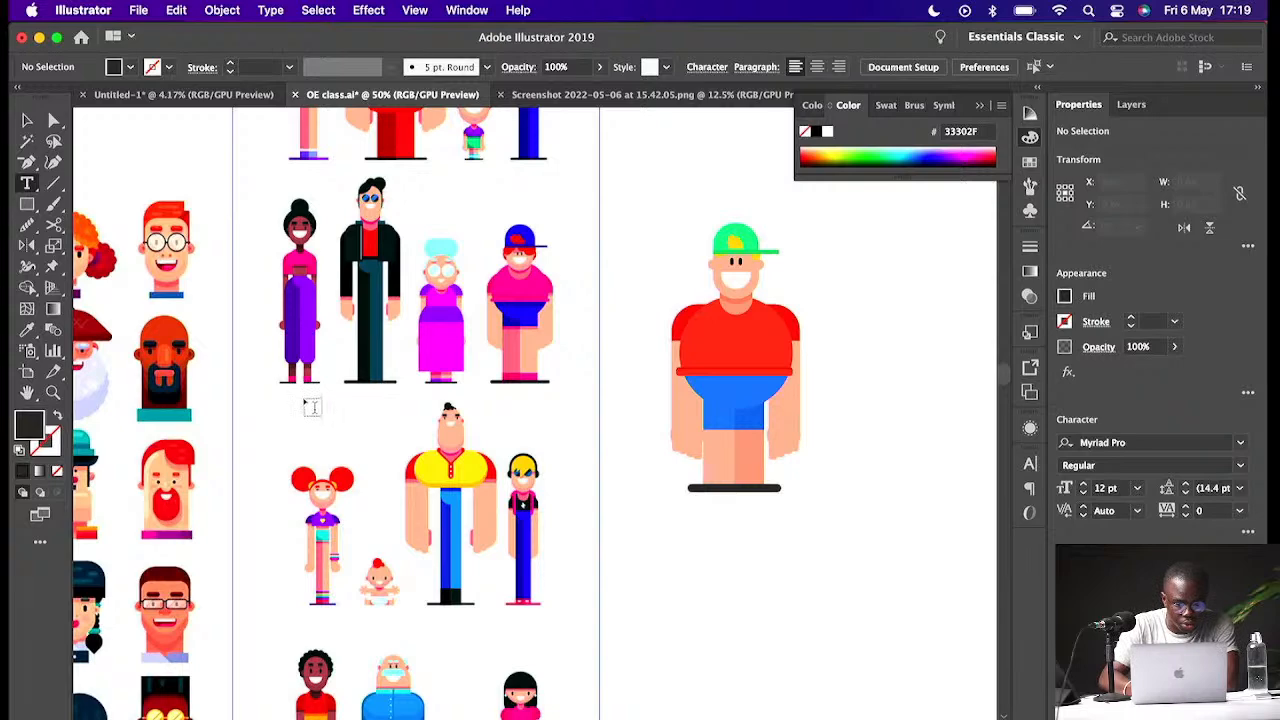
click(300, 402)
key(BackSpace)
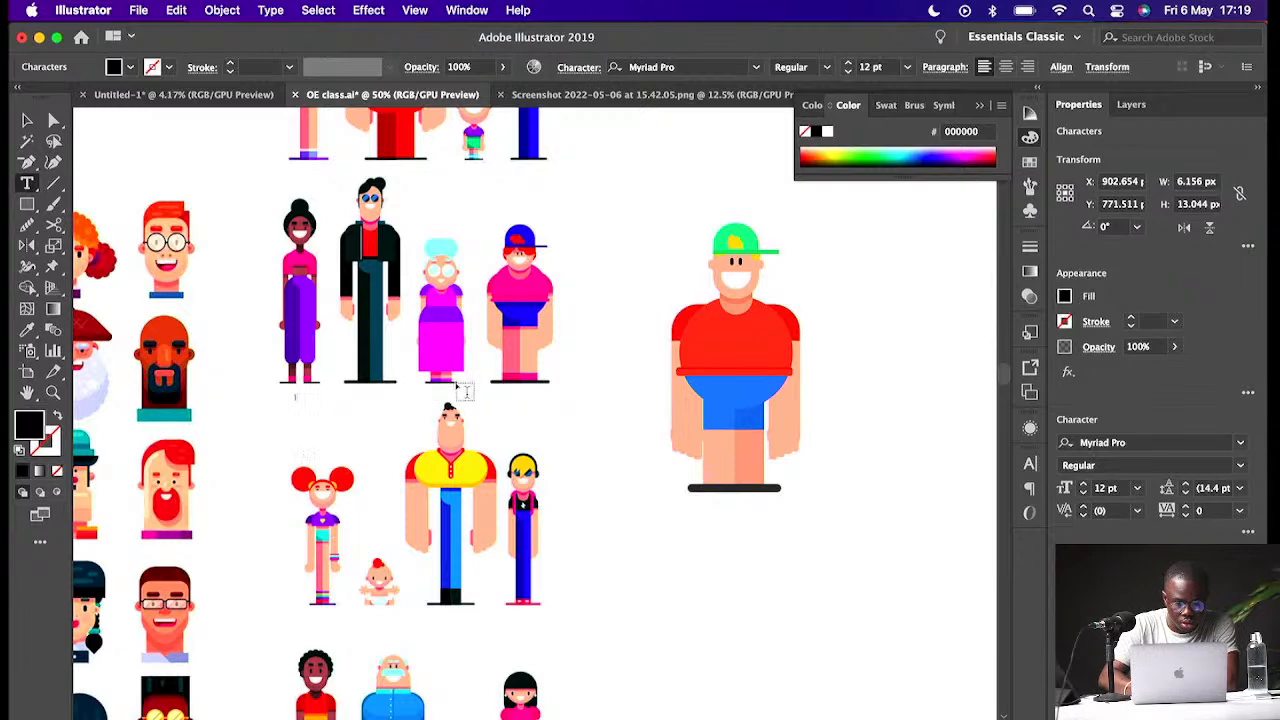
key(Escape)
click(470, 394)
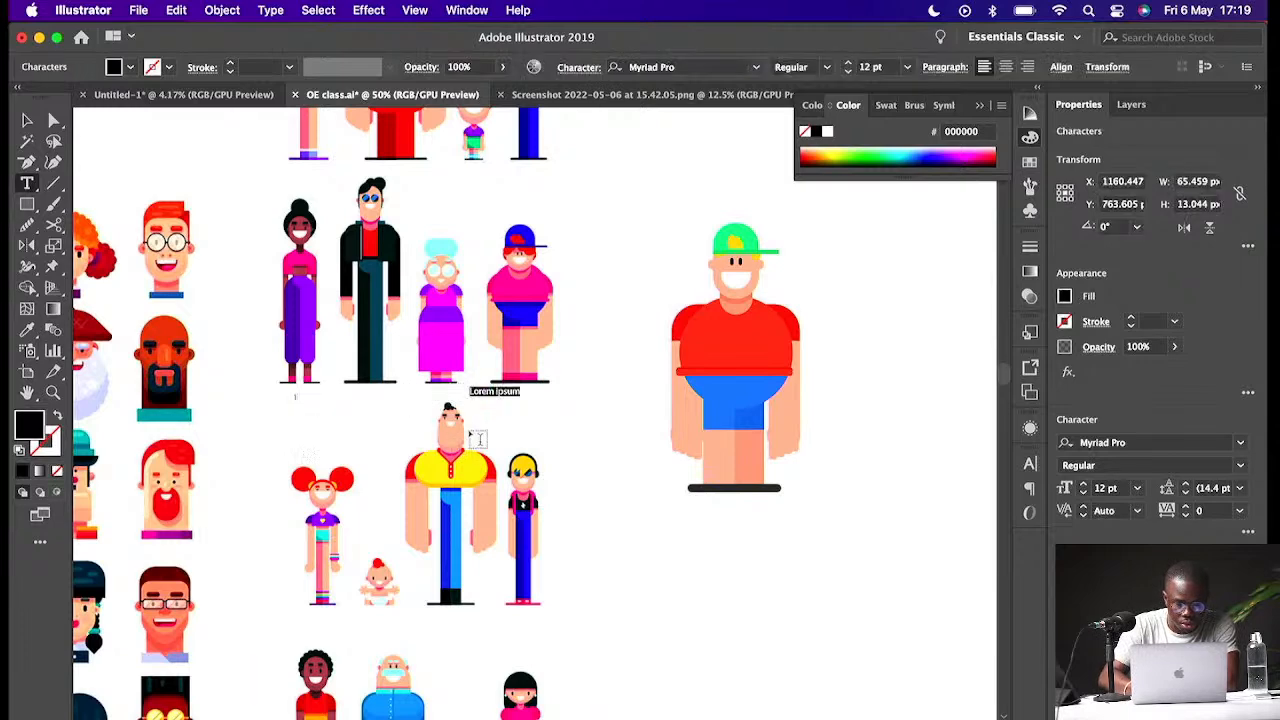
text(2)
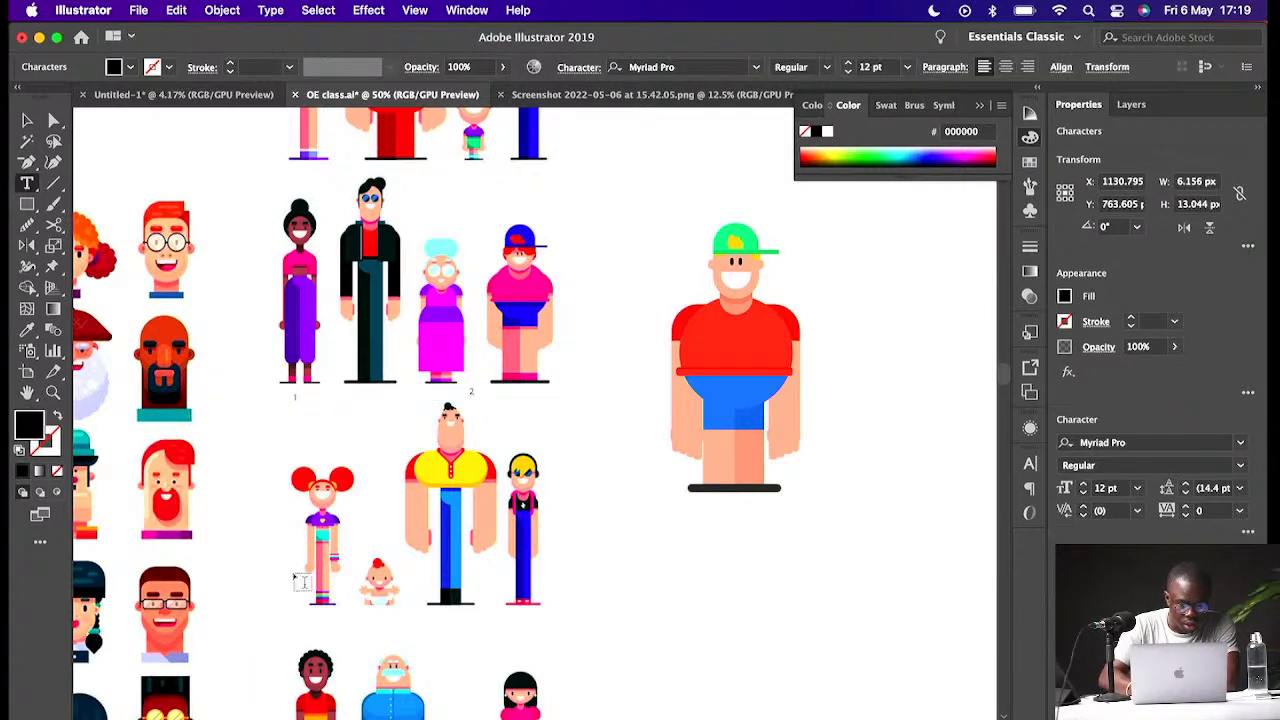
key(Escape)
click(291, 577)
text(3)
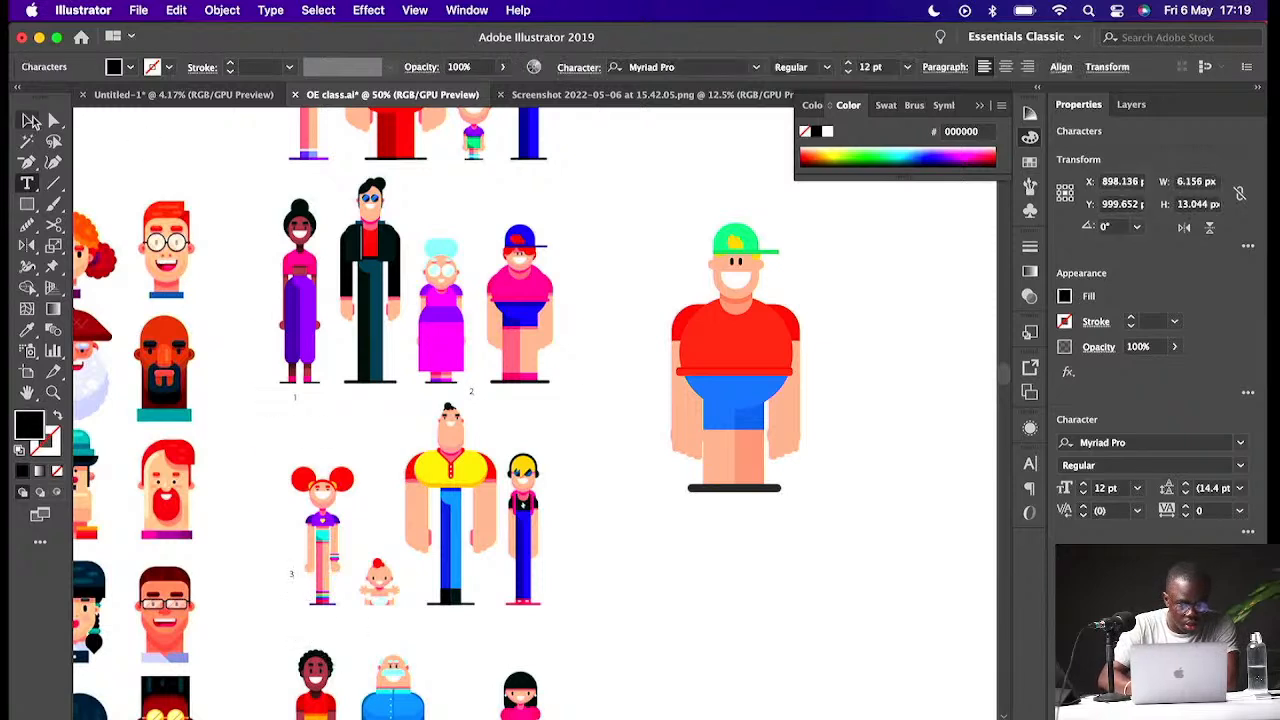
- Enlarge the number labels and move labels 2 and 3 onto their reference characters
click(31, 120)
mouse_move(298, 582)
mouse_down()
mouse_move(330, 600)
mouse_move(316, 600)
mouse_up()
mouse_move(471, 393)
mouse_down()
mouse_move(525, 446)
mouse_move(476, 389)
mouse_up()
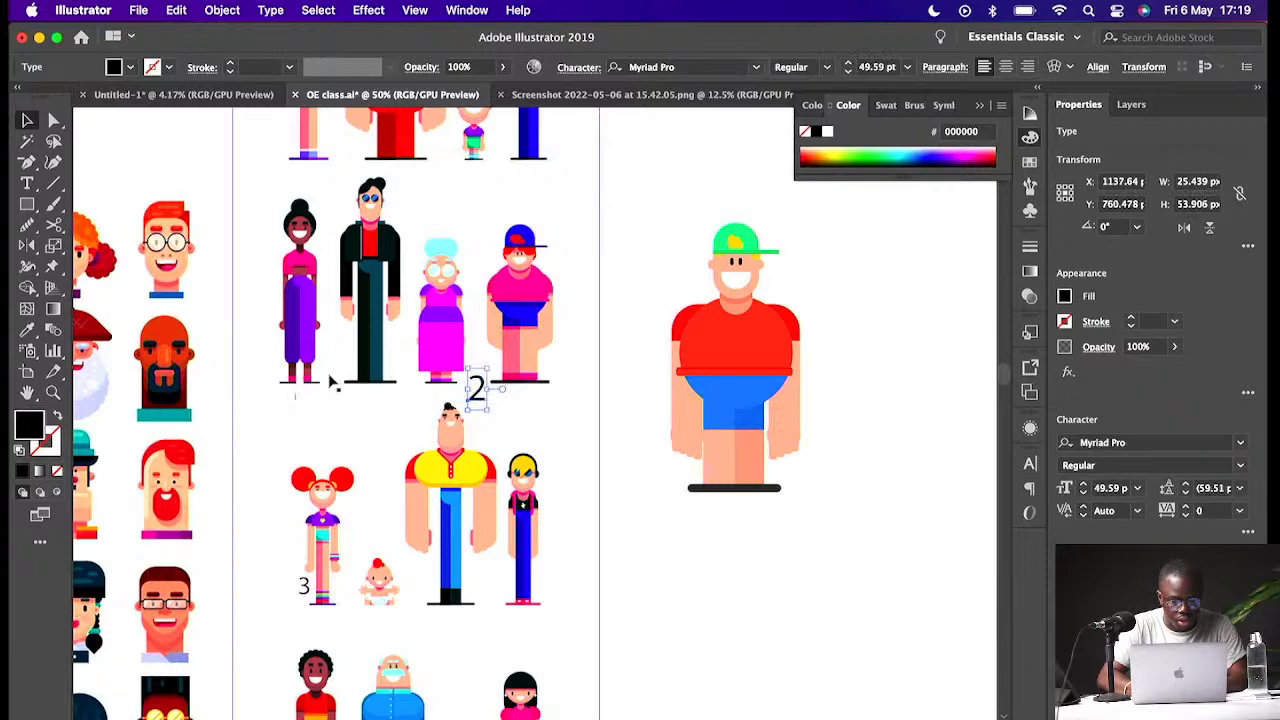
click(297, 400)
drag(304, 410, 307, 352)
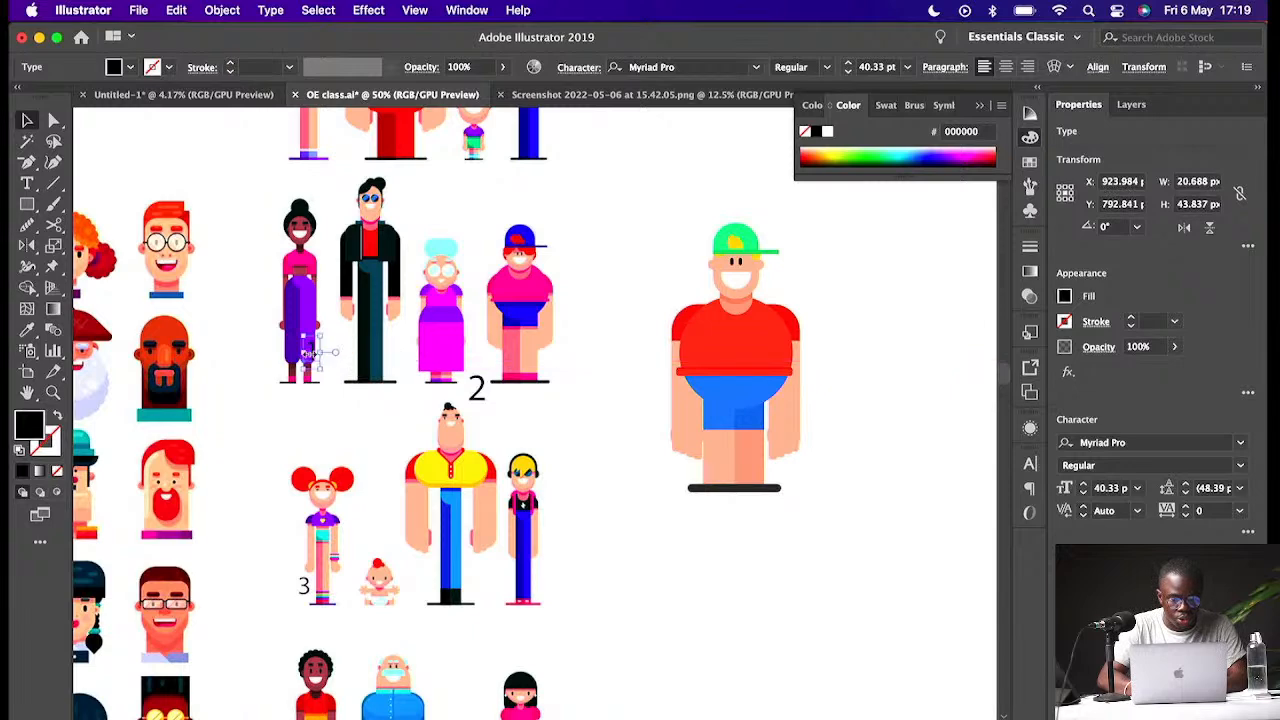
drag(474, 390, 448, 370)
drag(309, 580, 309, 564)
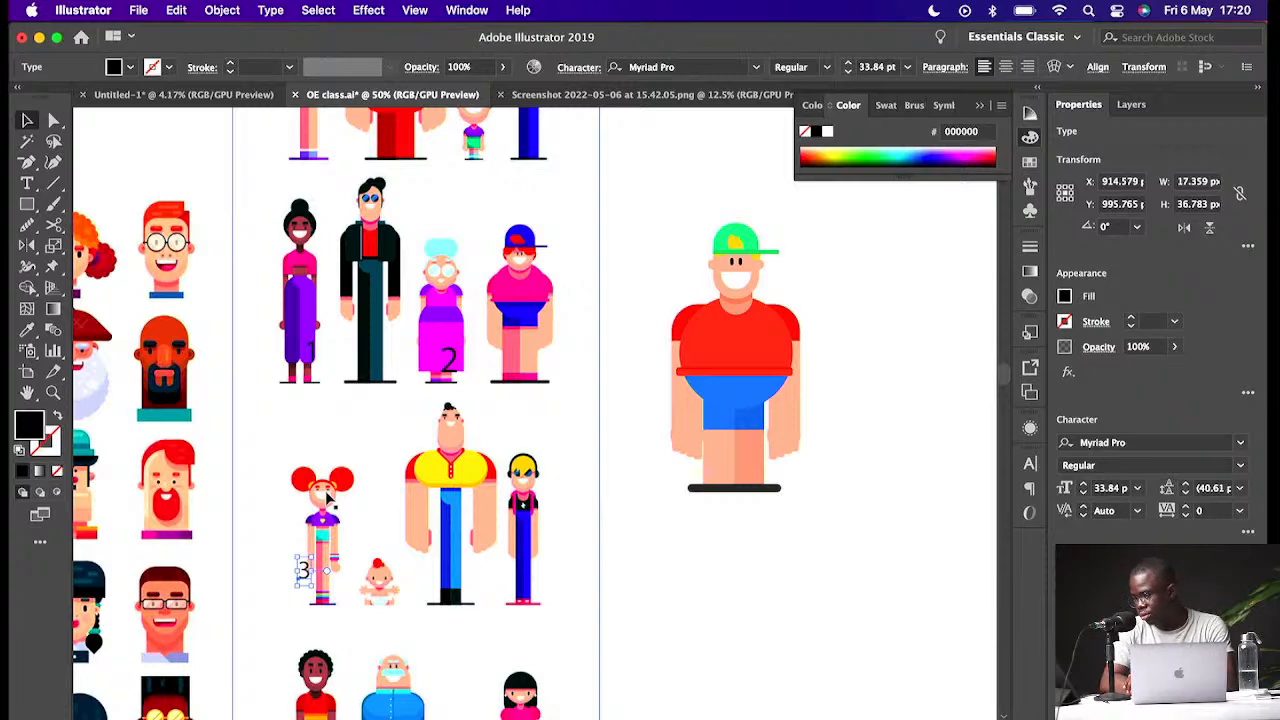
- Enlarge label 1 on the purple-dressed character and nudge label 2 on the grandmother character
click(316, 350)
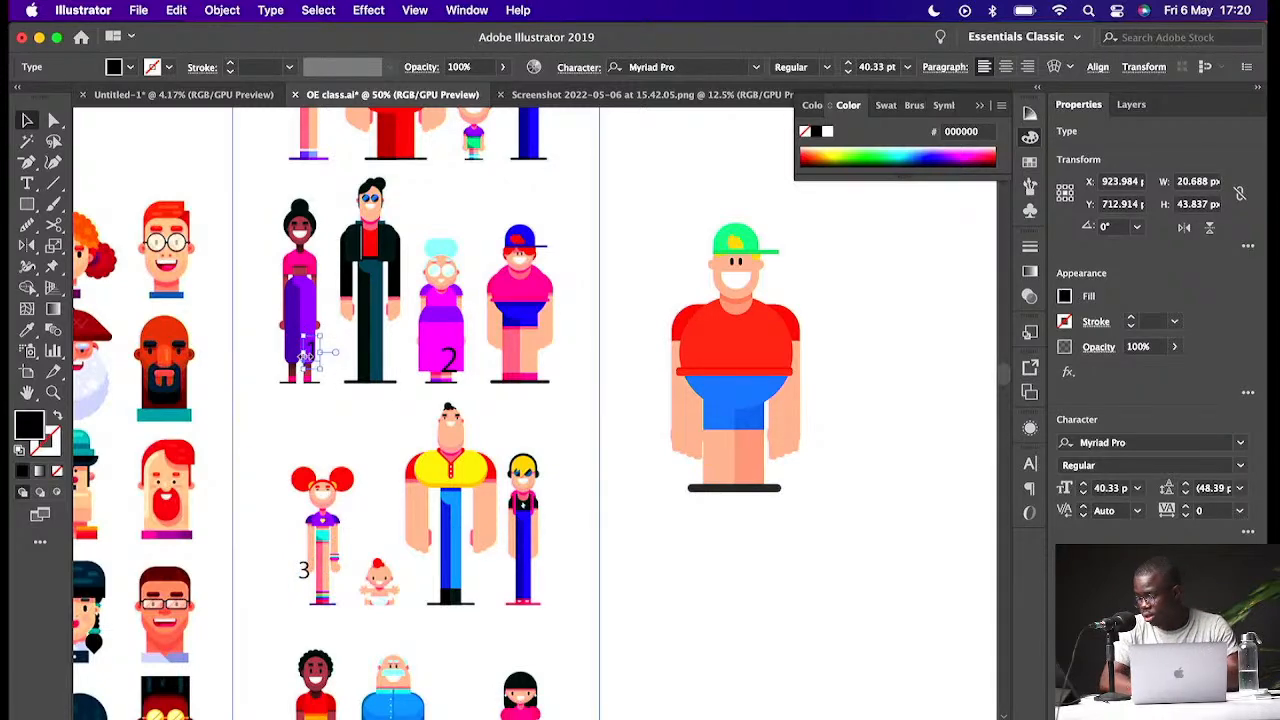
drag(305, 355, 288, 332)
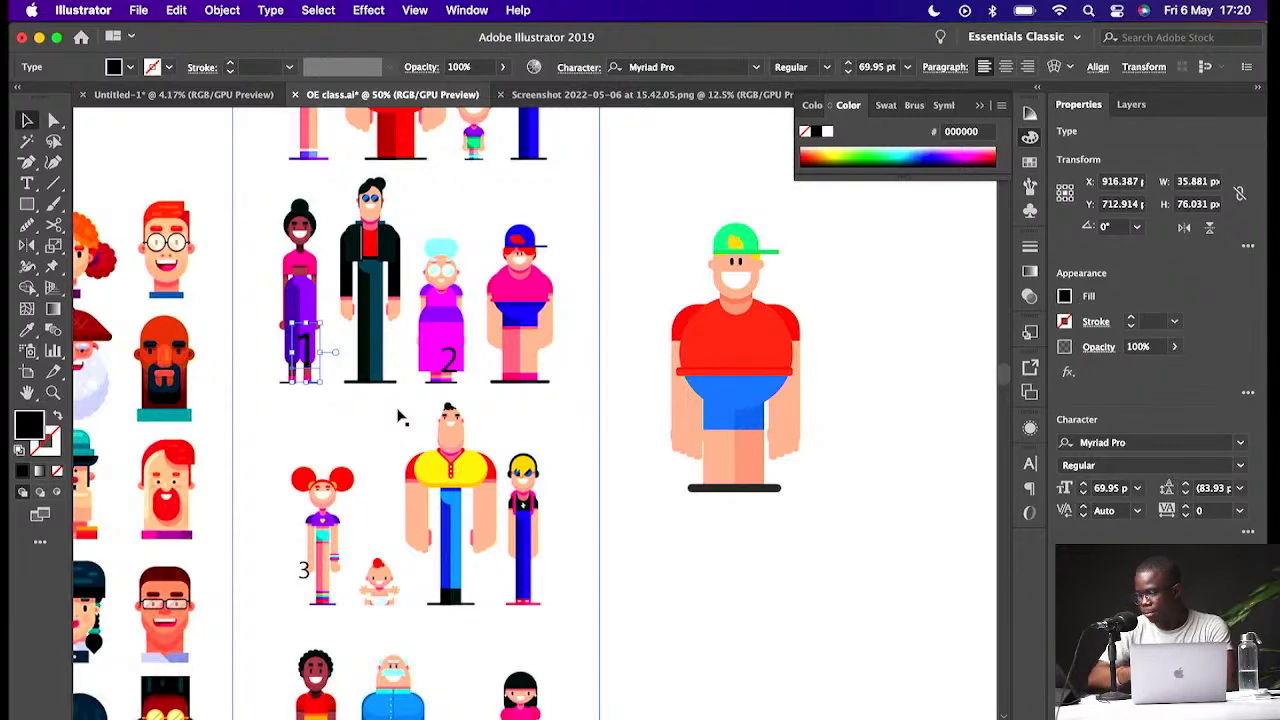
click(449, 368)
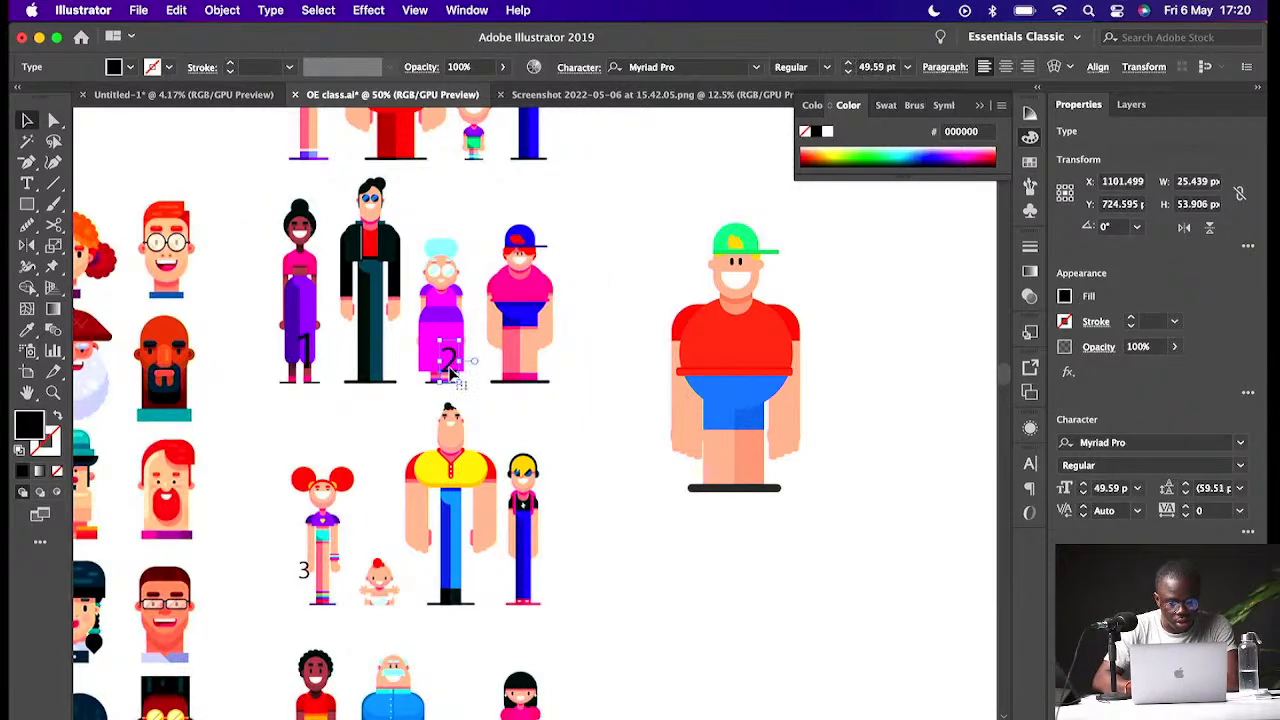
drag(449, 368, 443, 365)
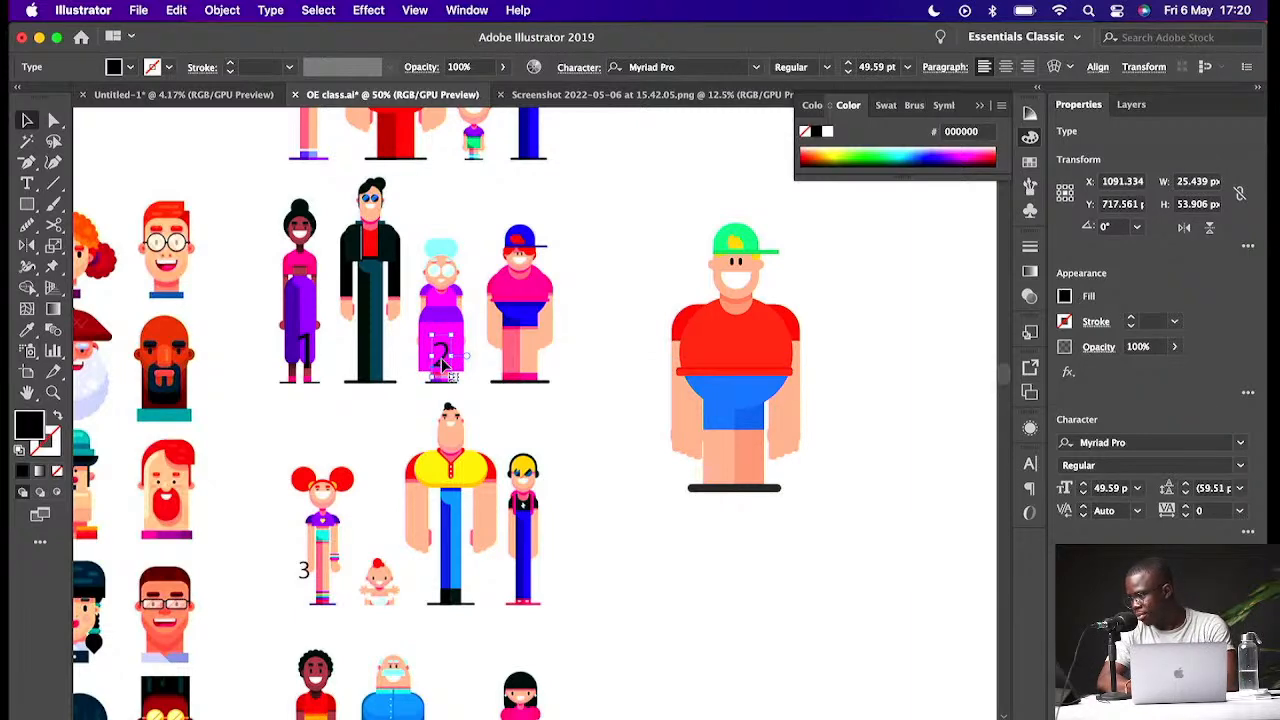
click(462, 370)
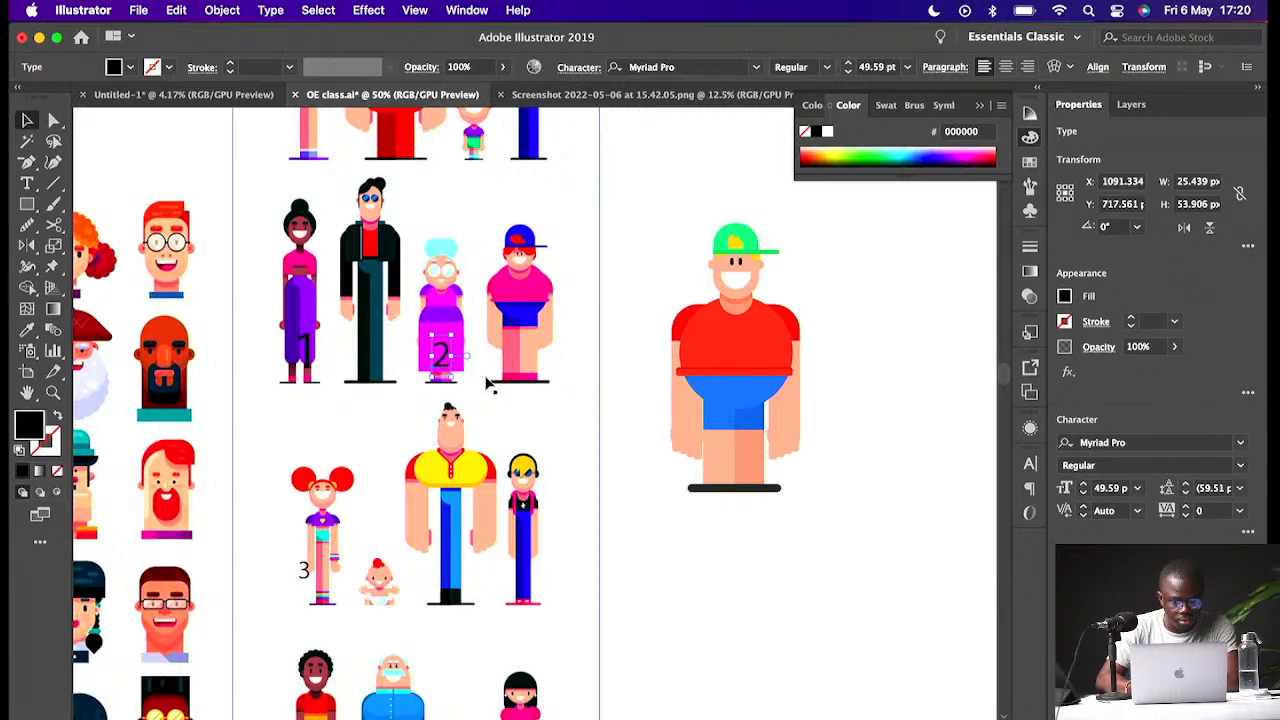
click(629, 382)
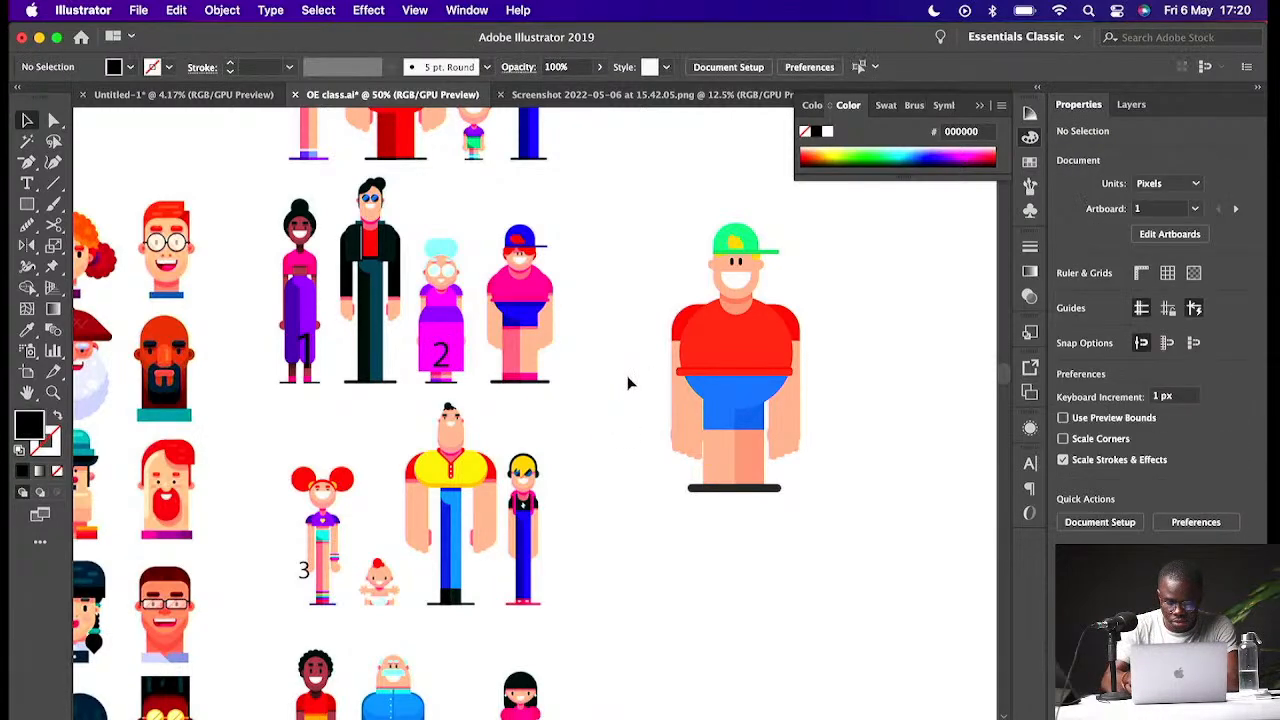
- Delete the number label 3 beside the girl with red pigtails
key(super+minus)
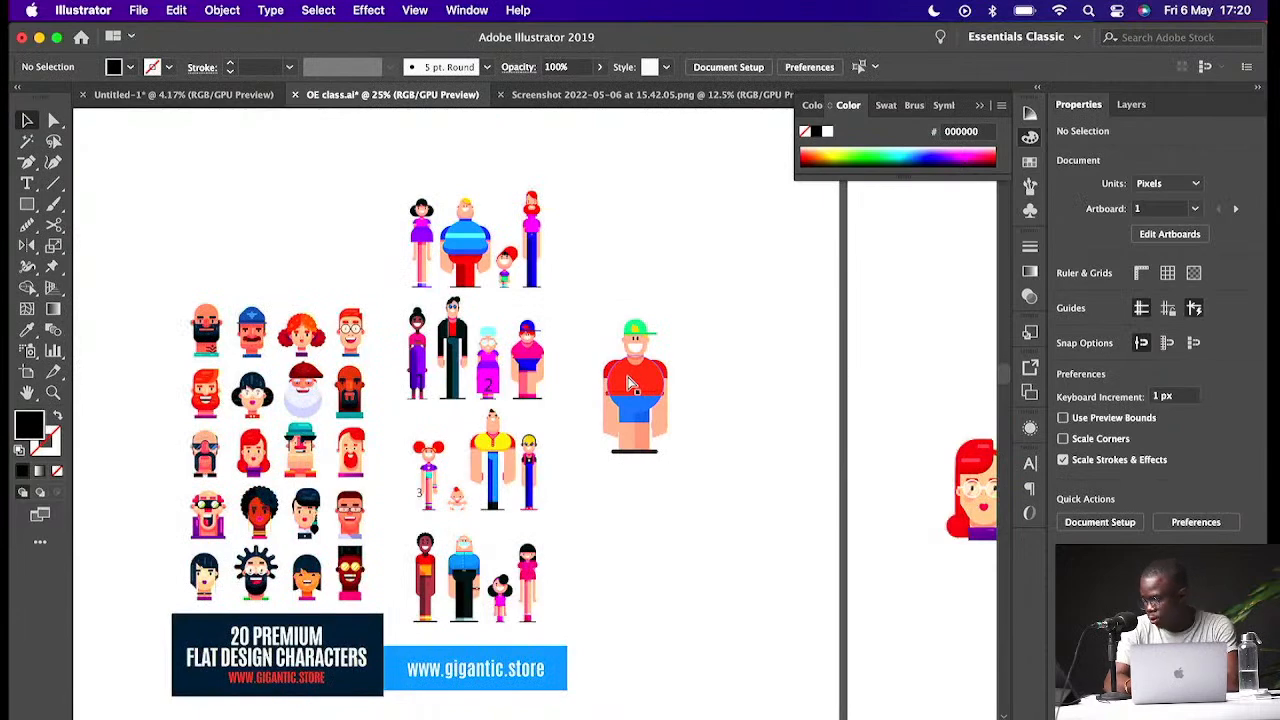
key(super+plus)
key(super+plus)
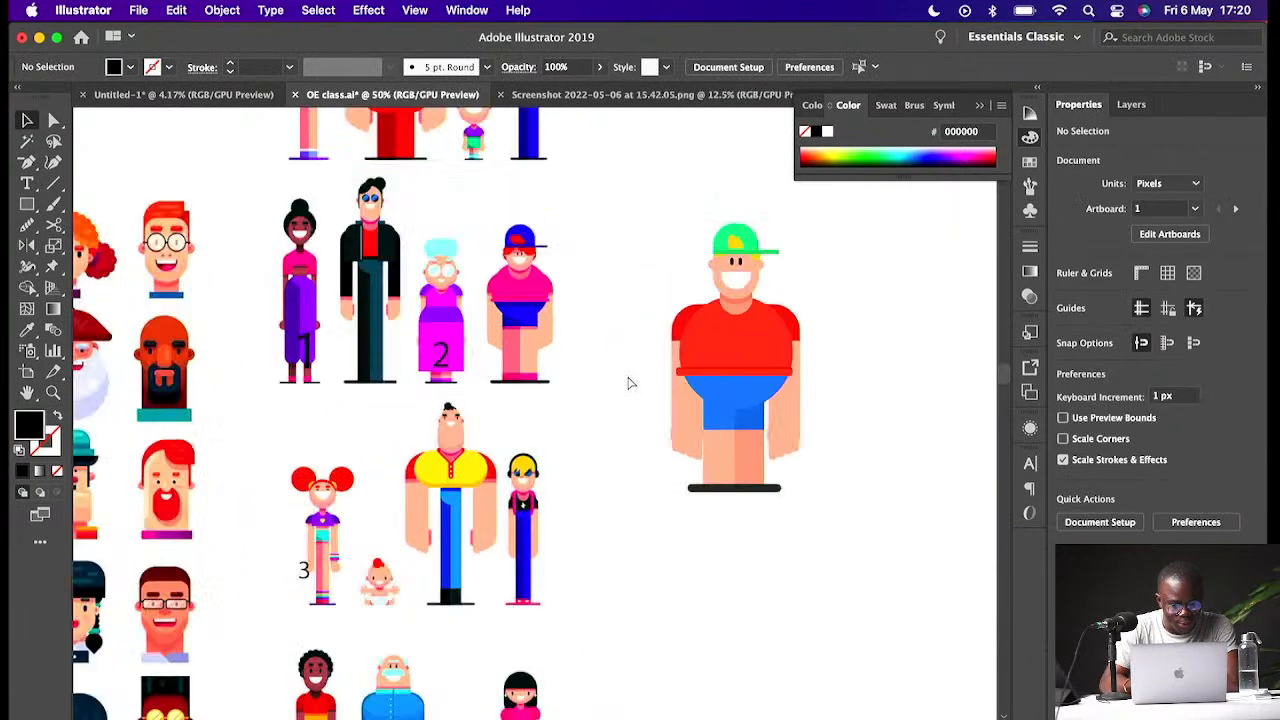
click(305, 574)
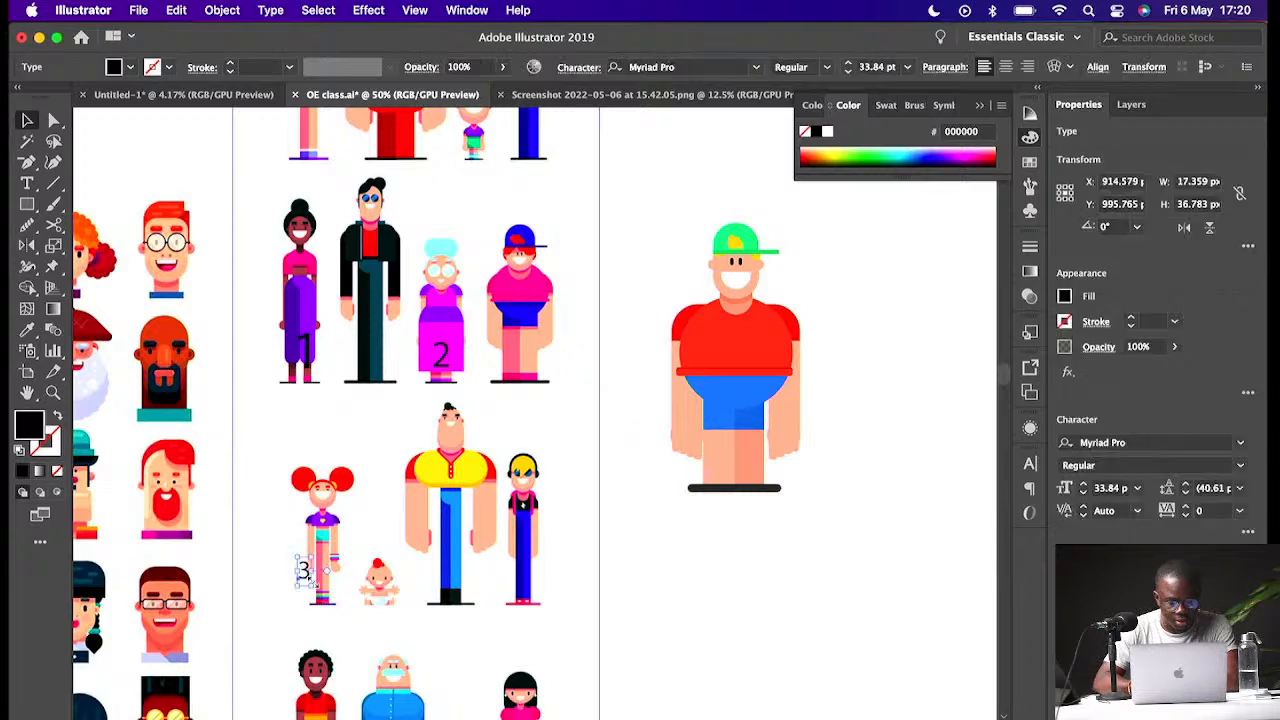
drag(312, 585, 338, 603)
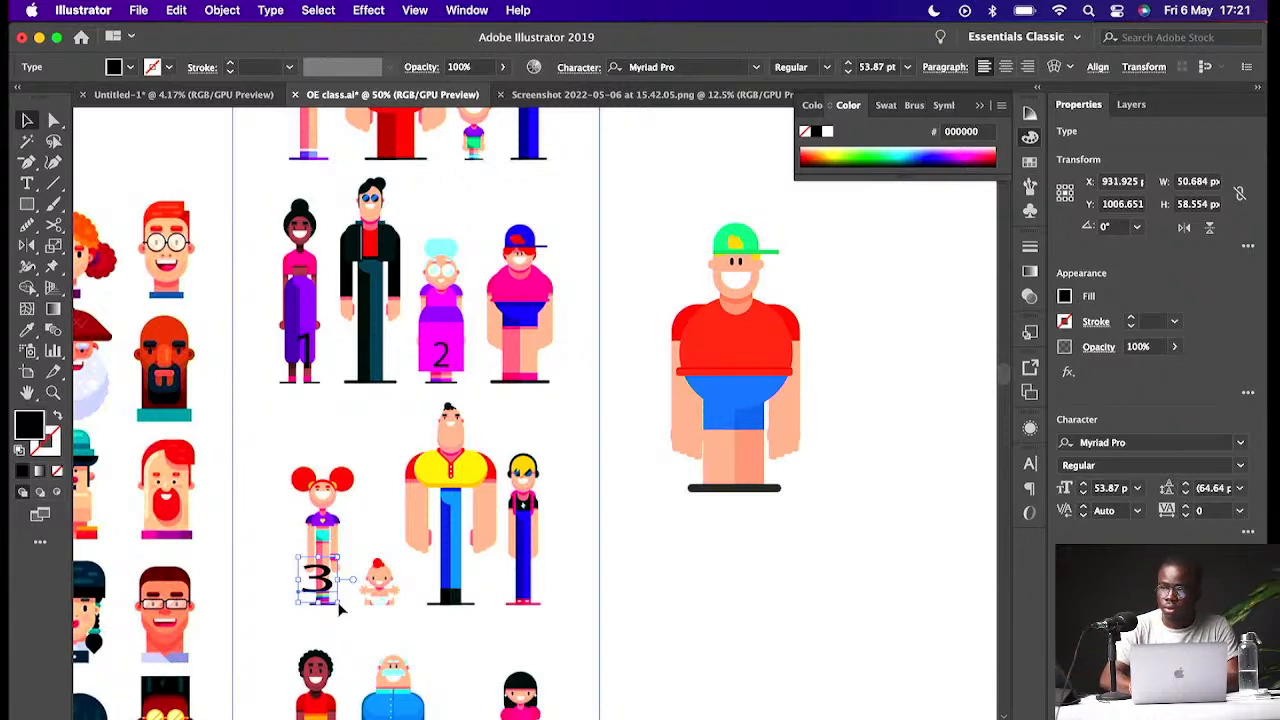
drag(338, 581, 332, 580)
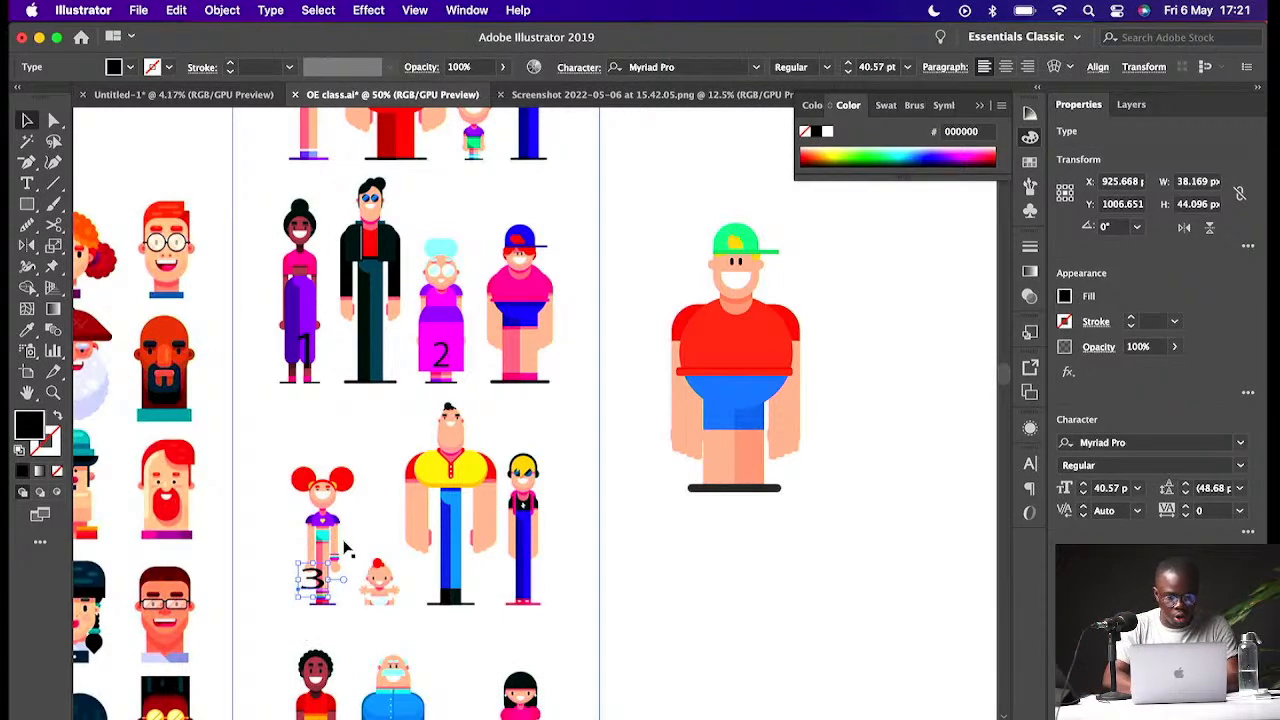
key(BackSpace)
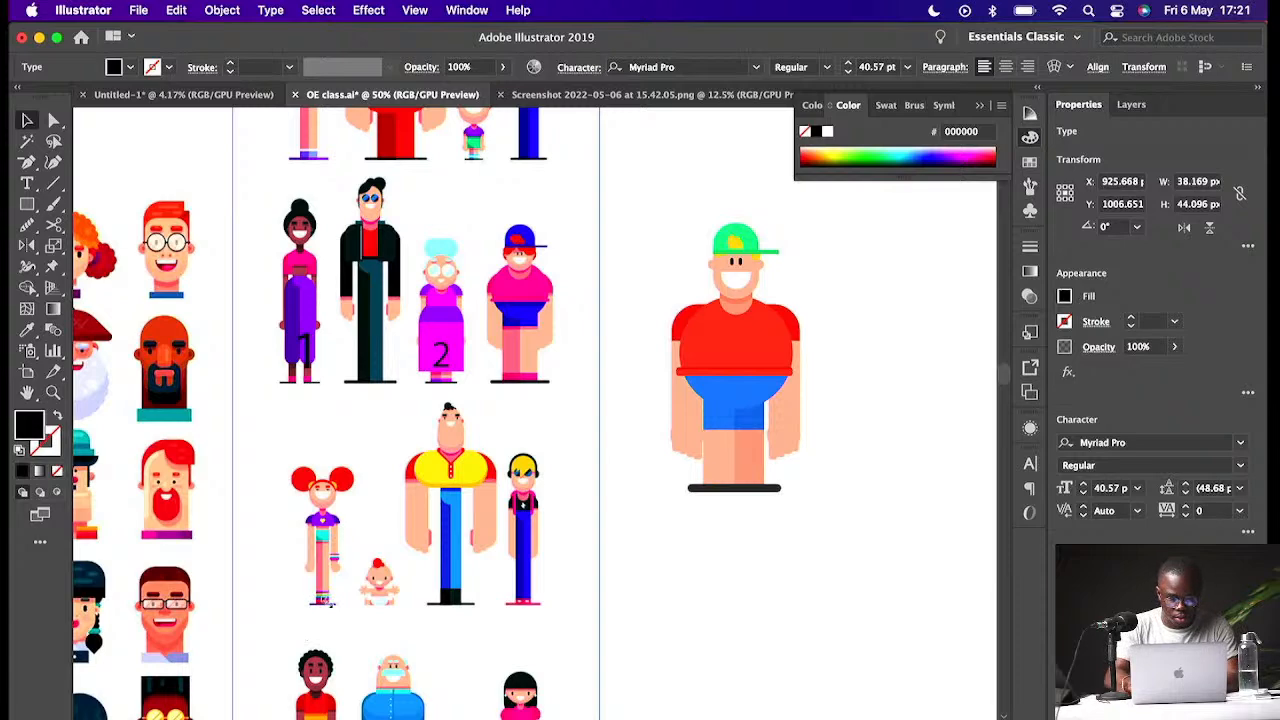
- Move the flat design reference sheet beside the character and crop it down to the girl with red pigtails and the baby
click(348, 582)
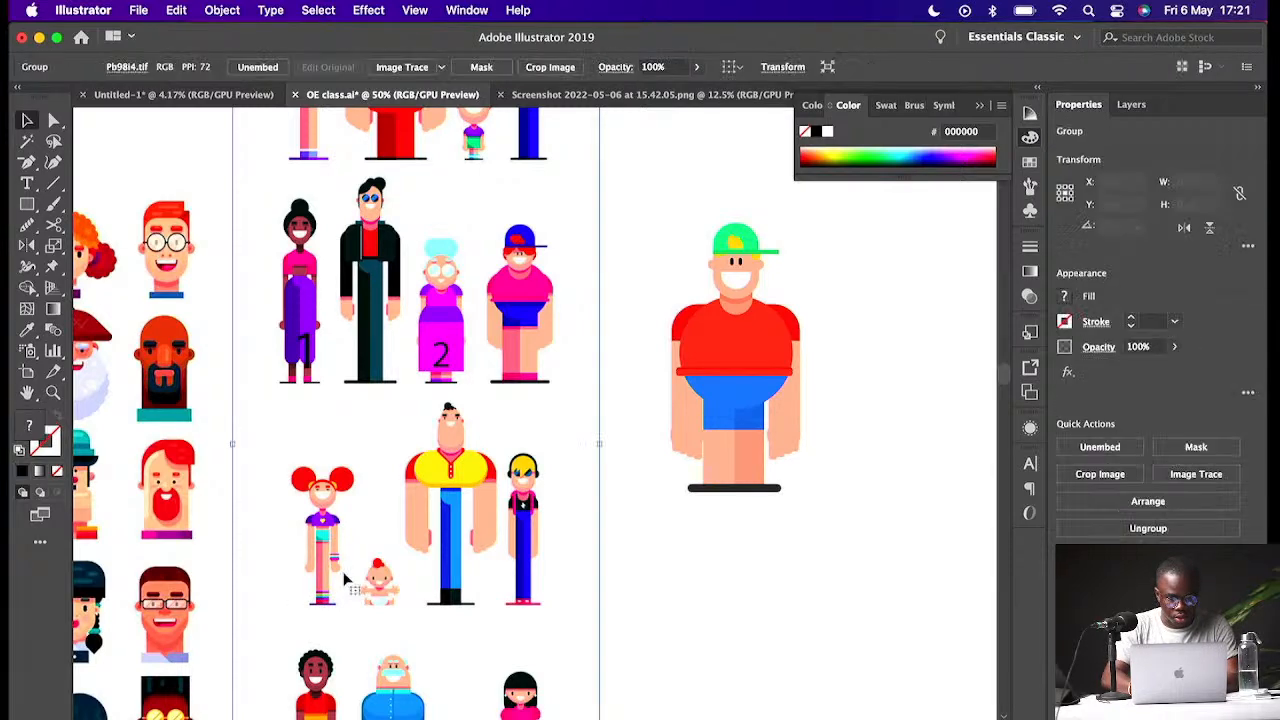
key(super+minus)
key(super+minus)
drag(348, 578, 830, 563)
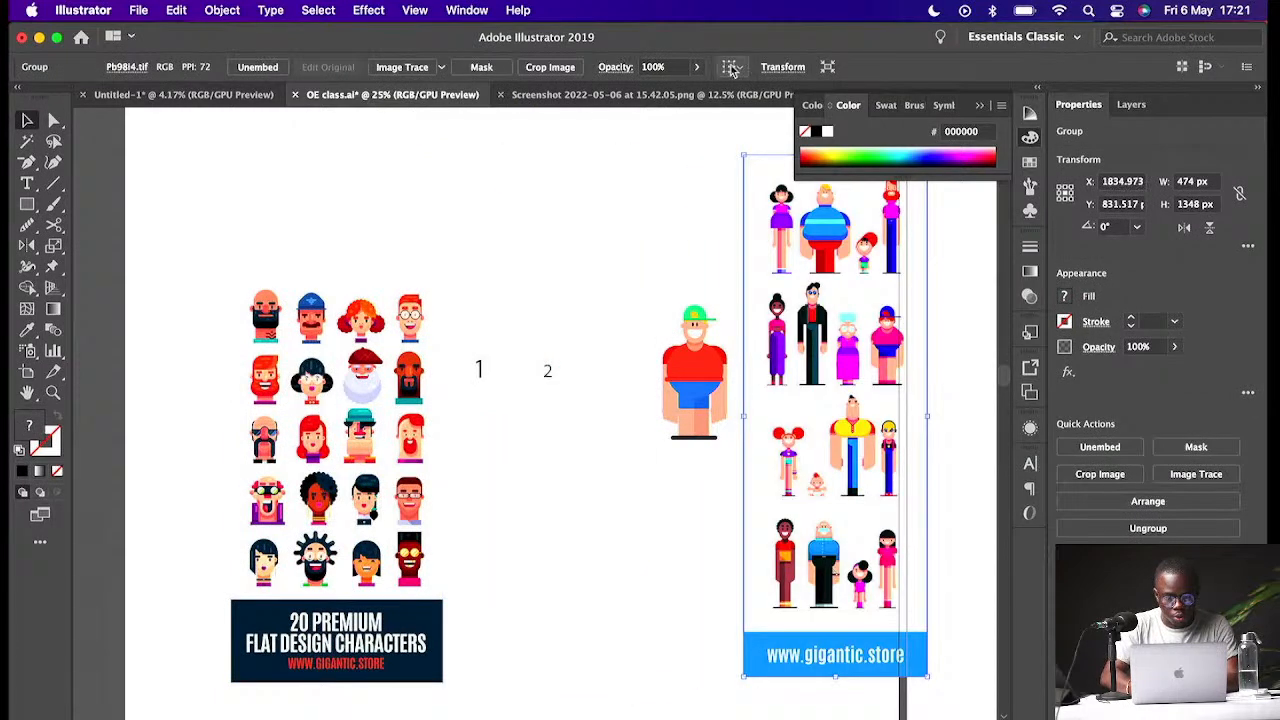
click(550, 67)
drag(844, 437, 850, 600)
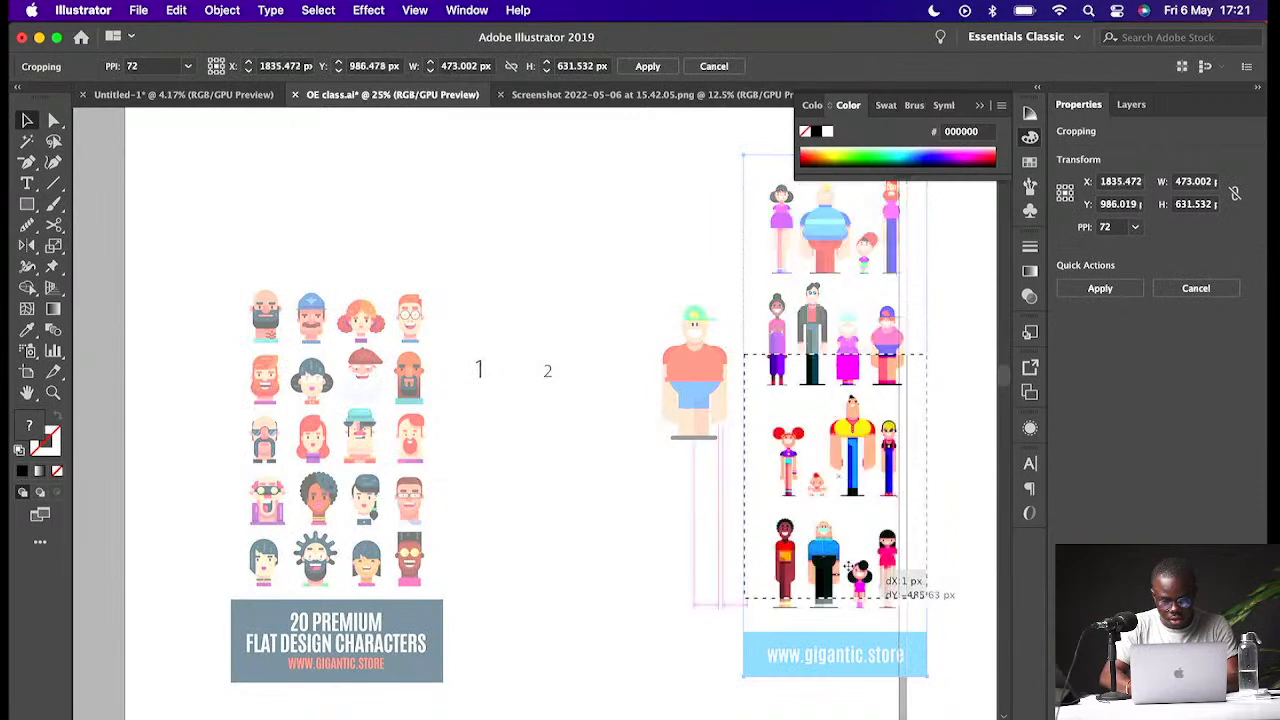
drag(927, 487, 820, 485)
drag(776, 594, 782, 508)
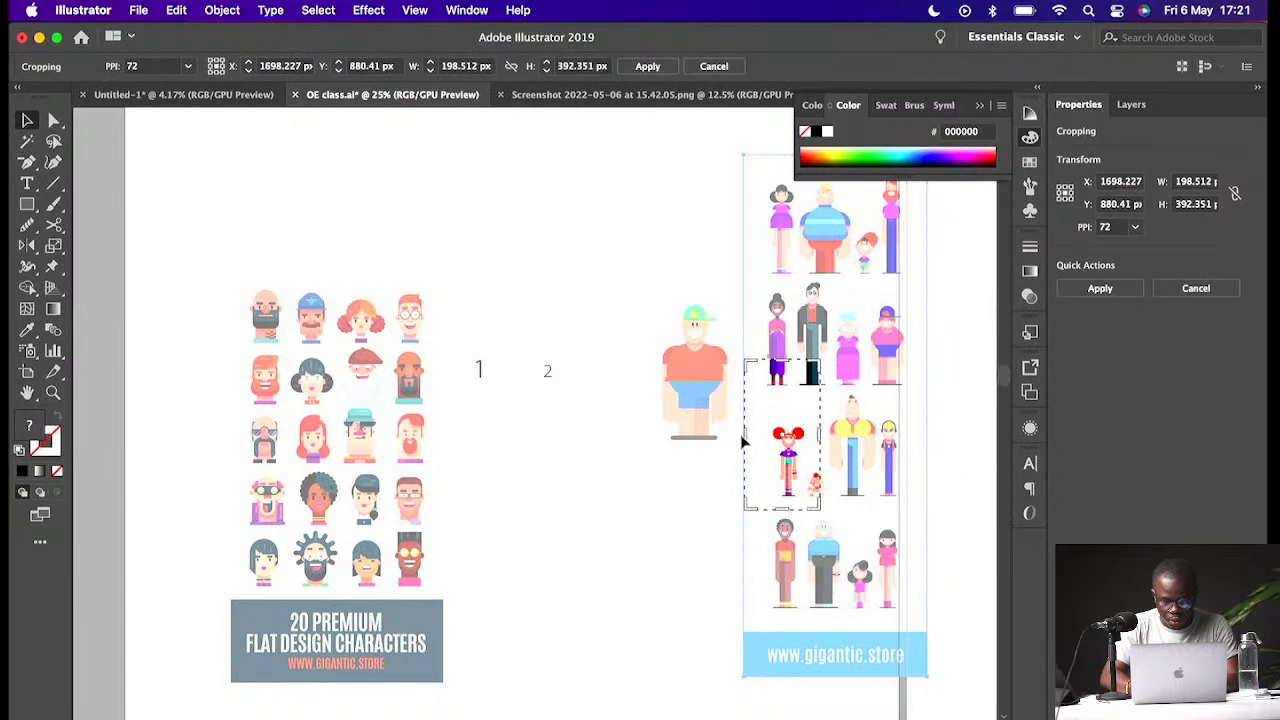
drag(748, 437, 761, 437)
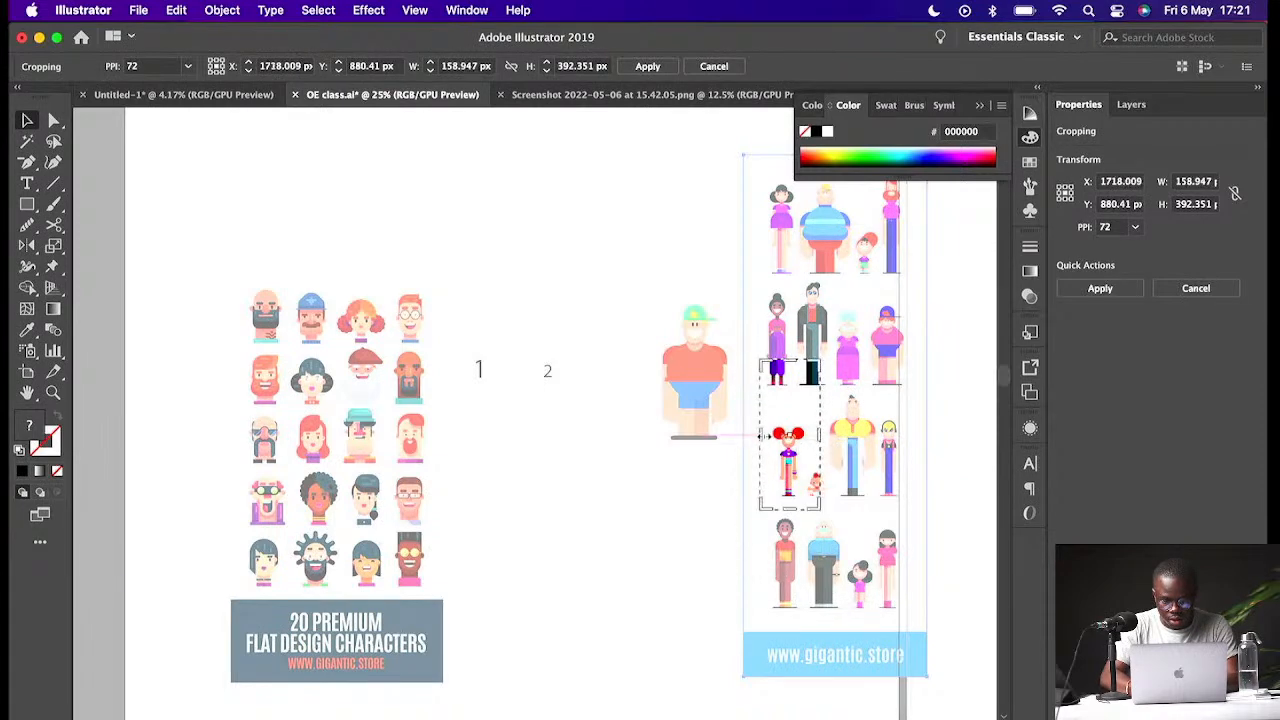
drag(789, 360, 790, 403)
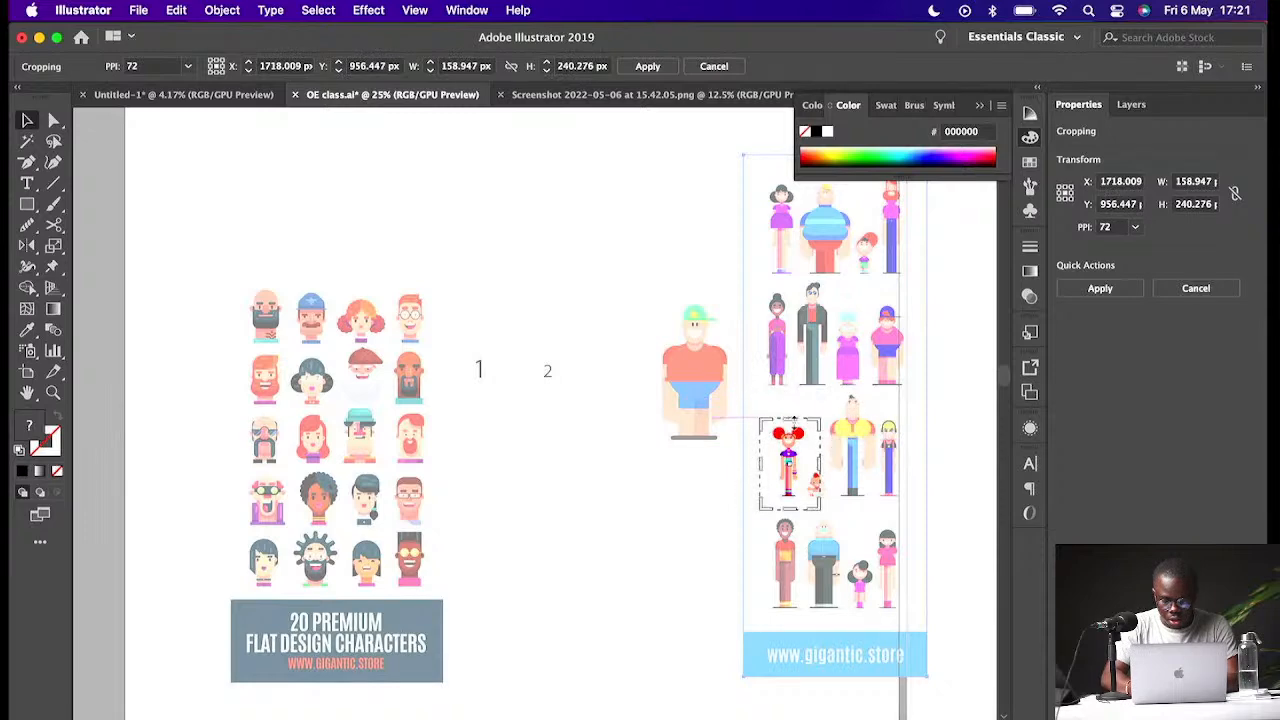
key(Return)
- Reposition the cropped girl-and-baby reference and move the cap-wearing character higher up the canvas
drag(786, 467, 500, 531)
drag(538, 576, 595, 661)
drag(708, 388, 645, 285)
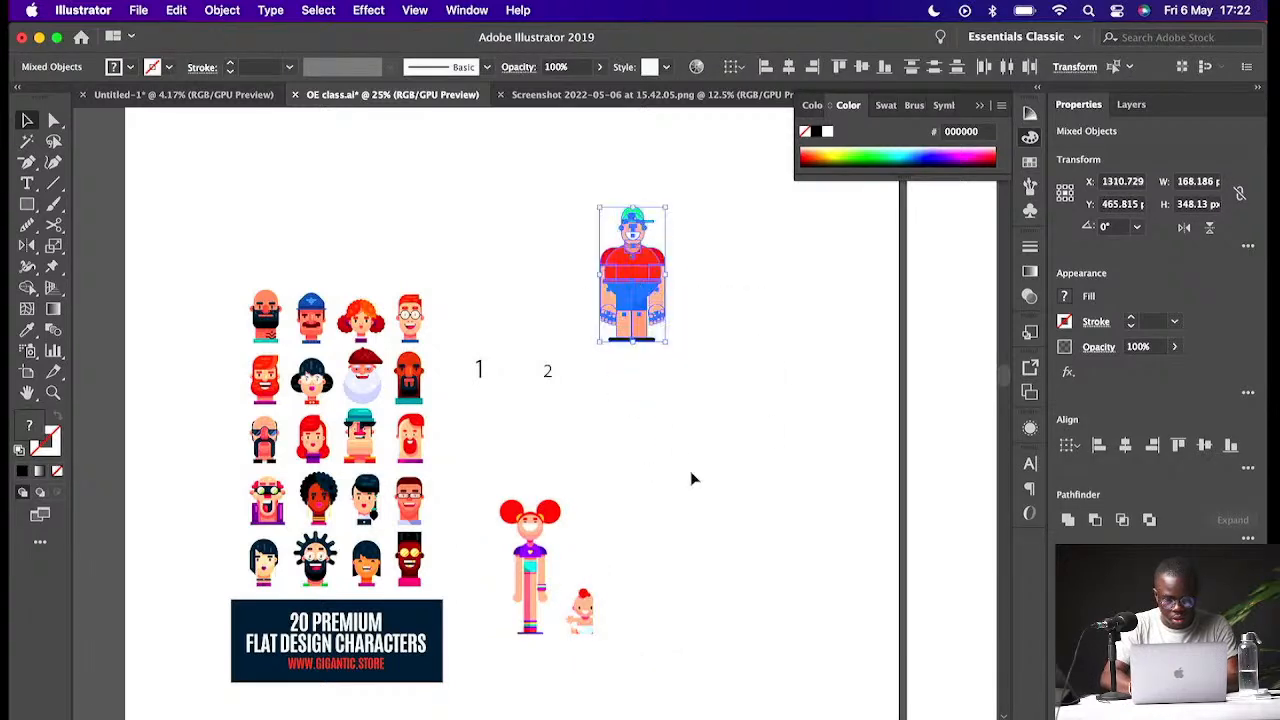
click(691, 477)
- Draw a square about 171 px wide beside the pigtailed girl reference
key(z)
drag(580, 494, 703, 563)
double_click(747, 576)
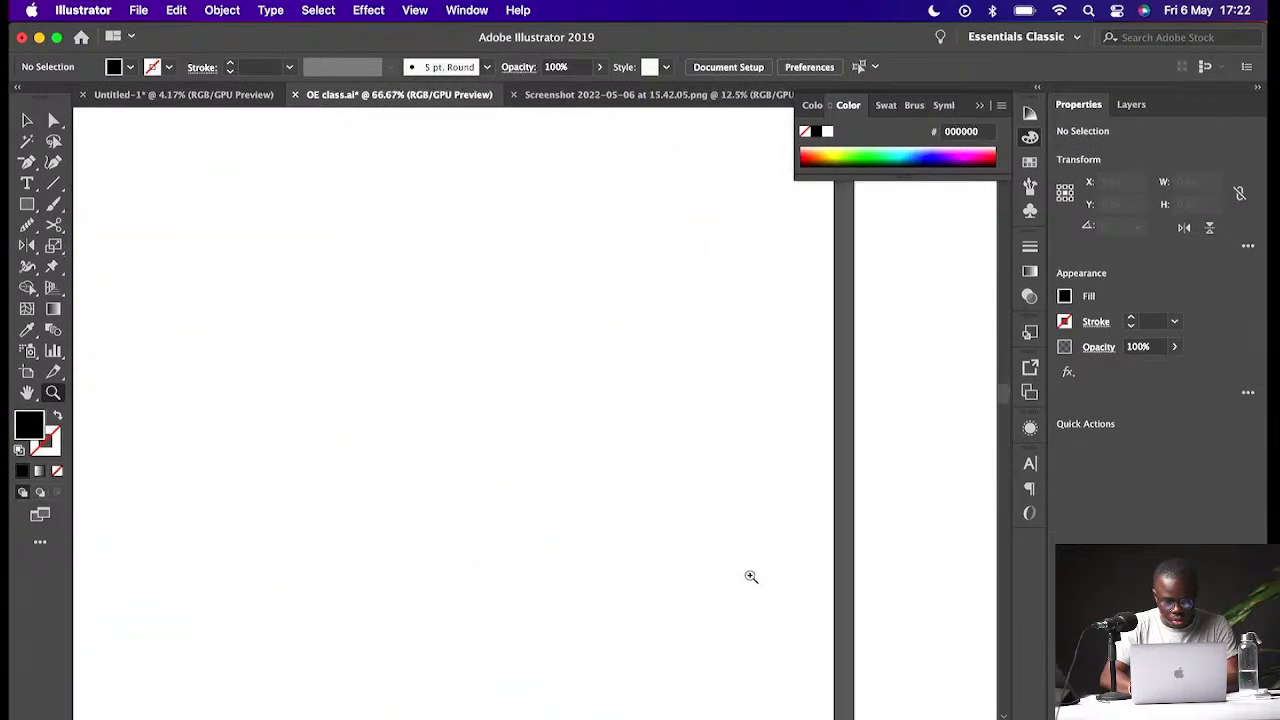
scroll(548, 525, right, 1)
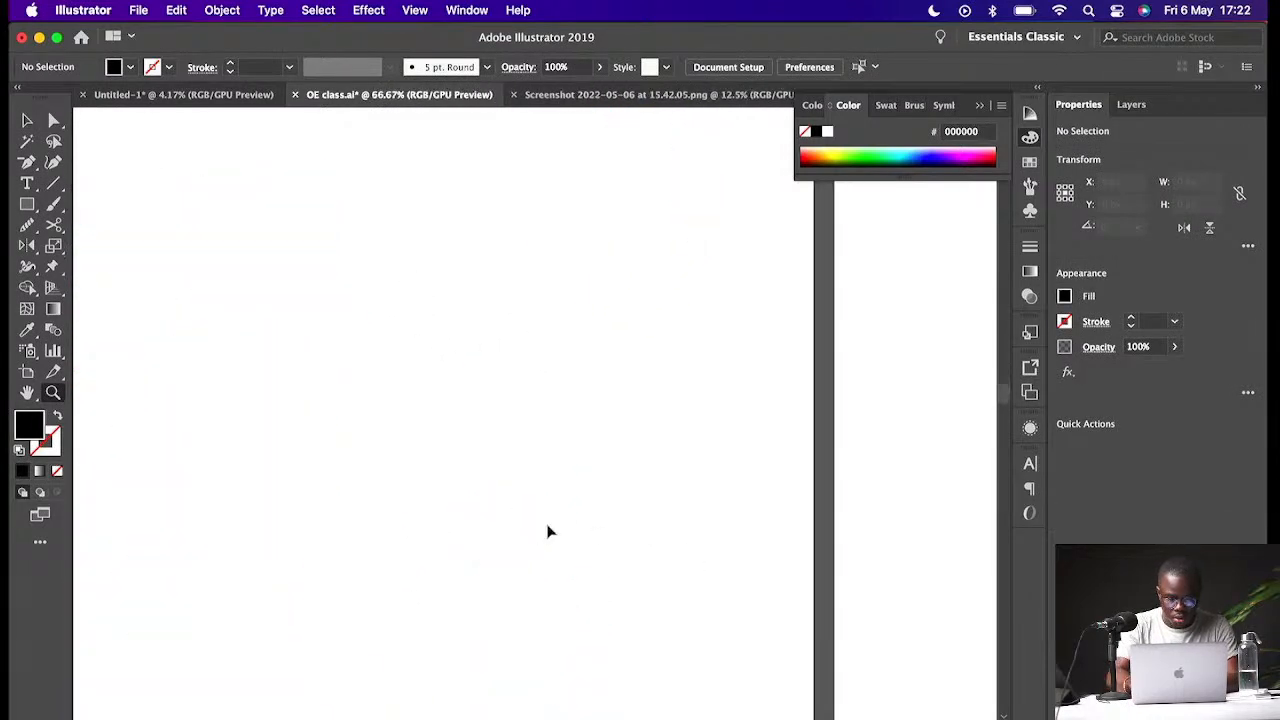
key(super+minus)
key(super+minus)
drag(143, 244, 286, 303)
key(v)
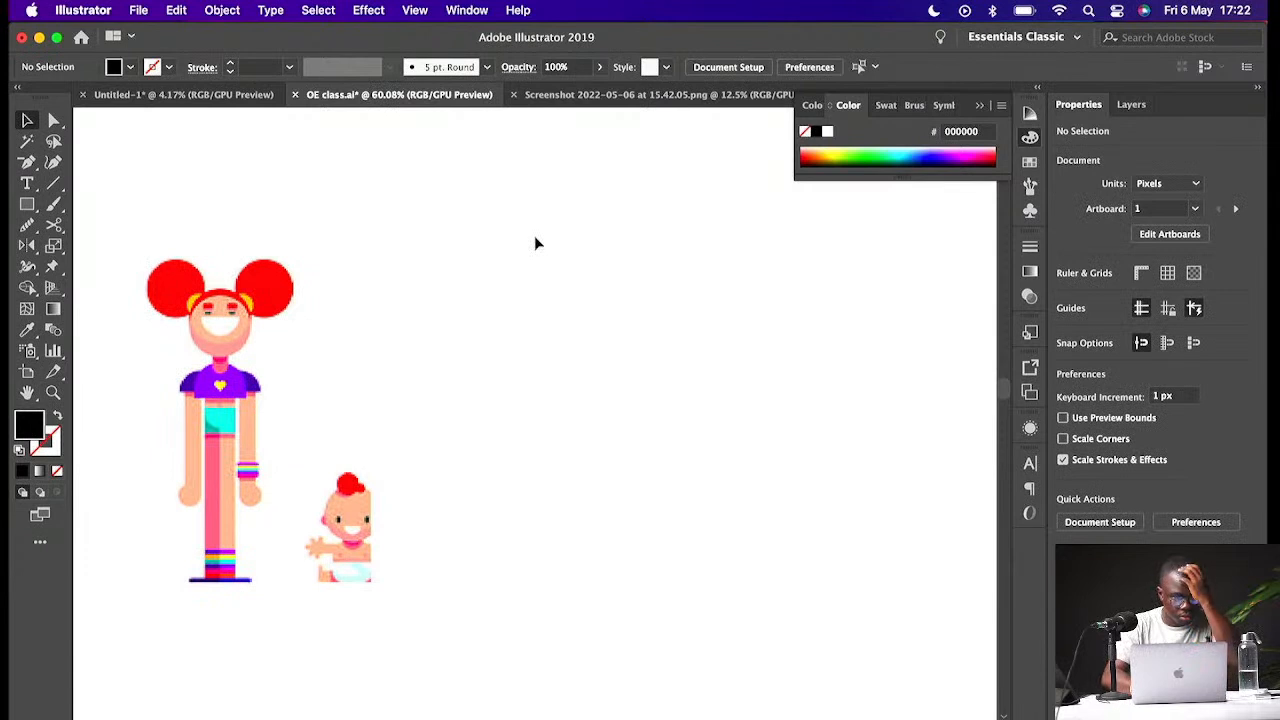
click(978, 107)
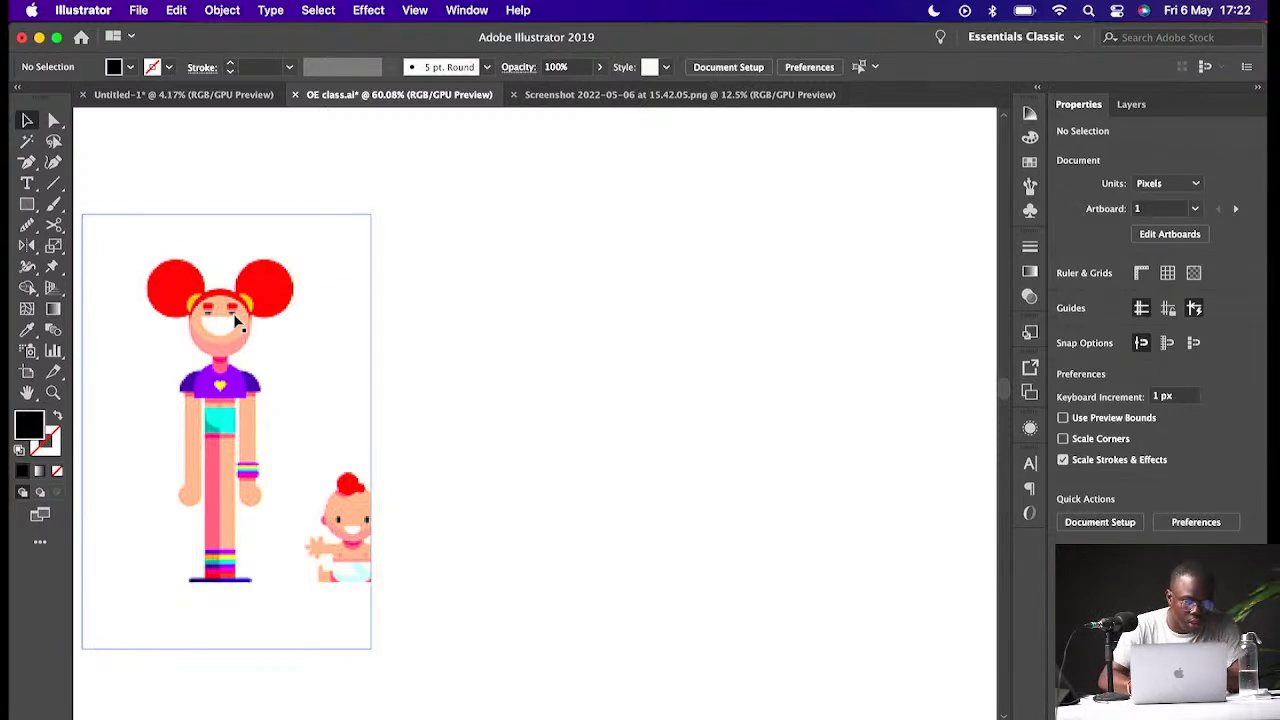
click(27, 205)
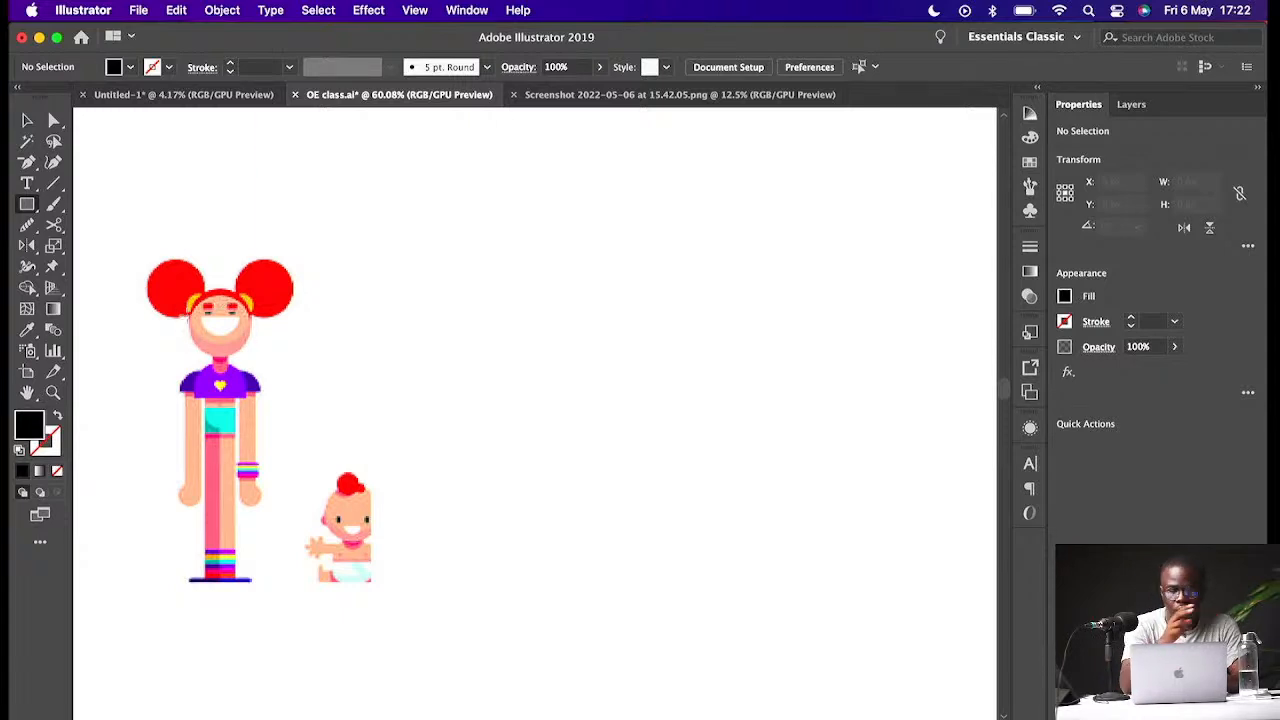
drag(485, 255, 632, 416)
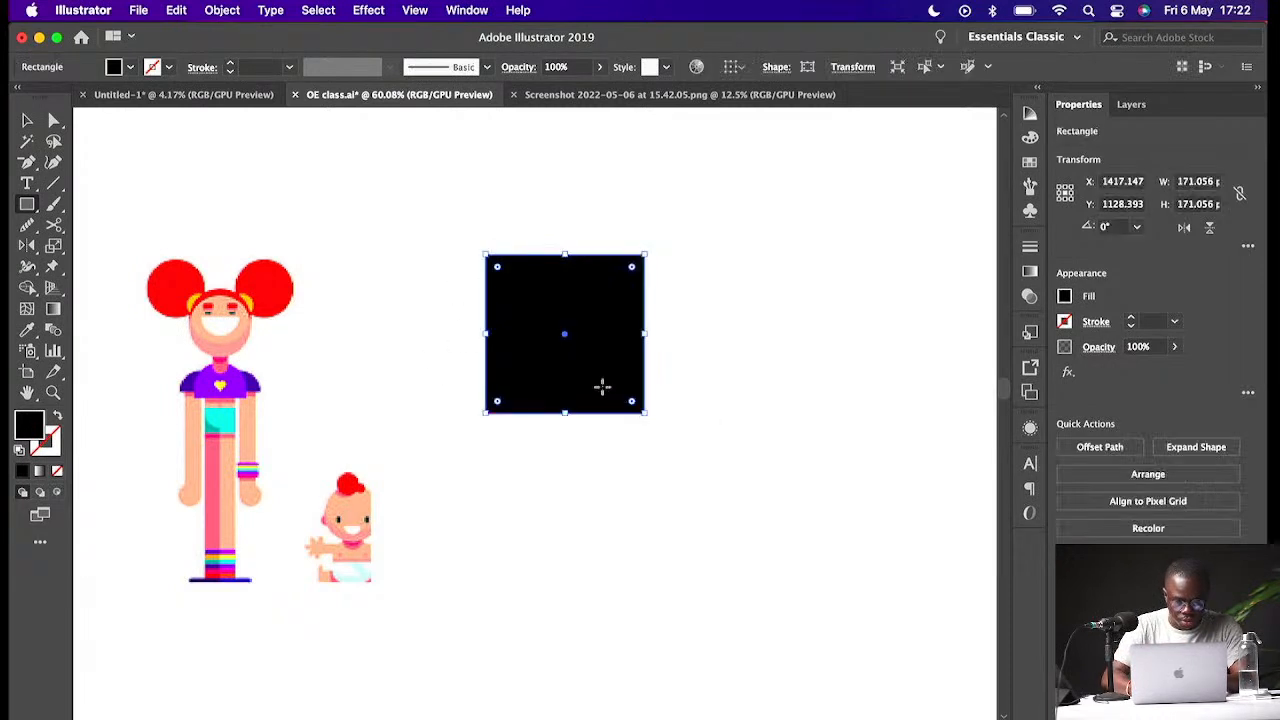
- Sample the girl's skin tone into the square and round its corners fully into a circular head
key(i)
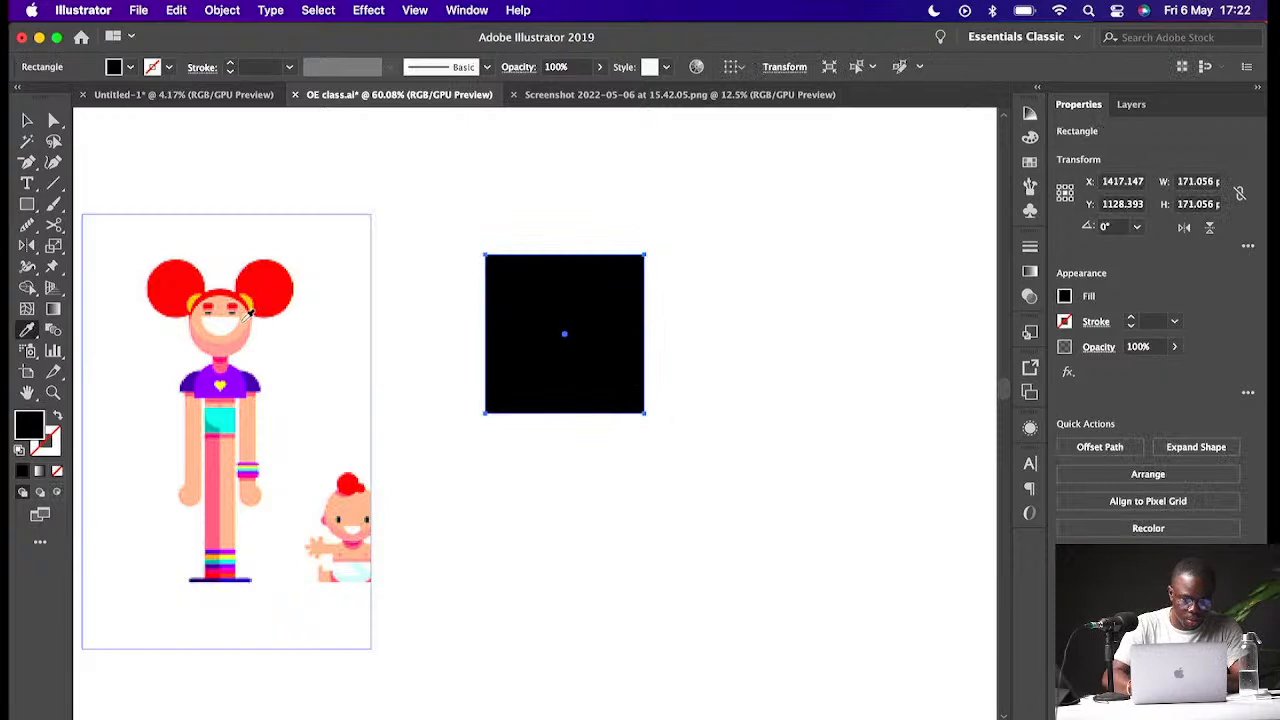
click(248, 318)
key(v)
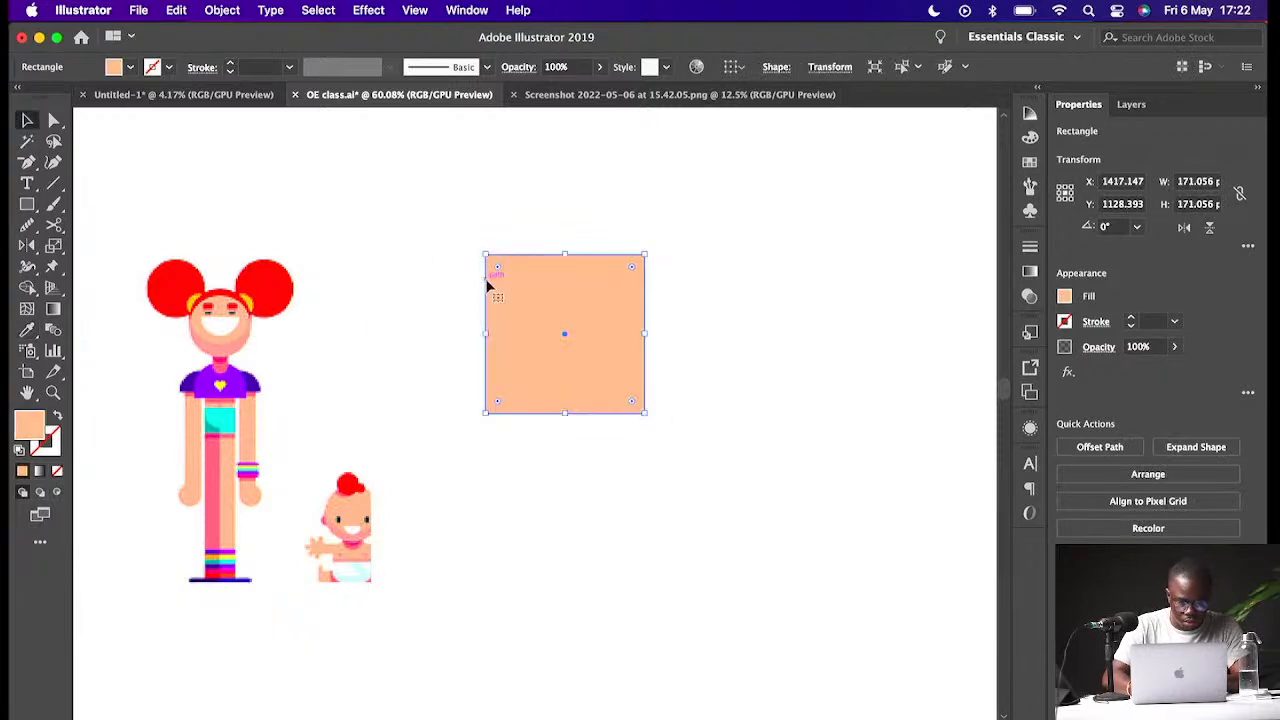
drag(500, 270, 508, 387)
click(687, 361)
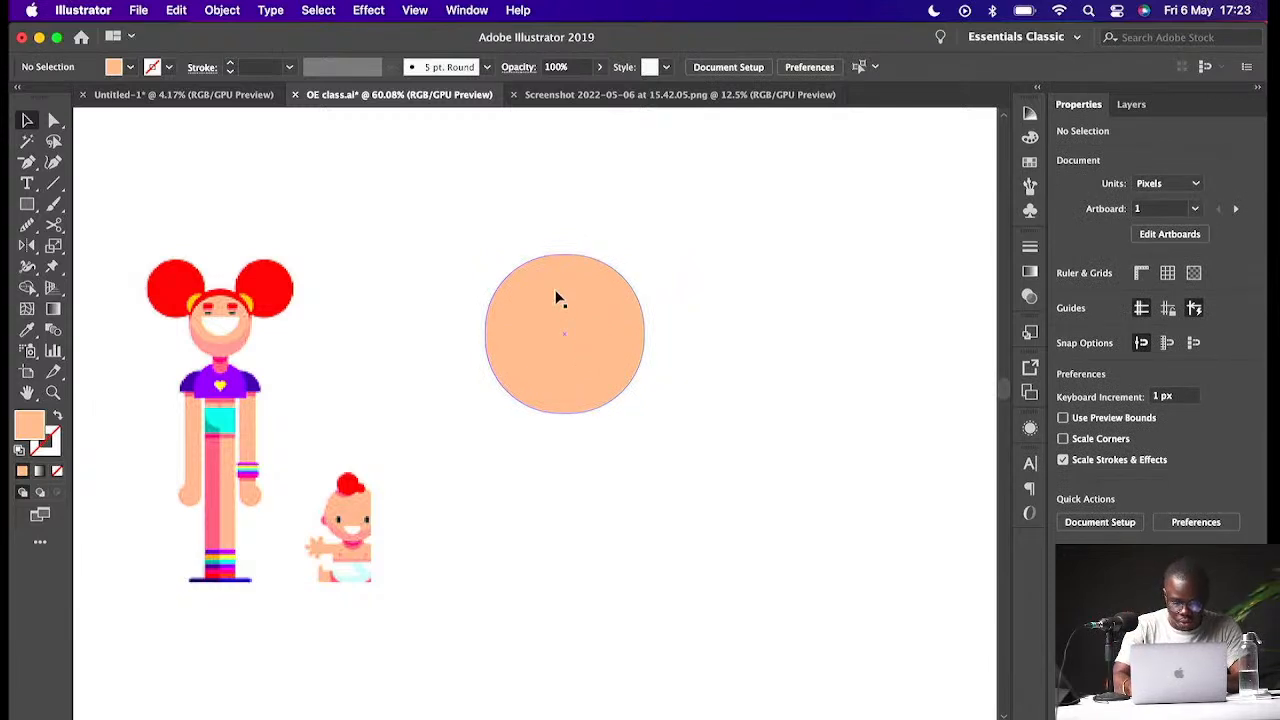
- Draw a small rectangle about 42 by 20 px on the upper left of the head and round it into a pill shape
key(super+1)
scroll(554, 294, up, 2)
scroll(554, 294, left, 3)
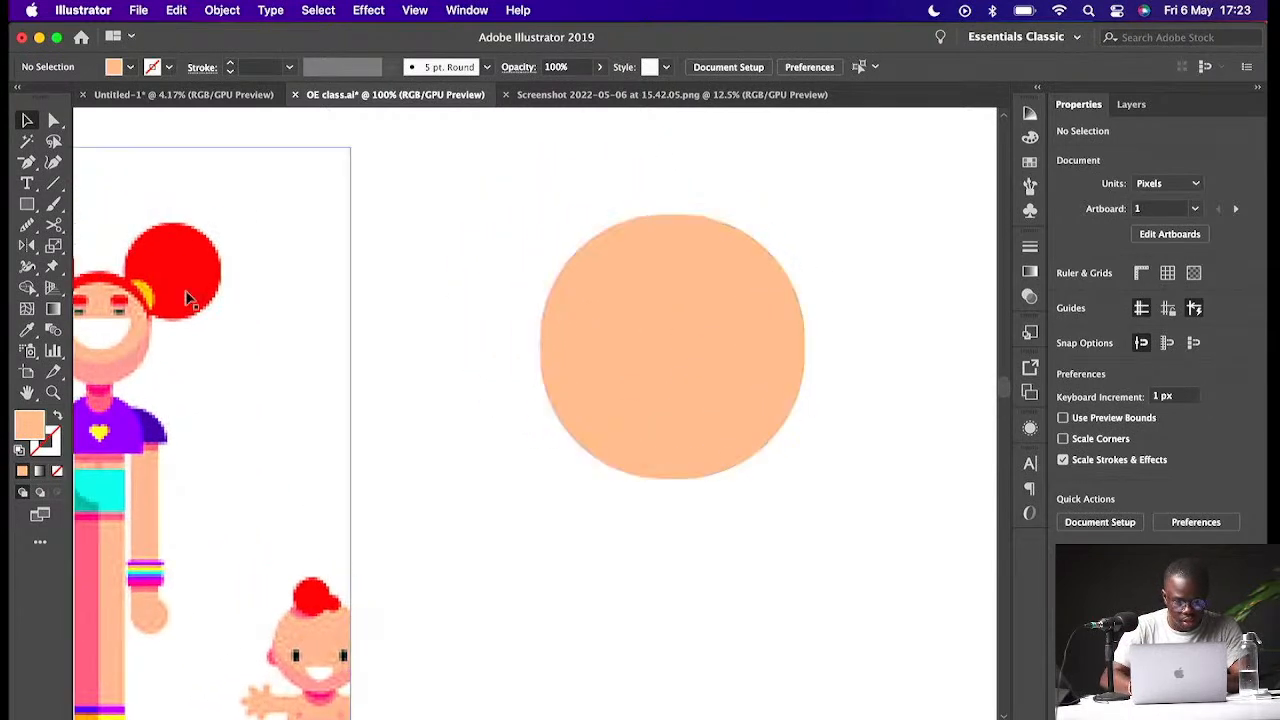
scroll(197, 290, left, 2)
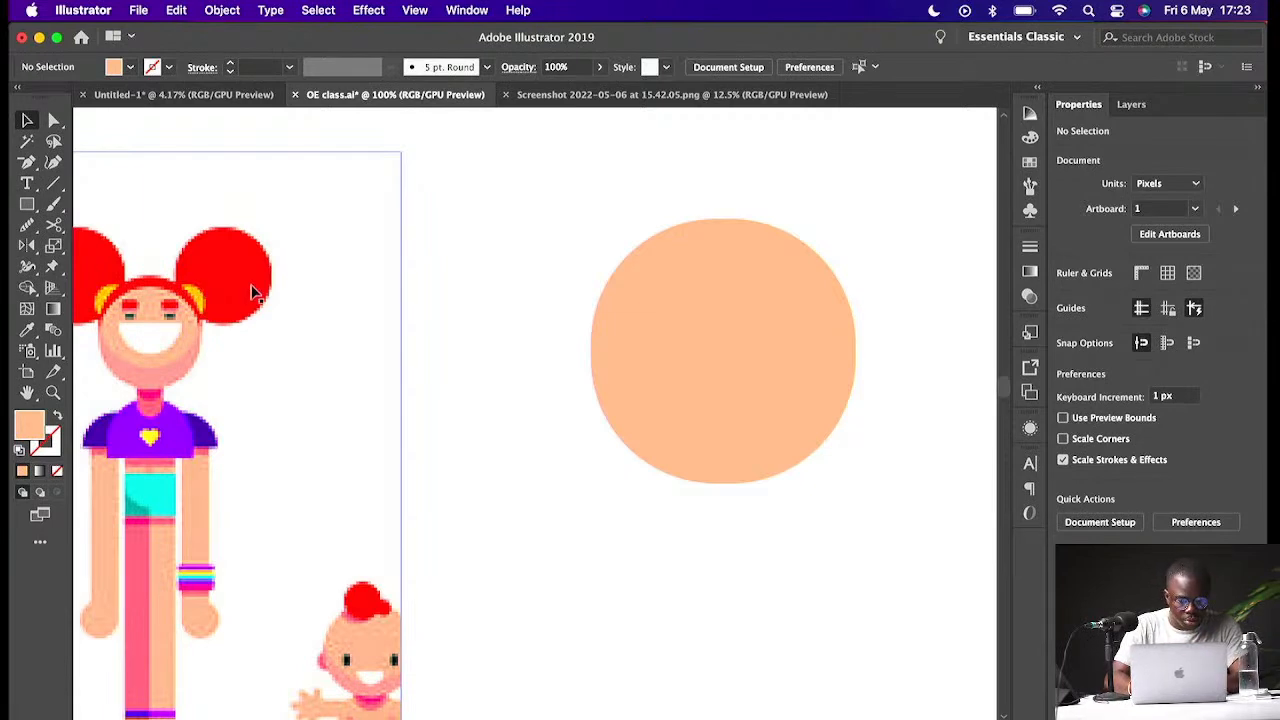
click(27, 204)
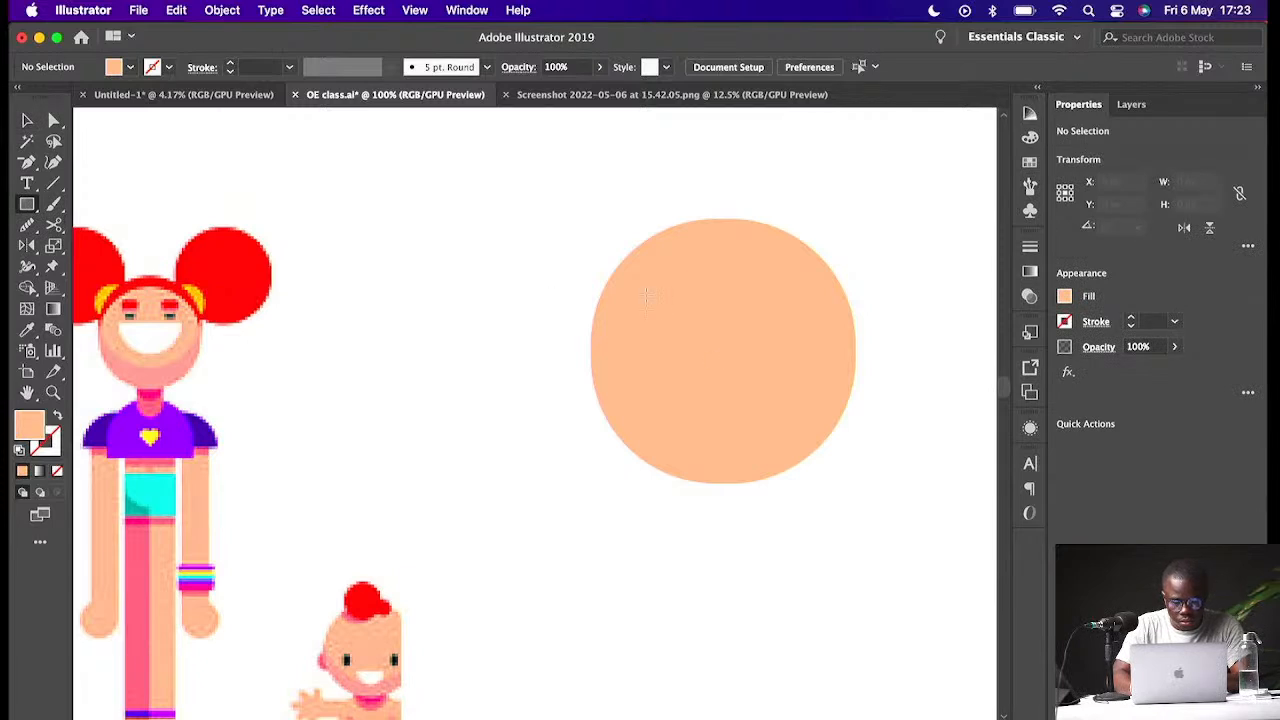
drag(644, 296, 711, 325)
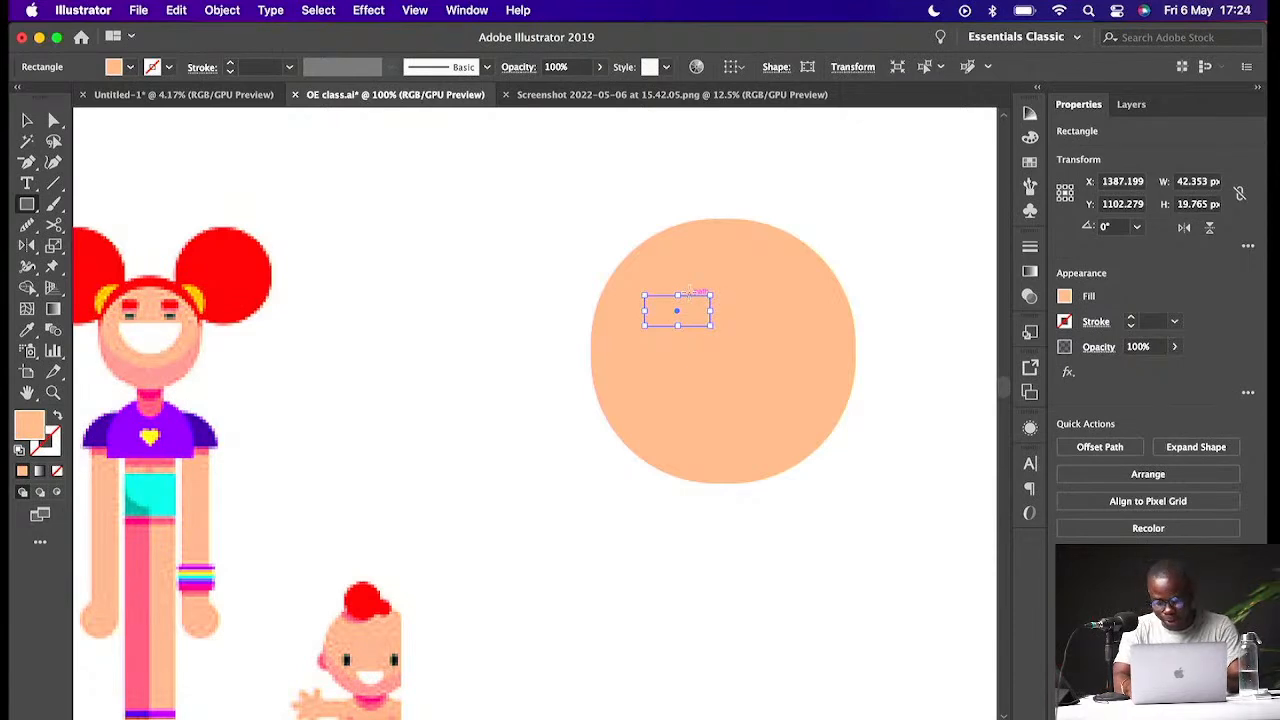
key(super+equal)
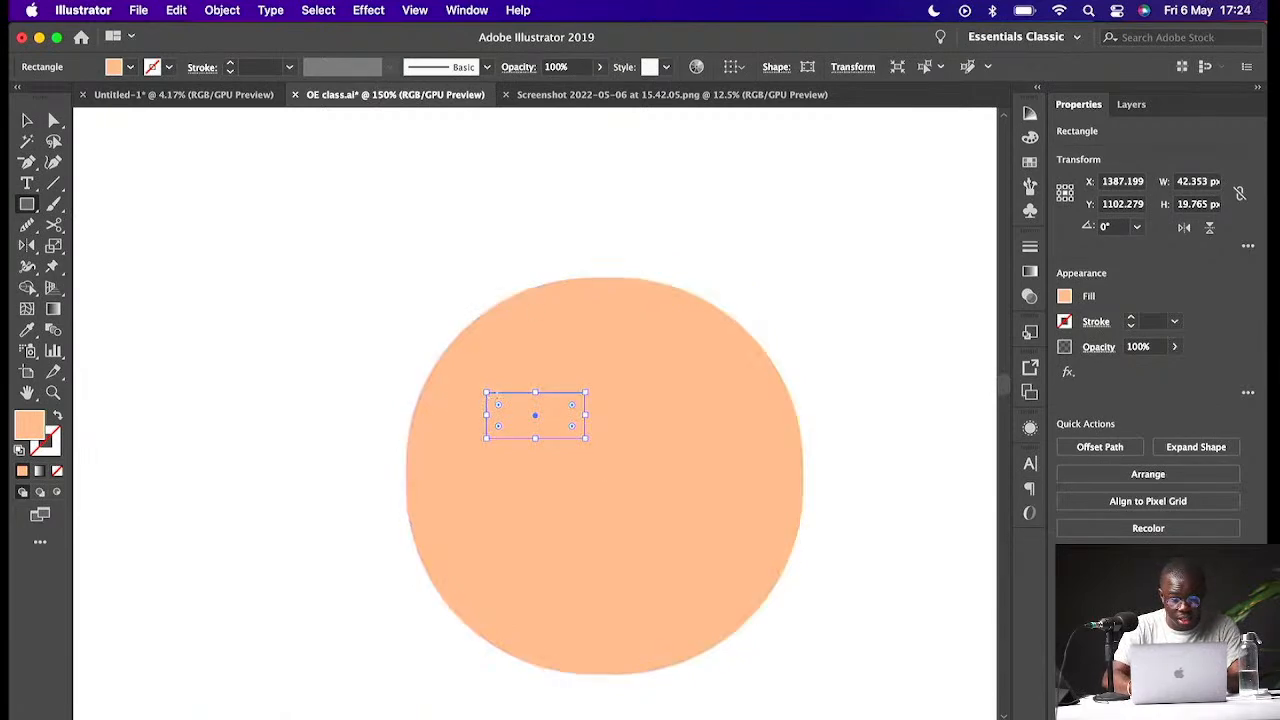
drag(498, 424, 549, 432)
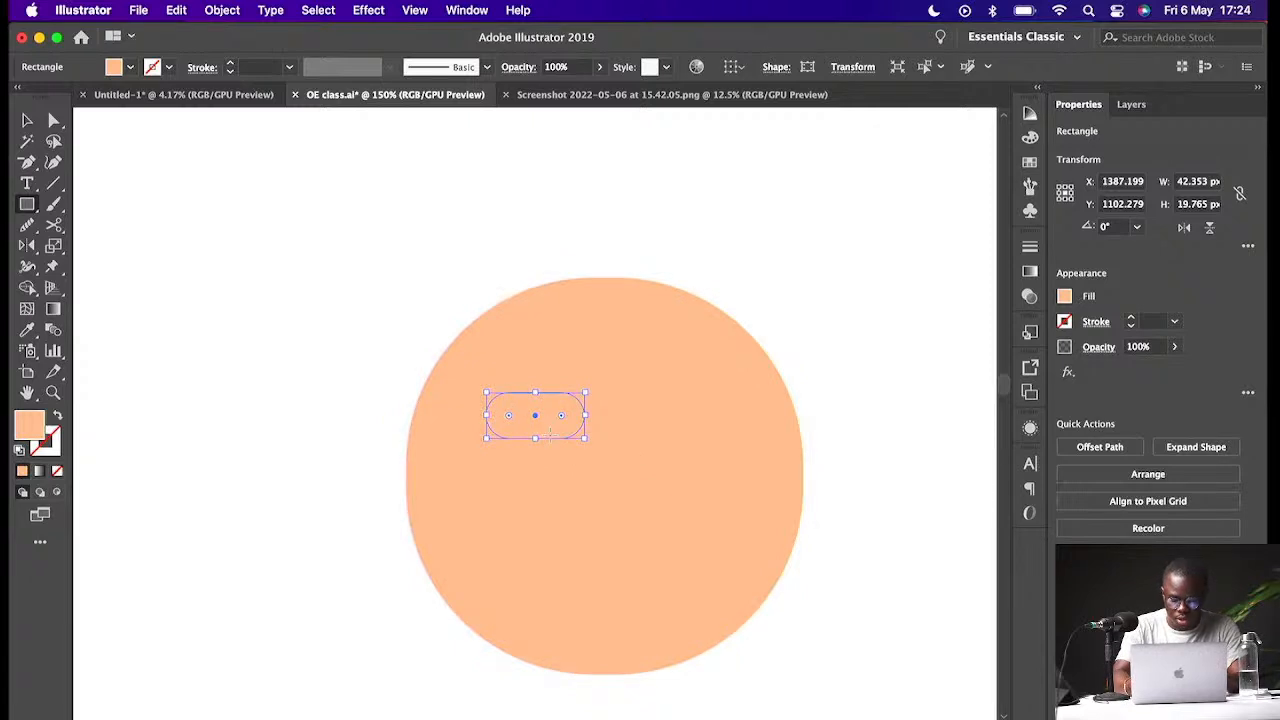
- Fill the pill shape with the red sampled from the girl's hair
key(super+minus)
key(super+minus)
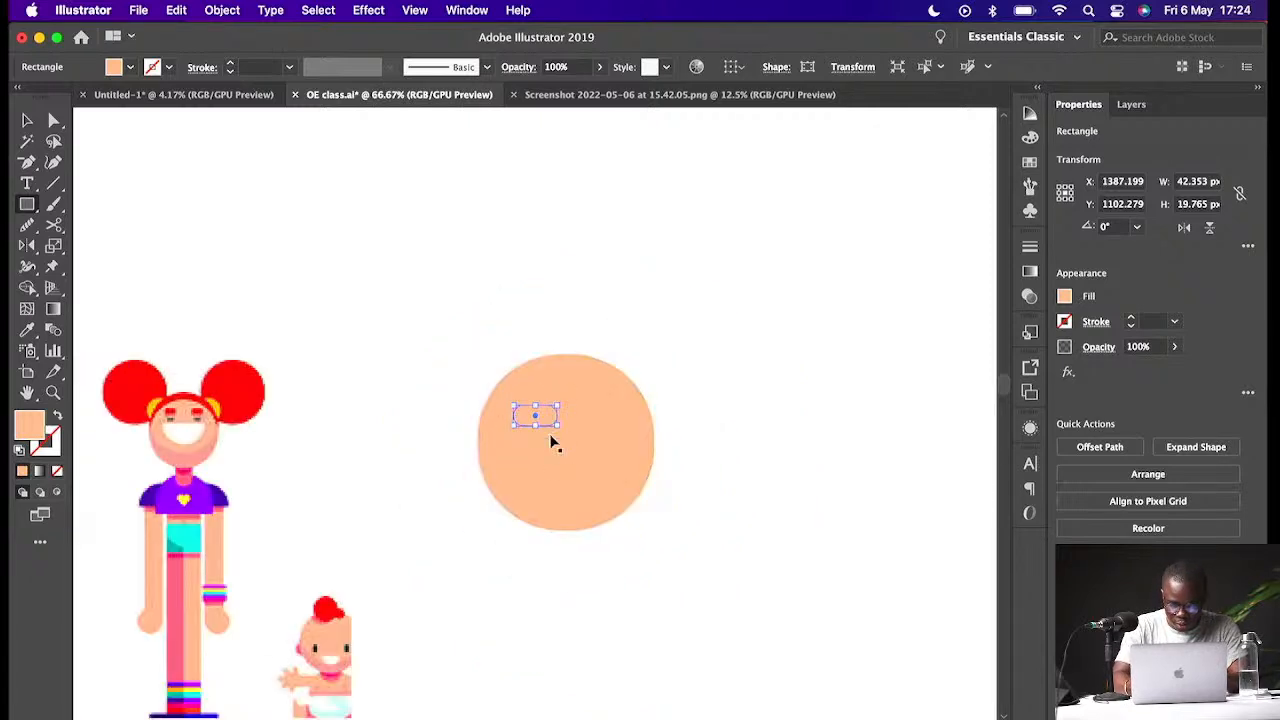
key(v)
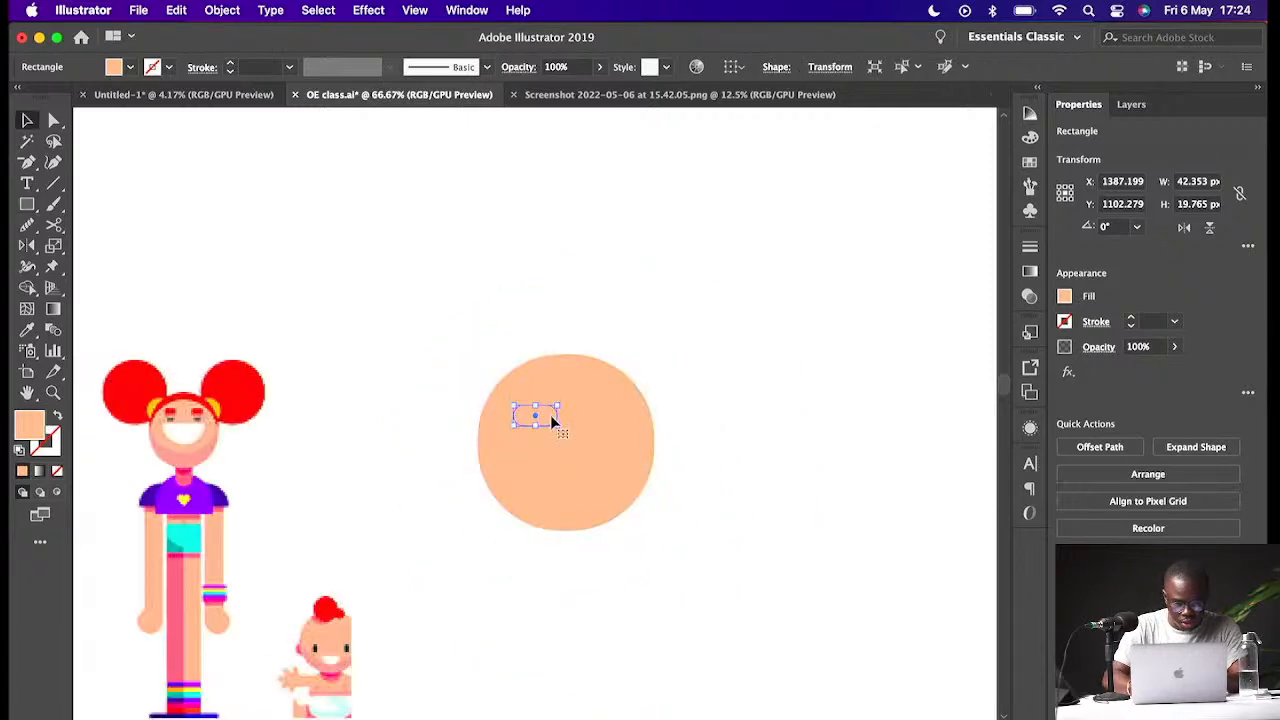
key(i)
click(258, 381)
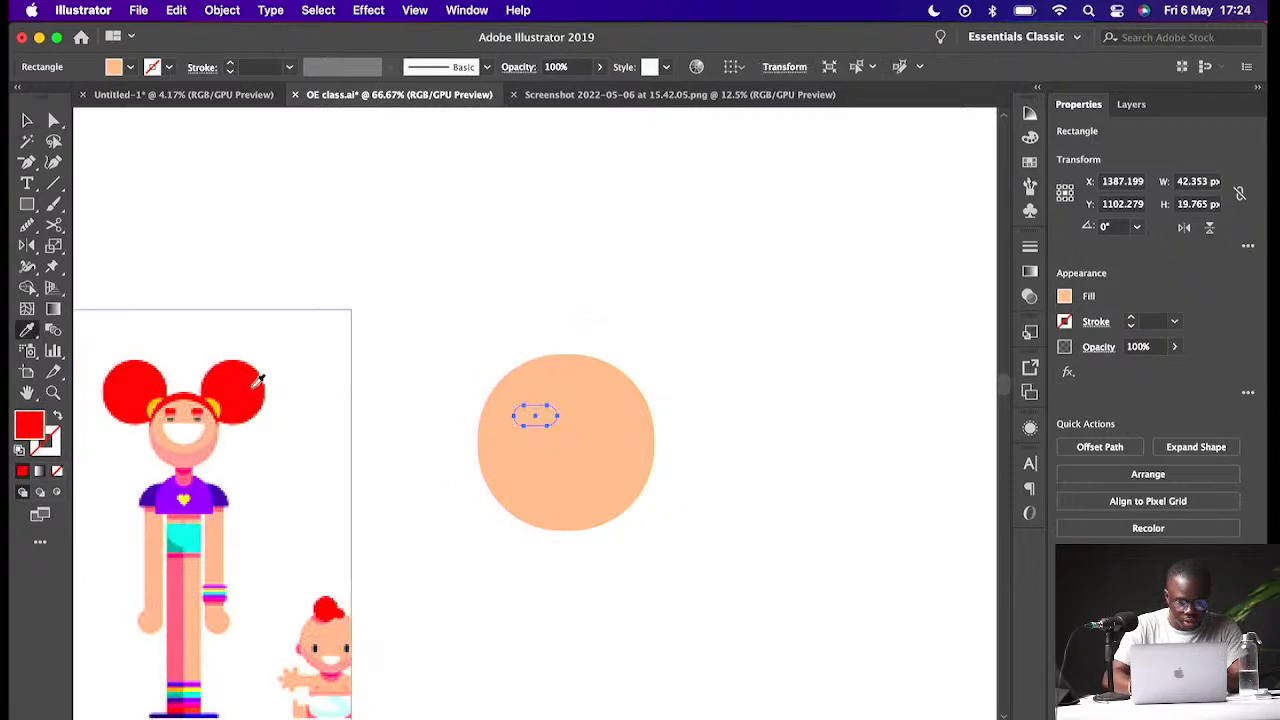
key(v)
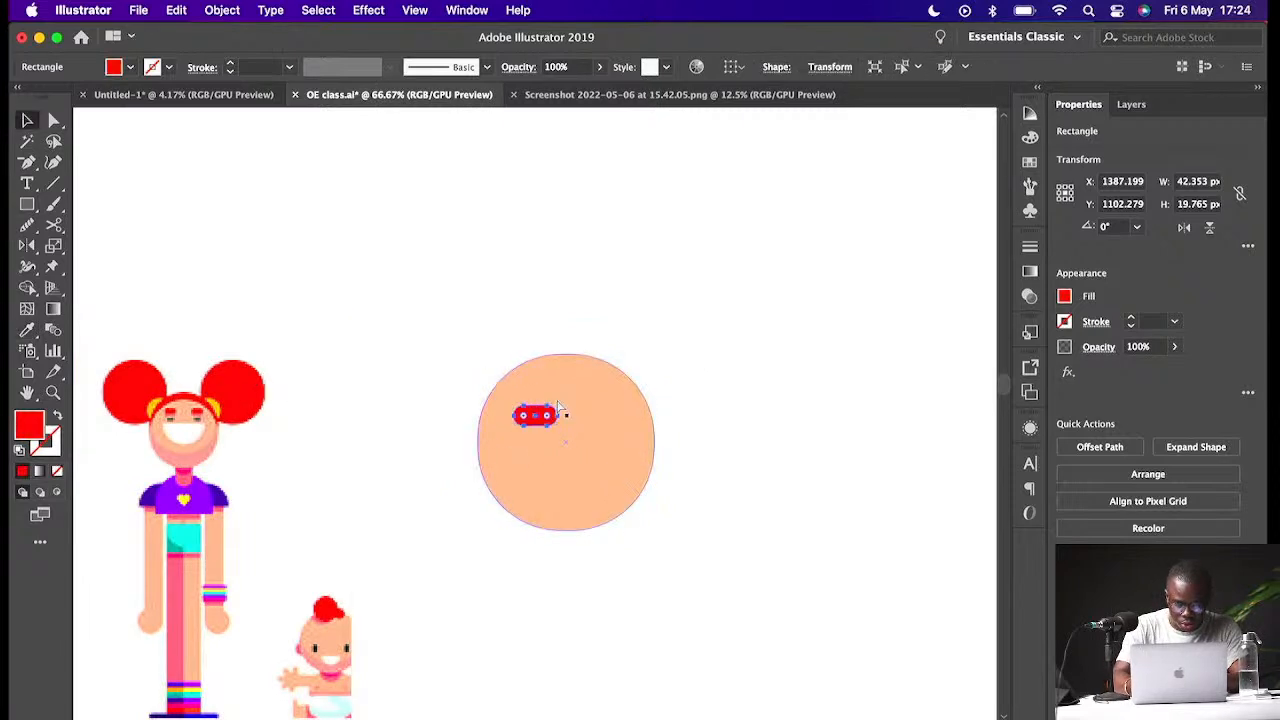
- Resize the red shape to about 30 by 14 px and round its ends fully again
key(super+plus)
key(super+plus)
drag(584, 415, 520, 406)
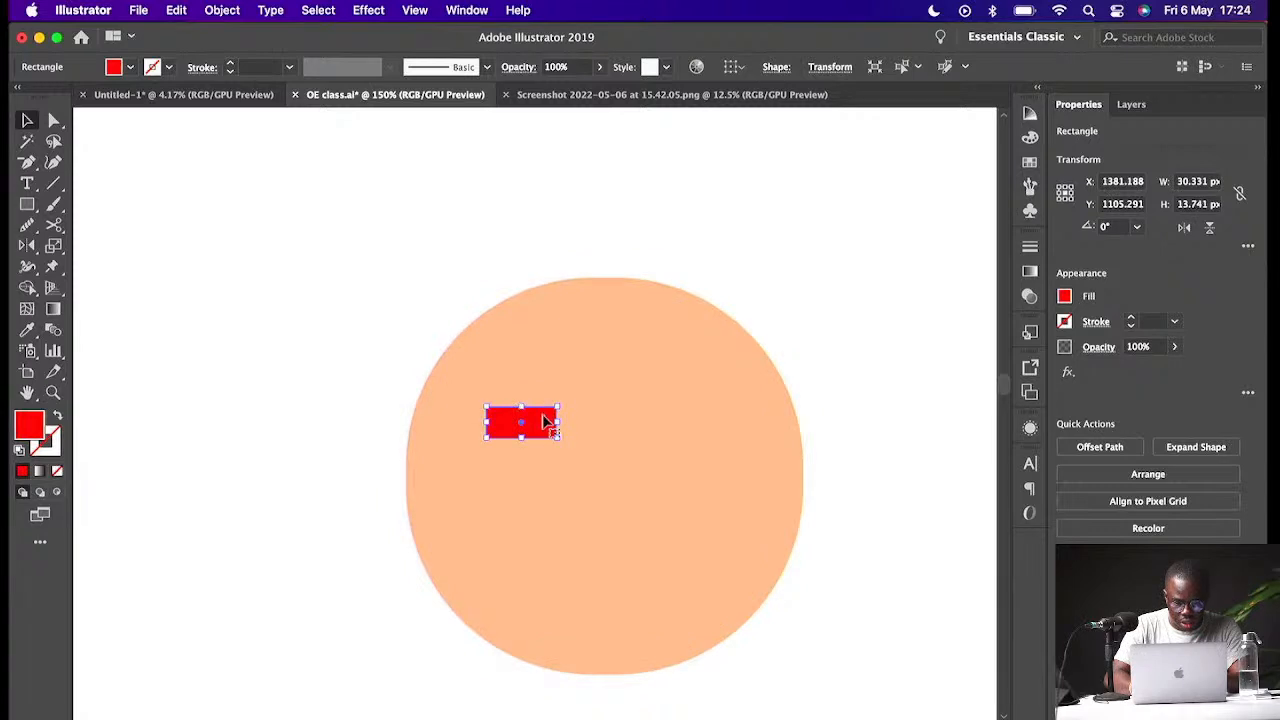
key(super+equal)
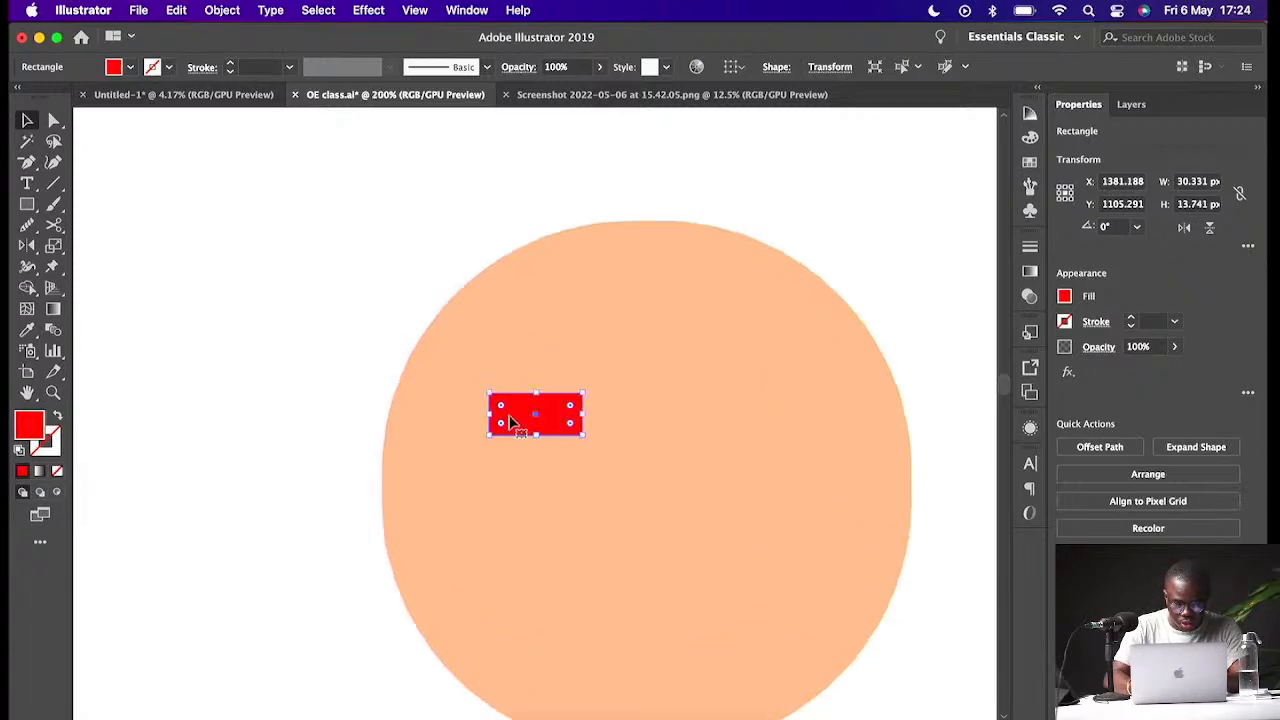
drag(503, 412, 586, 457)
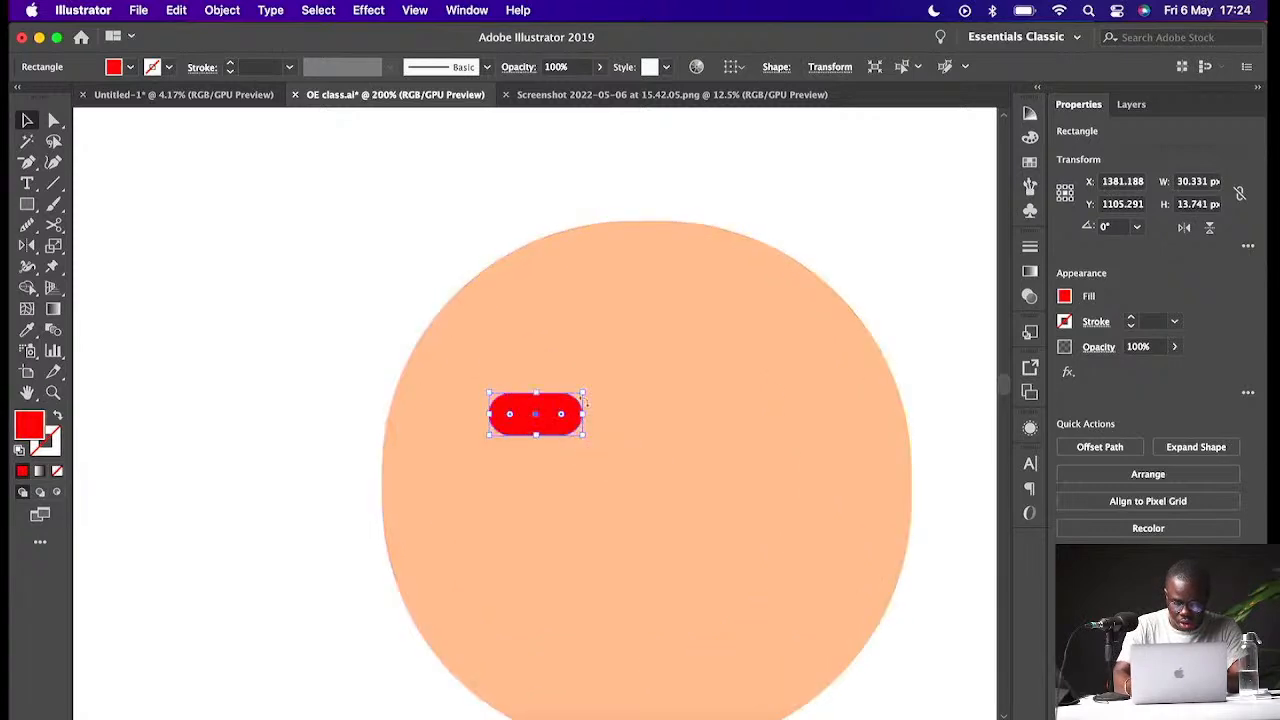
- Shrink the red pill shape to about 27 by 11 px
key(super+minus)
key(super+minus)
key(super+minus)
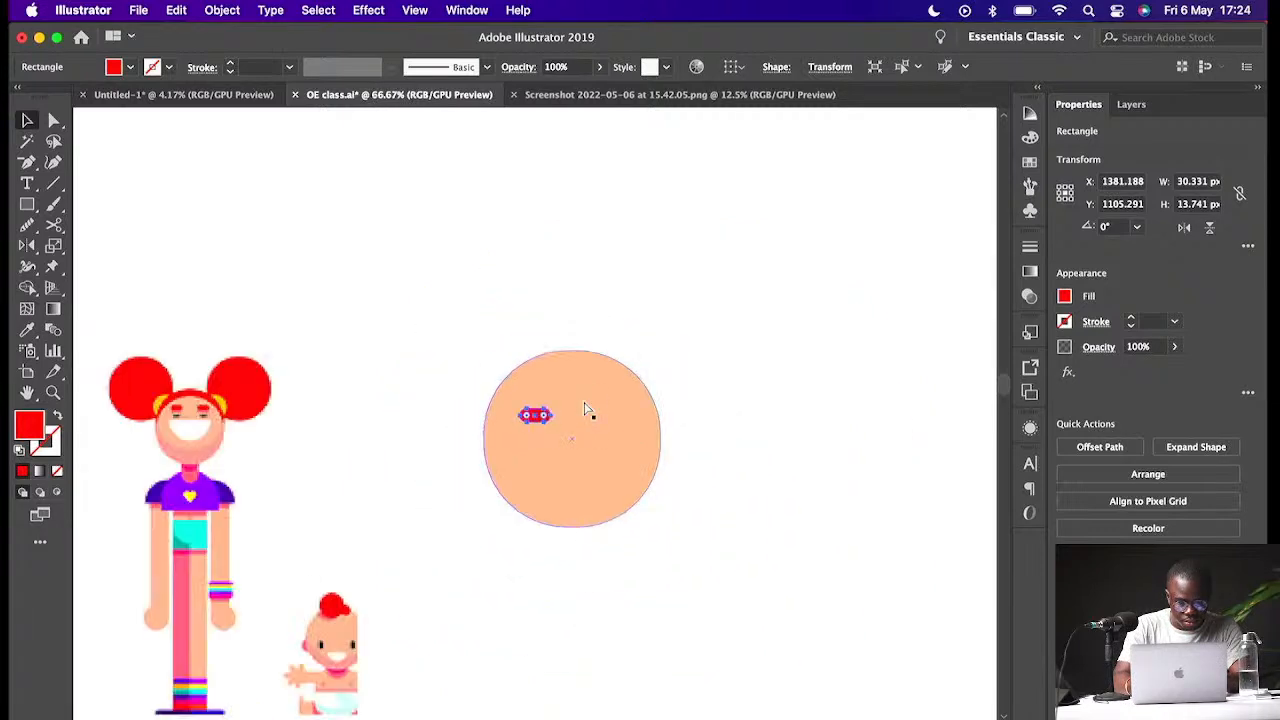
key(super+equal)
key(super+equal)
key(super+equal)
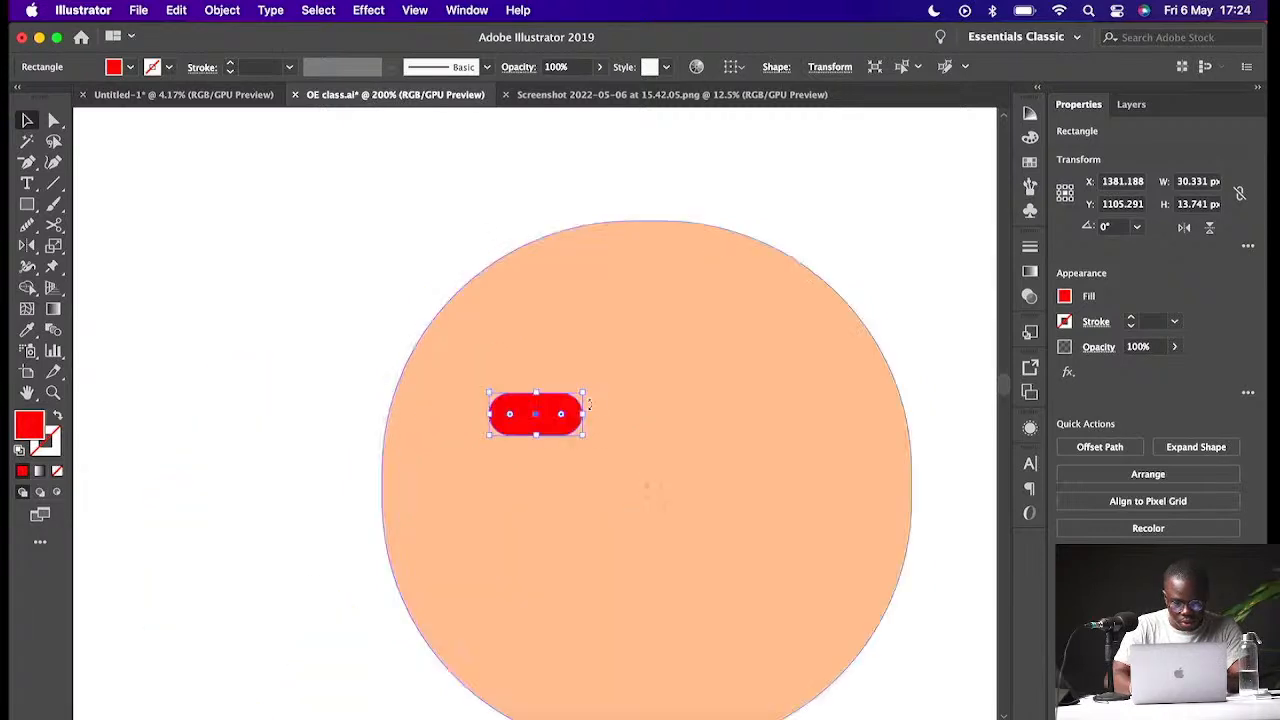
mouse_move(584, 414)
mouse_down()
mouse_move(551, 417)
mouse_move(577, 419)
mouse_move(614, 394)
mouse_move(574, 396)
mouse_move(597, 416)
mouse_up()
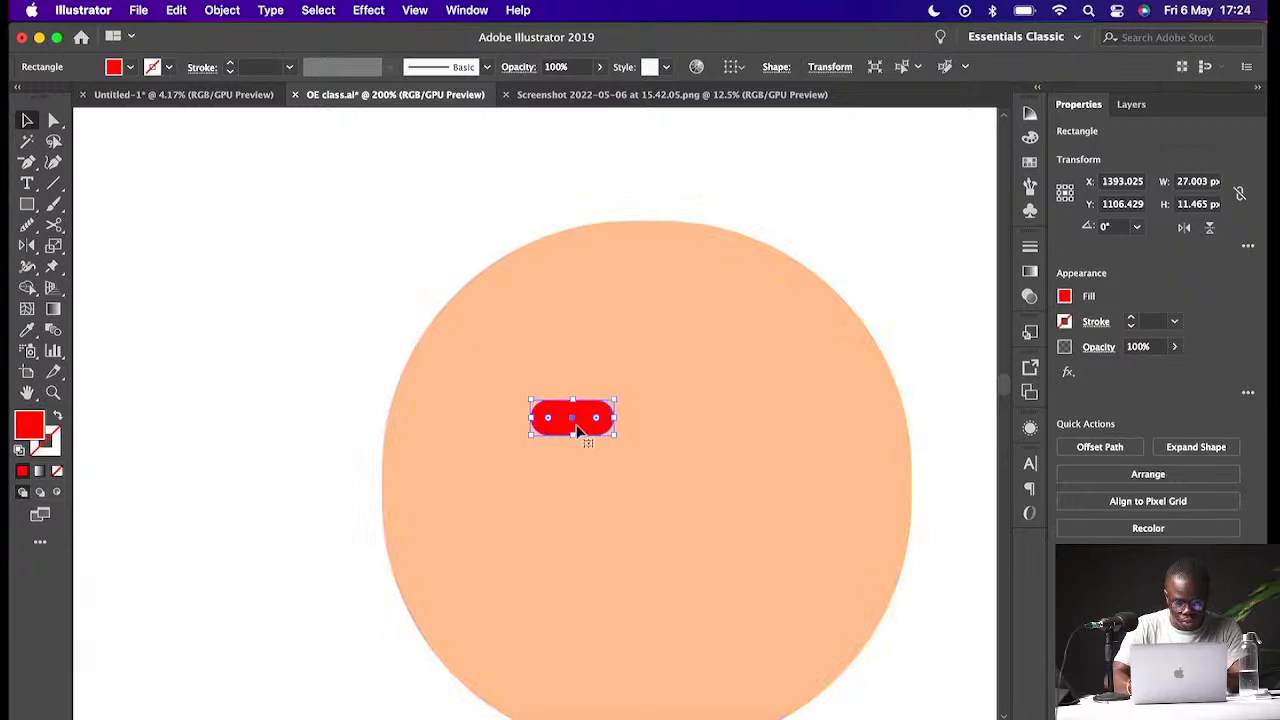
- Duplicate the red pill below itself and shrink the copy to about 18 by 8 px
drag(580, 420, 580, 476)
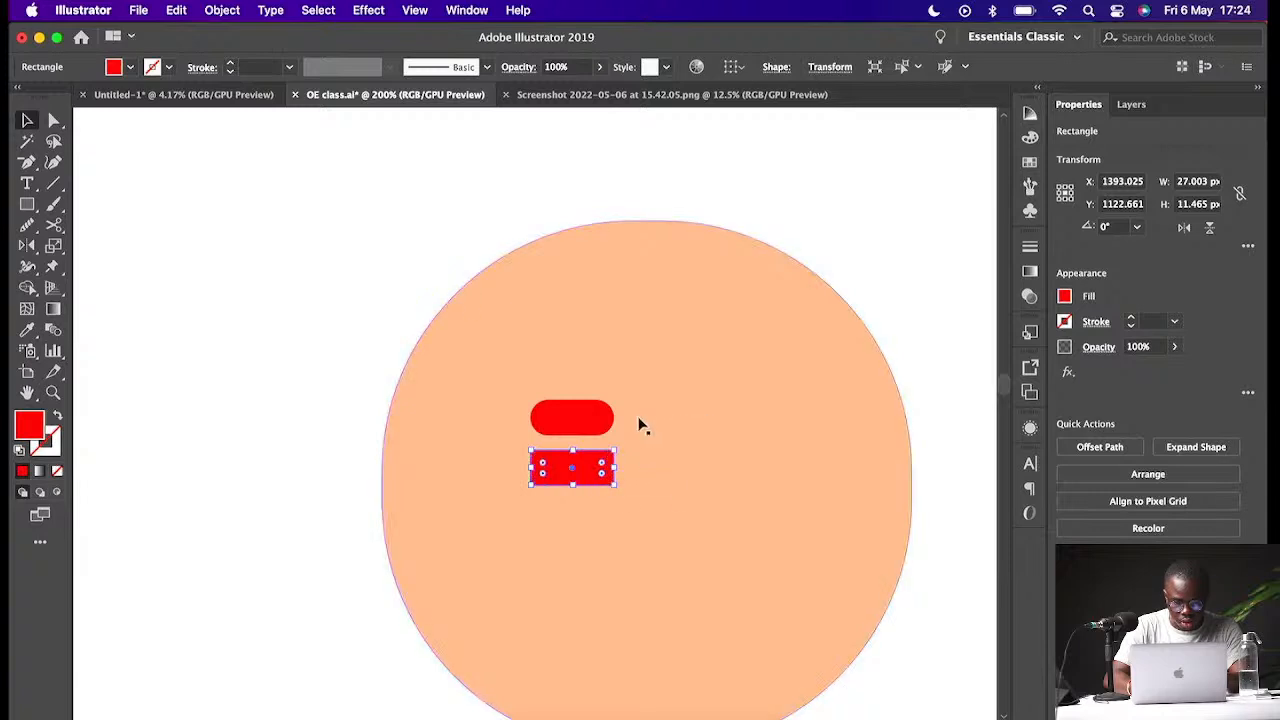
drag(615, 451, 581, 465)
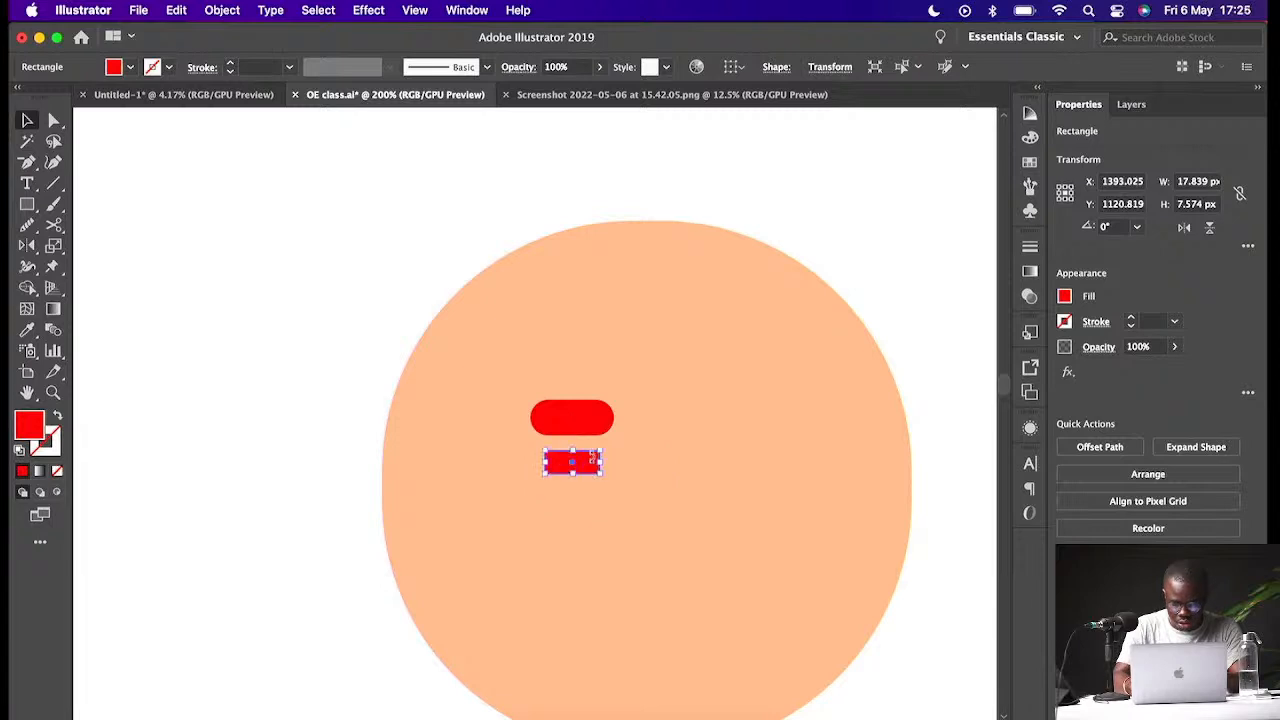
key(super+equal)
key(super+equal)
key(super+equal)
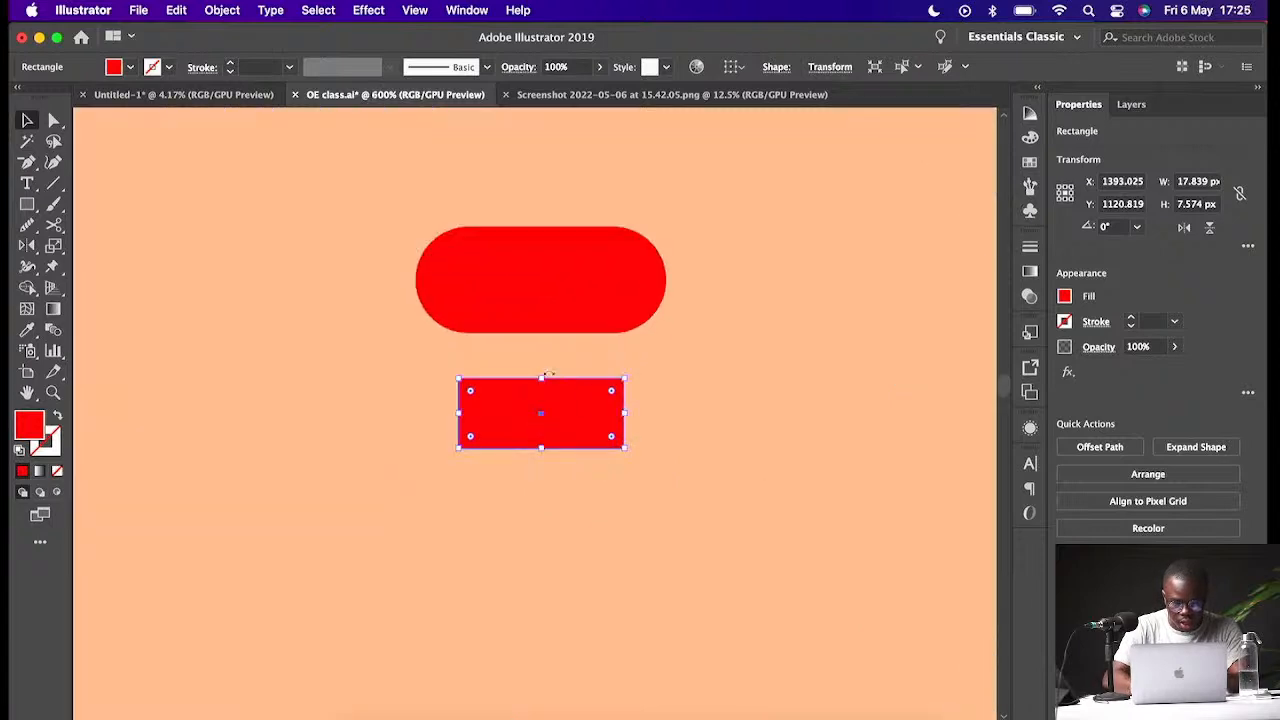
- Round the small copy's ends fully and fill it with dark grey 303030
drag(541, 379, 609, 457)
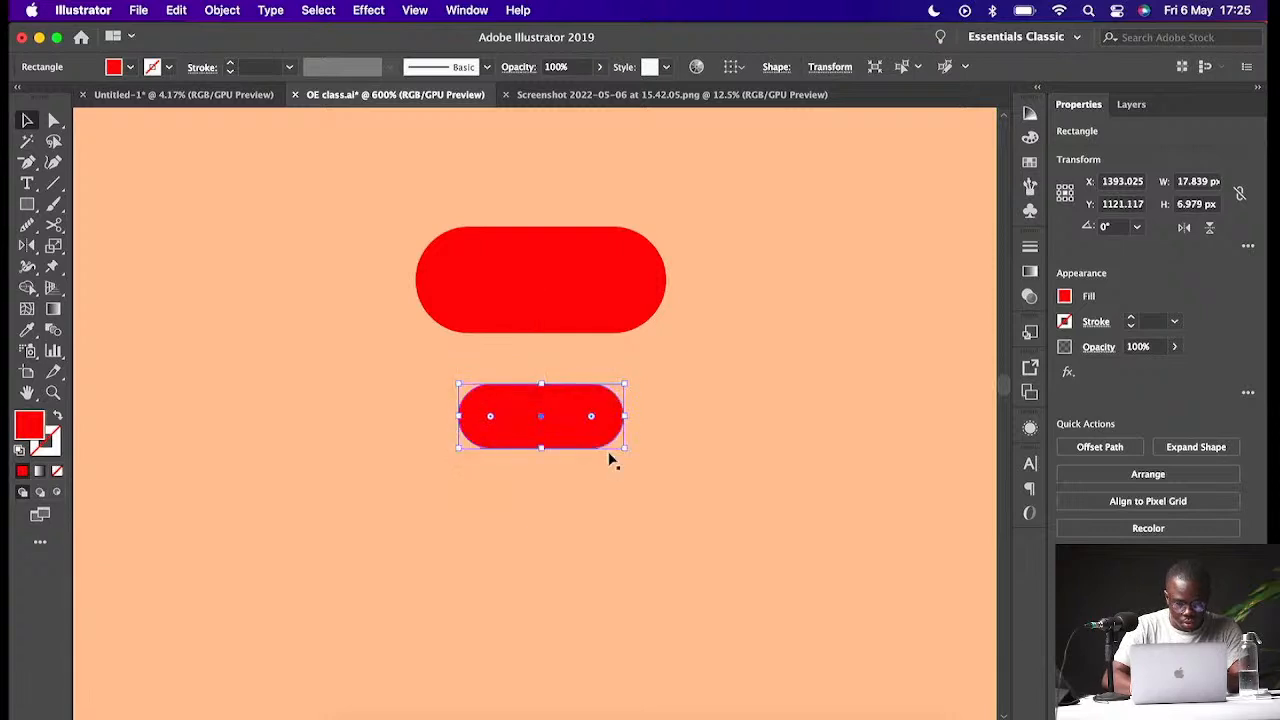
double_click(30, 428)
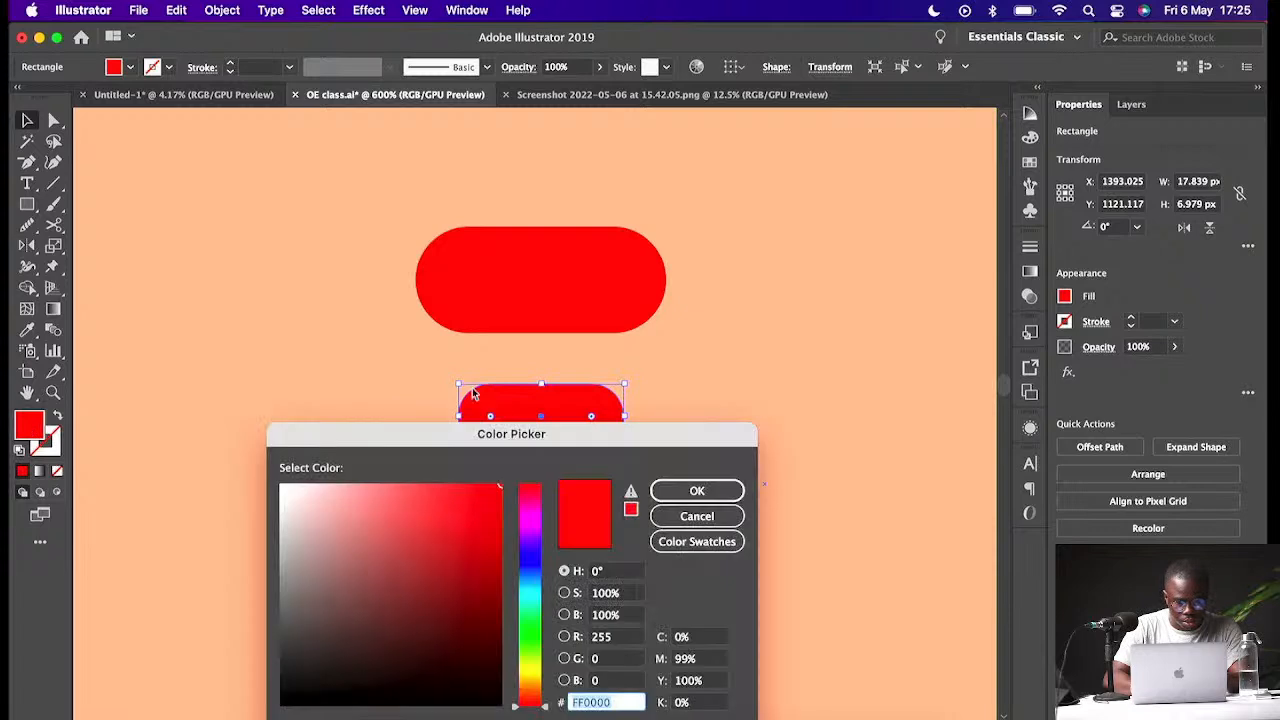
click(278, 656)
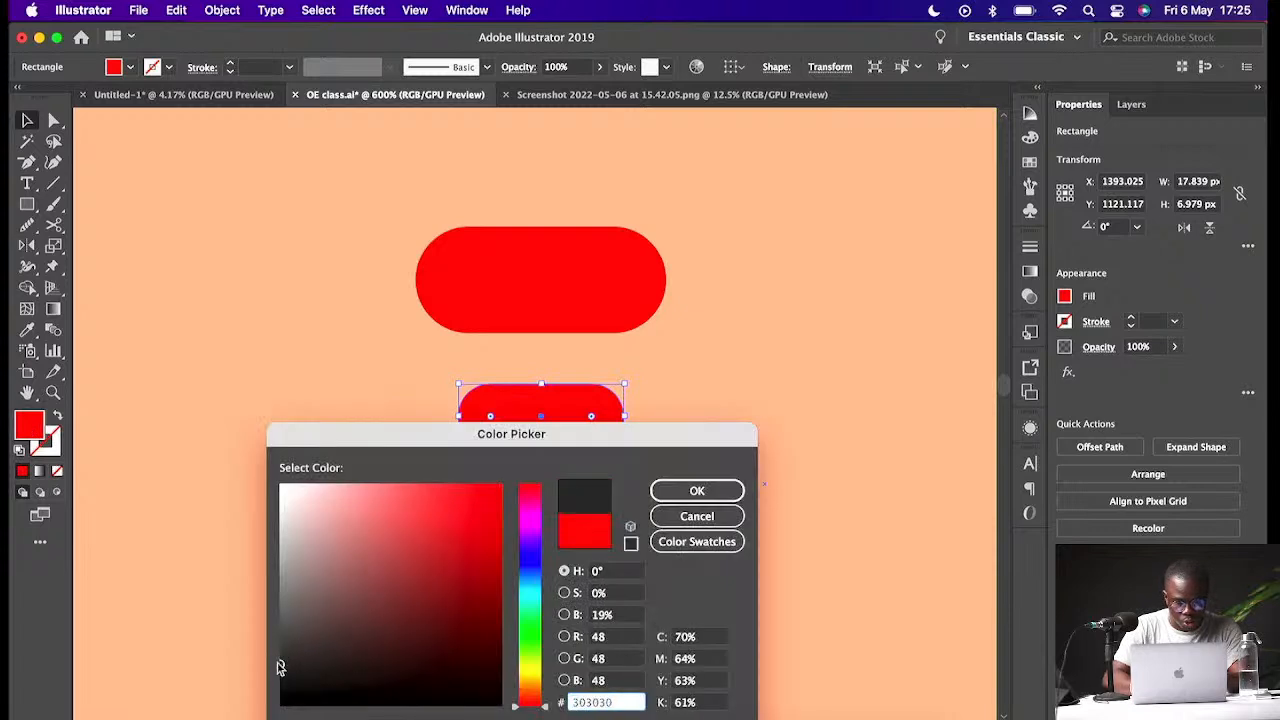
click(697, 490)
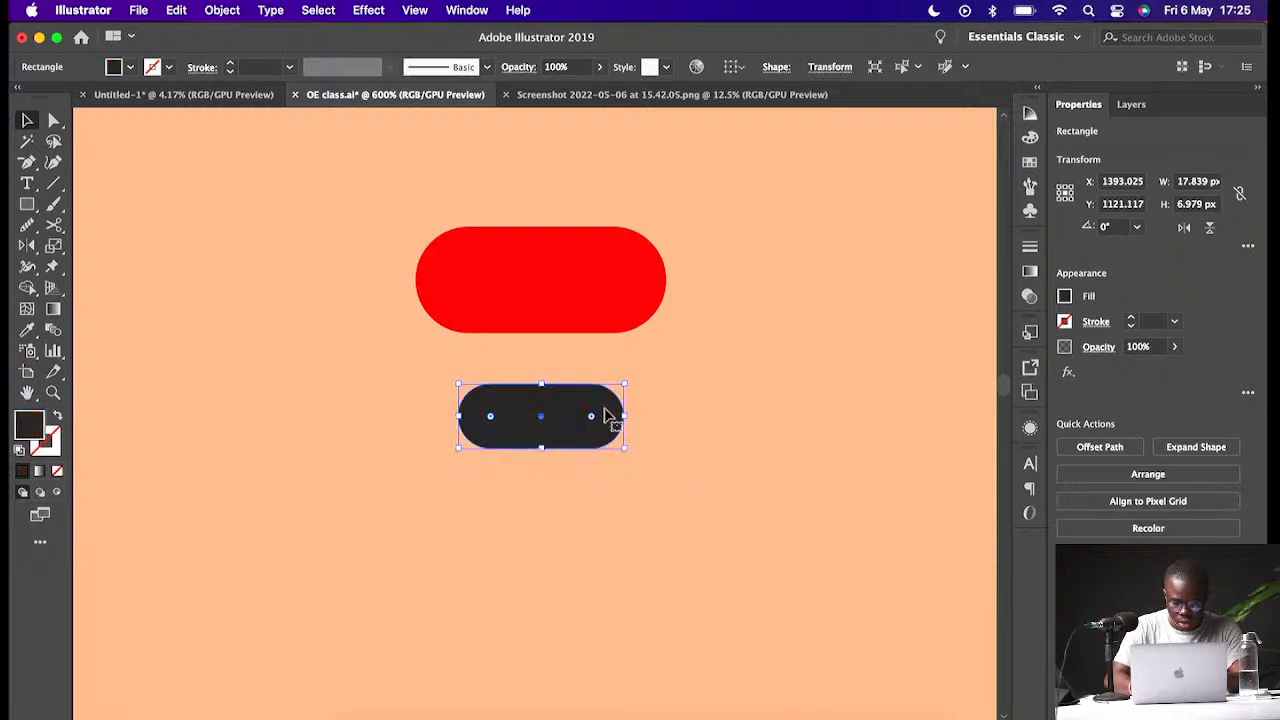
- Duplicate the red and dark pill pair to the right to form the second eyebrow and eye
scroll(605, 415, down, 10)
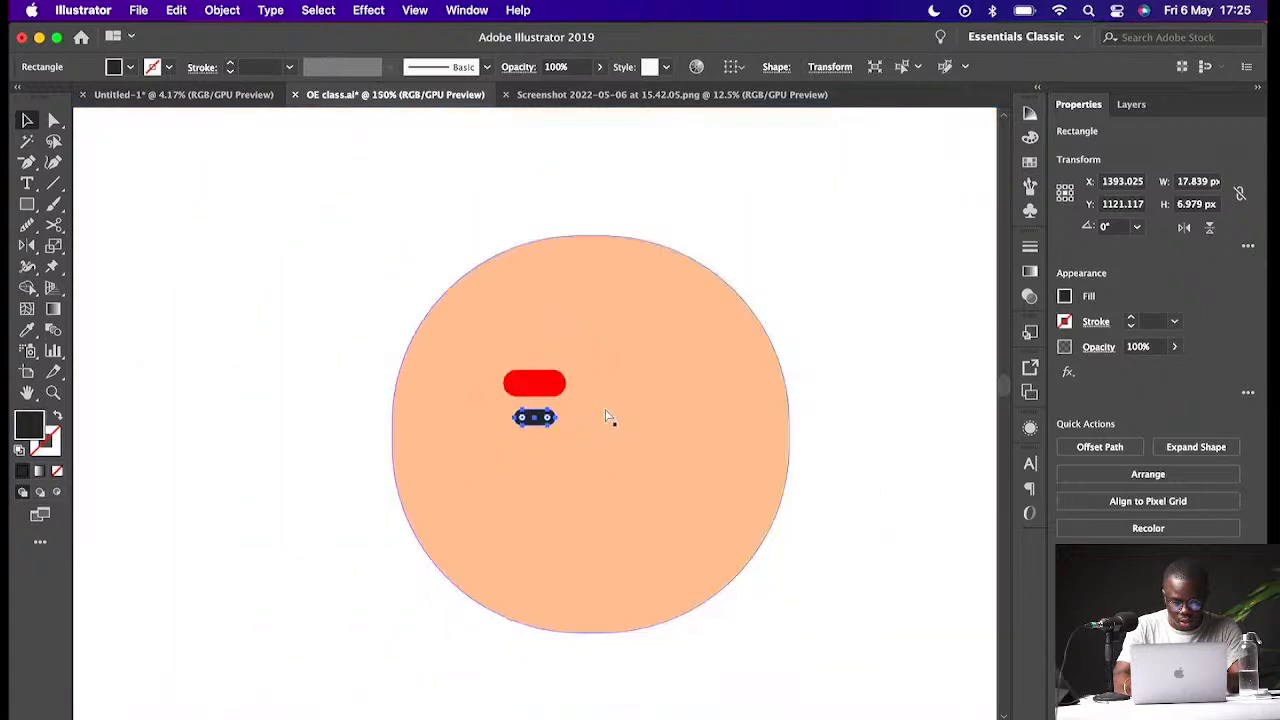
scroll(607, 417, up, 6)
click(568, 350)
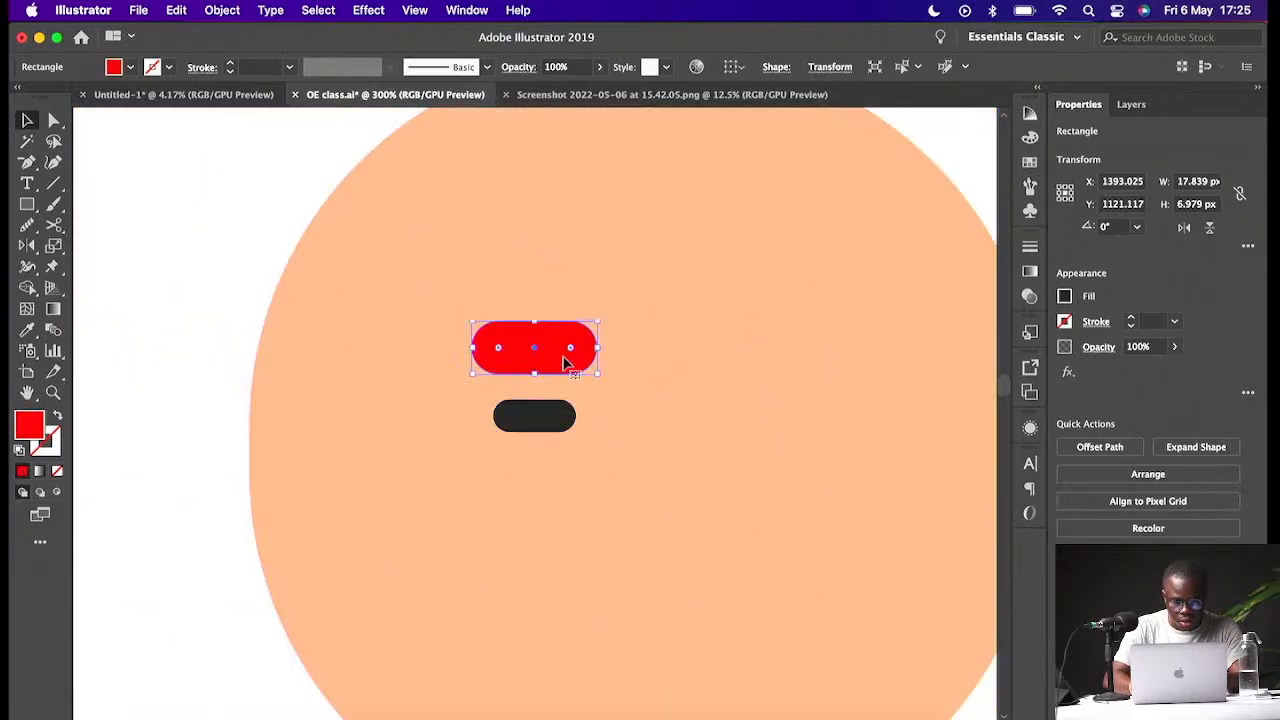
shift+click(543, 420)
drag(543, 420, 767, 416)
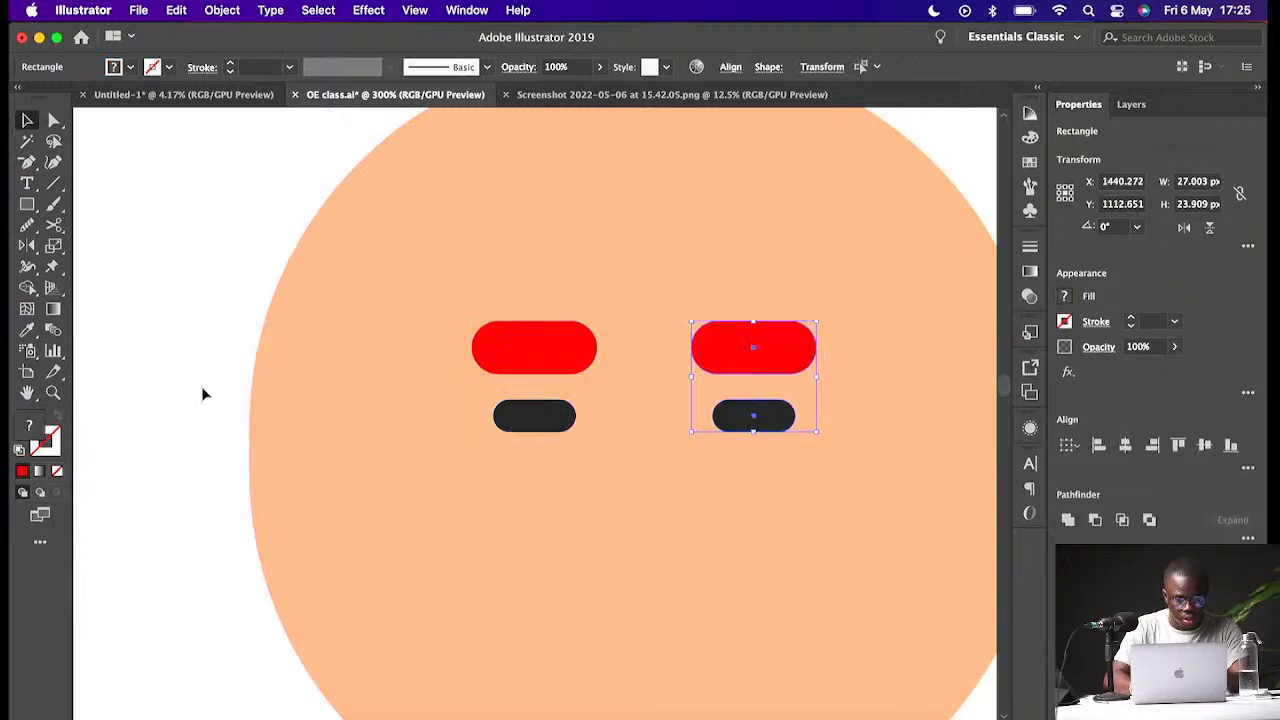
- Zoom out to view the new head alongside the reference characters
click(211, 303)
key(super+minus)
key(super+minus)
key(super+minus)
key(super+minus)
key(super+minus)
key(super+minus)
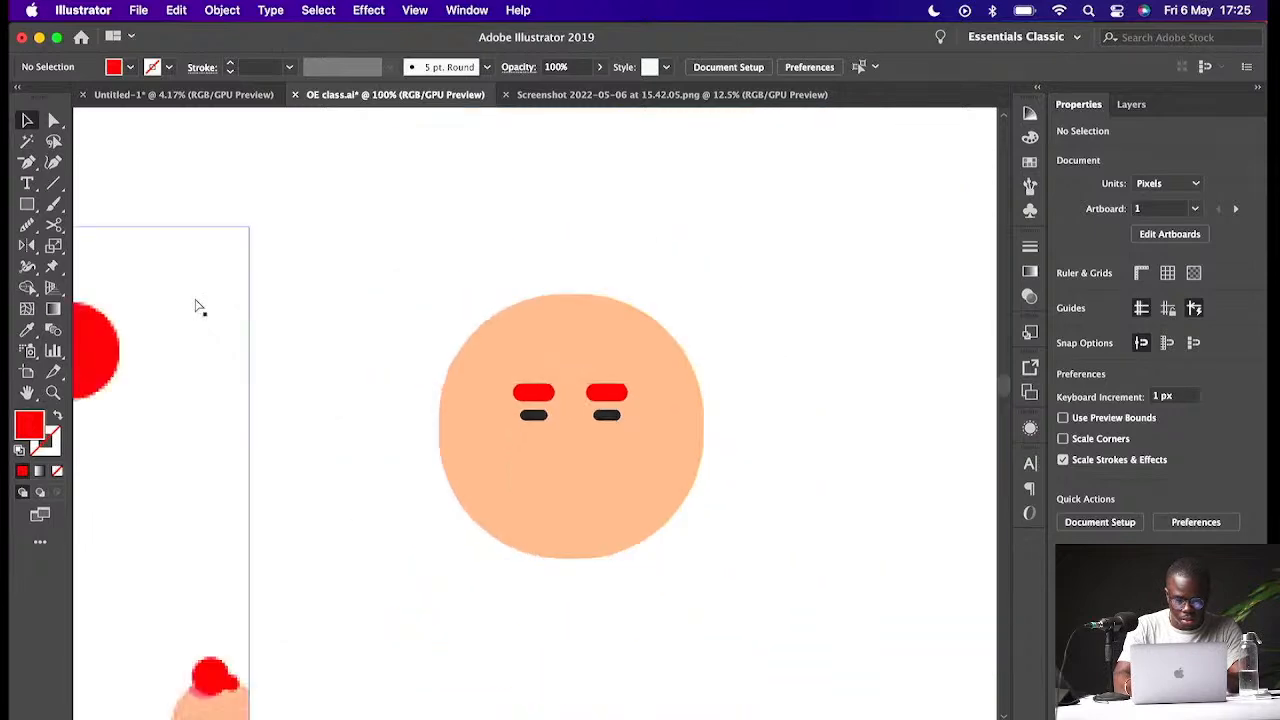
key(super+minus)
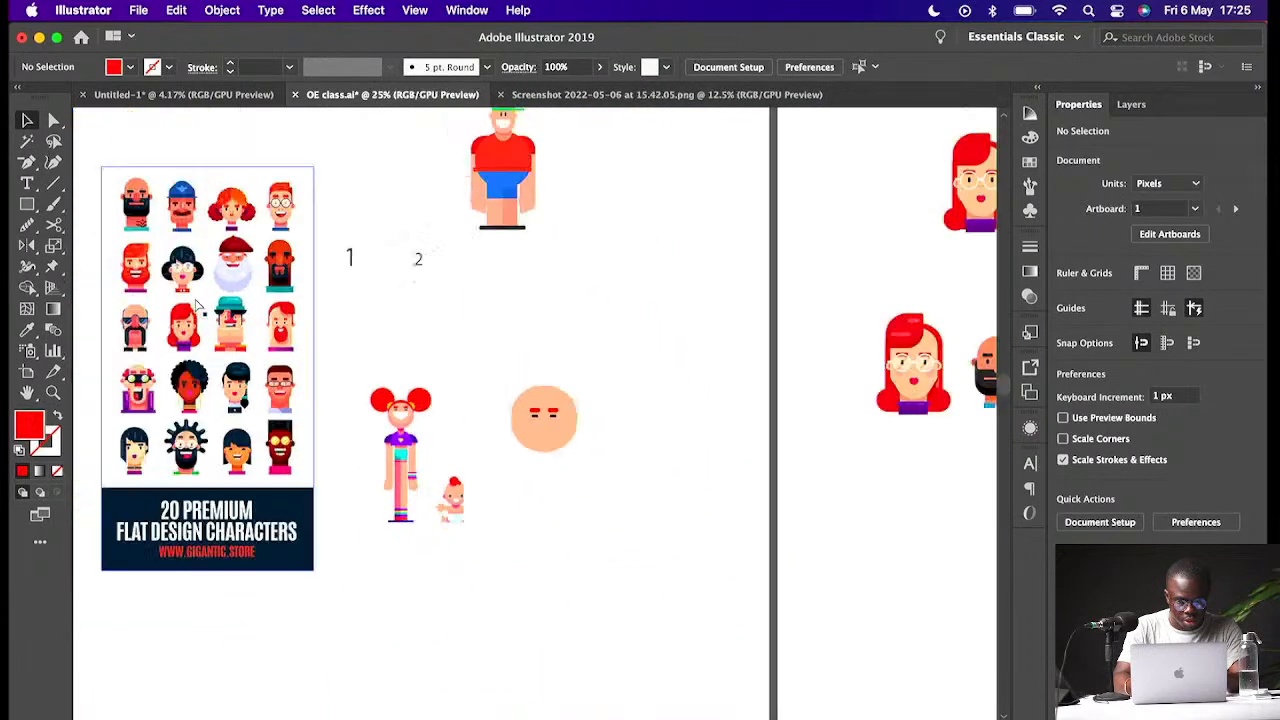
key(super+equal)
key(super+equal)
key(super+equal)
key(super+equal)
key(super+equal)
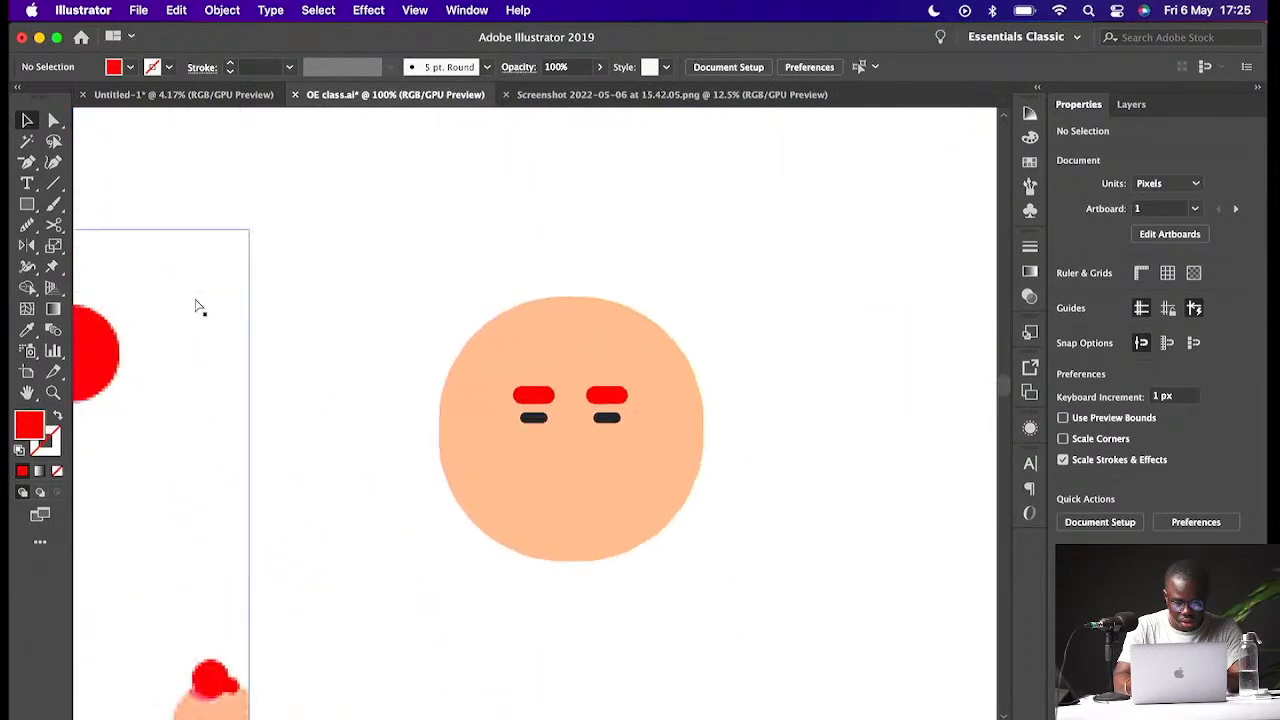
key(super+minus)
key(super+minus)
key(super+minus)
key(super+minus)
key(super+minus)
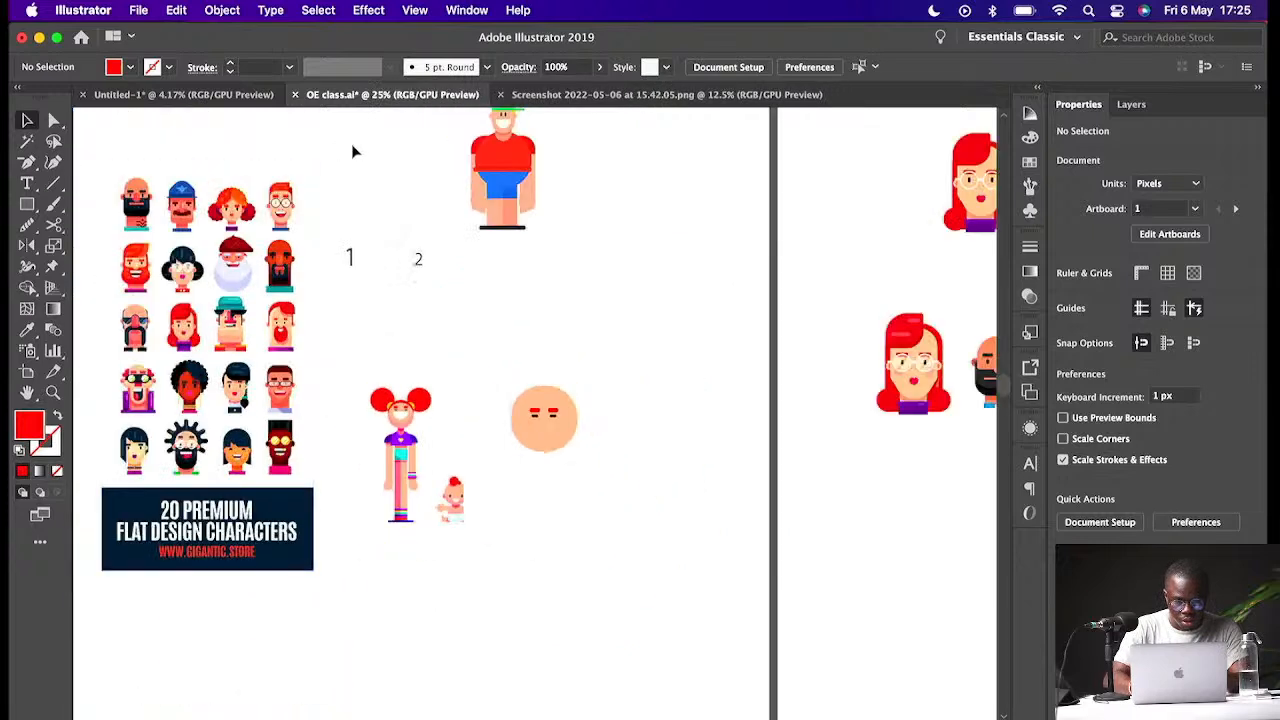
- Draw a white rectangle for the mouth below the eyes
click(503, 140)
drag(503, 140, 546, 445)
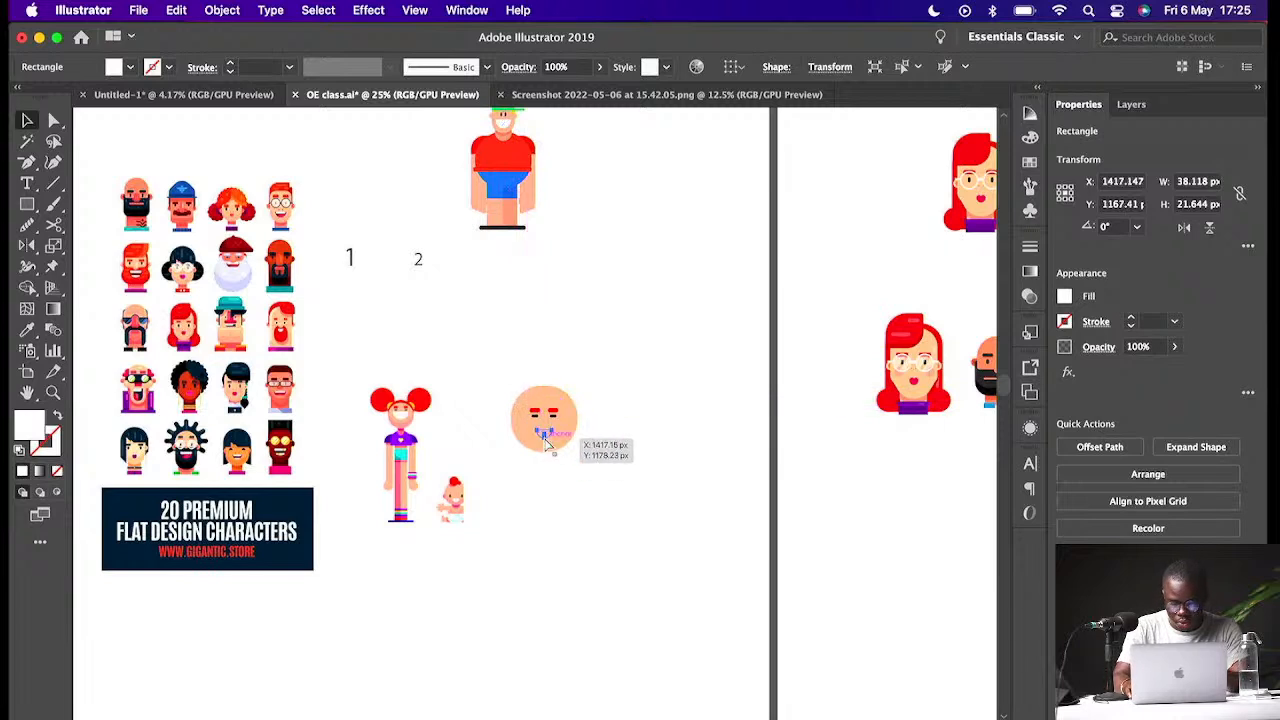
key(super+equal)
key(super+equal)
key(super+equal)
key(super+equal)
key(super+equal)
key(super+equal)
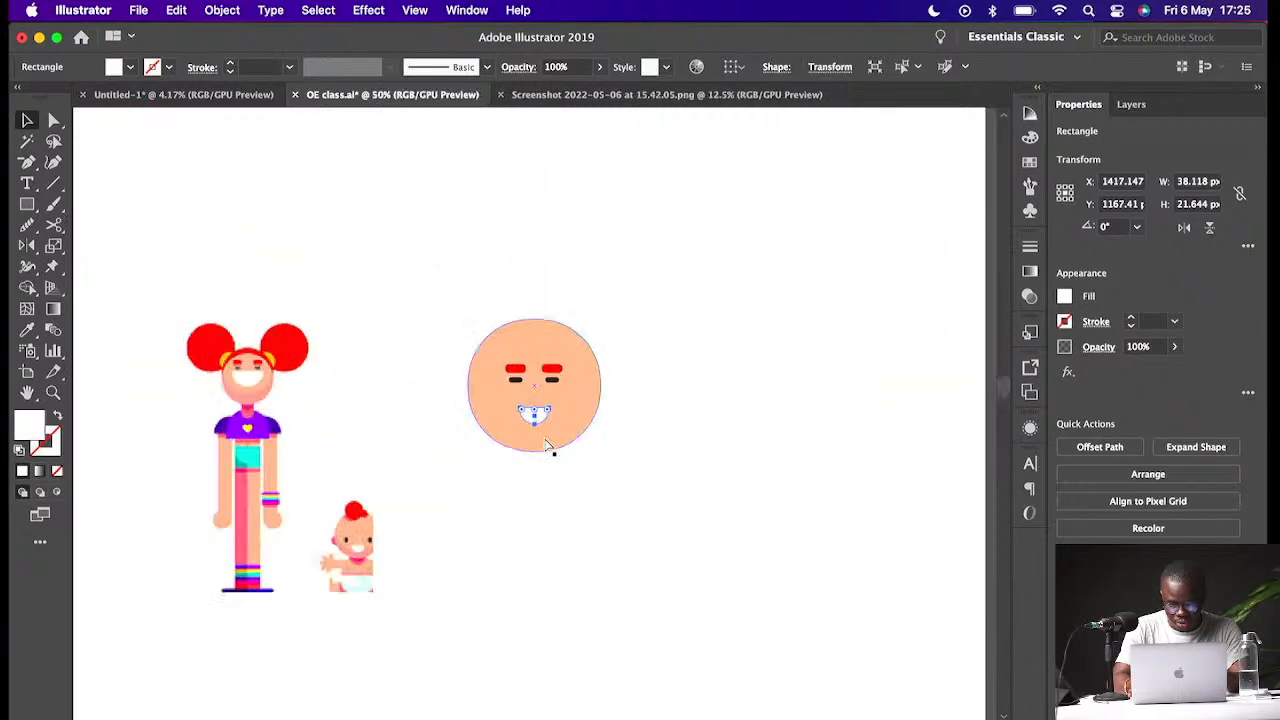
drag(534, 449, 555, 379)
key(super+z)
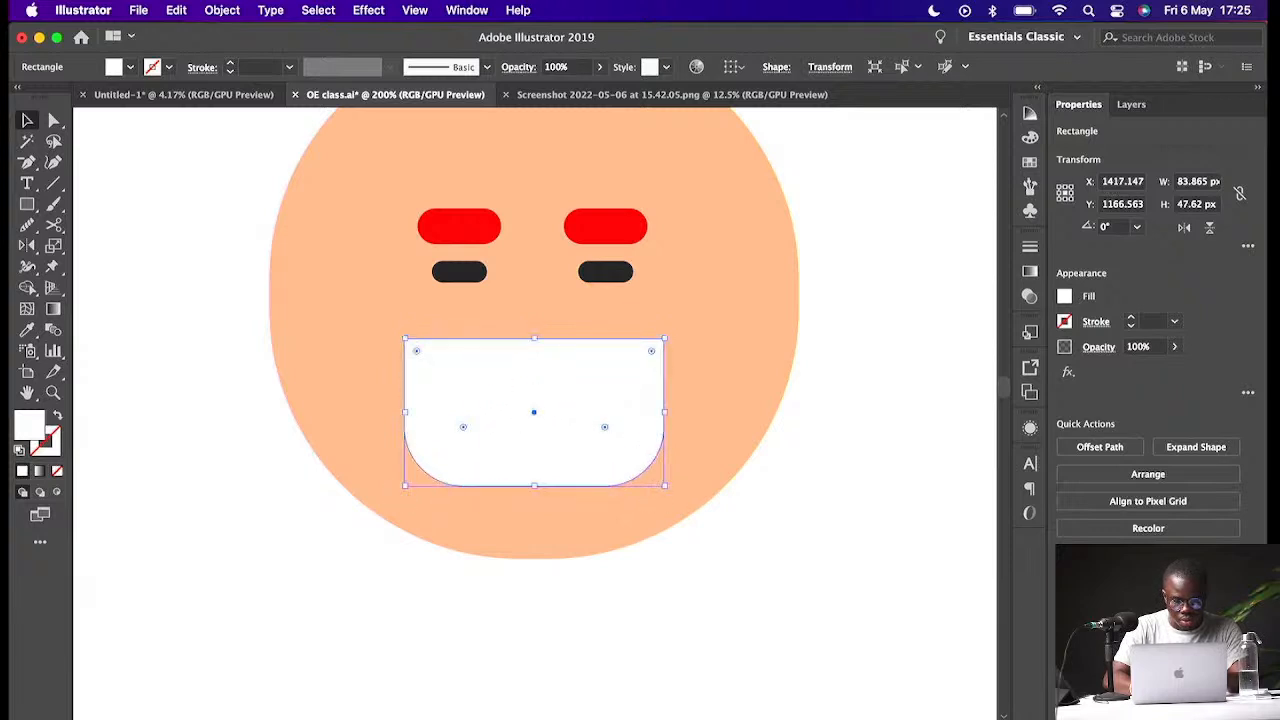
- Round the mouth rectangle's bottom corners fully into a half circle and move it up slightly
click(463, 428)
shift+click(605, 428)
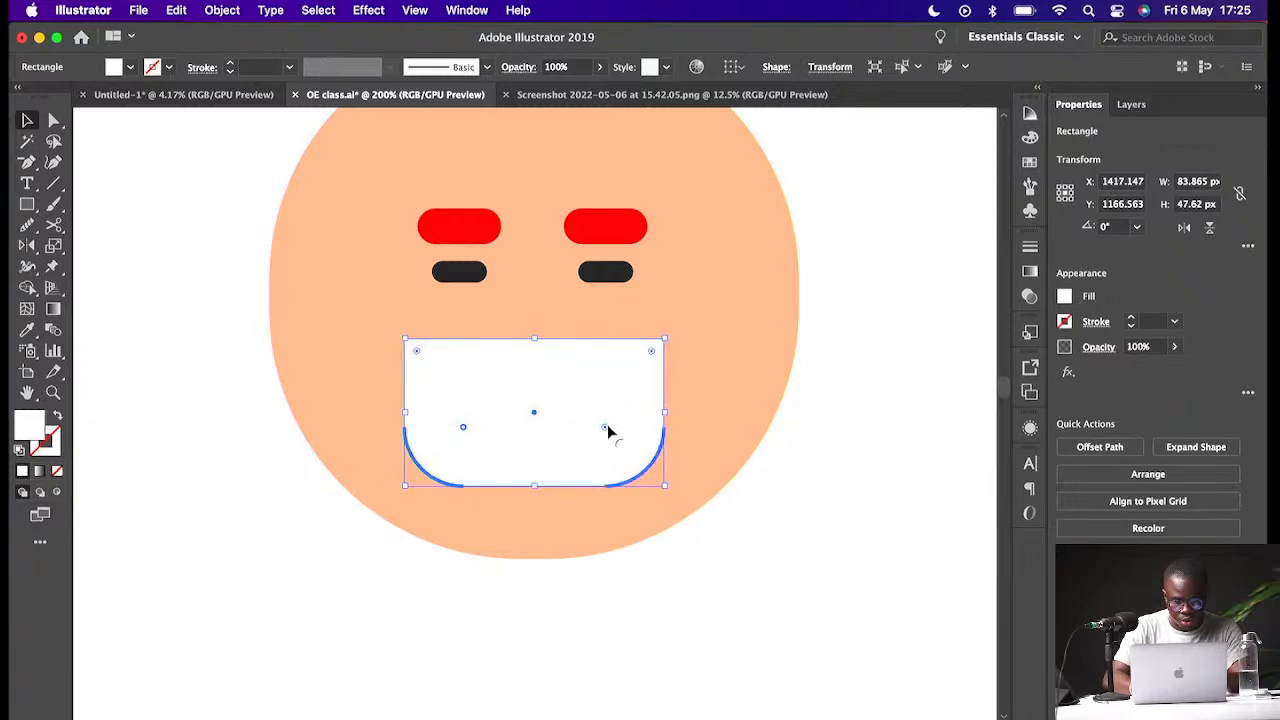
drag(605, 428, 465, 326)
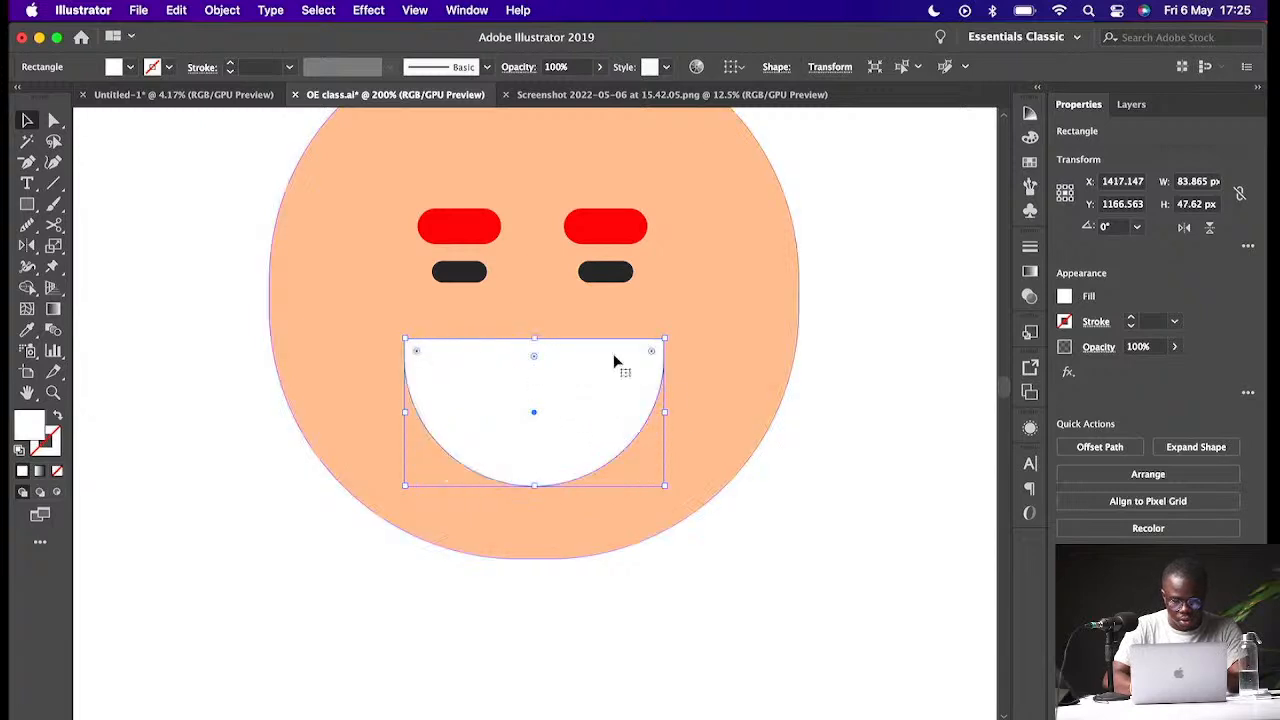
click(868, 378)
drag(580, 403, 580, 371)
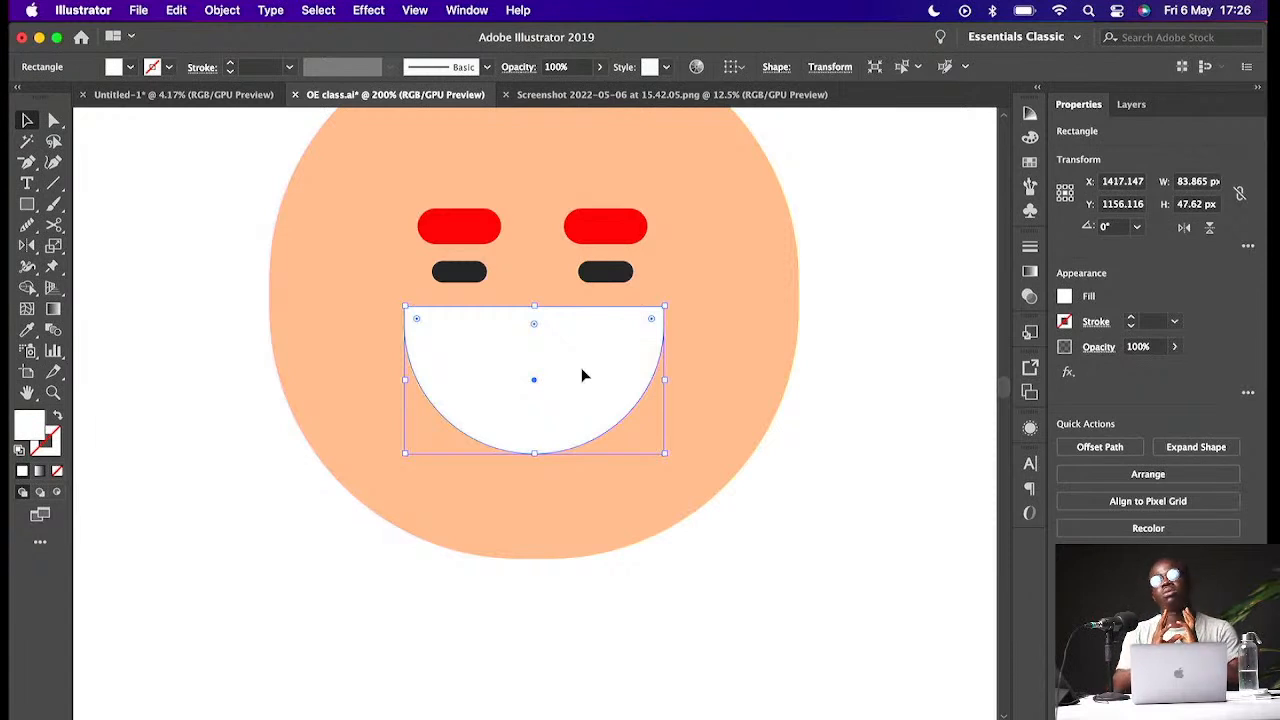
- Move the eyebrows, eyes and mouth together higher on the face
click(606, 272)
shift+click(462, 272)
shift+click(462, 232)
shift+click(603, 229)
shift+click(594, 349)
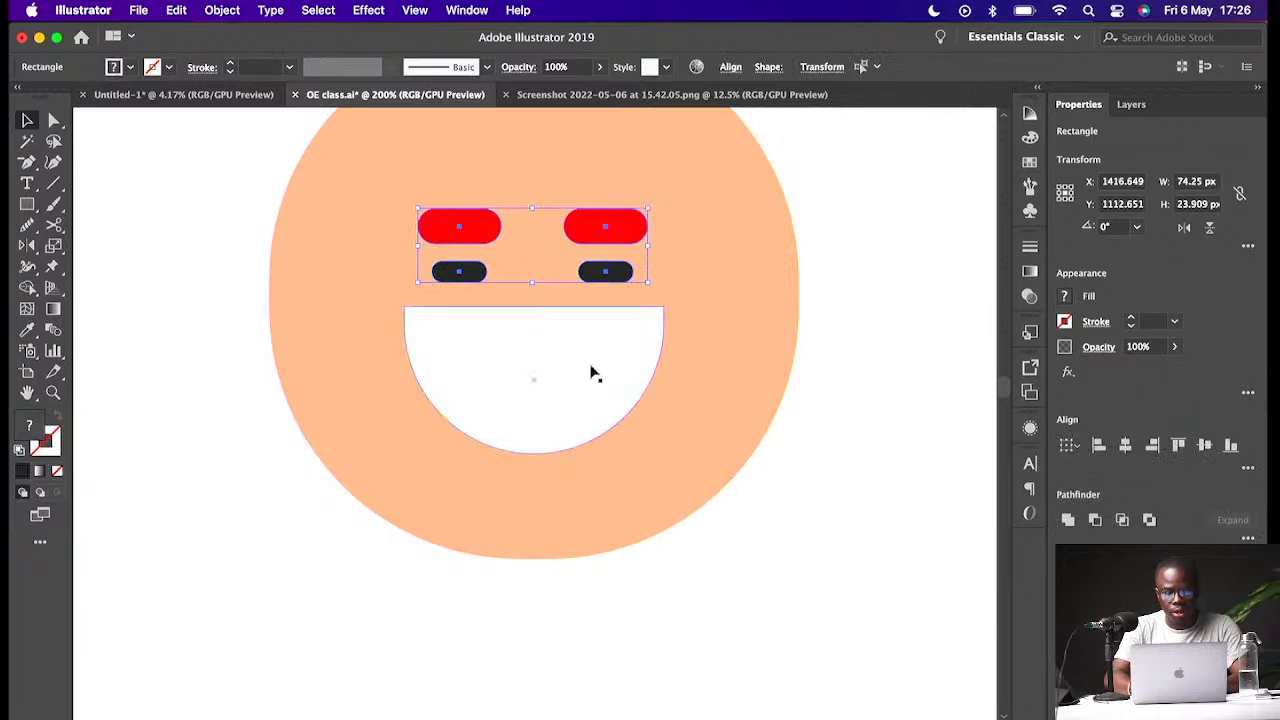
drag(589, 372, 591, 307)
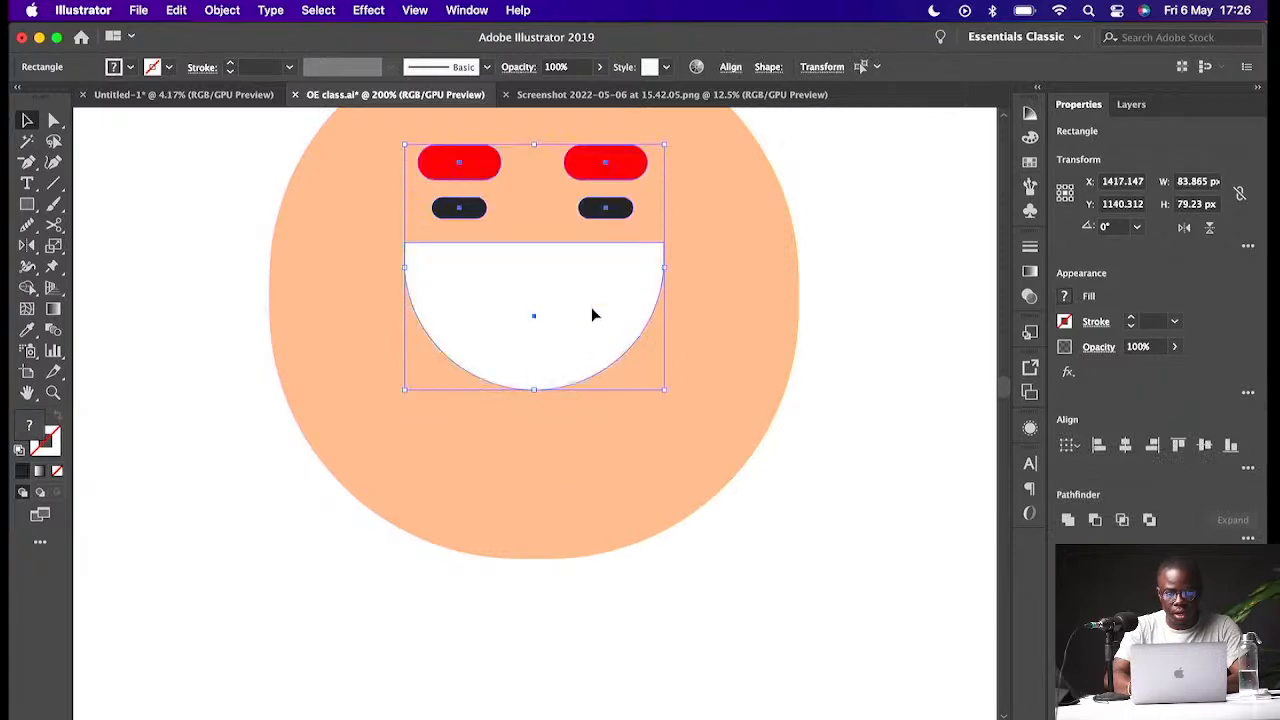
- Duplicate the face circle slightly lower and select both overlapping circles
key(super+minus)
click(756, 372)
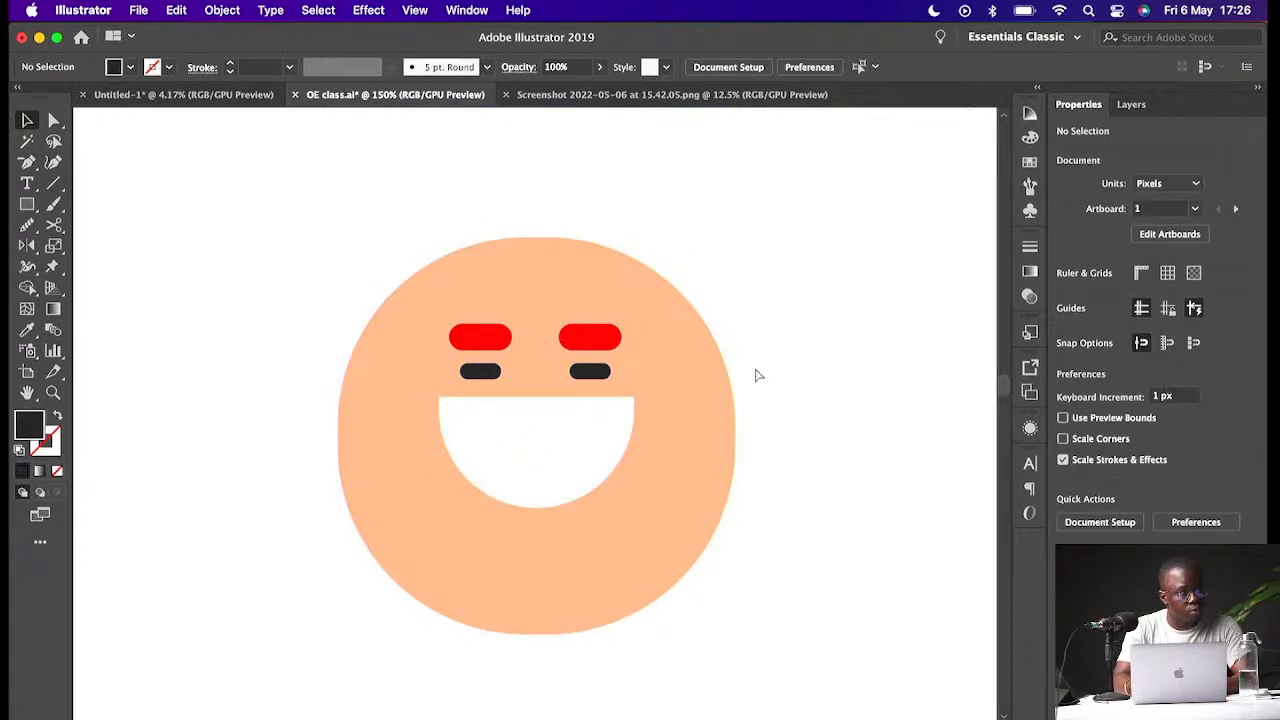
key(super+minus)
key(super+minus)
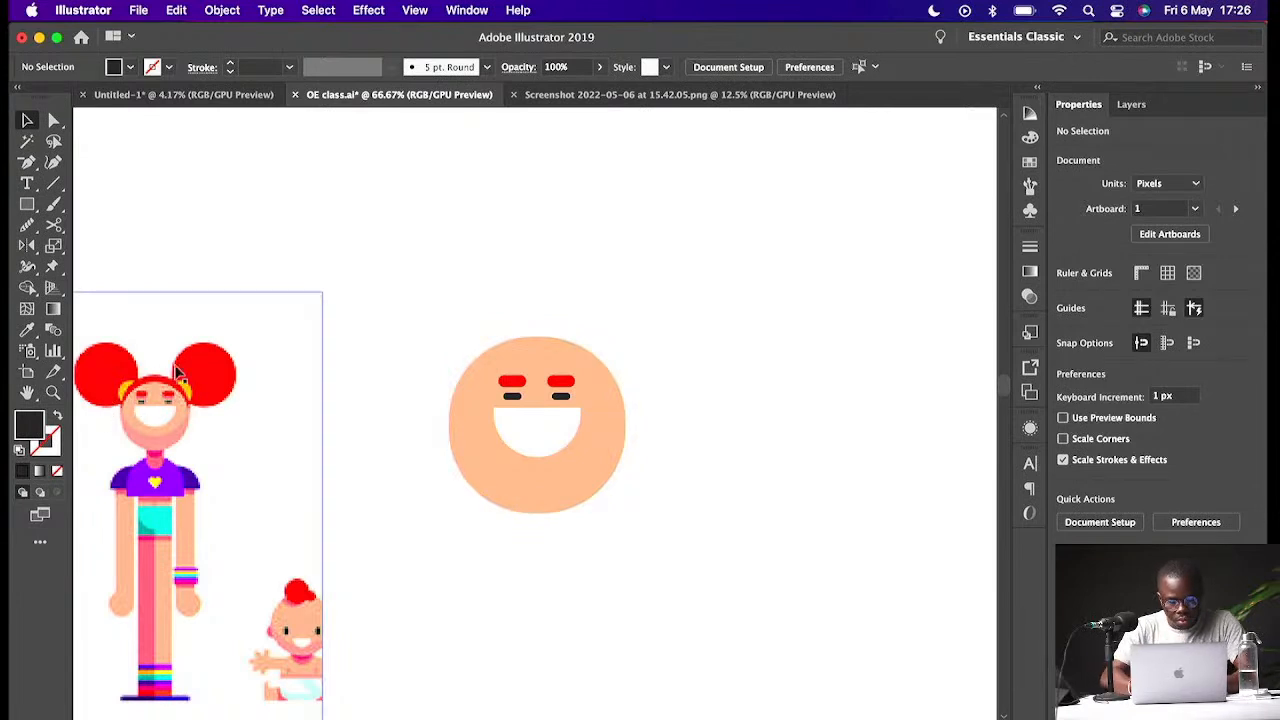
click(605, 372)
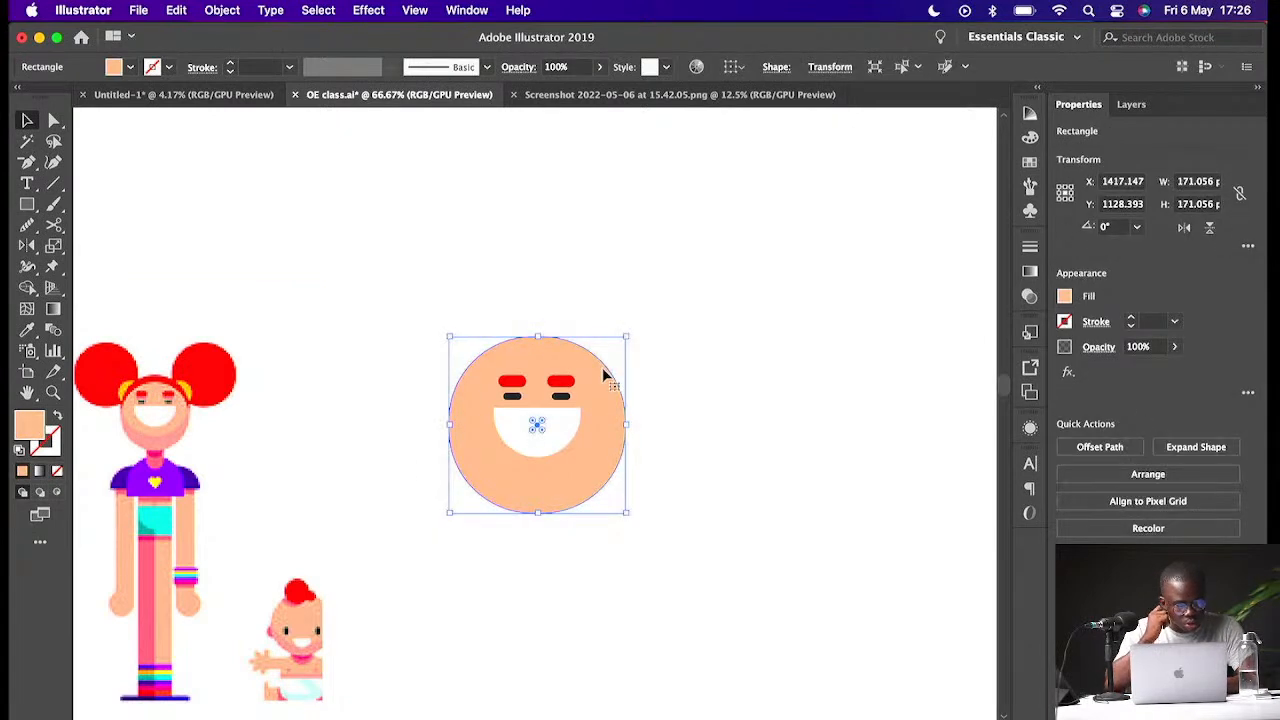
drag(604, 372, 606, 383)
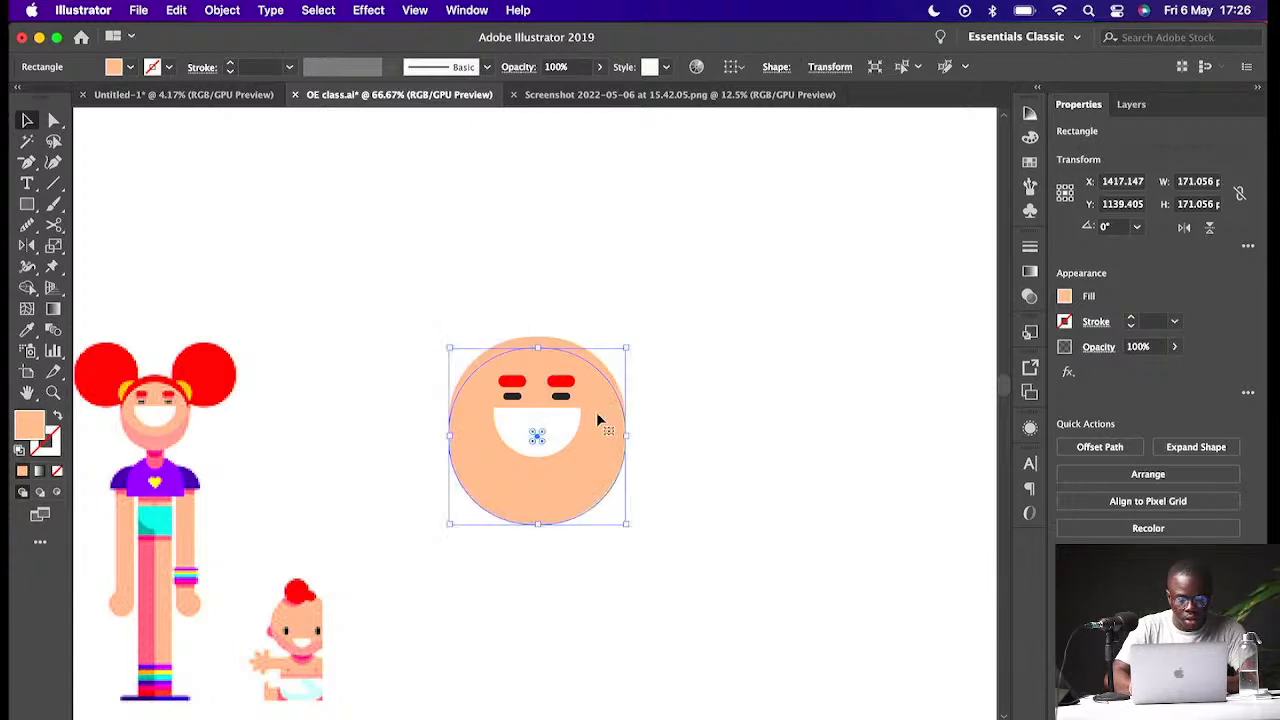
shift+click(555, 344)
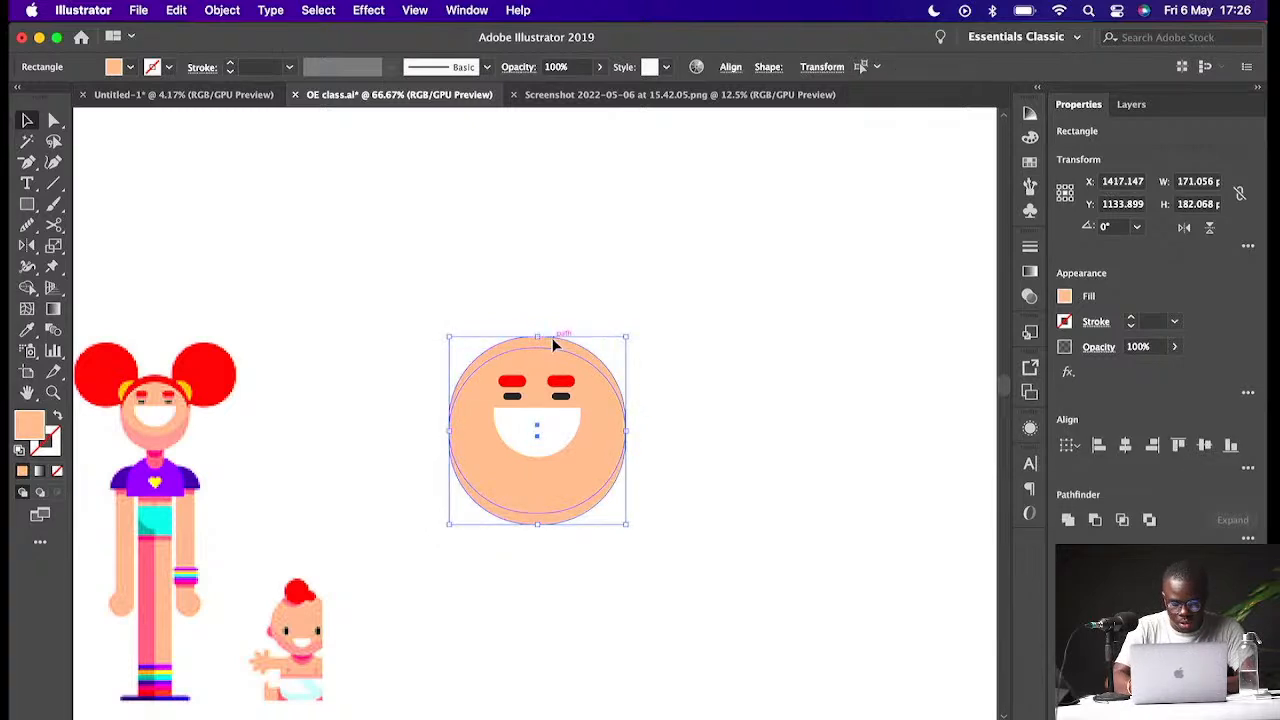
- Use the Shape Builder to split the overlapping circles into separate pieces
key(shift+m)
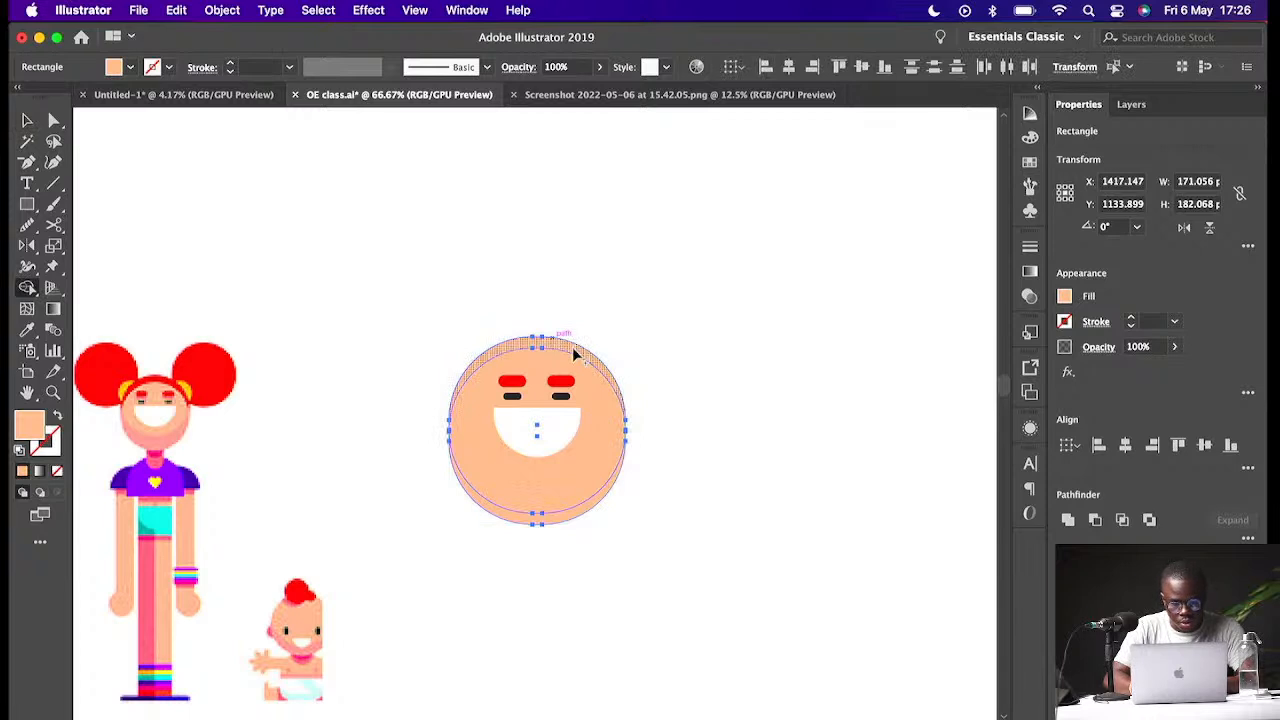
click(572, 347)
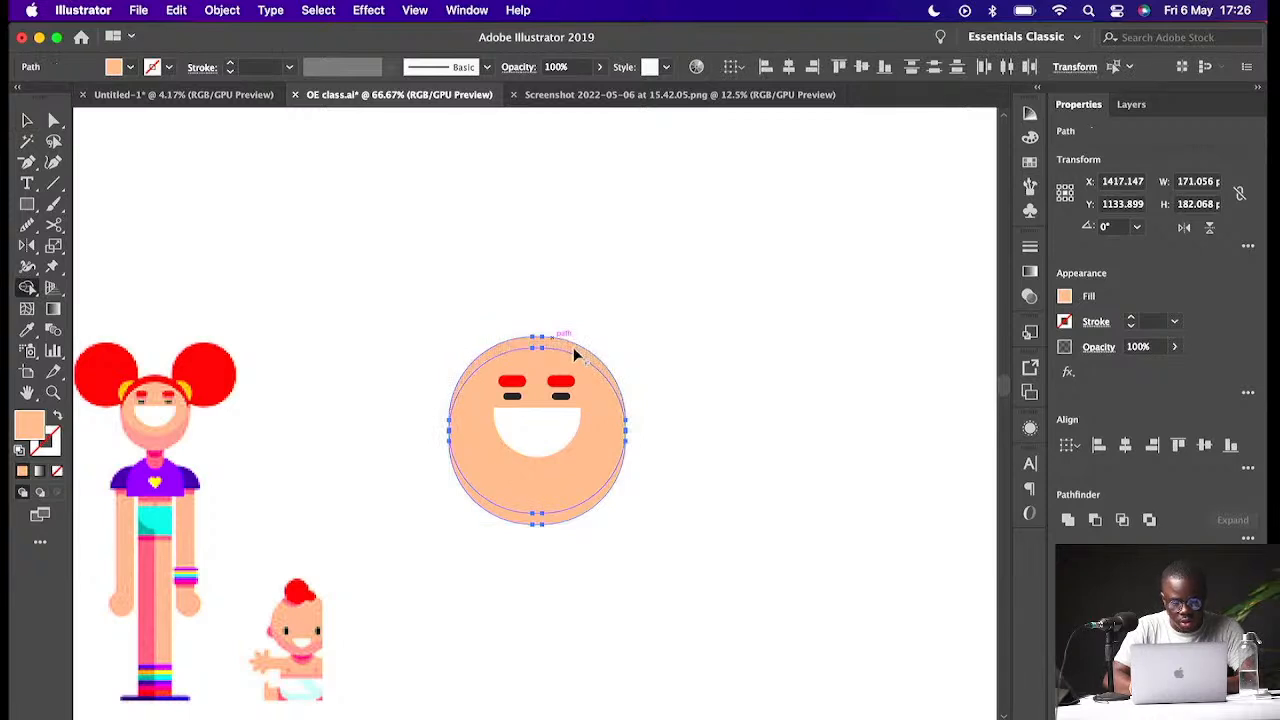
click(597, 395)
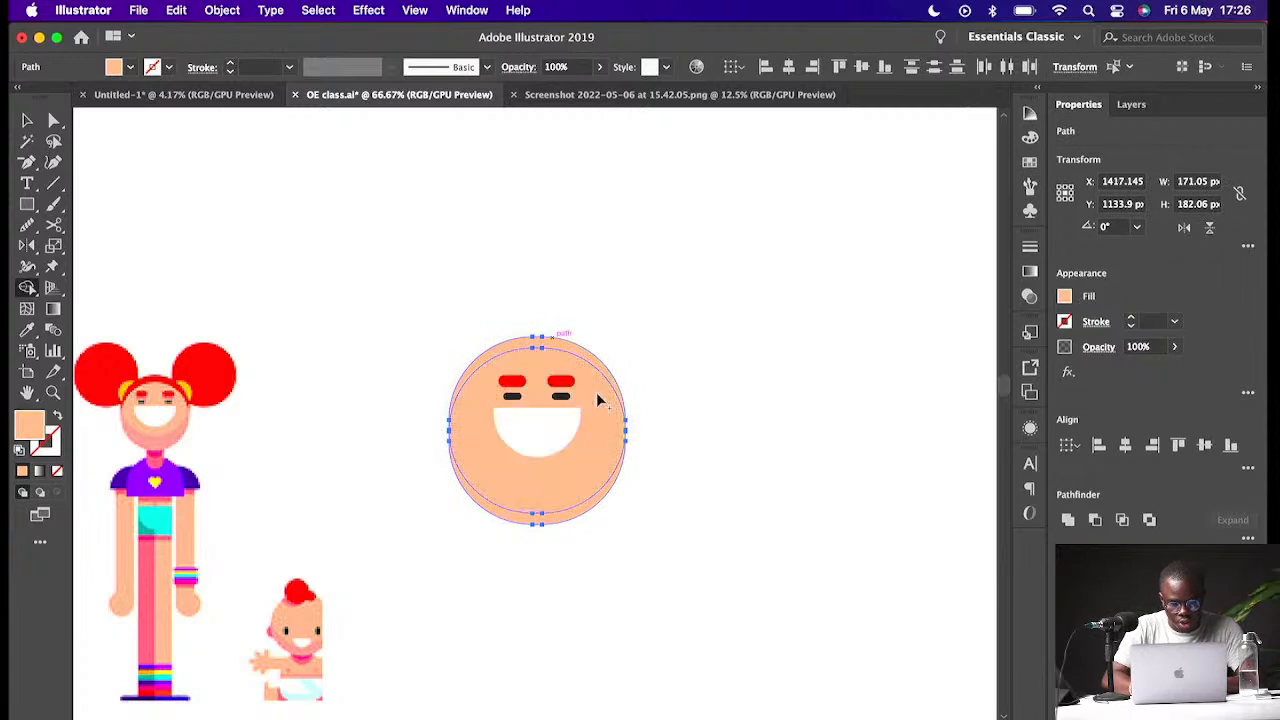
alt+click(576, 519)
key(v)
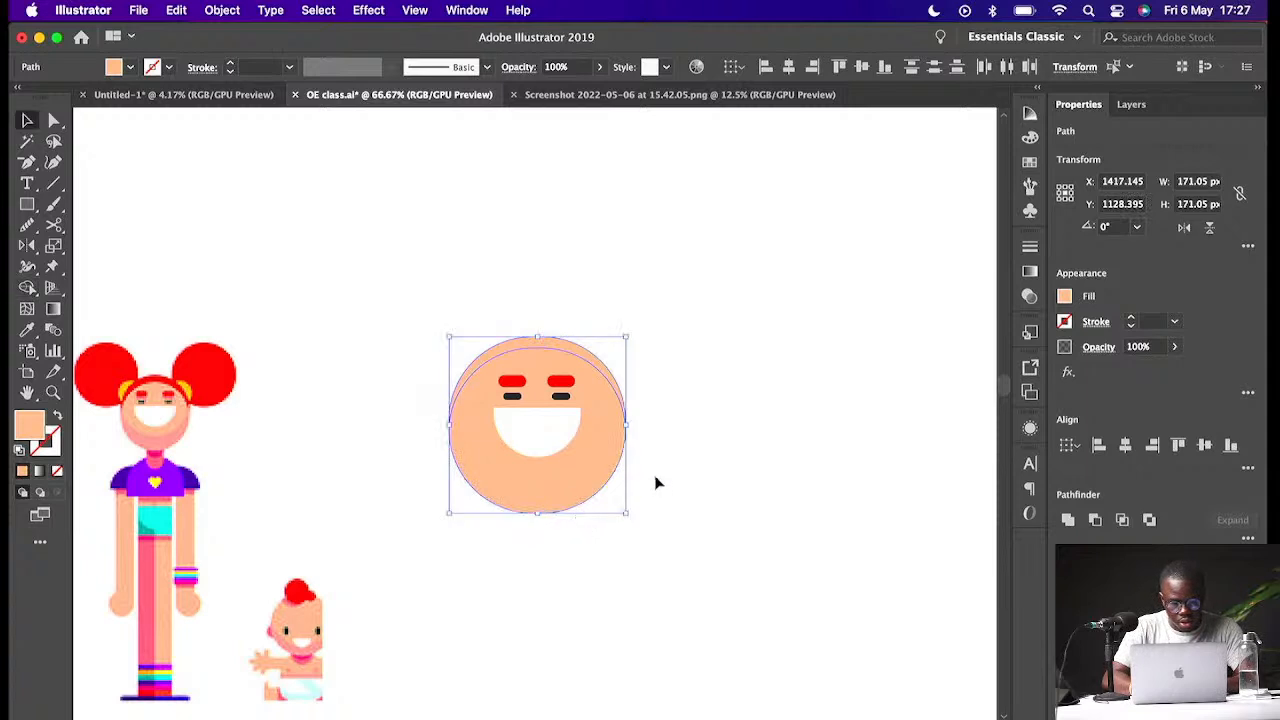
- Fill the top crescent of the head with the eyebrows' red to form the hairline
click(656, 483)
click(588, 362)
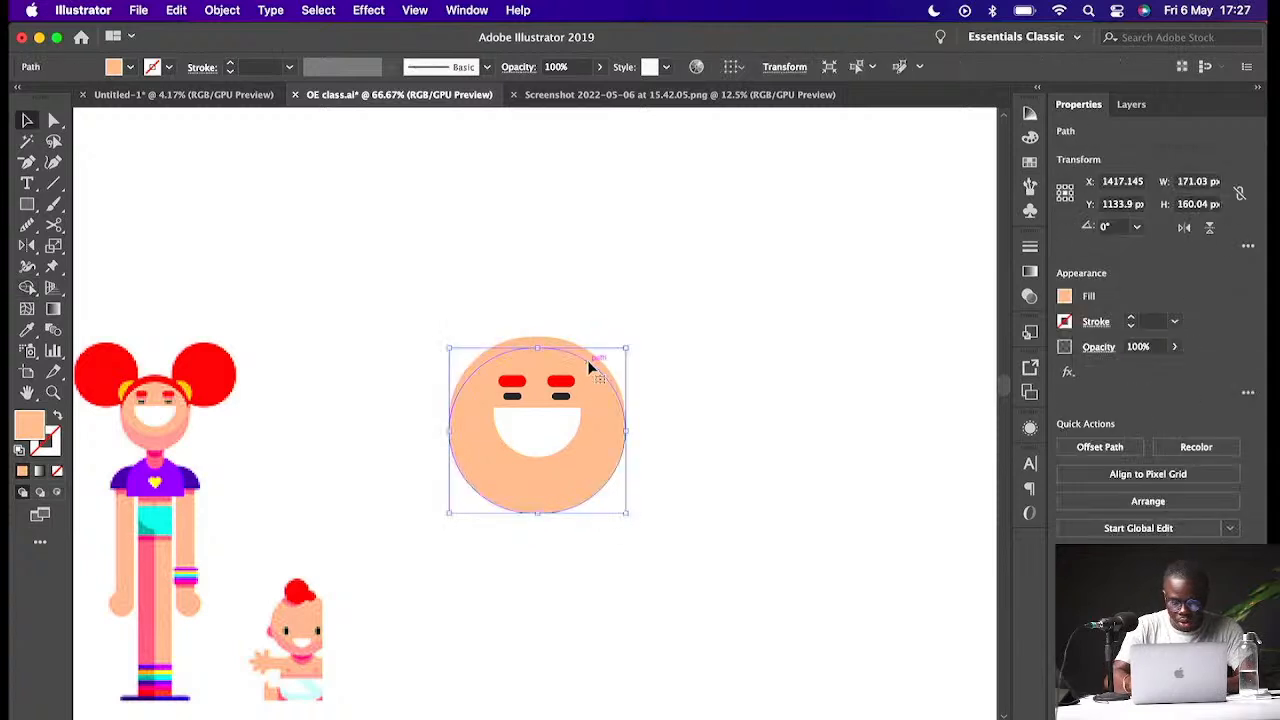
click(561, 343)
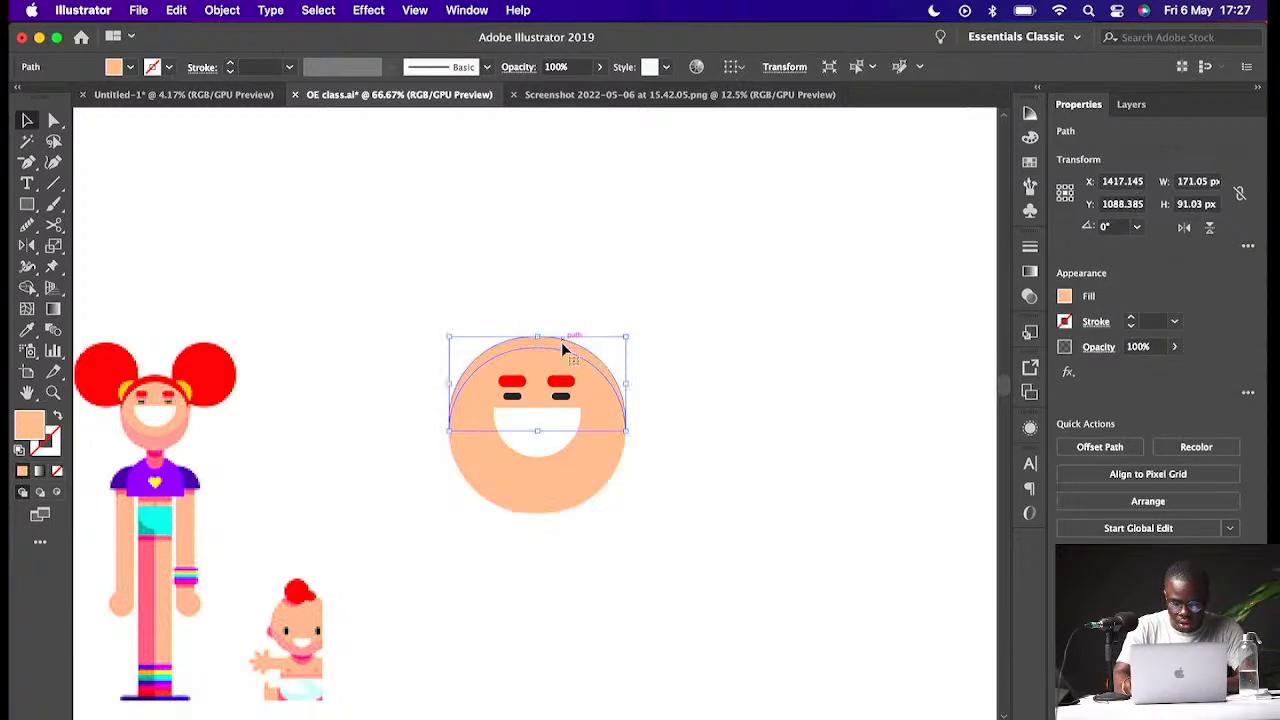
key(i)
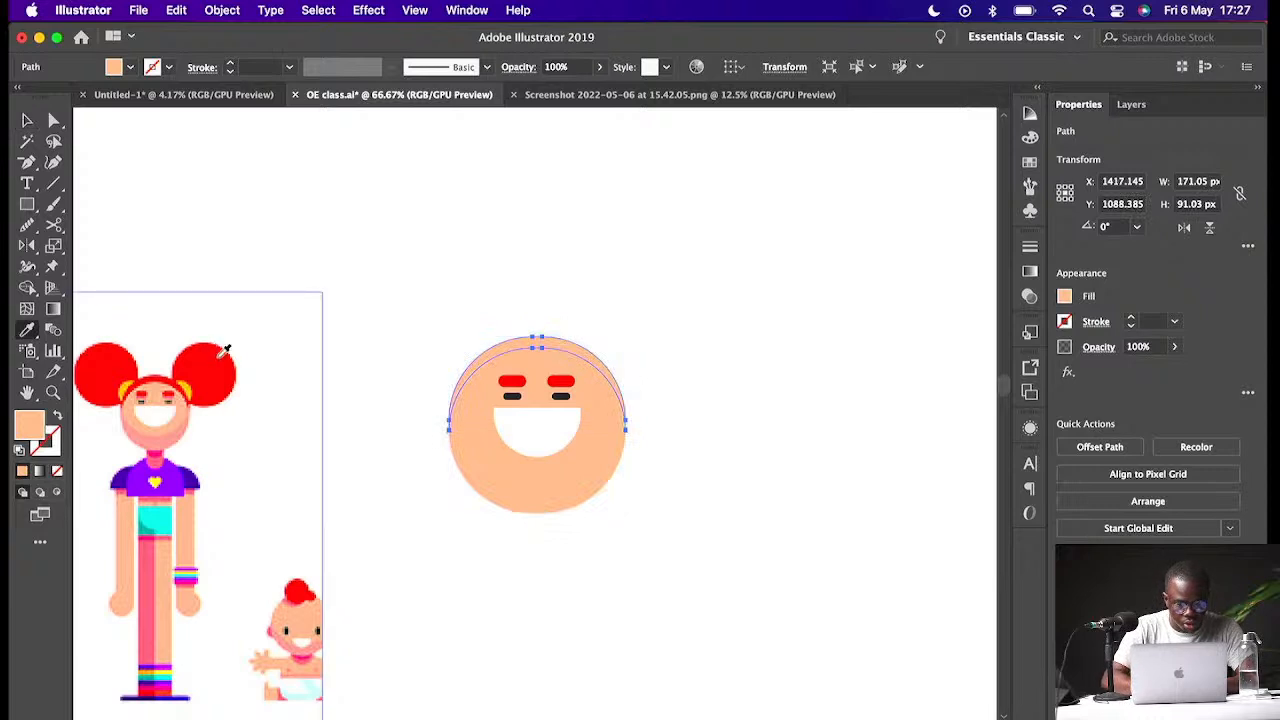
click(516, 383)
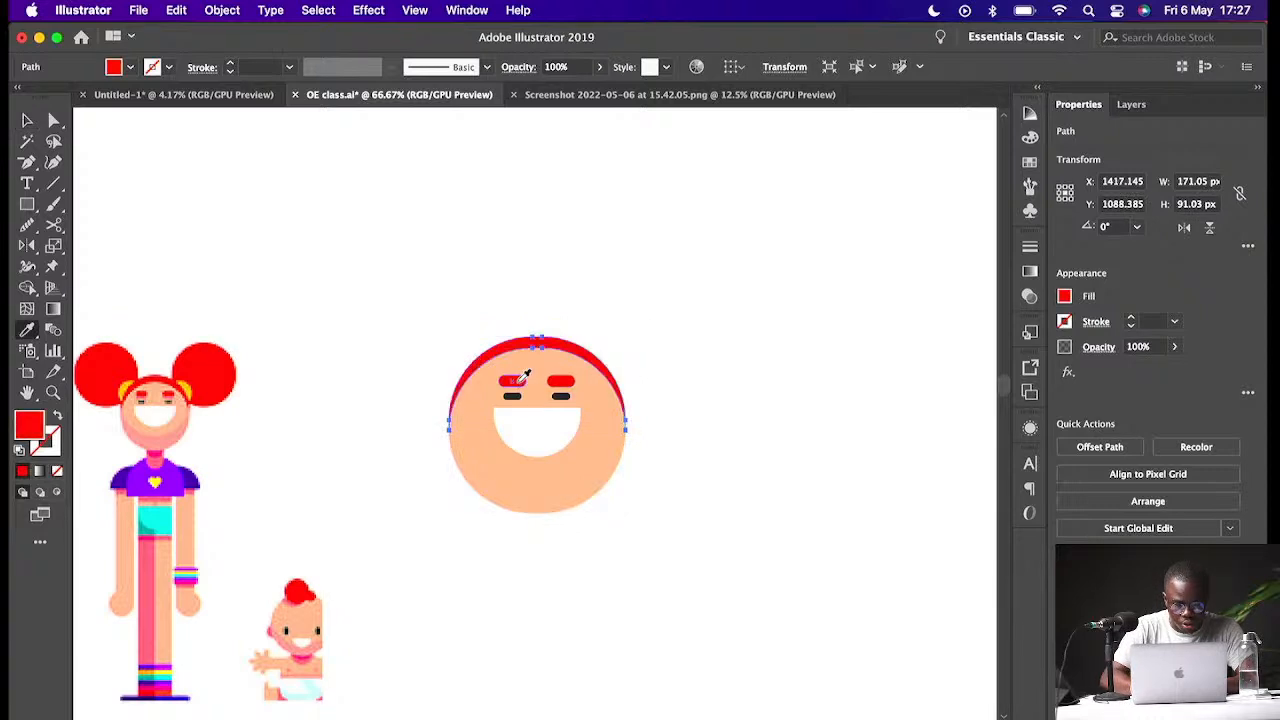
key(v)
click(652, 342)
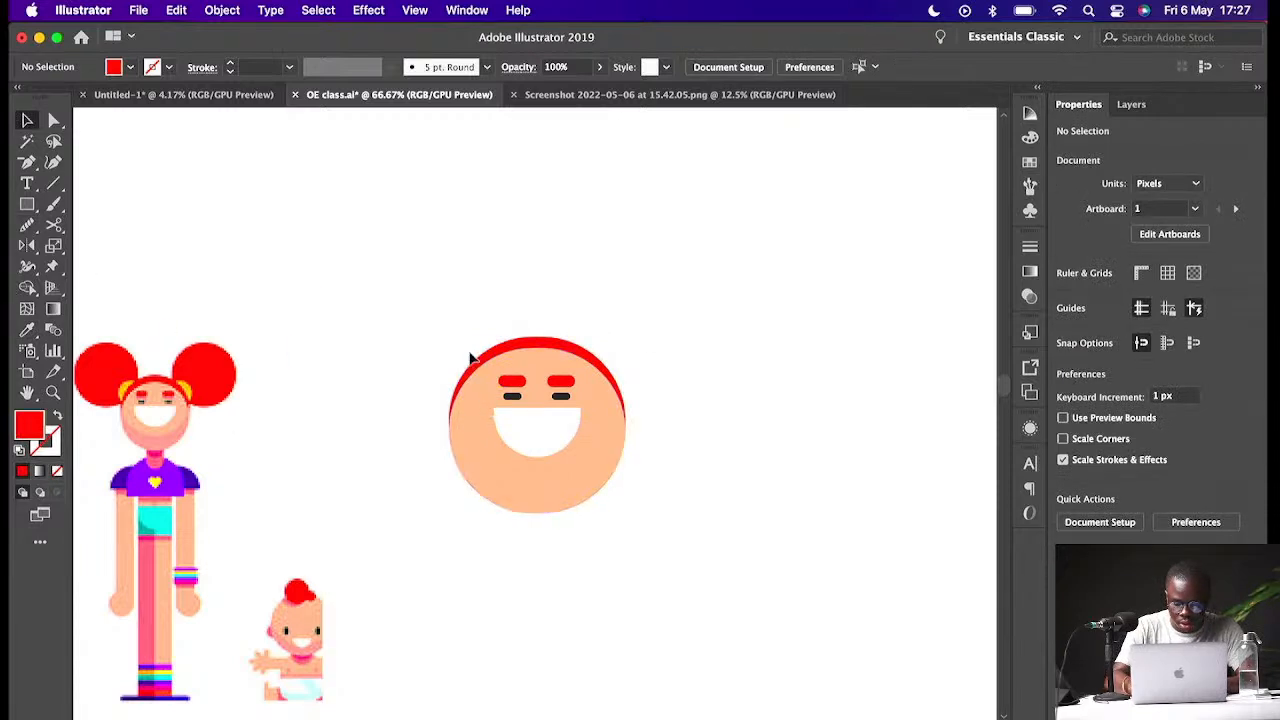
- Draw a red circle about 87 px across at the head's upper left as a hair bun
key(o)
key(l)
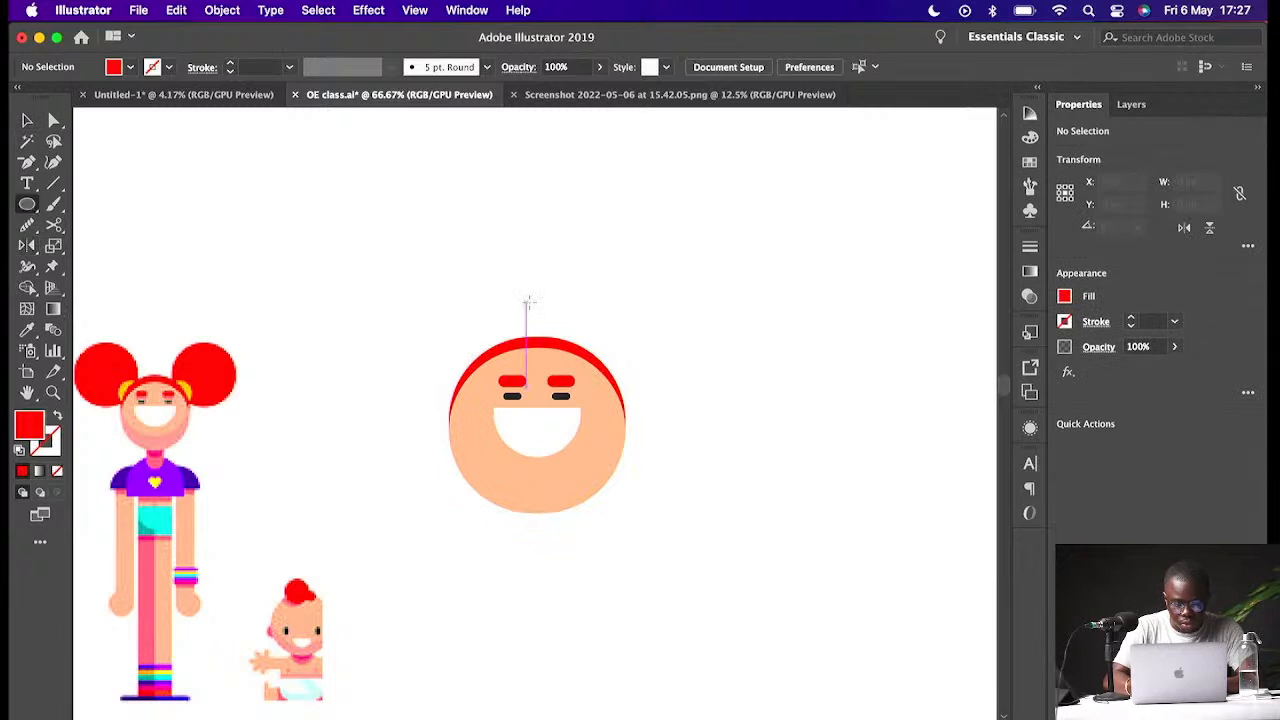
drag(424, 294, 513, 382)
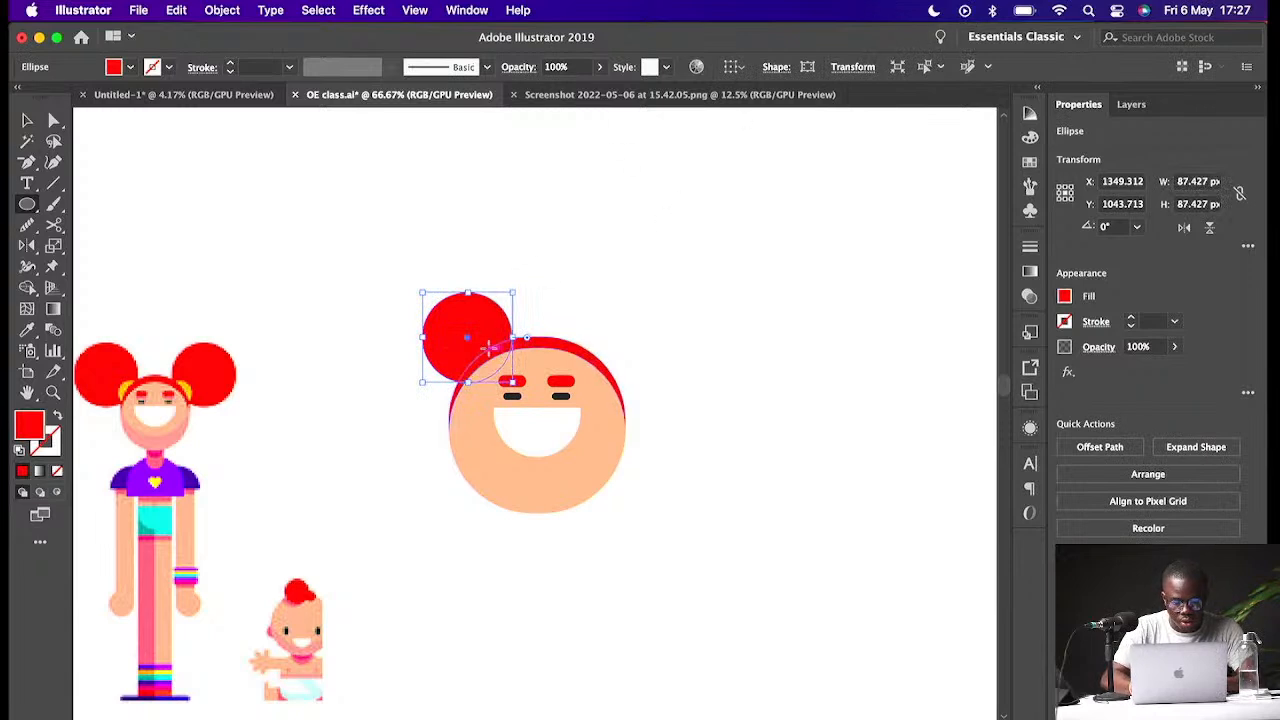
- Duplicate the hair bun to the head's upper right and undo back to a single bun
key(v)
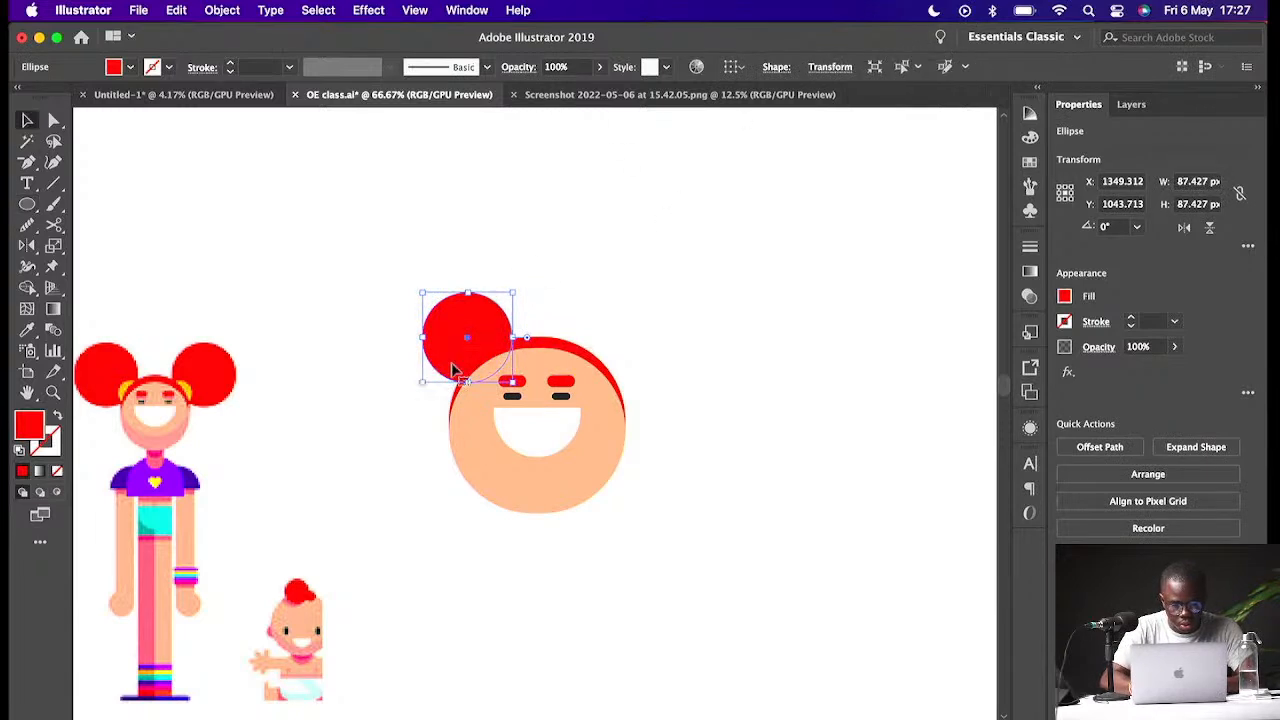
drag(468, 340, 608, 347)
shift+click(605, 340)
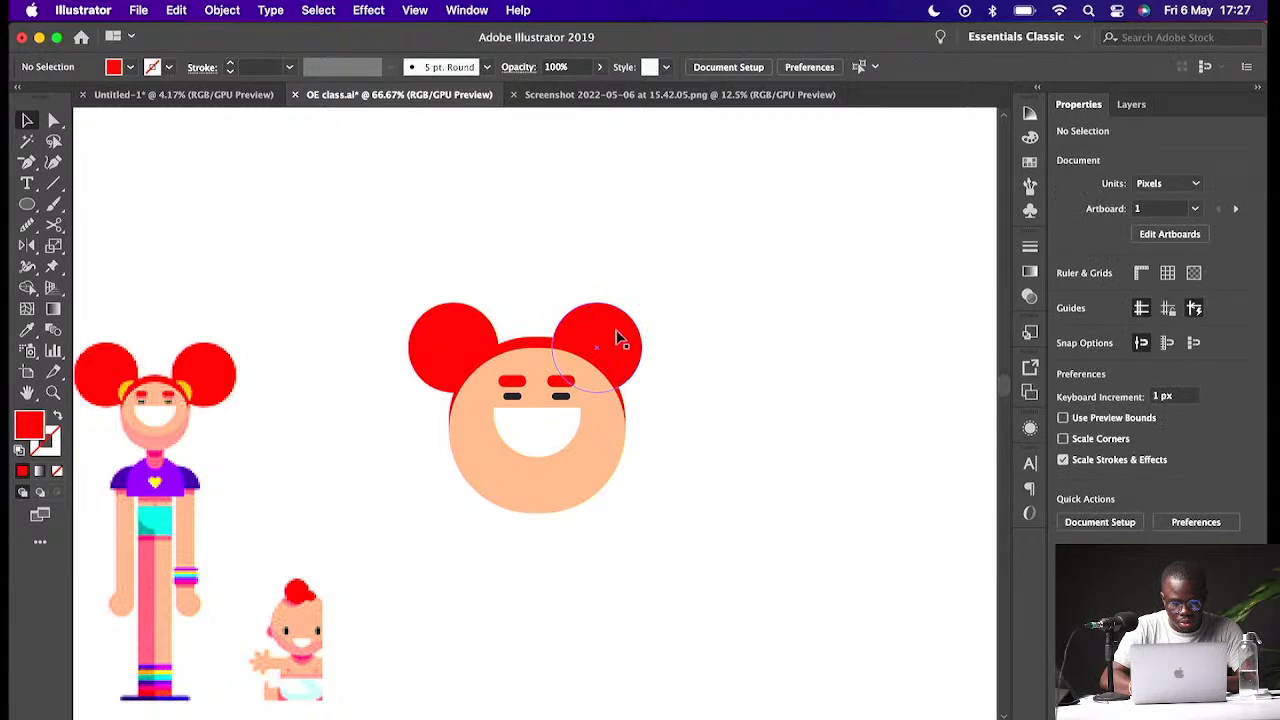
click(609, 343)
drag(608, 343, 626, 340)
click(723, 324)
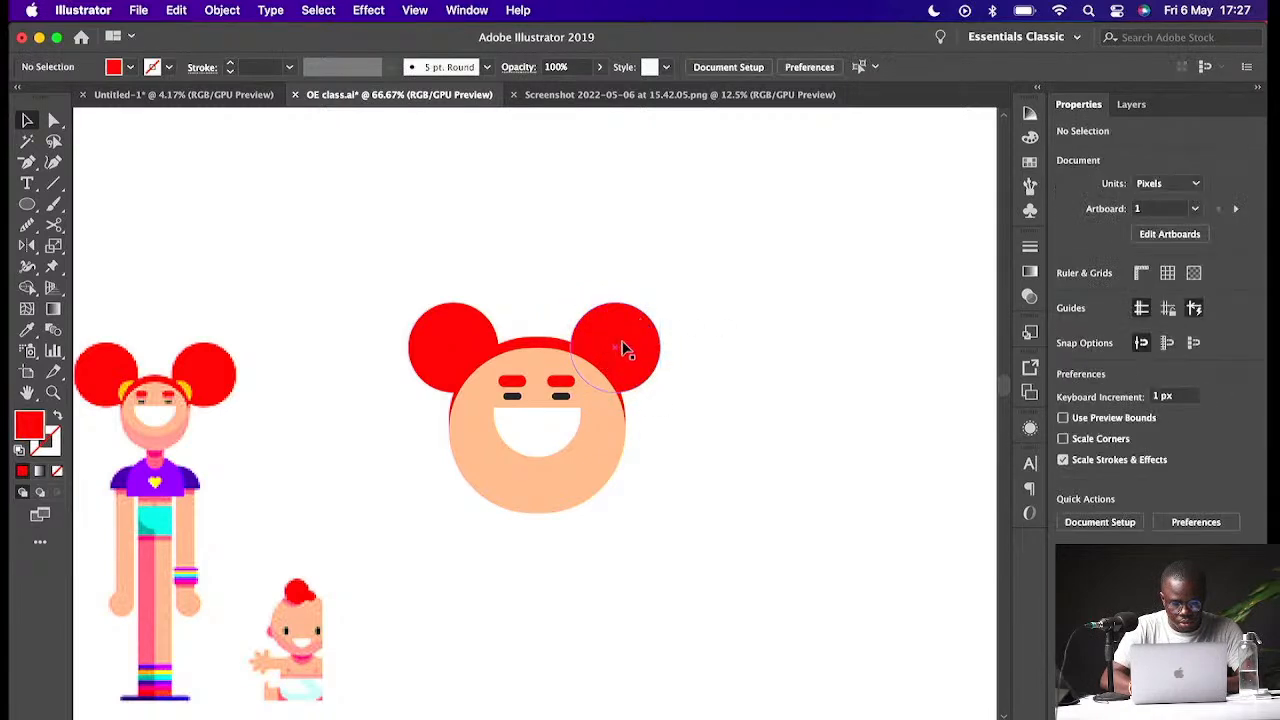
click(623, 348)
key(super+z)
key(super+z)
key(super+z)
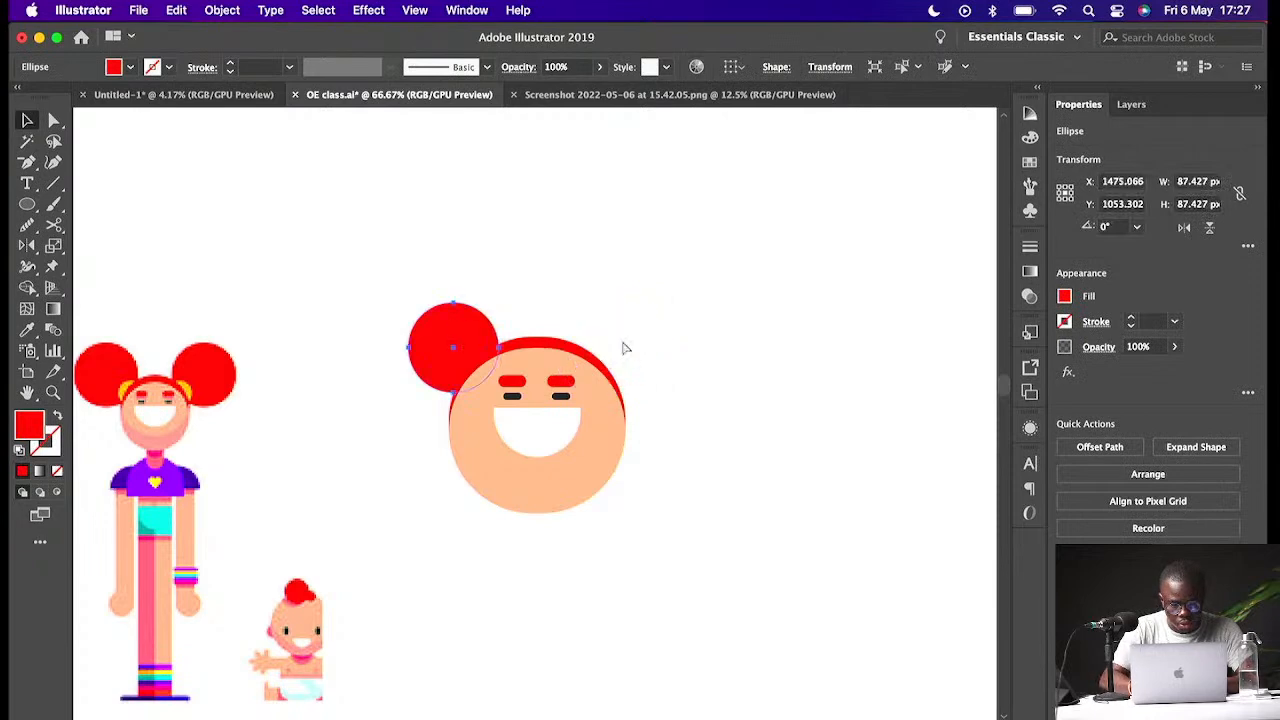
key(super+z)
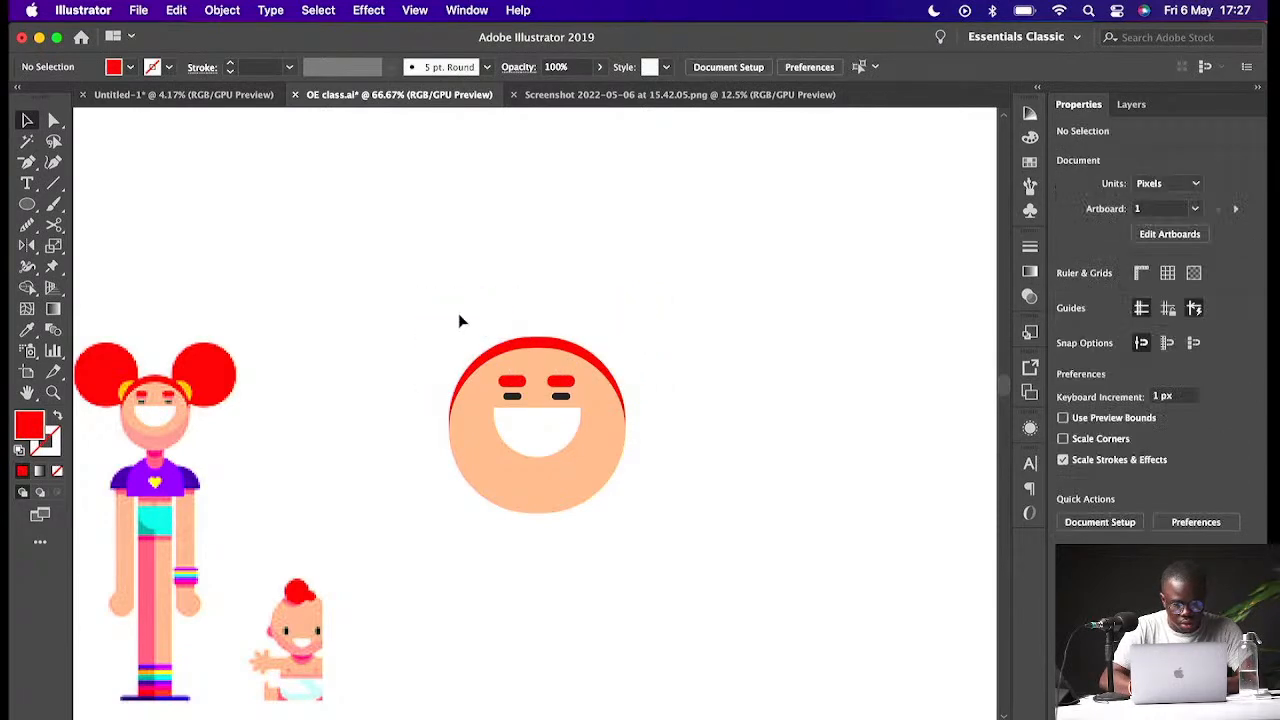
key(super+shift+z)
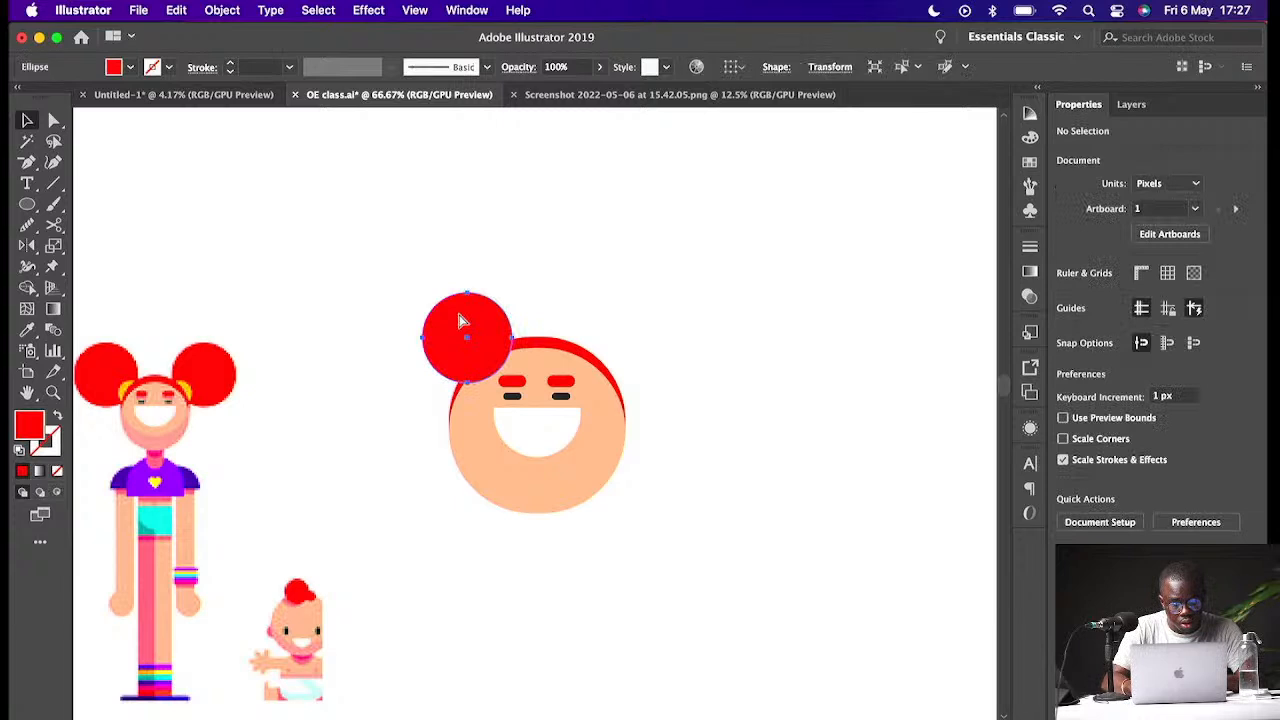
- Enlarge the hair bun to about 114 px across and send it behind the head
drag(515, 290, 528, 279)
drag(474, 360, 470, 360)
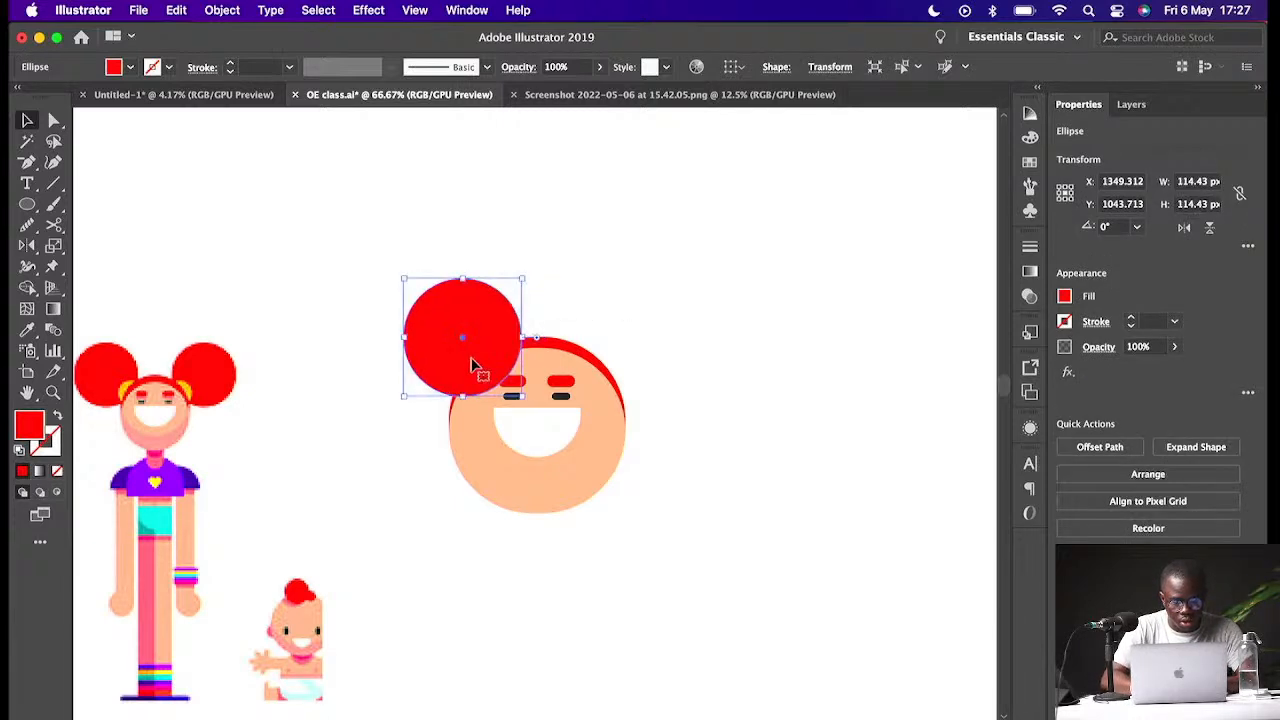
key(super+shift+bracketleft)
click(657, 306)
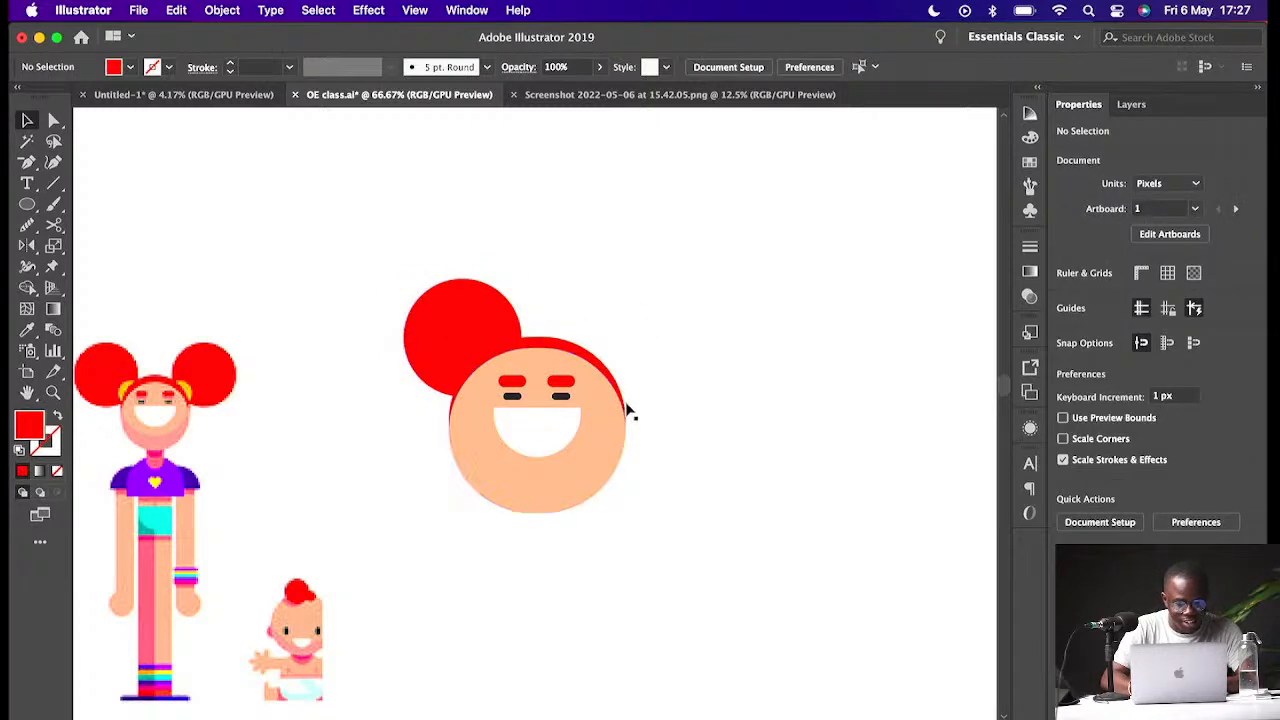
- Duplicate the enlarged bun to the head's upper right as a second bun
click(484, 318)
double_click(484, 318)
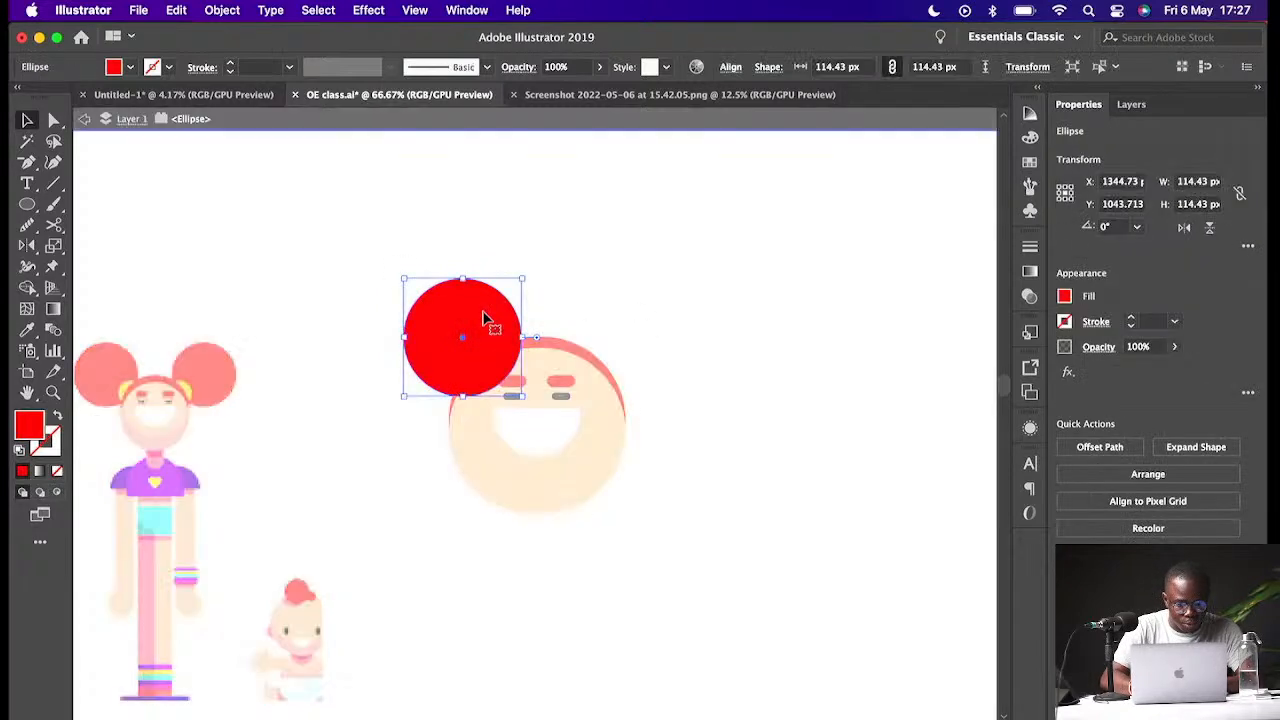
click(640, 303)
key(Escape)
drag(443, 324, 645, 325)
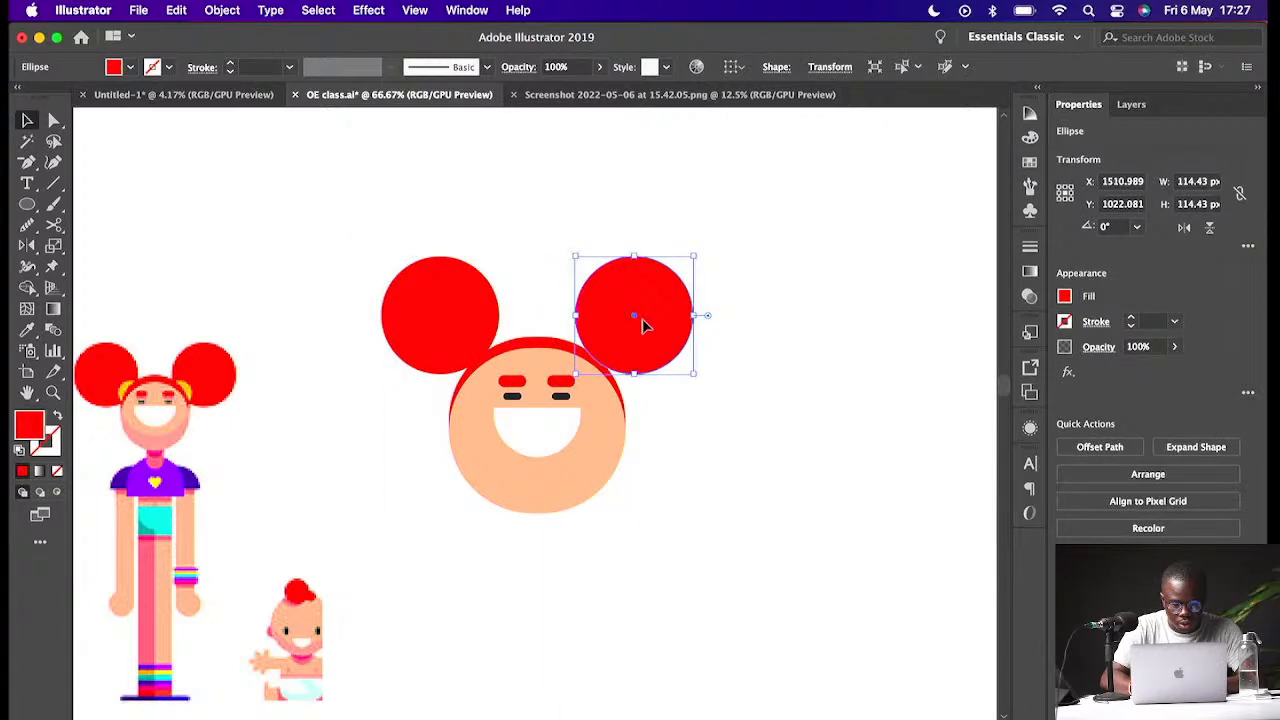
- Group the eyes and eyebrows together
shift+click(446, 319)
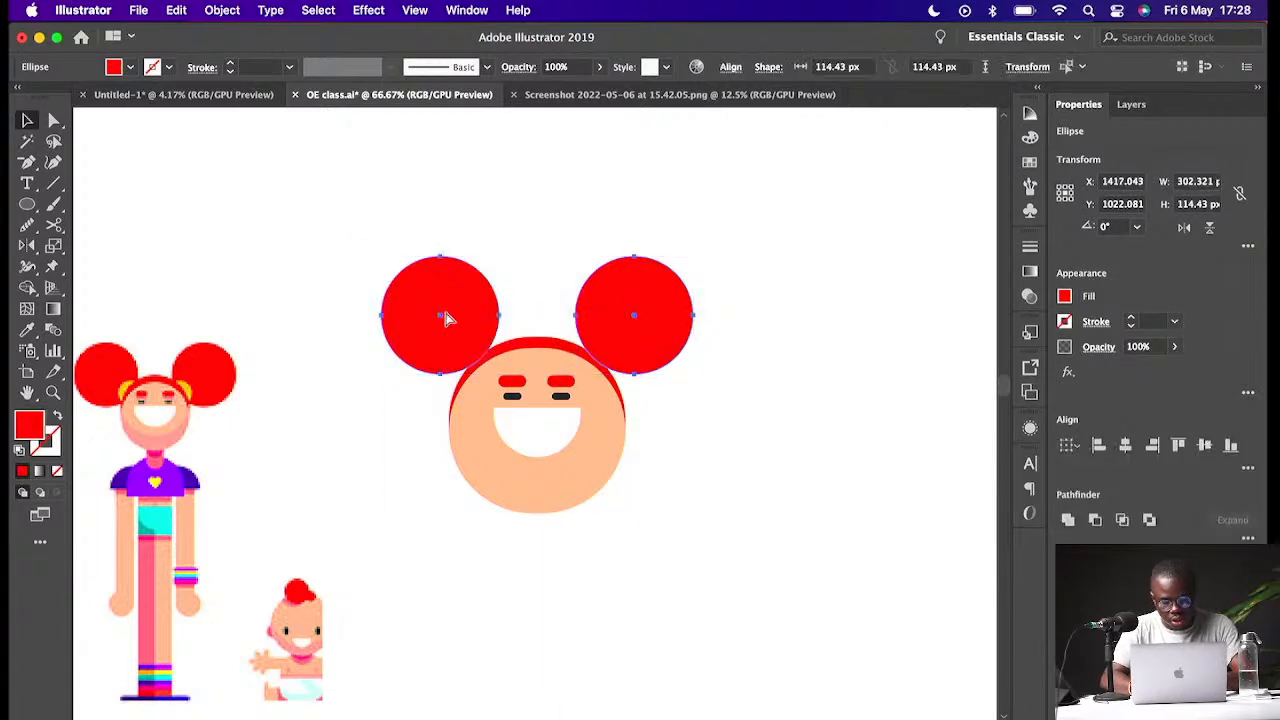
click(561, 382)
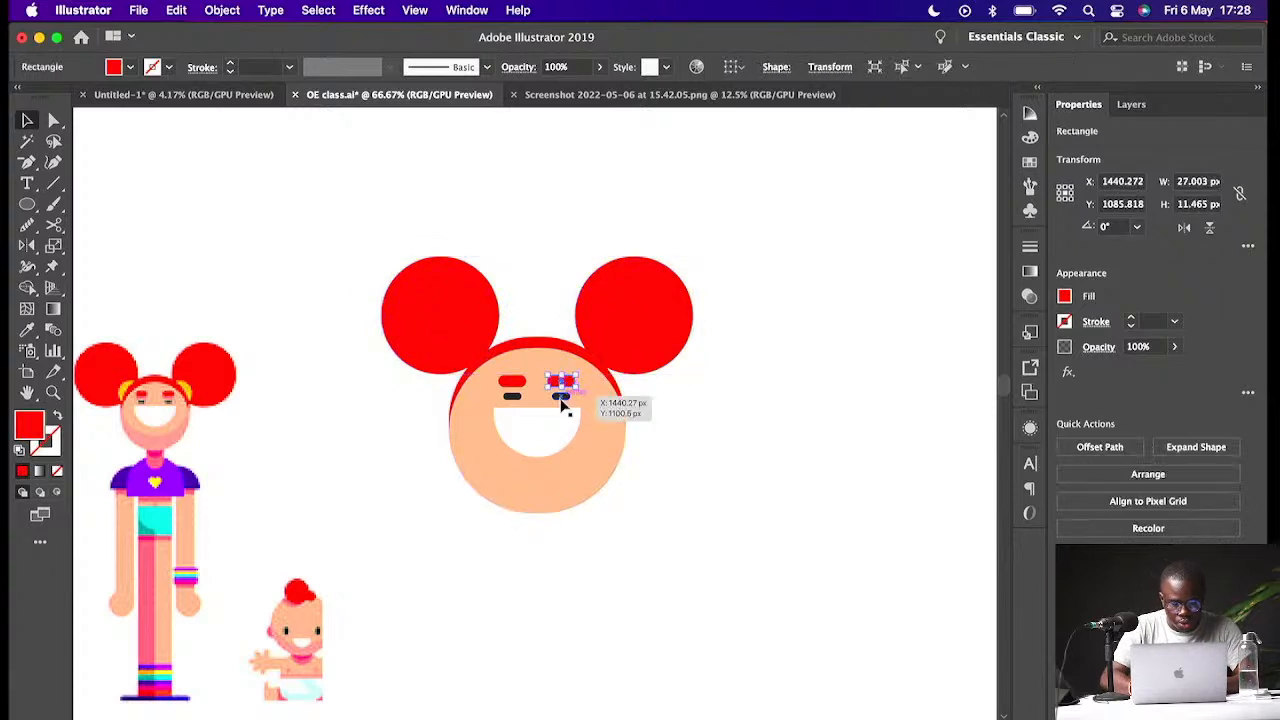
shift+click(513, 397)
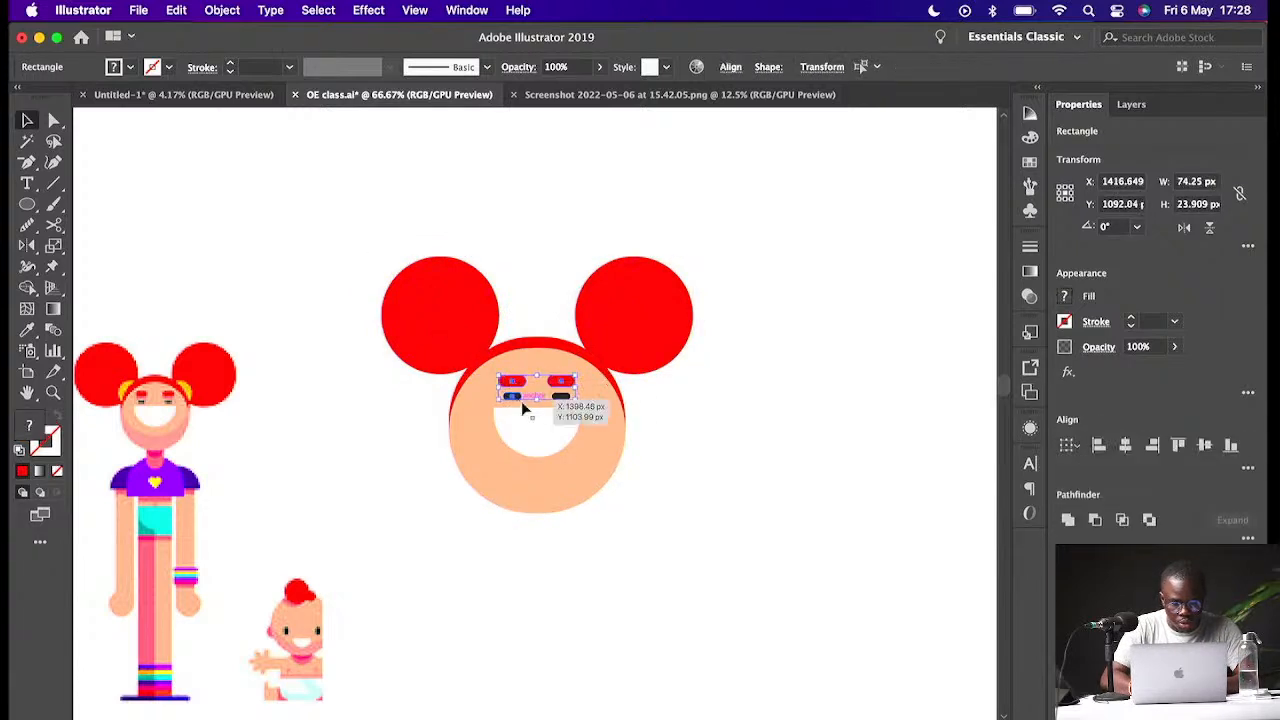
shift+click(560, 404)
key(super+g)
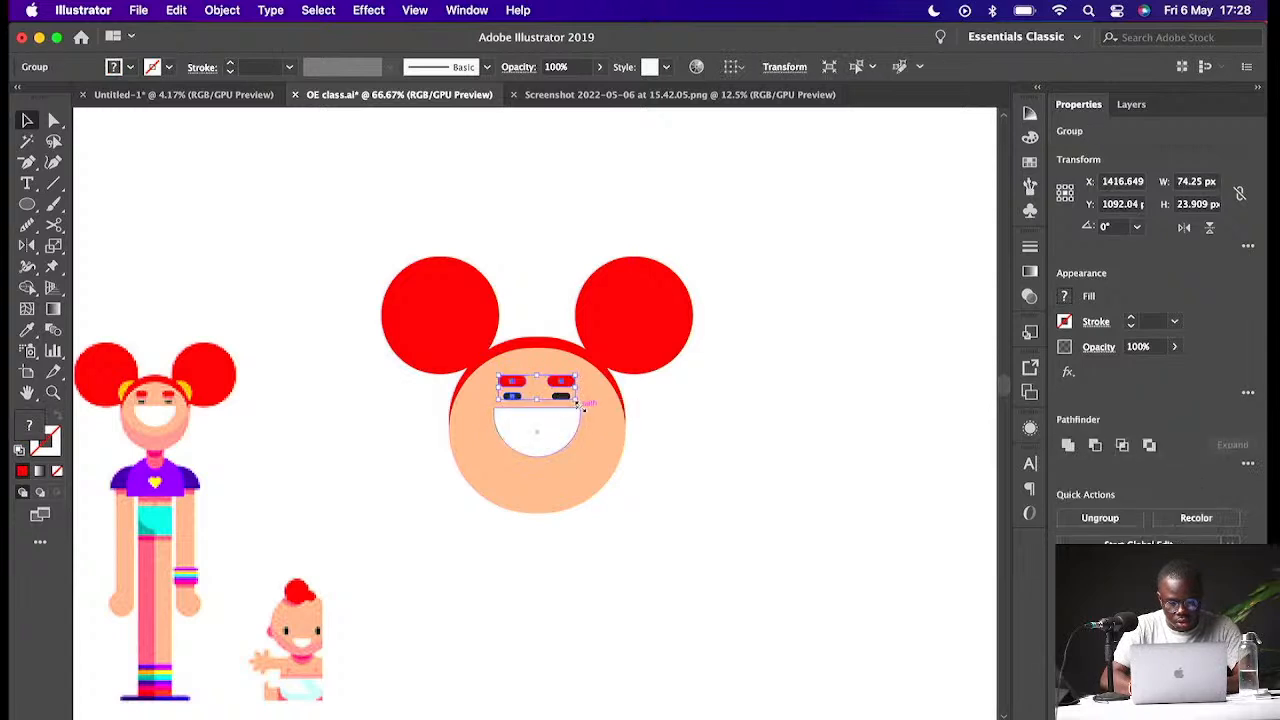
- Try to horizontally centre the face parts and buns, undoing the alignment each time
click(568, 427)
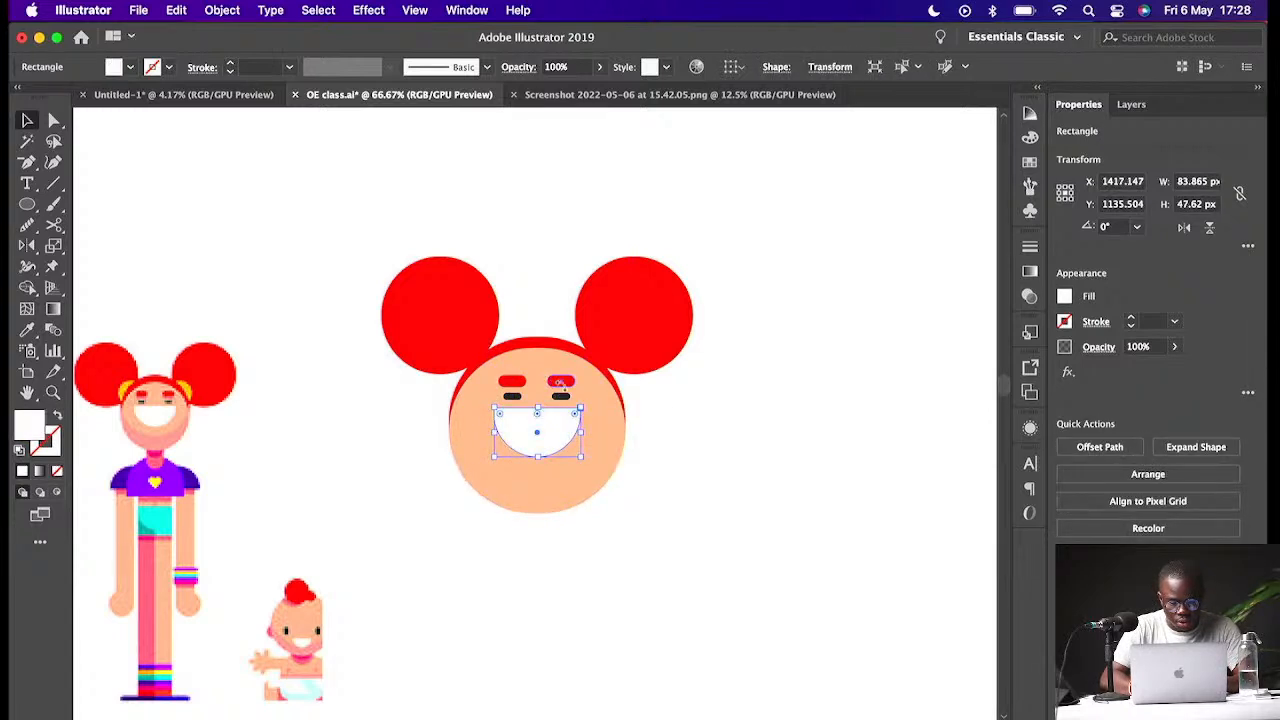
shift+click(562, 383)
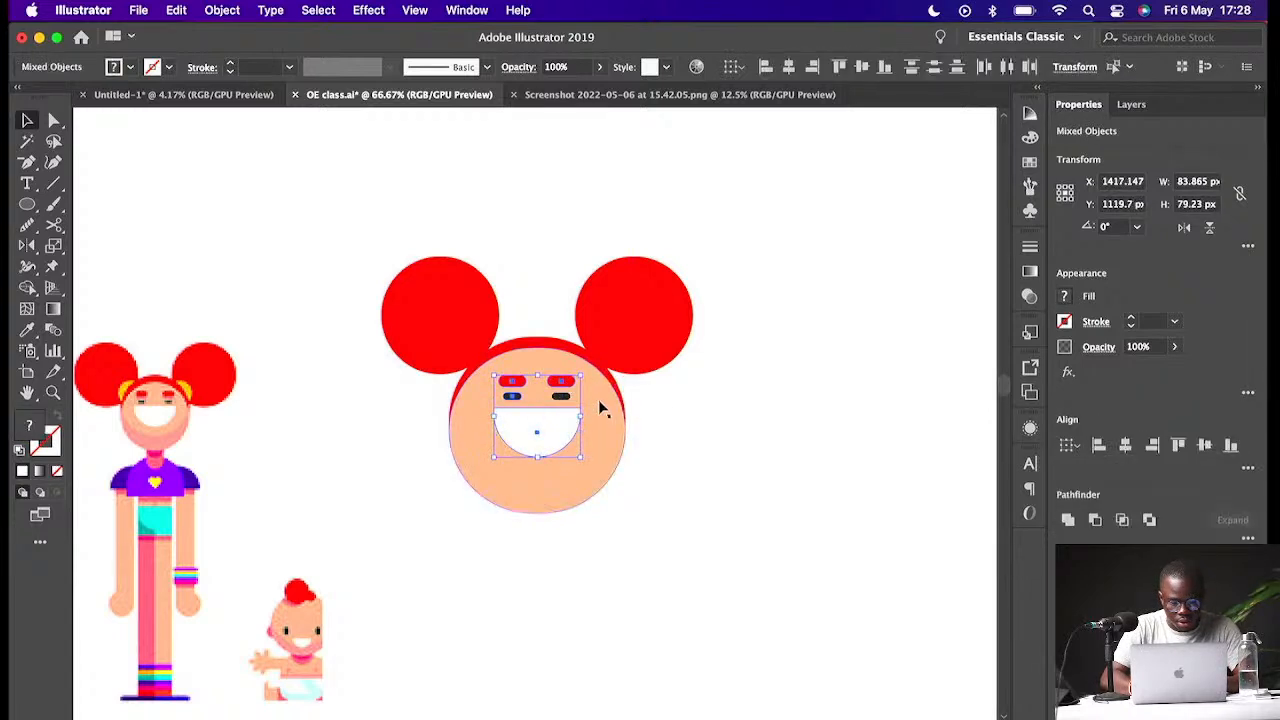
shift+click(598, 399)
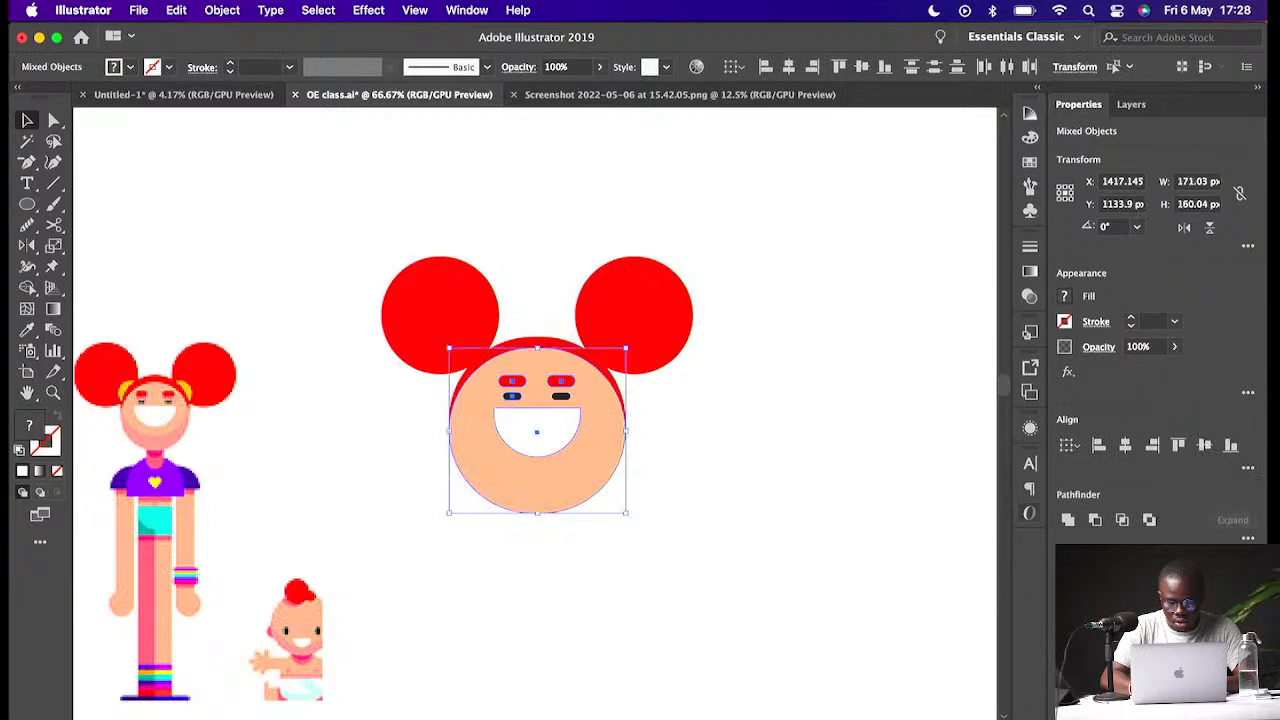
click(680, 348)
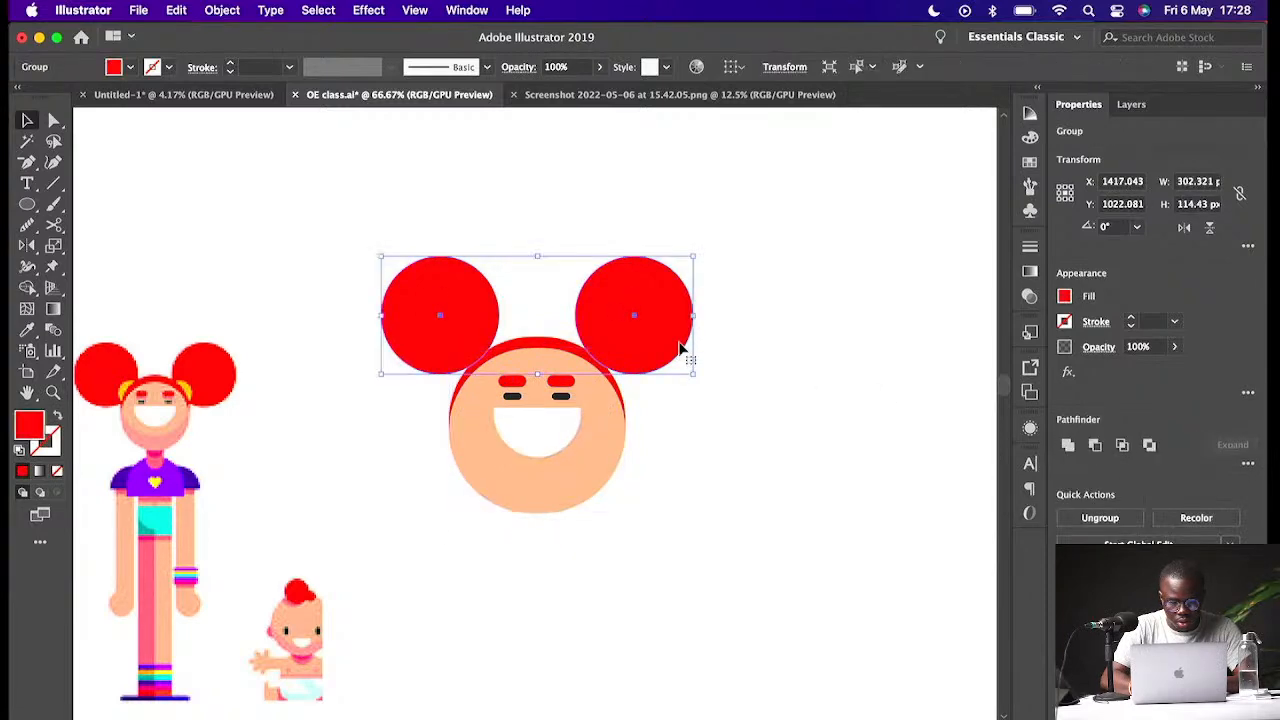
shift+click(609, 435)
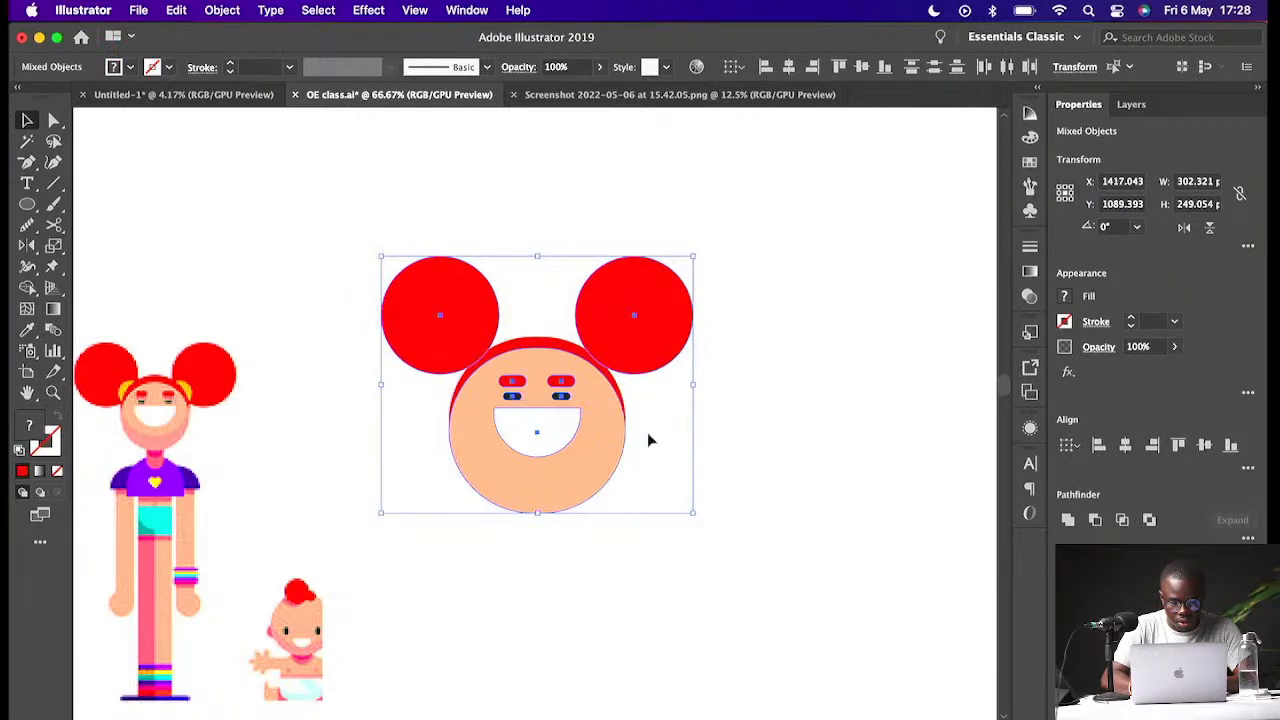
click(1123, 447)
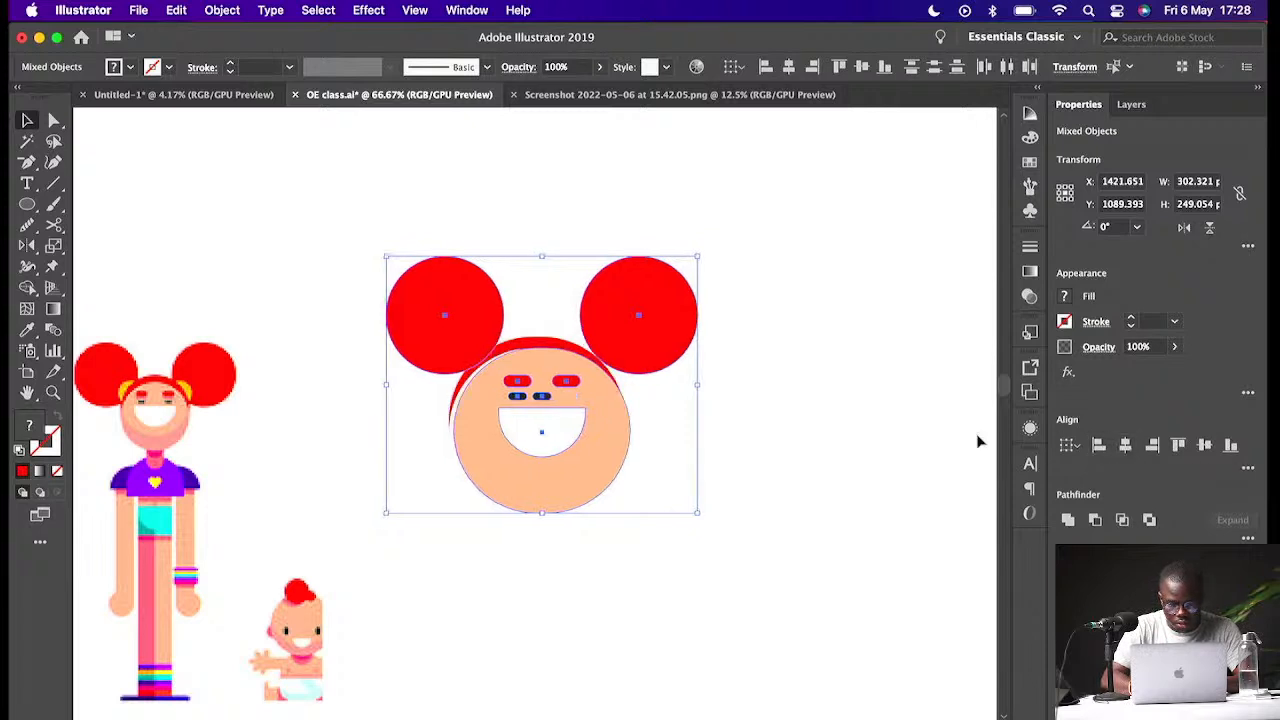
key(super+z)
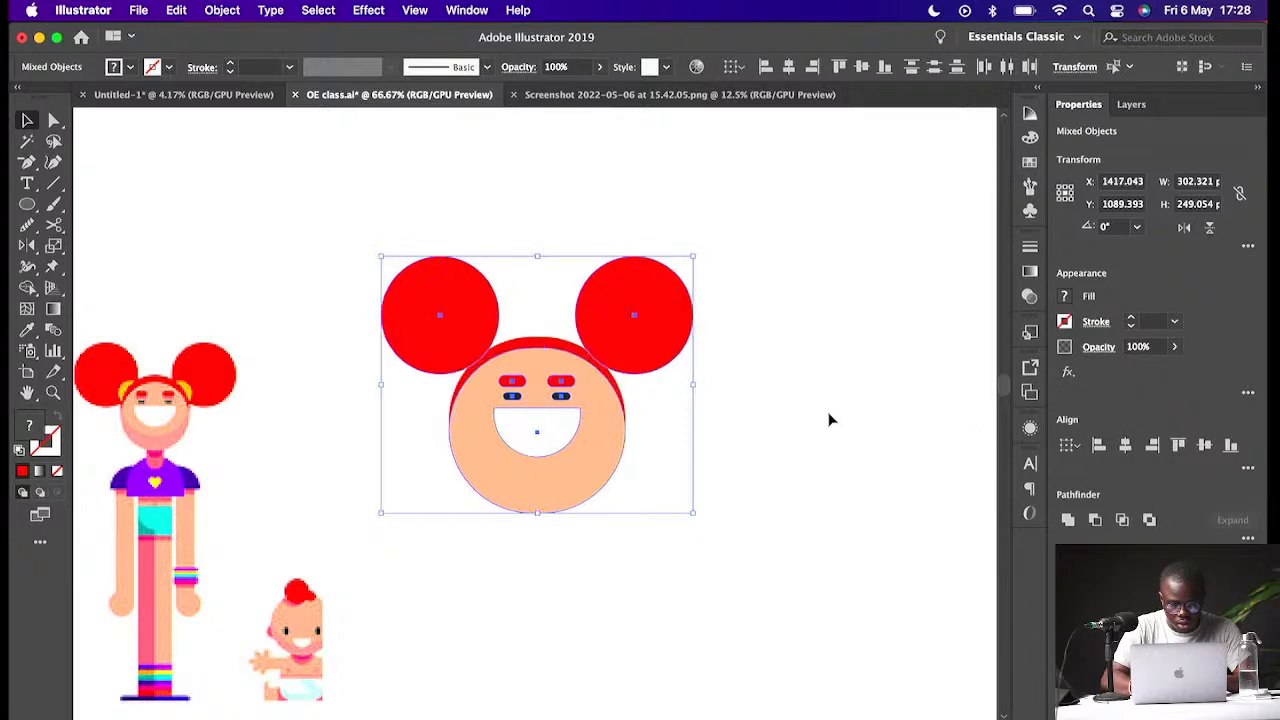
click(748, 412)
drag(737, 322, 391, 534)
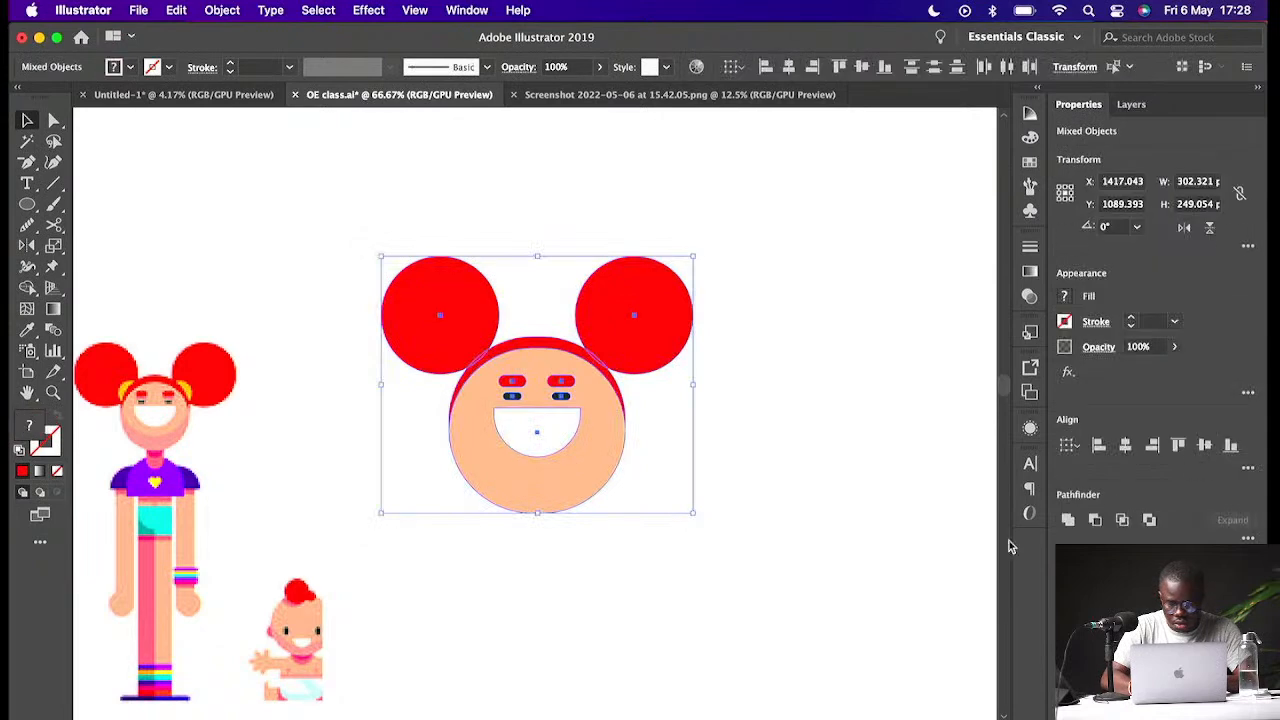
click(1124, 449)
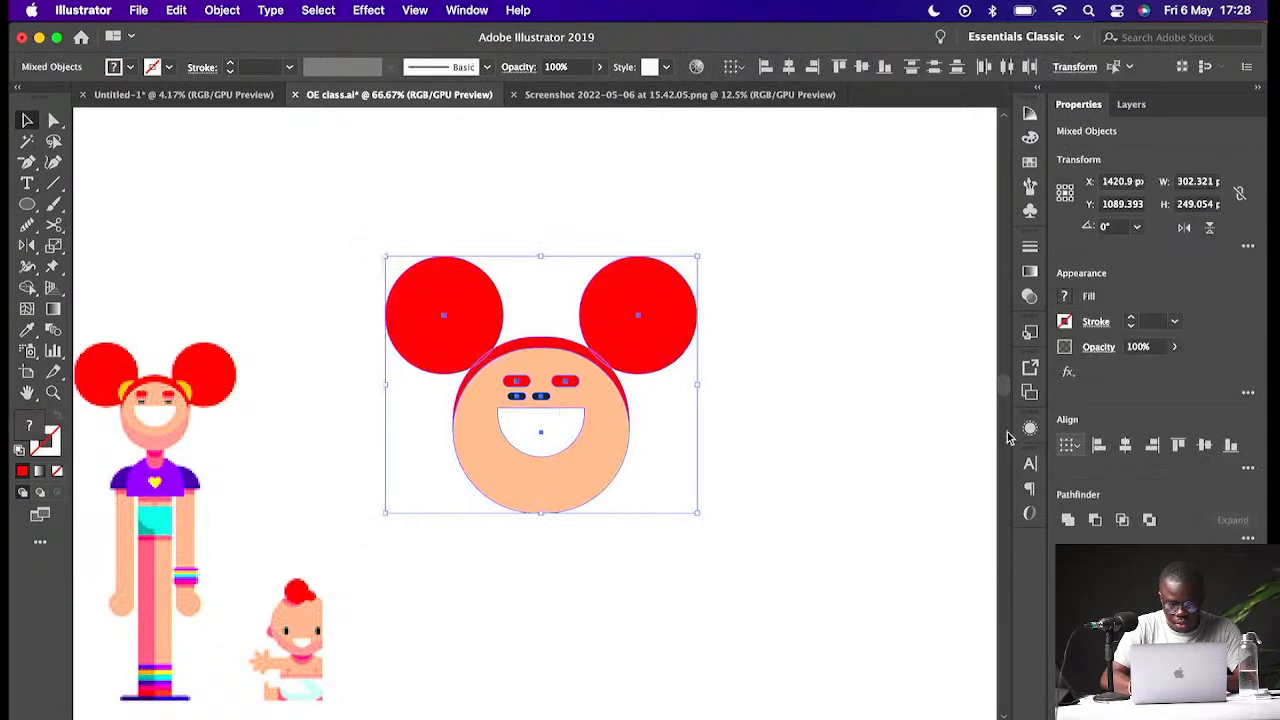
click(811, 437)
key(super+z)
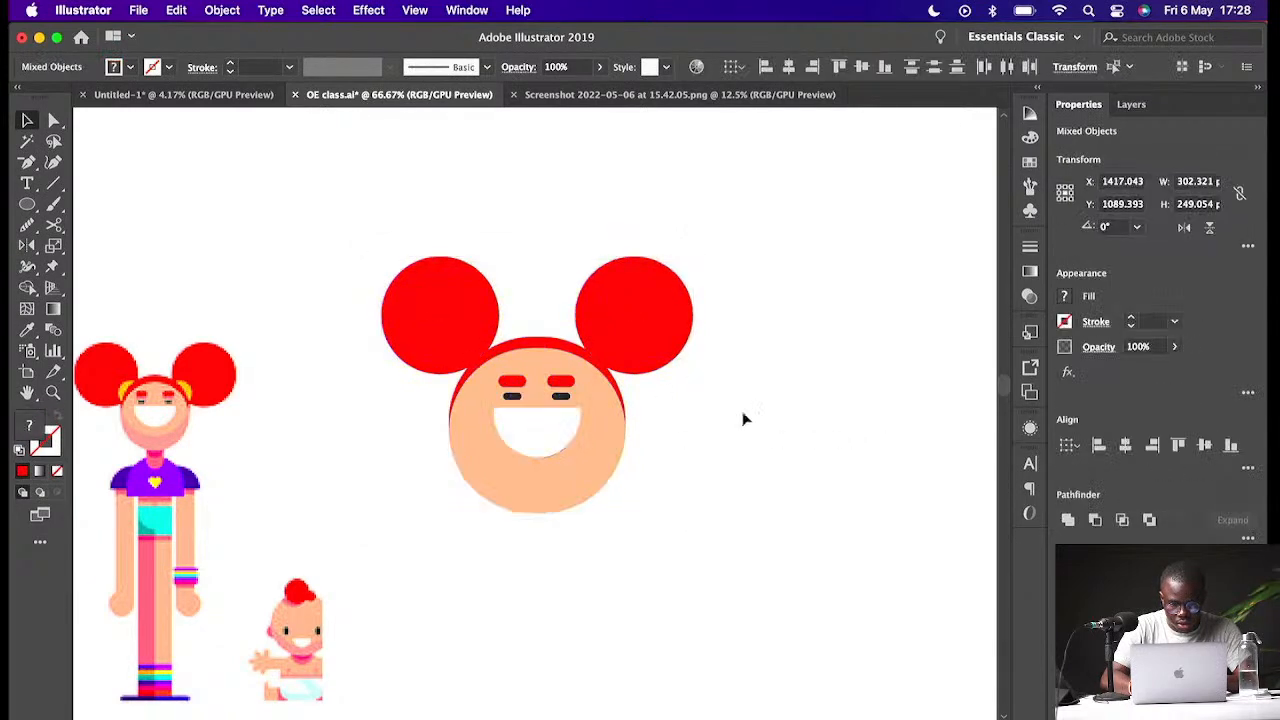
click(740, 411)
click(560, 398)
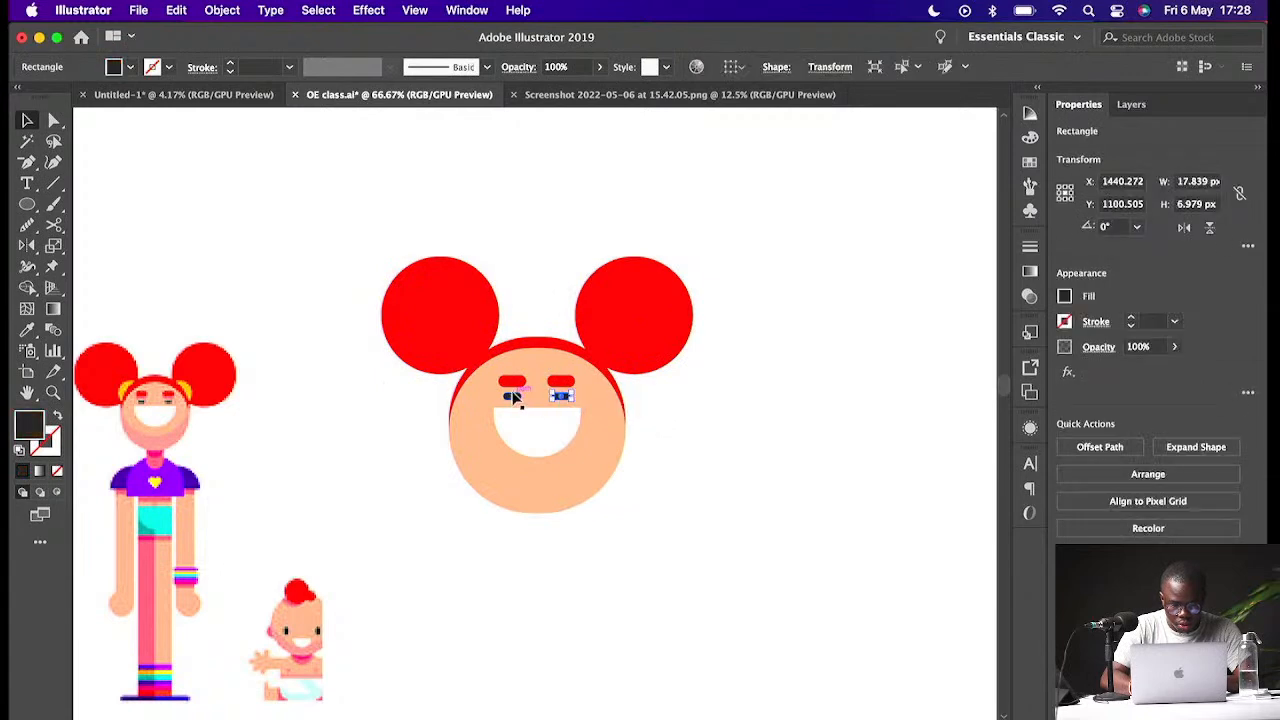
click(516, 398)
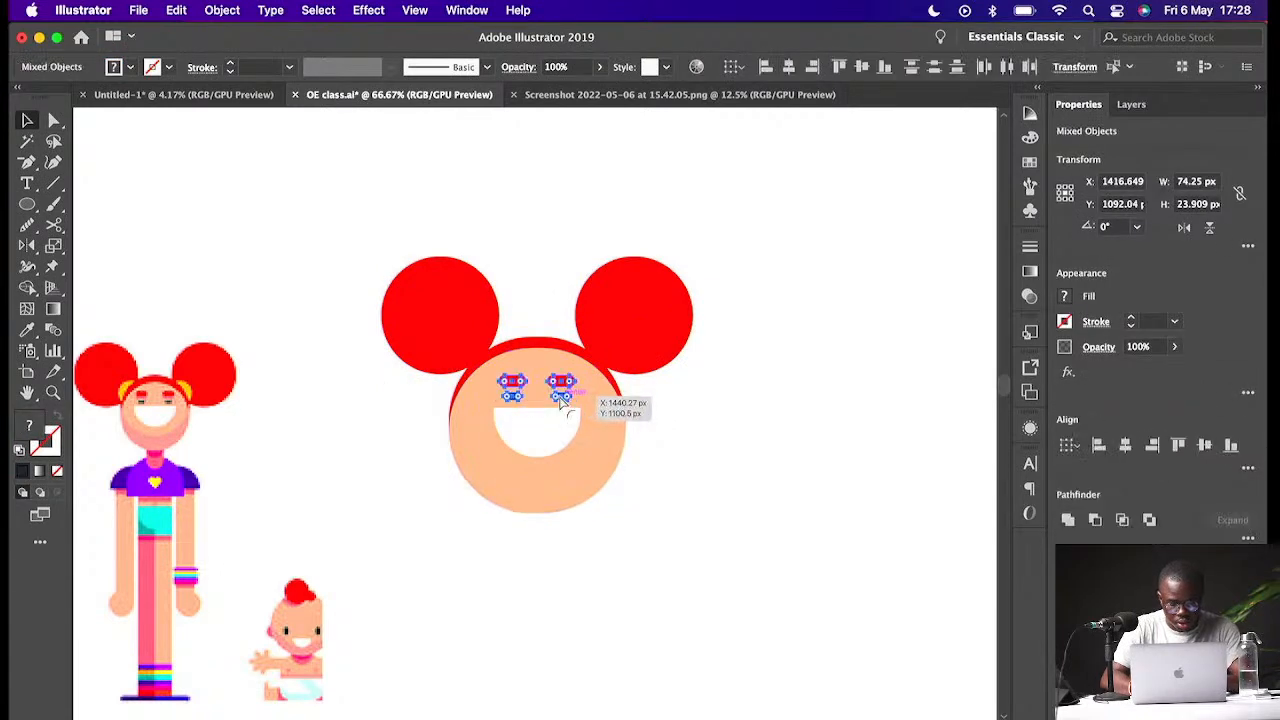
drag(744, 357, 412, 450)
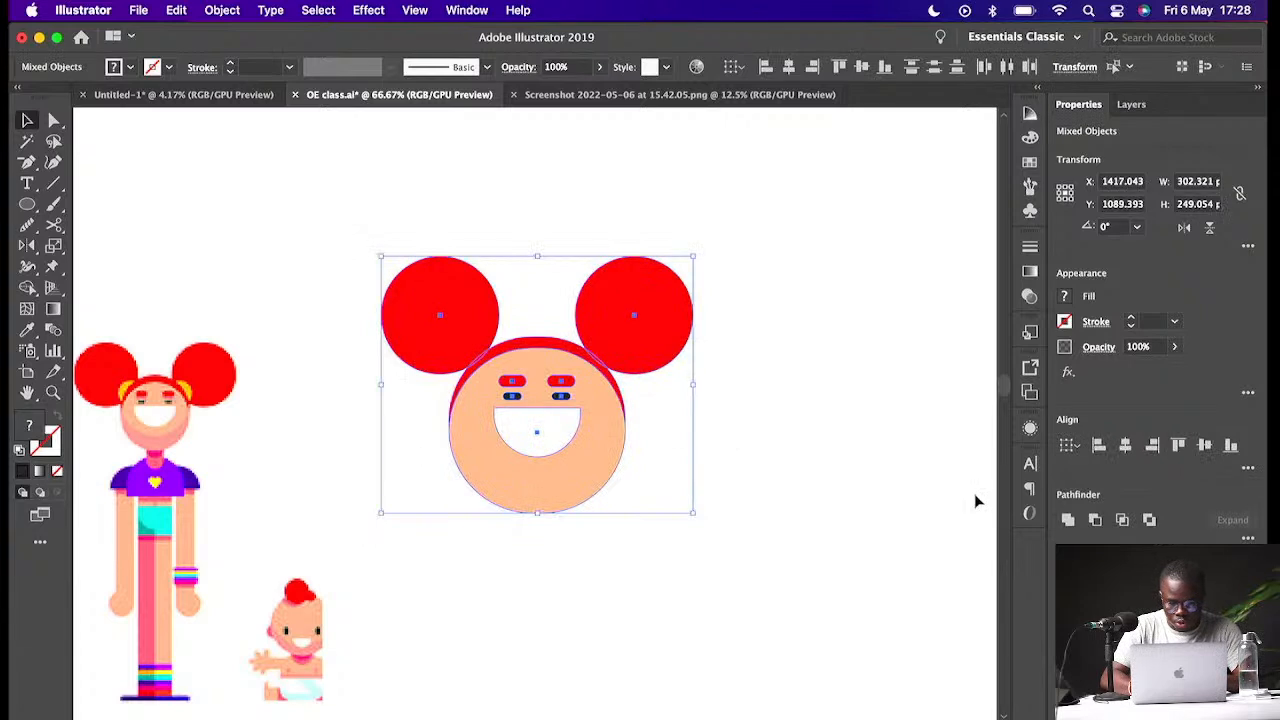
click(777, 408)
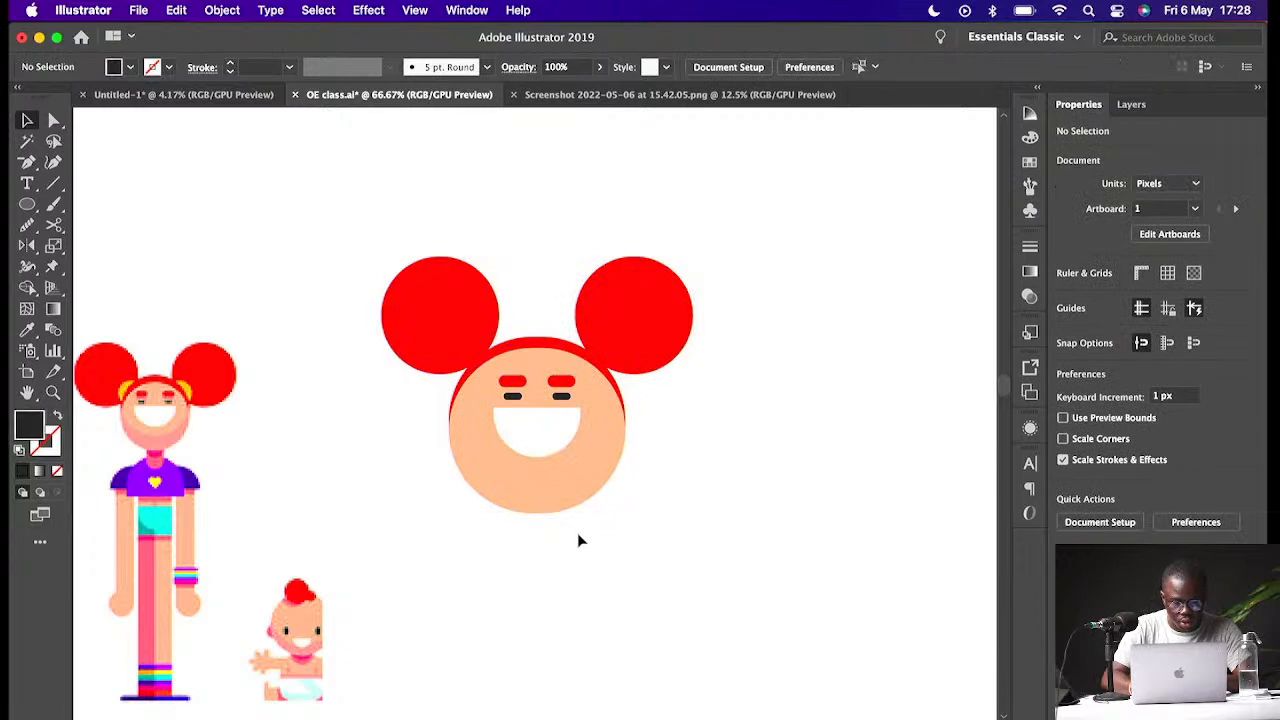
- Draw a skin-coloured rectangle about 43 × 78 px below the head as the neck
scroll(461, 453, down, 3)
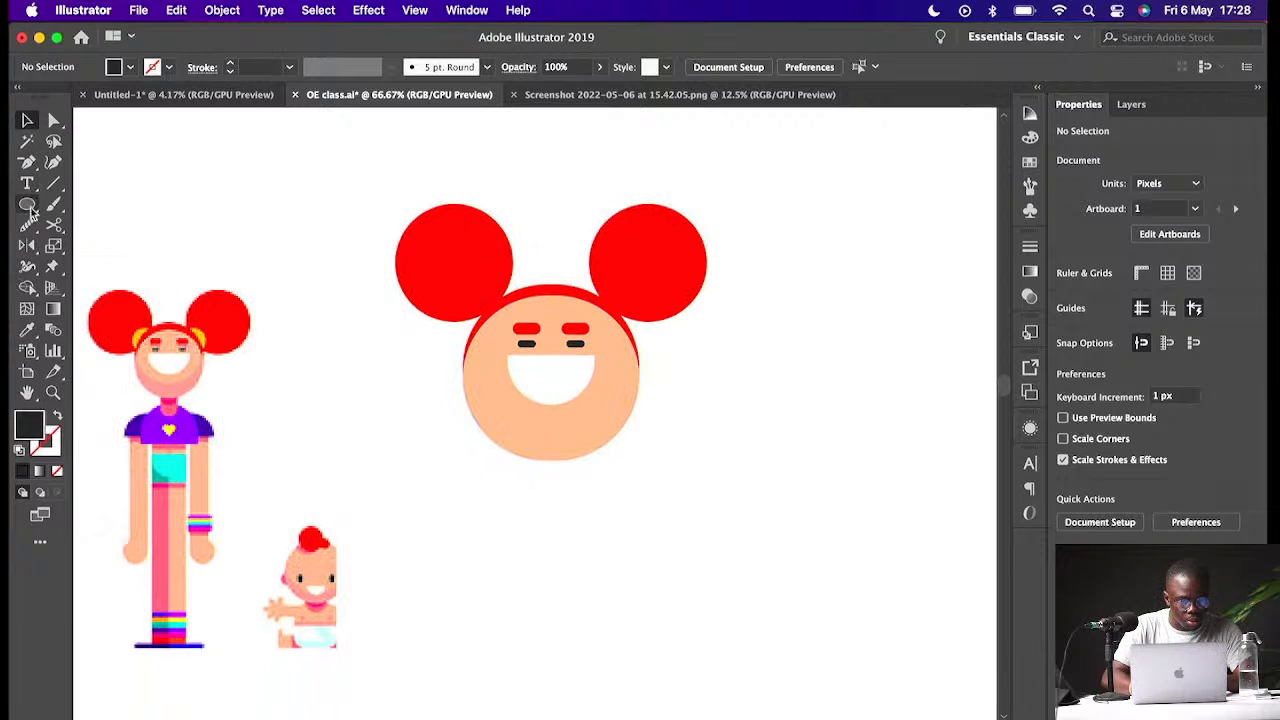
drag(30, 207, 98, 205)
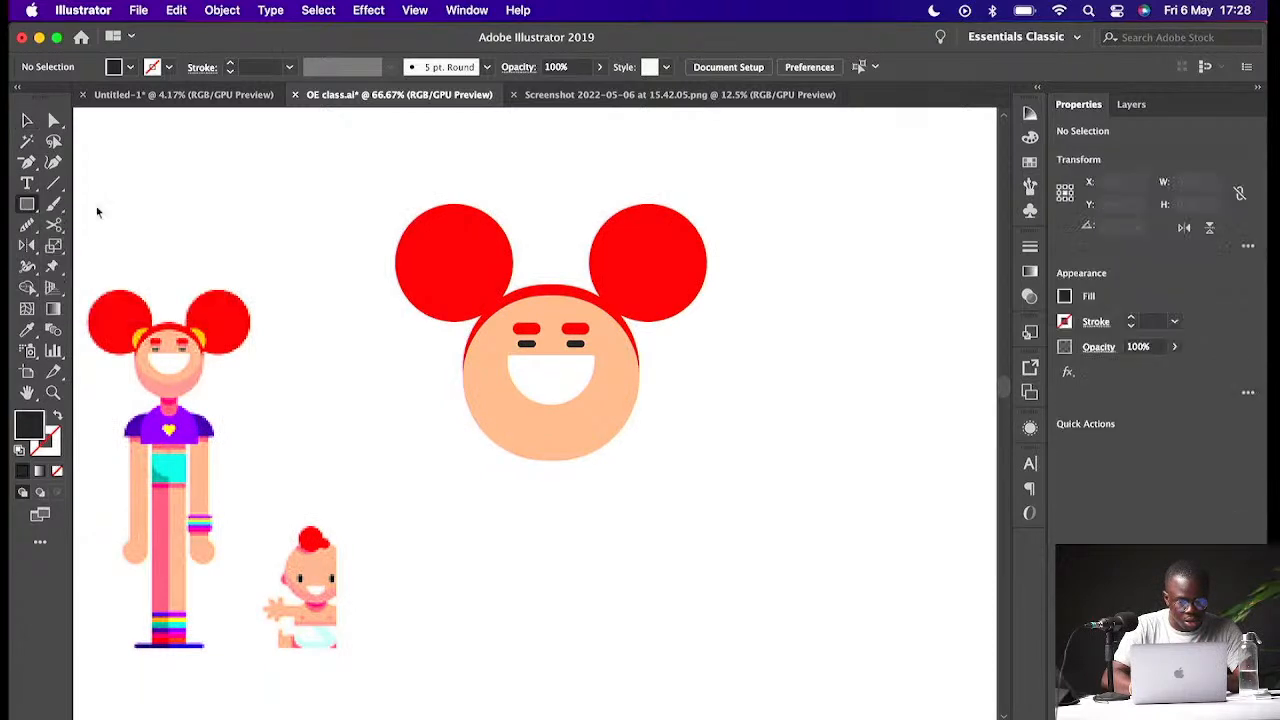
drag(517, 437, 561, 517)
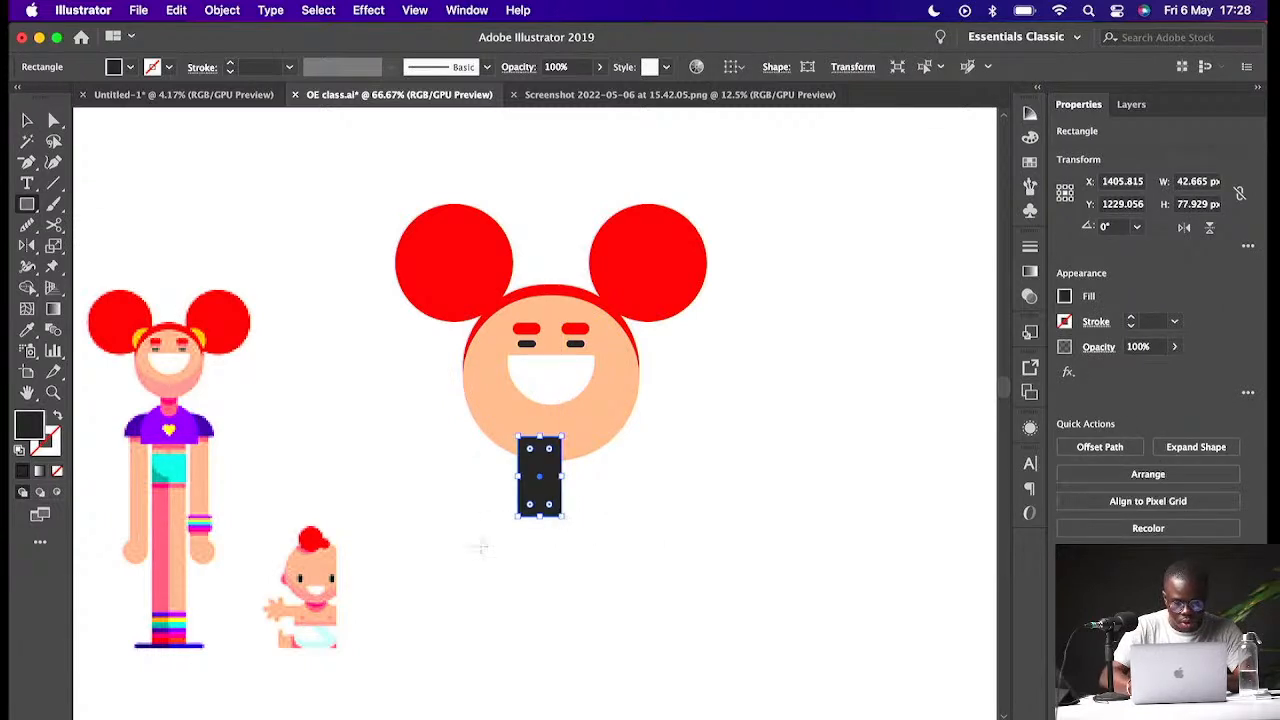
key(i)
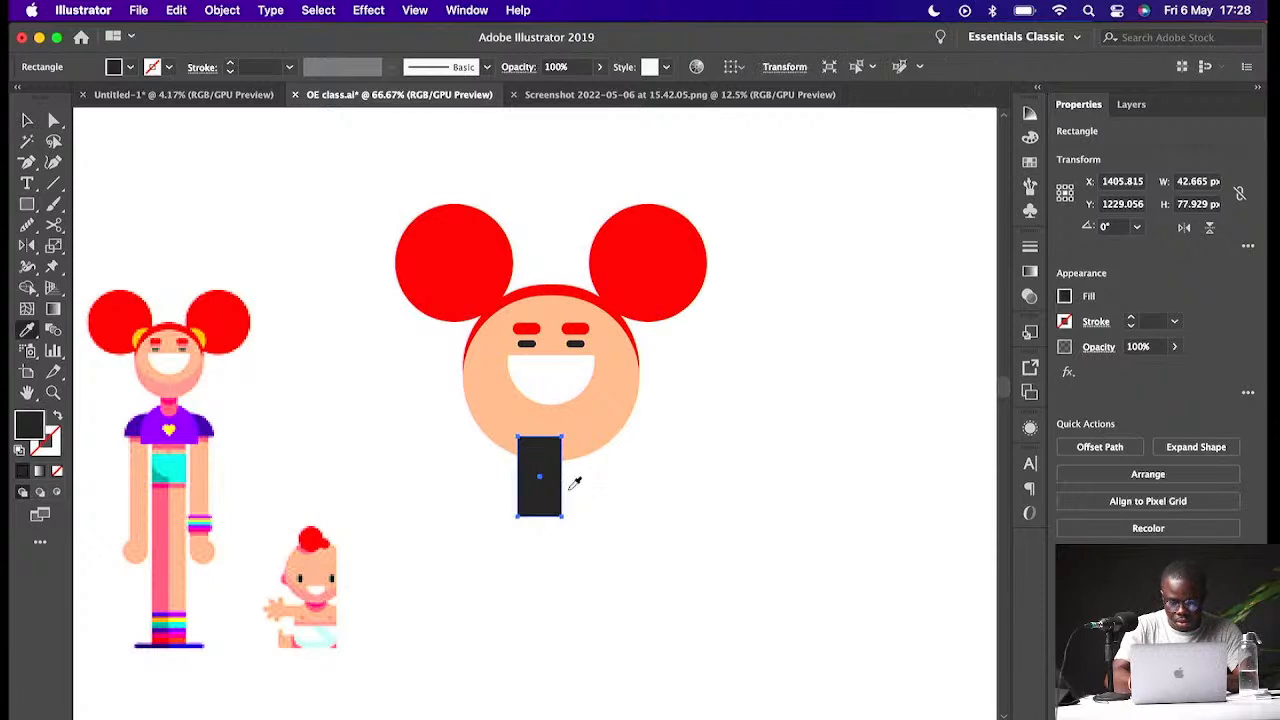
click(599, 438)
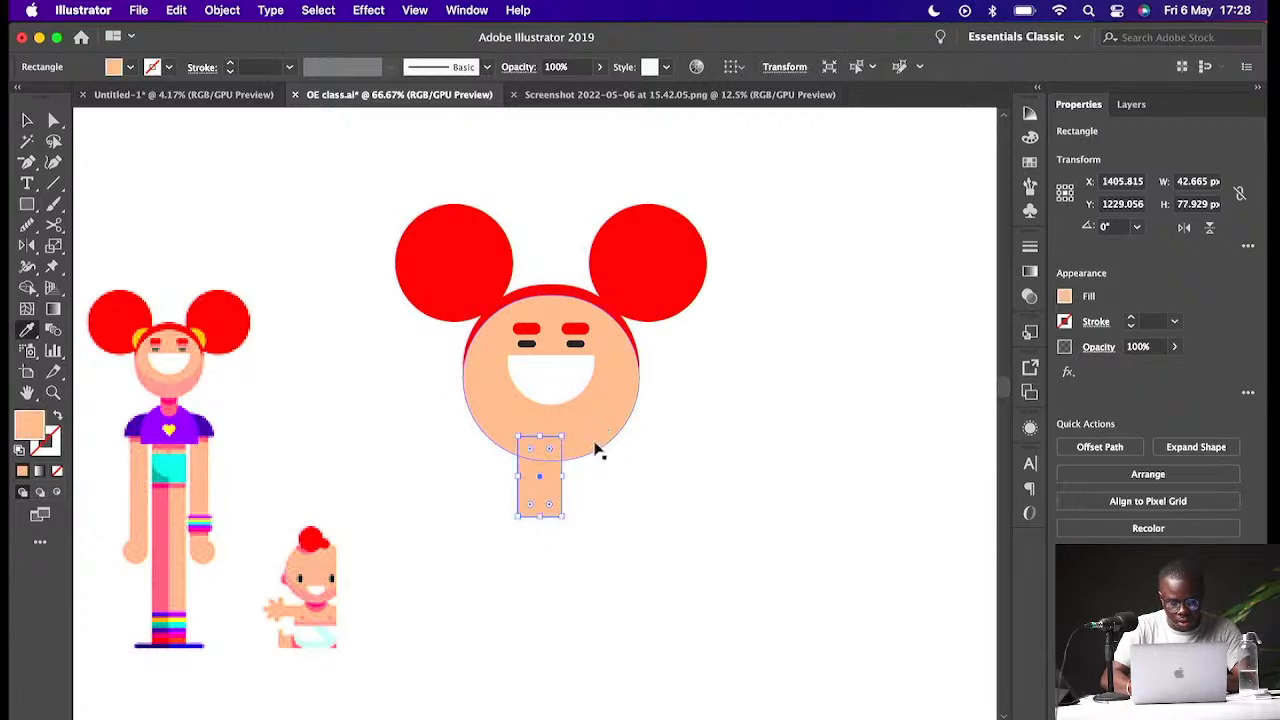
- Set the neck's fill to a darker skin tone, E8806B
key(v)
drag(541, 477, 559, 479)
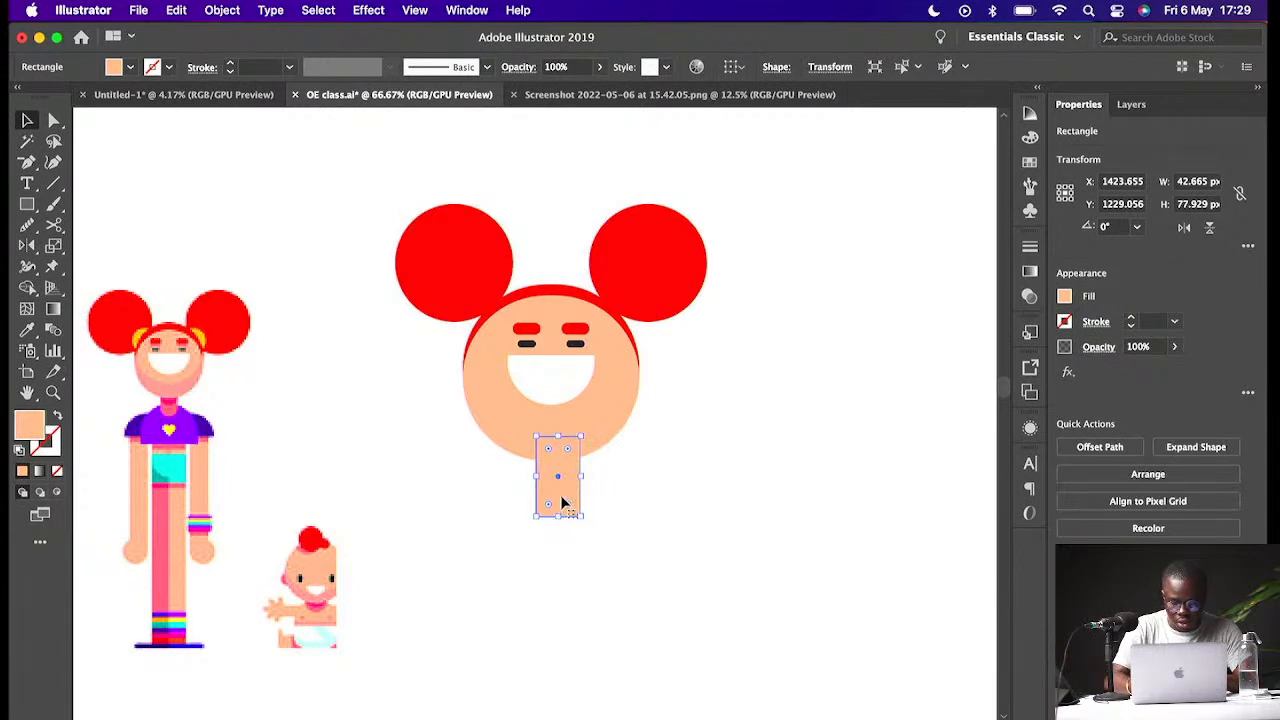
double_click(30, 430)
drag(363, 484, 399, 502)
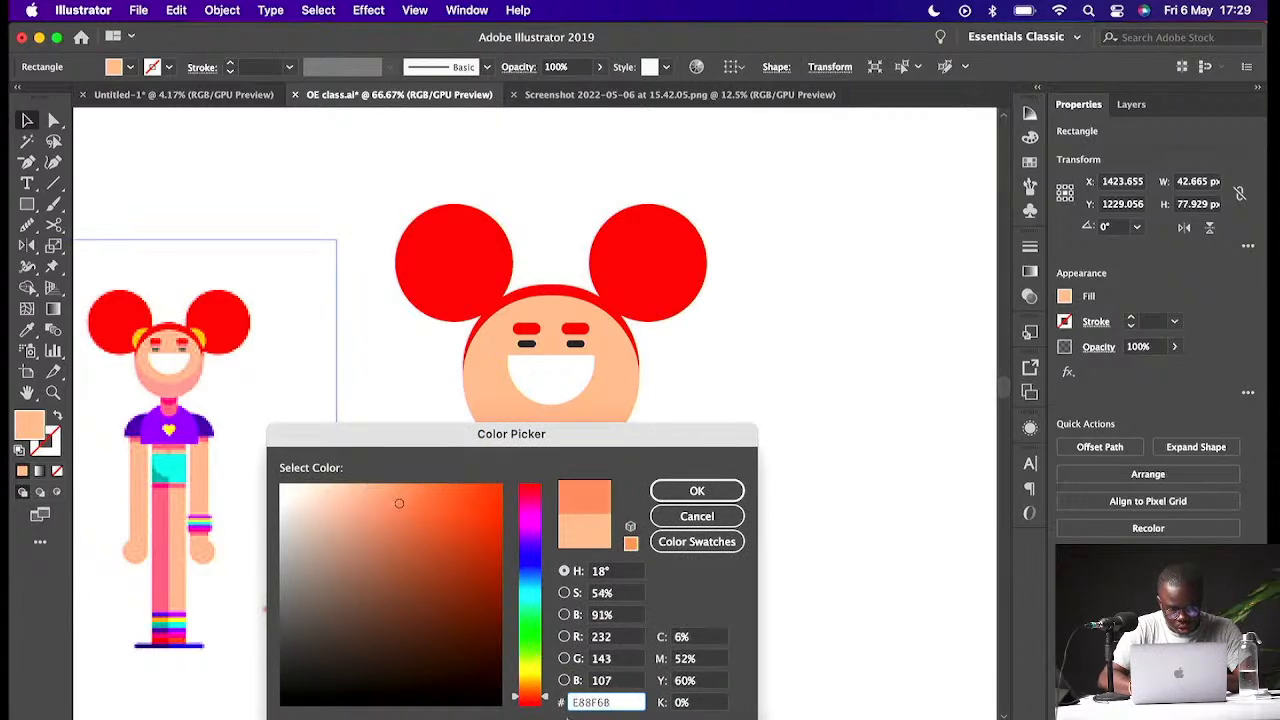
drag(548, 698, 546, 702)
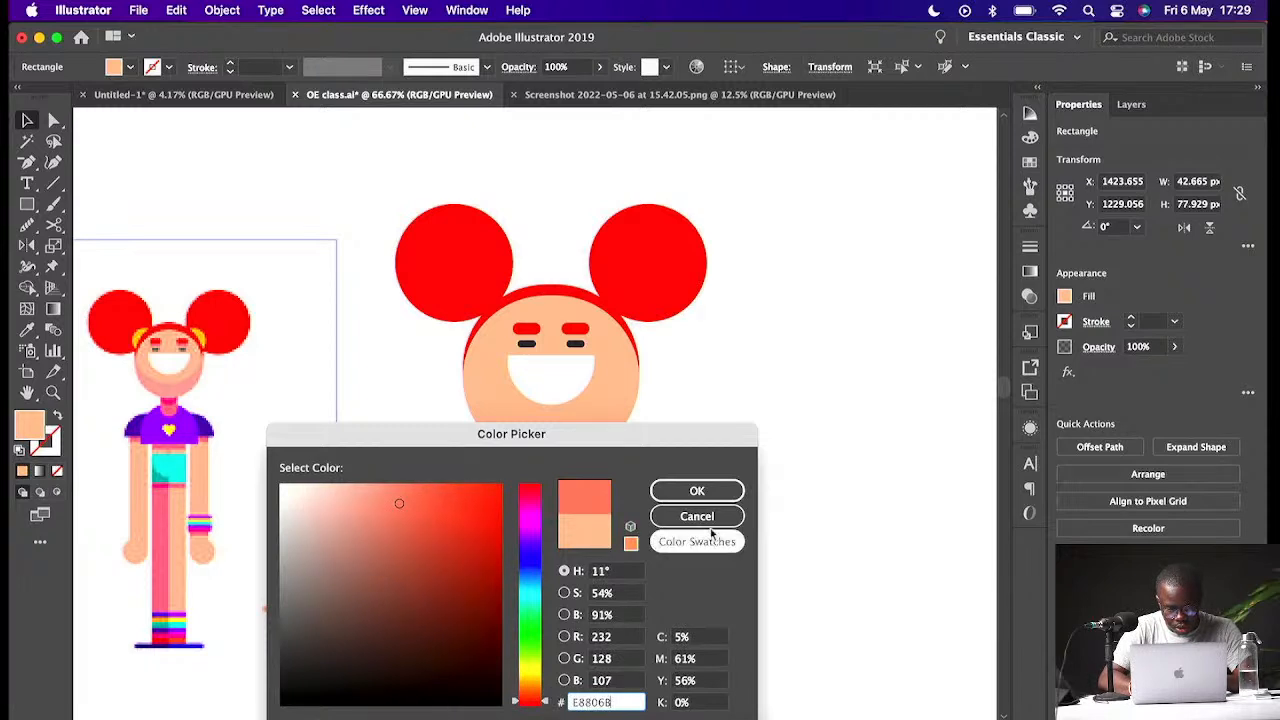
click(700, 490)
- Centre the neck under the head and round its corners fully
drag(580, 500, 554, 486)
click(497, 517)
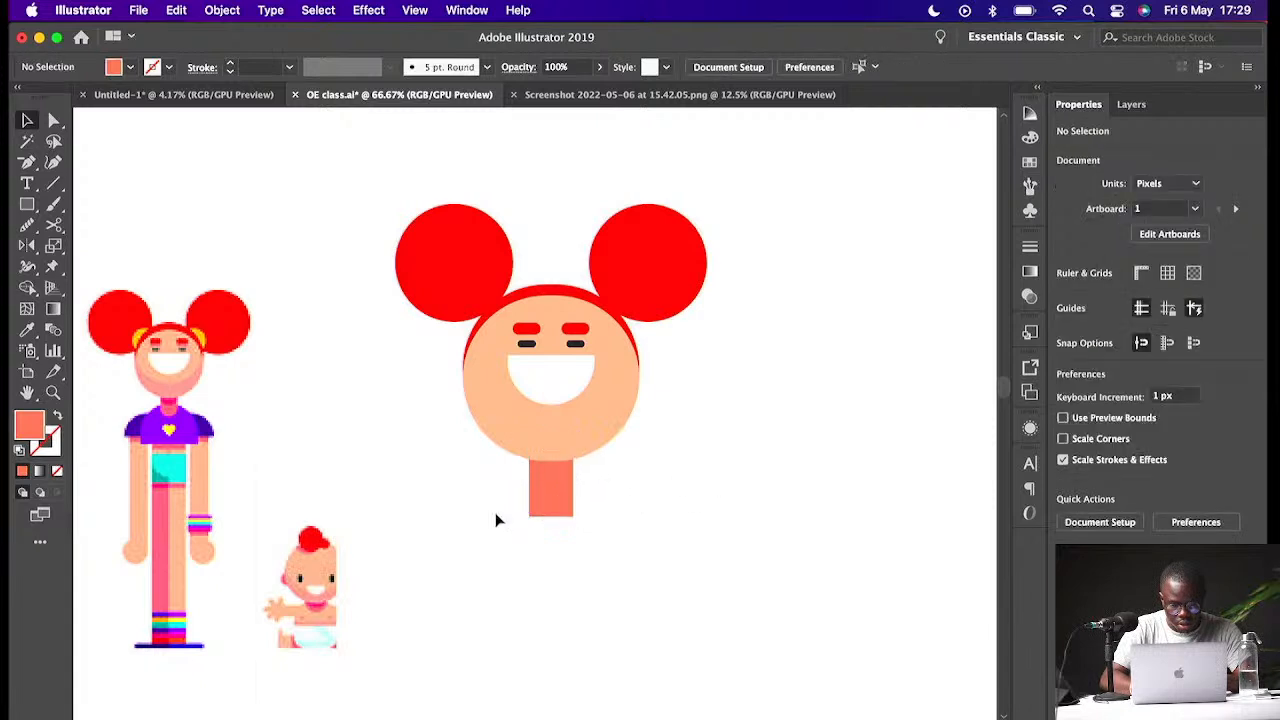
click(557, 505)
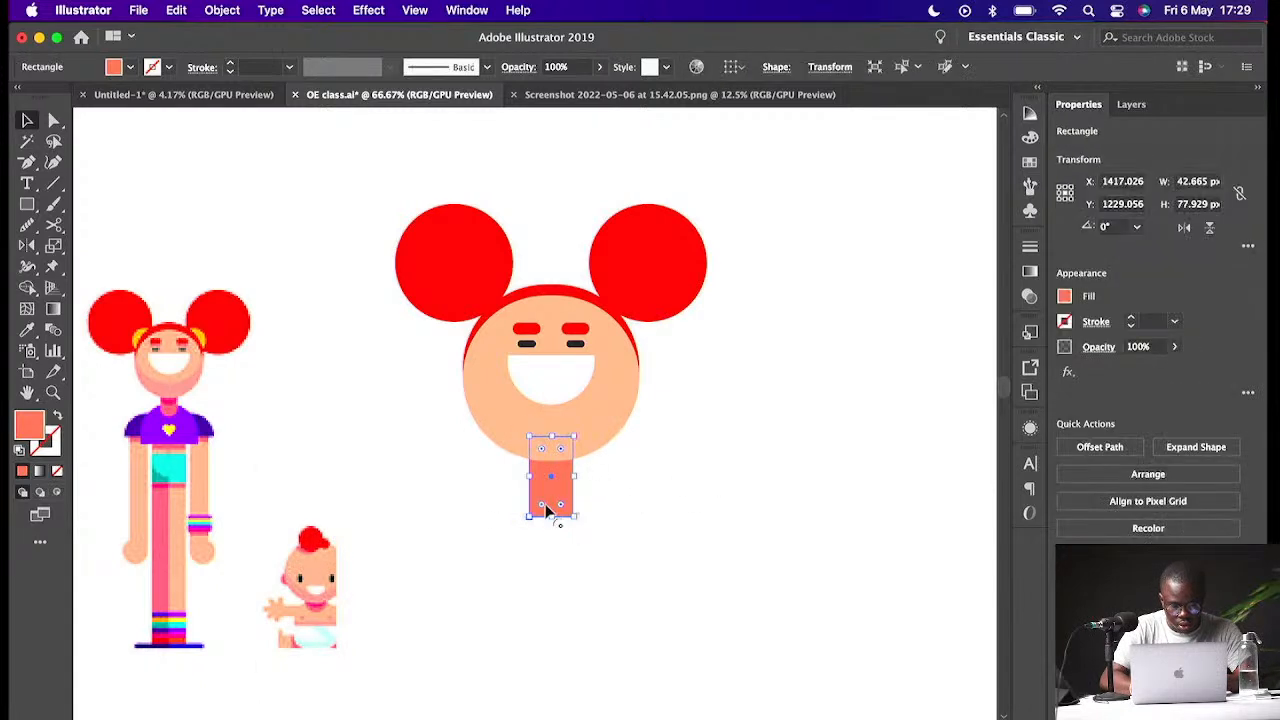
drag(560, 506, 514, 437)
click(683, 491)
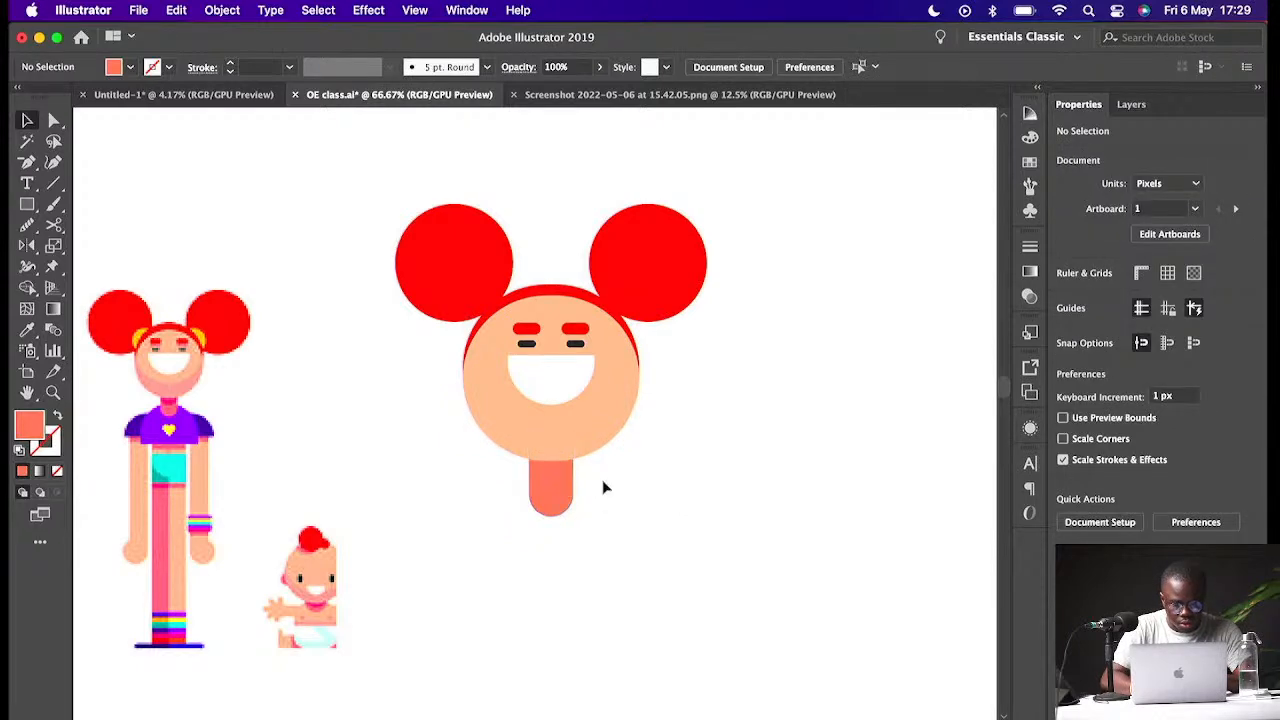
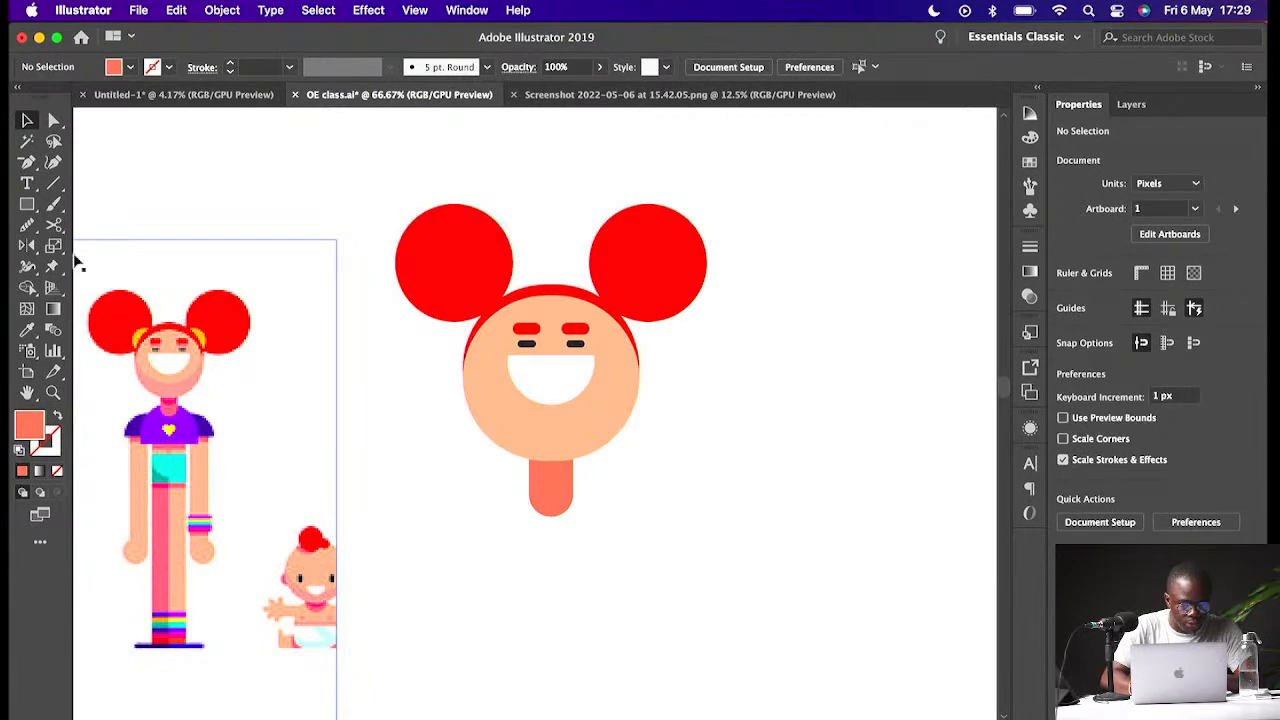
- Draw a rectangle about 170 × 111 px below the neck and round its top corners into a dome-shaped torso
click(27, 204)
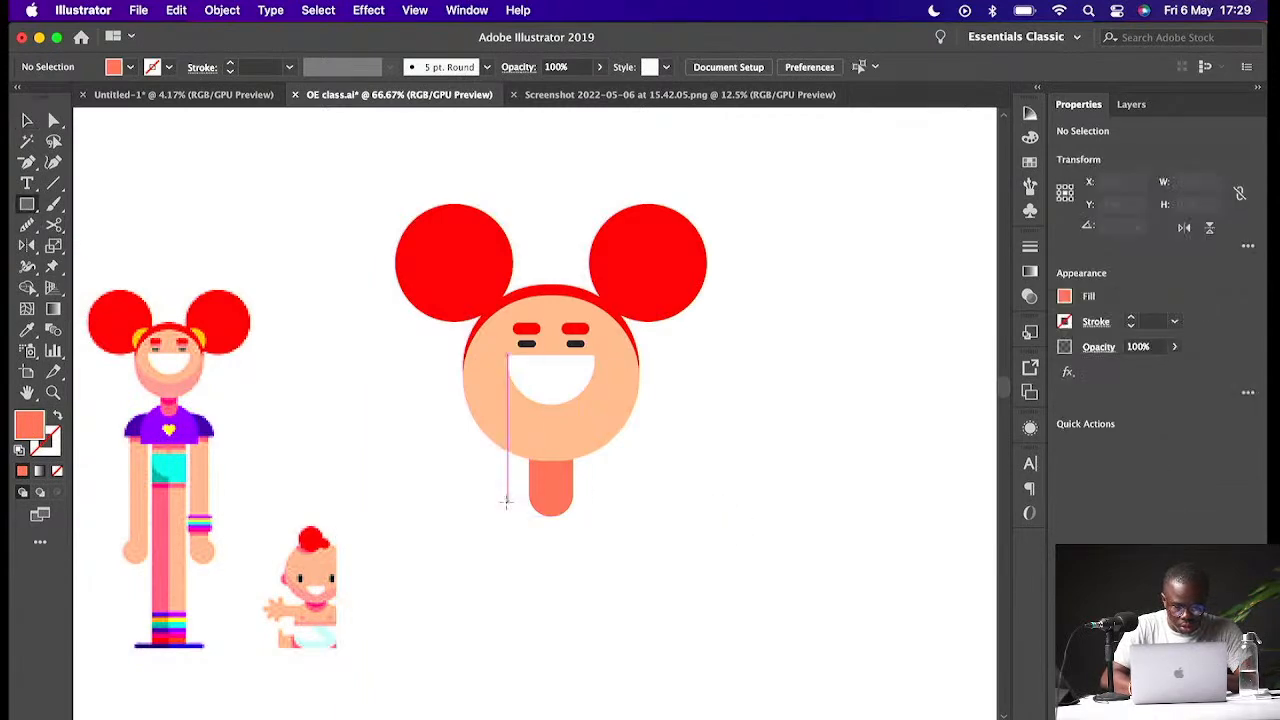
drag(478, 492, 656, 605)
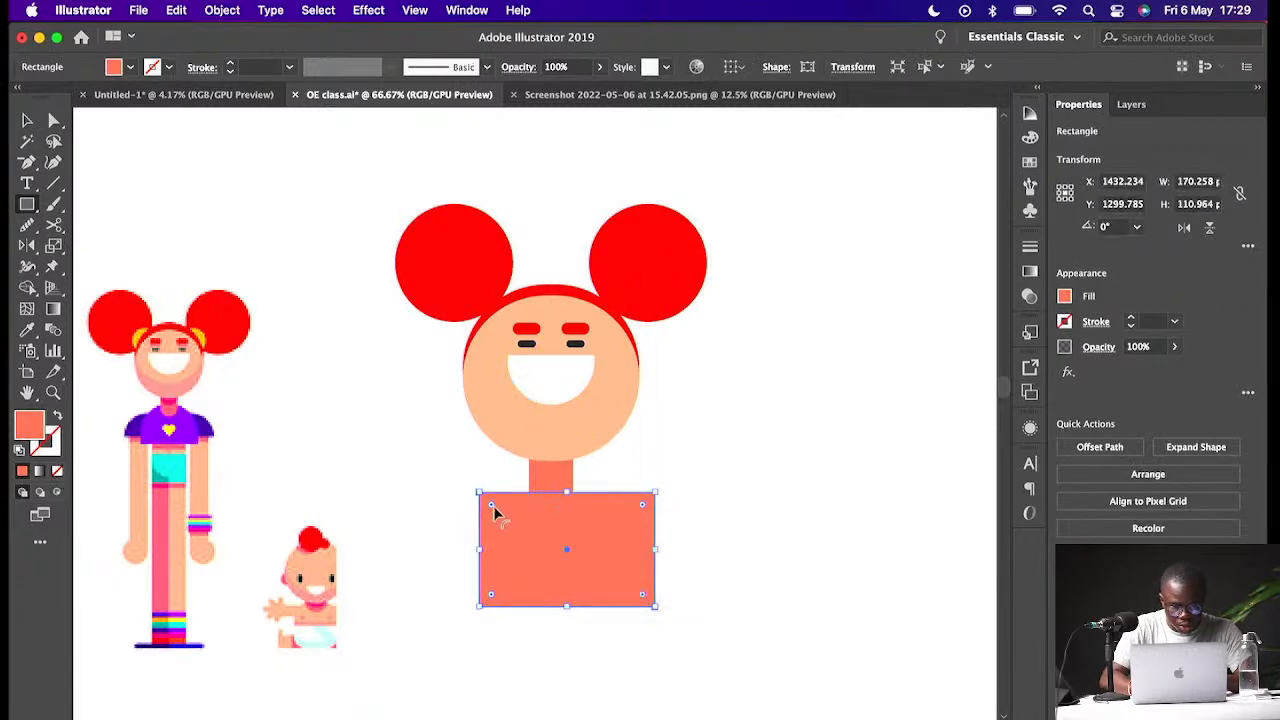
drag(645, 510, 558, 643)
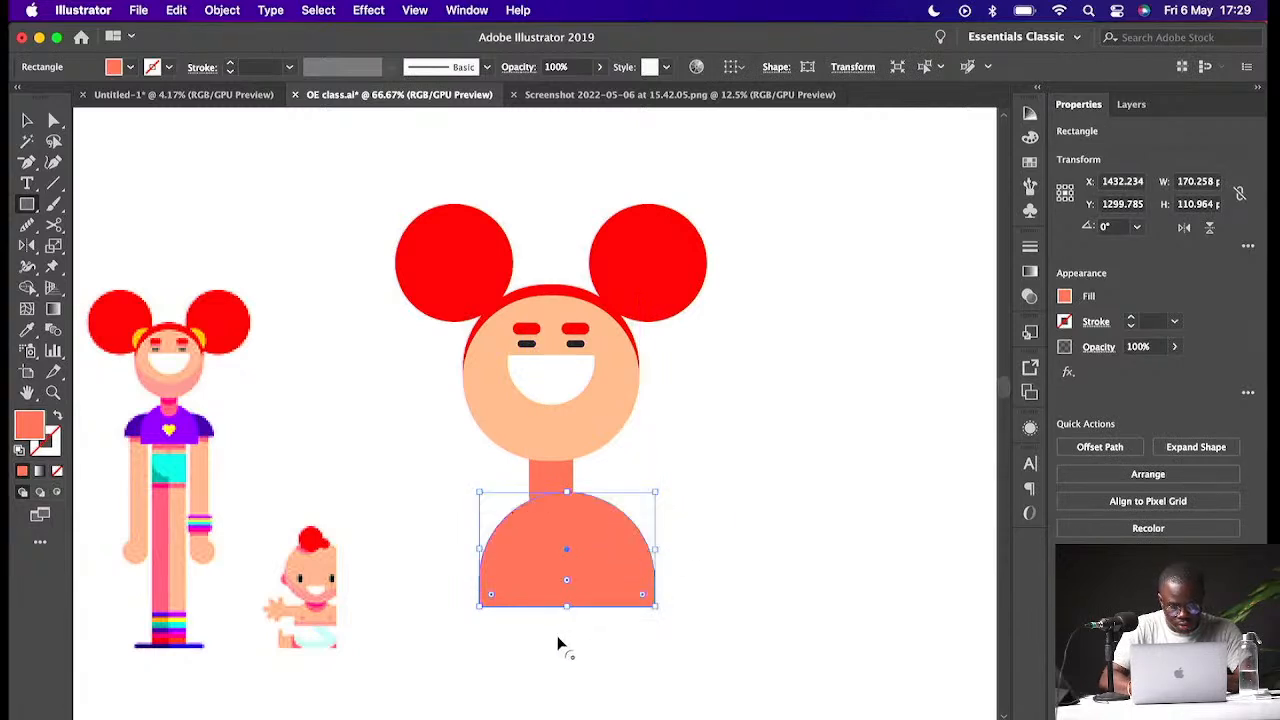
- Fill the torso with the purple sampled from the reference character's shirt
key(v)
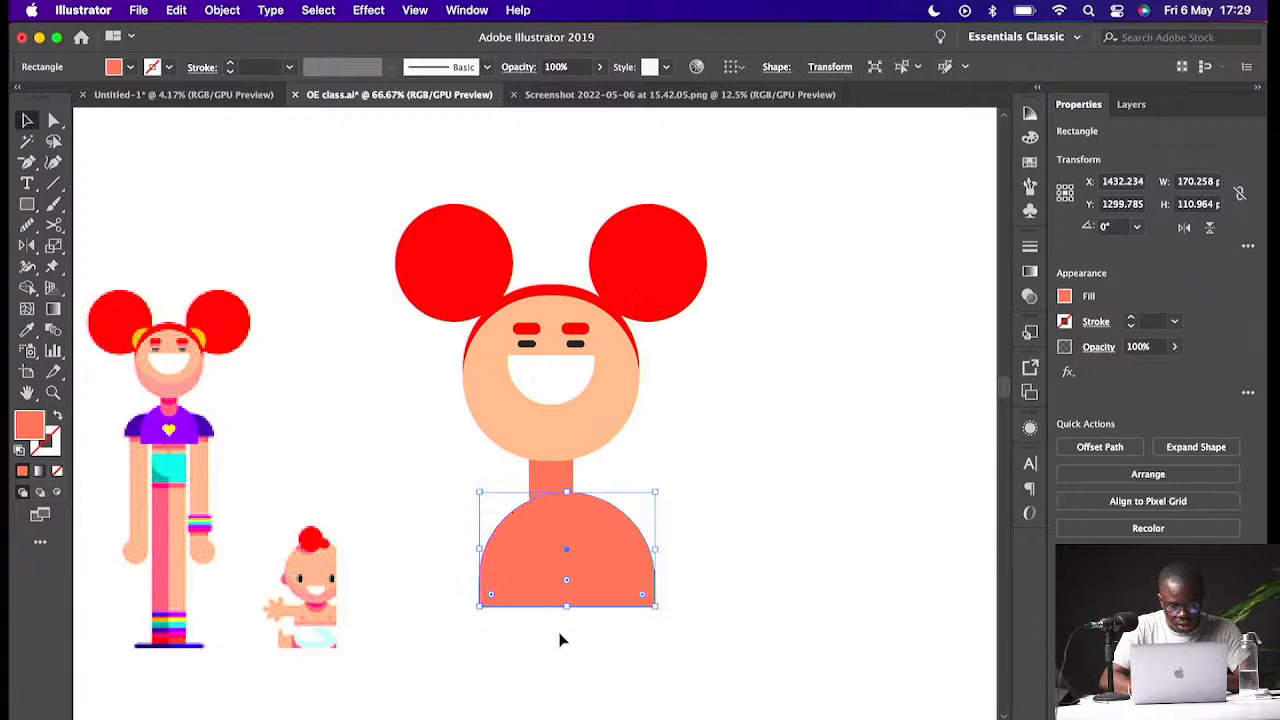
drag(568, 581, 579, 569)
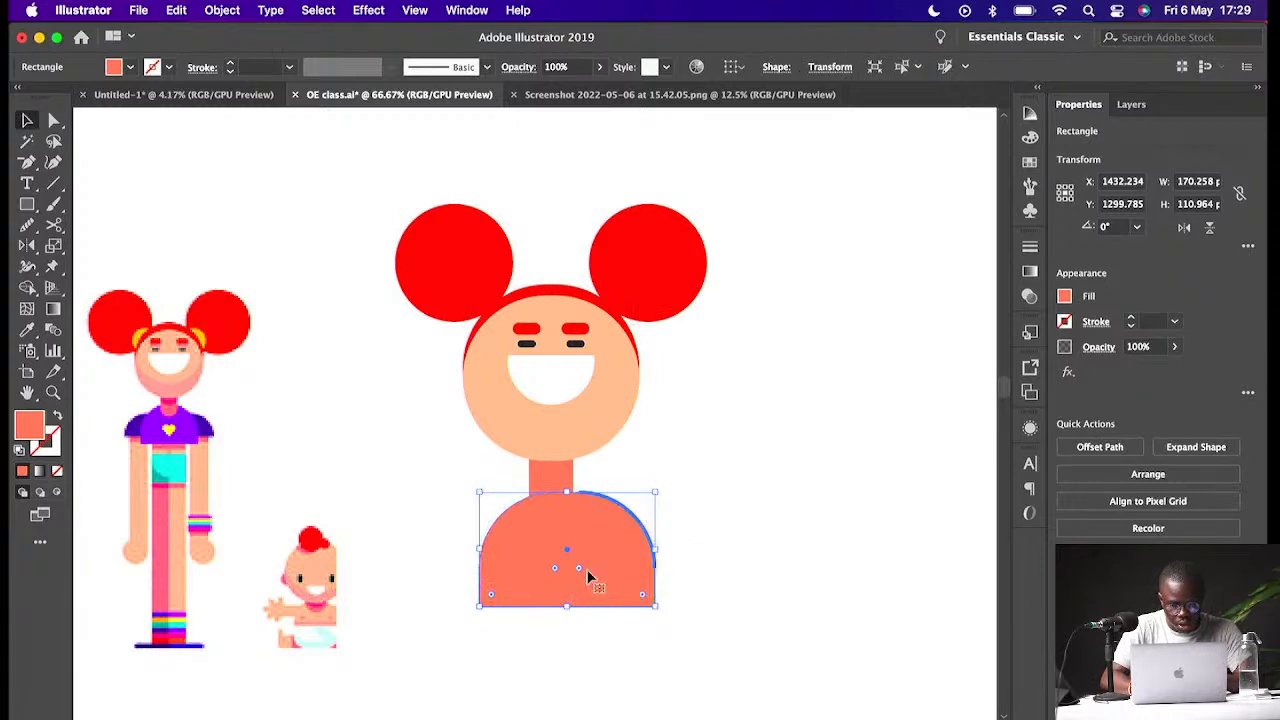
key(i)
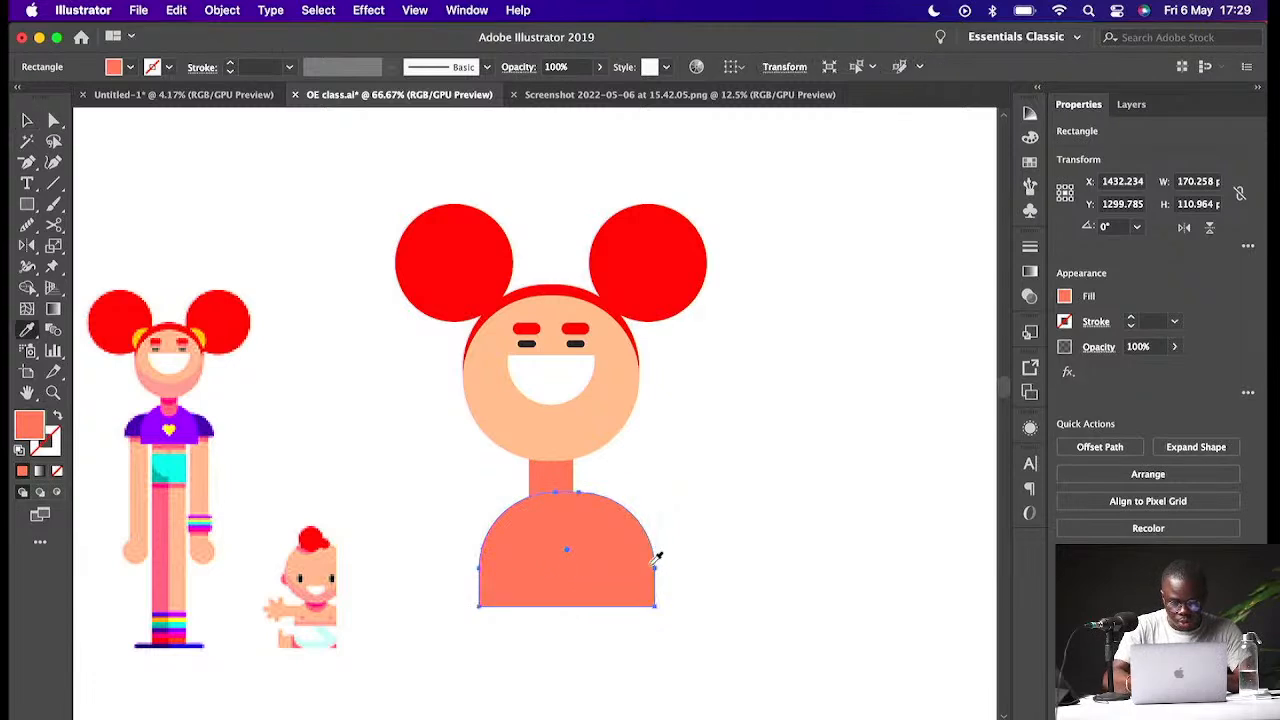
click(197, 418)
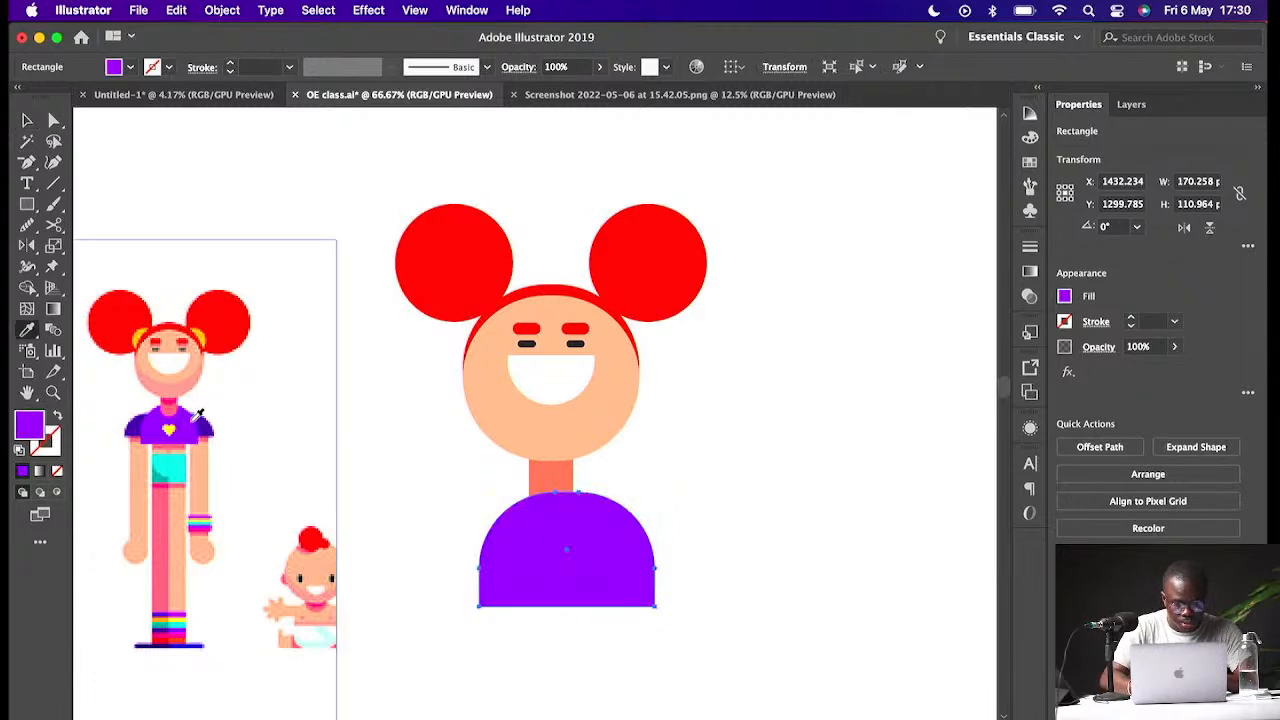
- Shift the torso slightly left and send it backward so the neck sits in front of it
key(v)
drag(622, 531, 605, 537)
key(super)
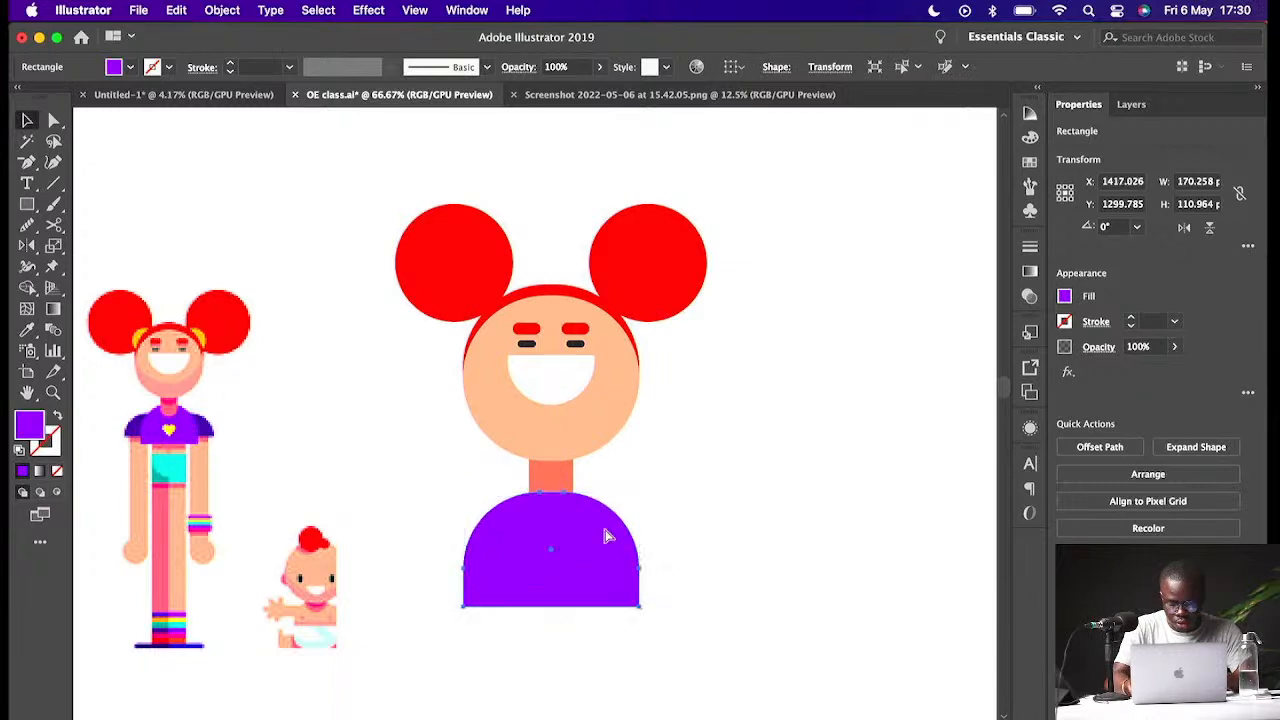
key(super)
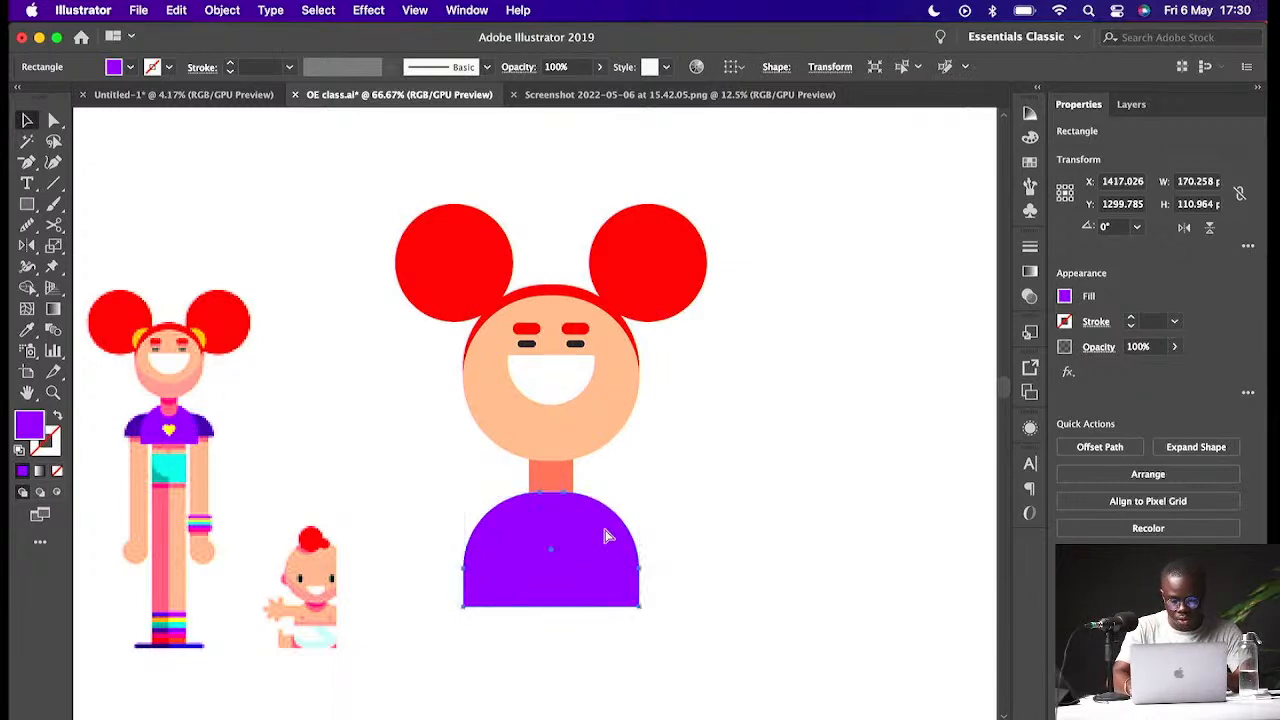
key(super+bracketleft)
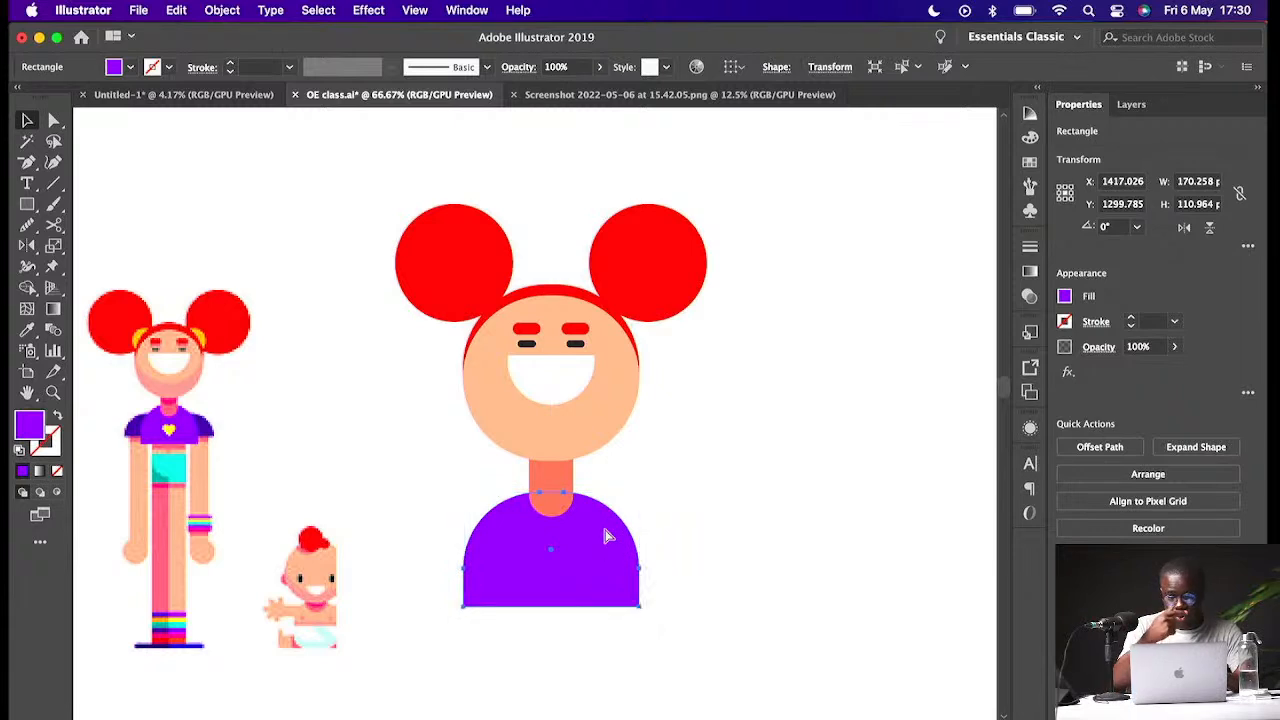
key(super)
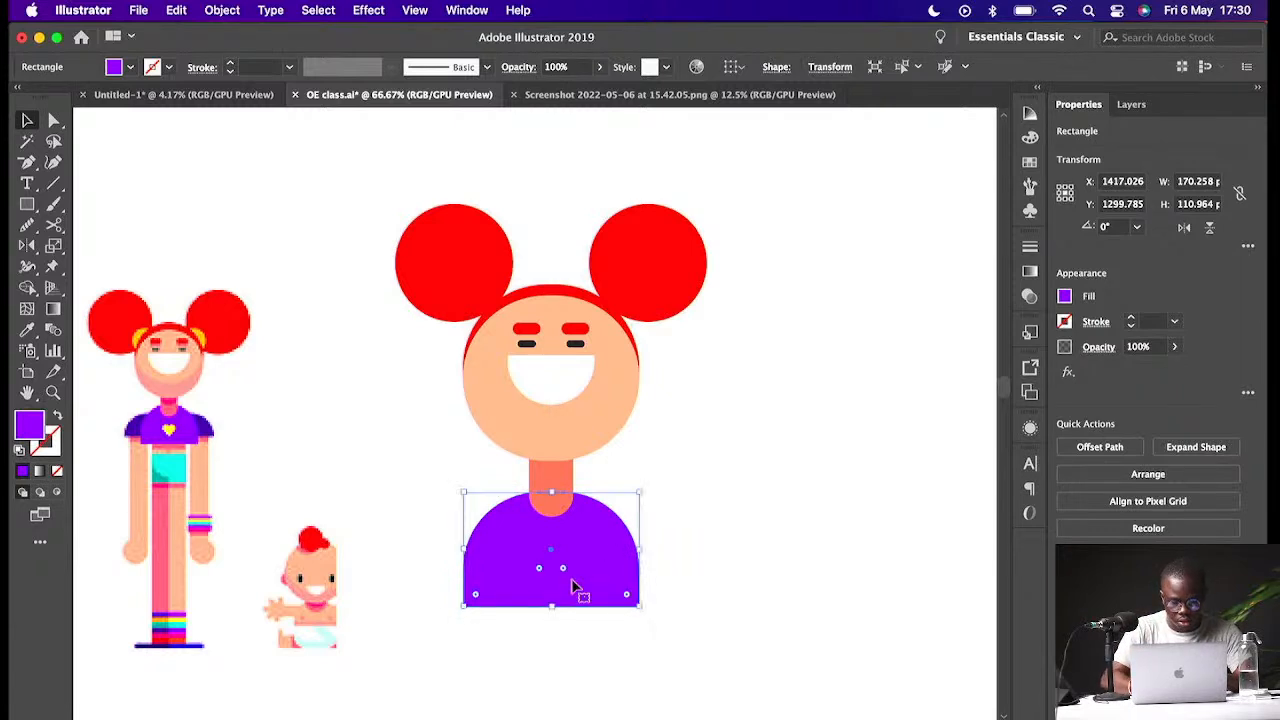
- Shorten the torso to about 94 px high by raising its bottom edge
drag(569, 597, 569, 591)
click(698, 511)
click(594, 562)
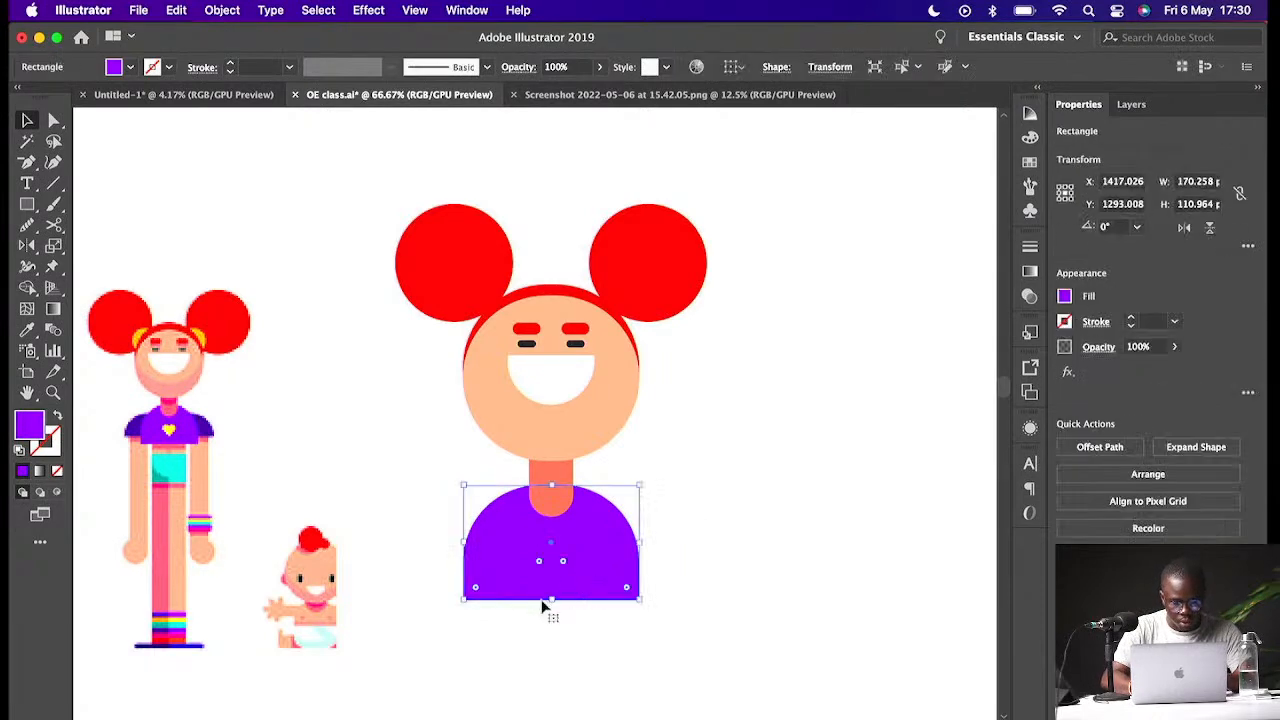
drag(552, 599, 552, 581)
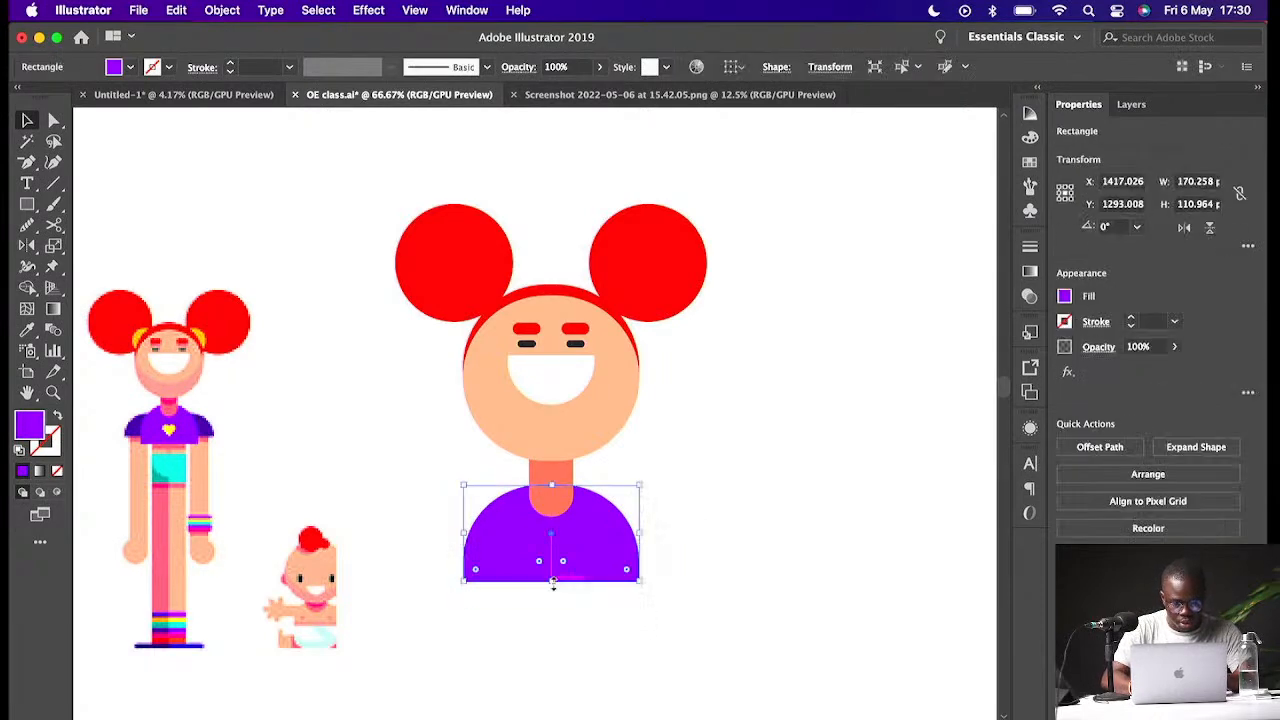
click(680, 527)
click(582, 545)
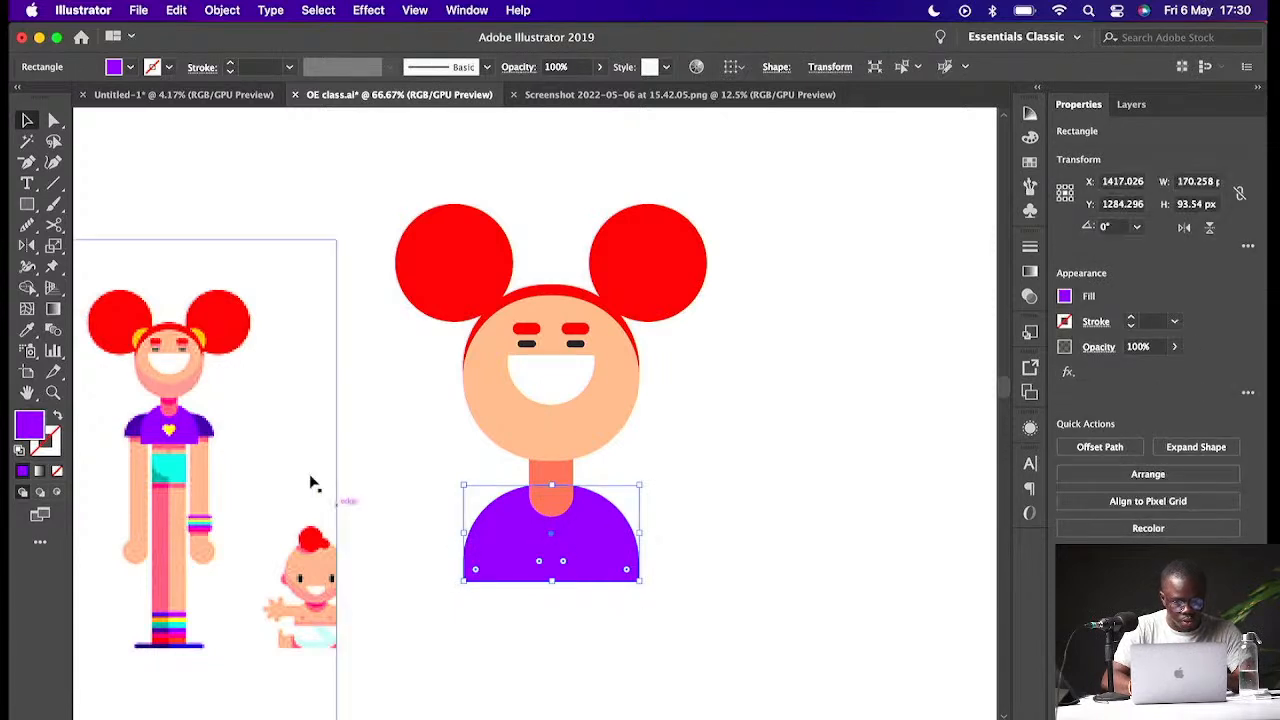
- Draw a wide rectangle about 257 × 53 px across the torso's base and round its top corners into shoulders
click(30, 205)
drag(413, 527, 680, 581)
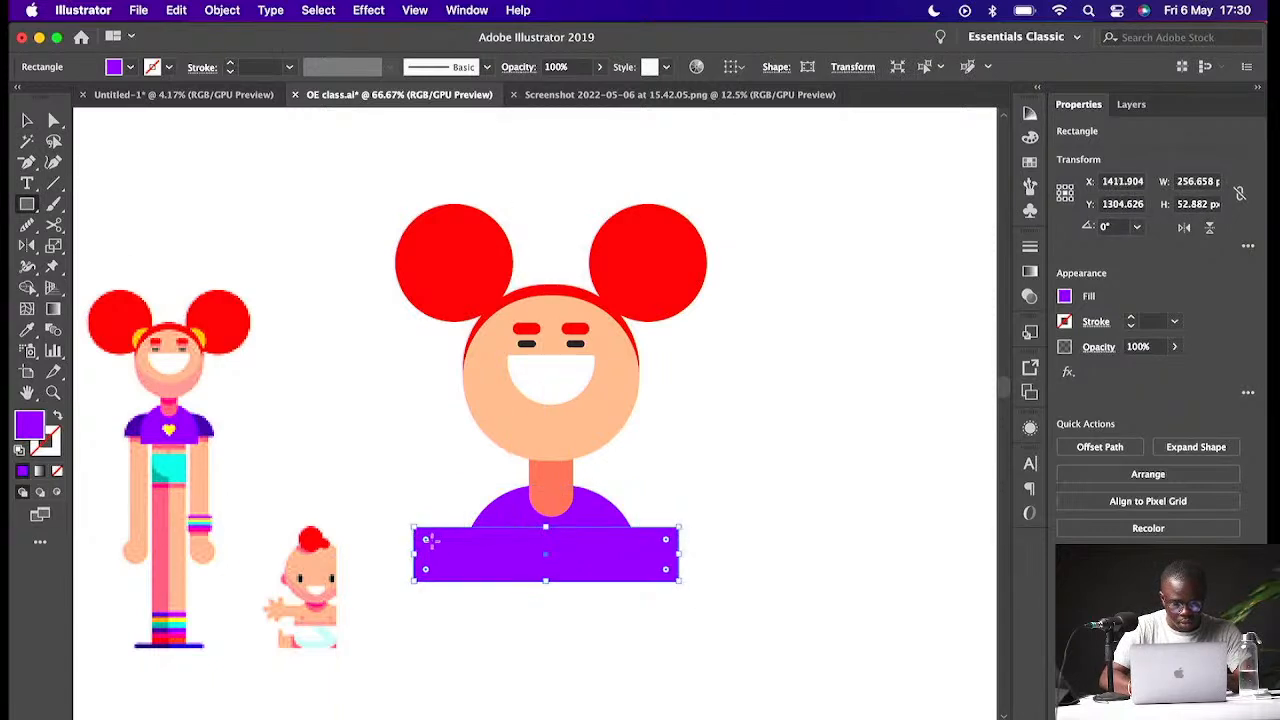
drag(425, 540, 427, 614)
key(super+z)
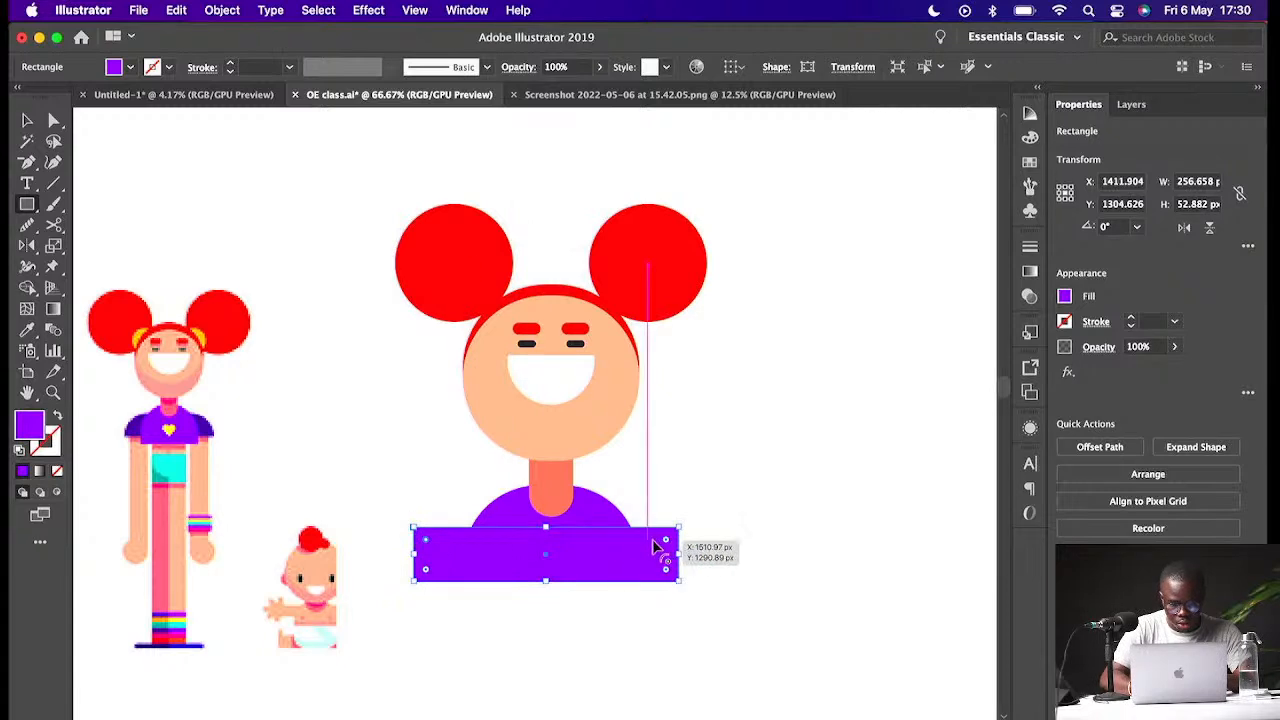
drag(667, 543, 588, 628)
- Set the shoulder shape's fill to a darker purple in the Color Picker
key(c)
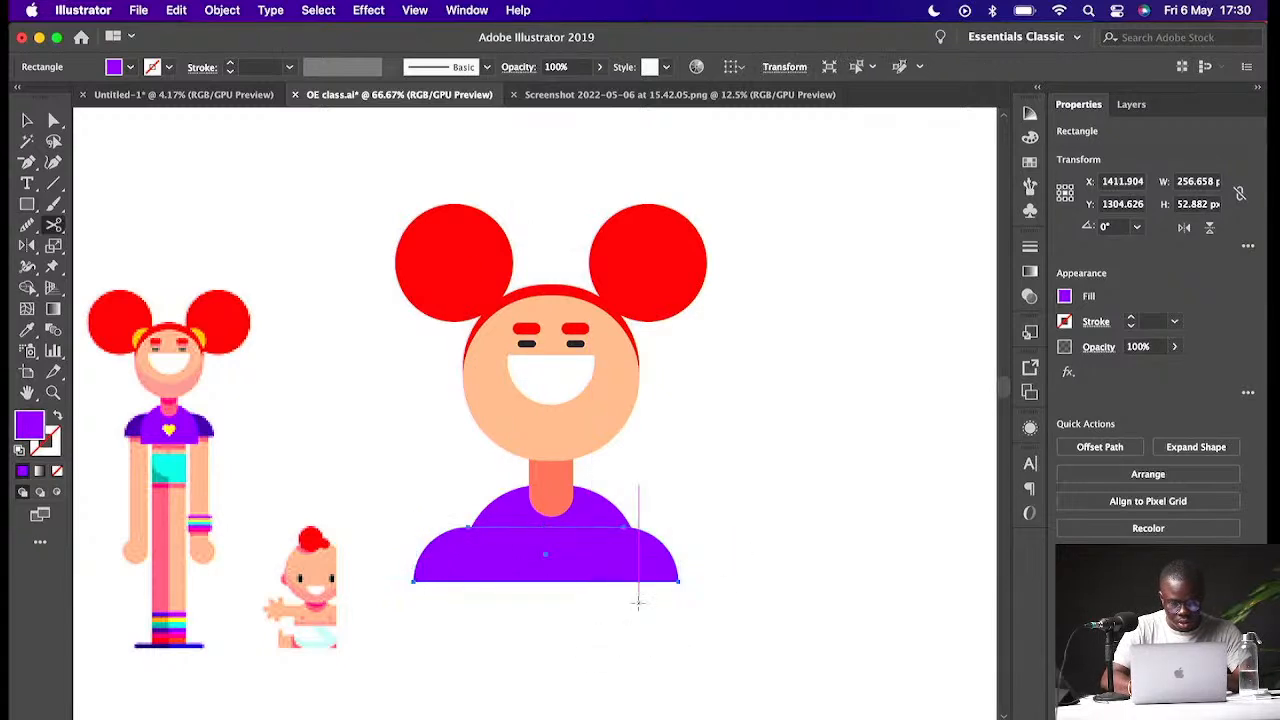
double_click(28, 426)
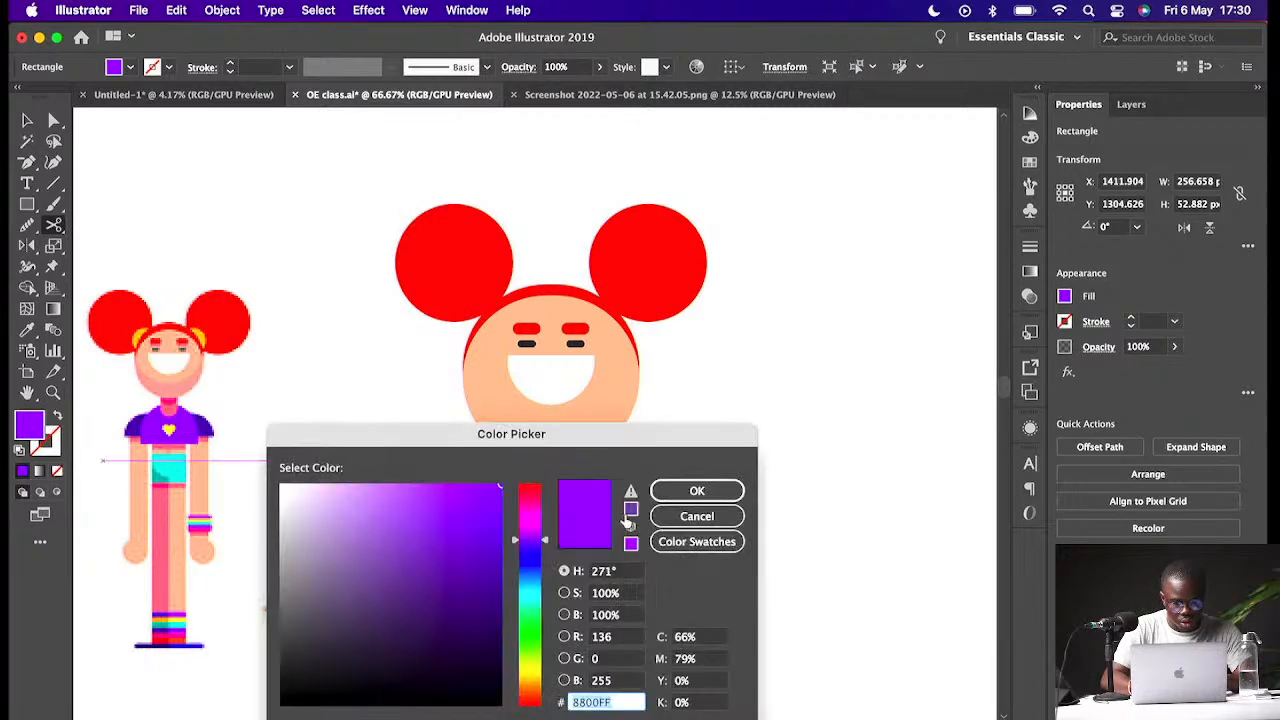
click(492, 544)
drag(492, 544, 492, 557)
click(697, 491)
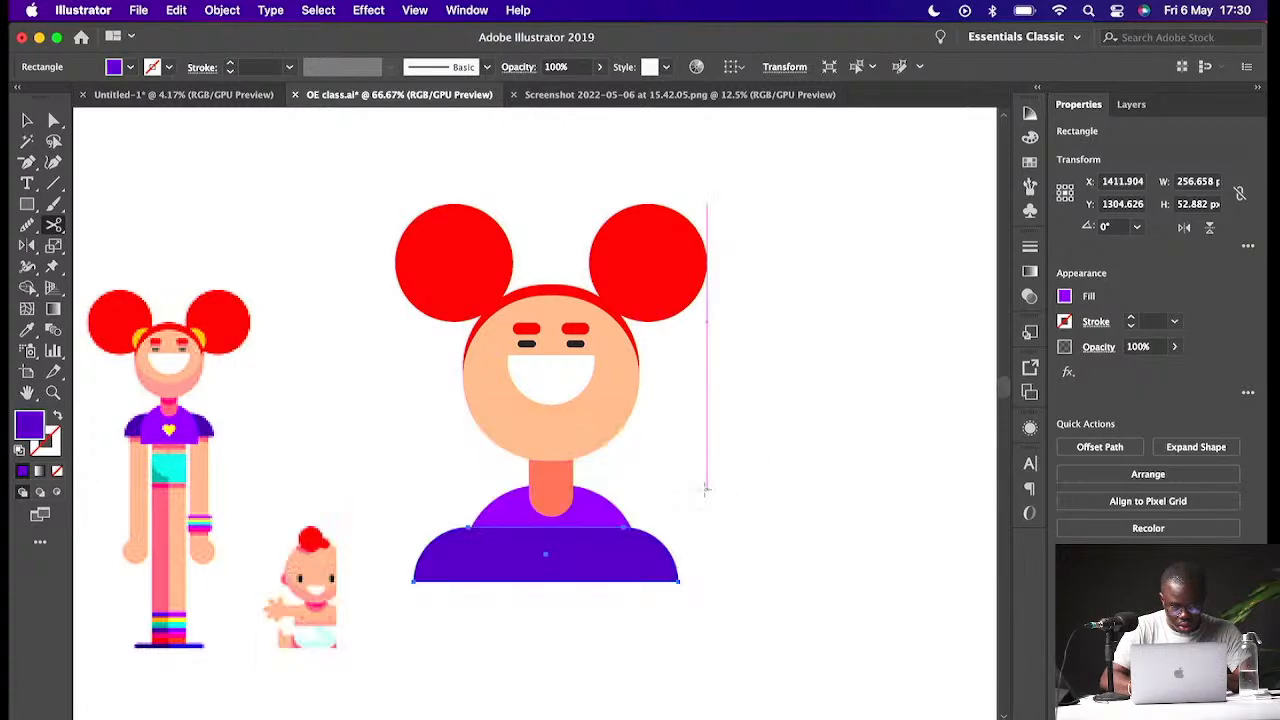
- Horizontally centre the shoulder shape with the torso and neck
key(v)
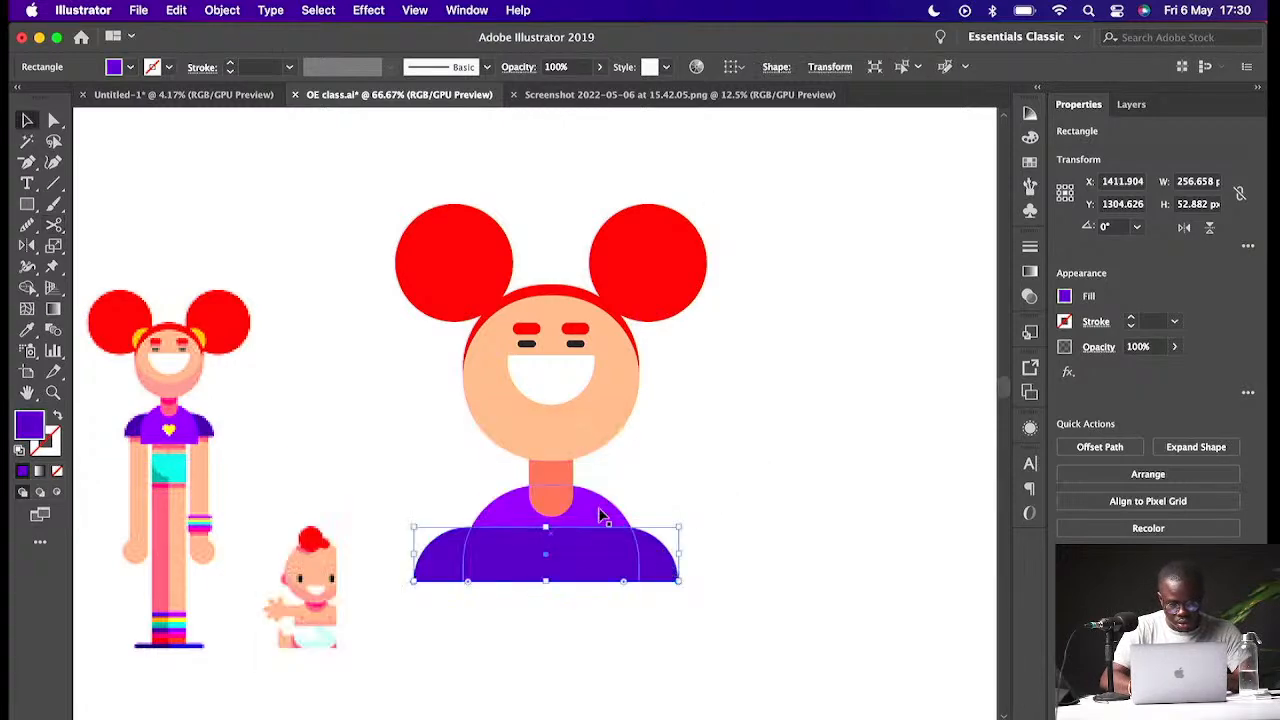
shift+click(600, 508)
click(1127, 446)
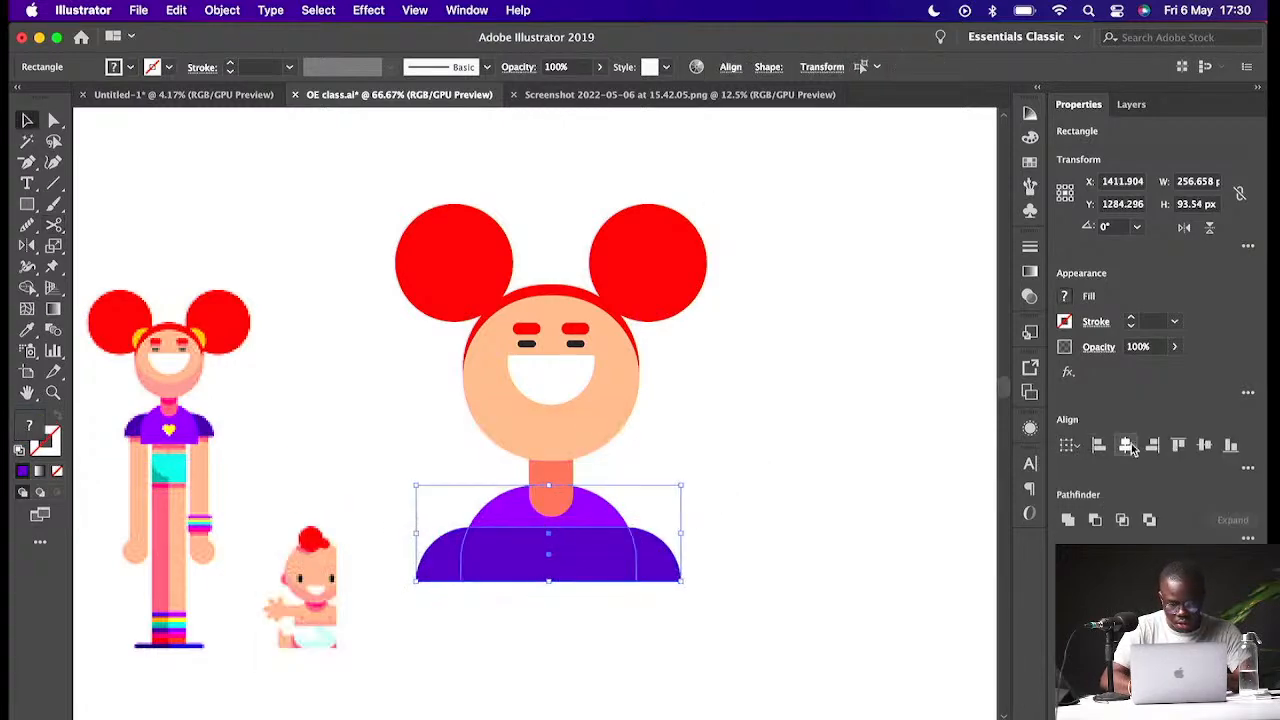
shift+click(568, 490)
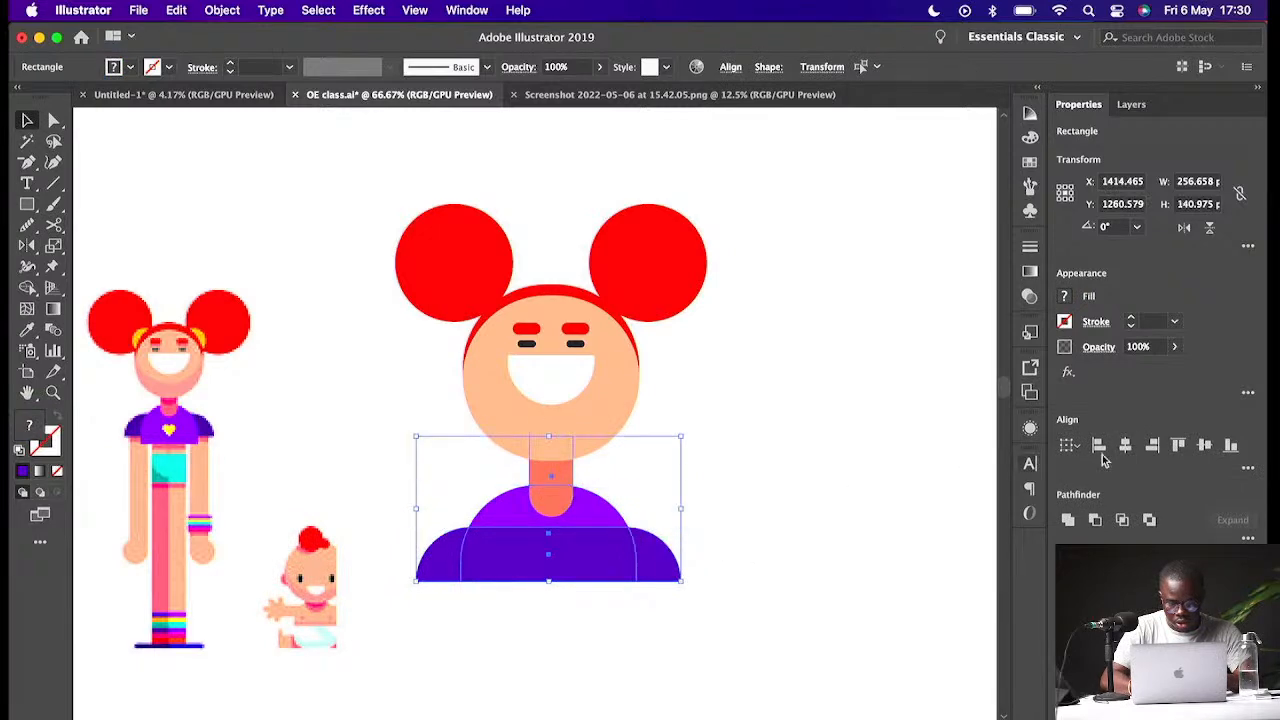
click(1126, 446)
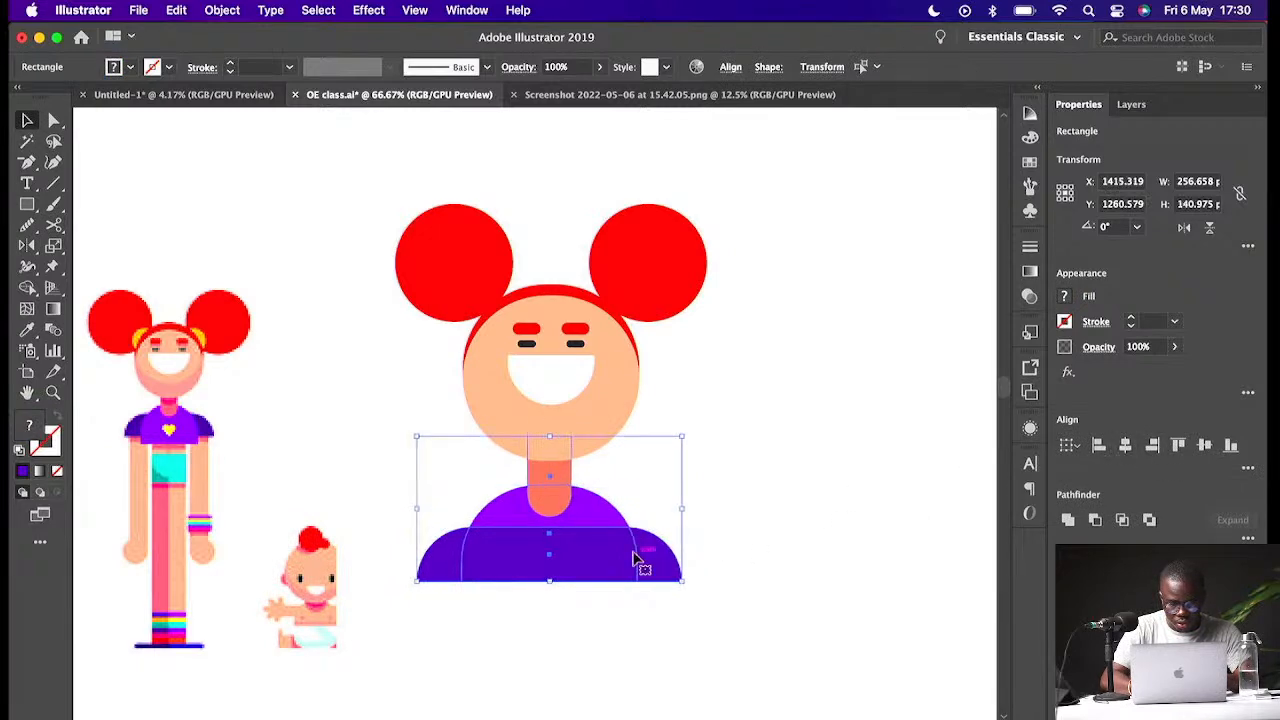
drag(611, 538, 608, 538)
- Send the shoulder shape backward behind the torso
click(720, 528)
click(646, 574)
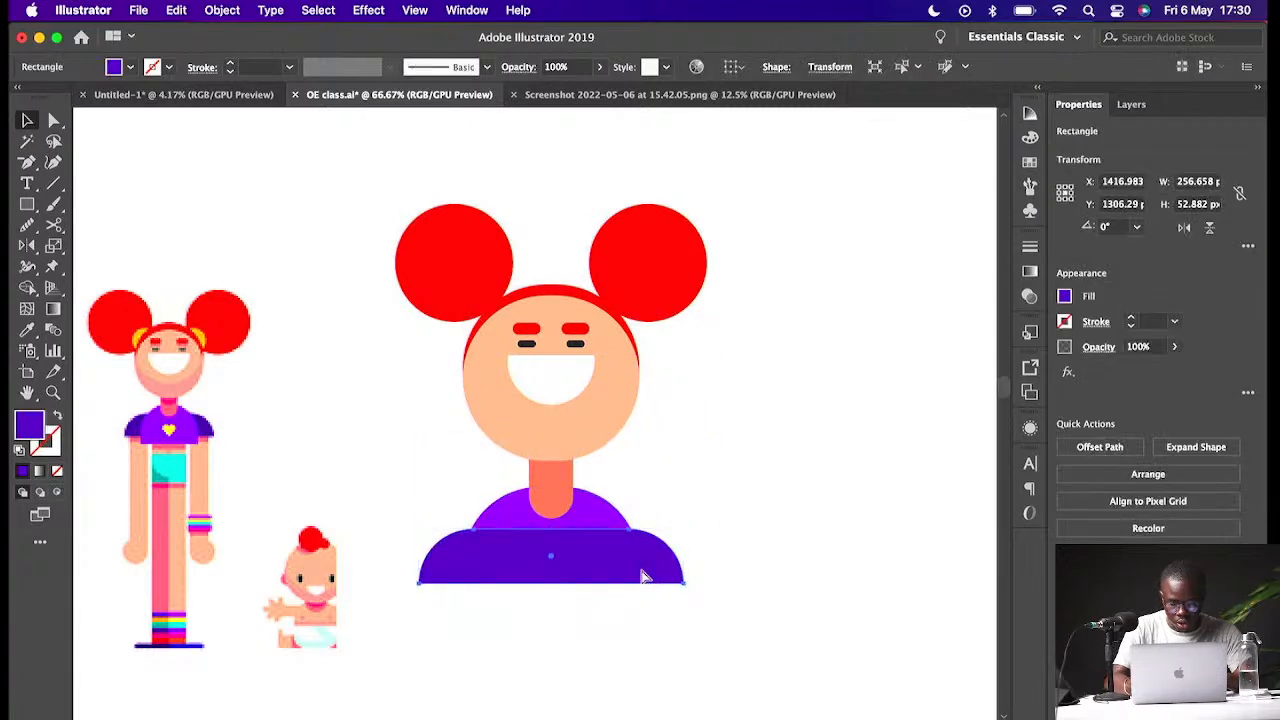
key(super+bracketleft)
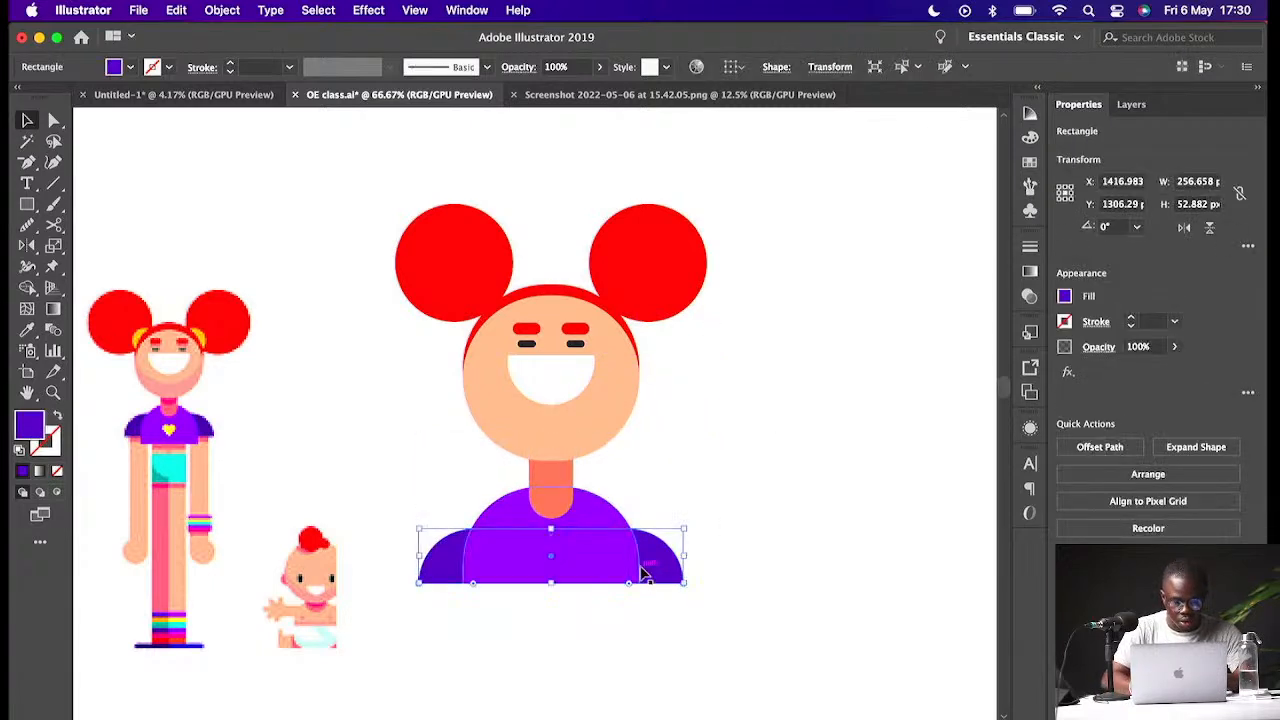
- Move the shoulder shape up about 20 px so it sits behind the upper torso
click(642, 566)
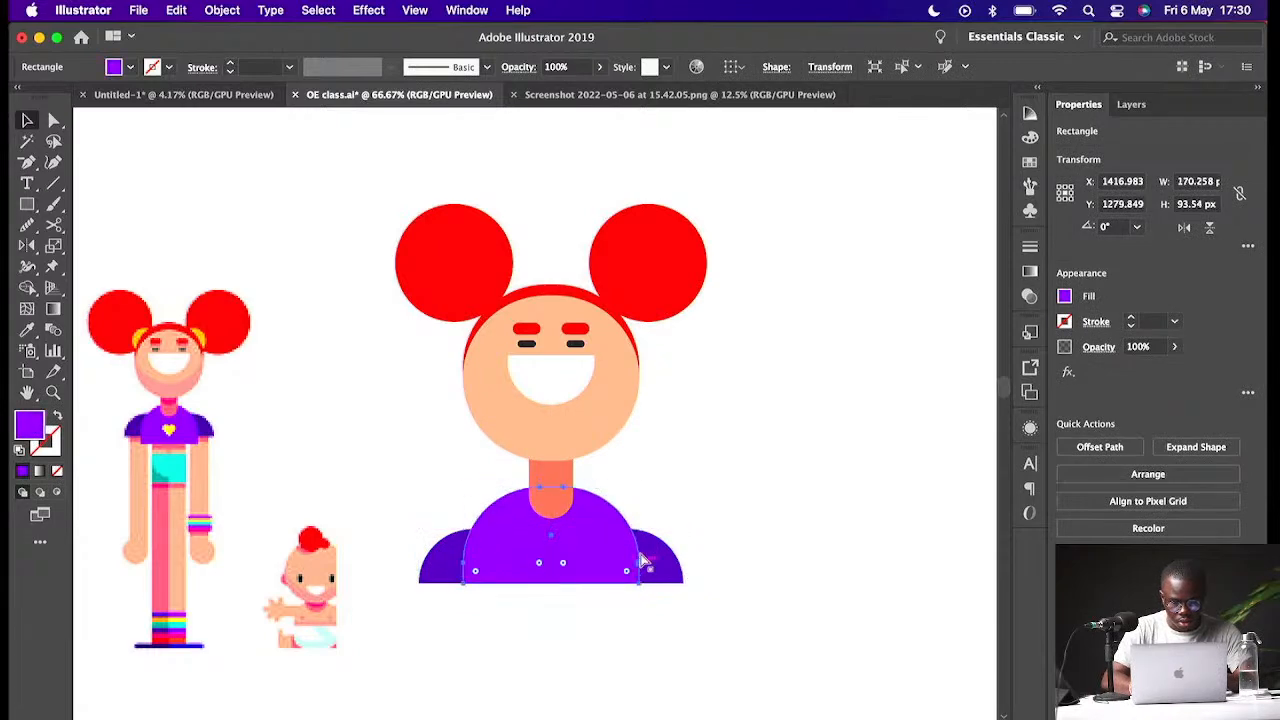
click(720, 515)
drag(664, 568, 665, 548)
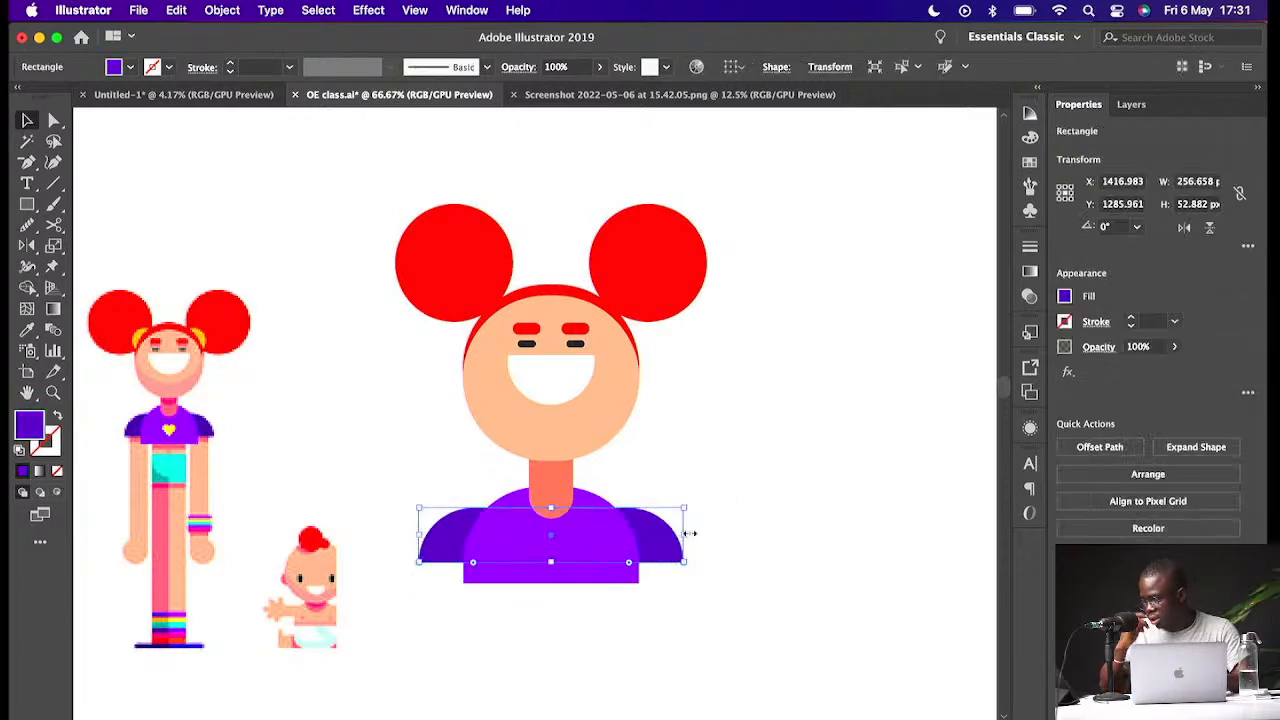
drag(690, 533, 690, 533)
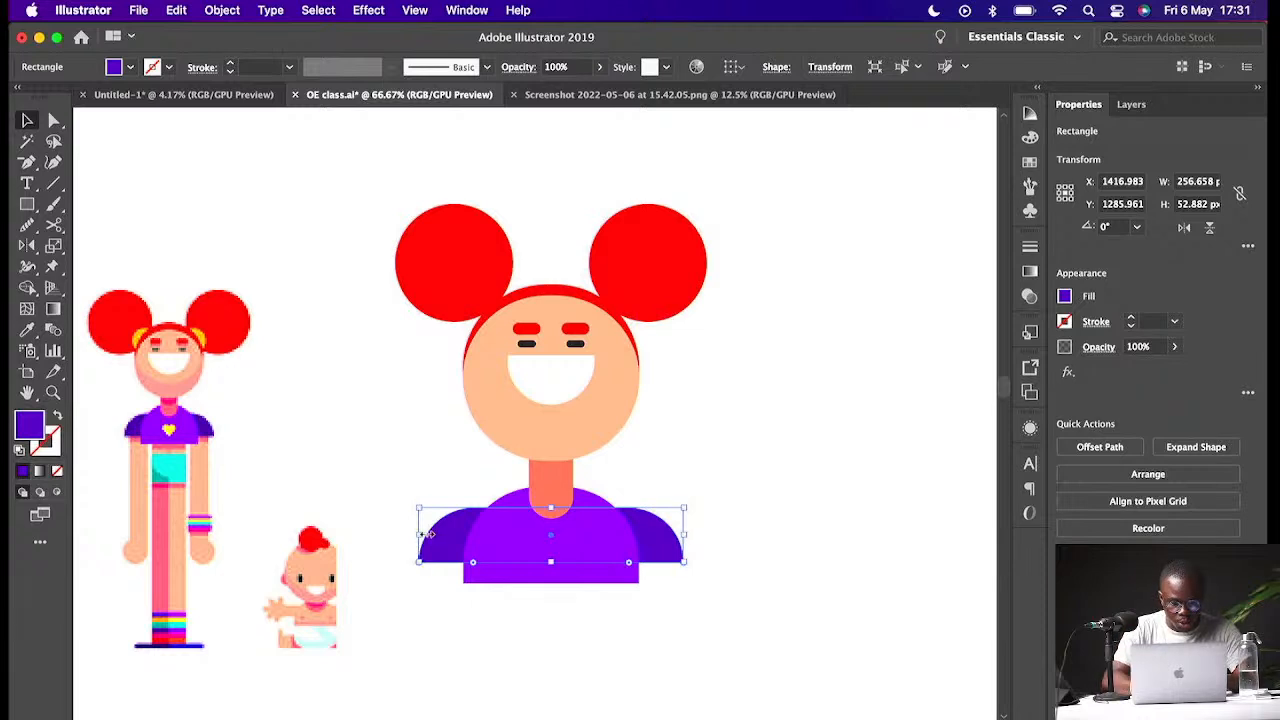
click(427, 534)
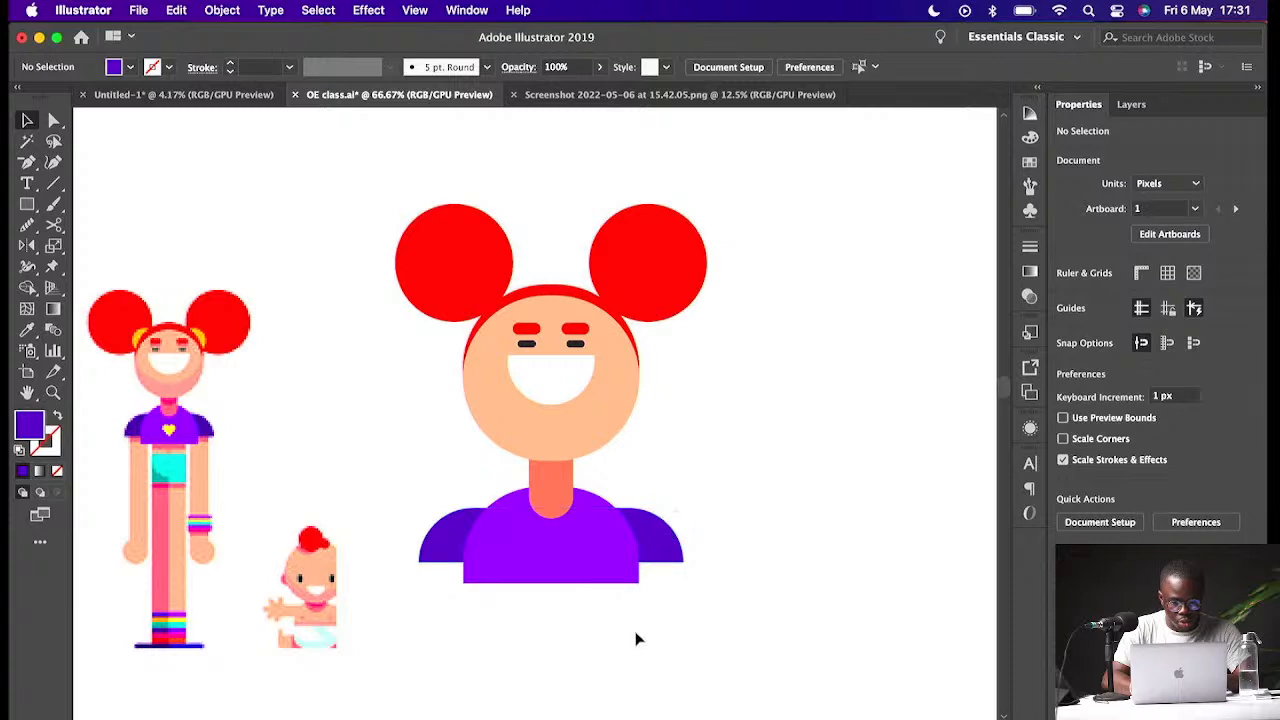
- Draw a square about 122 × 122 px below the torso and fill it with the face's skin colour
scroll(632, 572, down, 5)
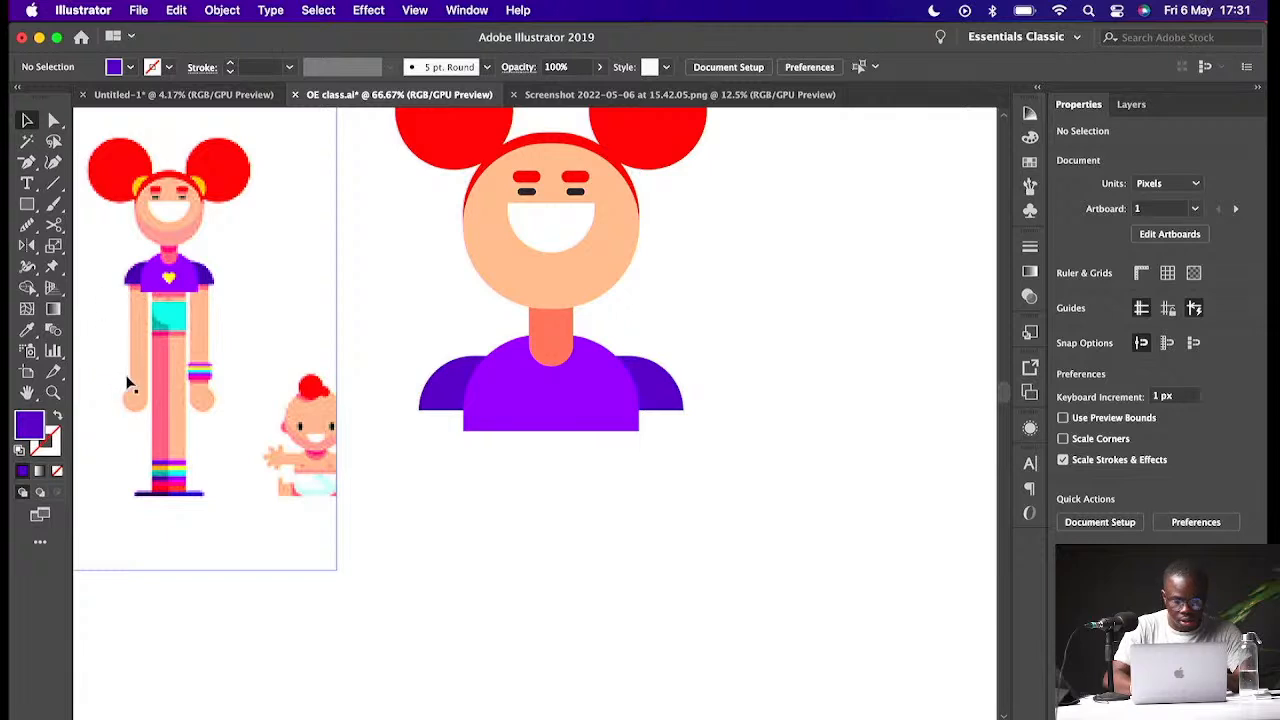
click(30, 207)
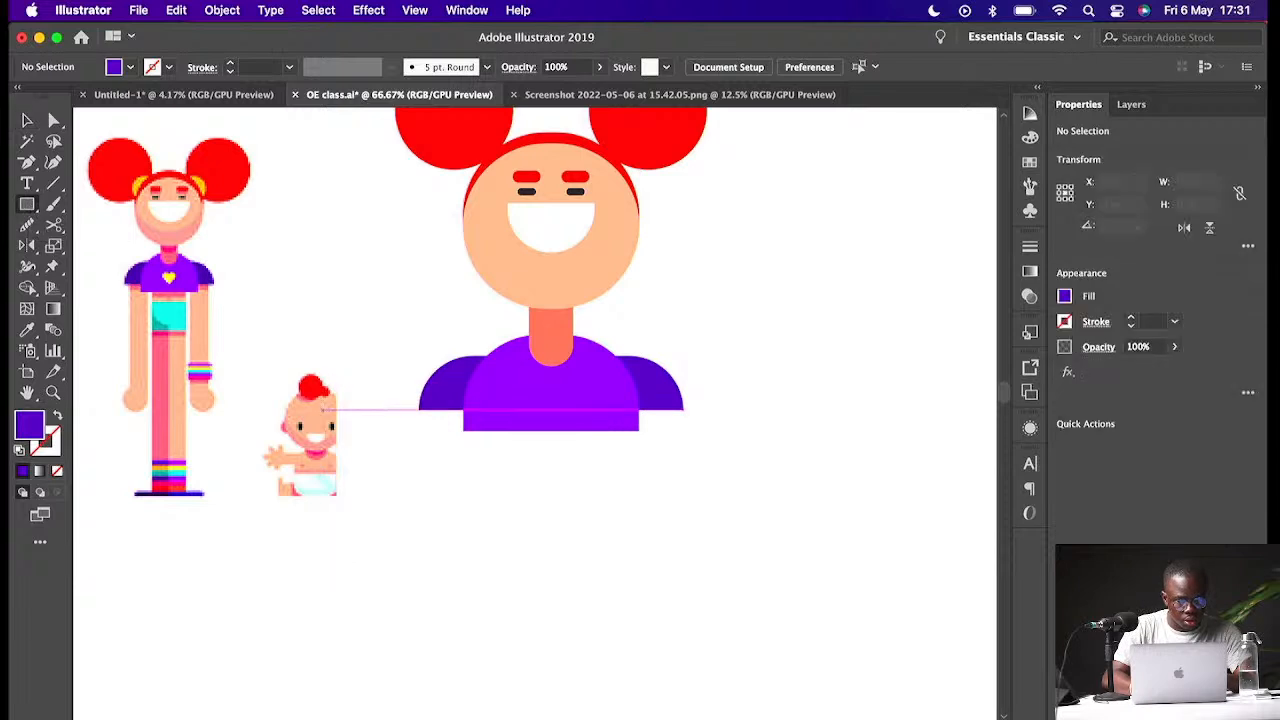
drag(490, 421, 616, 547)
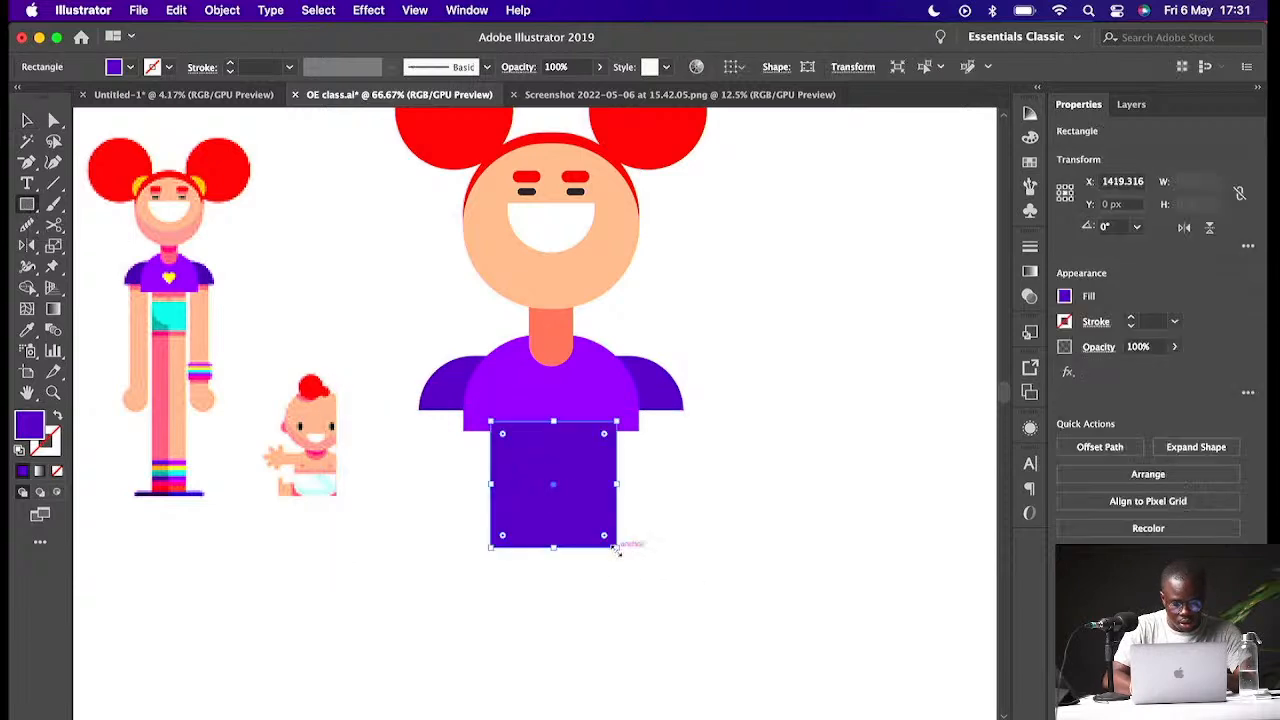
key(i)
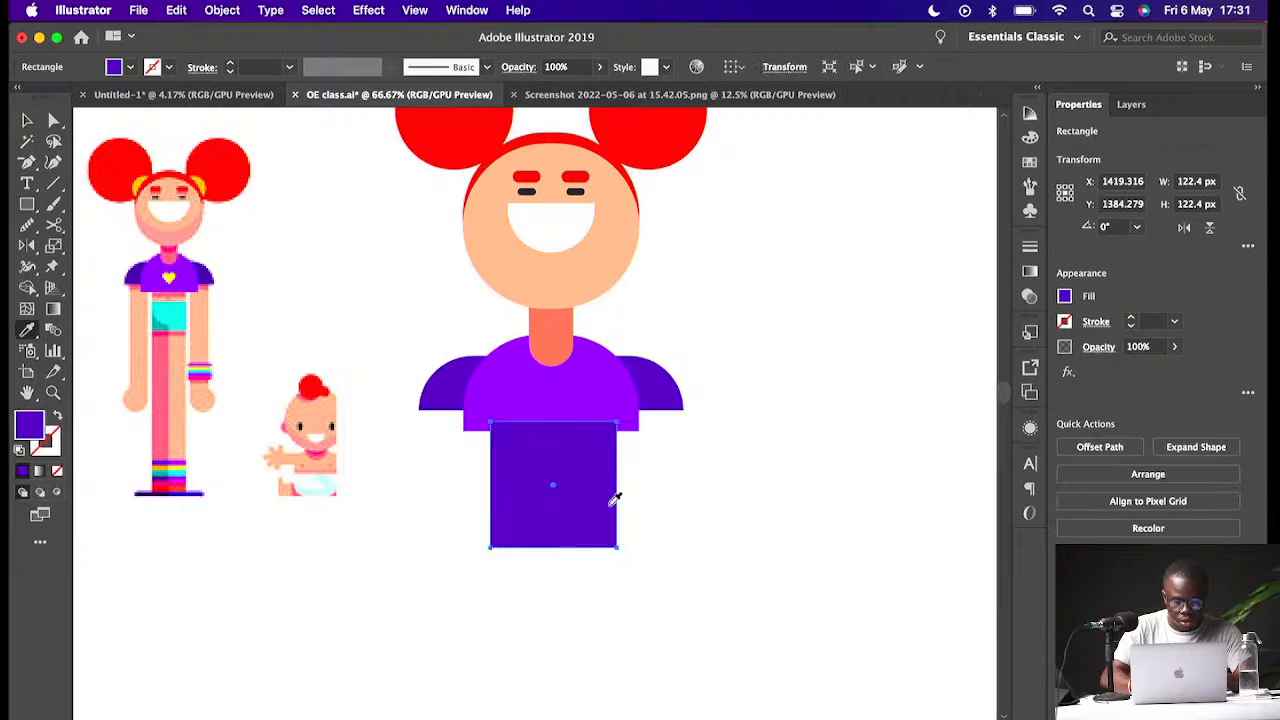
click(583, 252)
key(v)
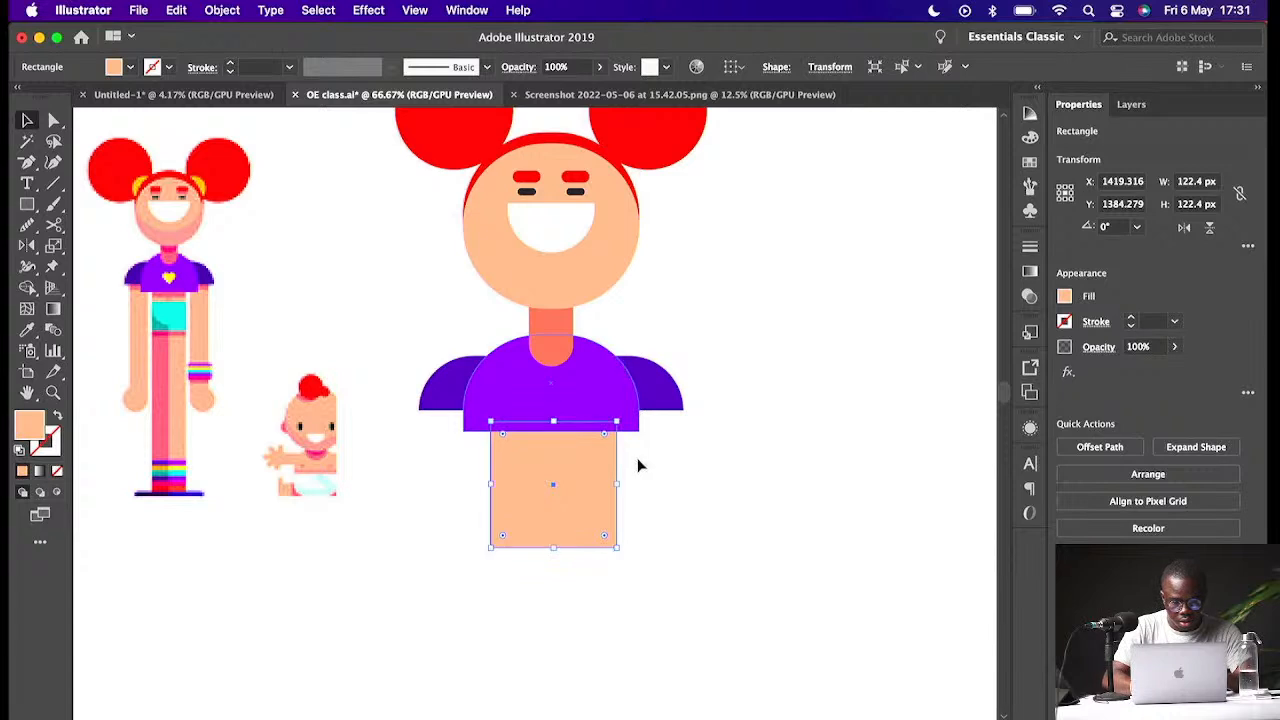
click(706, 497)
click(547, 520)
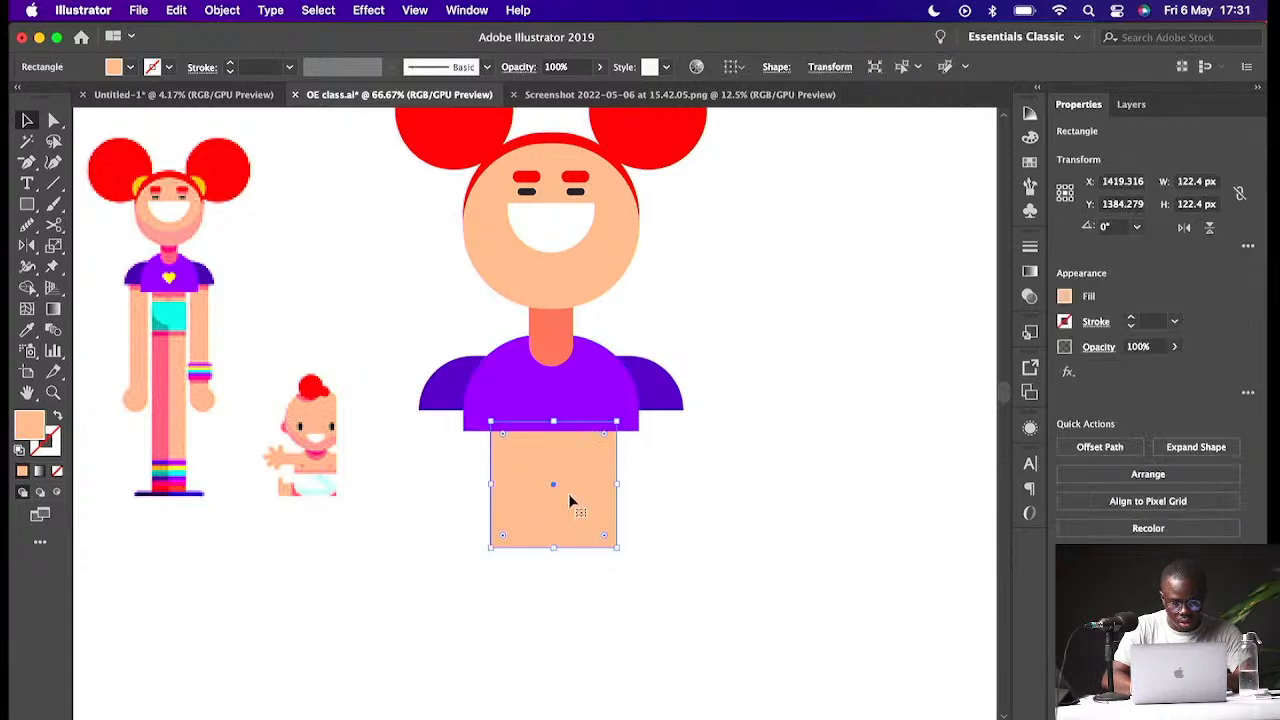
- Horizontally centre the skin-coloured square with the torso
shift+click(628, 392)
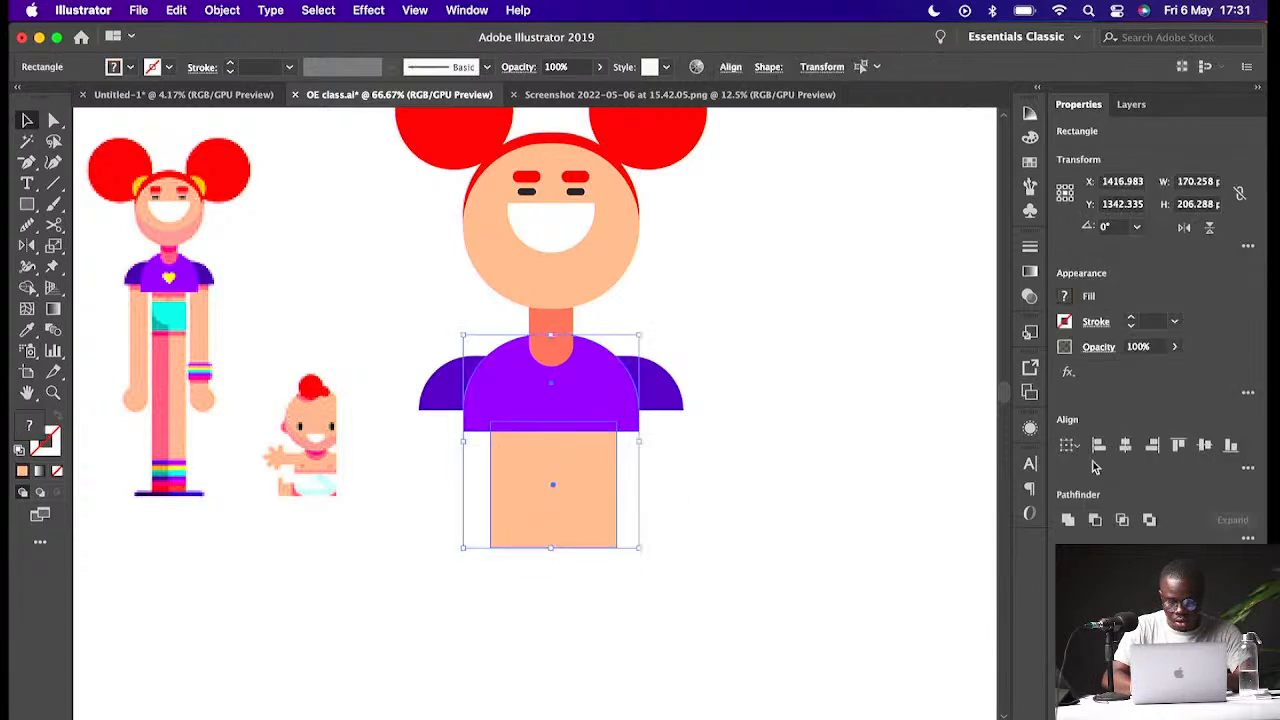
click(1125, 447)
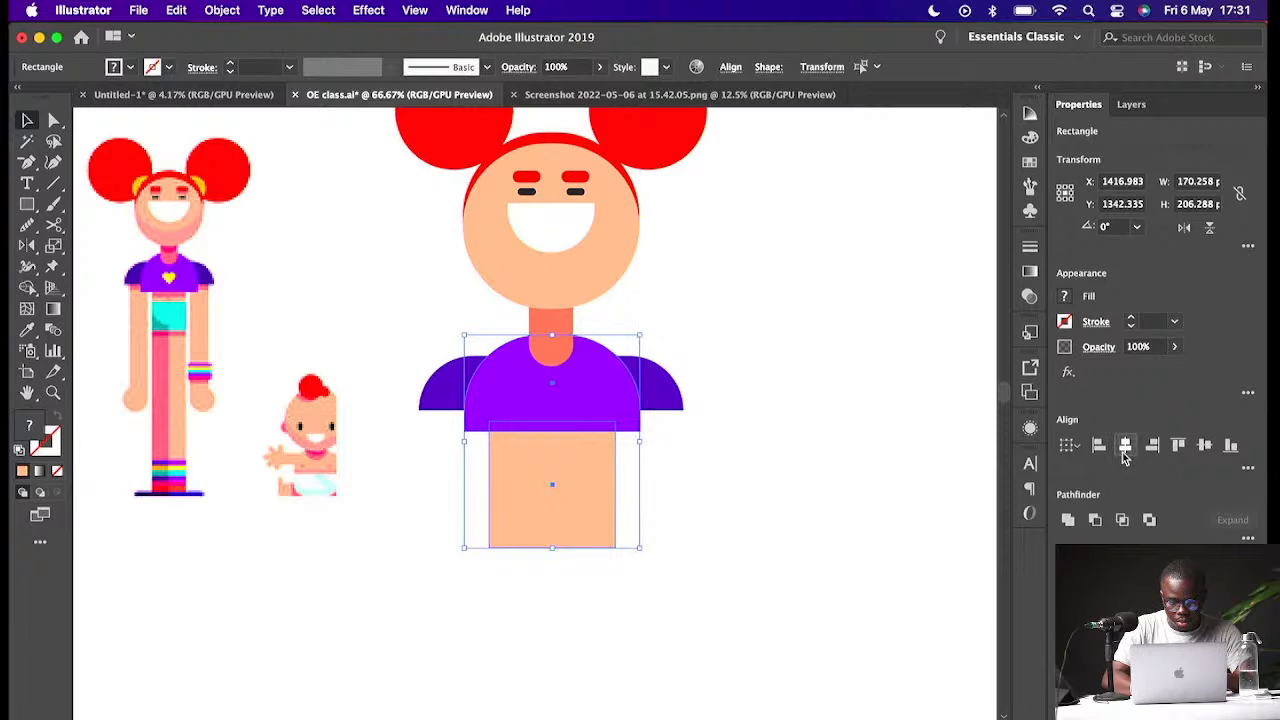
click(615, 398)
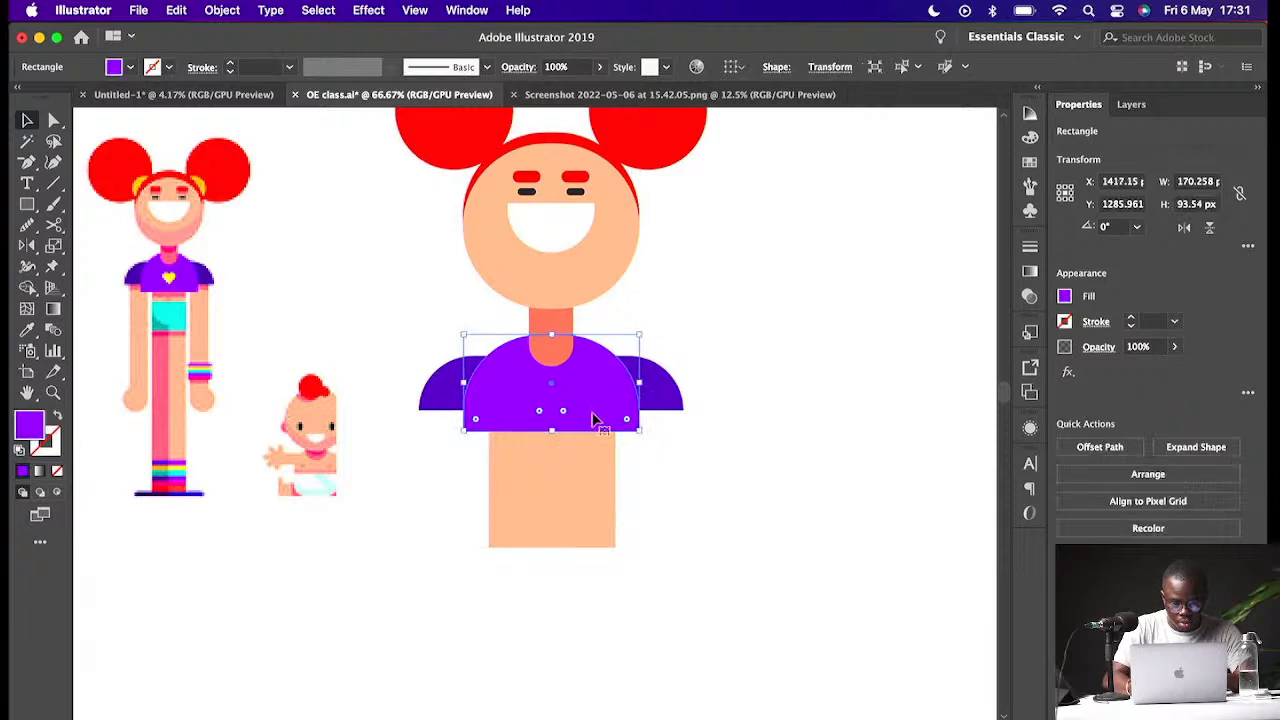
- Shorten the skin square to about 85 px tall and nudge it up to sit just under the torso
click(577, 472)
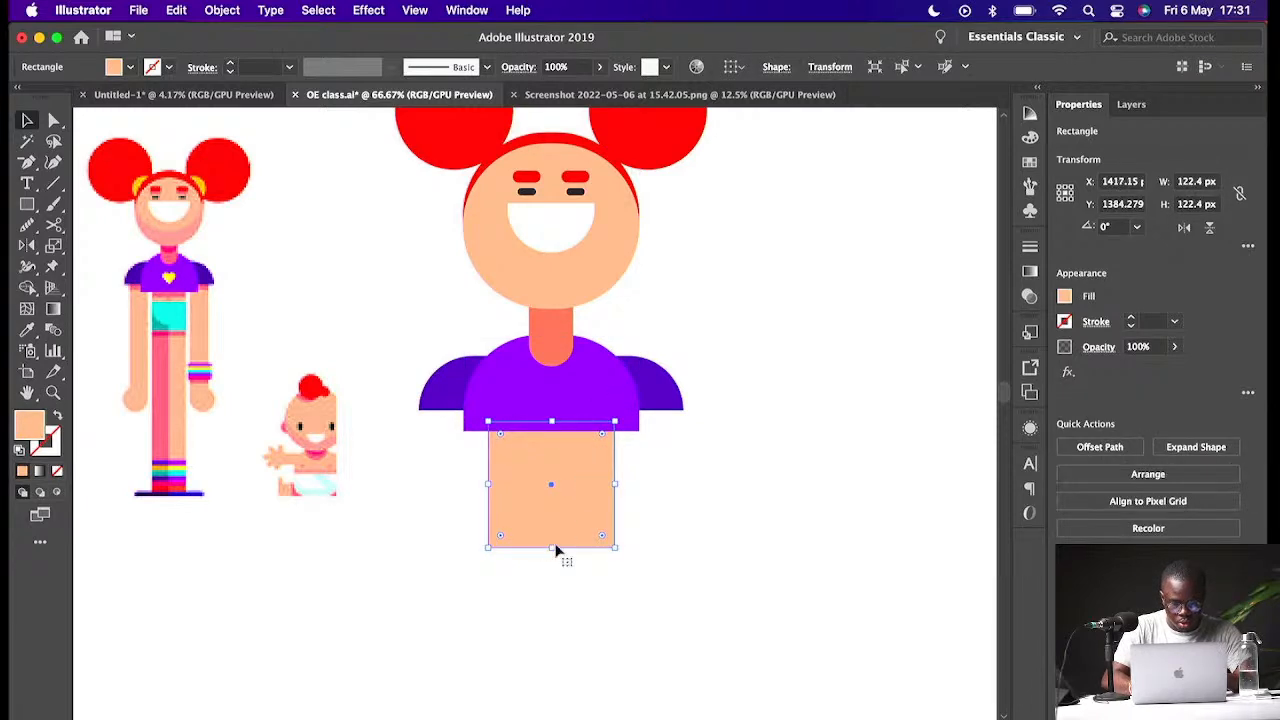
drag(552, 549, 554, 509)
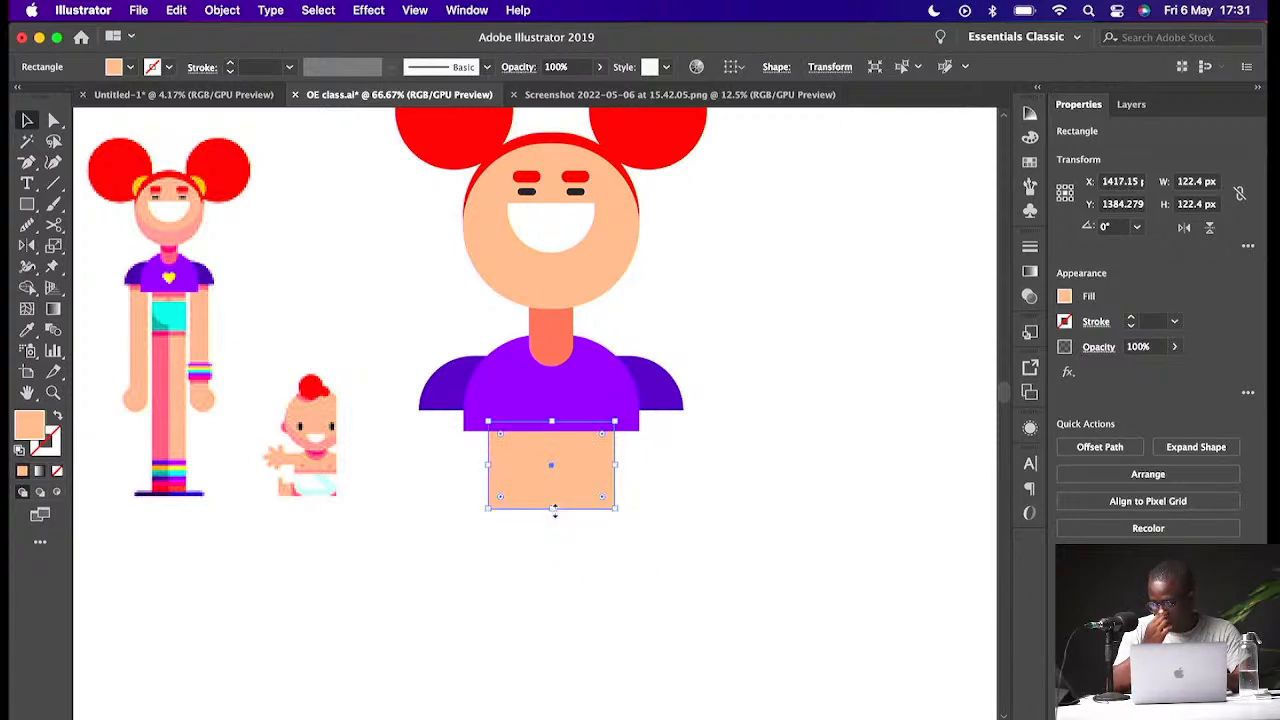
click(640, 471)
drag(561, 463, 561, 451)
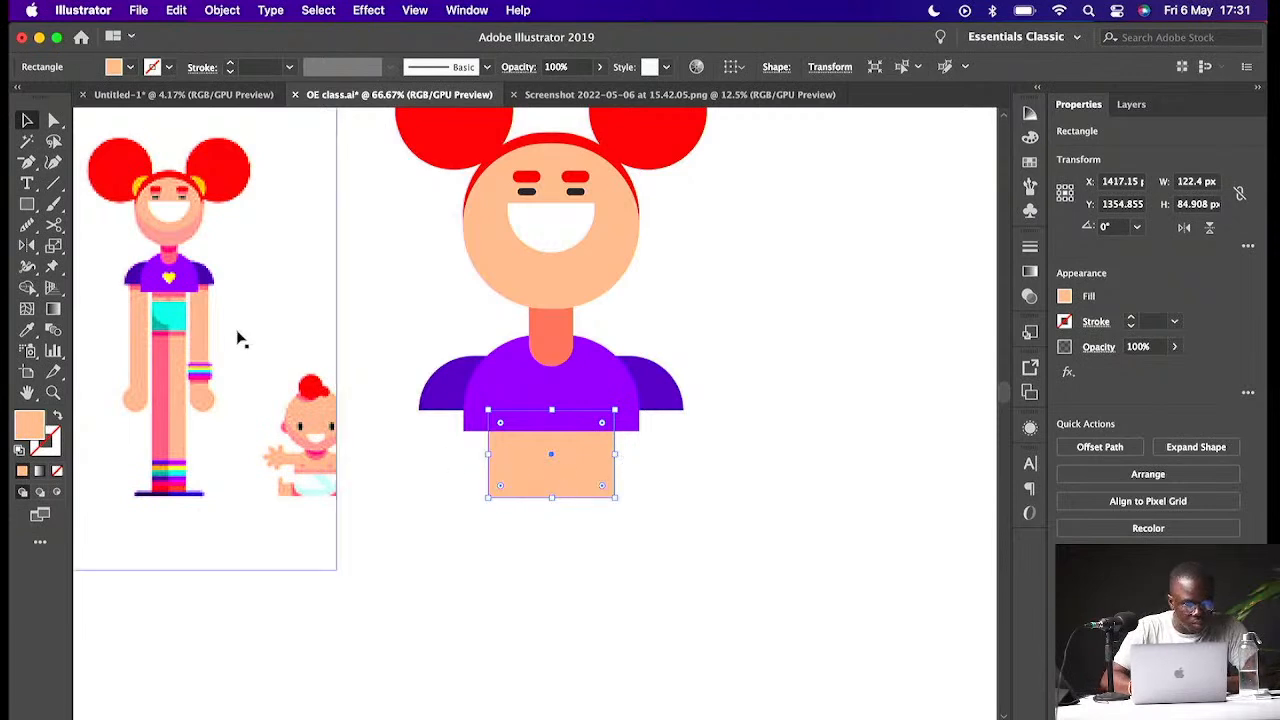
- Draw a rectangle about 122 × 58 px over the lower skin square and fill it with the reference character's cyan shorts colour
click(27, 204)
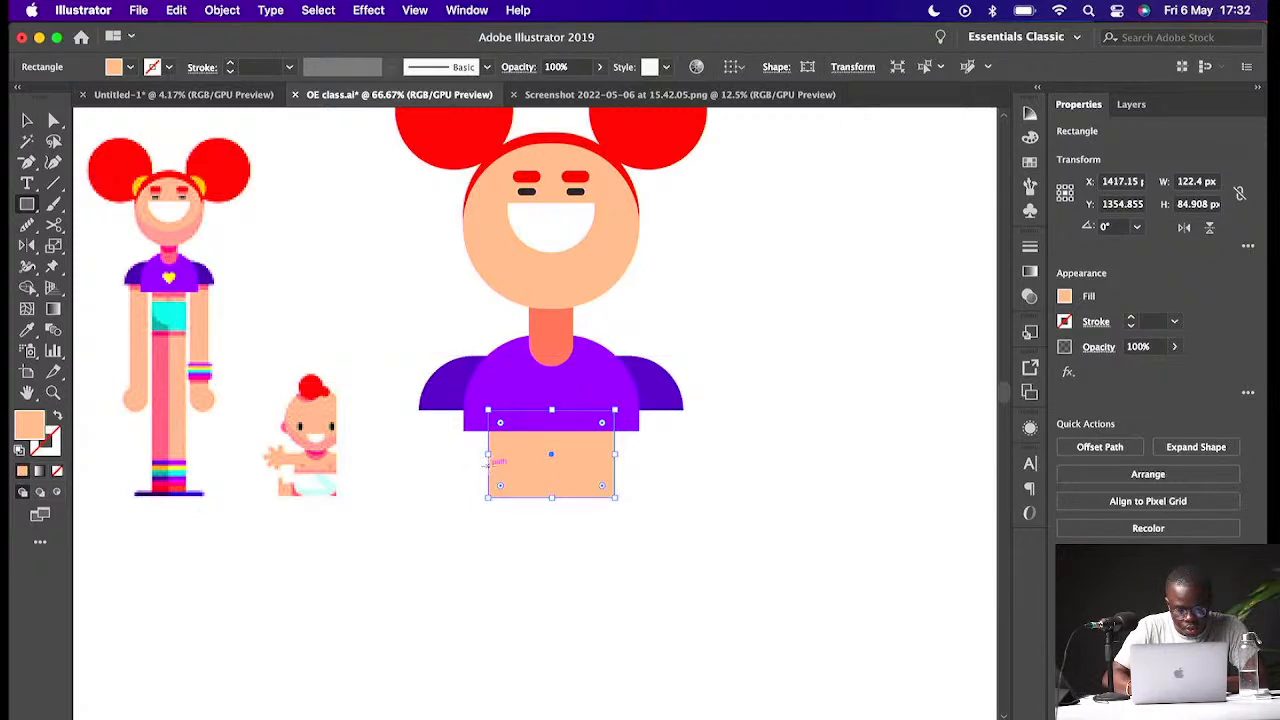
drag(486, 462, 614, 524)
key(i)
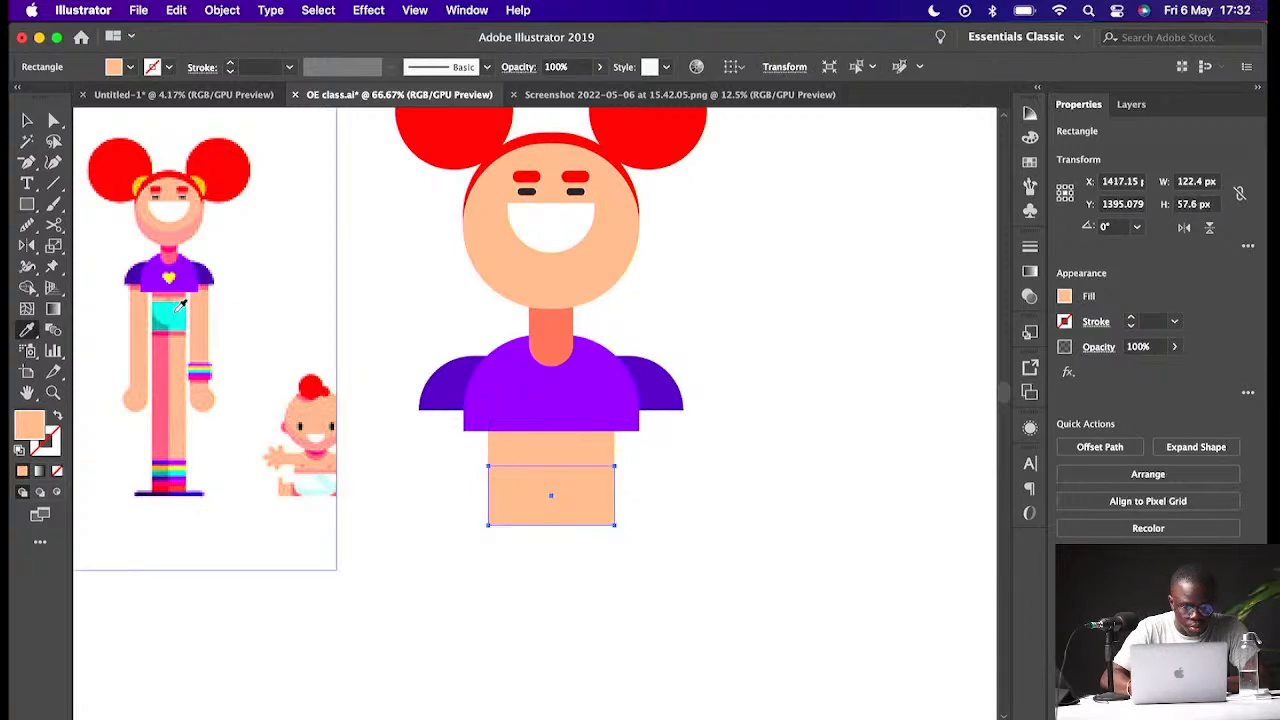
click(184, 305)
key(v)
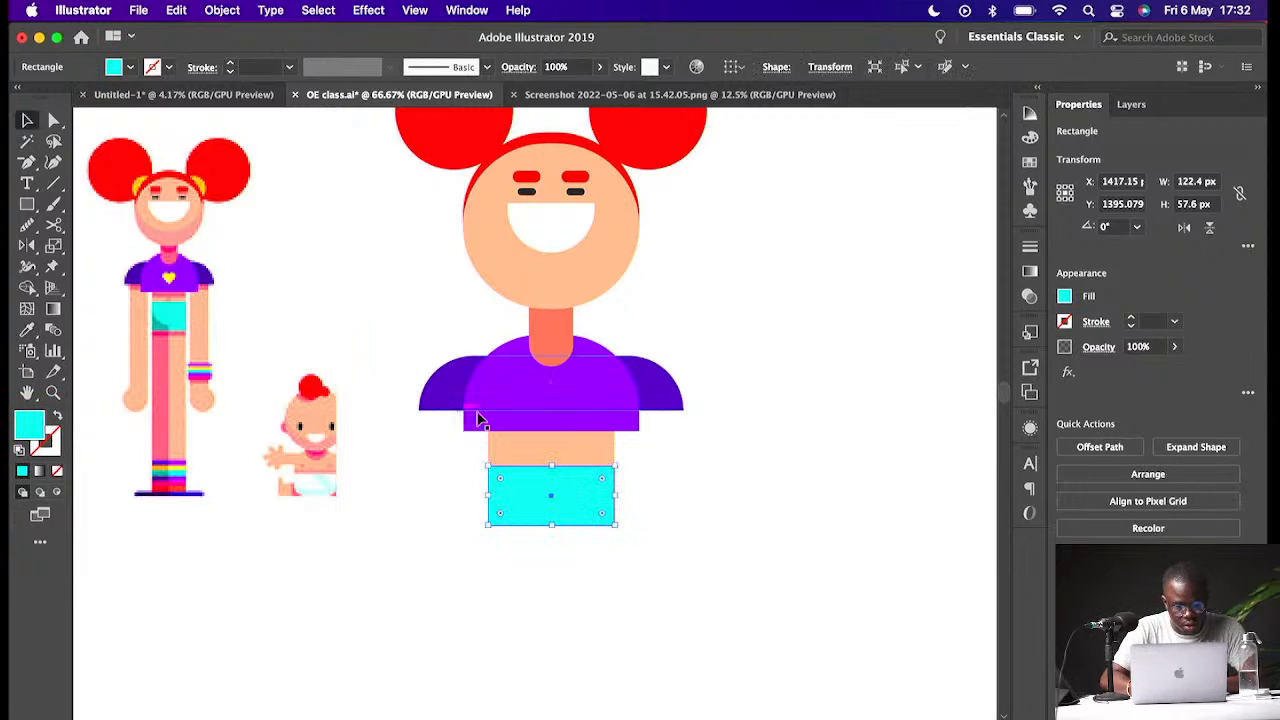
- Add skin-coloured leg rectangles about 299 px tall below the shorts, with a separate right leg about 61 px wide
click(643, 460)
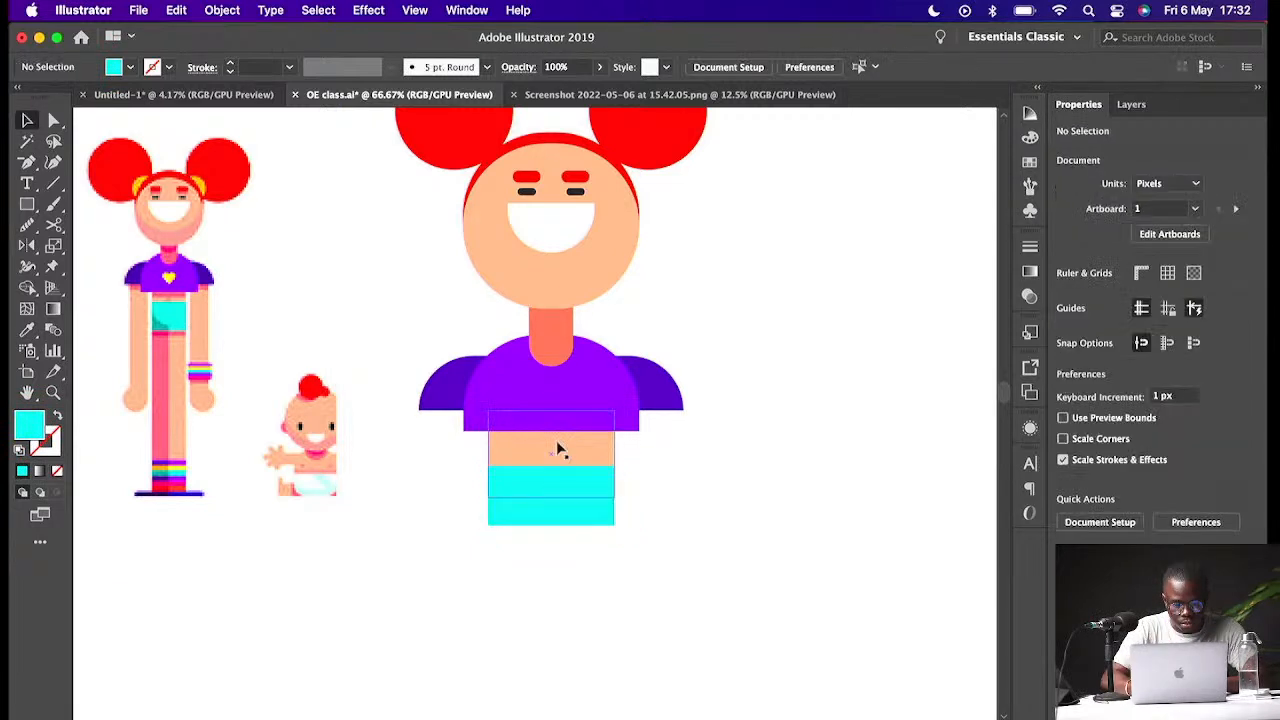
click(558, 450)
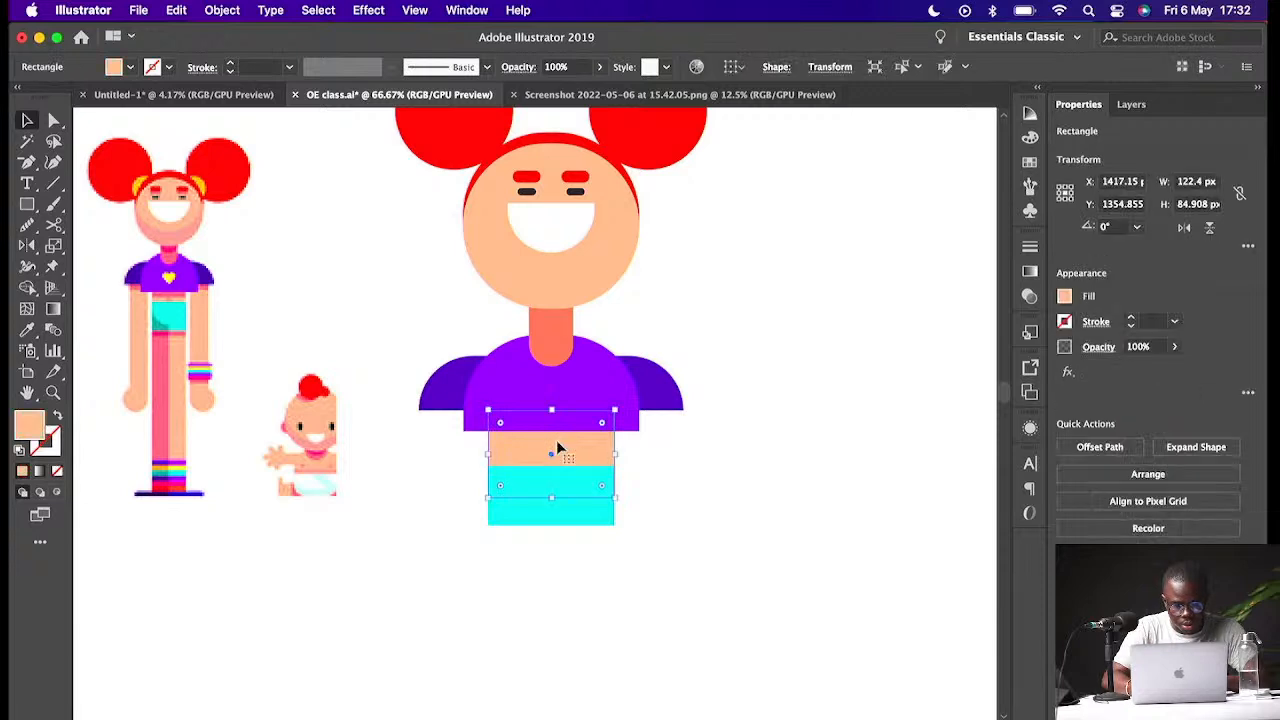
click(682, 463)
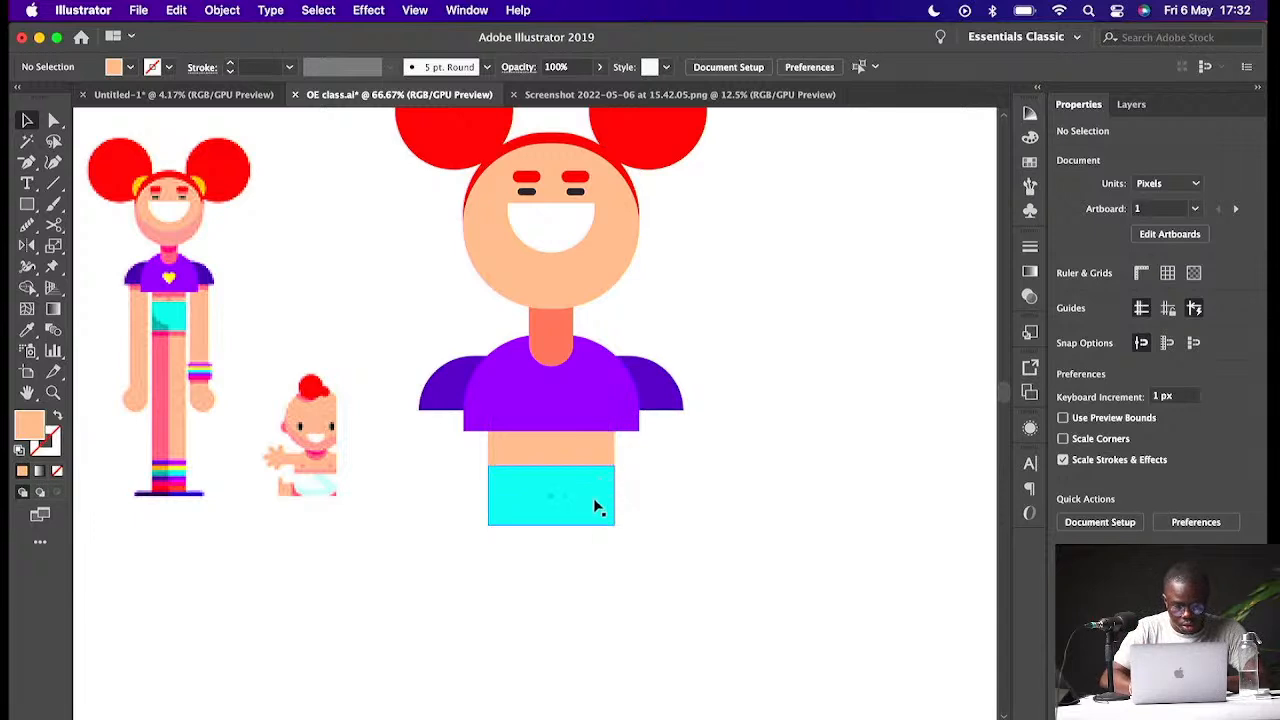
scroll(558, 540, down, 3)
scroll(558, 540, down, 3)
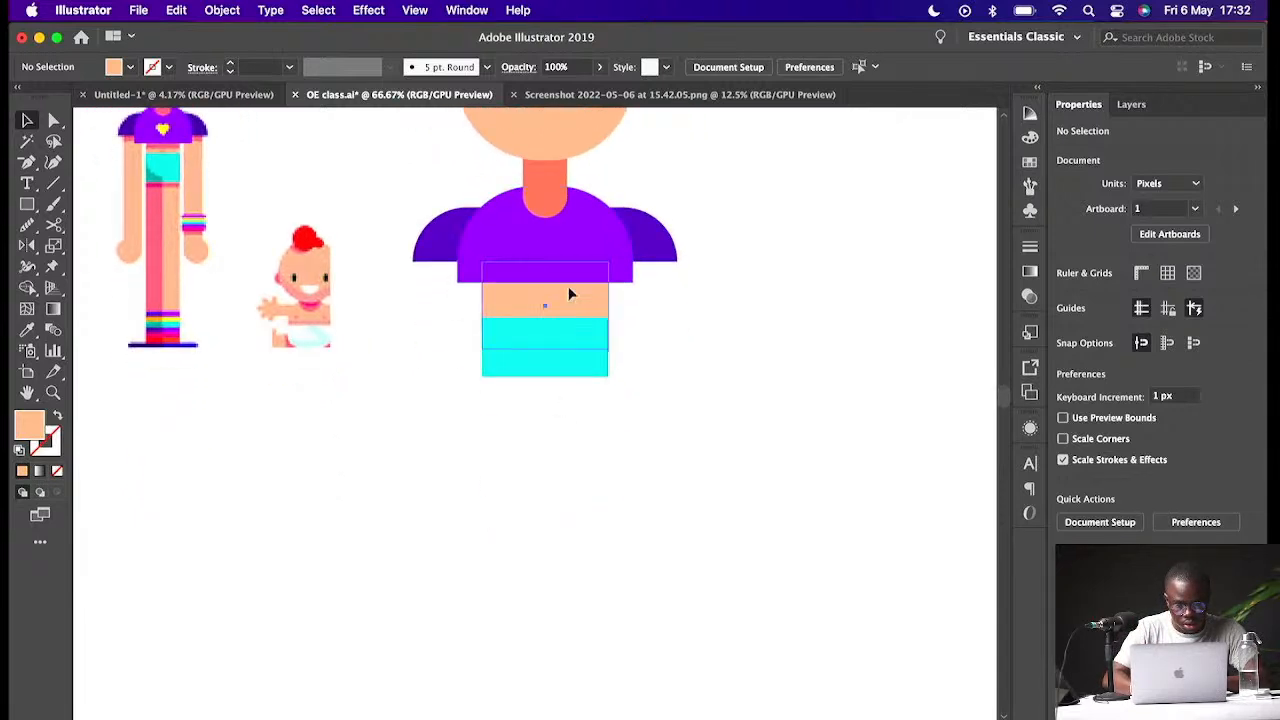
drag(568, 293, 547, 401)
drag(514, 456, 521, 677)
drag(533, 587, 591, 590)
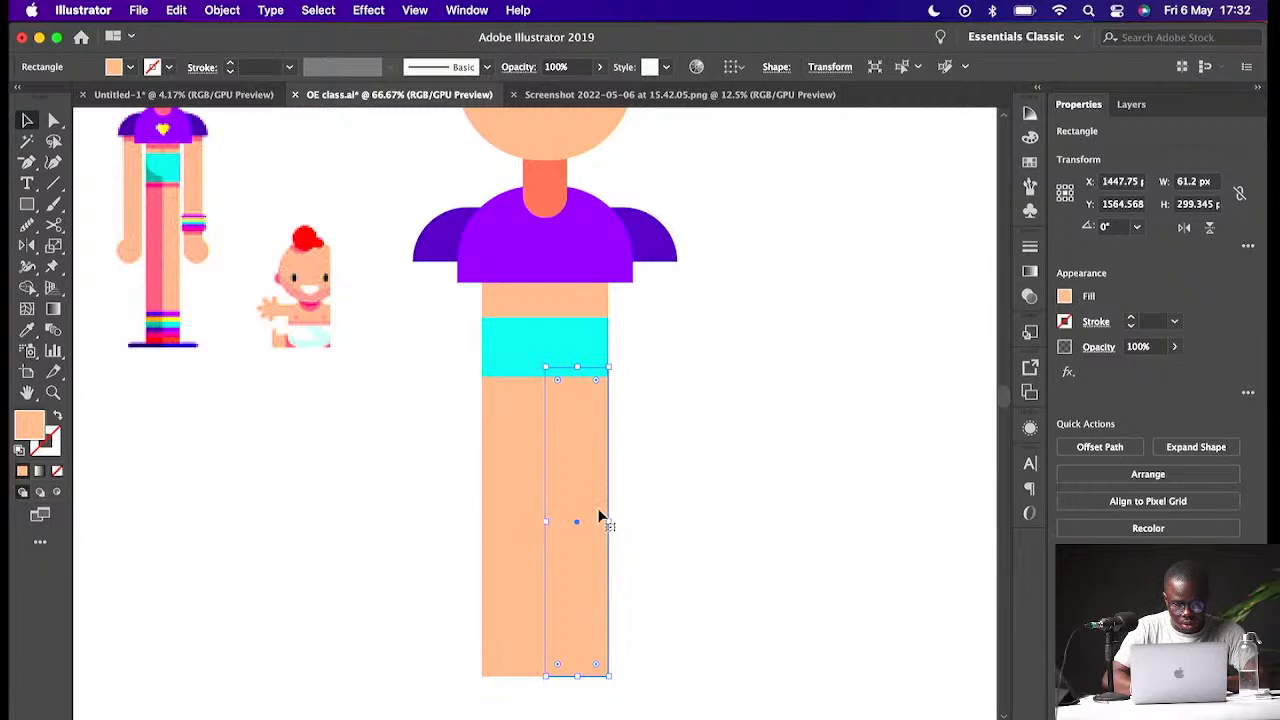
- Darken the right leg's fill to a deeper skin tone, EA9D7F
double_click(25, 424)
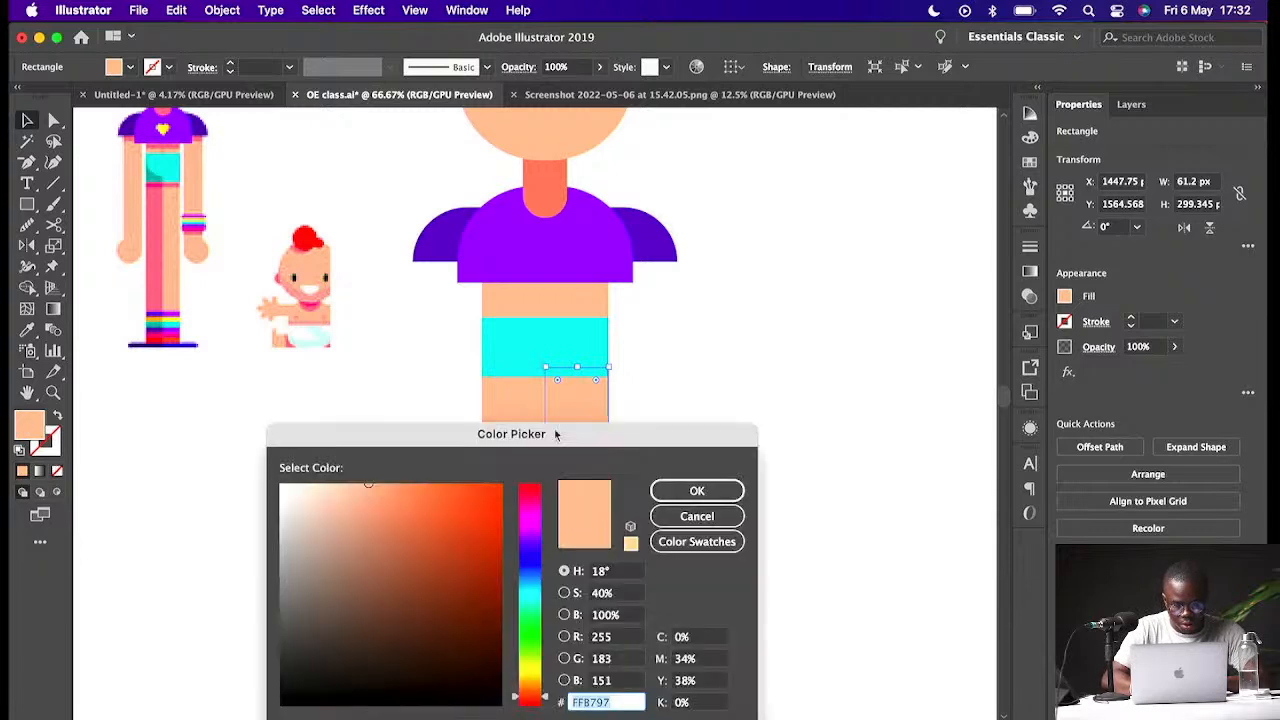
drag(370, 487, 381, 501)
click(697, 490)
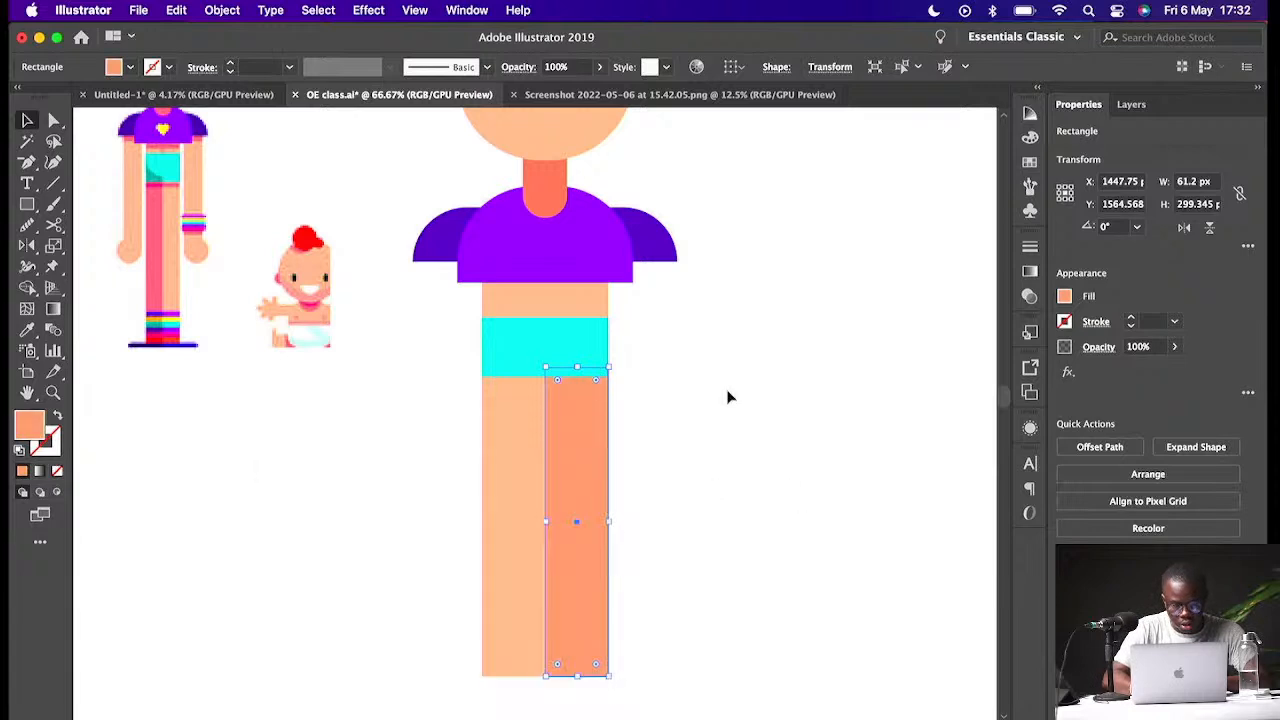
click(729, 394)
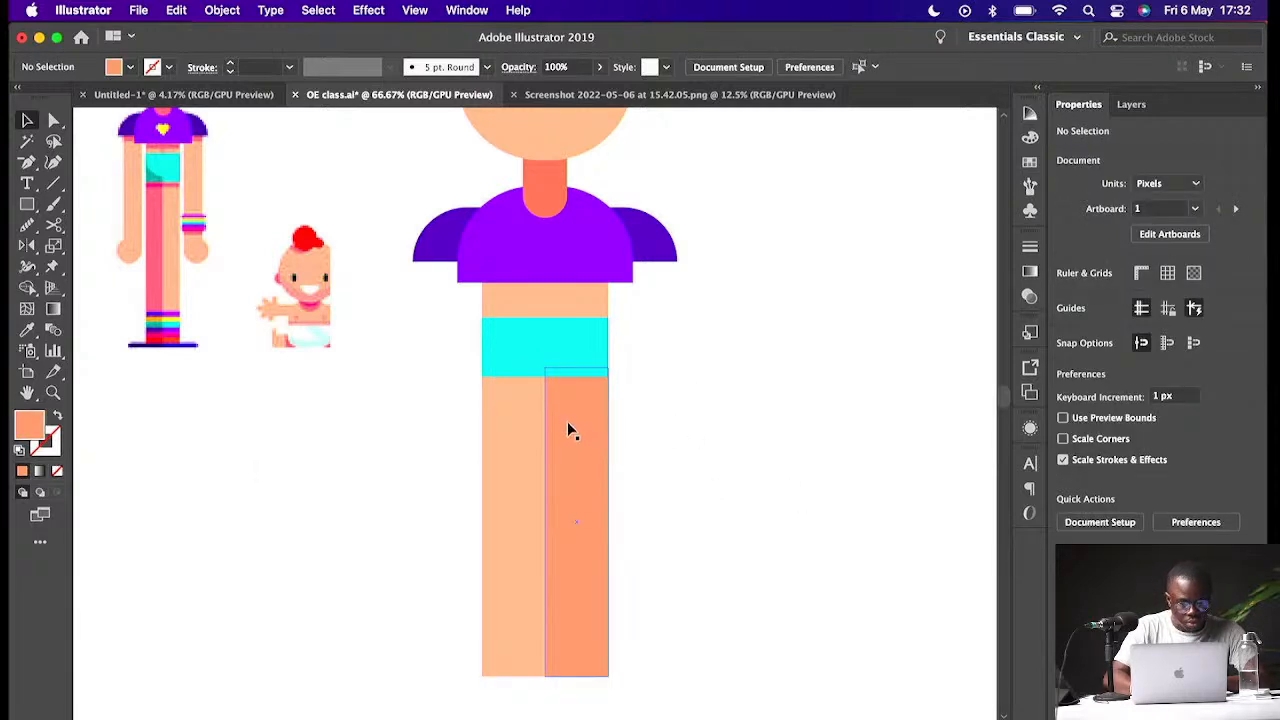
- Adjust the right leg's fill to a redder skin tone, E89280
click(553, 450)
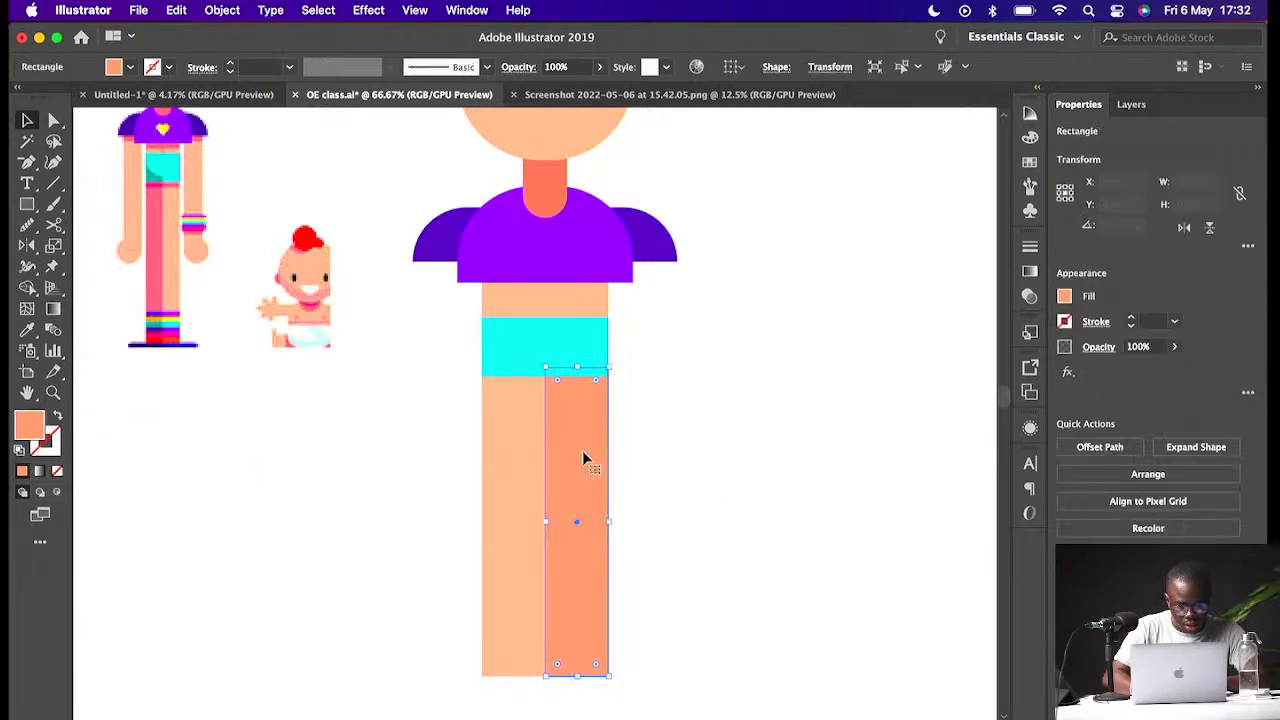
double_click(35, 428)
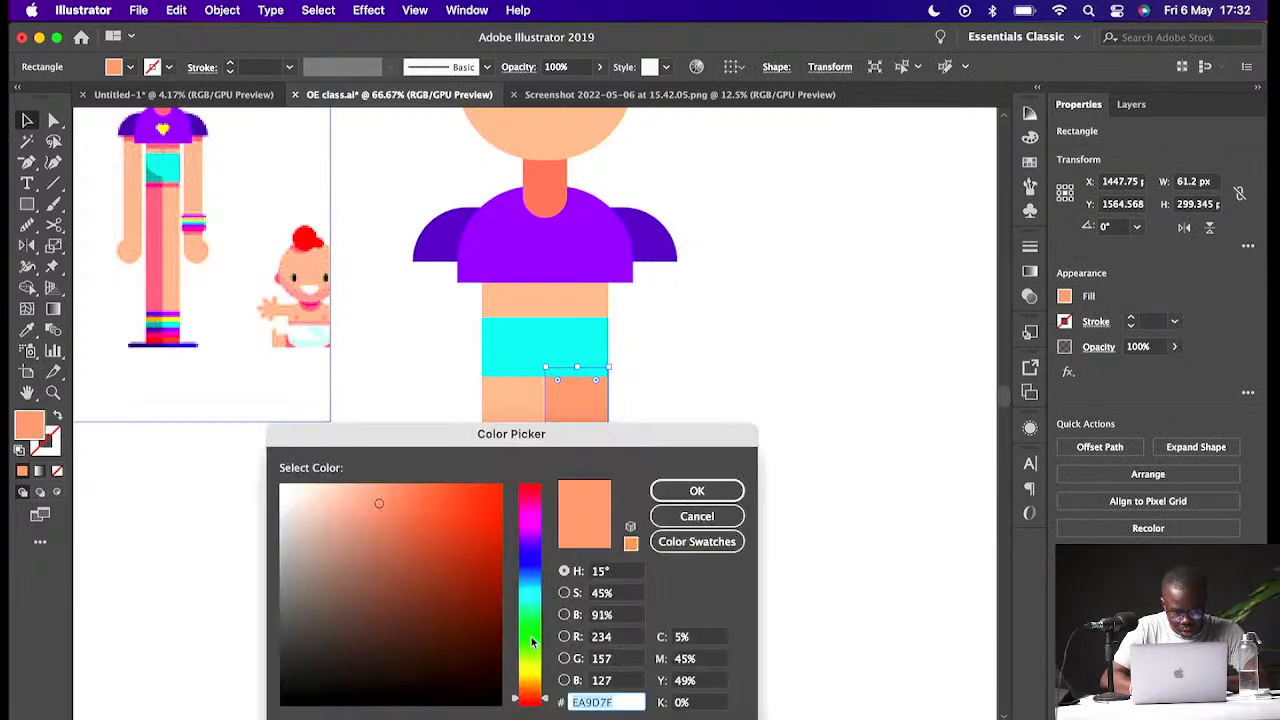
drag(548, 703, 554, 701)
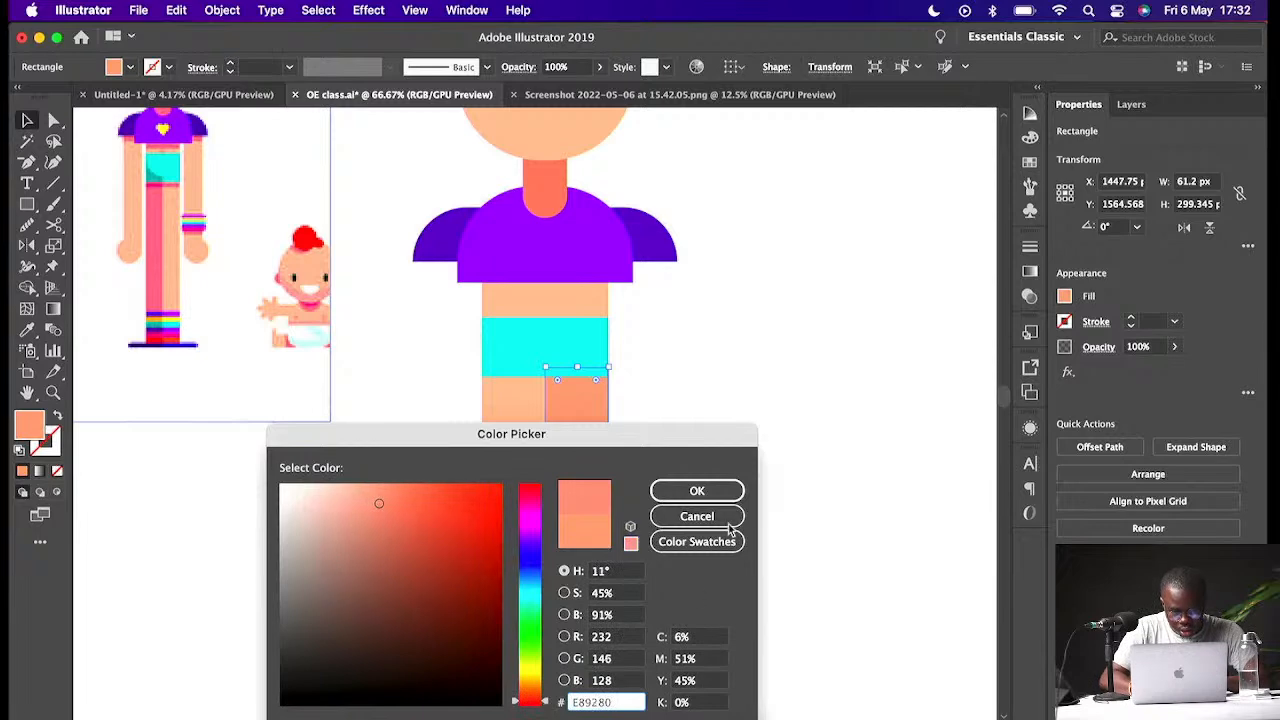
click(708, 491)
click(760, 450)
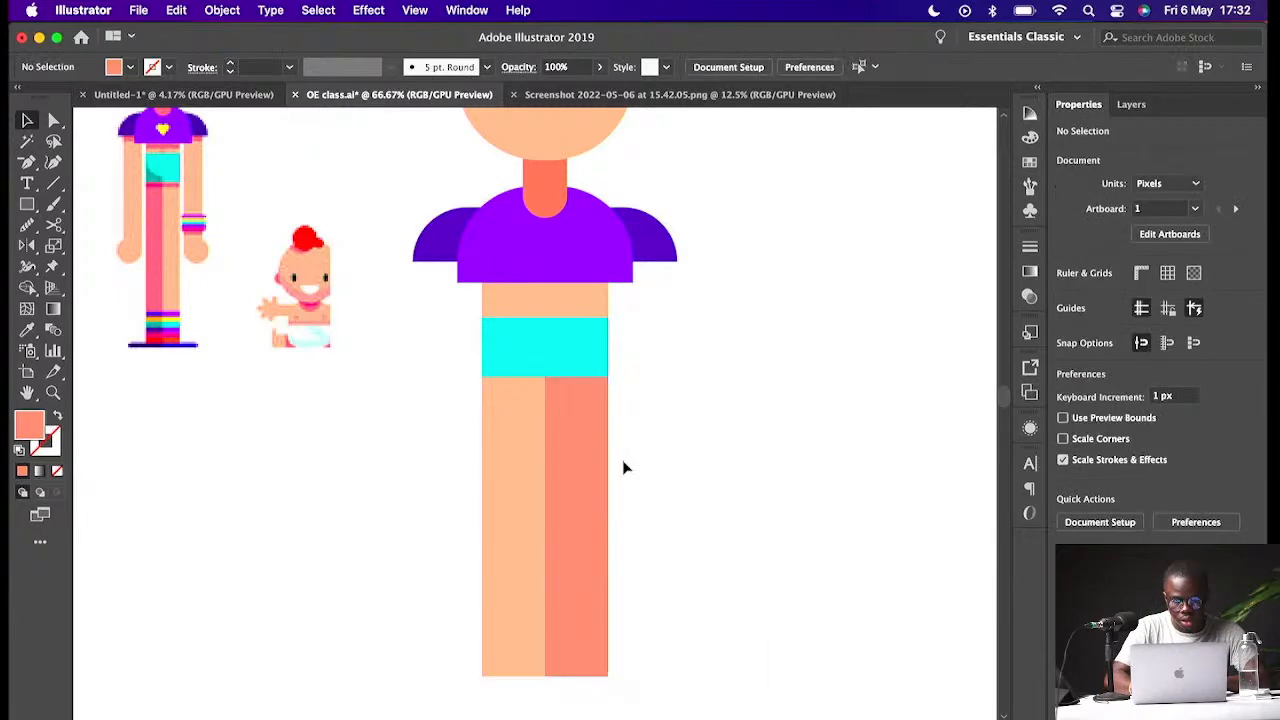
- Copy the cyan shorts down to the ankles and shrink the copy into a thin stripe about 10 px tall
key(super+minus)
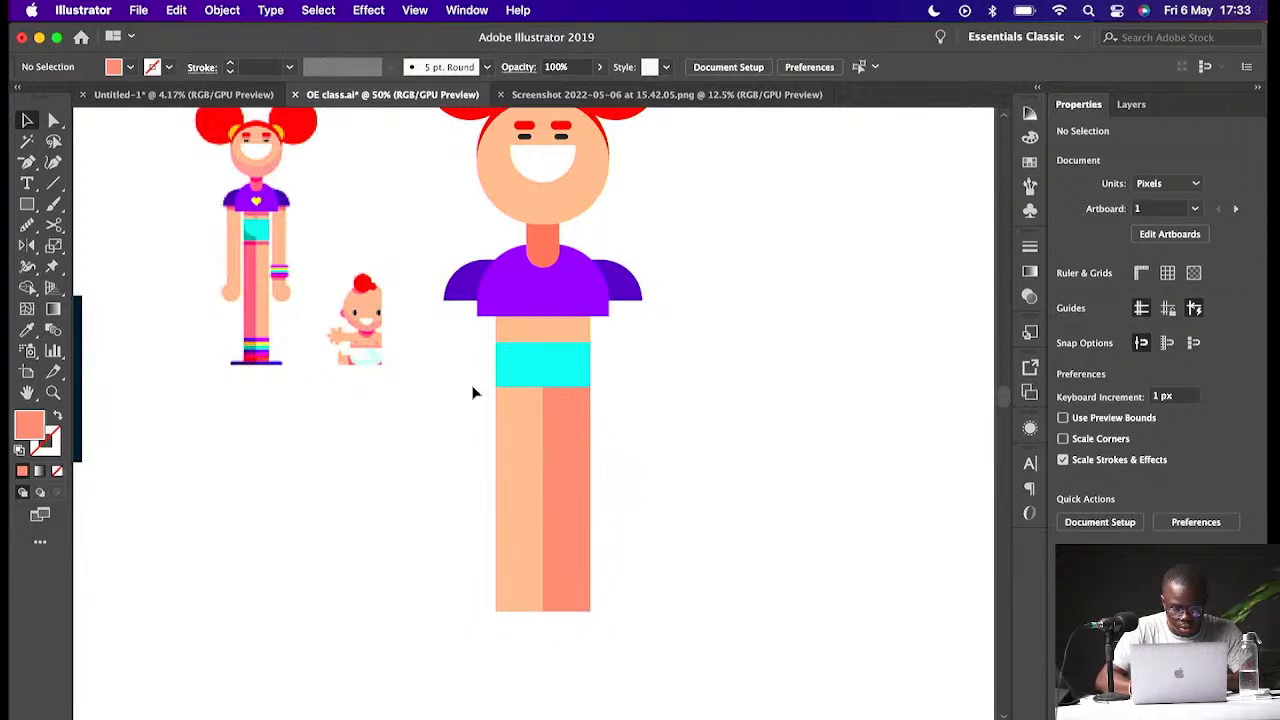
drag(577, 355, 580, 555)
click(580, 547)
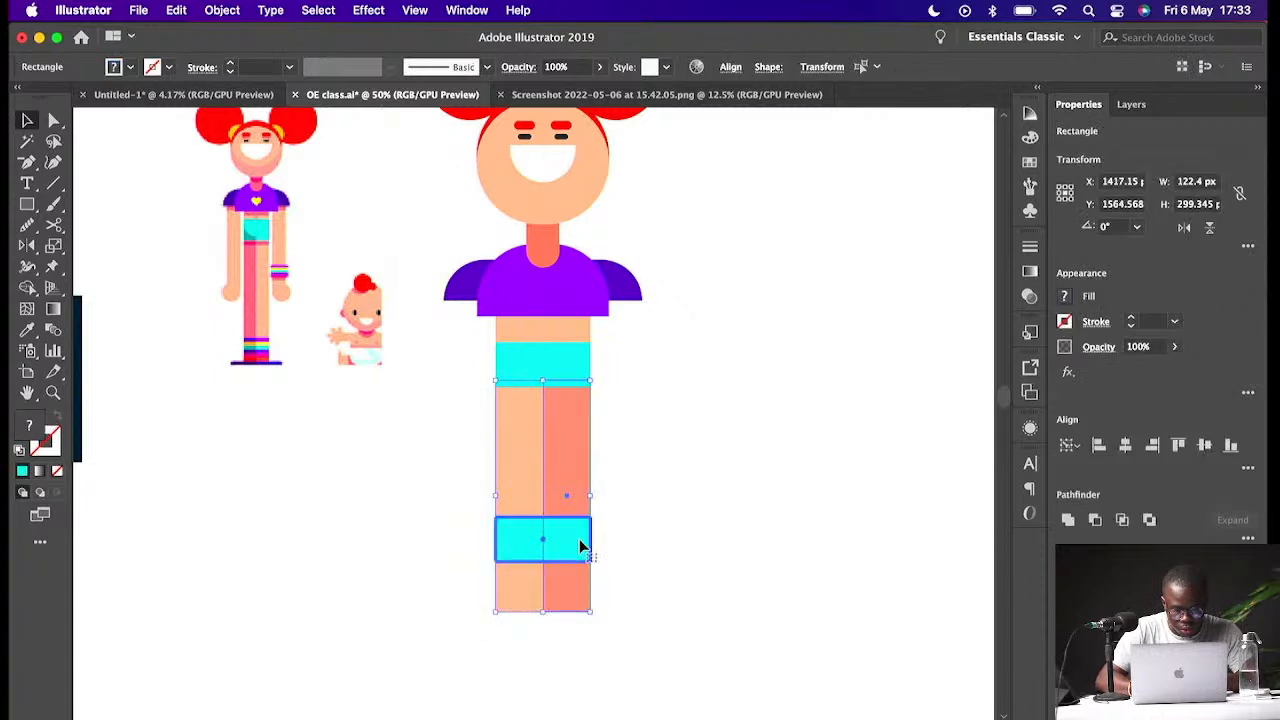
click(670, 541)
drag(560, 545, 566, 590)
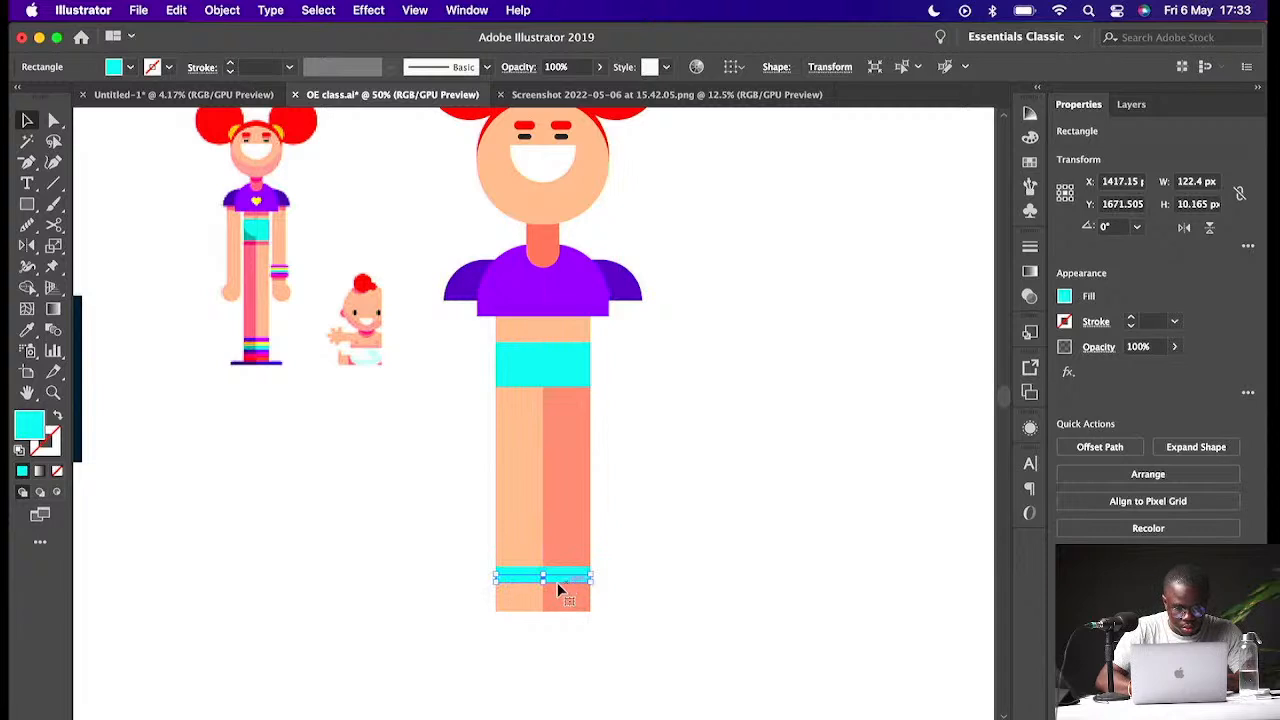
- Recolour the new ankle stripe green, 9AE50C
double_click(30, 425)
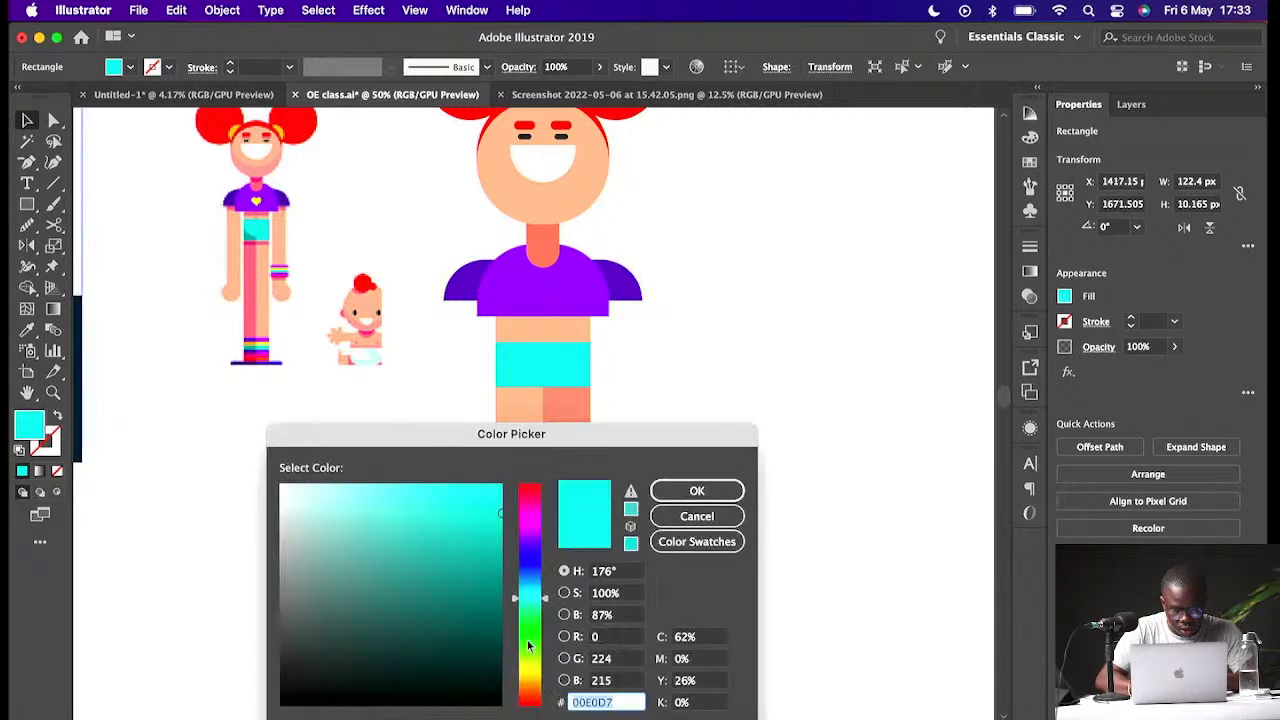
click(528, 647)
click(697, 491)
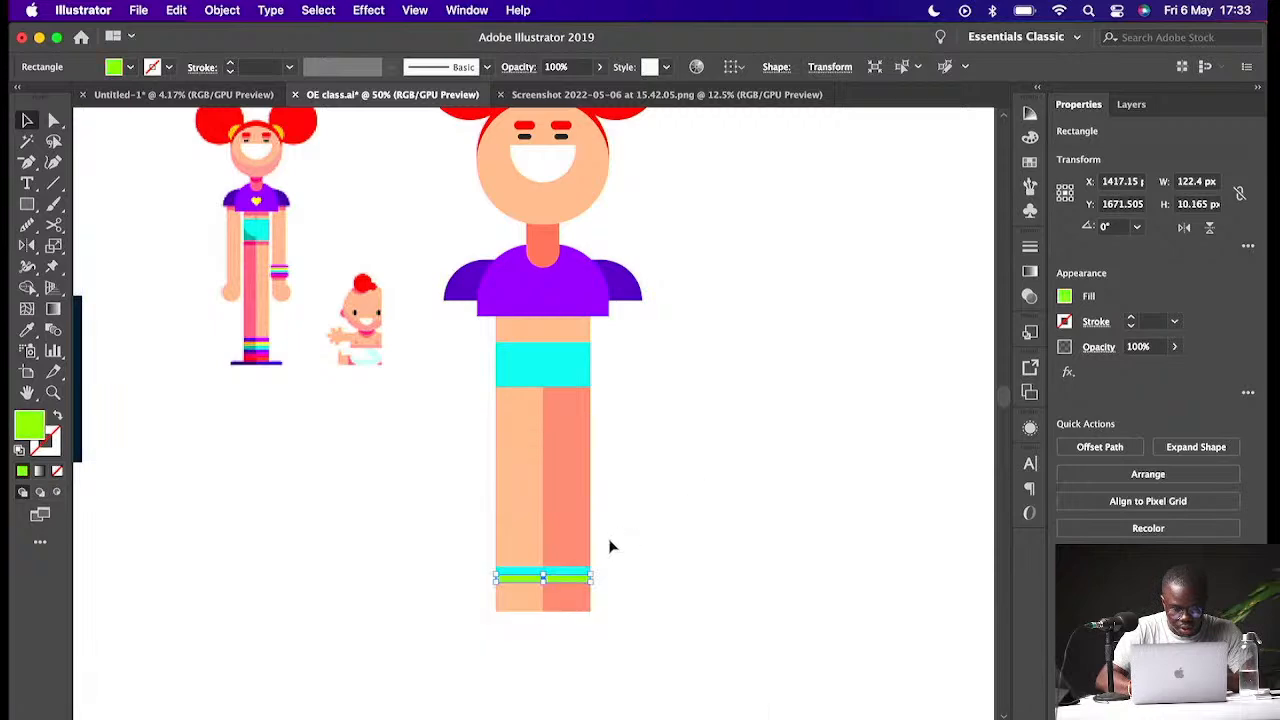
- Duplicate the green stripe about 10 px lower and recolour the copy yellow, EFEF22
drag(563, 581, 562, 588)
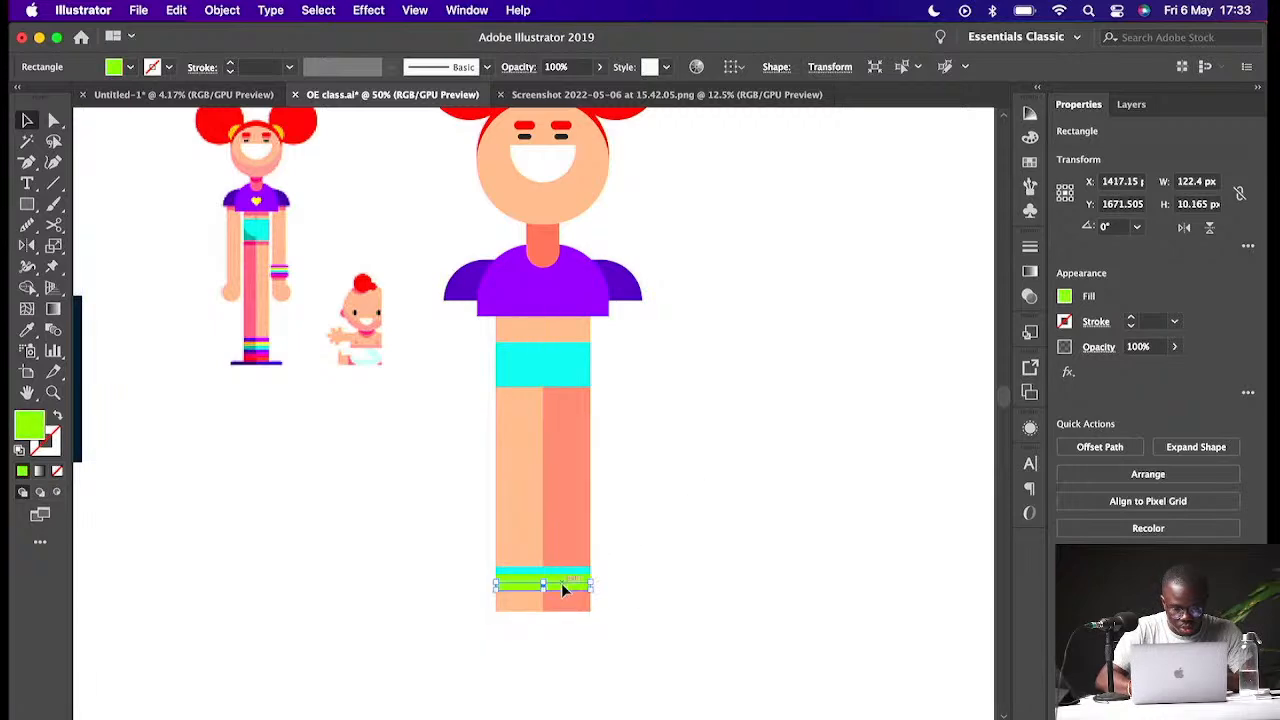
double_click(30, 427)
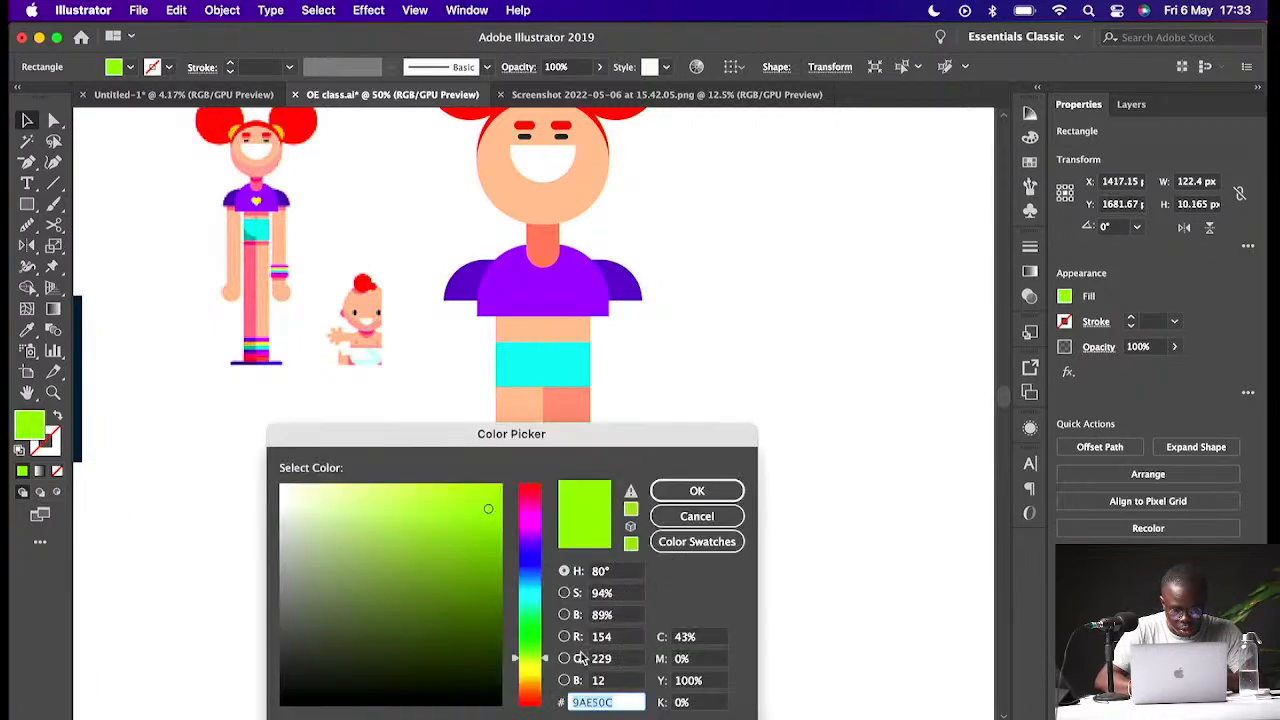
drag(549, 673, 548, 672)
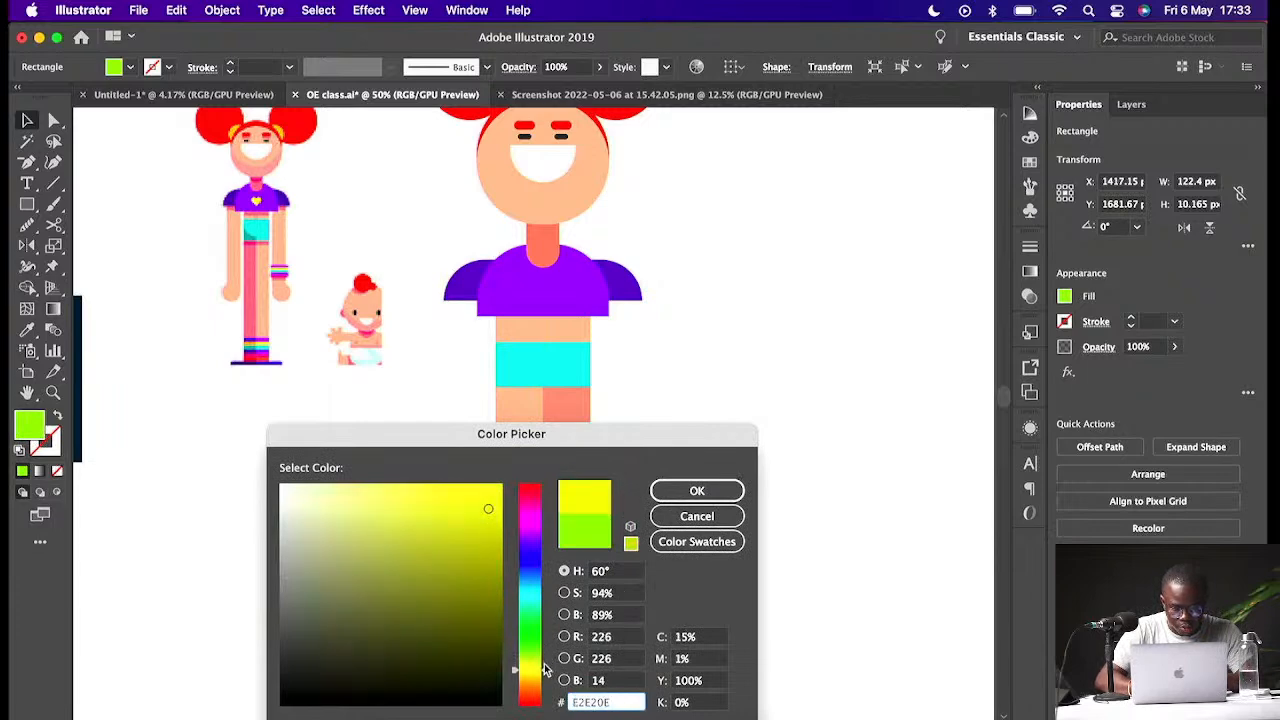
click(688, 490)
- Duplicate the yellow stripe below it and recolour the copy magenta, F41EC7
drag(560, 592, 541, 517)
double_click(31, 435)
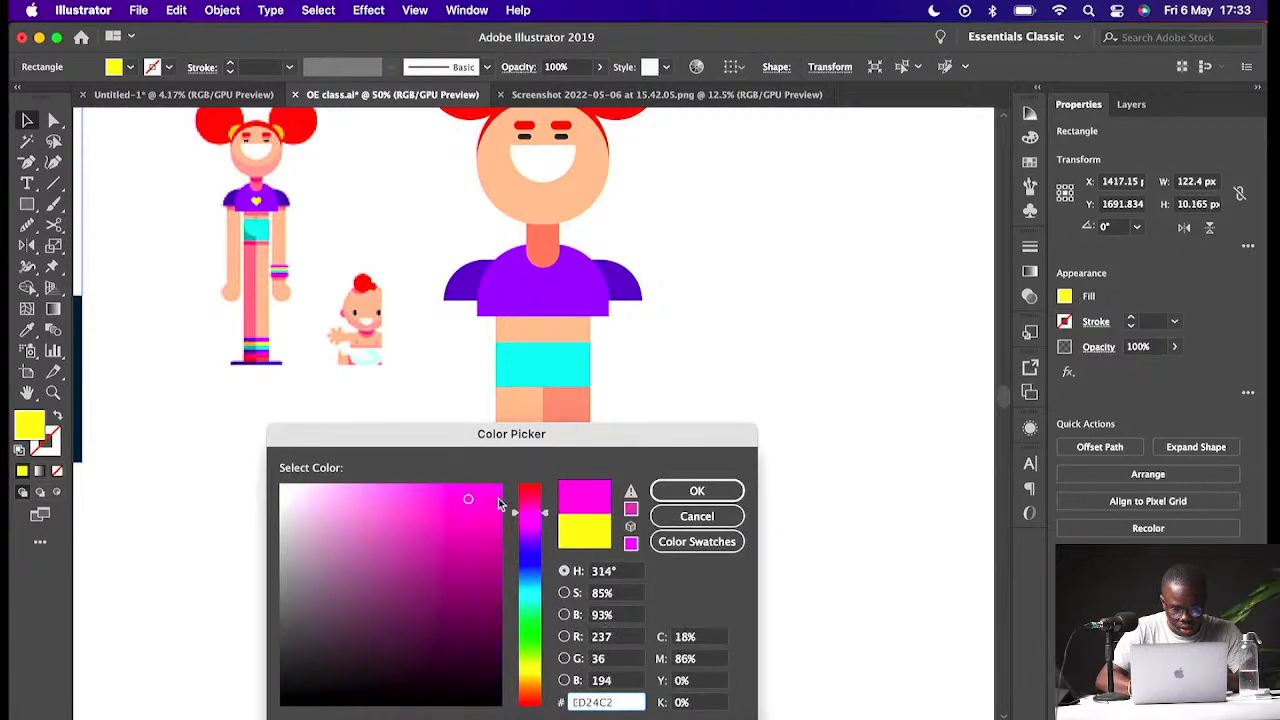
drag(468, 498, 475, 493)
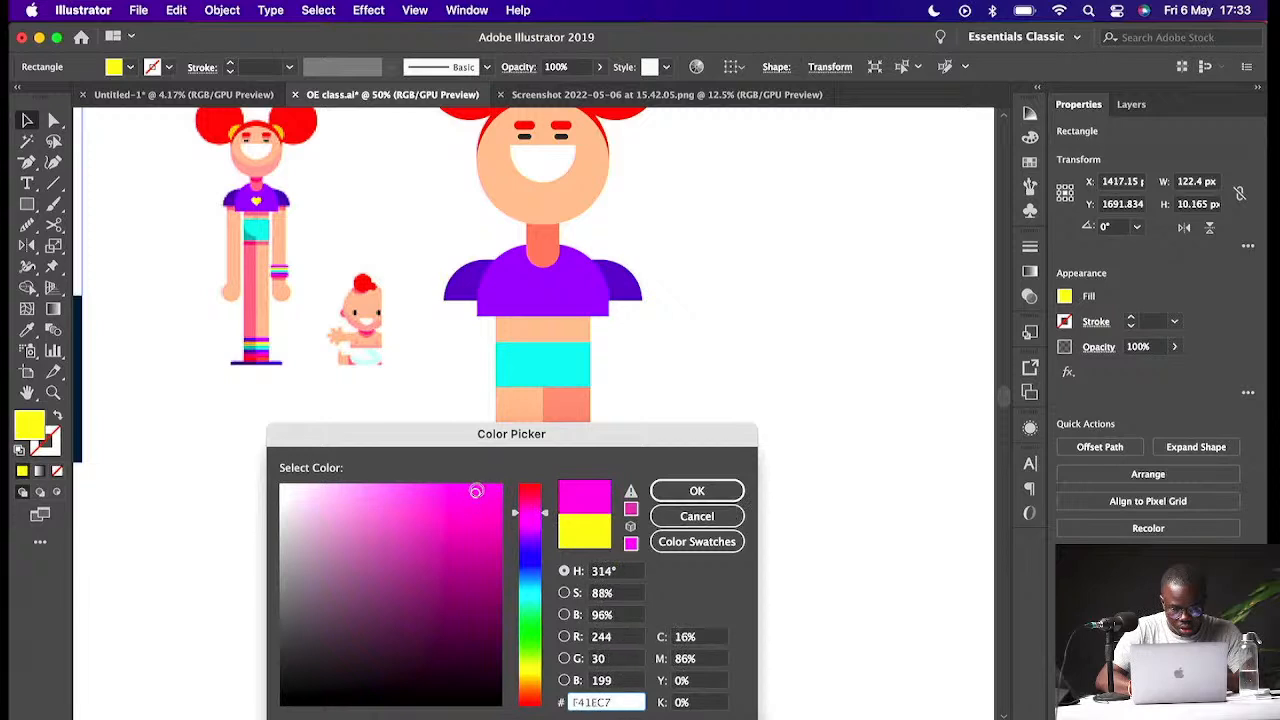
click(728, 490)
click(777, 514)
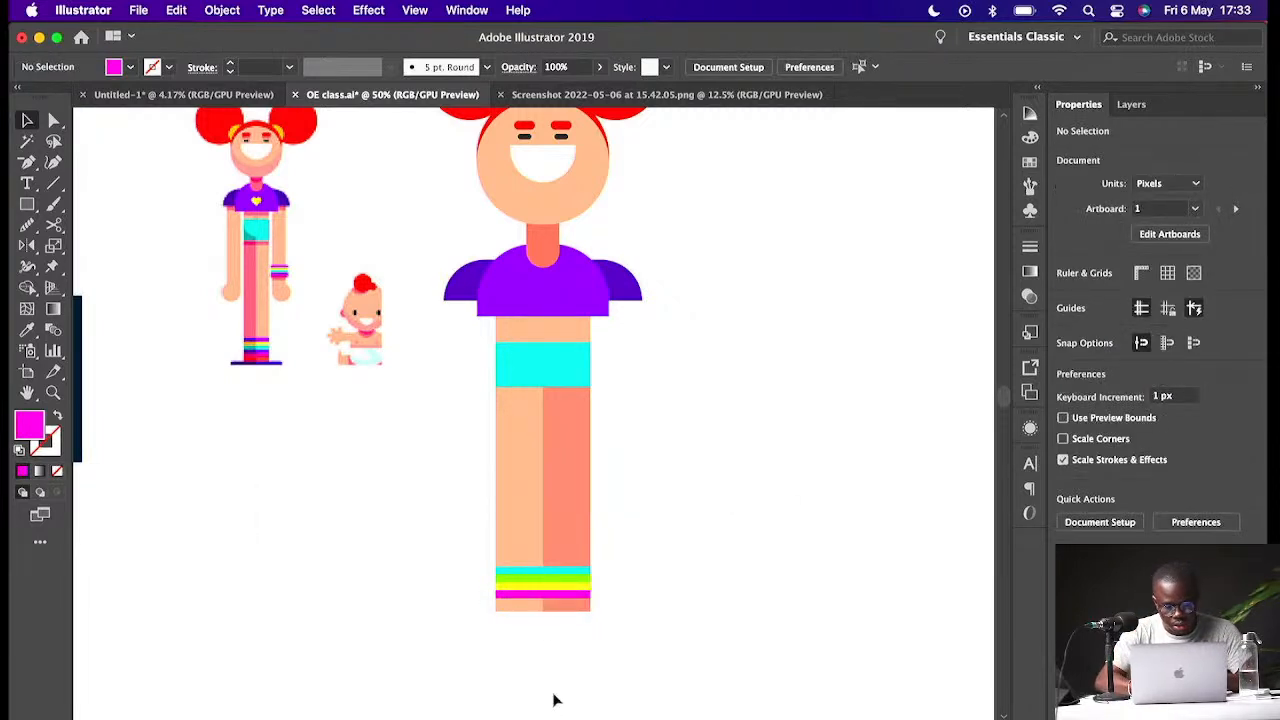
- Draw a flat rectangle about 247 × 18 px under the legs as the shoe base and fill it with 000000
click(27, 204)
drag(454, 620, 648, 630)
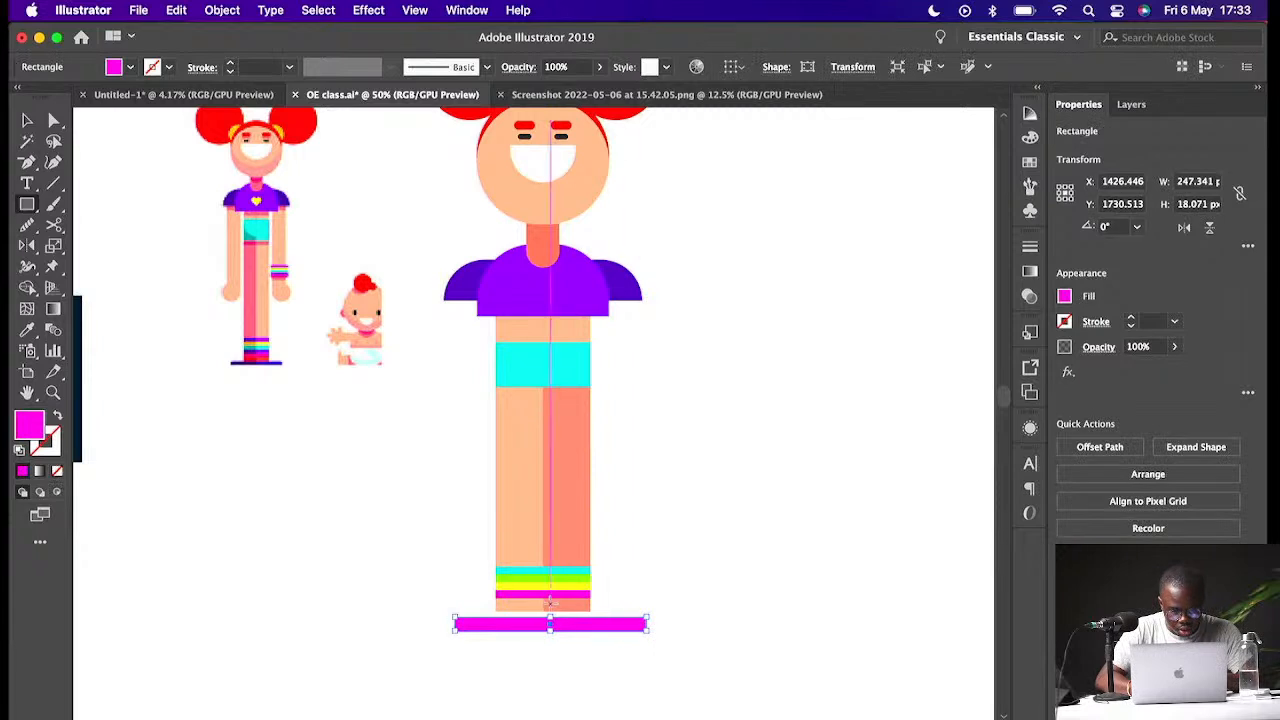
double_click(30, 423)
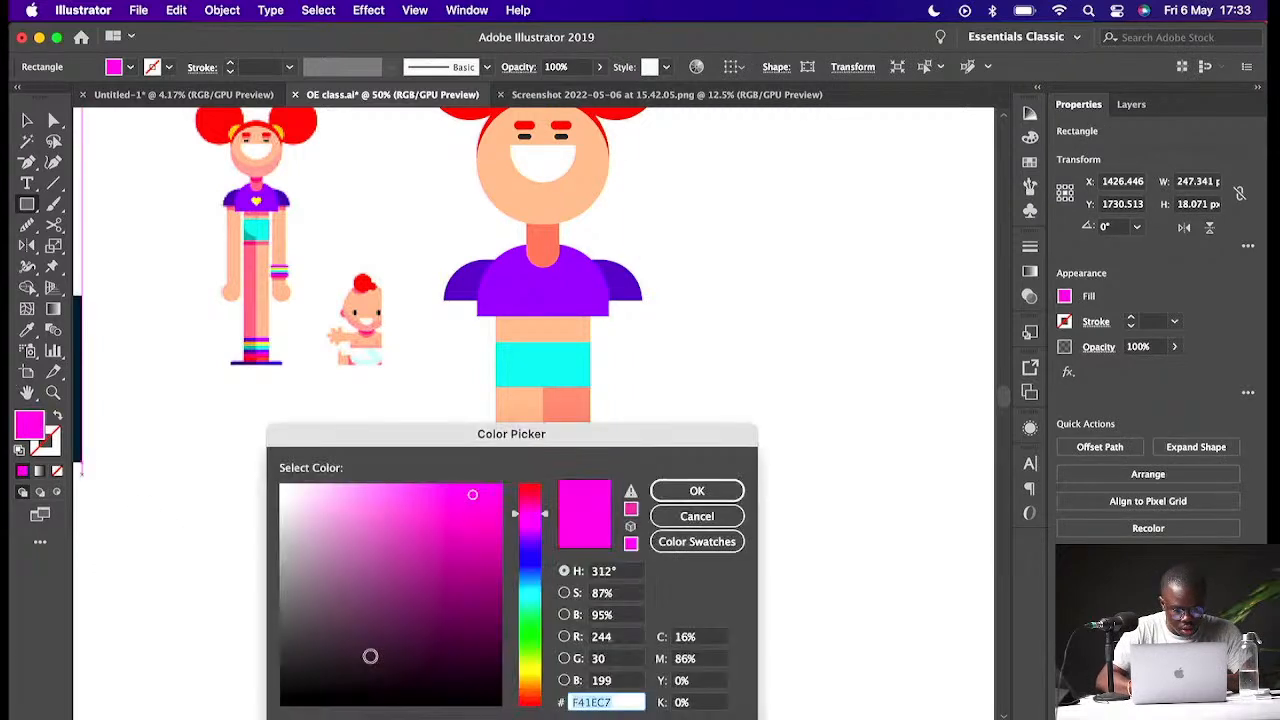
text(000000)
key(Return)
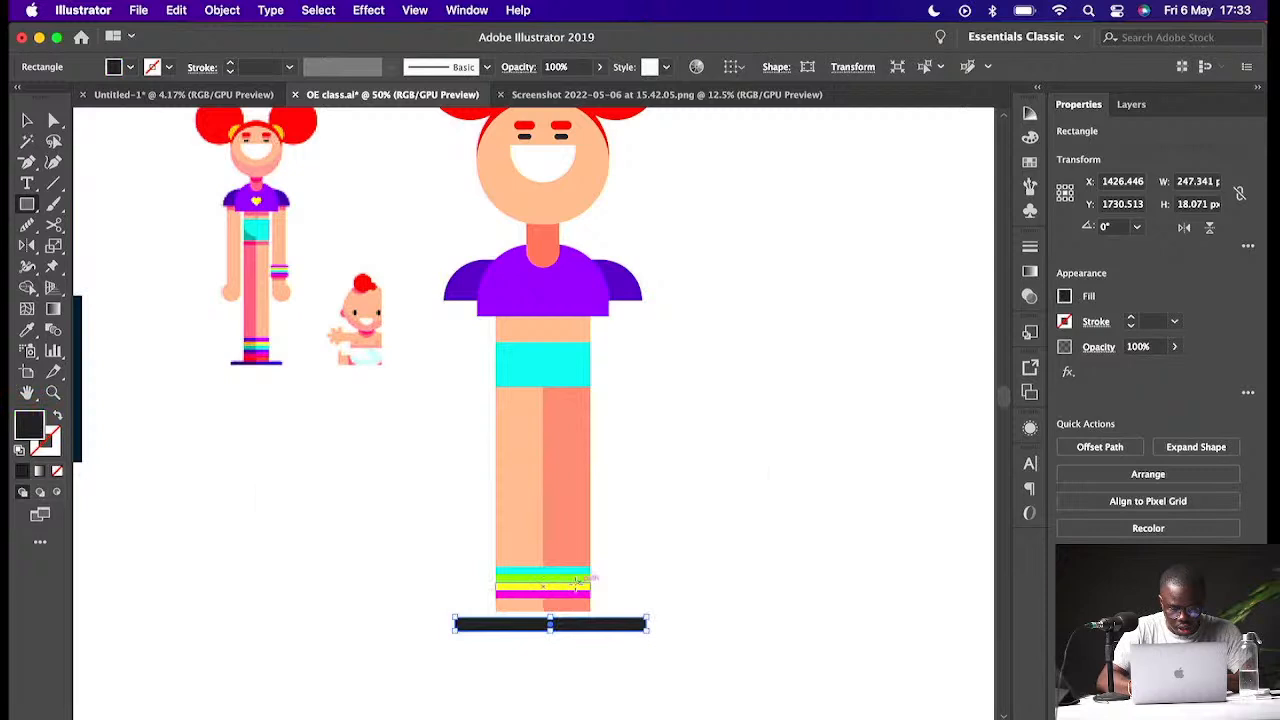
key(super+equal)
key(super+equal)
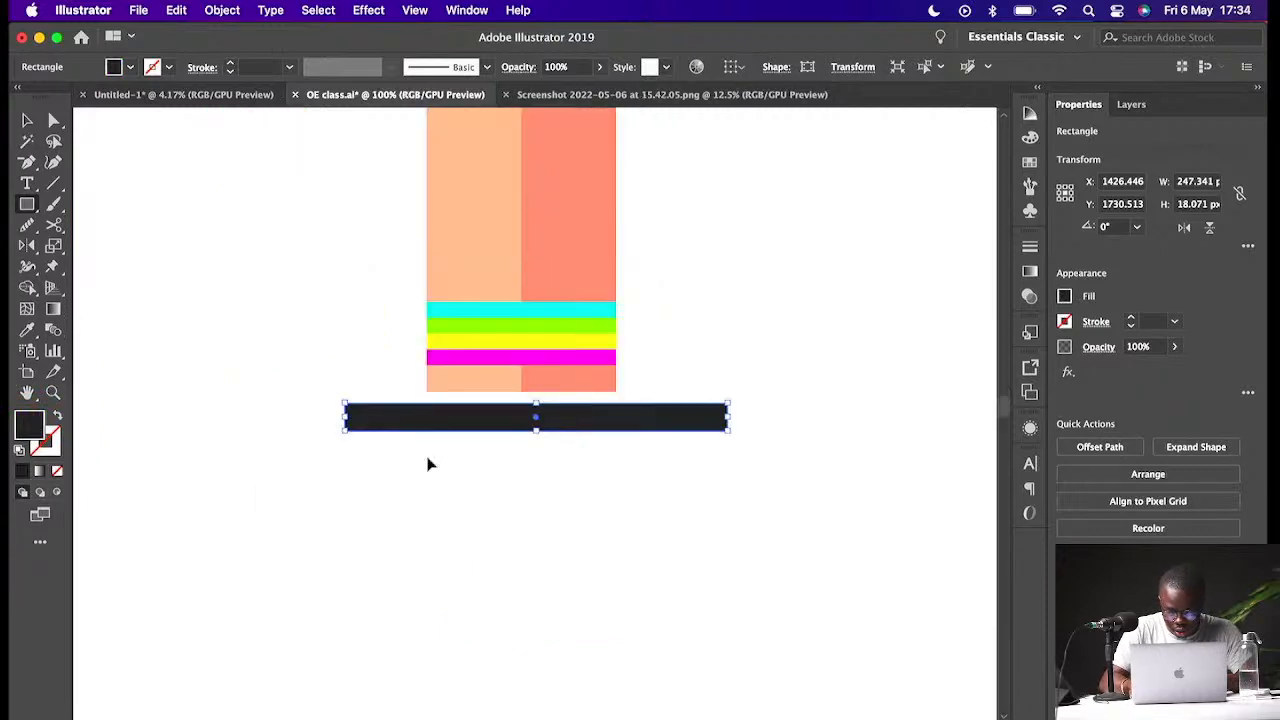
- Round the shoe base's top corners to about 18 px
key(super+equal)
key(a)
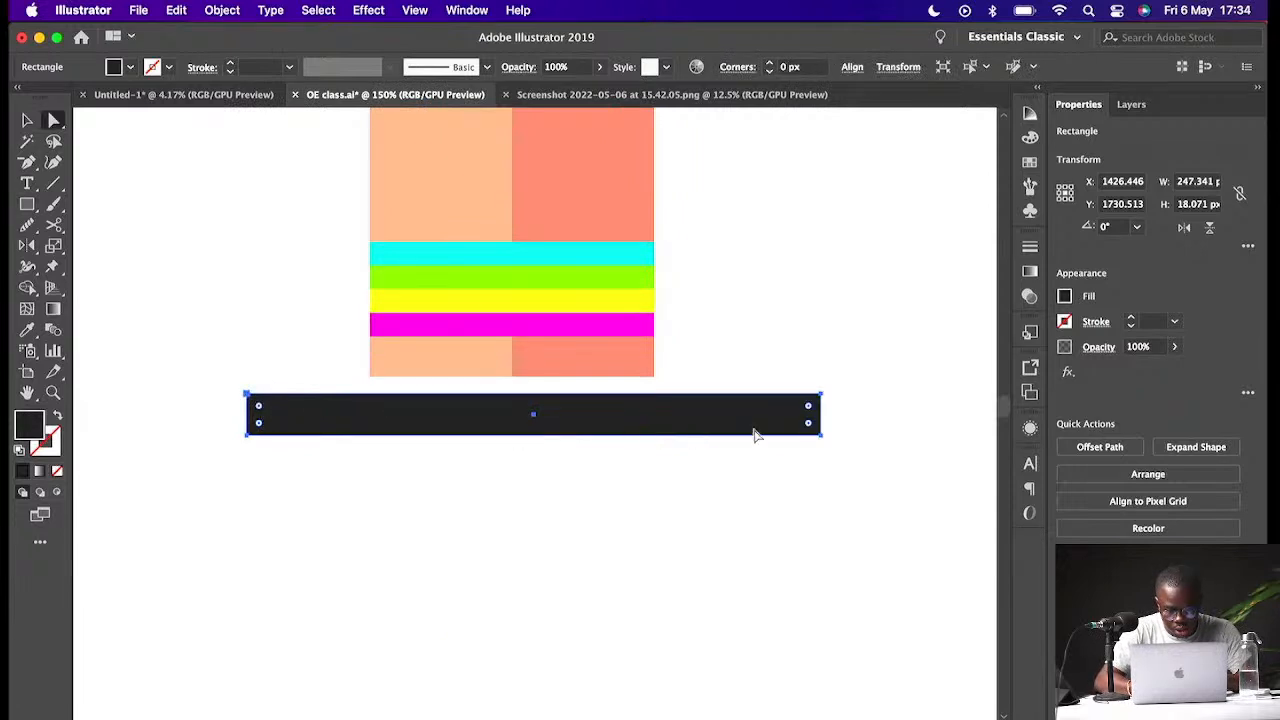
drag(808, 410, 691, 506)
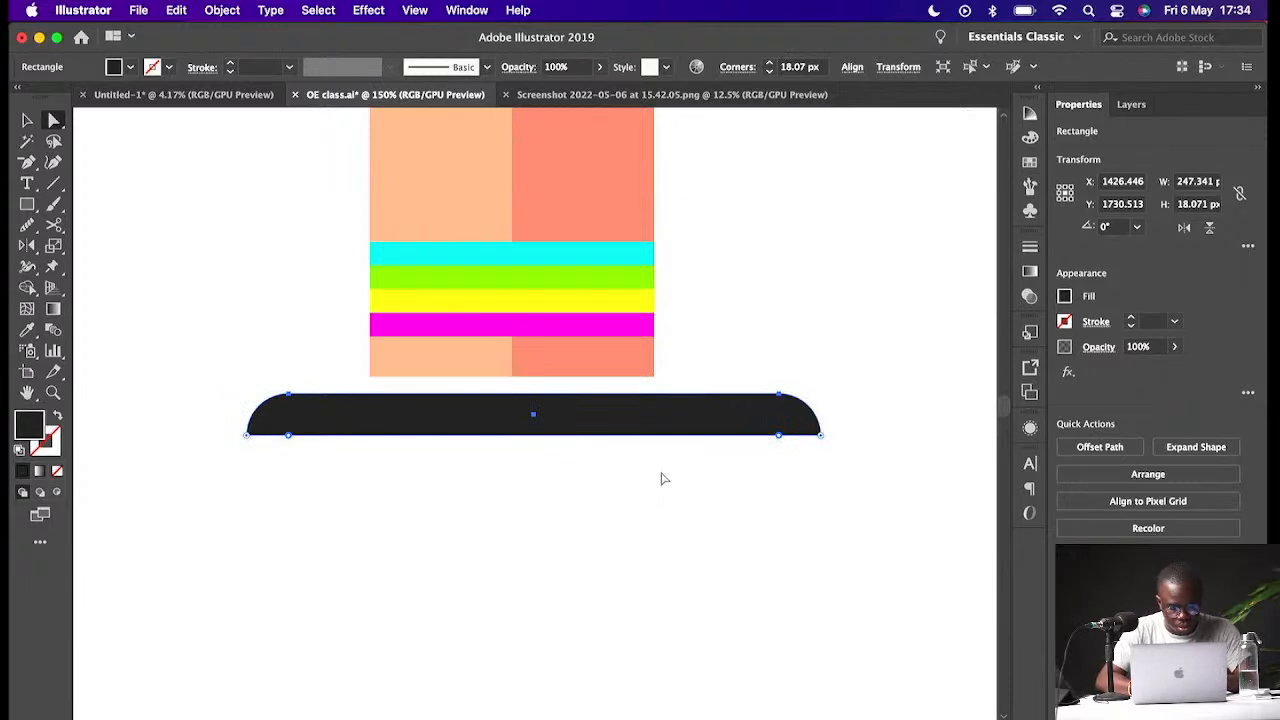
- Move the shoe base slightly up so it sits directly under the legs
key(v)
drag(634, 420, 614, 403)
key(super+minus)
key(super+minus)
key(super+minus)
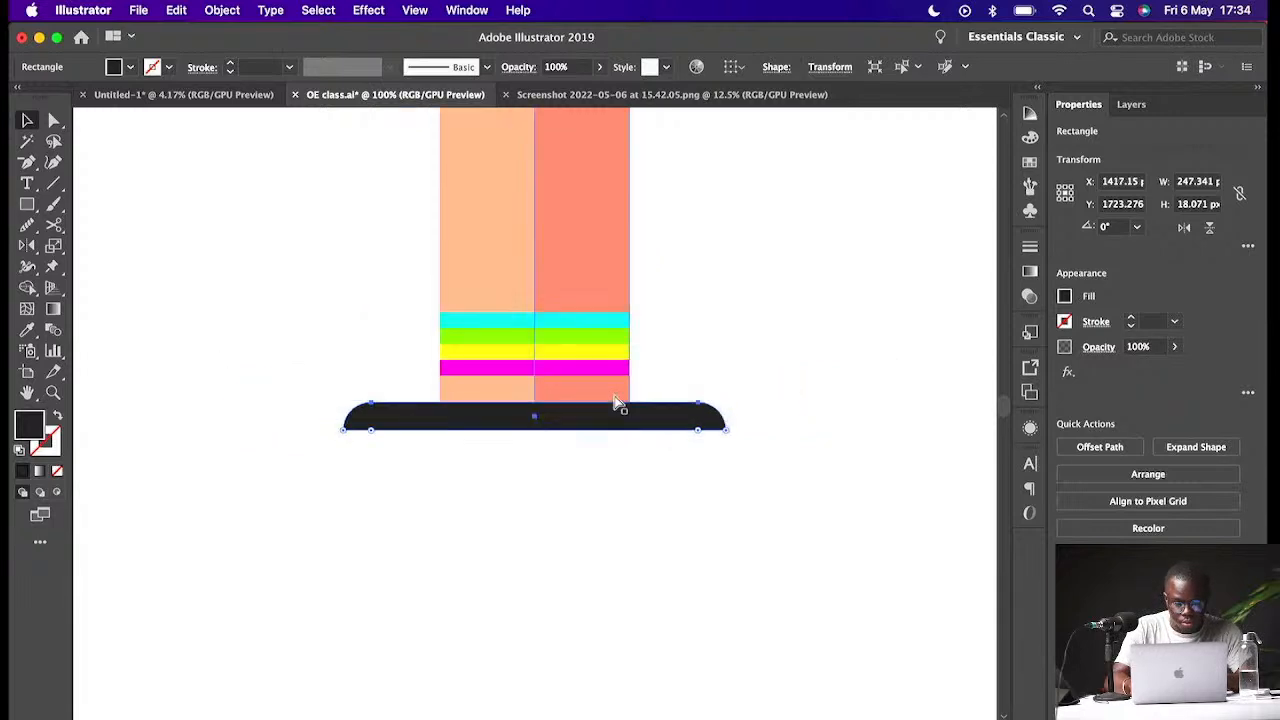
key(super+minus)
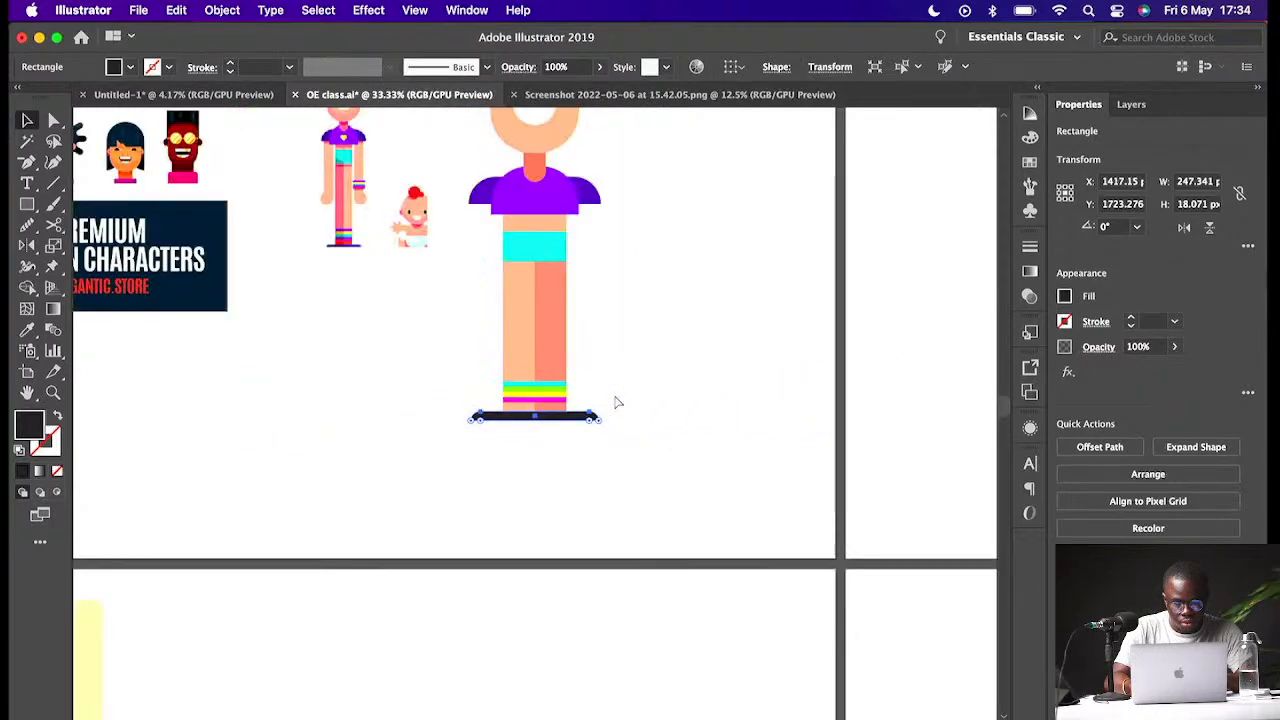
- Lengthen the legs, moving the striped socks and shoe base down to the new leg ends
click(621, 209)
scroll(621, 209, up, 5)
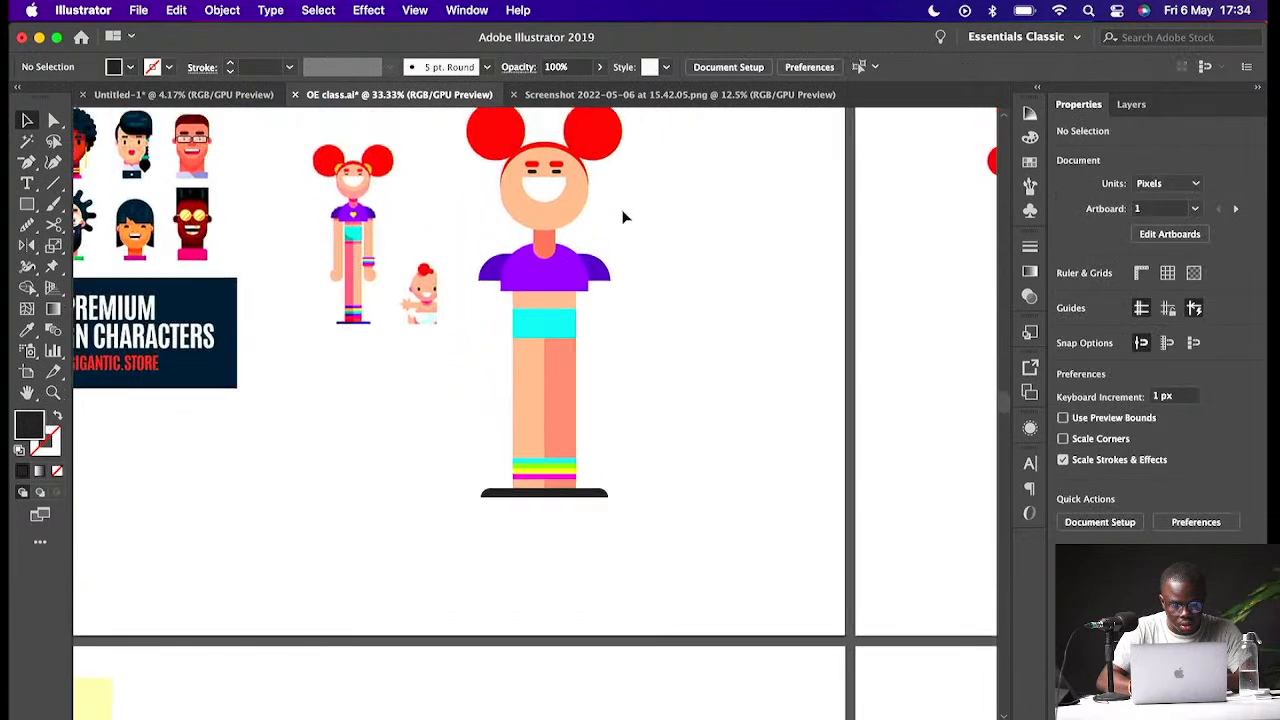
click(558, 332)
shift+click(555, 411)
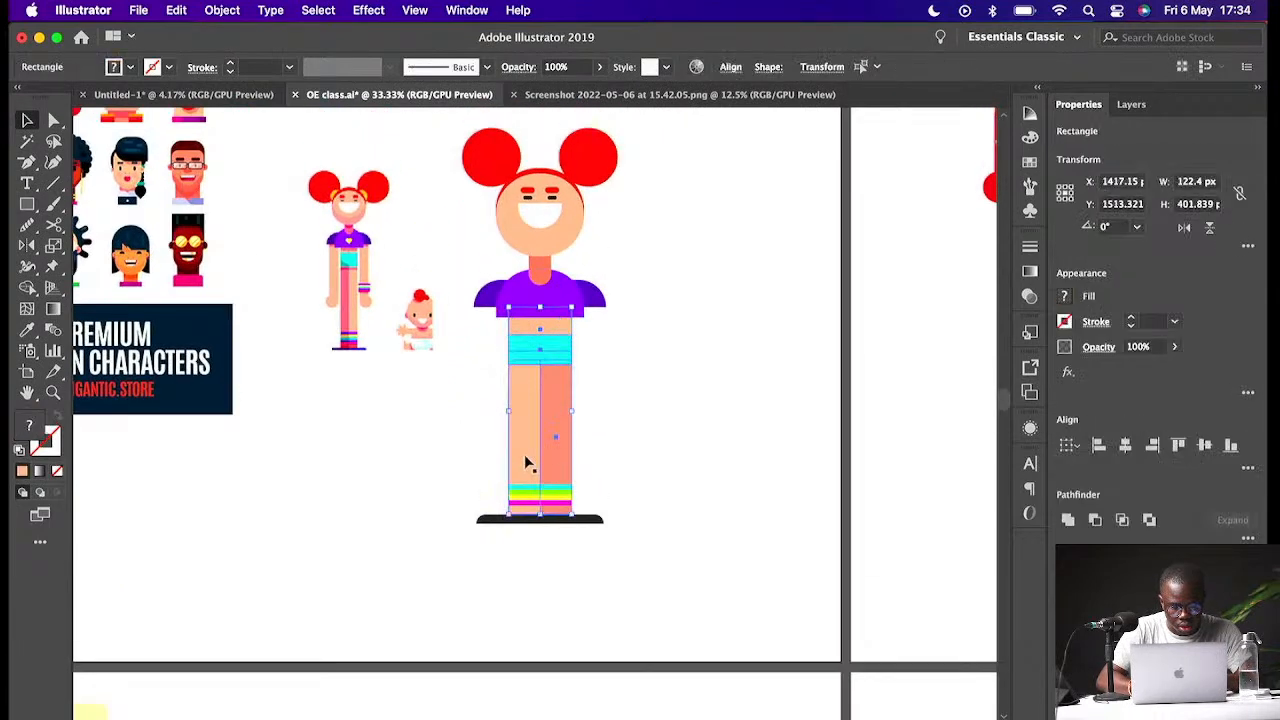
click(470, 373)
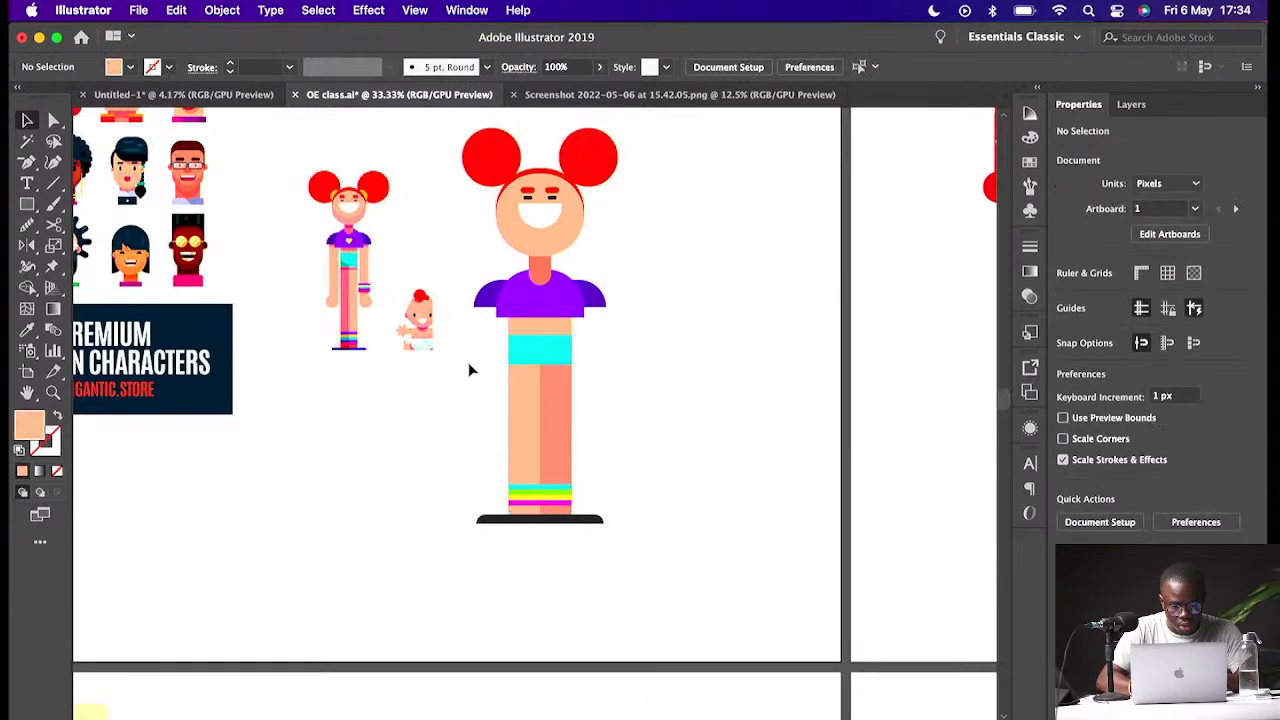
drag(510, 362, 540, 597)
click(668, 603)
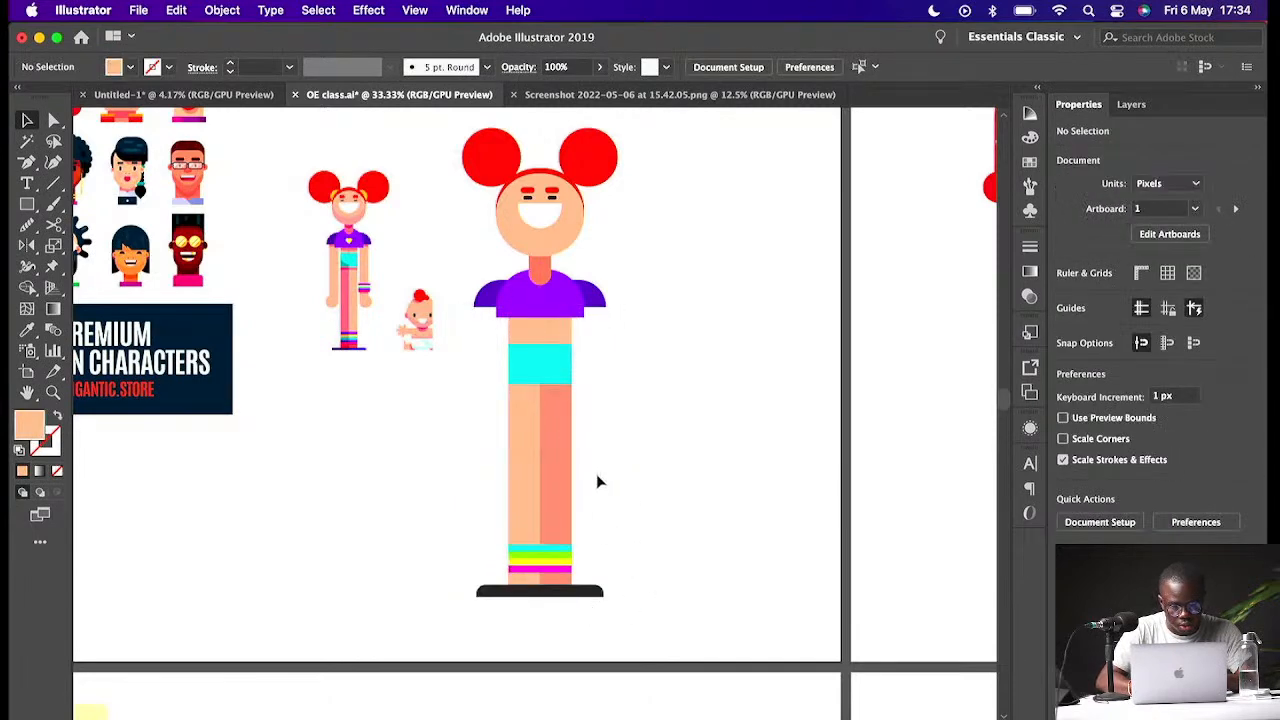
- Widen the shirt's sleeve band to about 350 px across the shoulders behind the torso
click(561, 320)
drag(603, 316, 632, 331)
drag(556, 296, 556, 304)
click(666, 268)
click(540, 316)
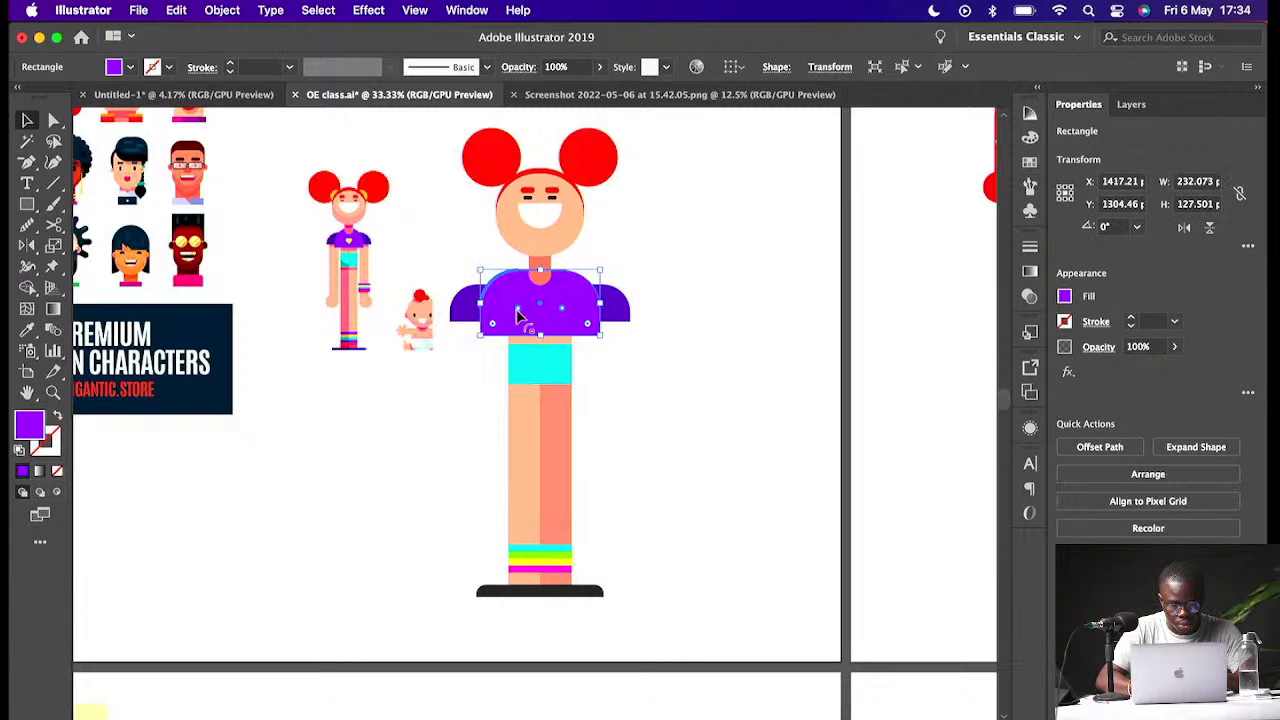
mouse_move(518, 316)
mouse_down()
mouse_move(530, 357)
mouse_move(531, 333)
mouse_up()
click(483, 316)
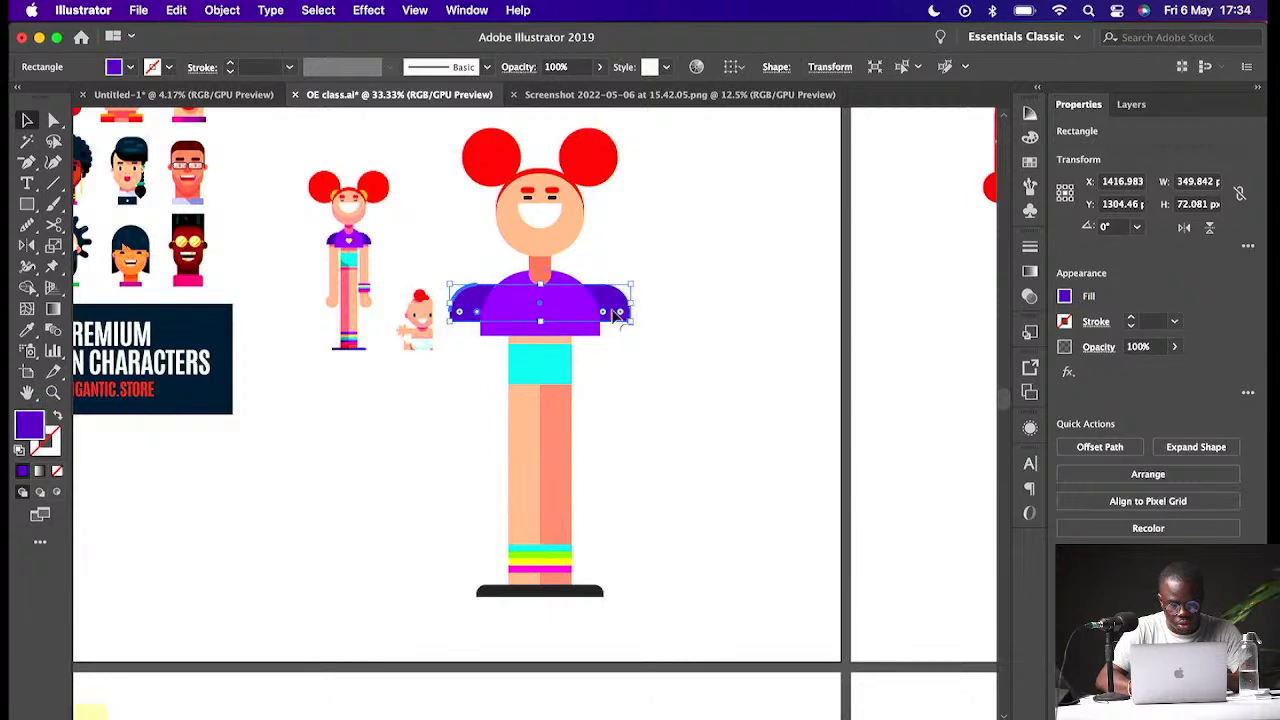
drag(607, 316, 601, 321)
click(703, 320)
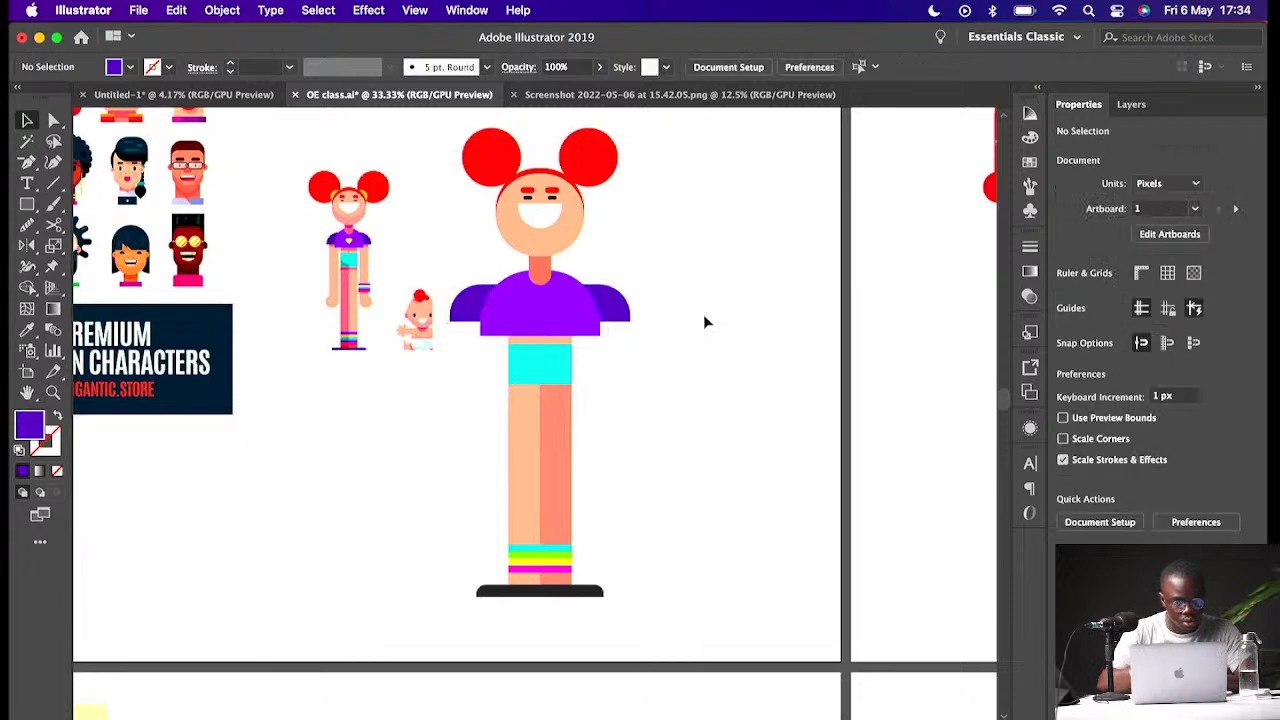
- Create arms by duplicating skin-coloured leg rectangles beside the torso under each sleeve
click(564, 416)
click(512, 434)
drag(515, 441, 607, 388)
click(646, 380)
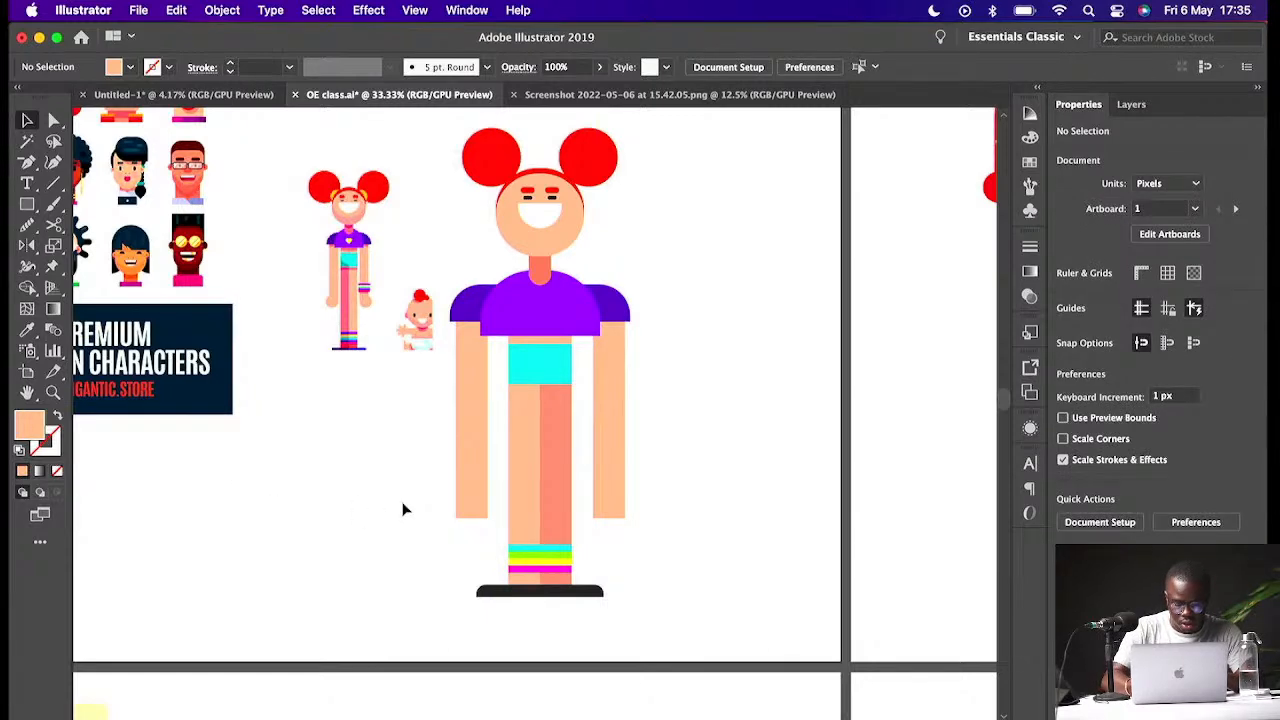
- Draw a skin-coloured circle about 106 px wide at the left arm's end as a hand
key(m)
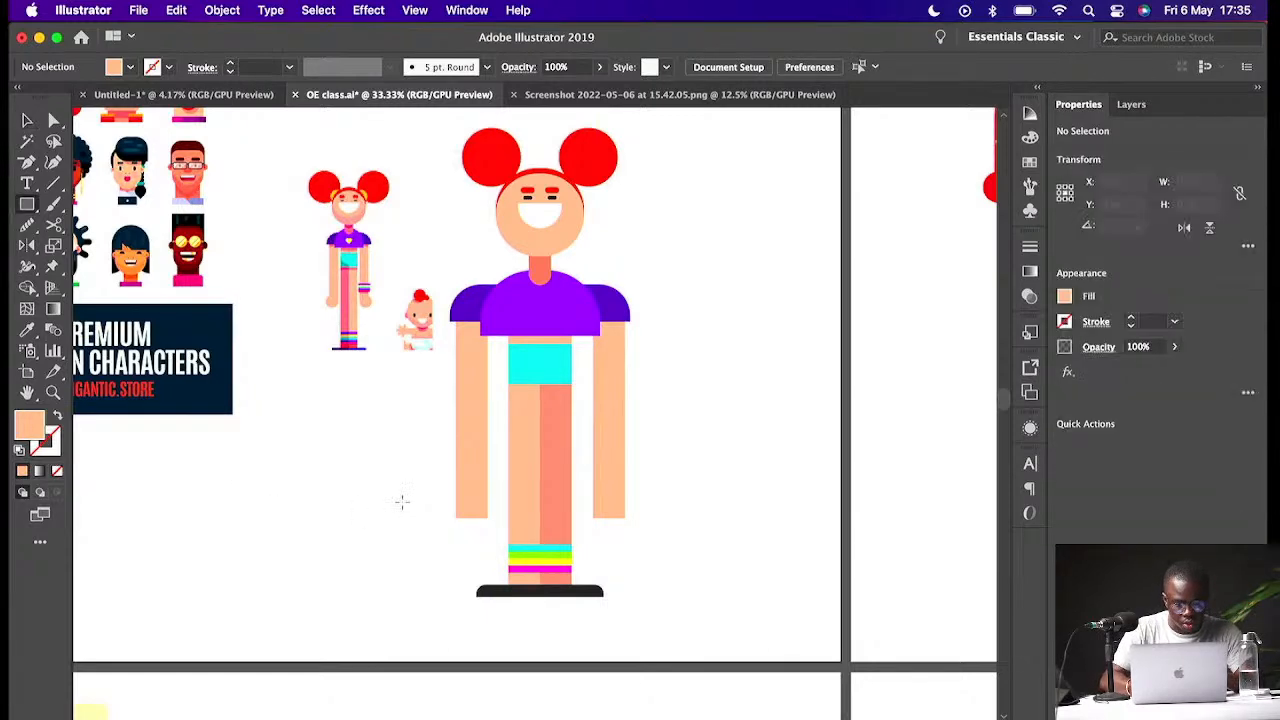
key(l)
drag(433, 499, 443, 527)
key(v)
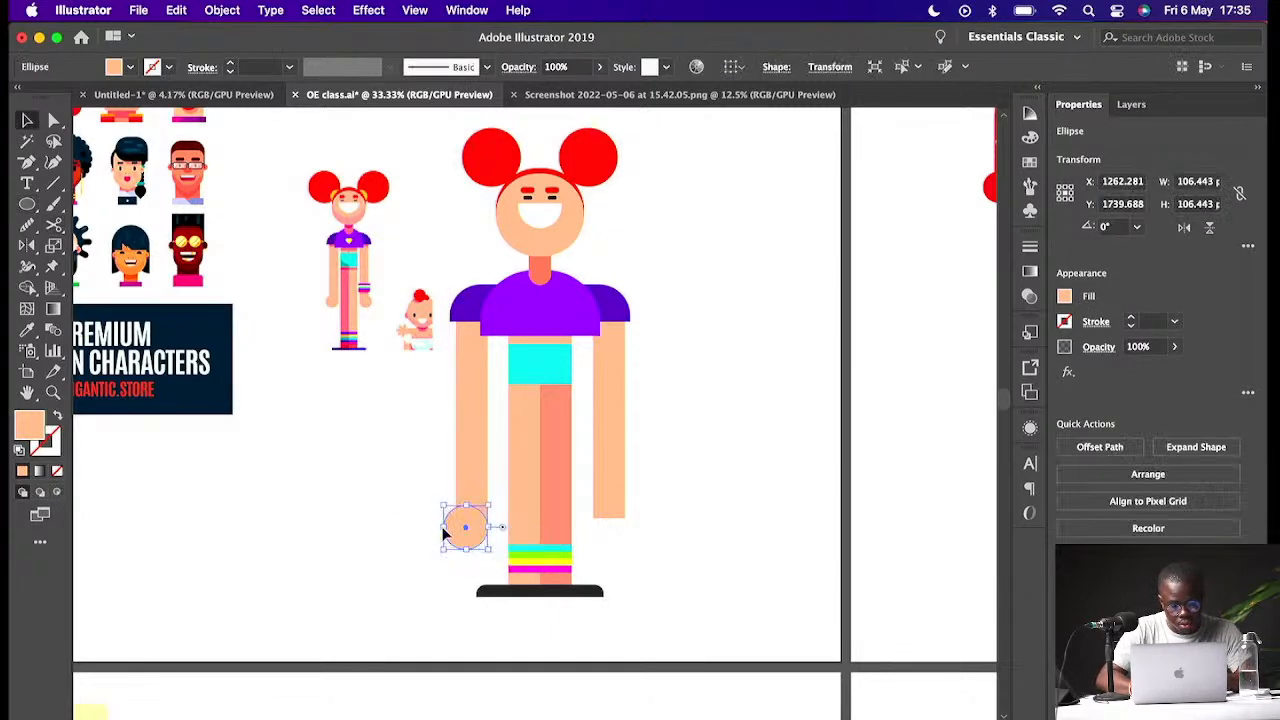
- Shrink the hand circle to about 85 px and copy it to the end of the other arm
key(super+c)
key(super+equal)
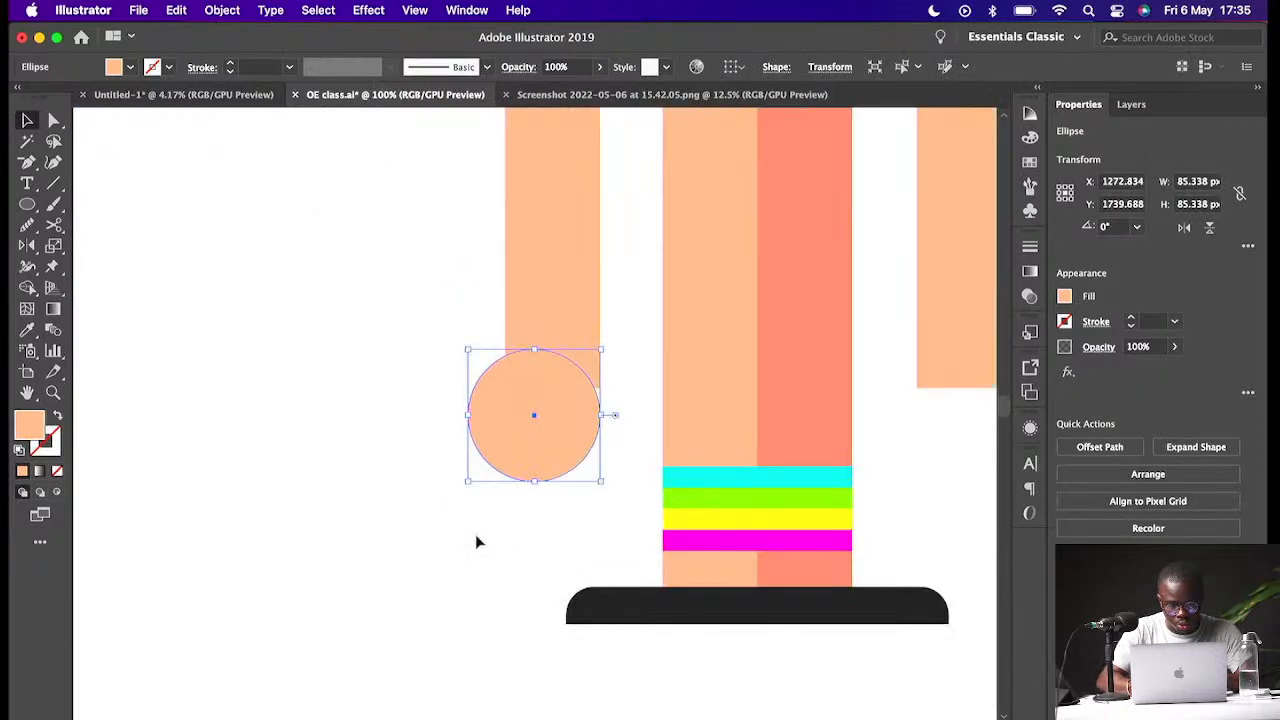
drag(556, 427, 677, 428)
key(super+minus)
key(super+minus)
key(super+minus)
click(742, 391)
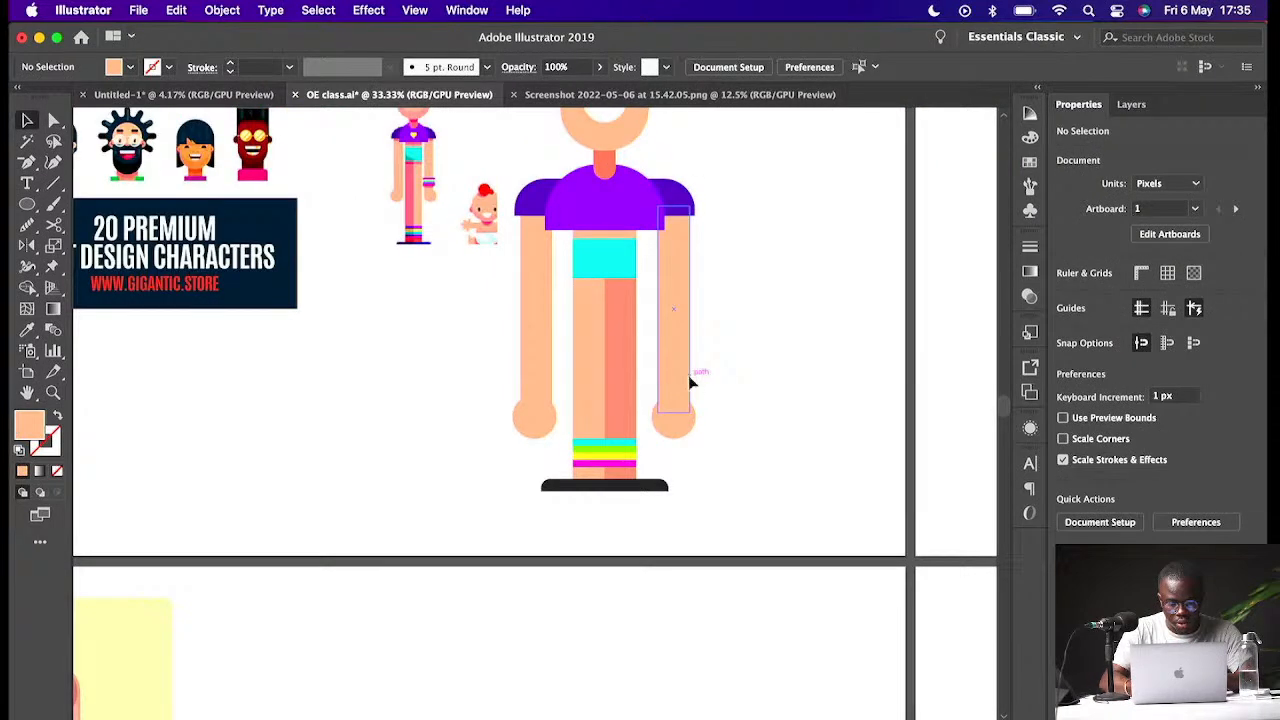
- Shorten both arms and move the two hands up to the new arm ends
click(677, 386)
shift+click(538, 380)
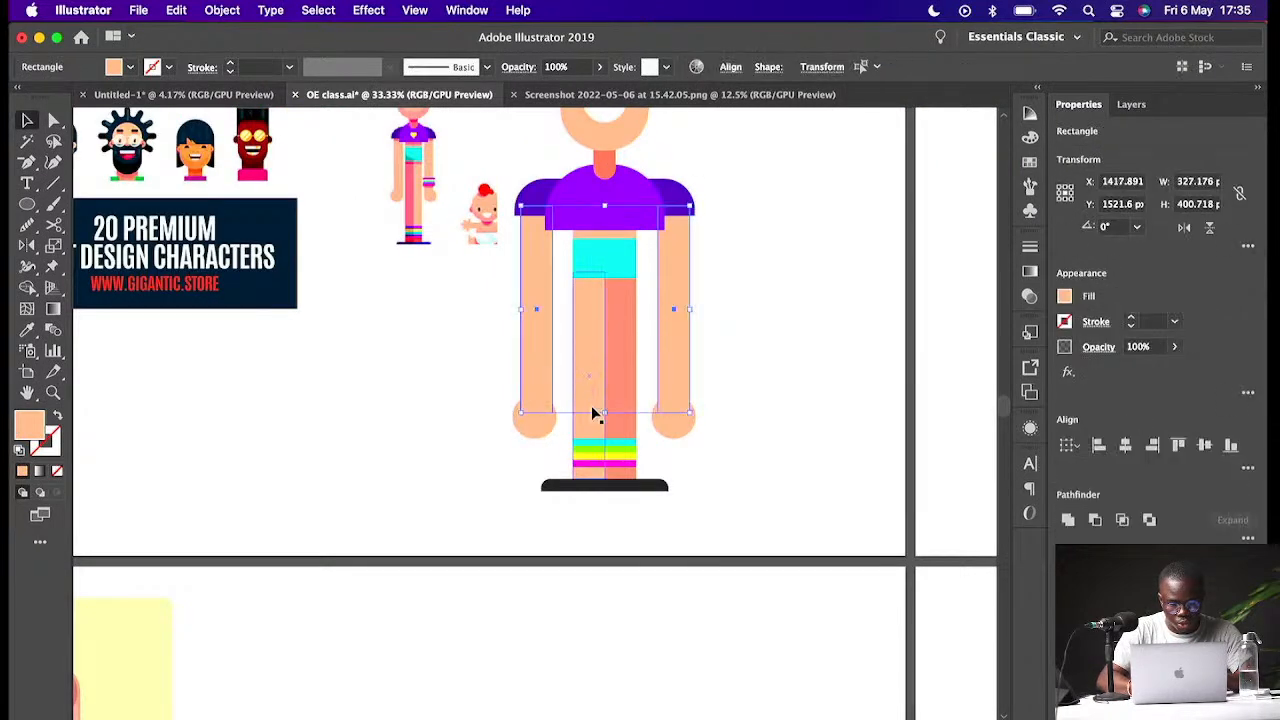
drag(605, 412, 611, 361)
click(670, 417)
shift+click(532, 417)
drag(686, 428, 690, 368)
click(753, 368)
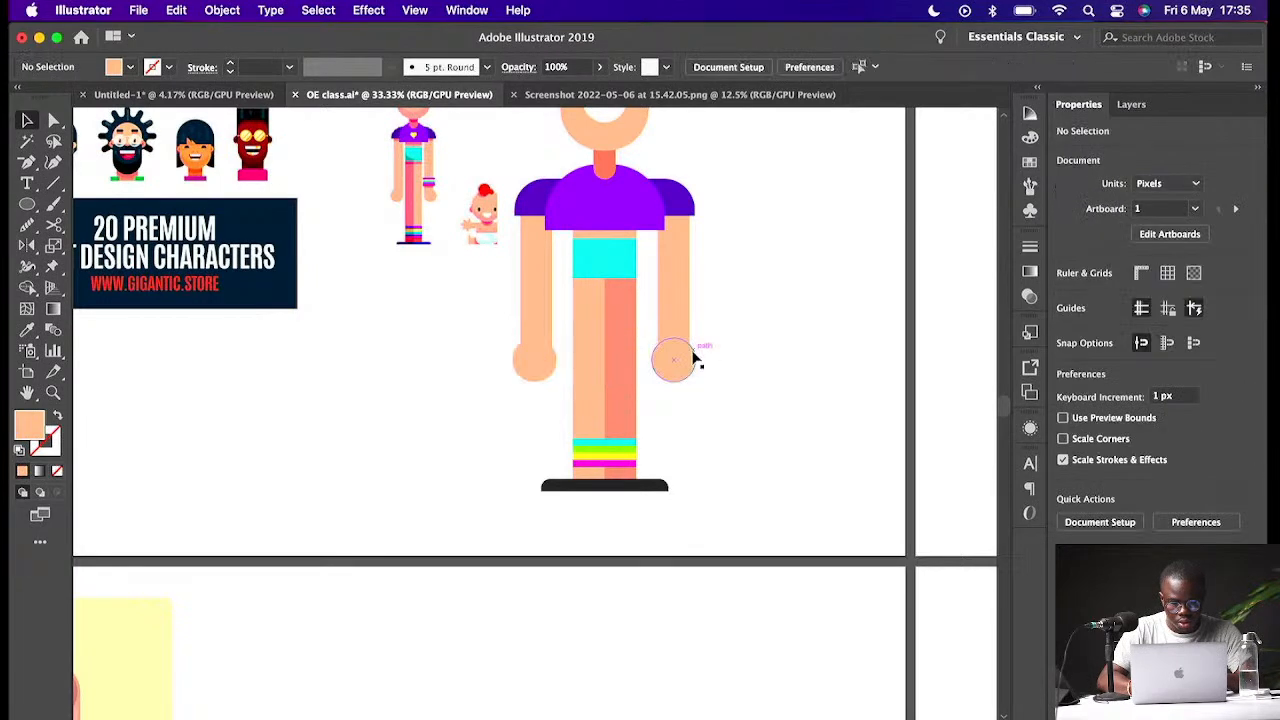
- Duplicate the four sock stripes onto the right arm as a wristband
key(super+minus)
key(super+minus)
key(super+equal)
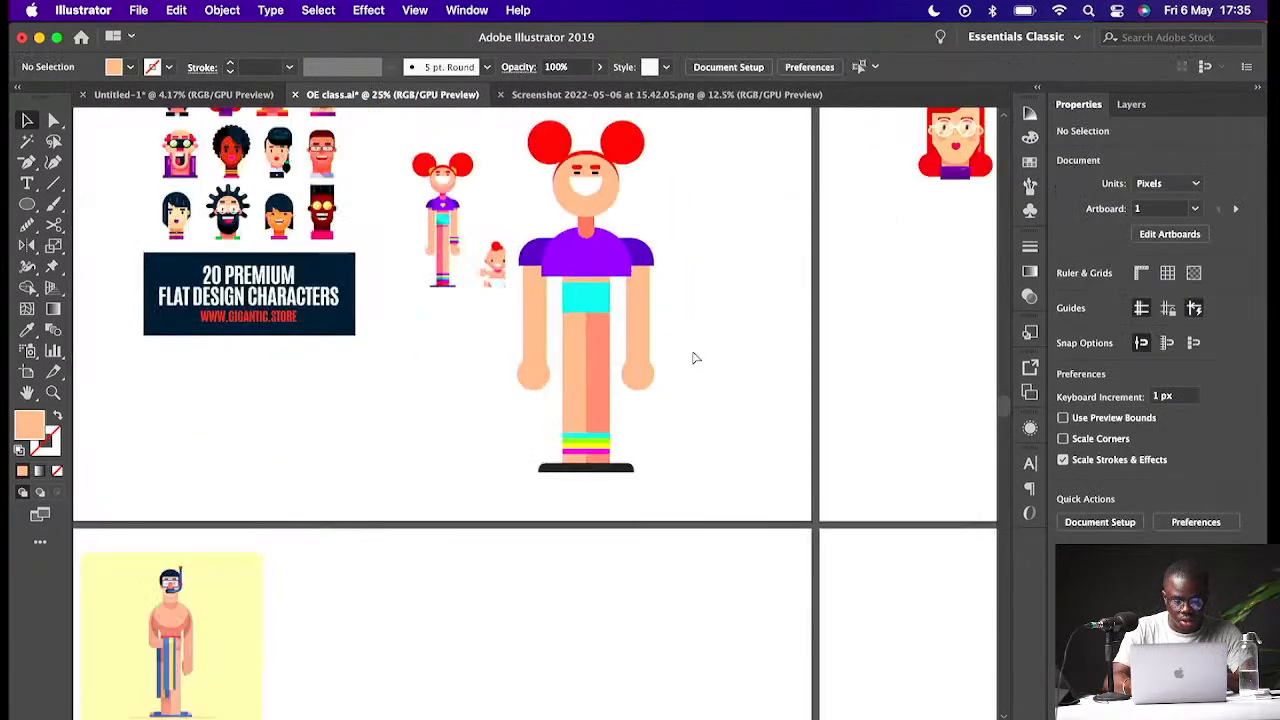
key(super+equal)
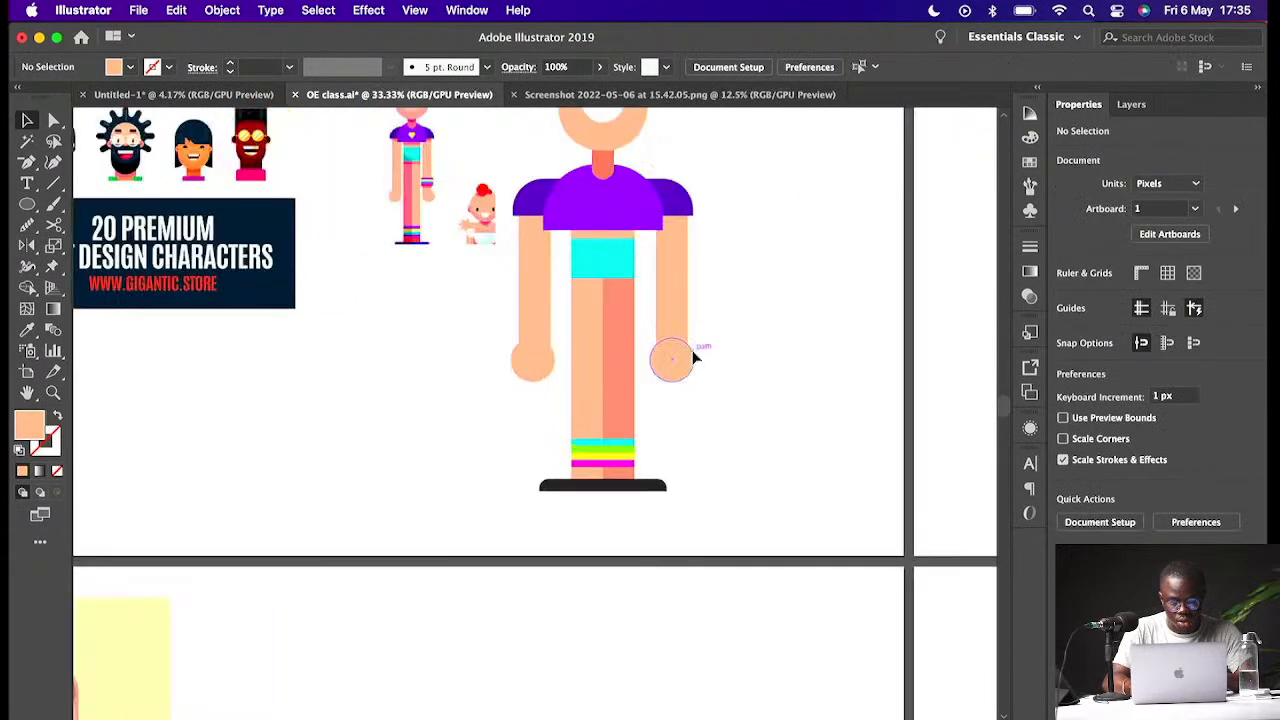
key(super+equal)
key(super+minus)
key(super+minus)
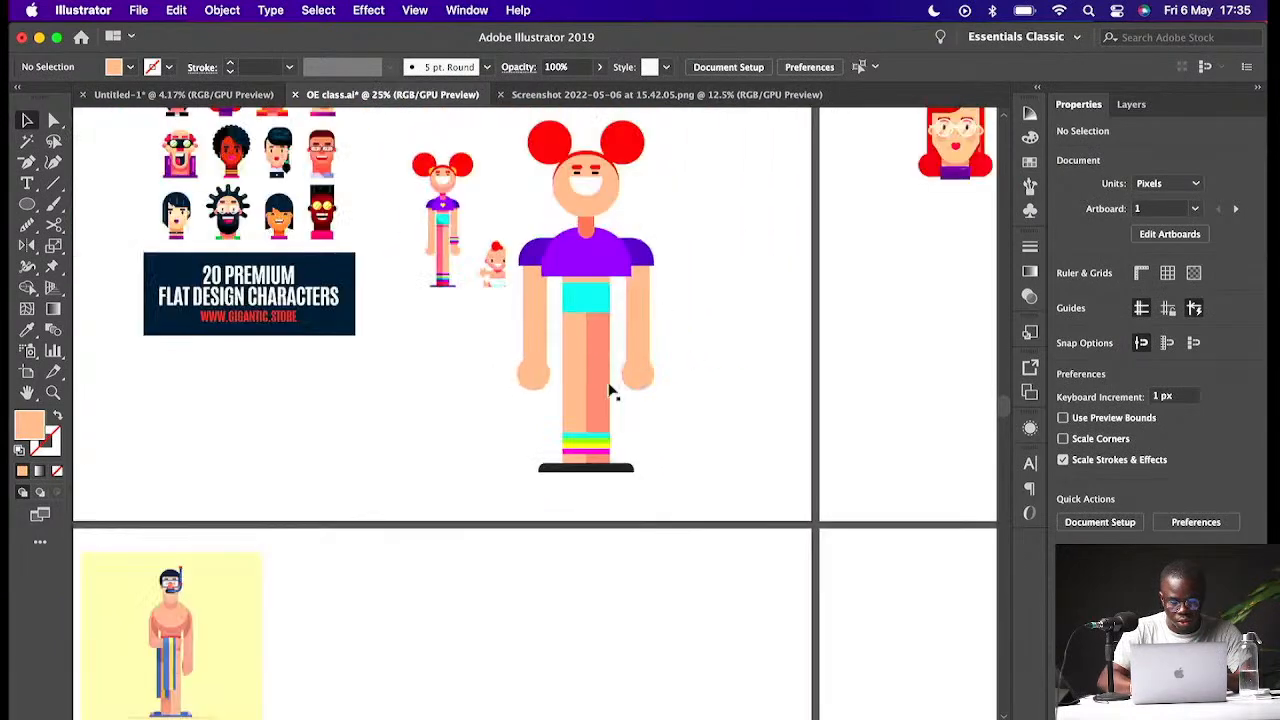
key(super+equal)
key(super+equal)
key(super+equal)
click(641, 470)
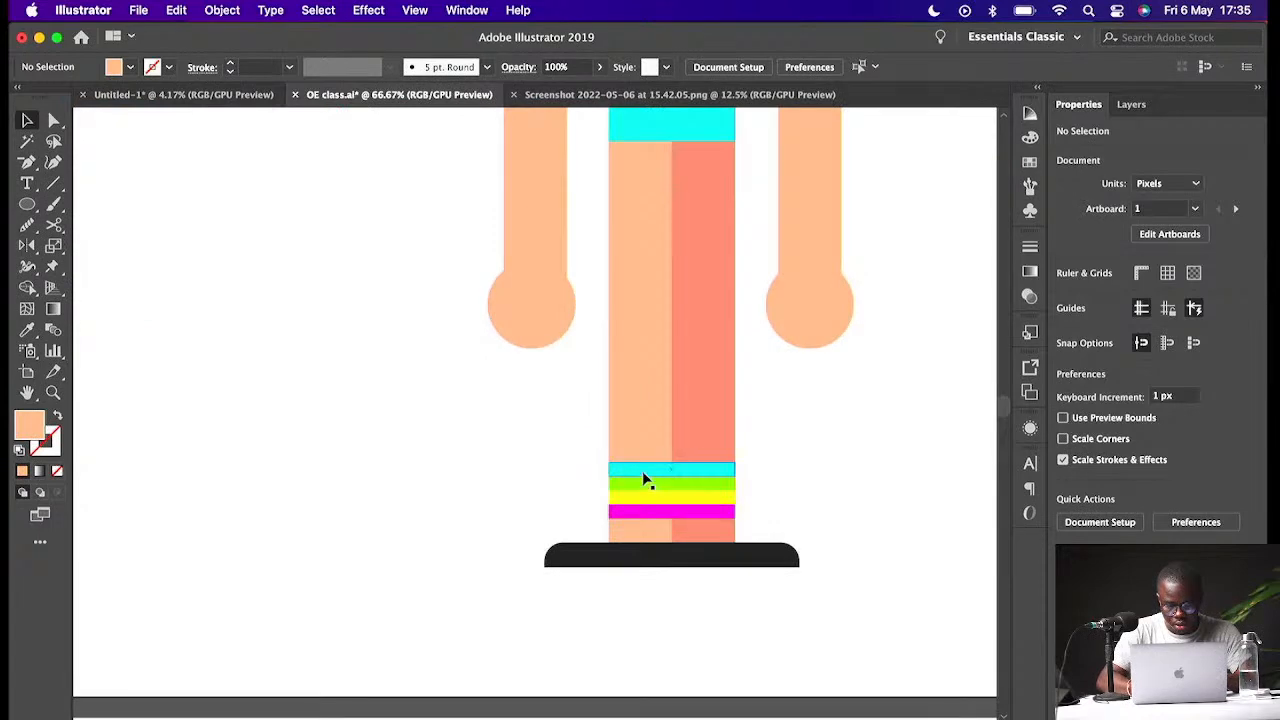
shift+click(638, 485)
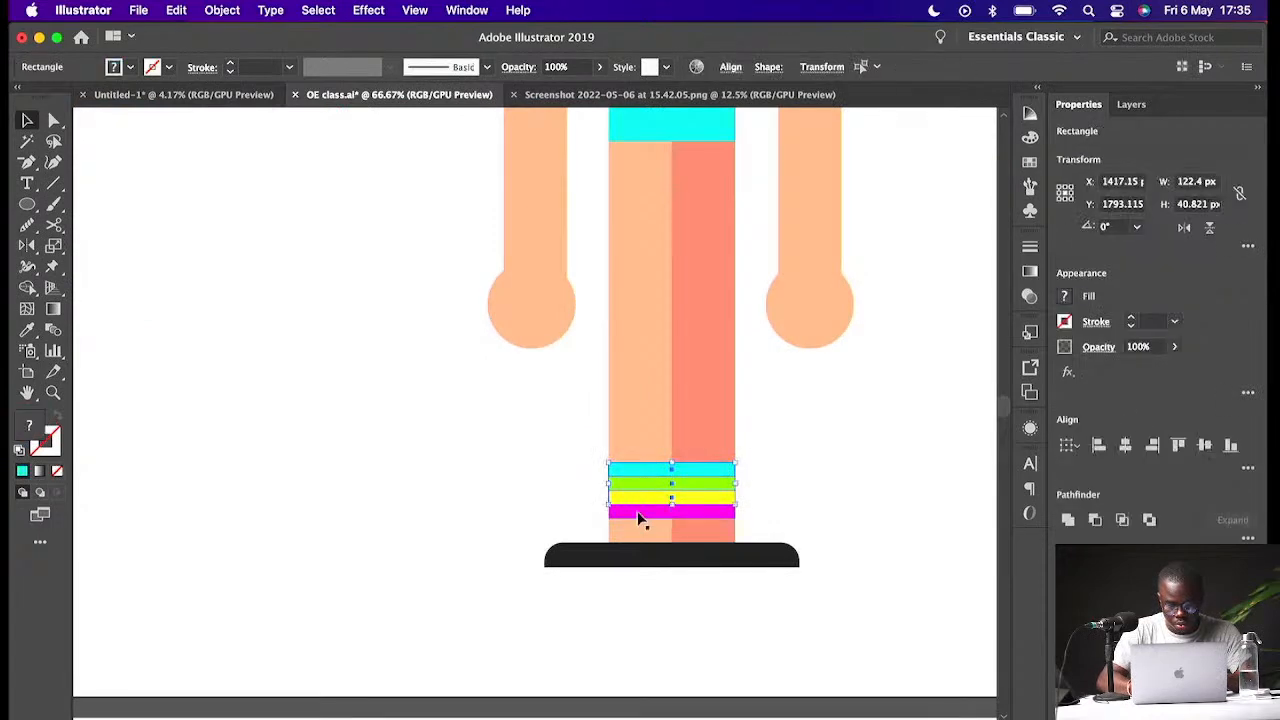
shift+click(641, 511)
key(super+minus)
key(super+minus)
drag(540, 418, 621, 287)
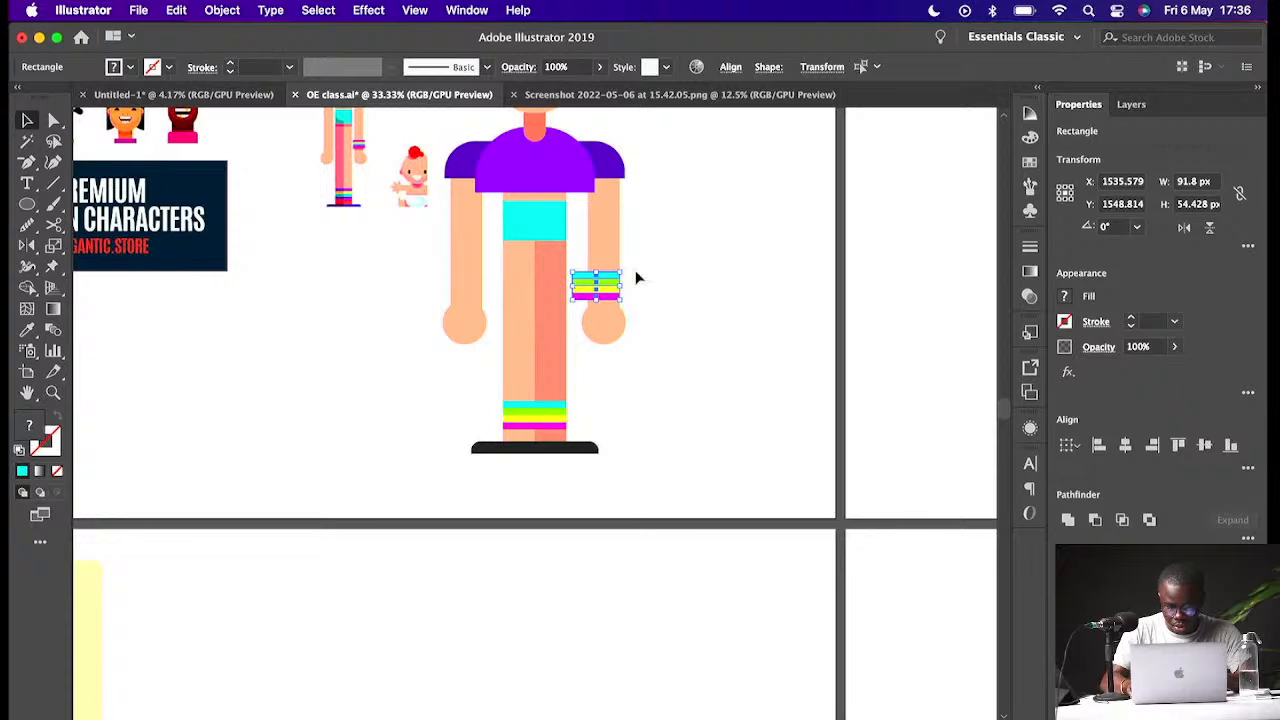
- Narrow the wristband to about 66 px so it fits the arm's width
key(super+plus)
key(super+plus)
key(super+plus)
key(super+plus)
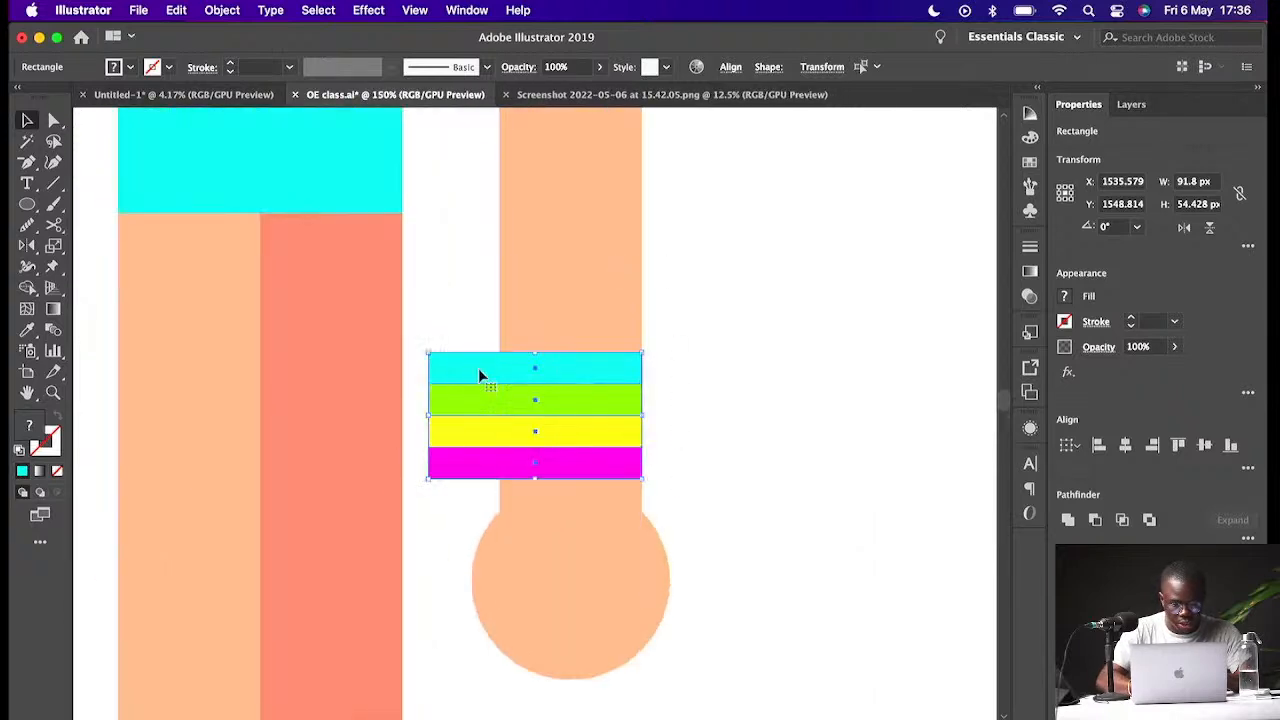
drag(428, 415, 490, 413)
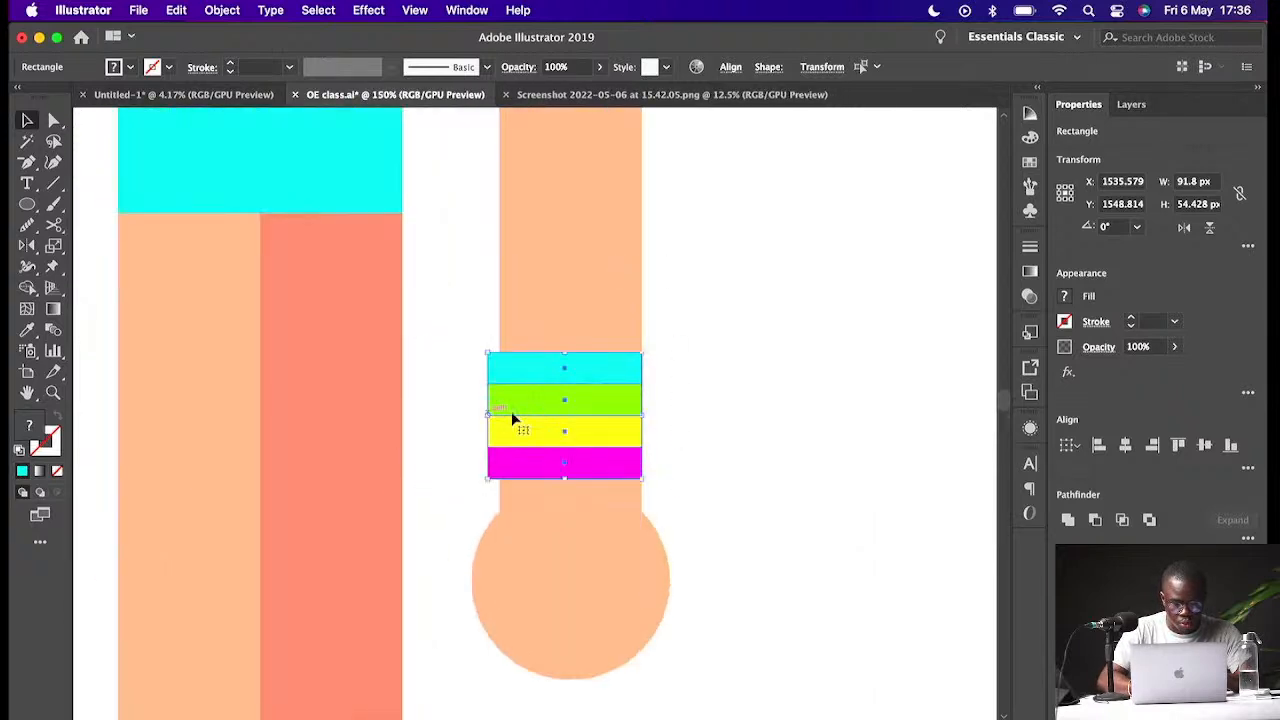
drag(586, 412, 594, 418)
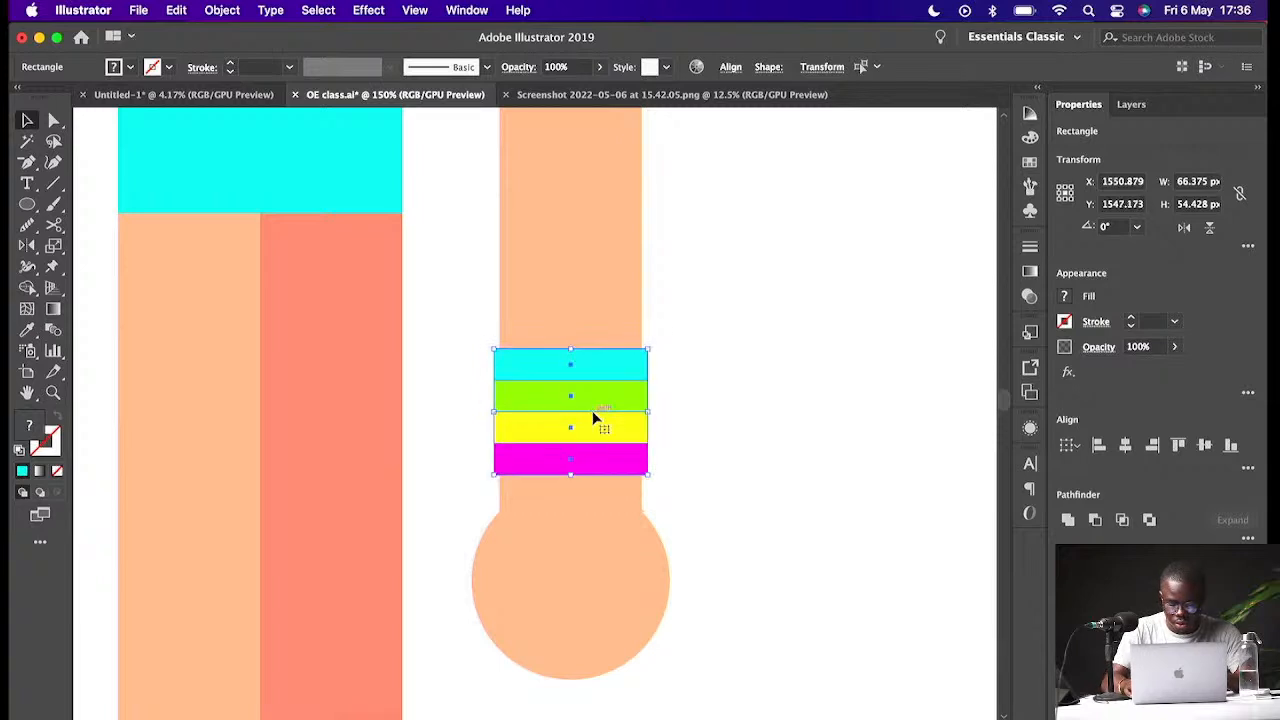
- Narrow the sleeve band so its ends line up with the outer edges of the arms
key(super+minus)
key(super+minus)
key(super+minus)
key(super+minus)
key(super+minus)
click(679, 387)
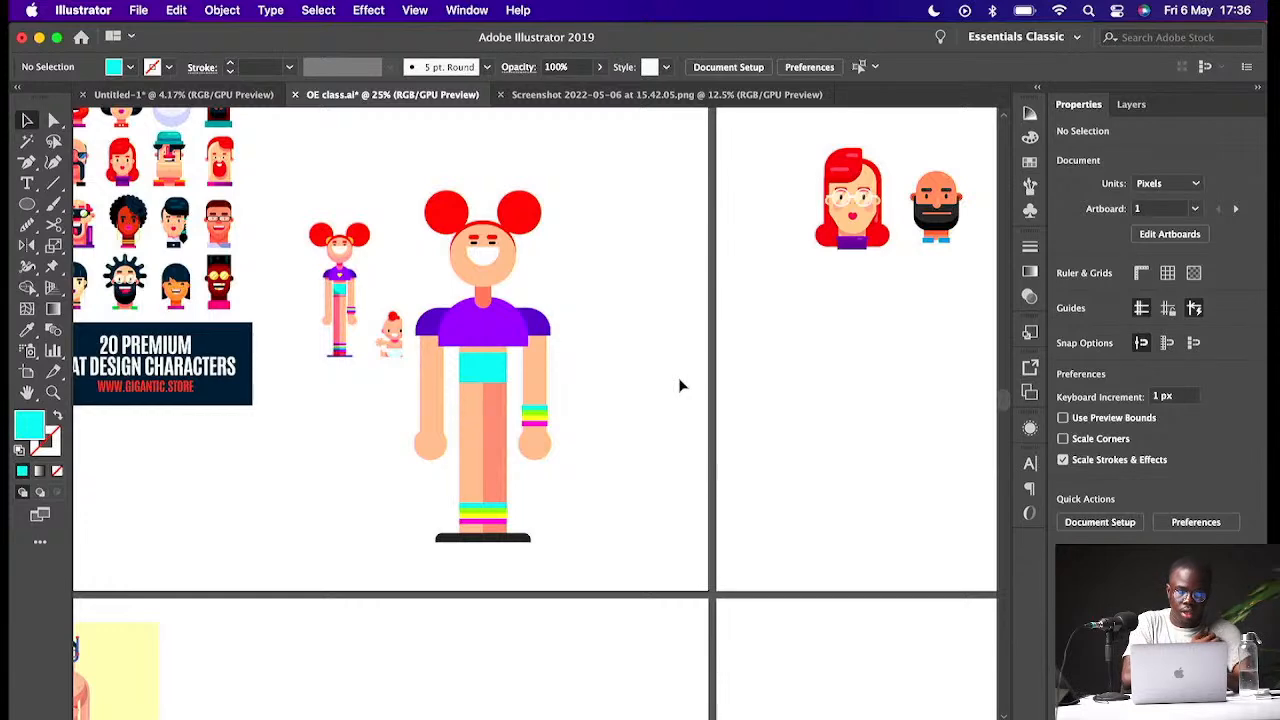
click(555, 329)
key(super+plus)
key(super+plus)
key(super+plus)
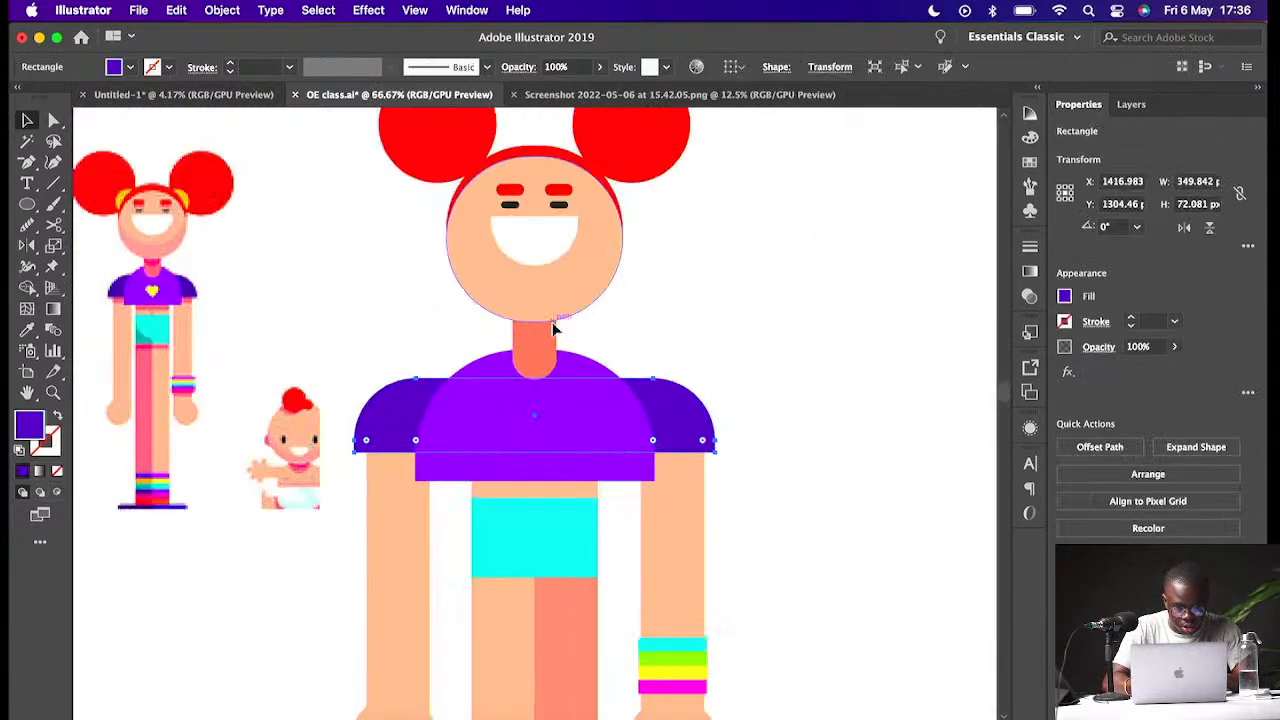
drag(353, 414, 384, 410)
drag(678, 402, 663, 402)
- Nudge the arms and hands slightly to align them with the sleeve ends
click(689, 484)
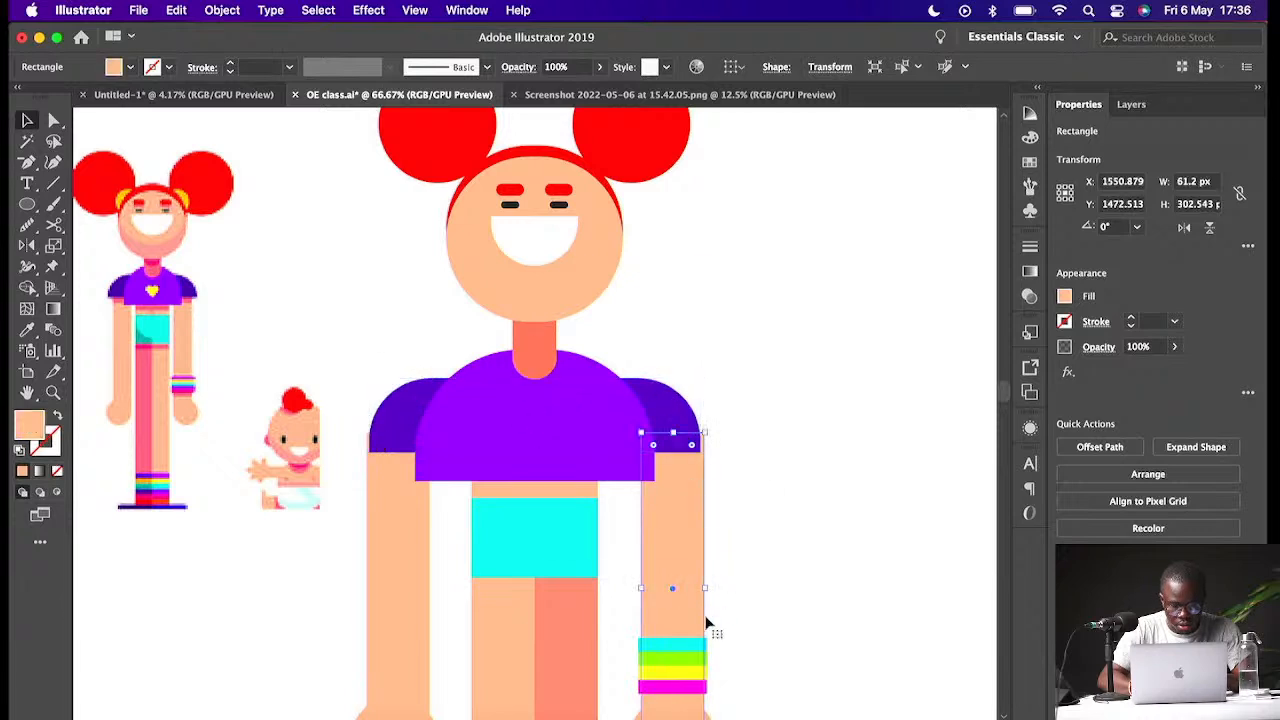
drag(754, 590, 660, 650)
drag(674, 585, 669, 590)
drag(335, 386, 374, 614)
drag(393, 572, 401, 571)
click(348, 558)
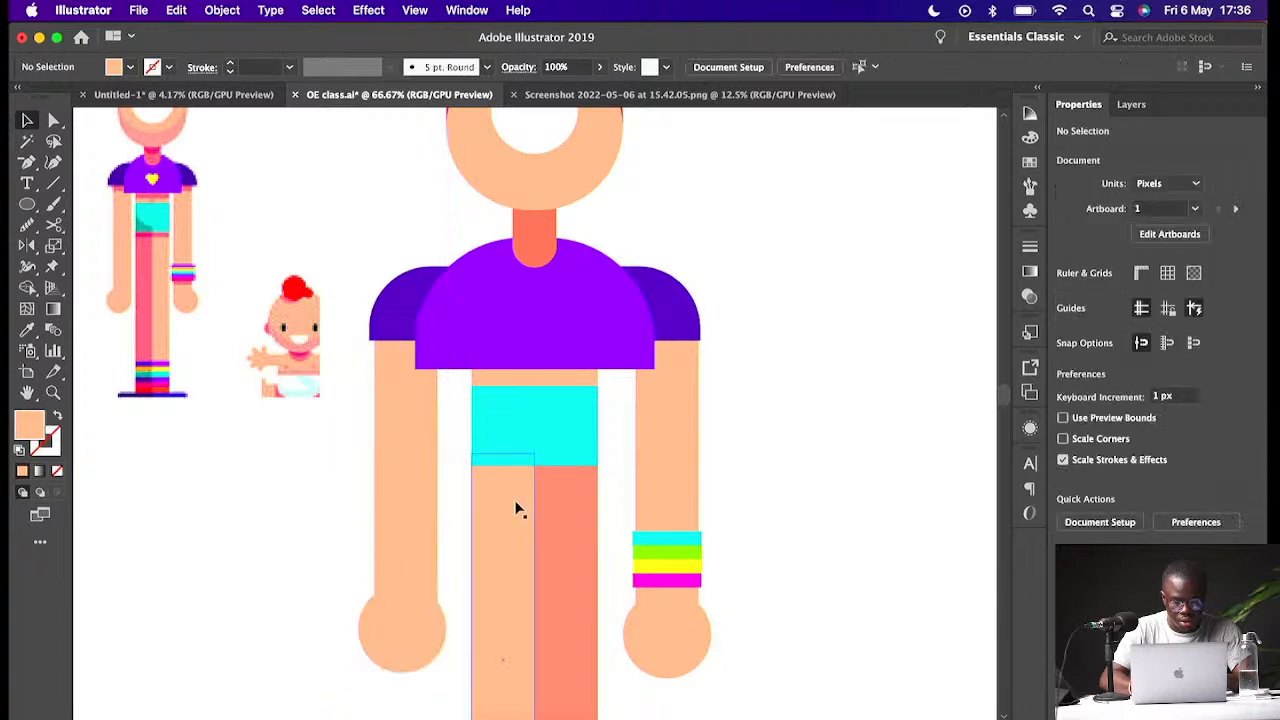
- Move the red-shirt reference character beside the new figure for comparison
click(438, 369)
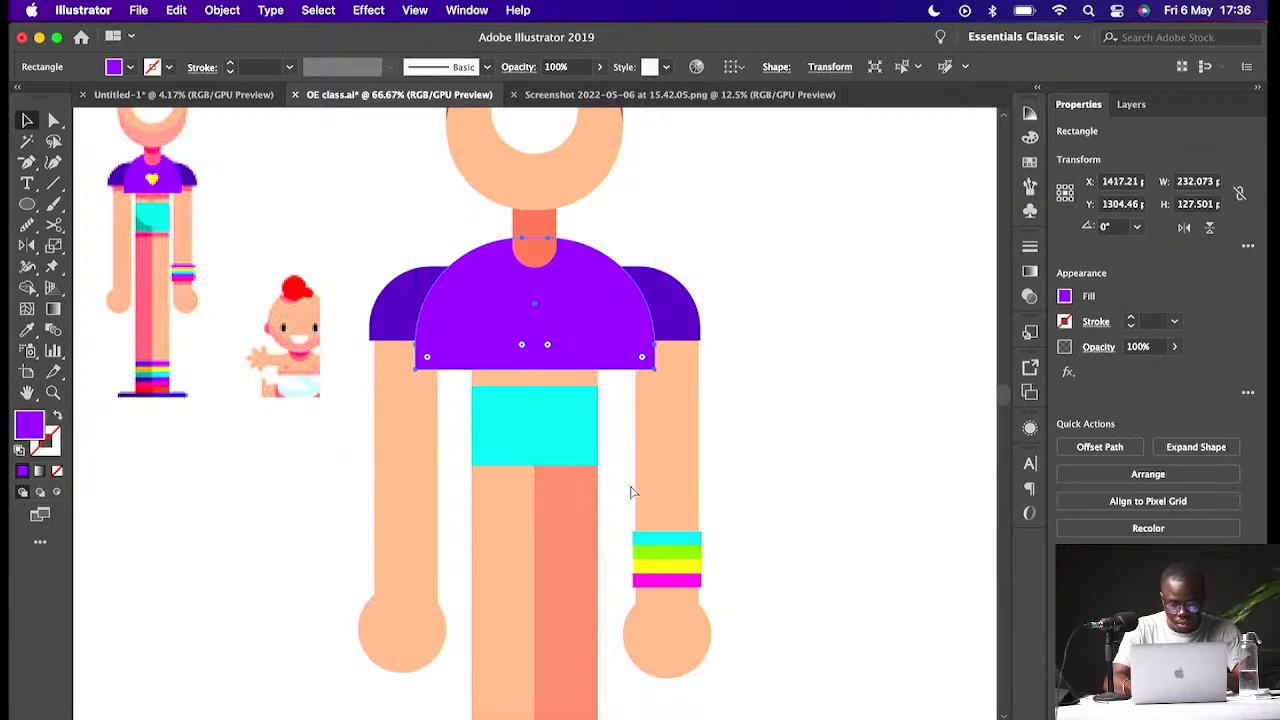
key(super+minus)
key(super+minus)
key(super+minus)
click(706, 486)
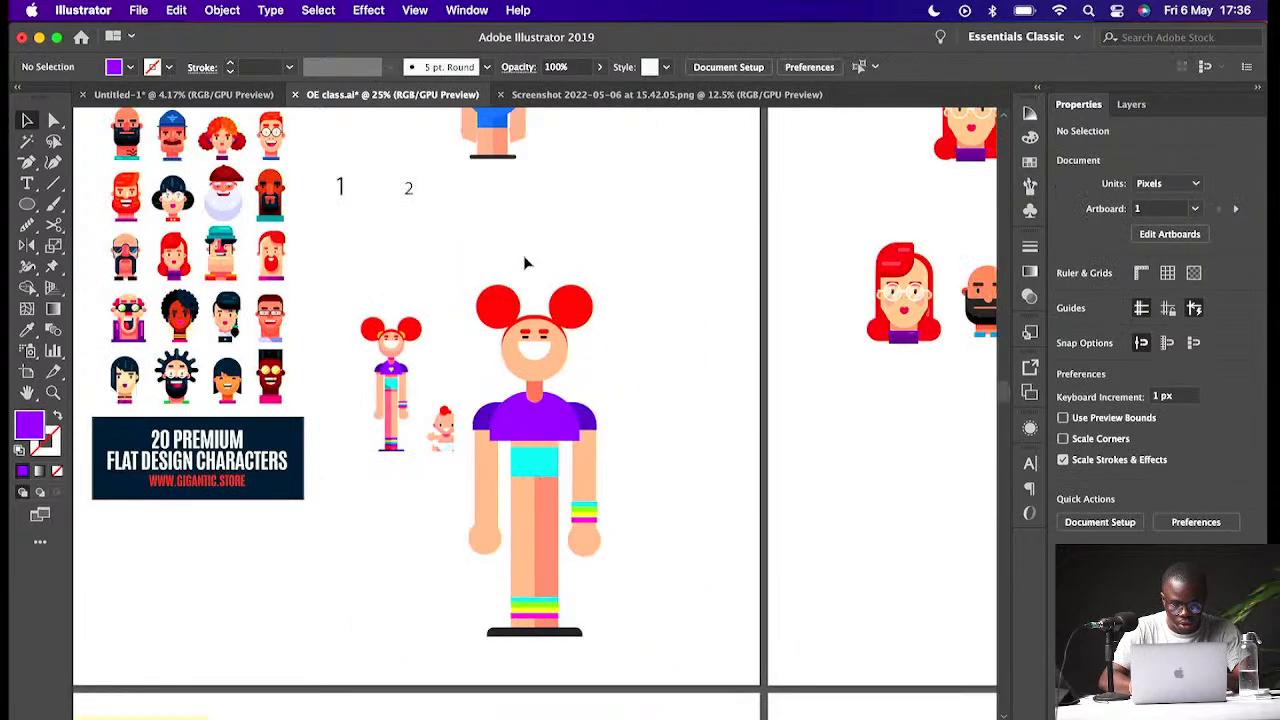
key(super+minus)
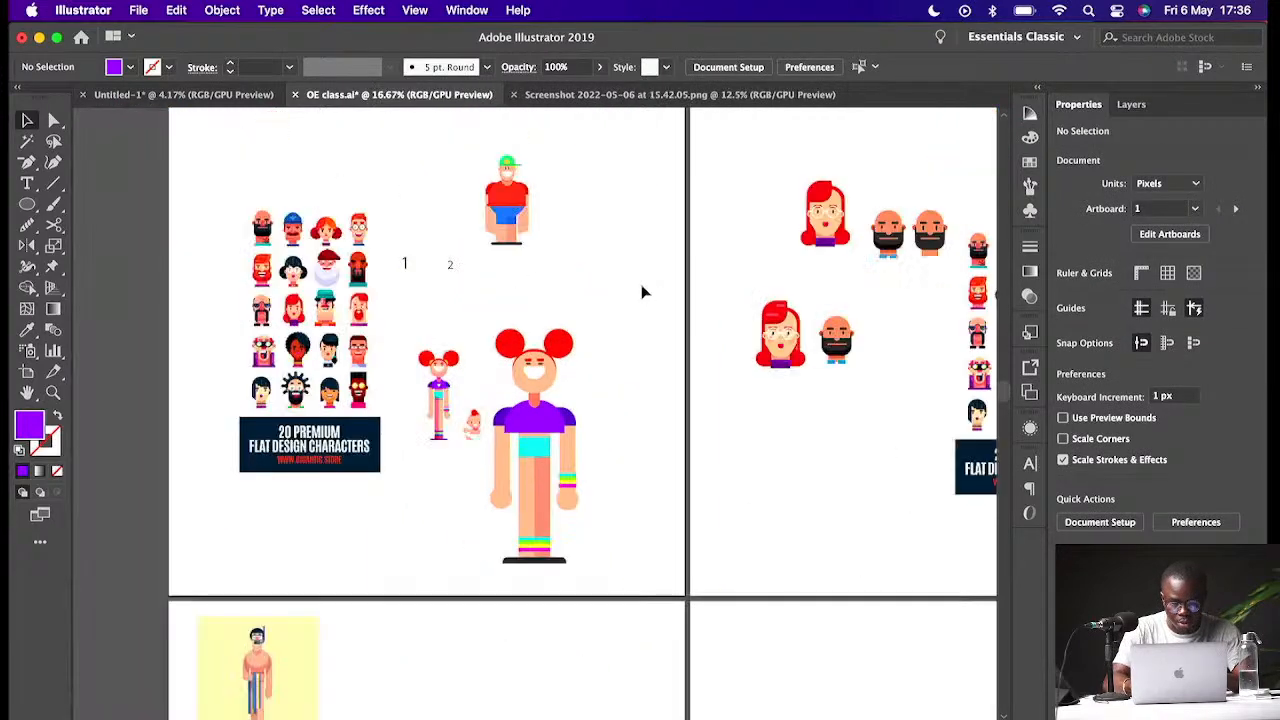
drag(528, 212, 651, 390)
click(688, 311)
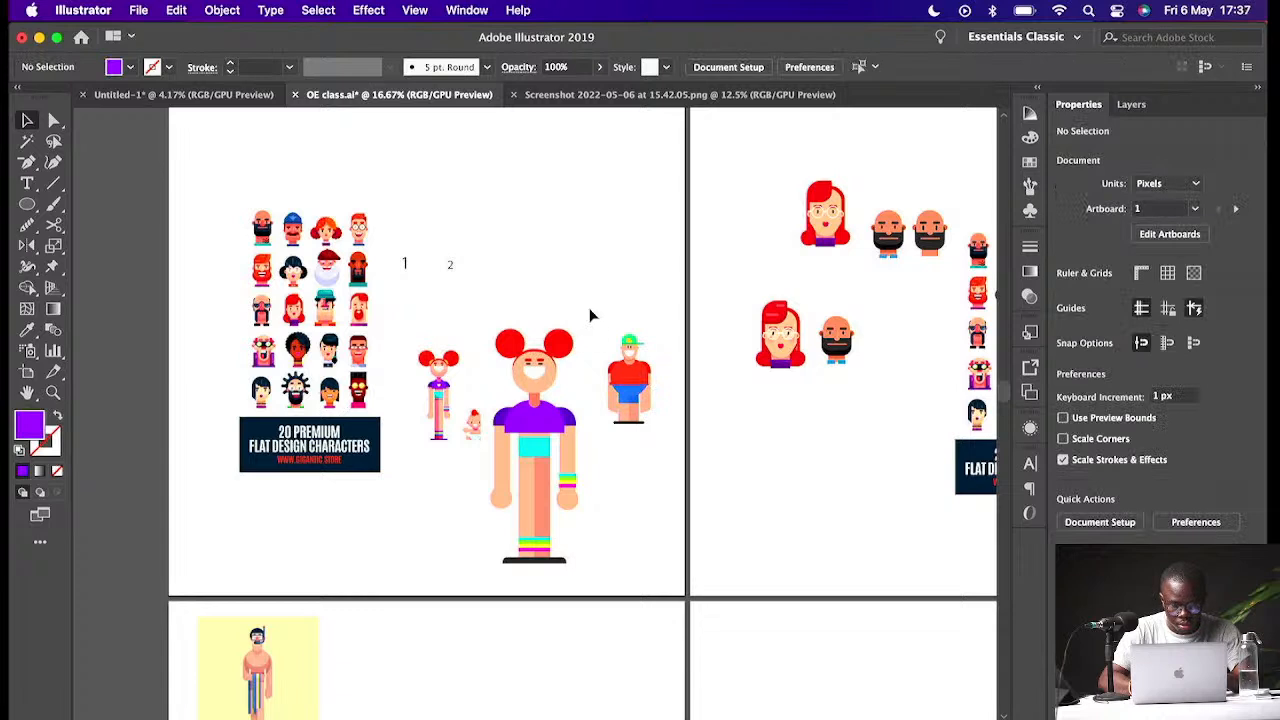
- Zoom in on the red-shirt reference character to inspect it at full size
drag(674, 321, 606, 443)
click(621, 230)
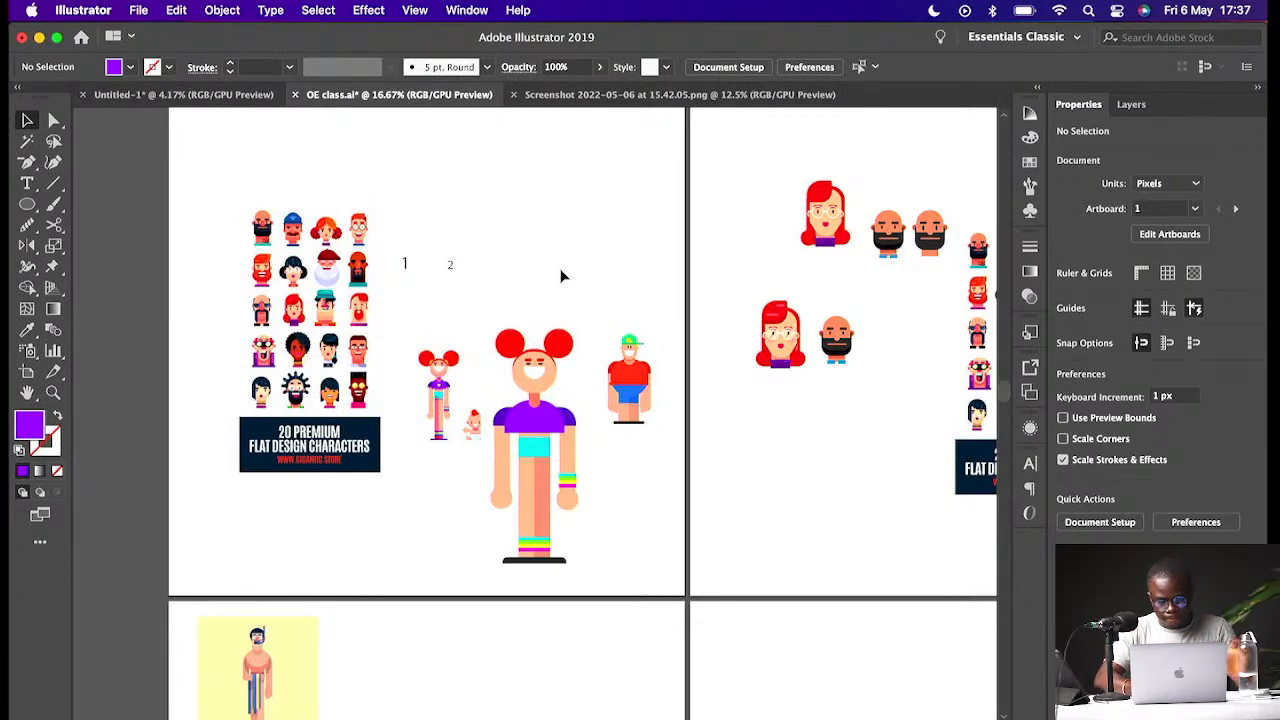
key(super+equal)
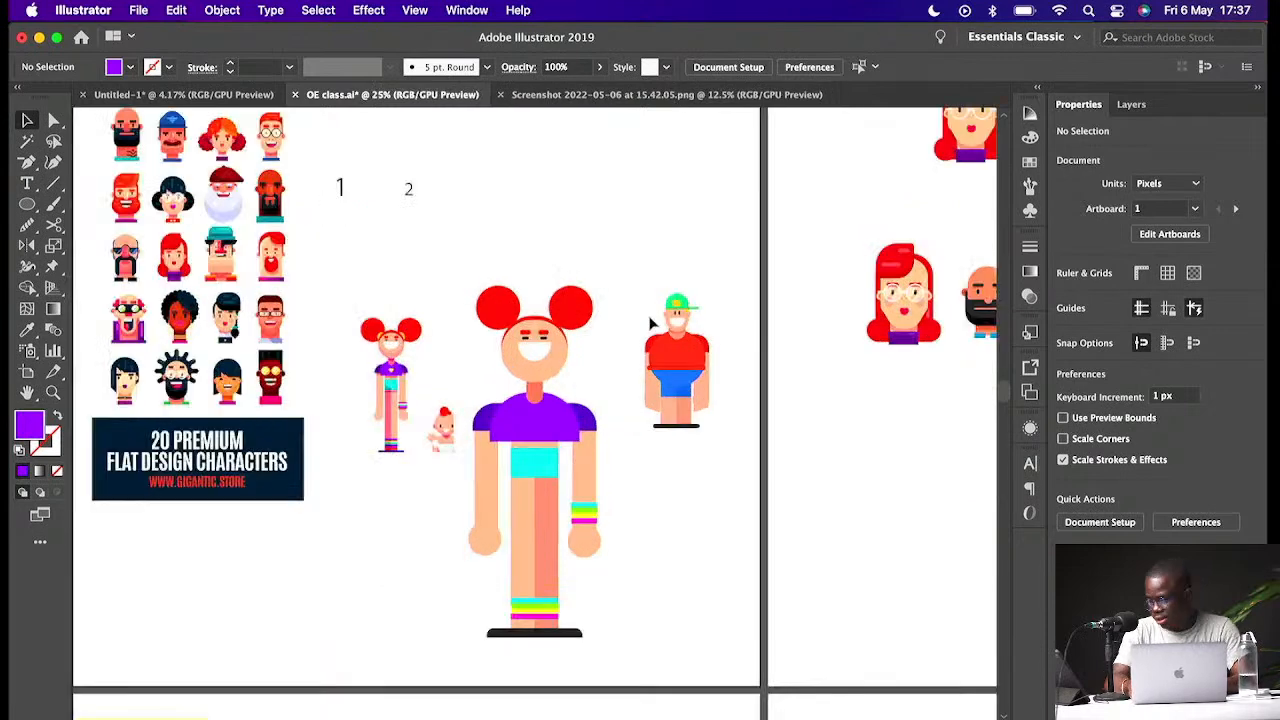
key(super+equal)
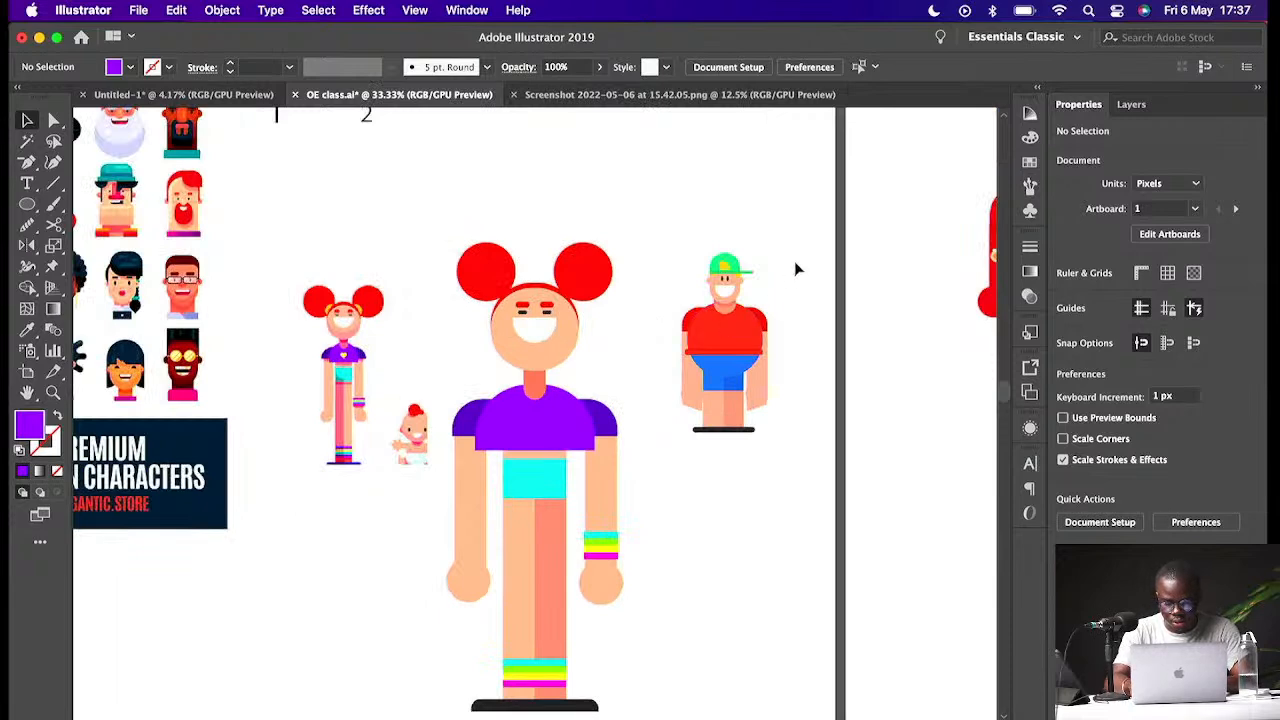
key(super+minus)
key(super+minus)
drag(666, 331, 608, 442)
drag(631, 392, 545, 186)
key(super+1)
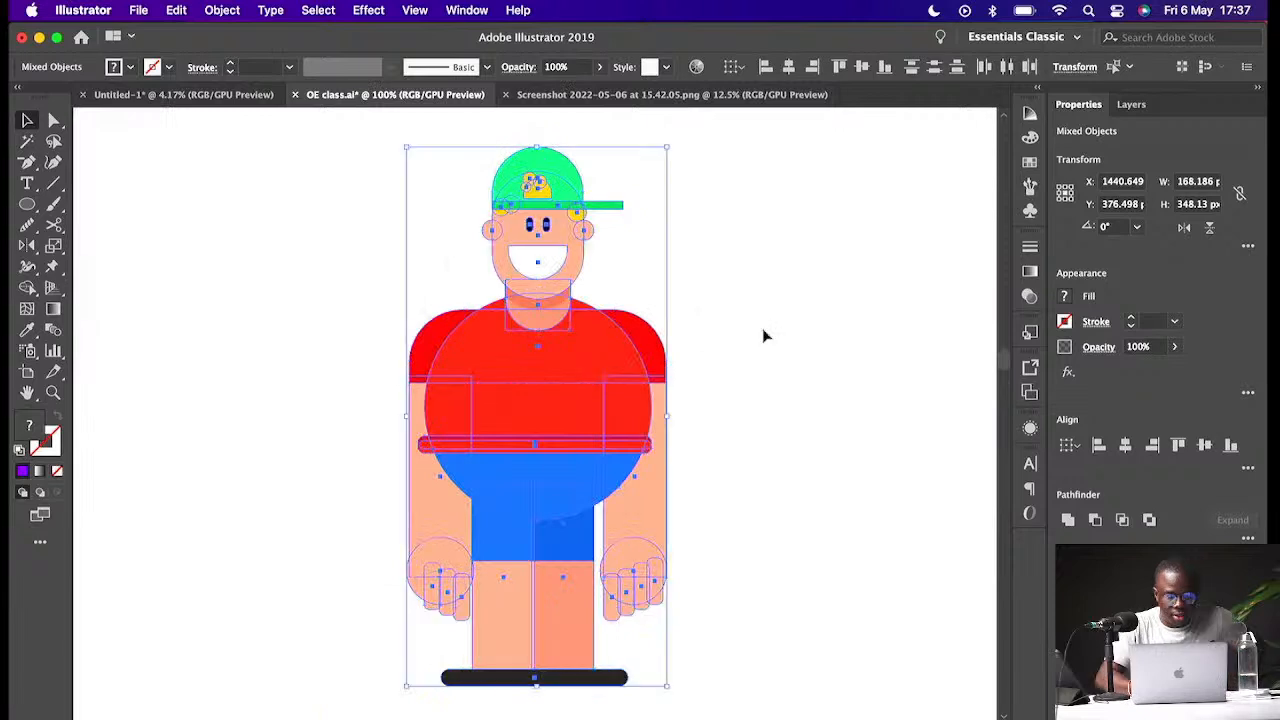
click(728, 253)
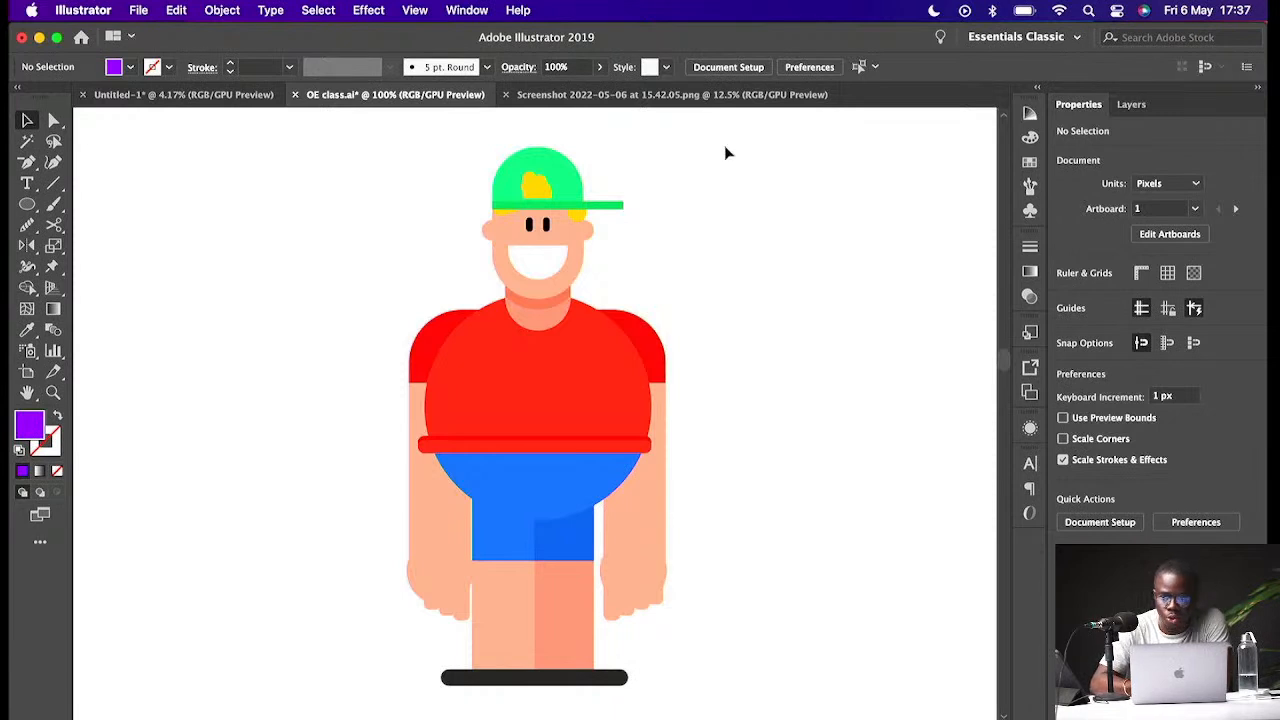
- Apply a Scribble effect to the red-shirt reference character with 3 px stroke width, 2% curviness, 0.01 px spacing and -0.81 px overlap
drag(712, 145, 811, 443)
drag(761, 154, 413, 427)
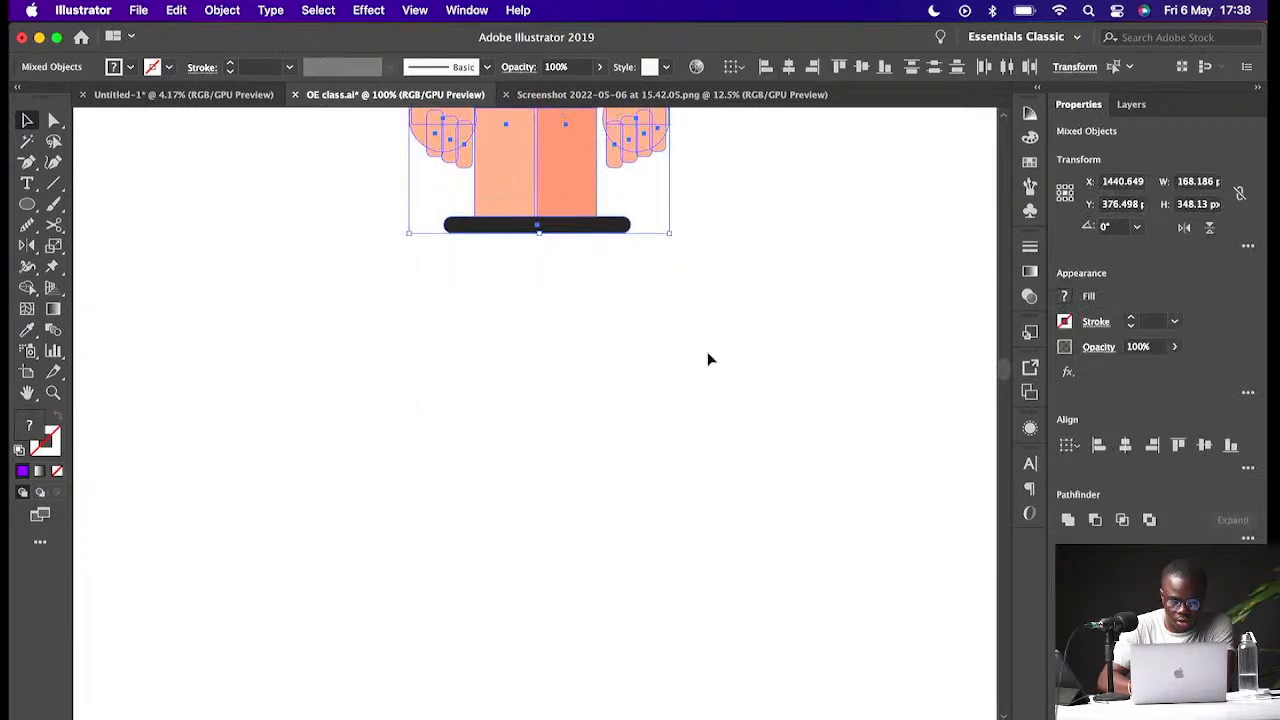
scroll(707, 359, up, 5)
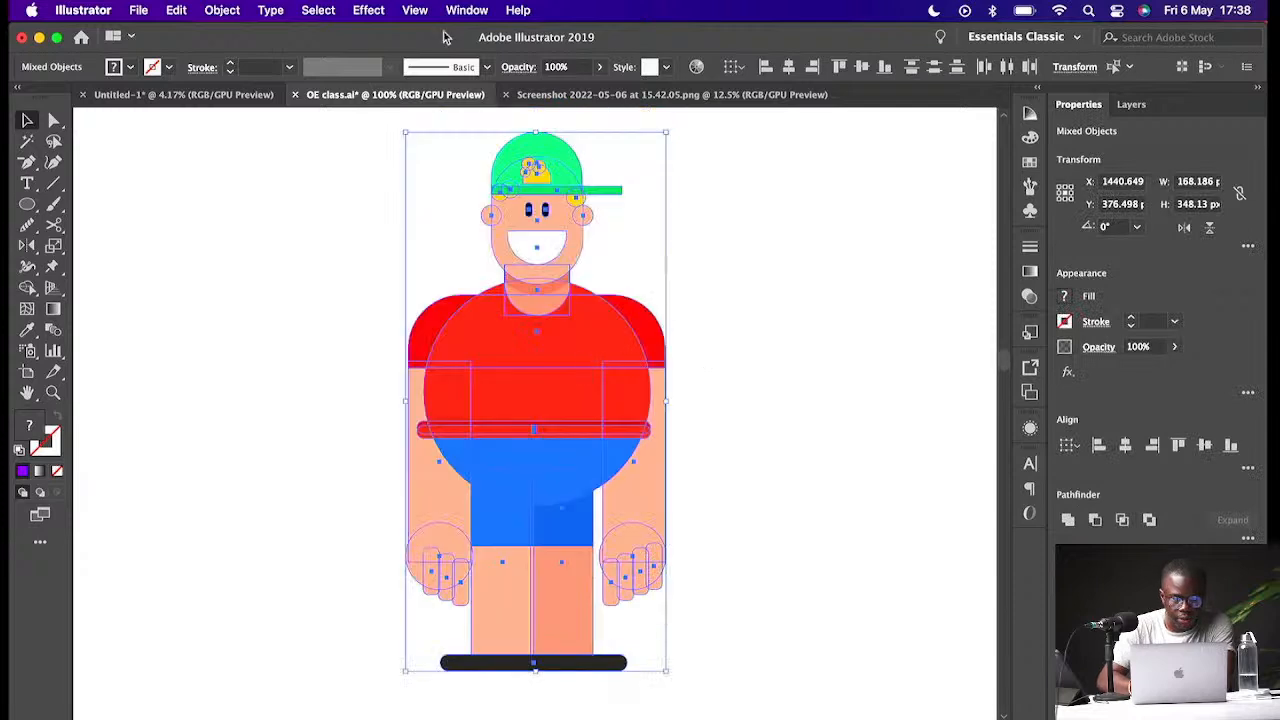
click(368, 10)
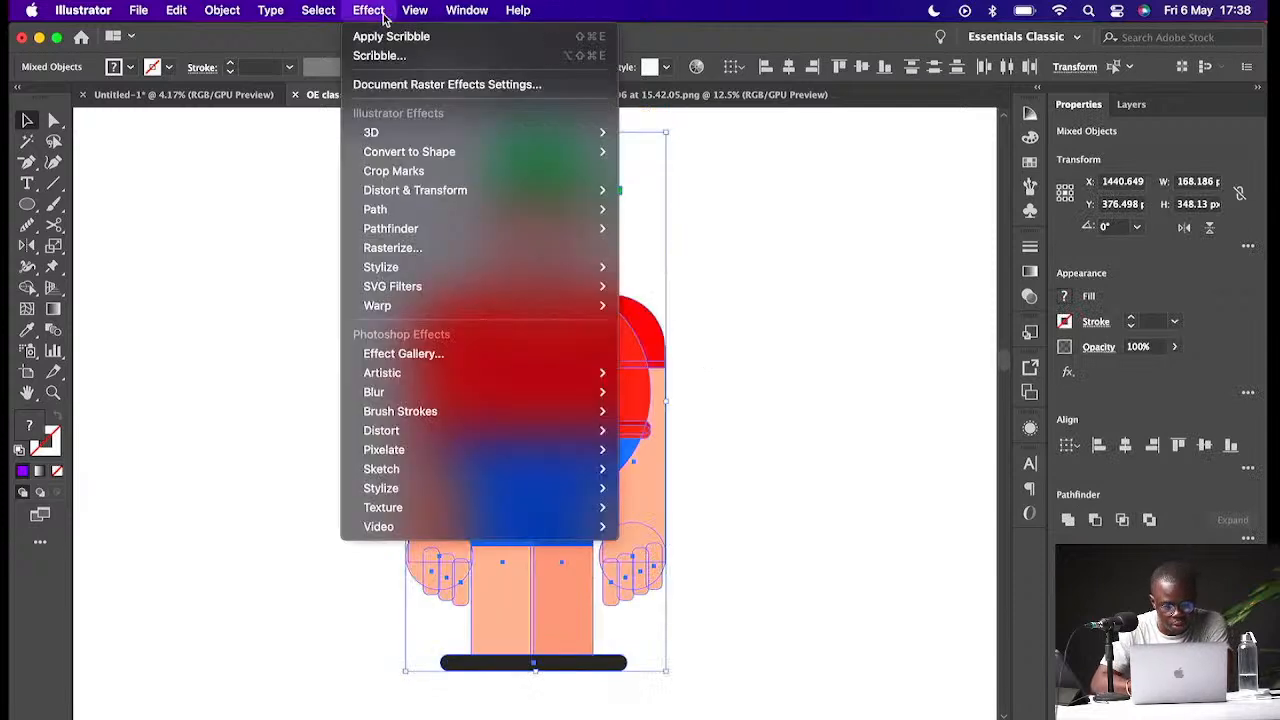
mouse_move(475, 280)
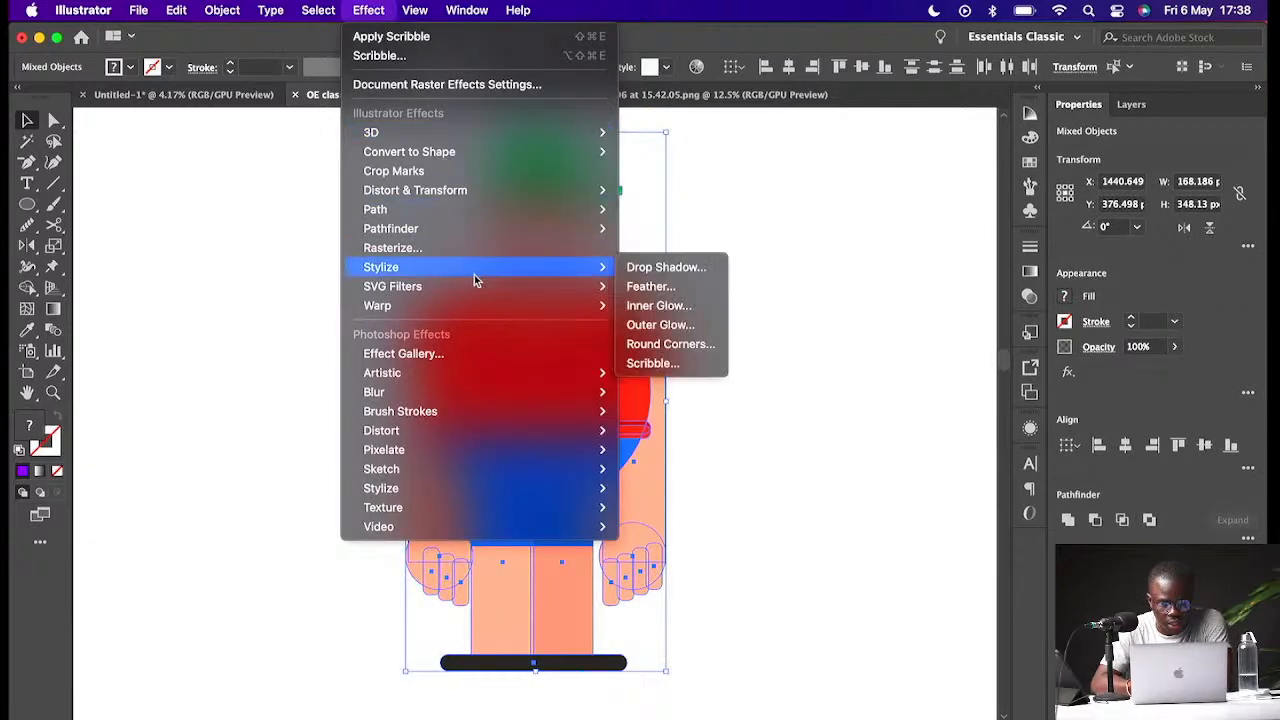
click(652, 363)
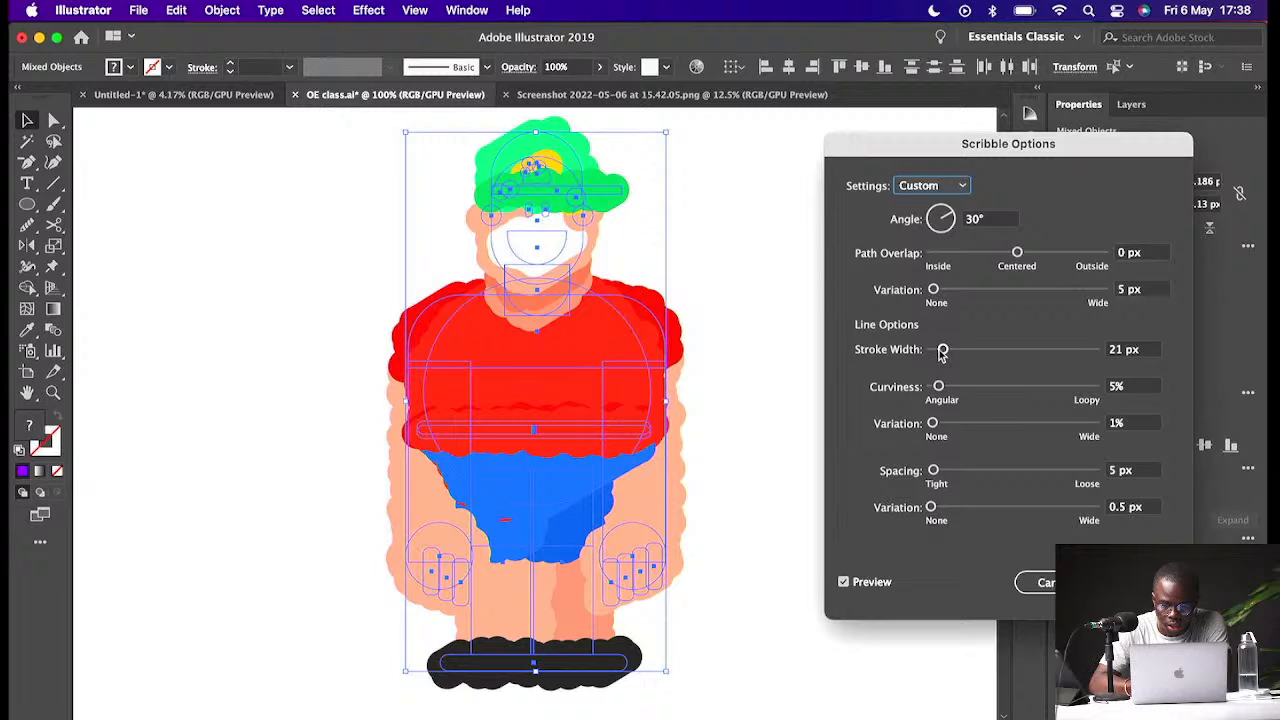
drag(942, 352, 932, 355)
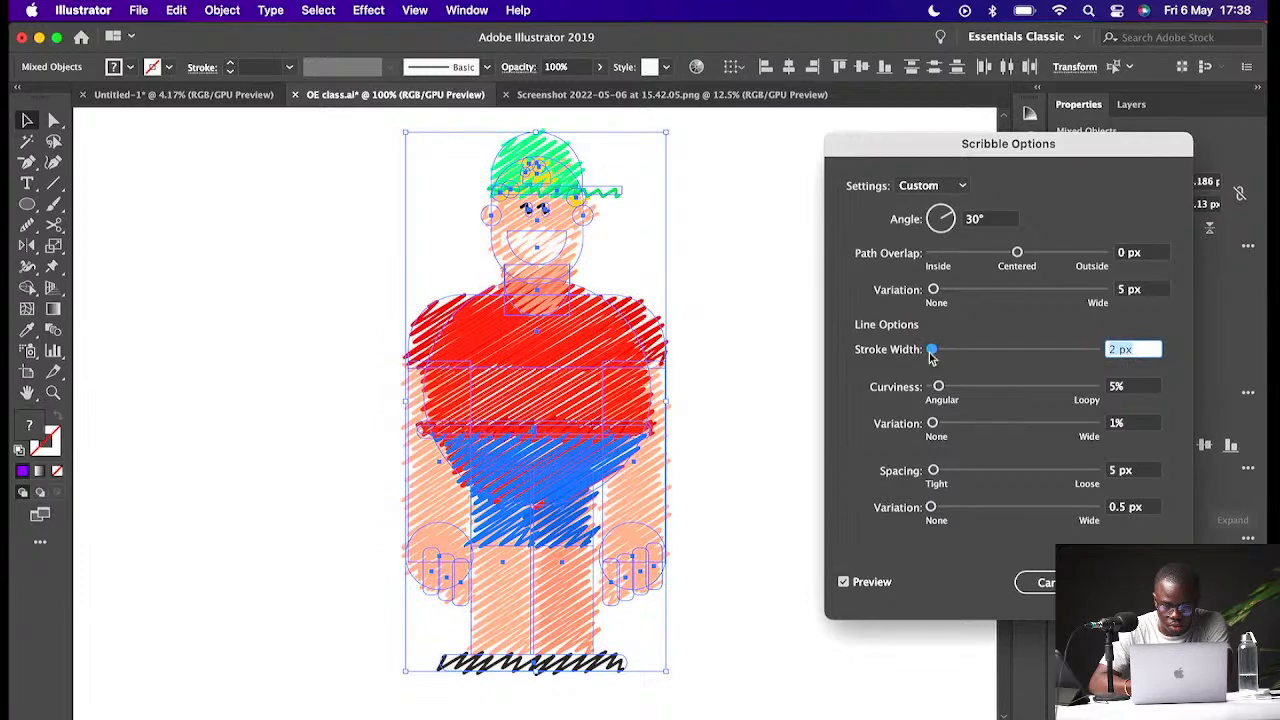
drag(930, 357, 934, 356)
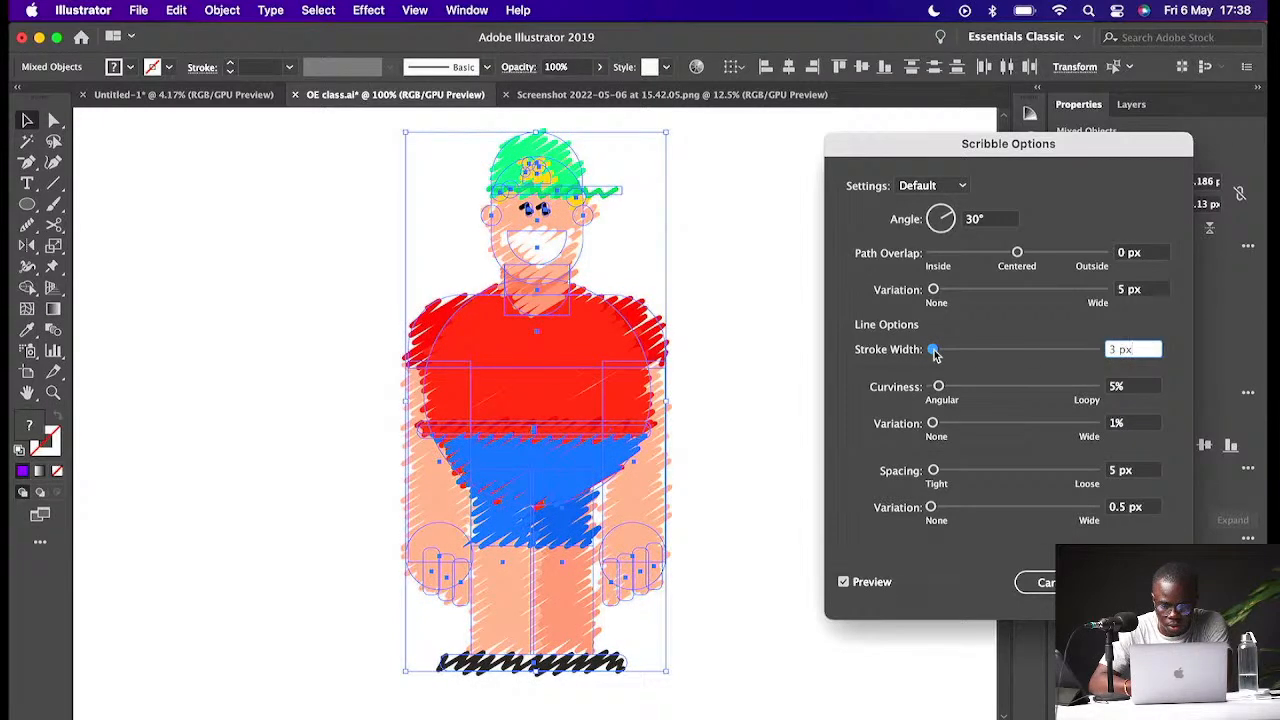
click(938, 387)
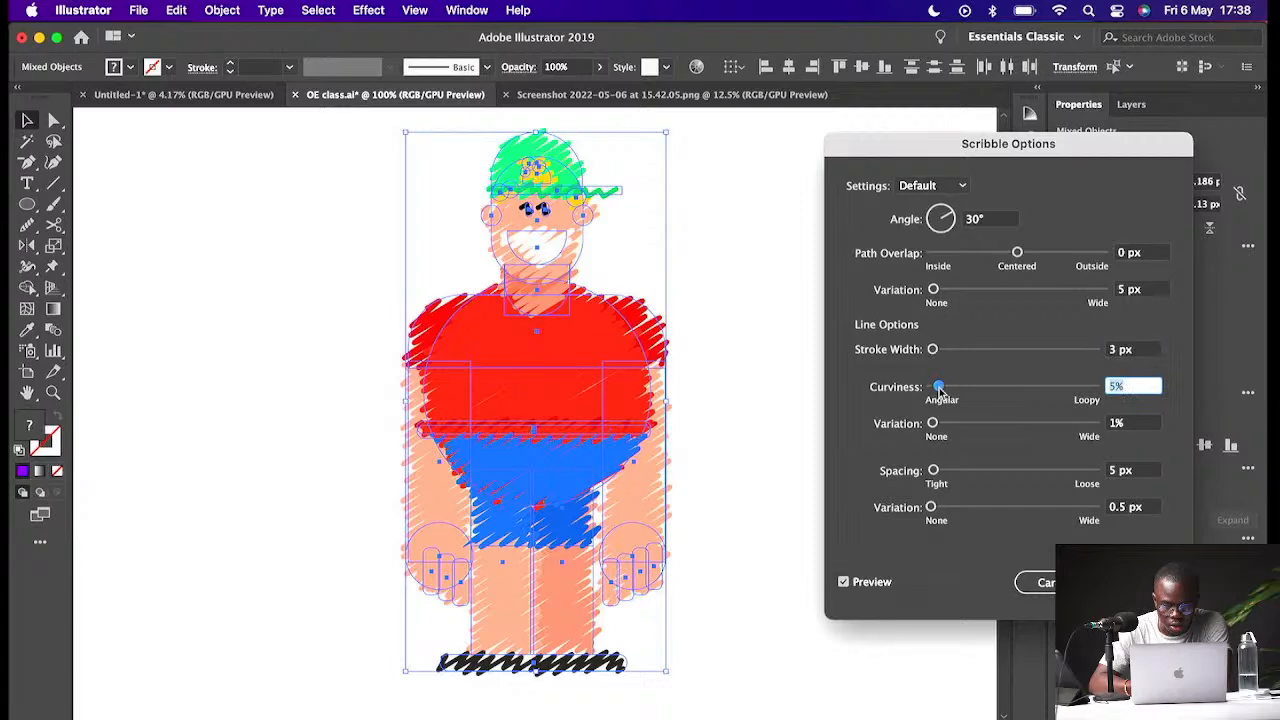
mouse_move(938, 387)
mouse_down()
mouse_move(1068, 396)
mouse_move(962, 390)
mouse_up()
mouse_move(933, 470)
mouse_down()
mouse_move(948, 475)
mouse_move(930, 472)
mouse_up()
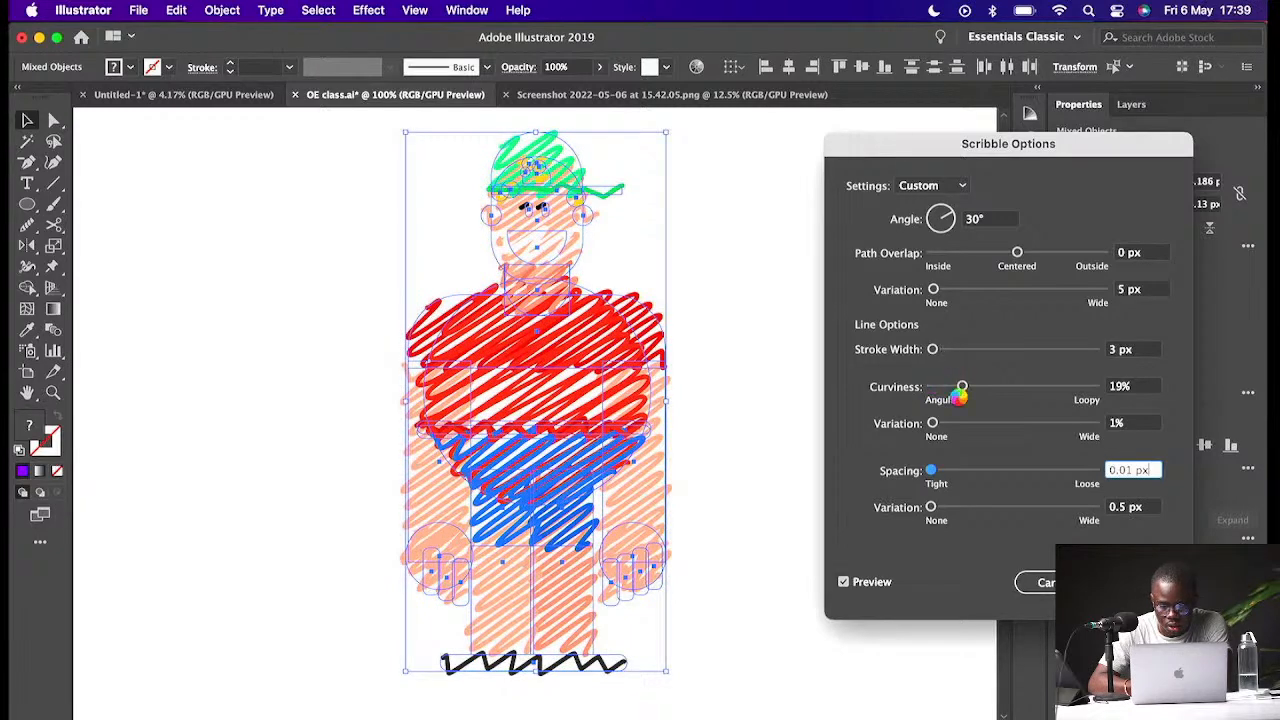
drag(962, 388, 959, 389)
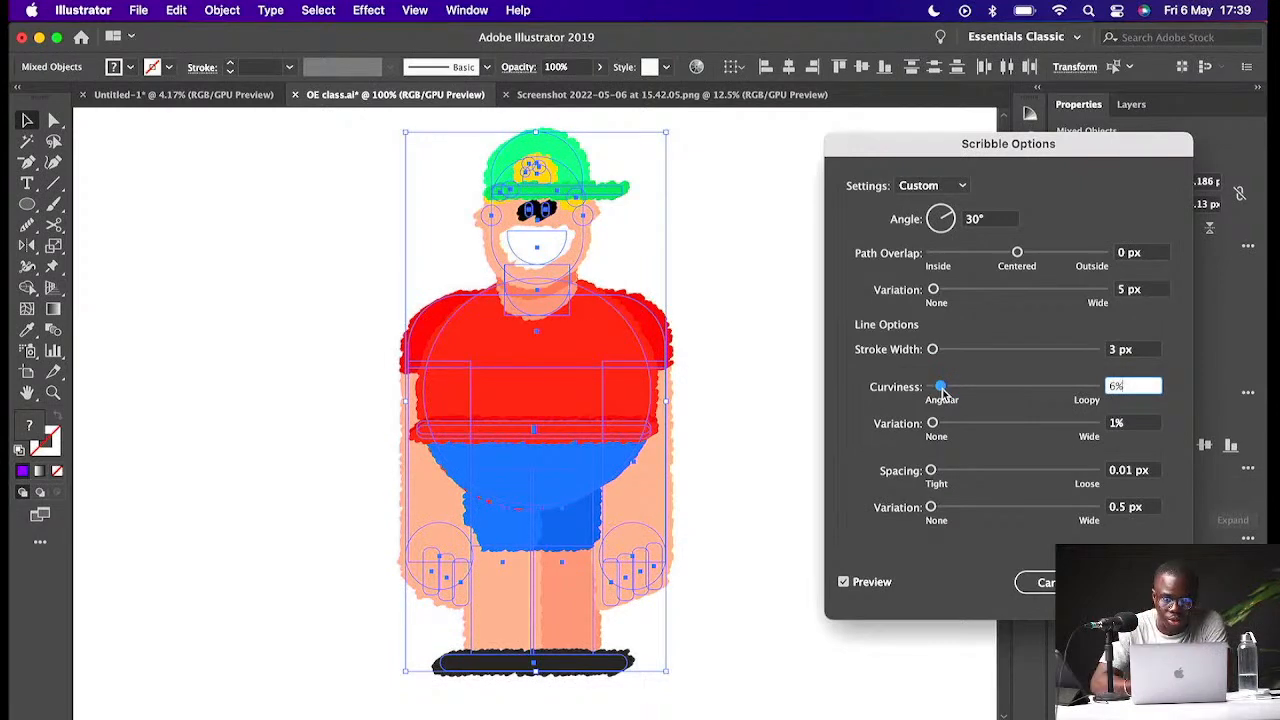
drag(941, 392, 933, 390)
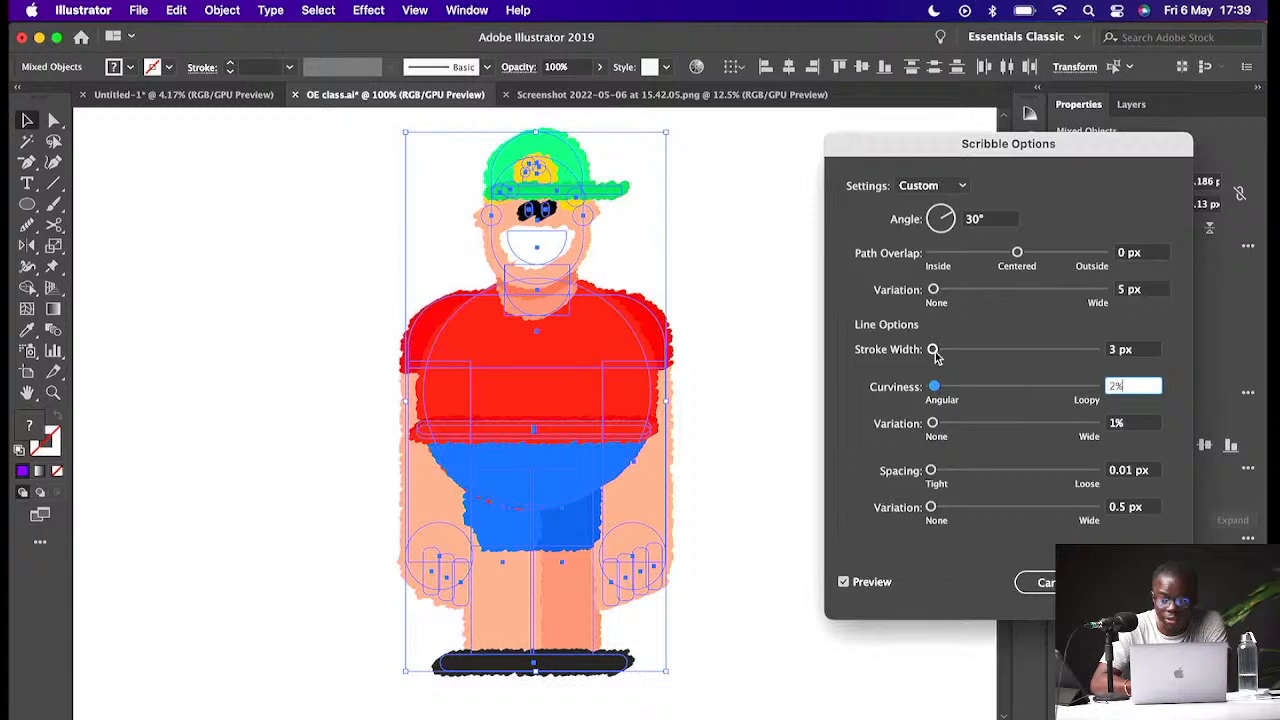
mouse_move(1017, 253)
mouse_down()
mouse_move(983, 255)
mouse_move(1030, 257)
mouse_up()
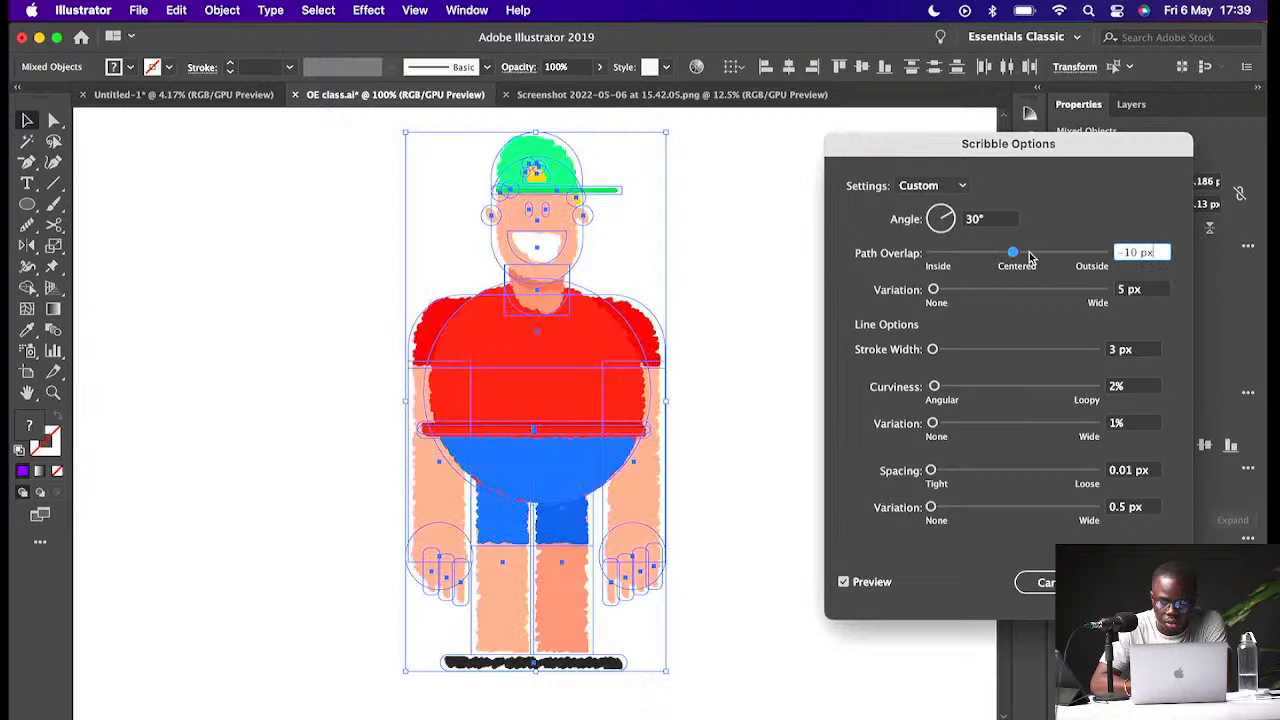
click(1030, 257)
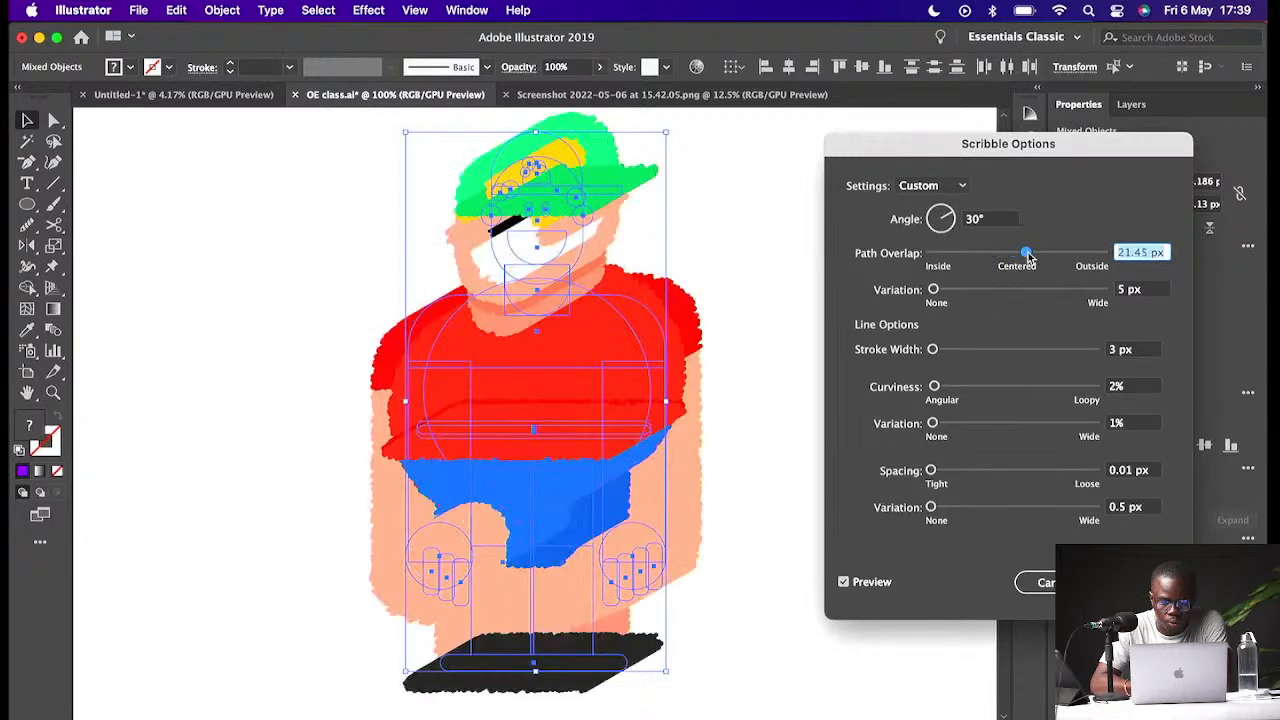
drag(1028, 257, 1018, 257)
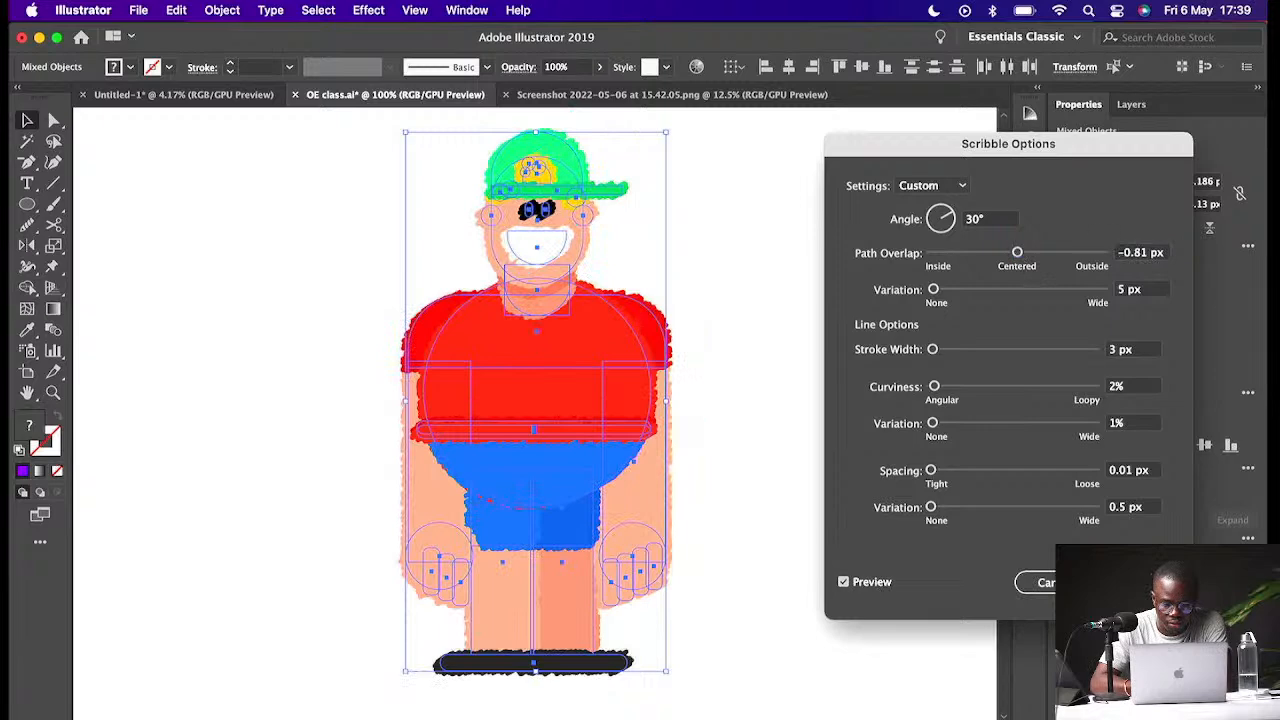
key(Return)
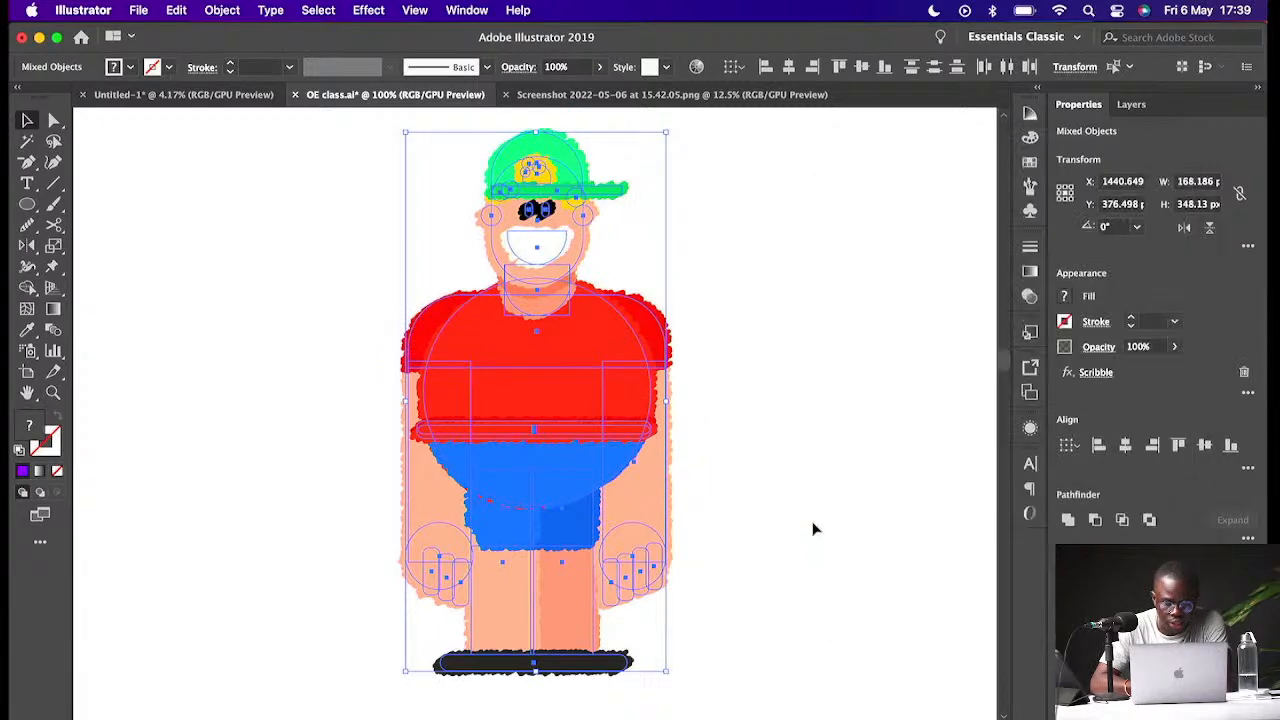
click(804, 514)
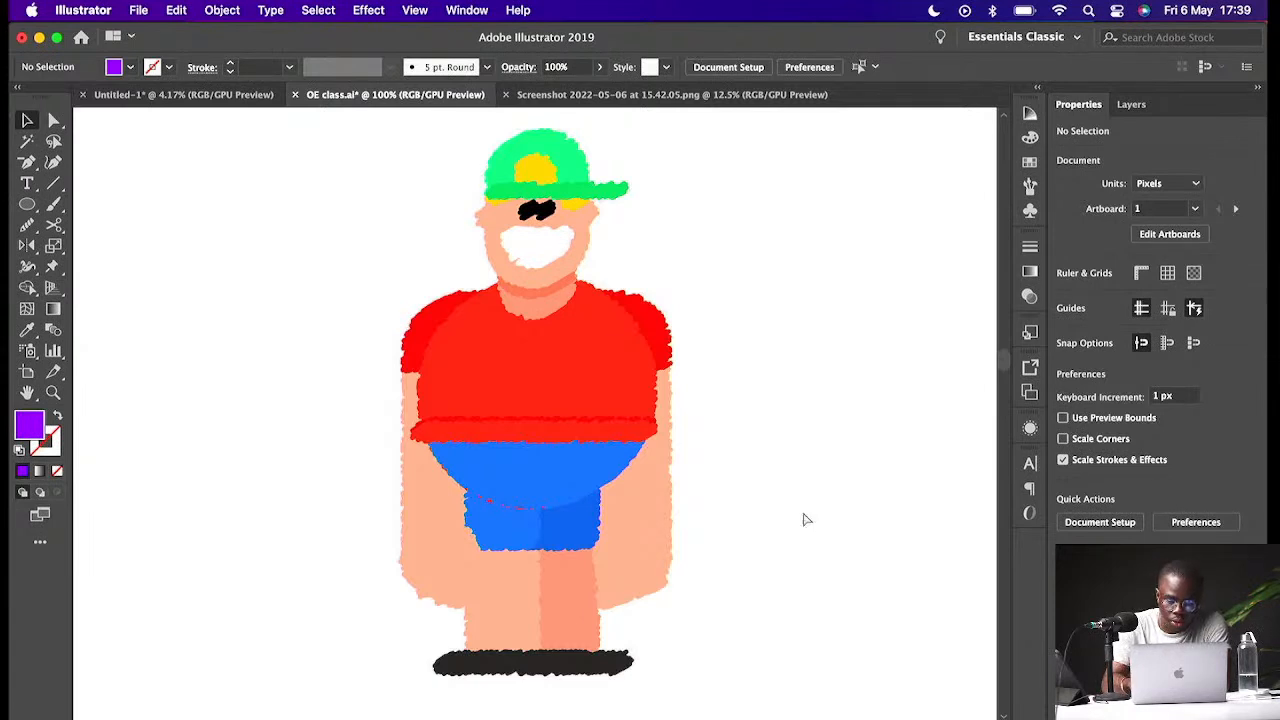
- Undo the Scribble effect on the red-shirt reference character
key(super+minus)
key(super+minus)
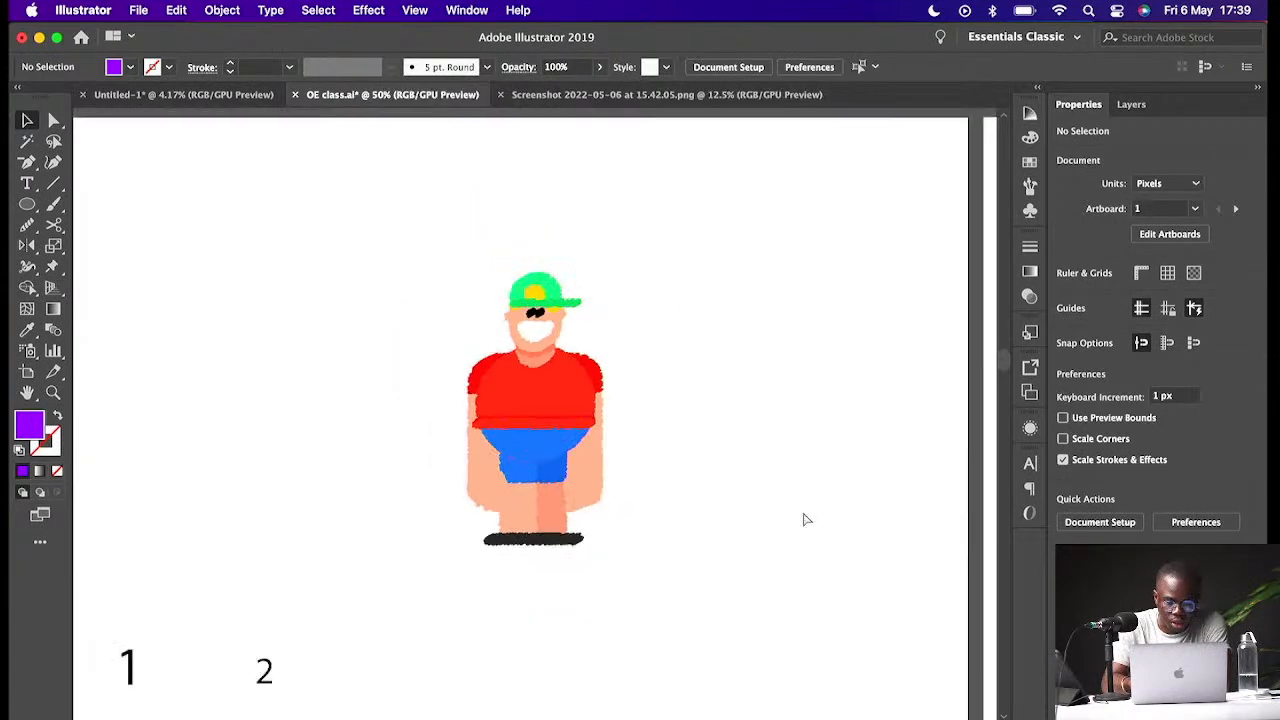
key(super+equal)
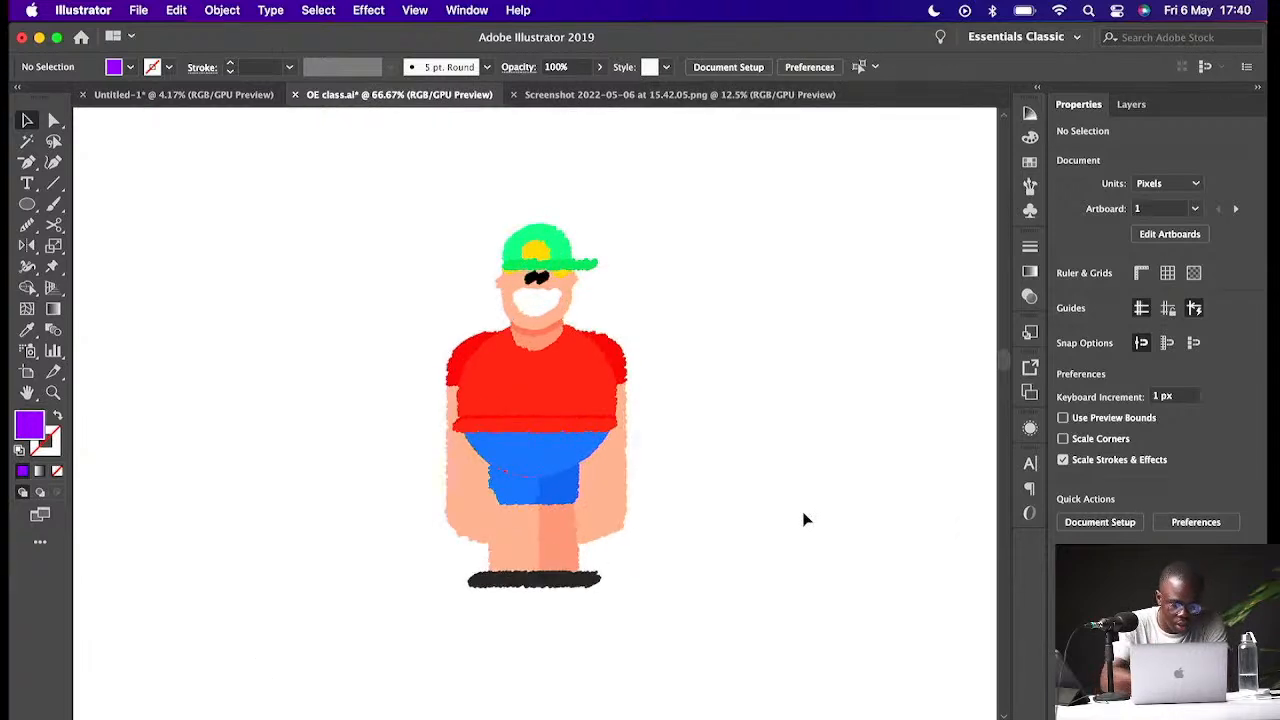
key(super+a)
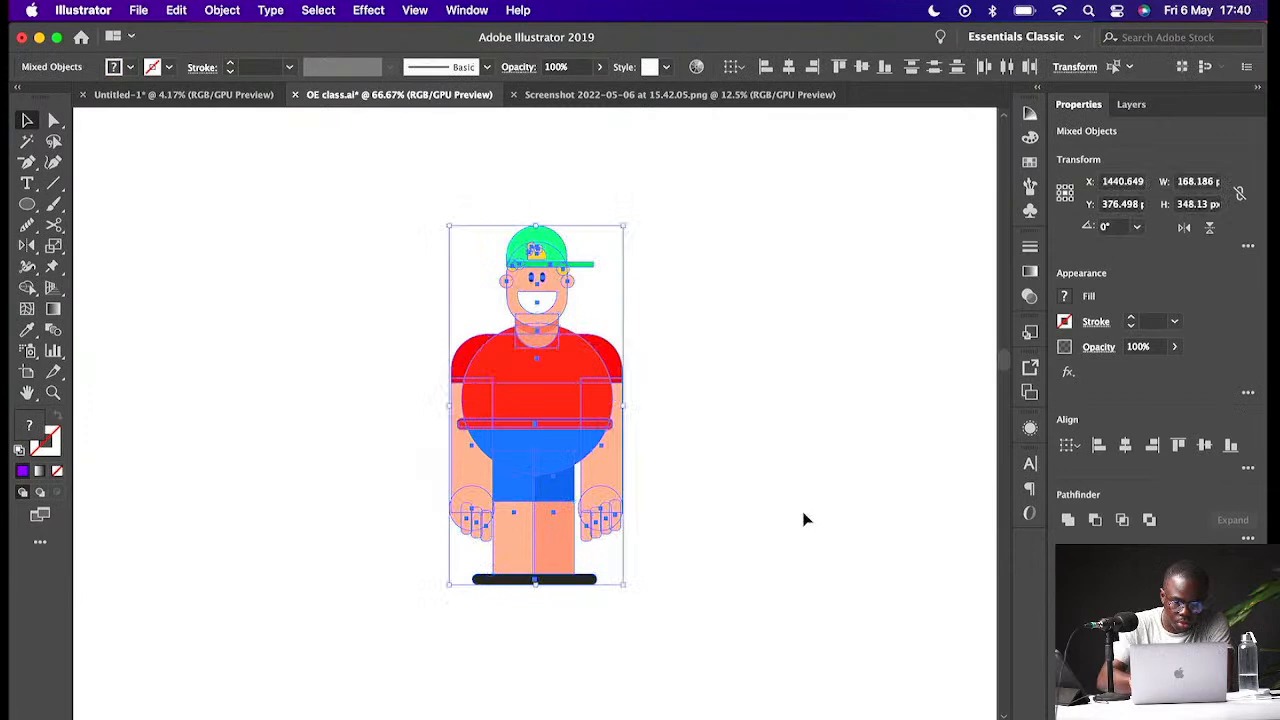
click(763, 466)
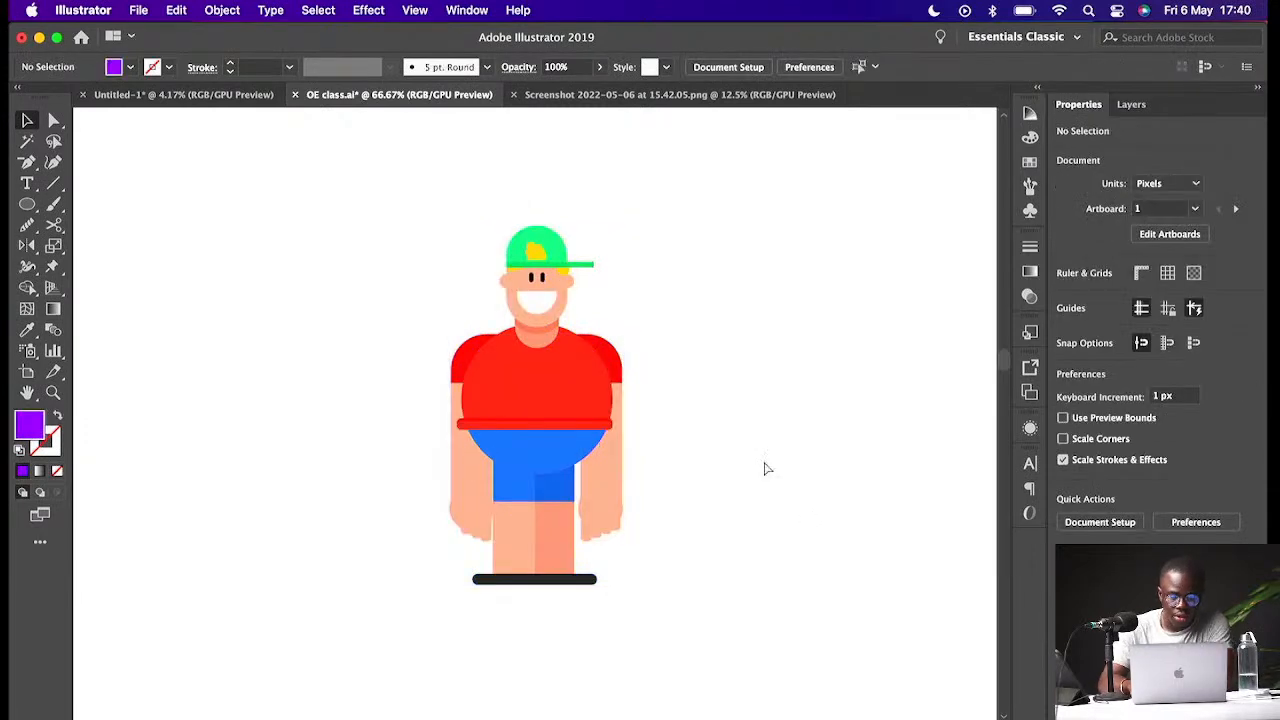
- Examine the snorkel-wearing reference character on the artboard below
key(super+minus)
scroll(765, 463, down, 20)
scroll(765, 463, left, 5)
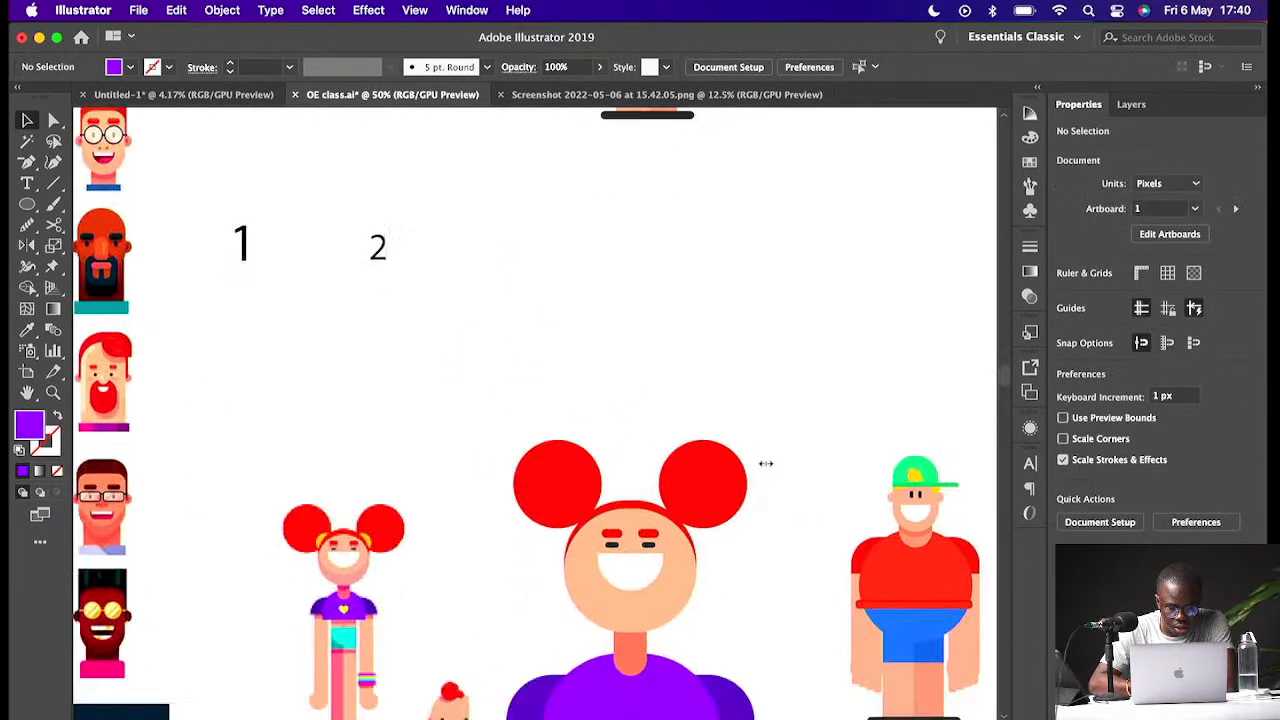
scroll(765, 463, down, 8)
scroll(765, 463, left, 4)
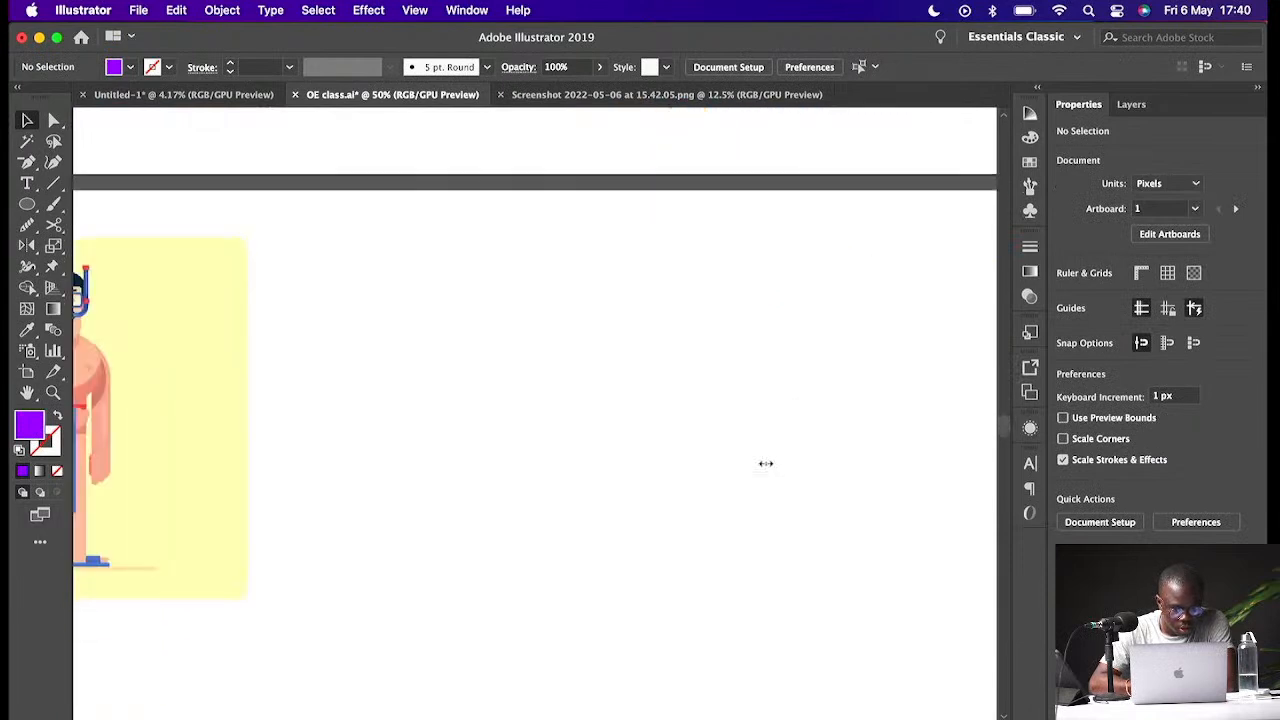
scroll(765, 463, left, 10)
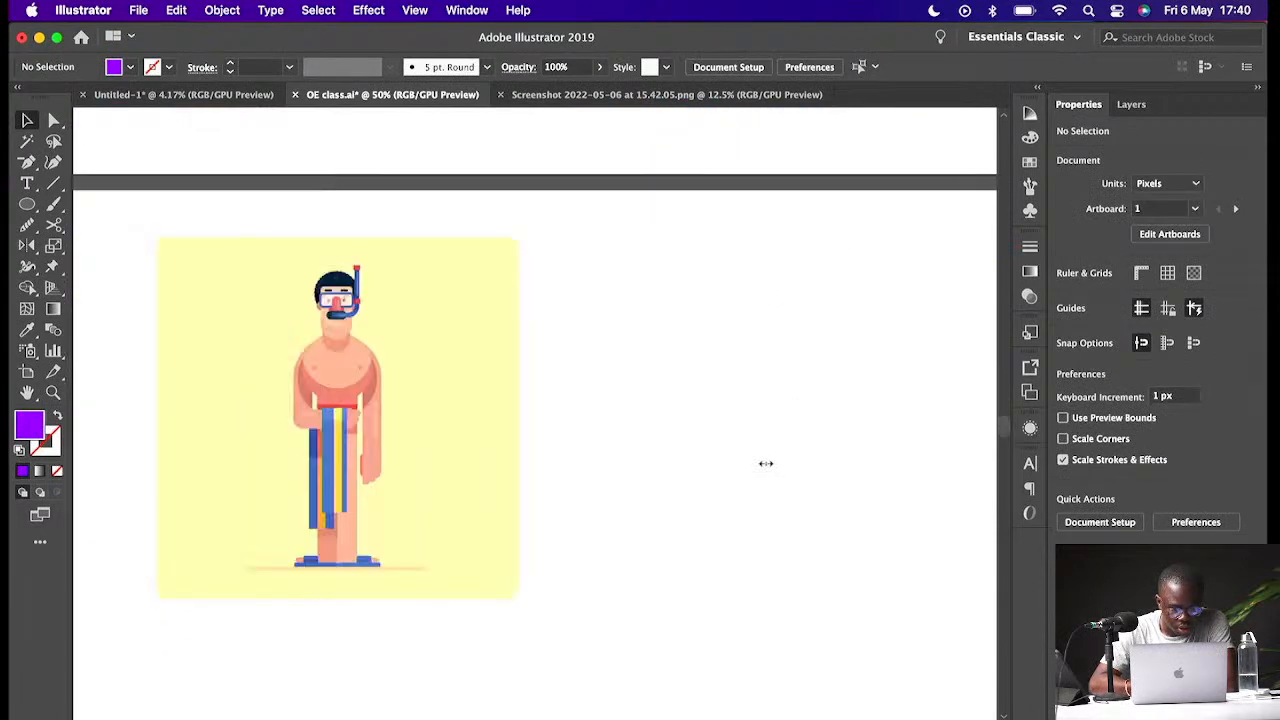
scroll(765, 463, left, 3)
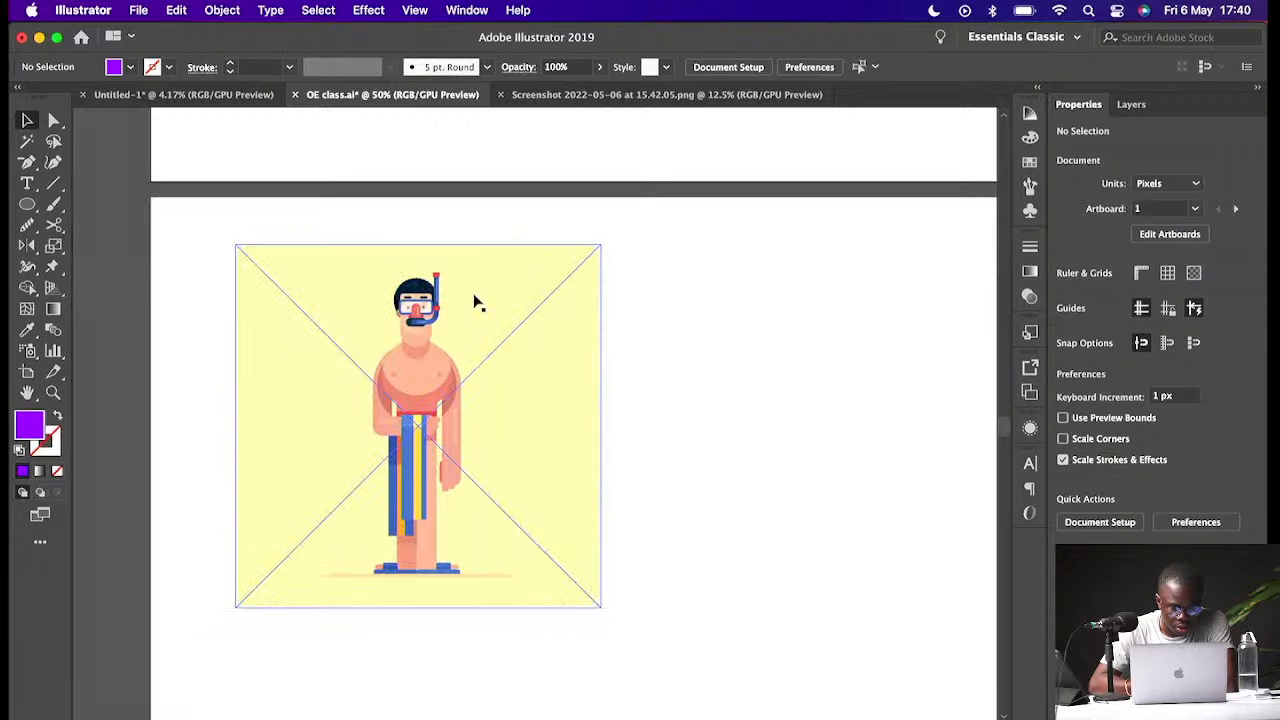
key(super+minus)
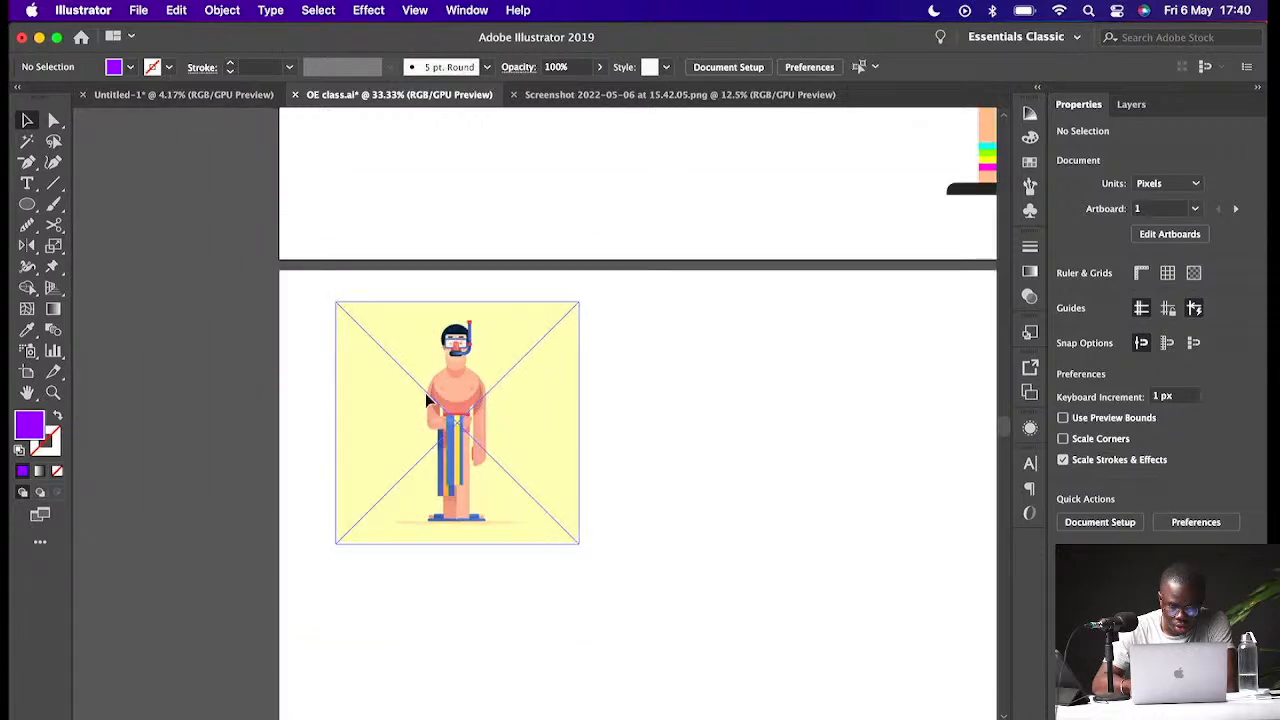
key(super+plus)
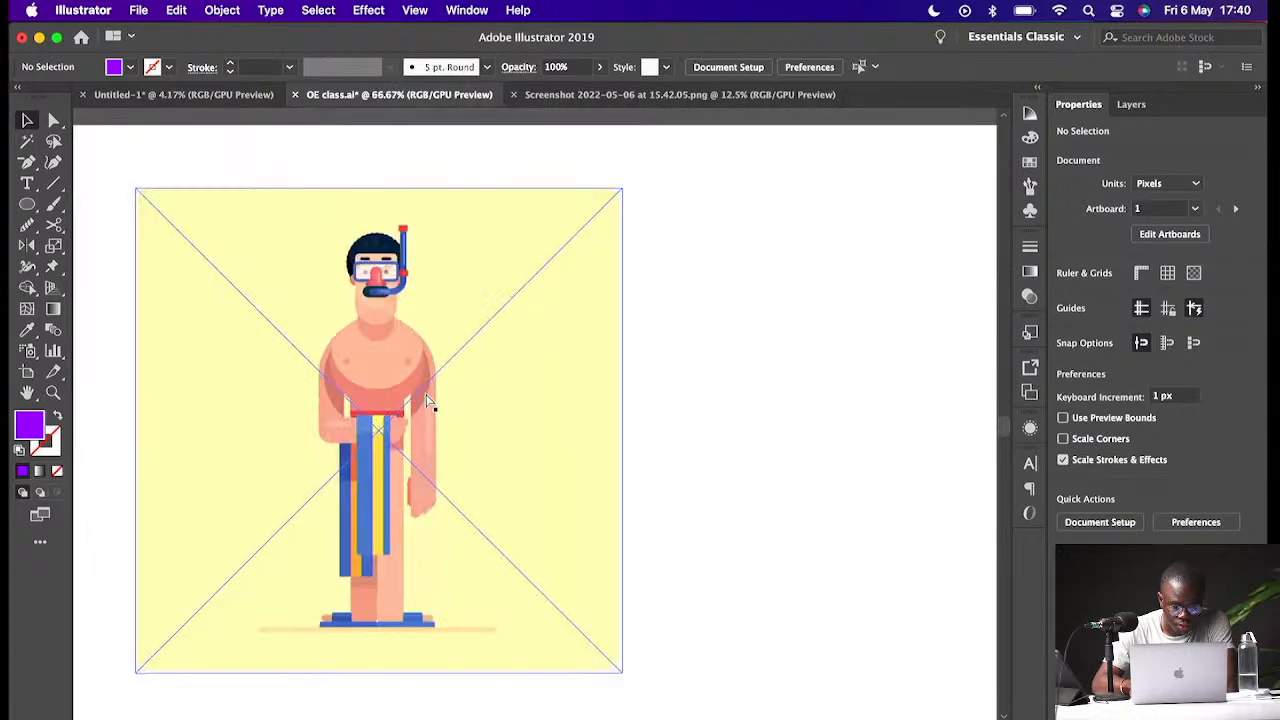
scroll(427, 402, up, 1)
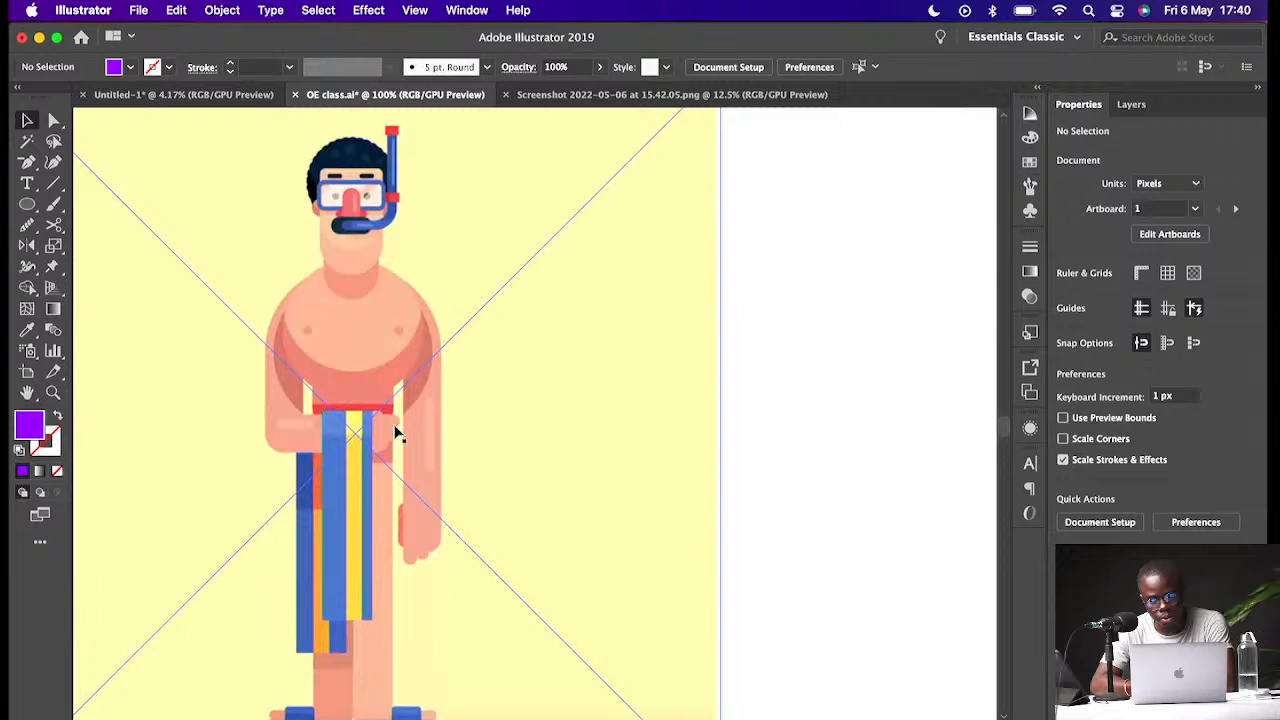
scroll(449, 405, down, 5)
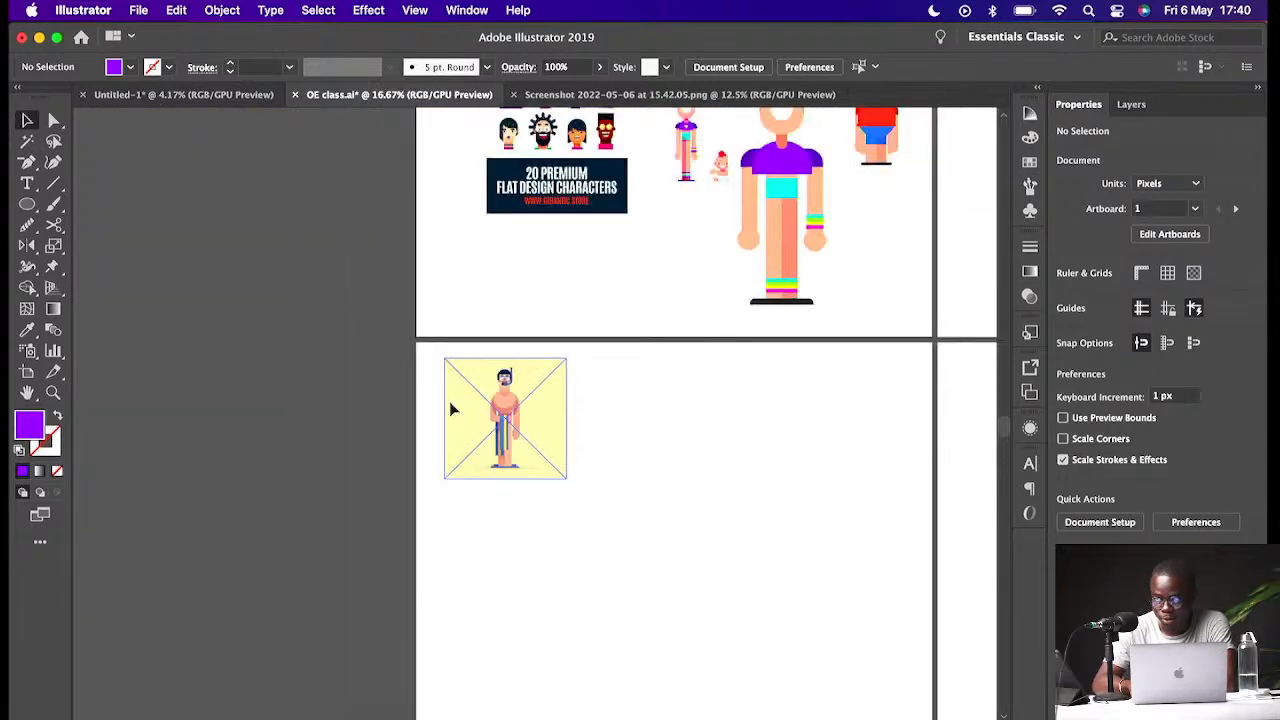
click(627, 441)
scroll(627, 441, right, 2)
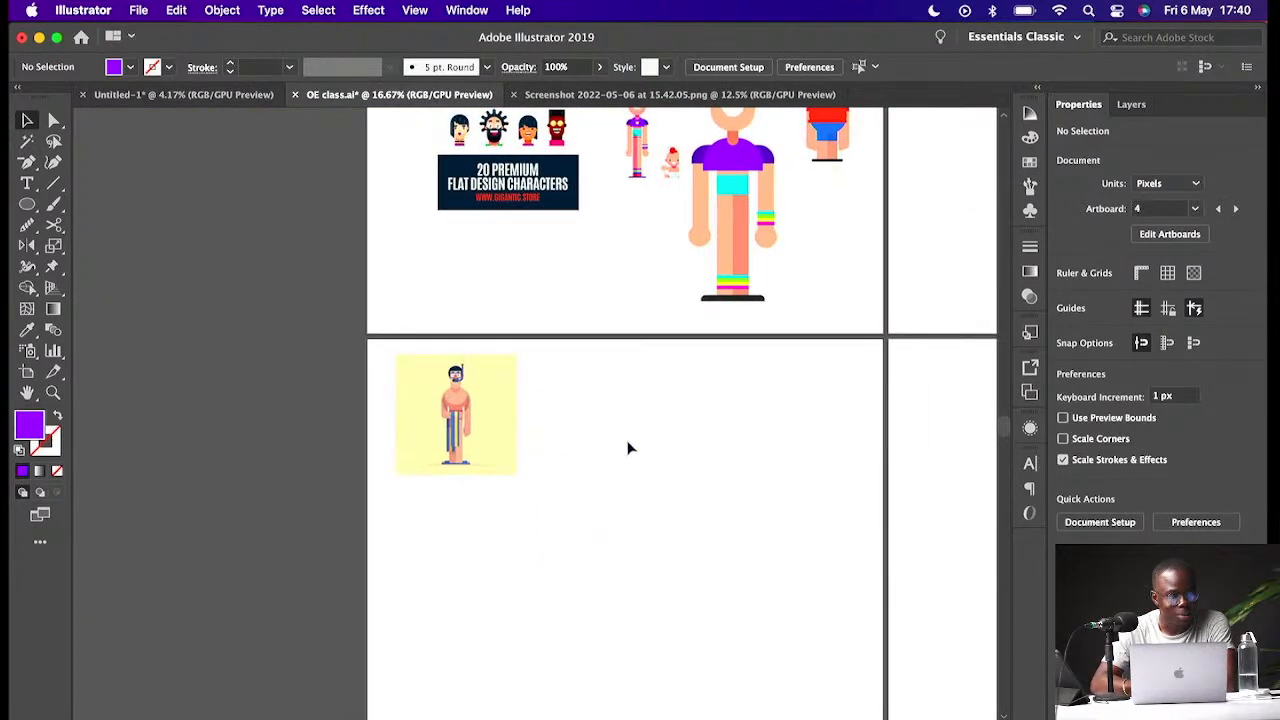
scroll(628, 448, down, 1)
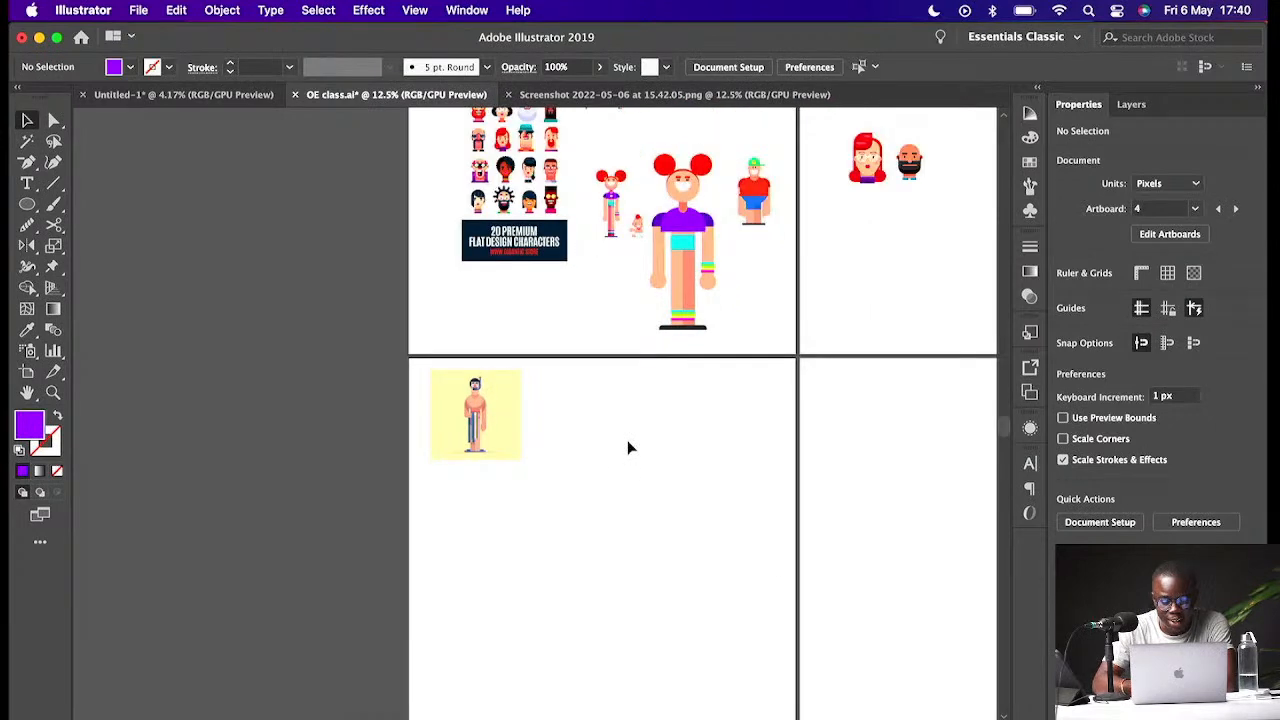
- Bring the computer-desk and workers-group reference images onto the lower middle artboard
scroll(761, 455, right, 2)
scroll(761, 455, right, 4)
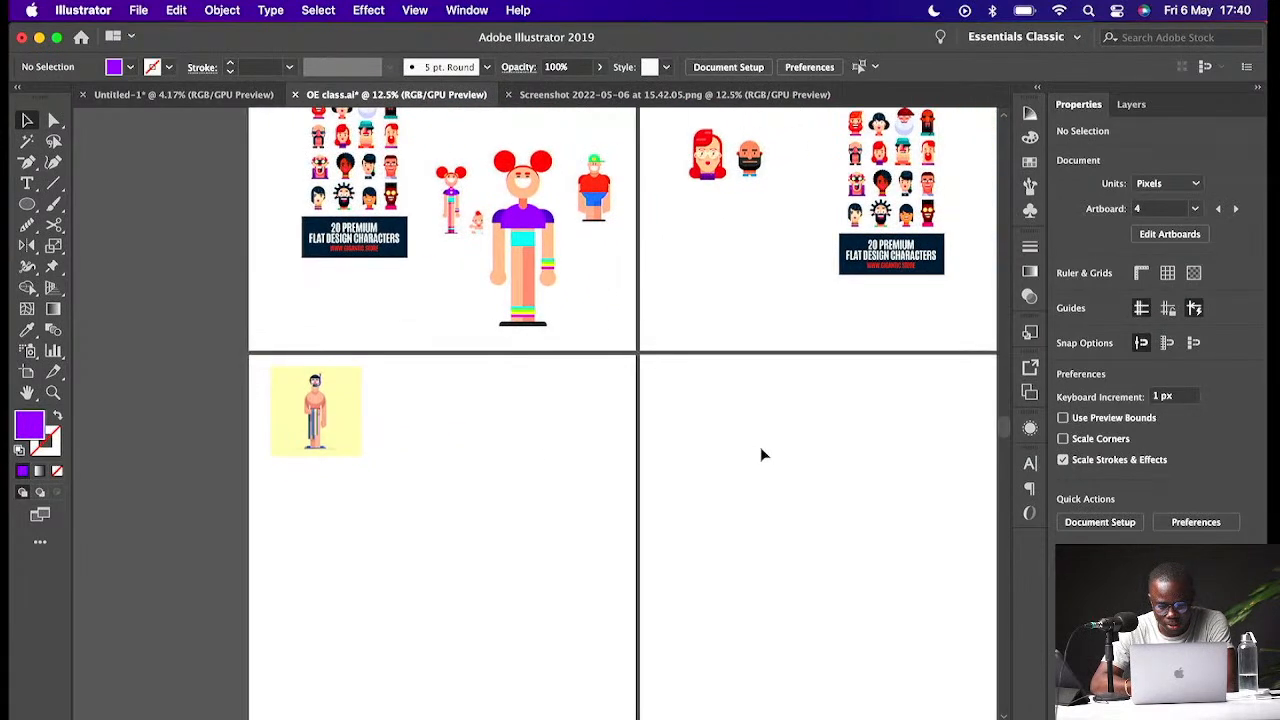
scroll(761, 455, right, 2)
scroll(761, 455, right, 3)
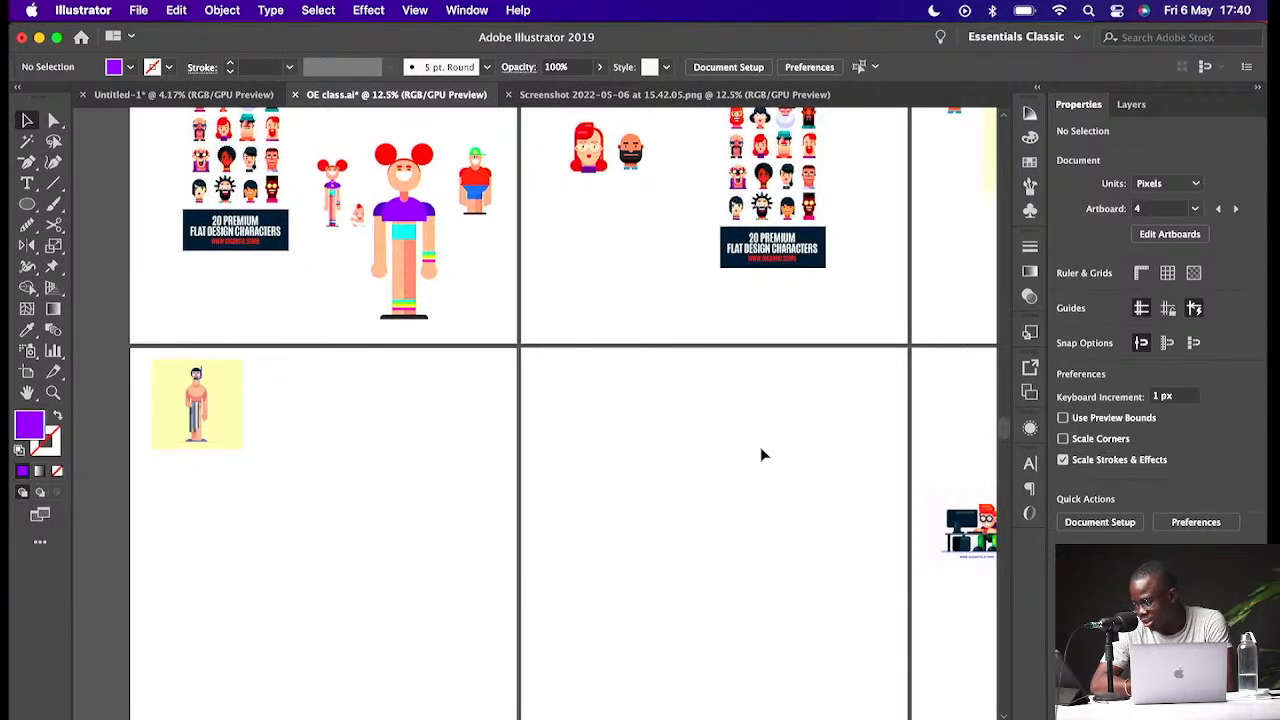
drag(925, 530, 735, 507)
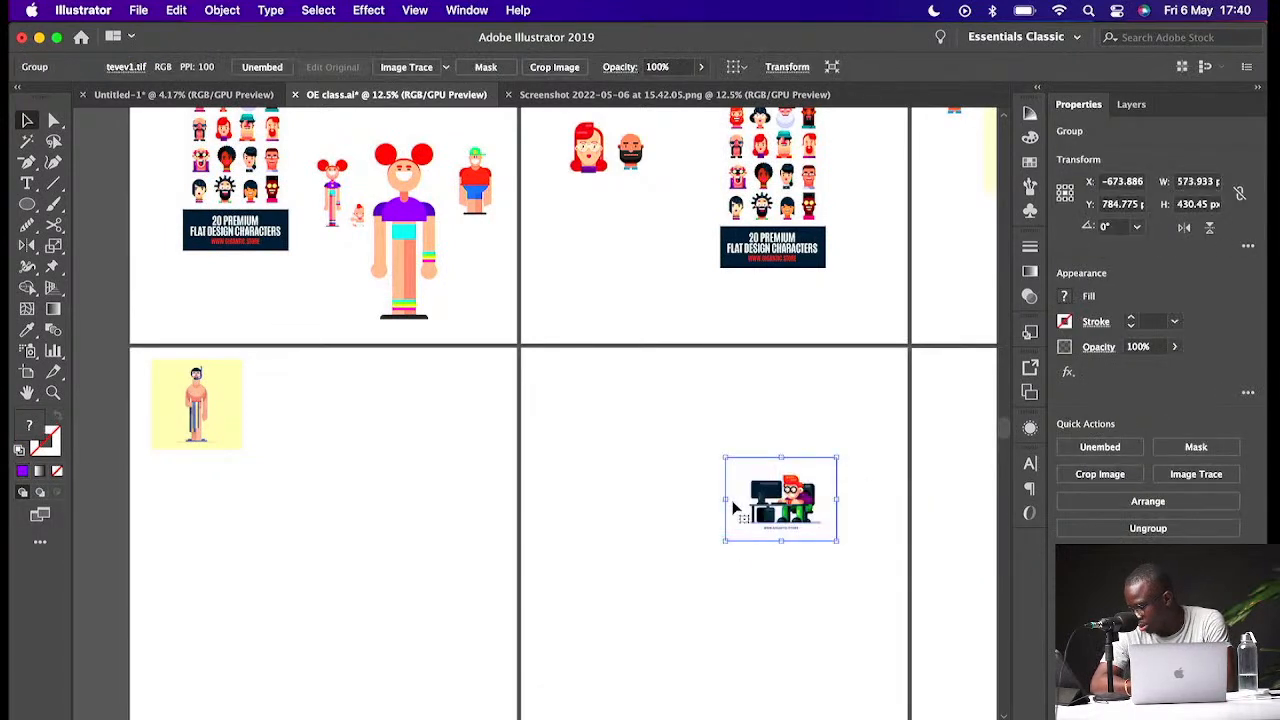
scroll(857, 514, right, 3)
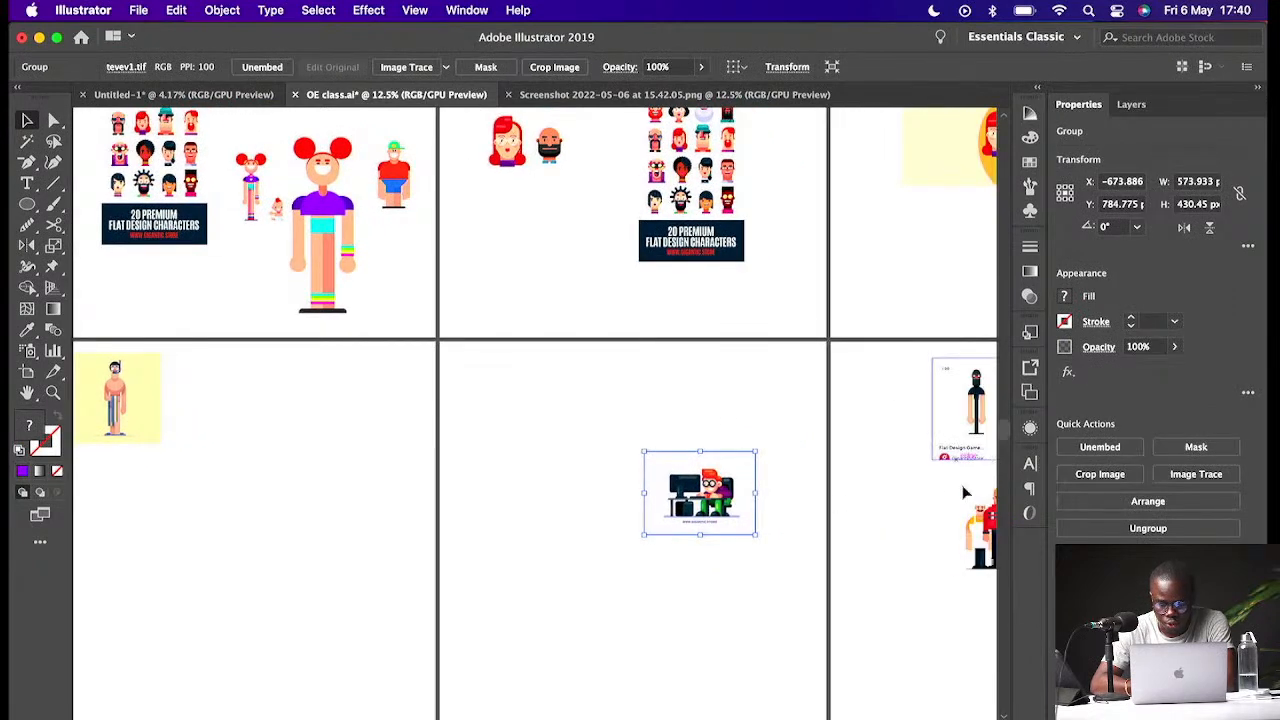
drag(979, 526, 543, 488)
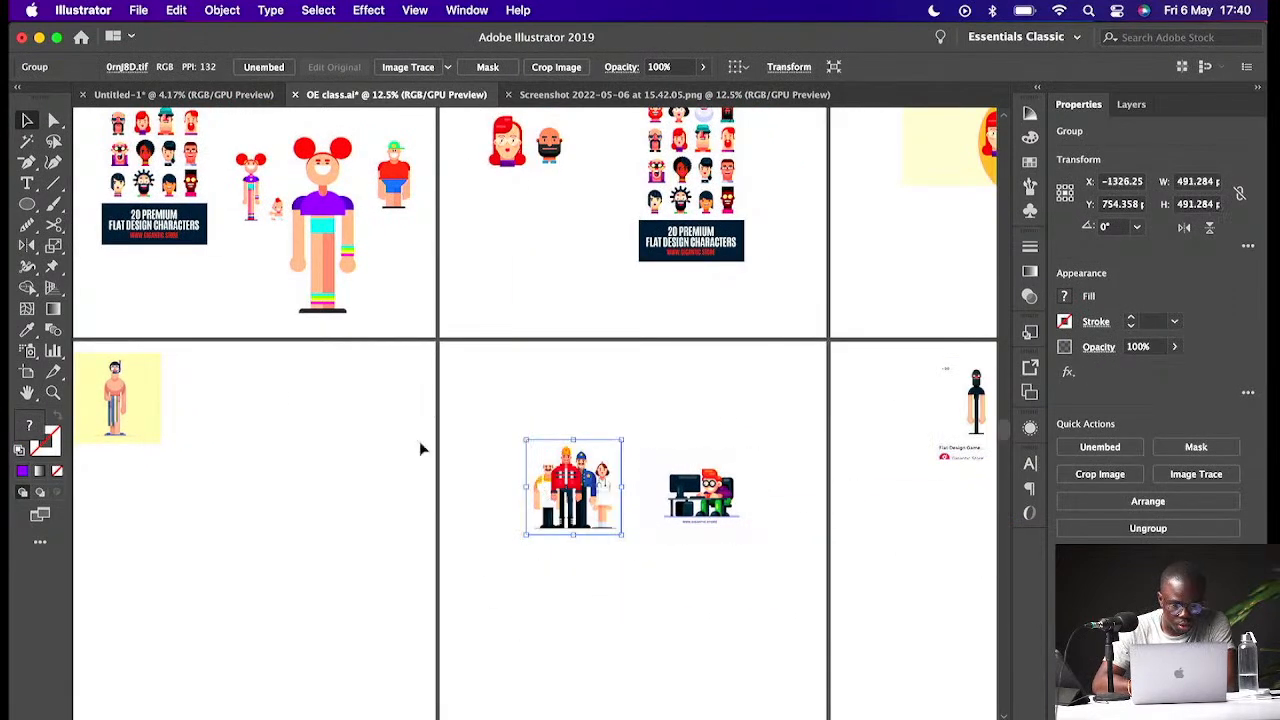
- Arrange the snorkel, workers-group and computer-desk reference images side by side on the lower artboards
drag(127, 404, 377, 500)
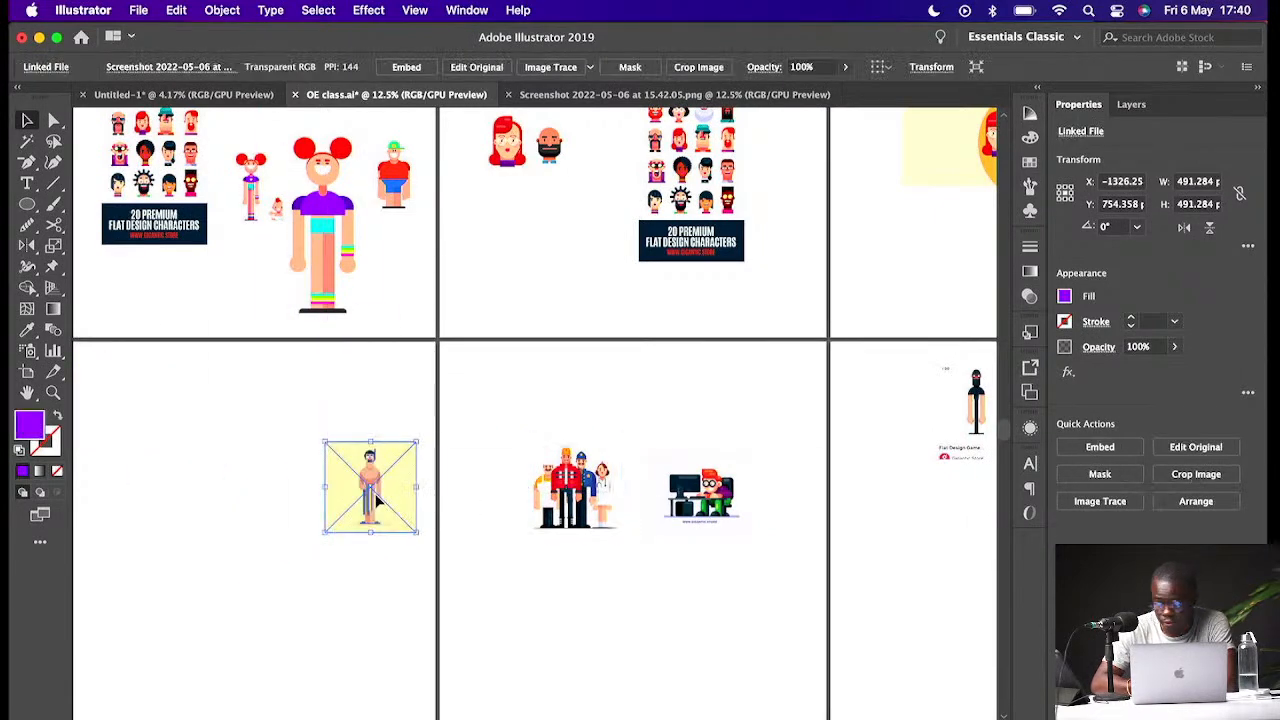
drag(575, 505, 507, 518)
drag(677, 508, 589, 512)
- Zoom in to examine the snorkel, workers-group and computer-desk reference images
key(z)
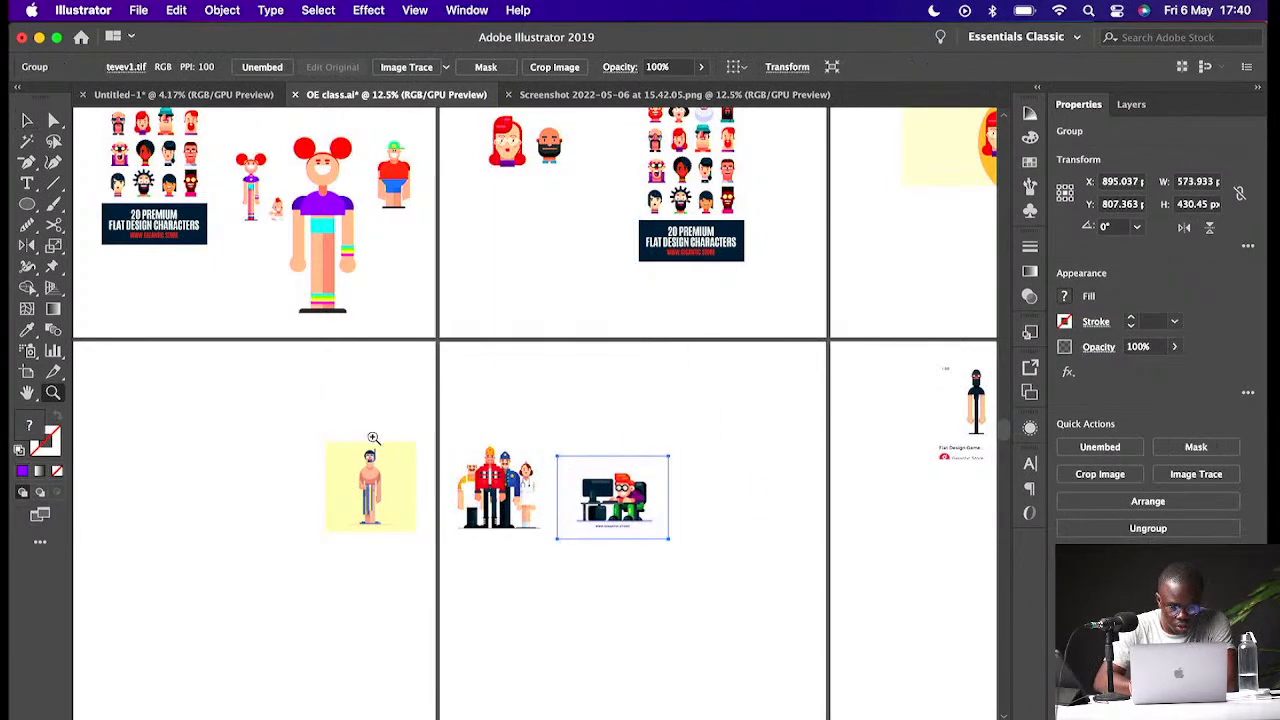
drag(366, 437, 597, 488)
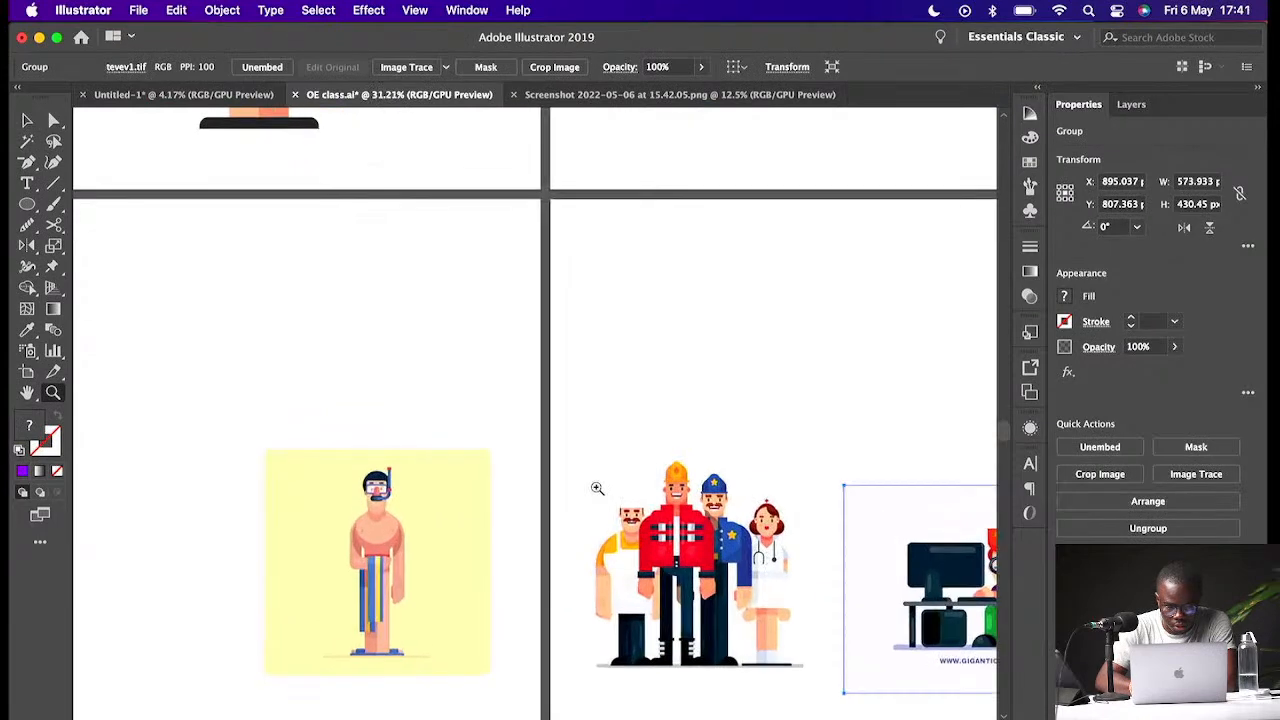
scroll(597, 488, right, 3)
scroll(597, 488, down, 2)
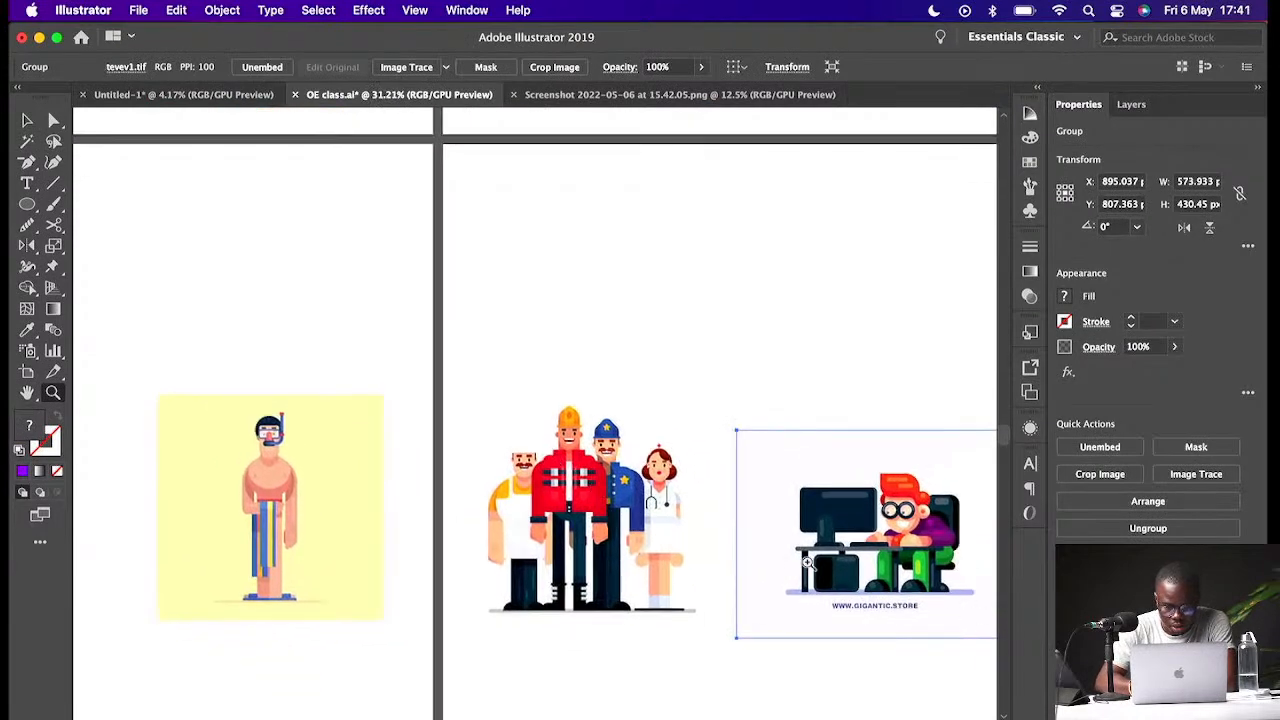
key(v)
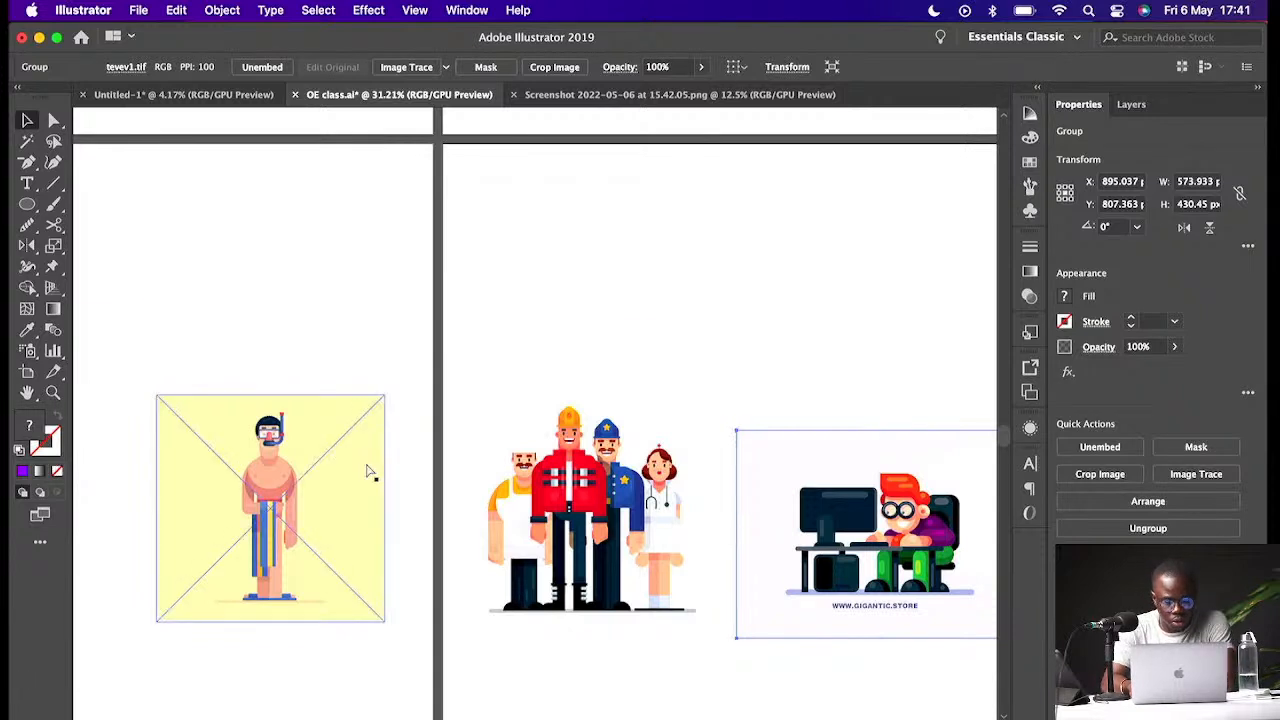
key(super+minus)
key(super+minus)
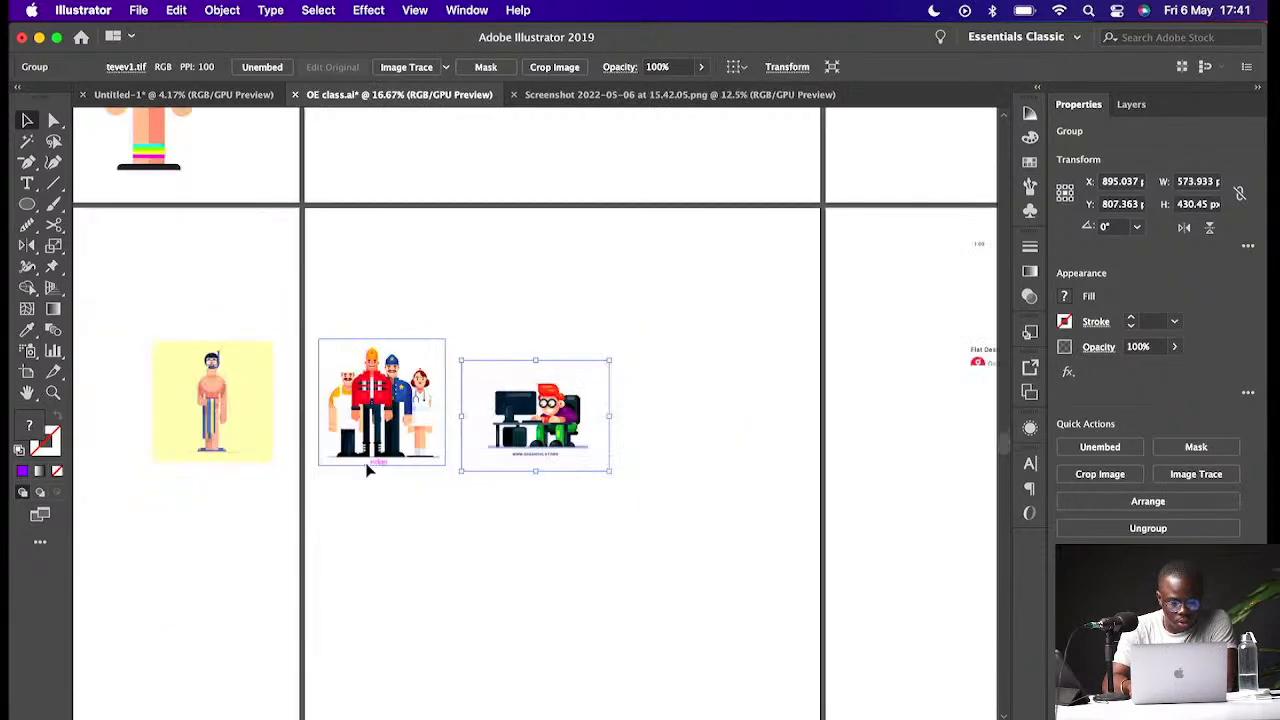
key(super+minus)
scroll(367, 470, left, 1)
scroll(367, 470, up, 1)
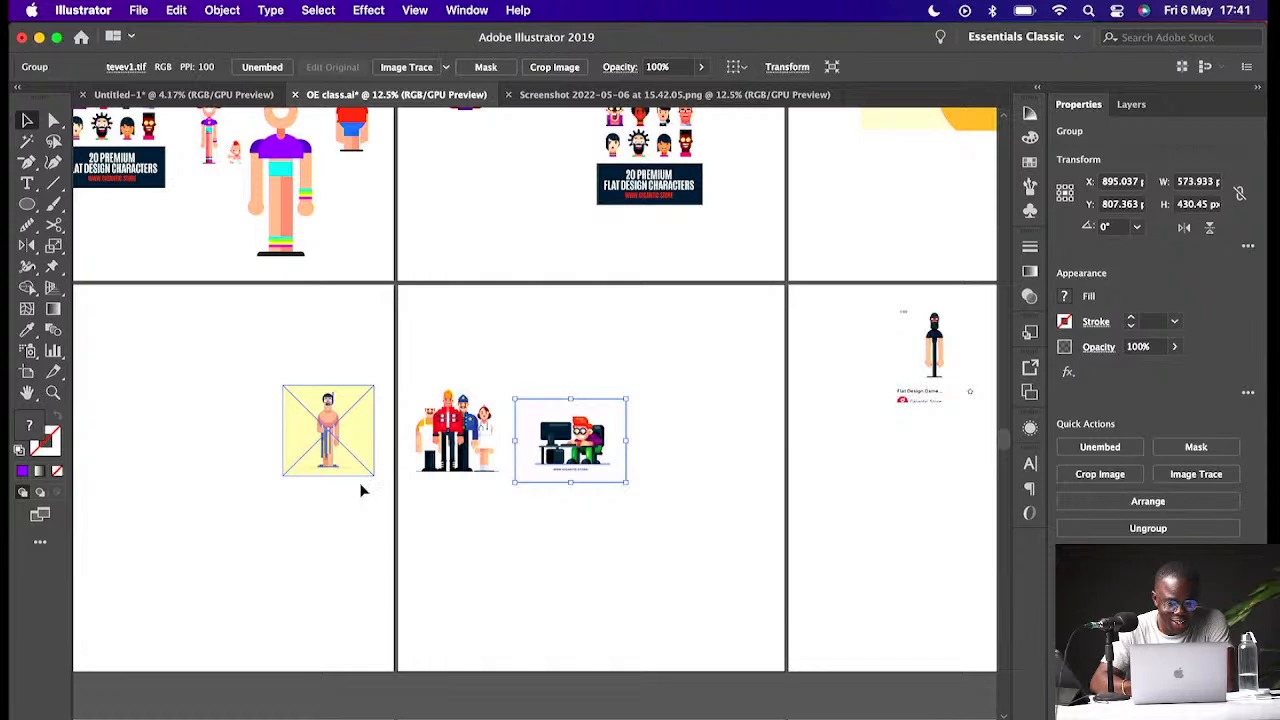
scroll(362, 490, up, 3)
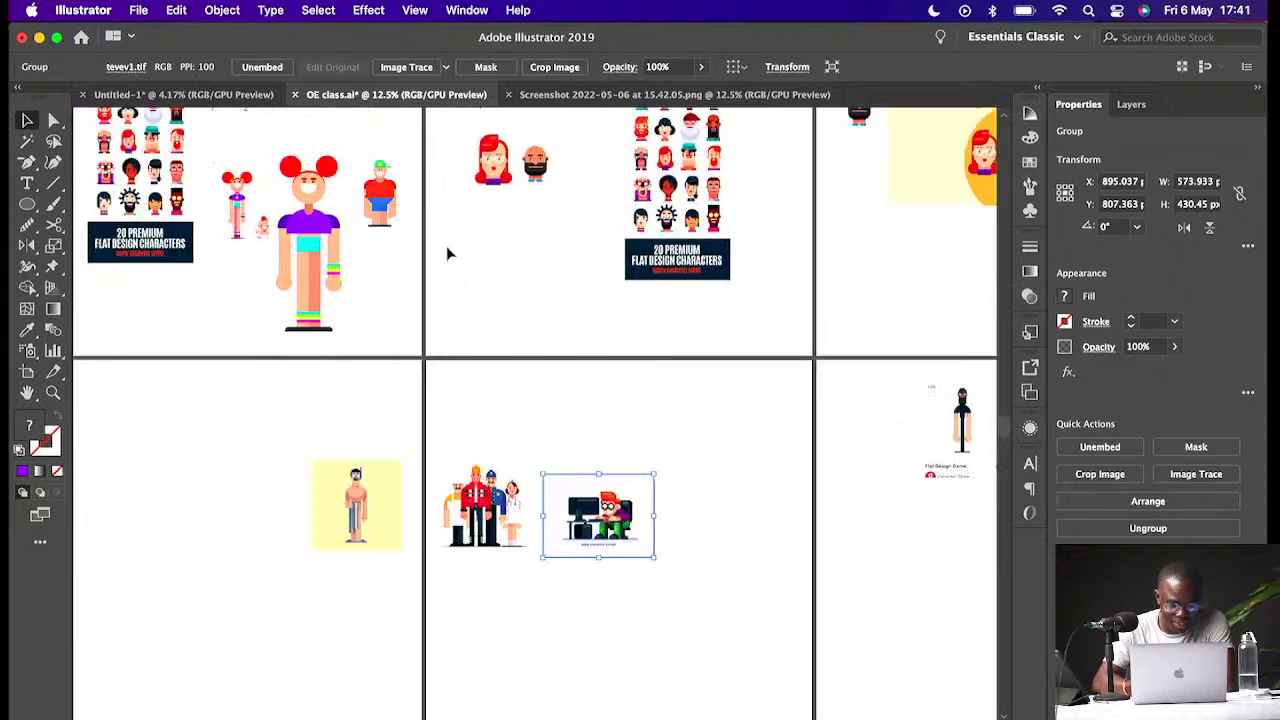
- Zoom in on the bald bearded reference head on the upper right artboard
click(427, 148)
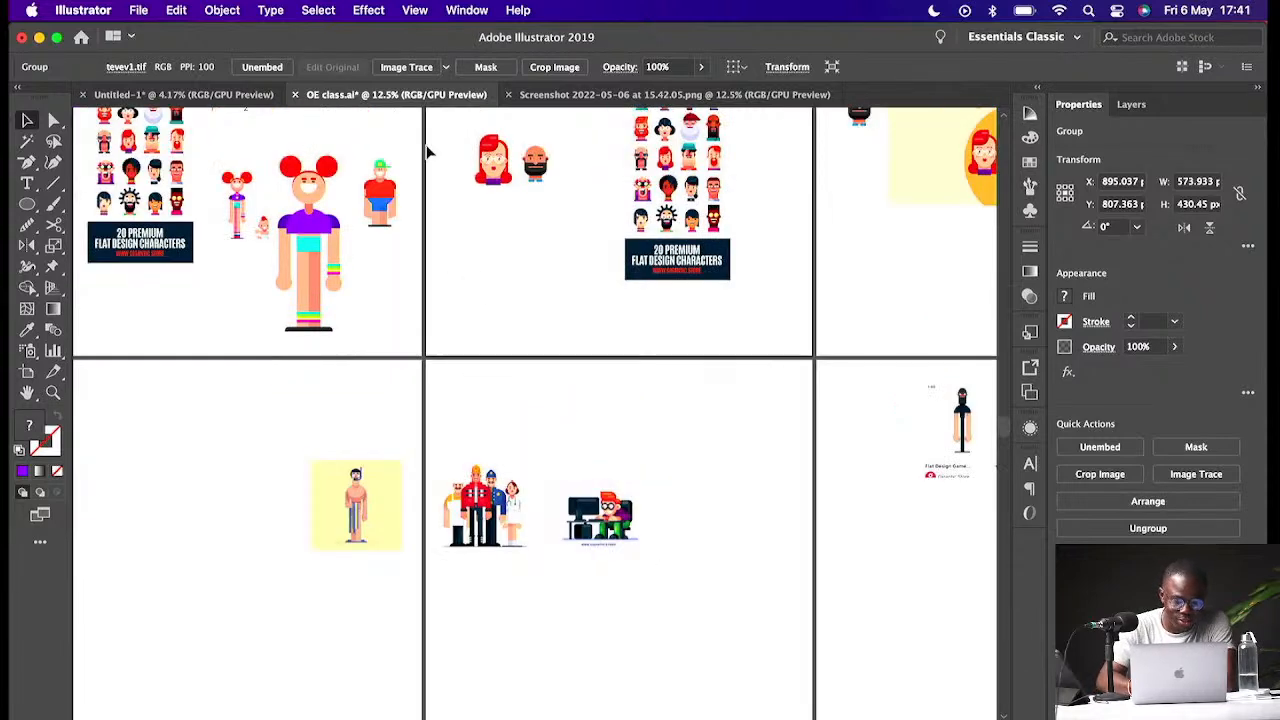
drag(427, 146, 368, 270)
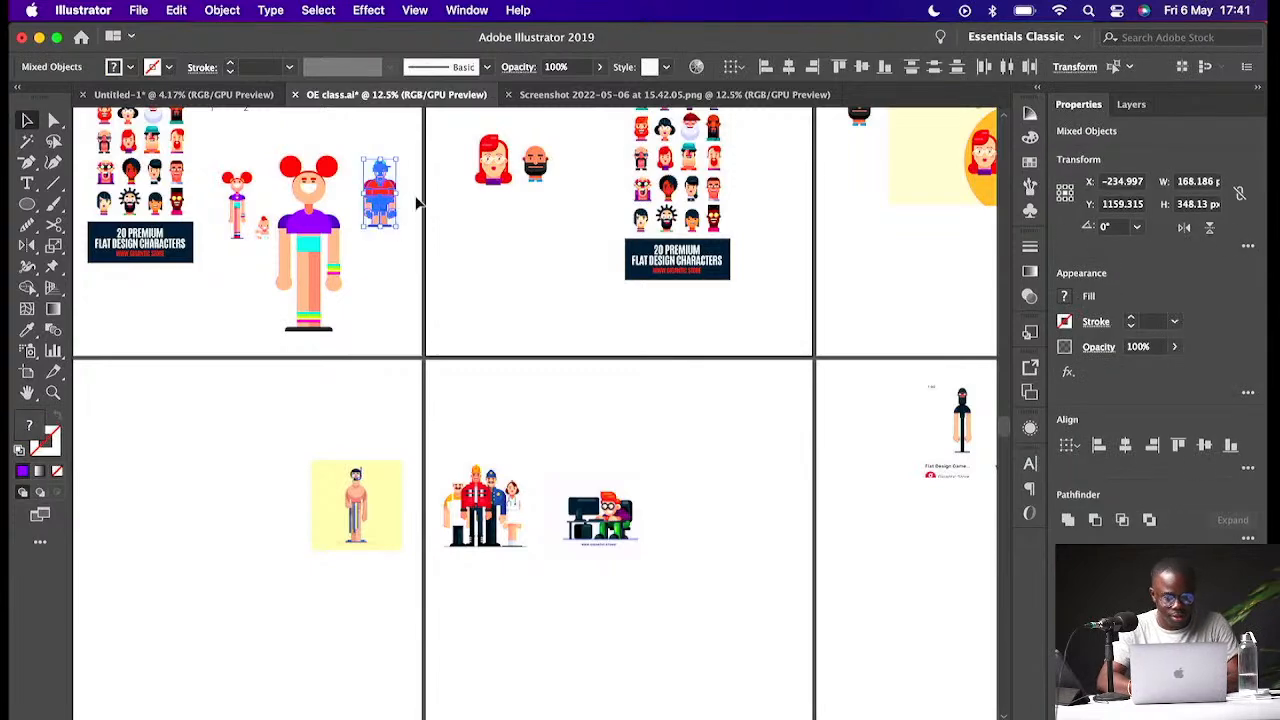
click(578, 145)
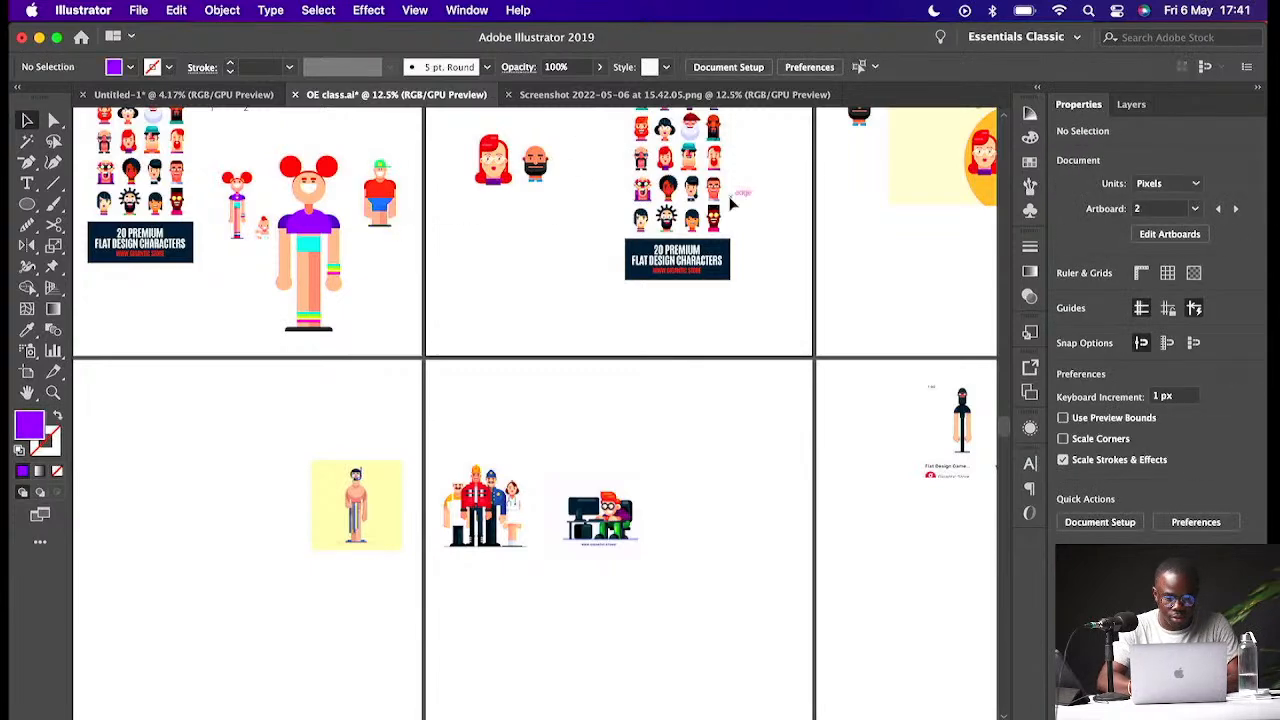
scroll(735, 203, up, 1)
scroll(730, 204, up, 3)
scroll(730, 204, right, 3)
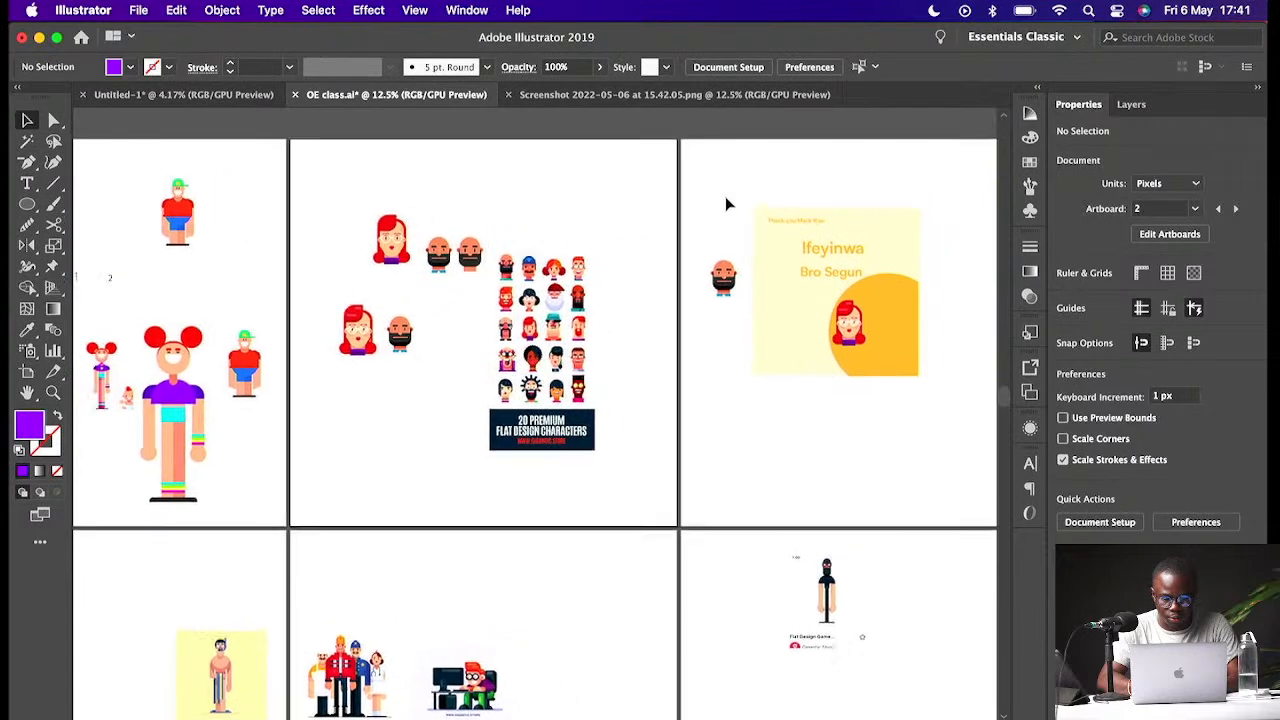
click(730, 284)
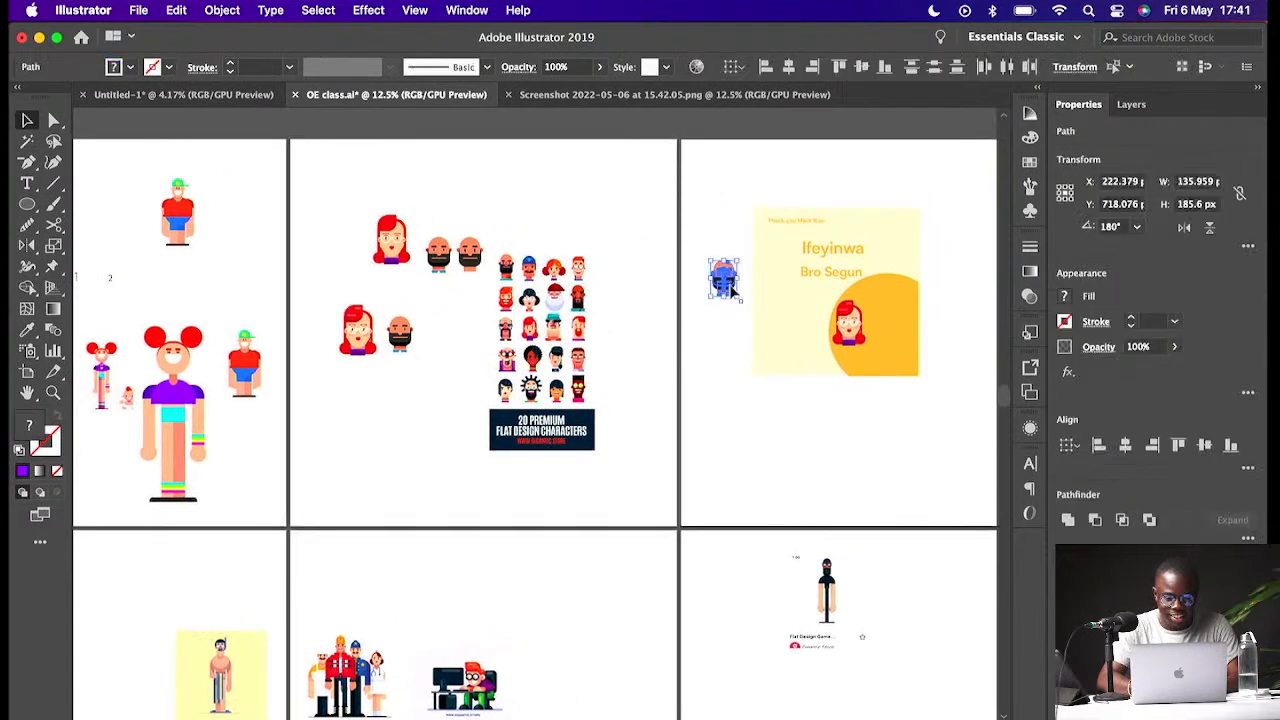
drag(730, 284, 697, 638)
key(z)
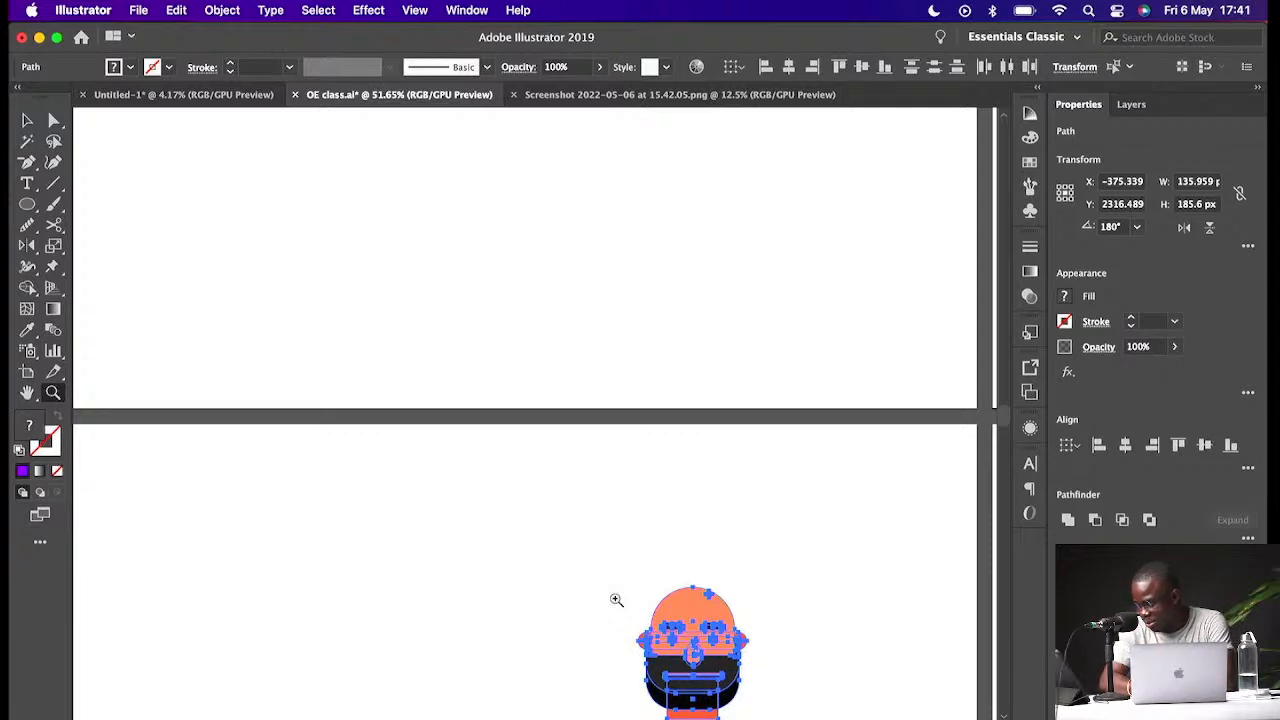
scroll(616, 599, down, 5)
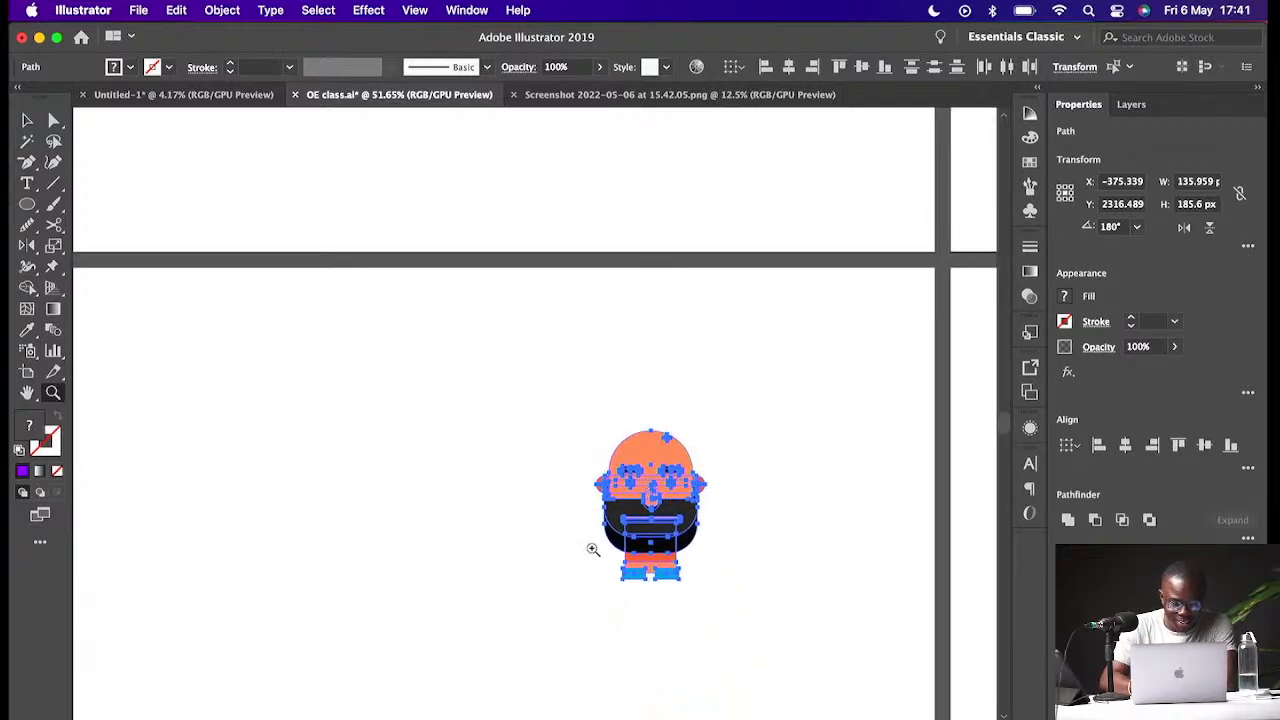
key(v)
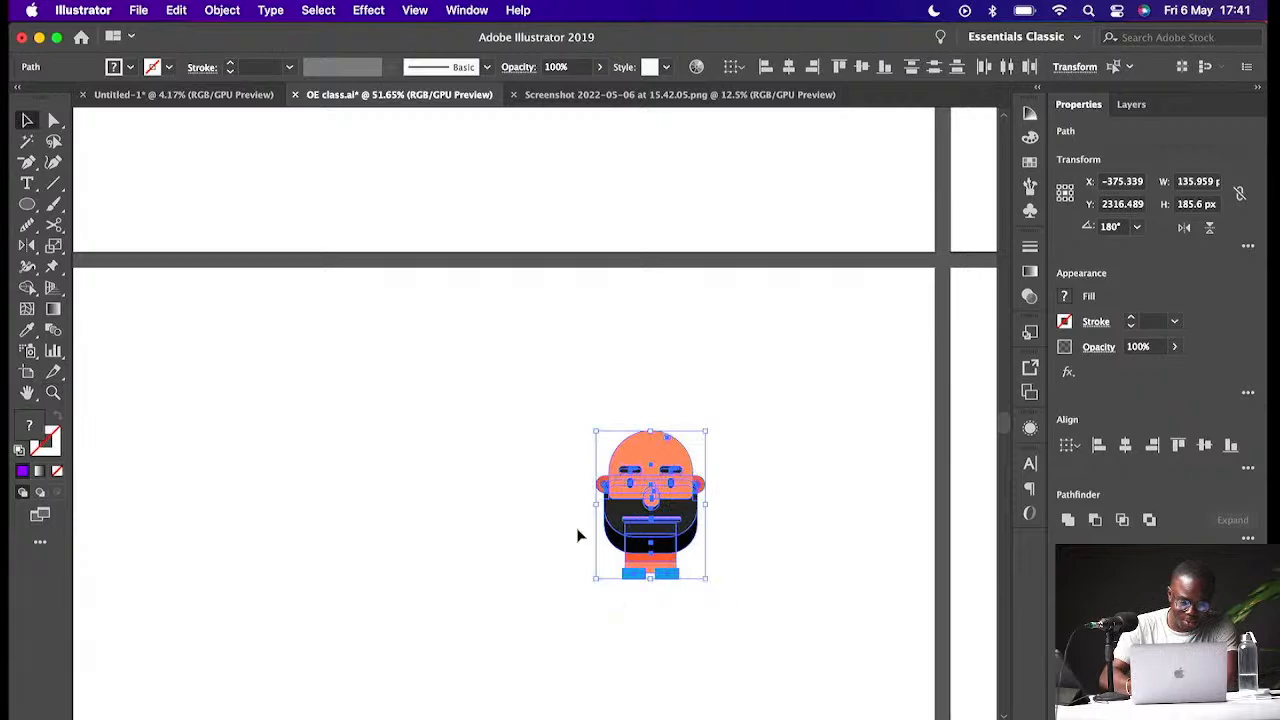
click(785, 557)
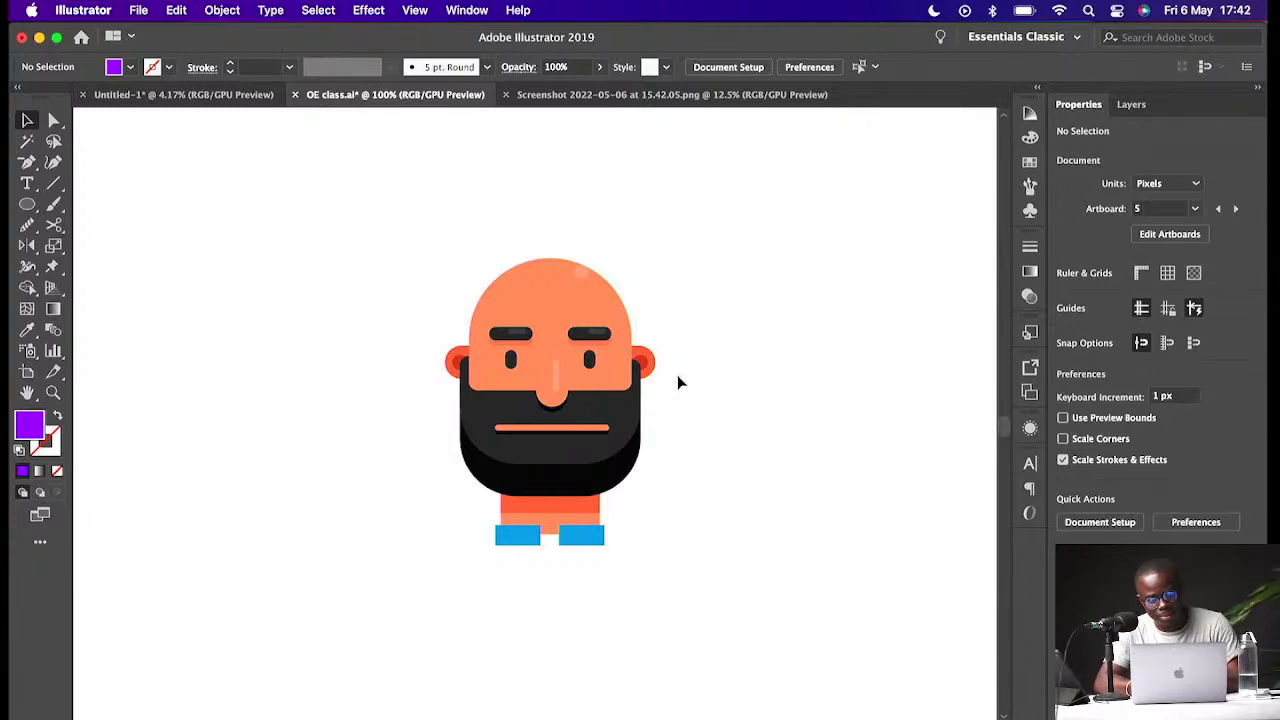
- Select the bald bearded head's artwork to inspect its component shapes
drag(716, 268, 397, 607)
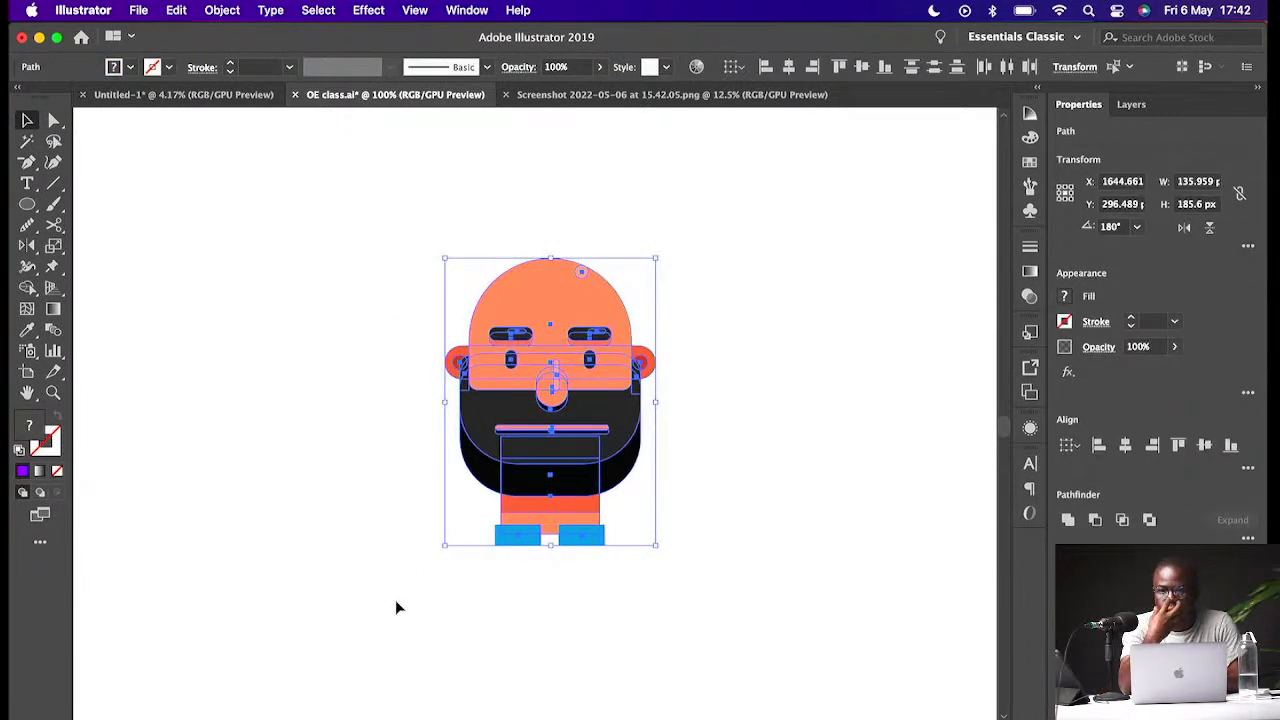
click(760, 511)
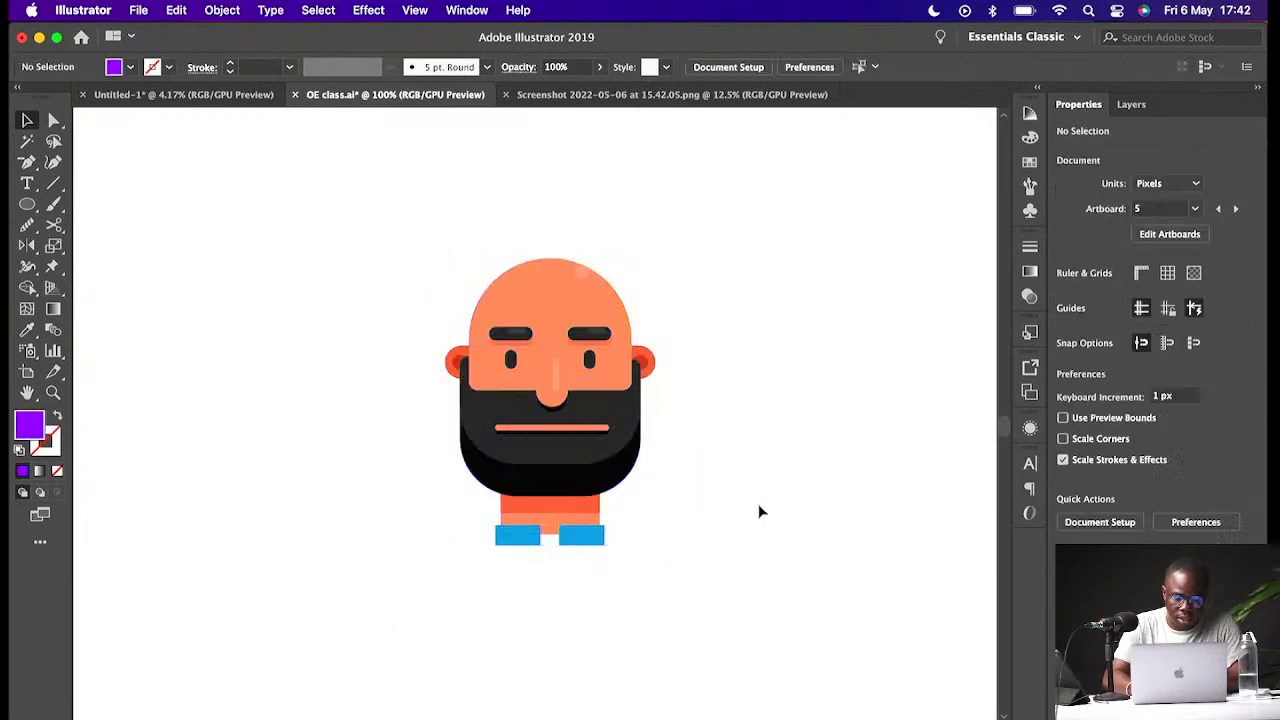
drag(704, 274, 395, 626)
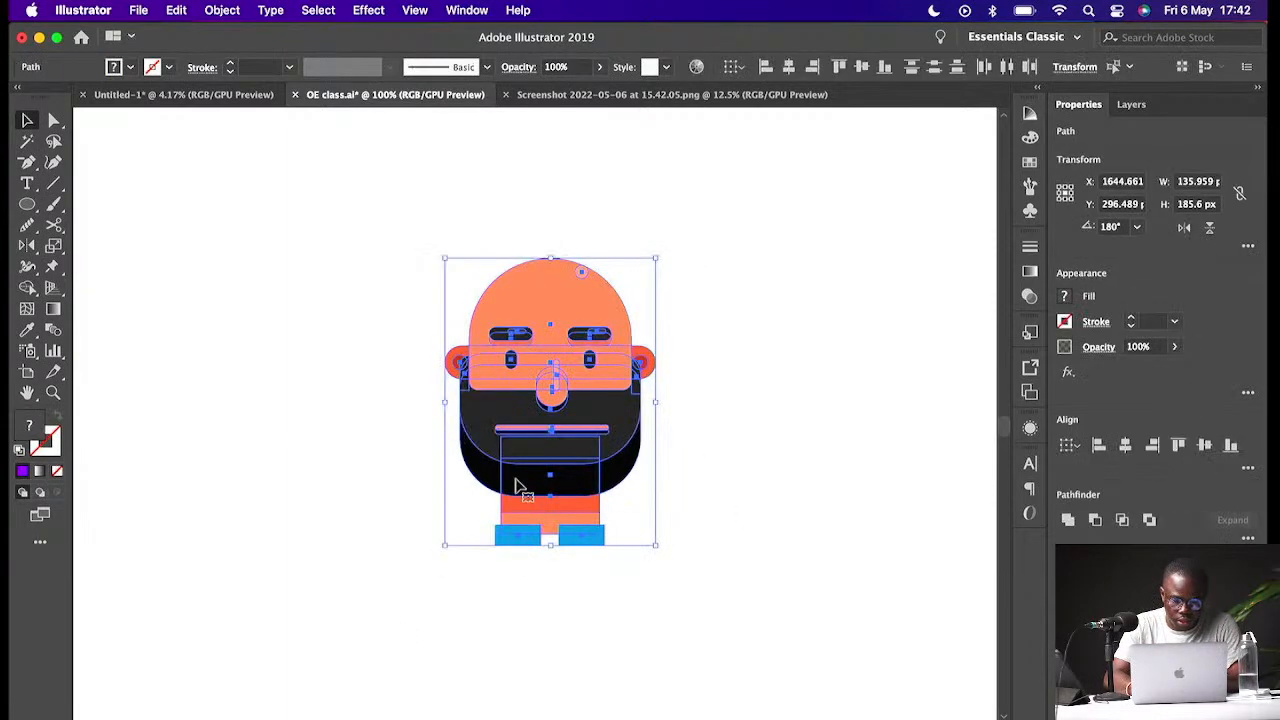
click(679, 438)
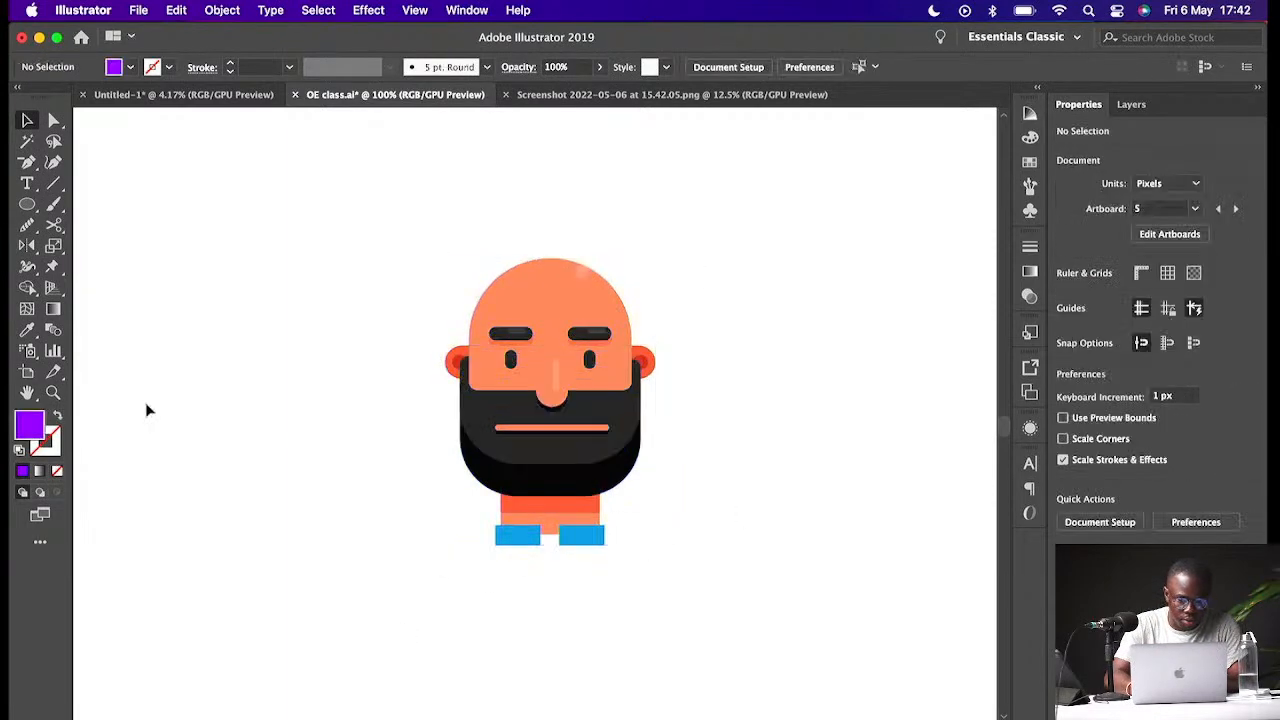
- Draw a rectangle about 105 × 59 px sitting on top of the bald head
click(32, 205)
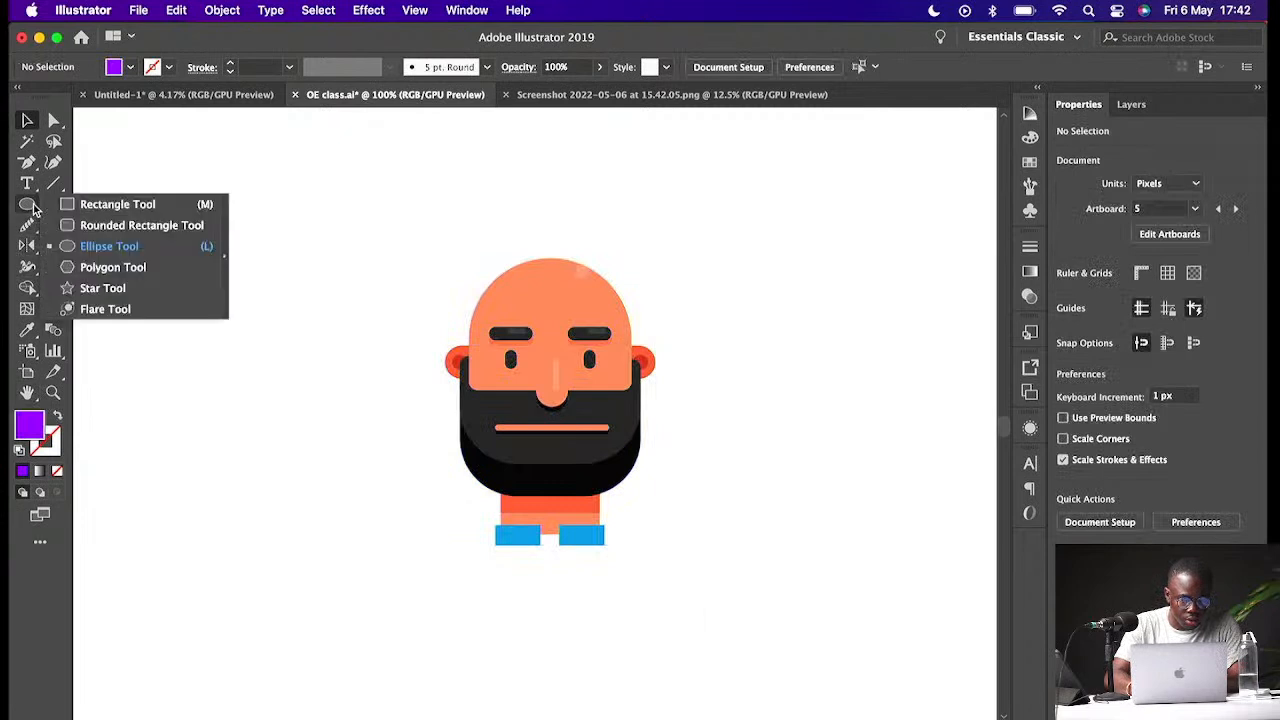
click(90, 204)
drag(466, 229, 630, 320)
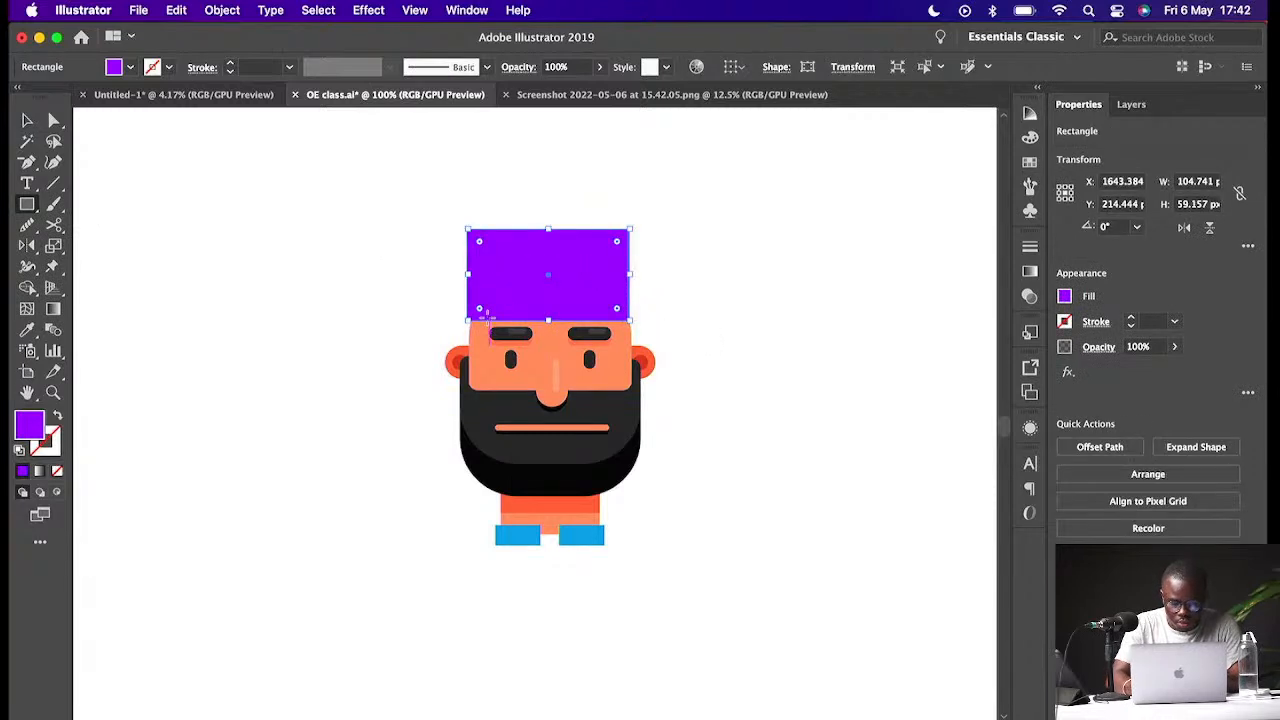
- Show the colour settings and trim the rectangle's sides to about 103 px wide to match the head
key(F6)
key(v)
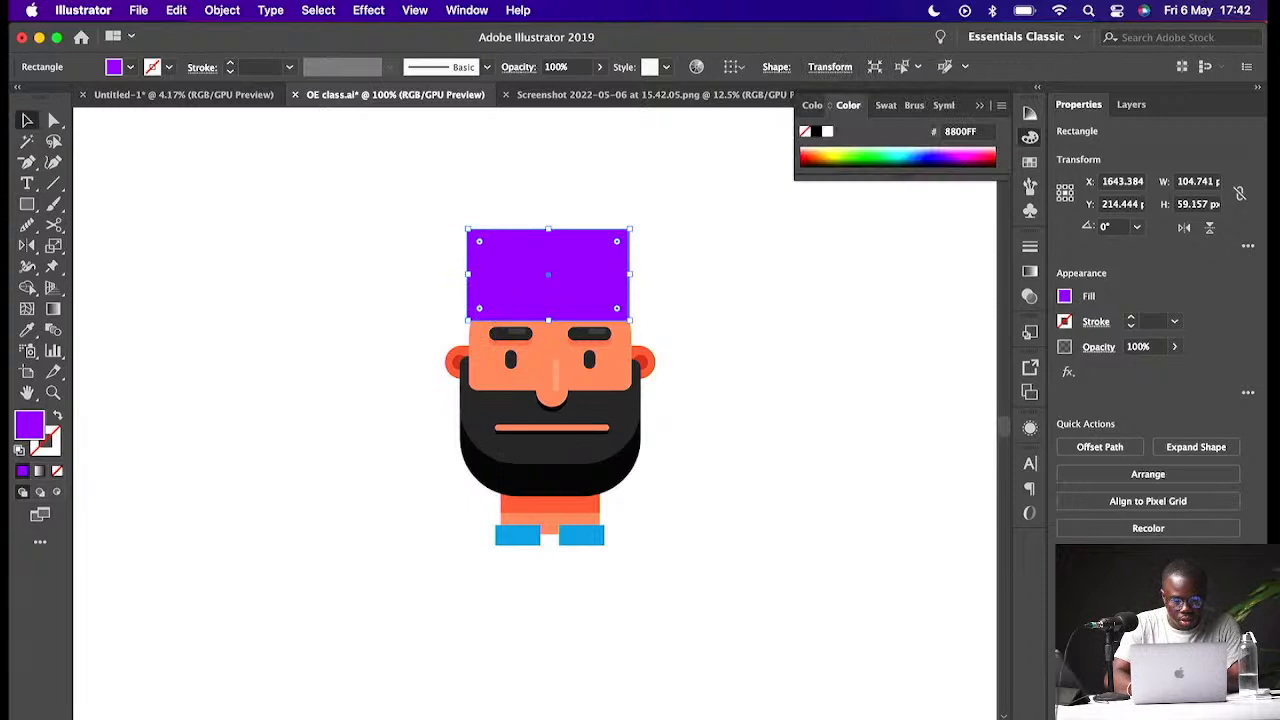
drag(466, 272, 469, 272)
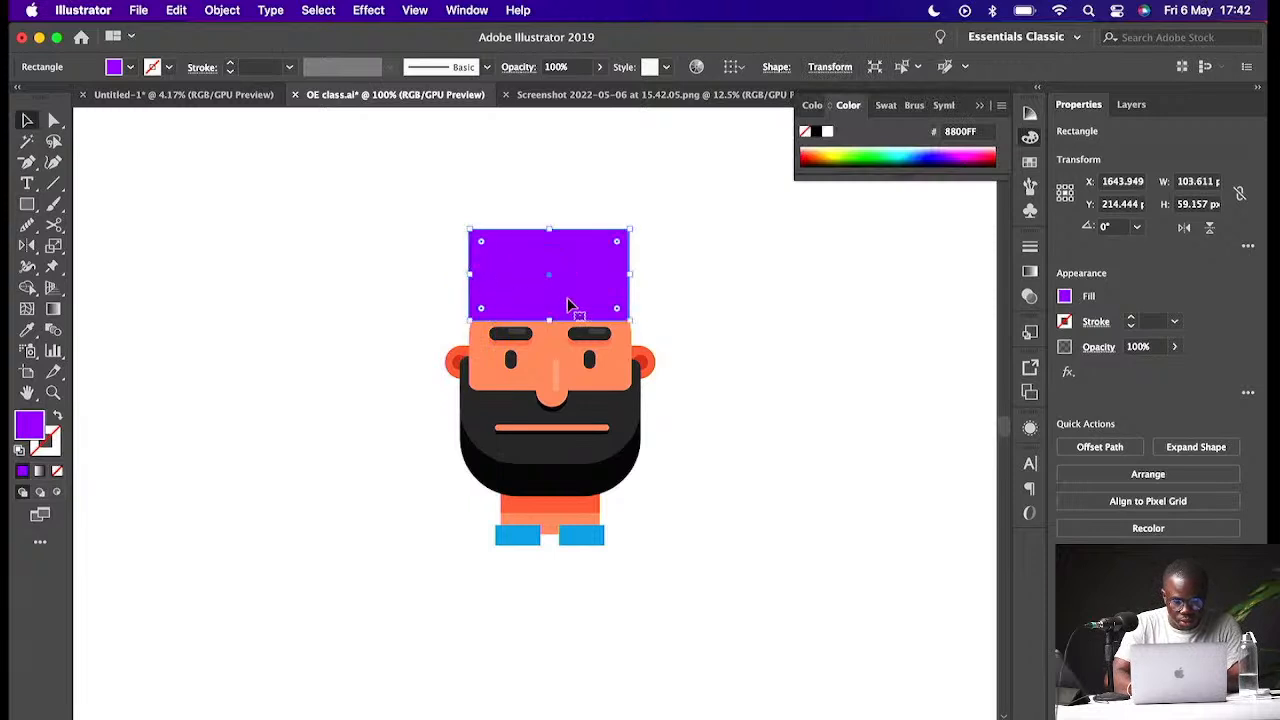
key(super+equal)
key(super+equal)
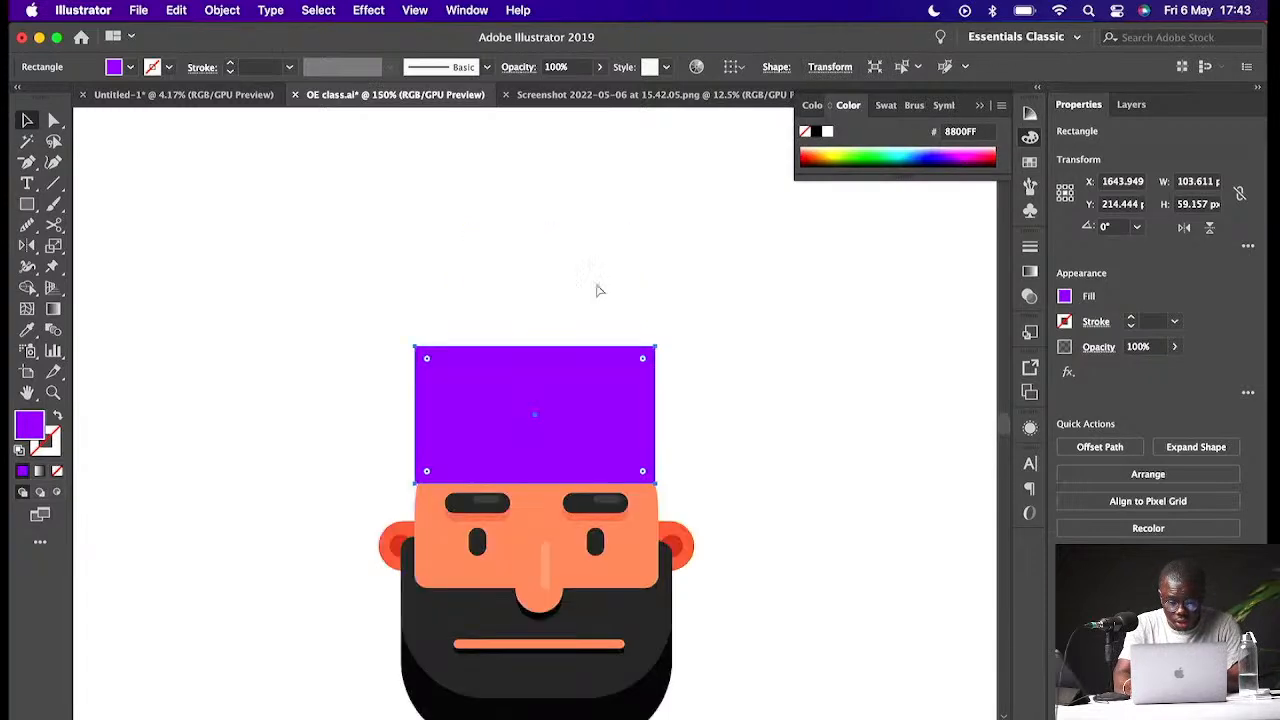
mouse_move(563, 466)
mouse_down()
mouse_move(584, 474)
mouse_move(574, 486)
mouse_move(577, 471)
mouse_up()
key(super+equal)
key(super+equal)
drag(869, 423, 854, 423)
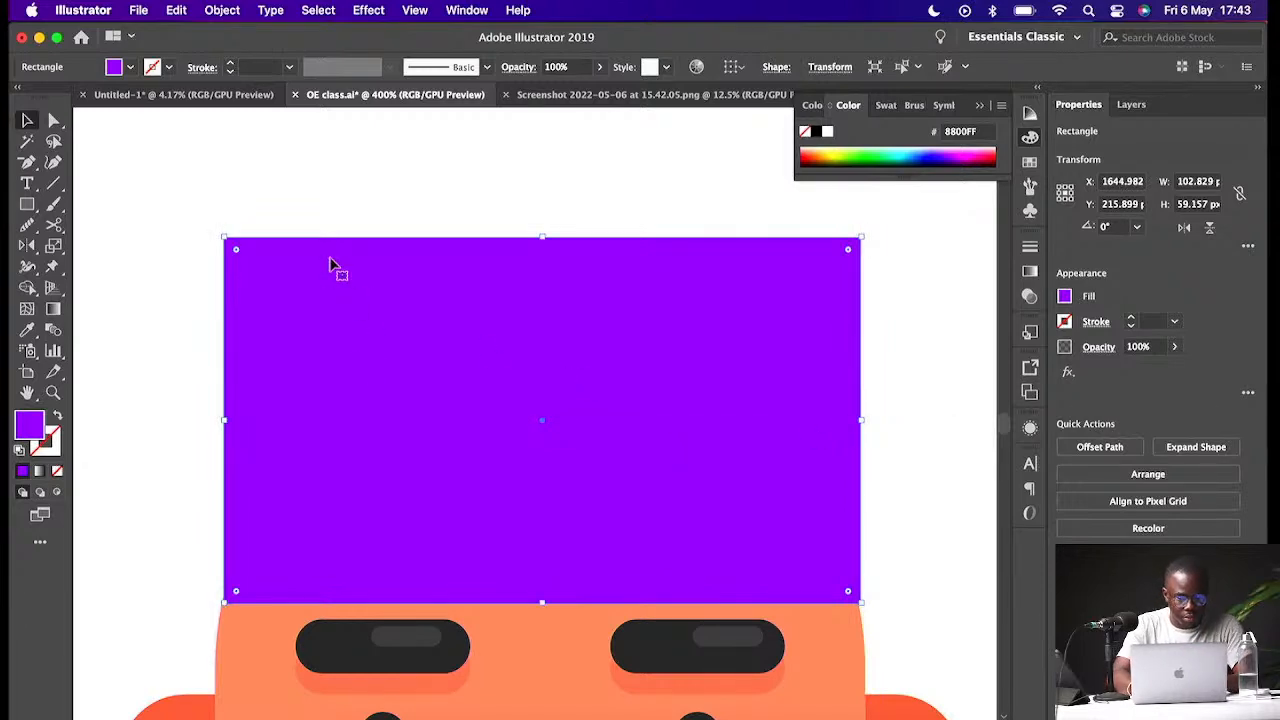
- Open a new browser tab and search Google for "youruba cap"
key(super+Tab)
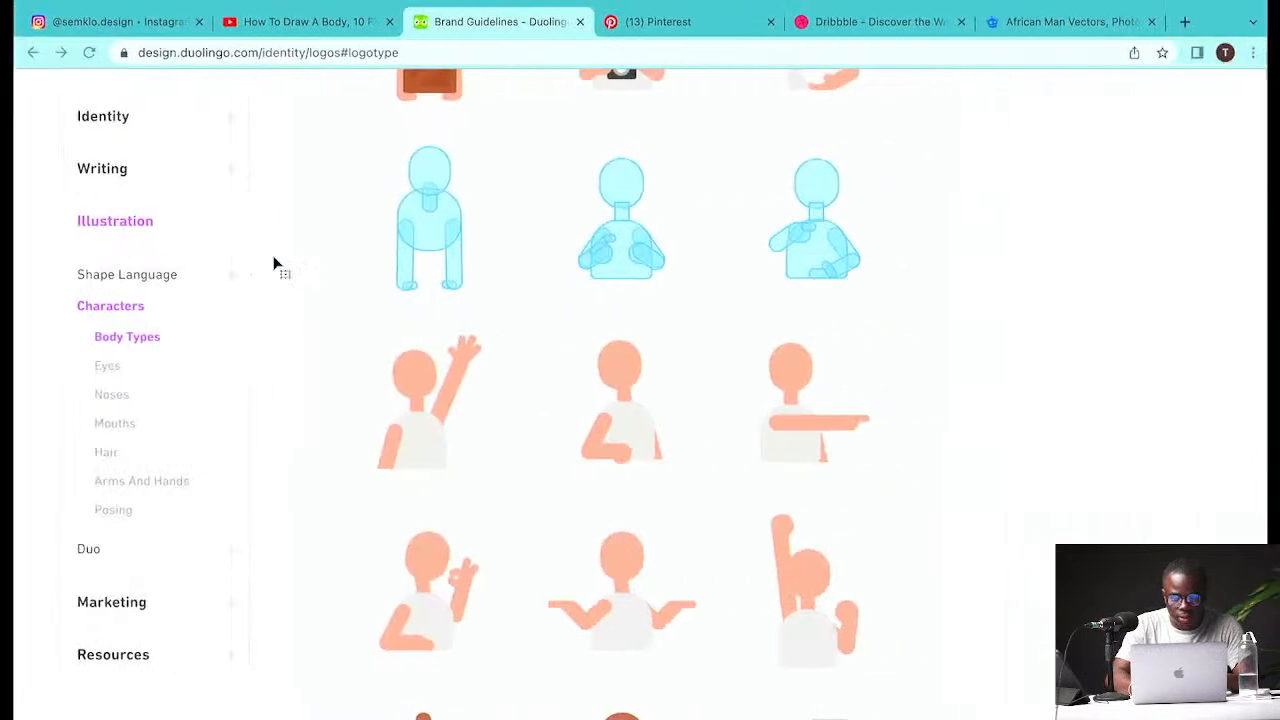
click(1180, 67)
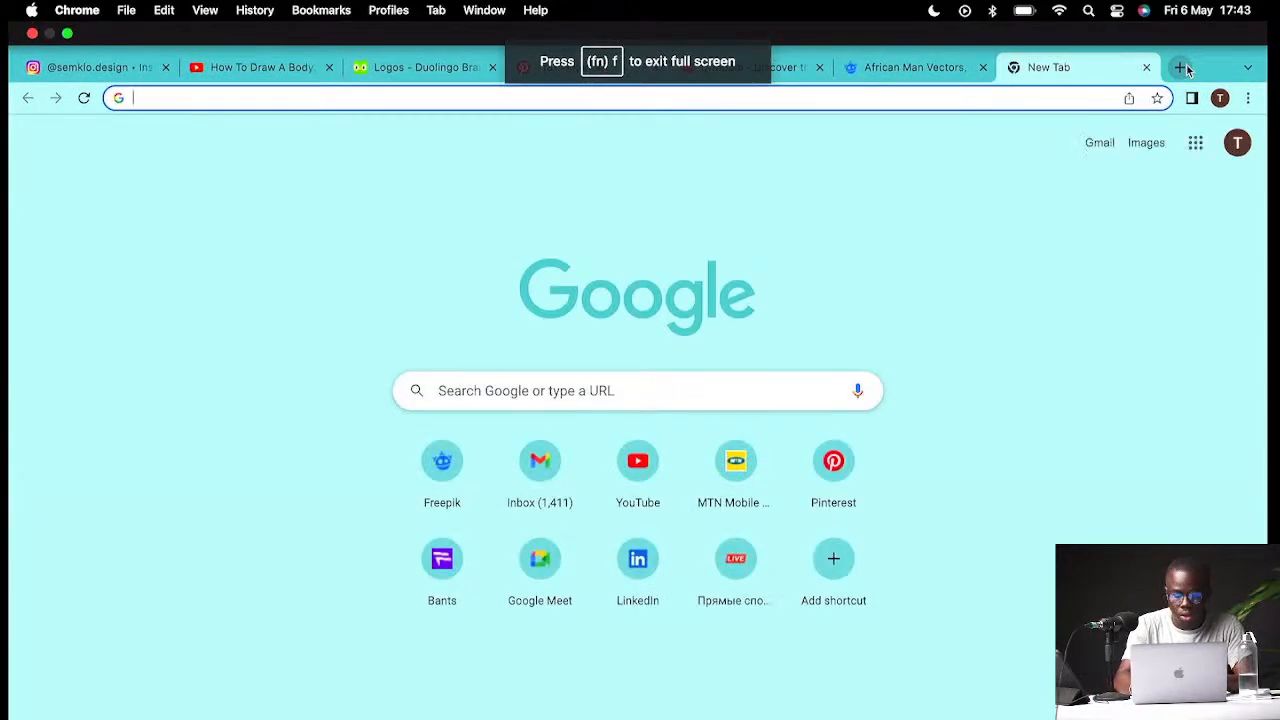
text(u)
key(BackSpace)
key(BackSpace)
text(you)
key(BackSpace)
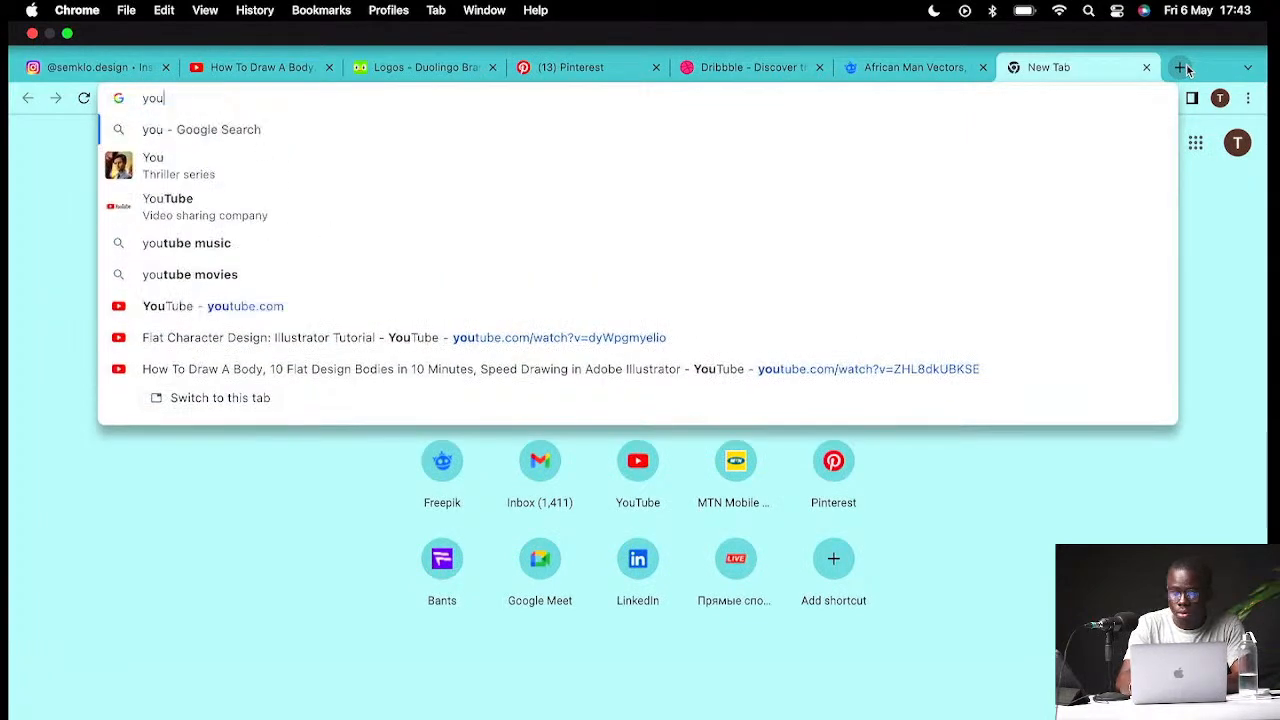
text(ruba cap)
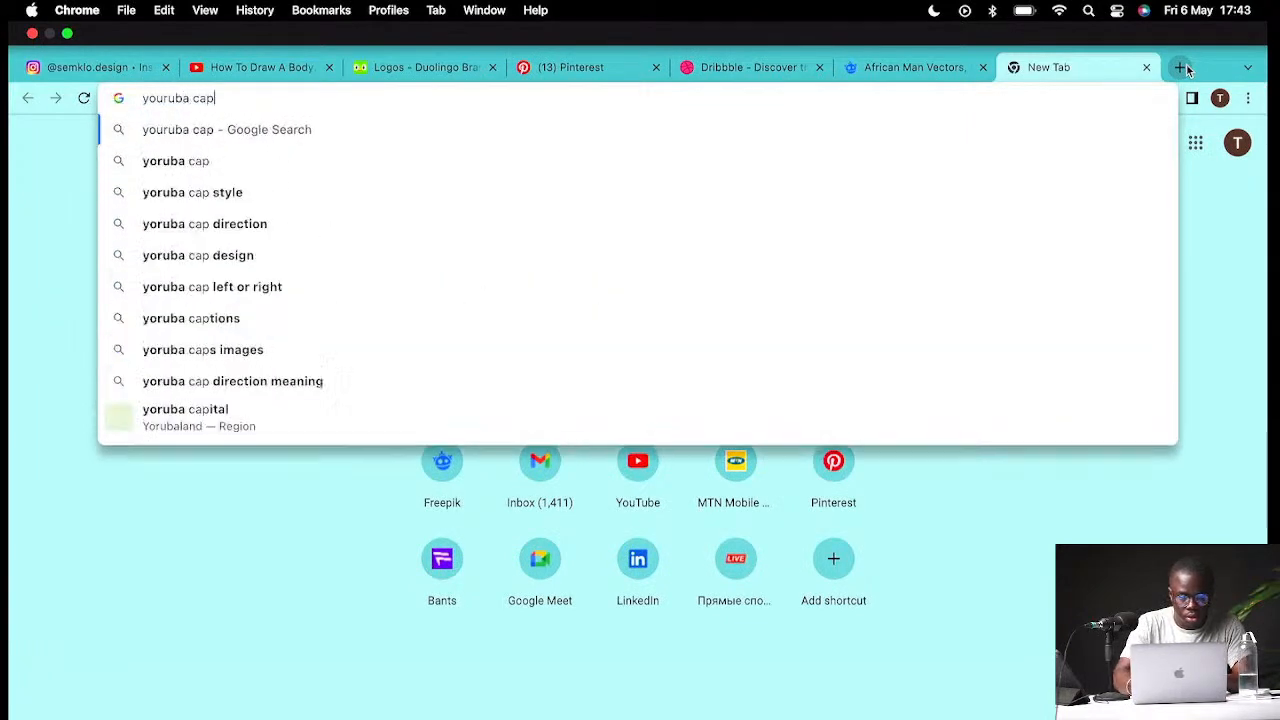
key(Return)
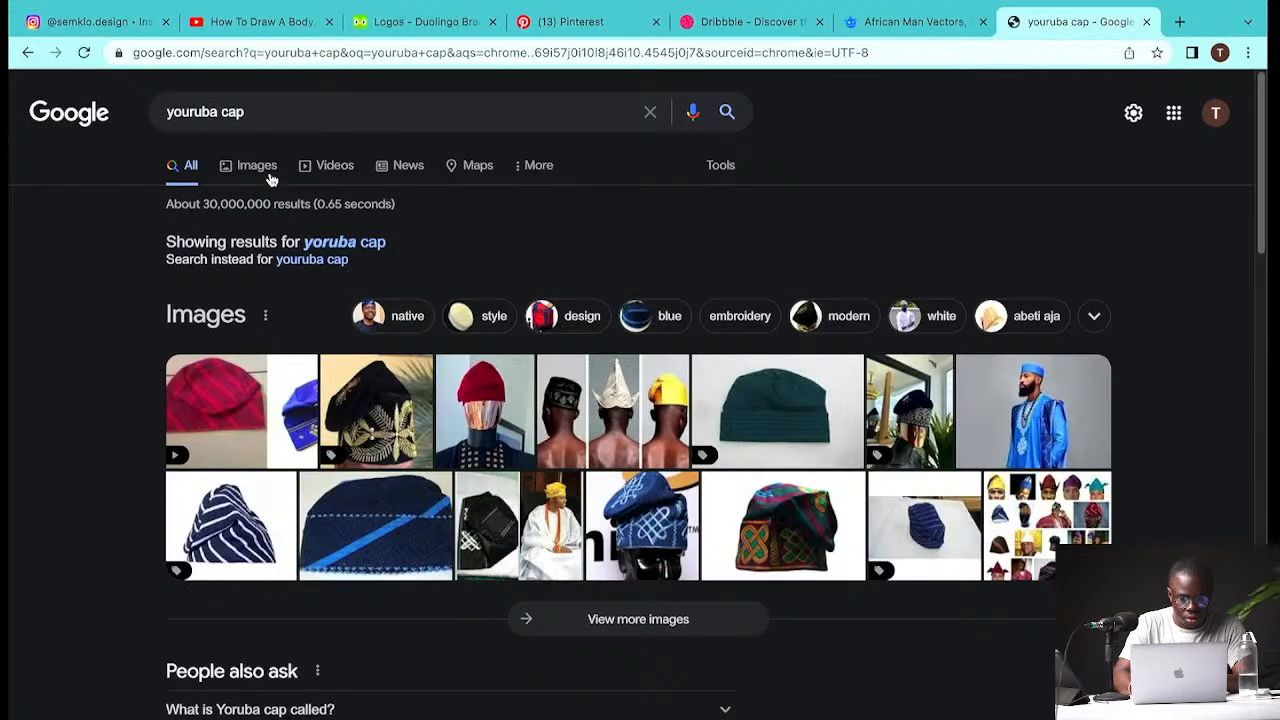
- Open the striped navy cap image result and copy the image
click(268, 542)
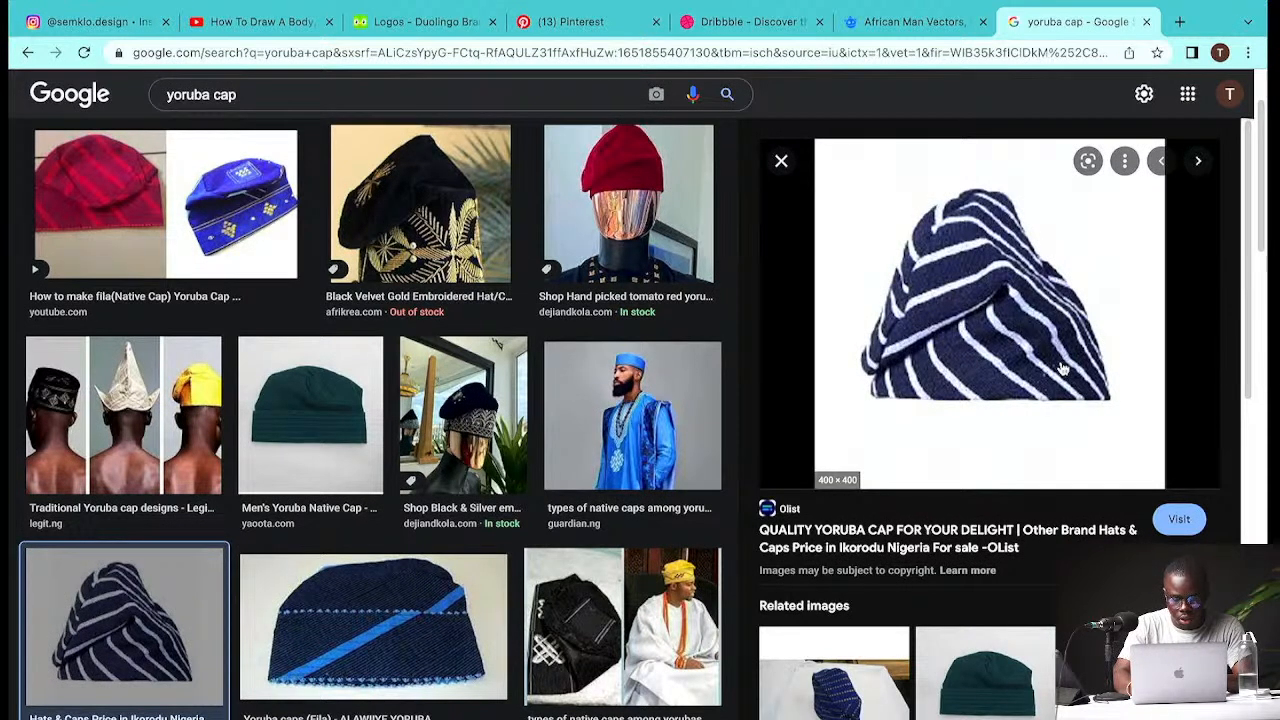
right_click(1058, 318)
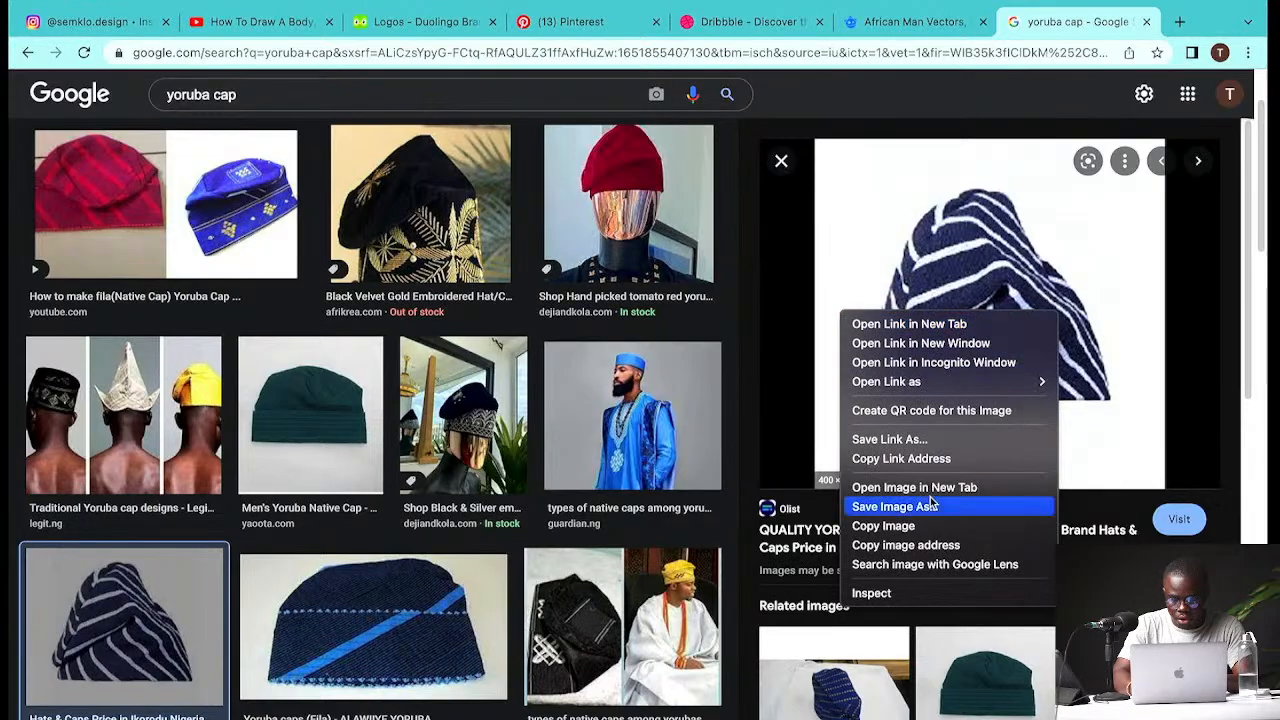
click(899, 528)
- Paste the striped cap image into the Illustrator document and move it beside the bald bearded head
key(ctrl+Right)
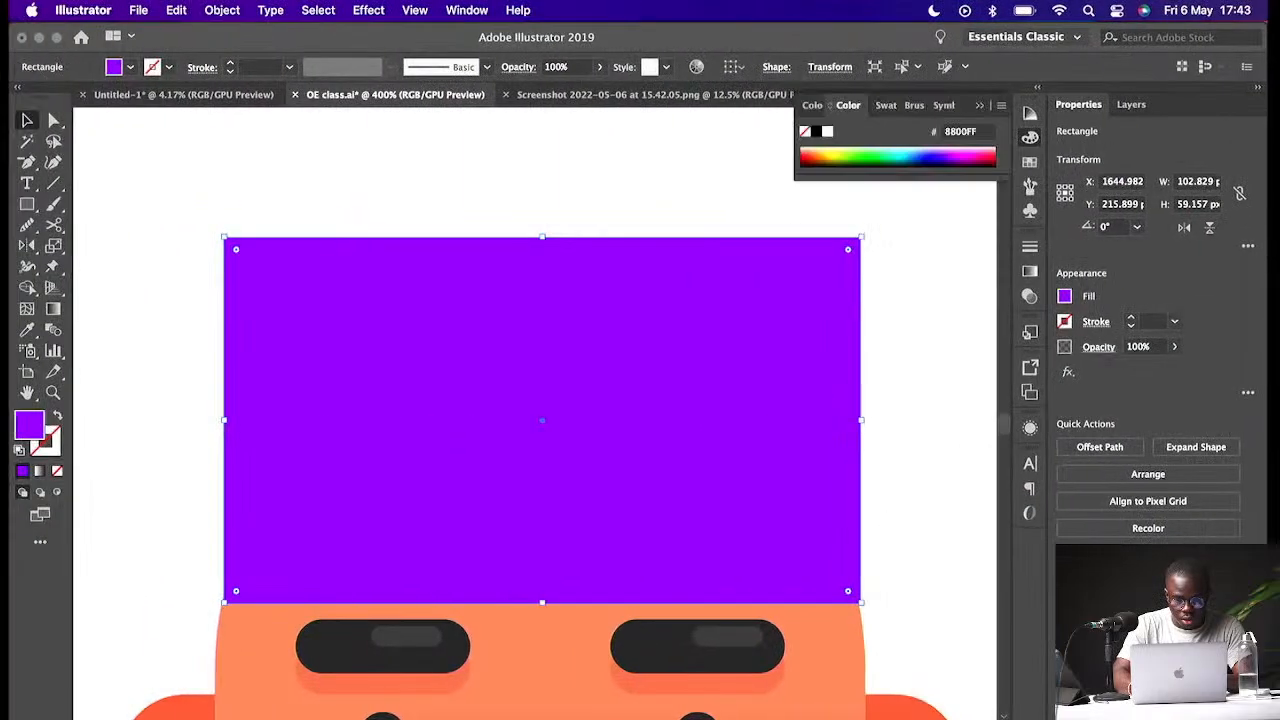
click(660, 193)
key(super+minus)
key(super+minus)
key(super+minus)
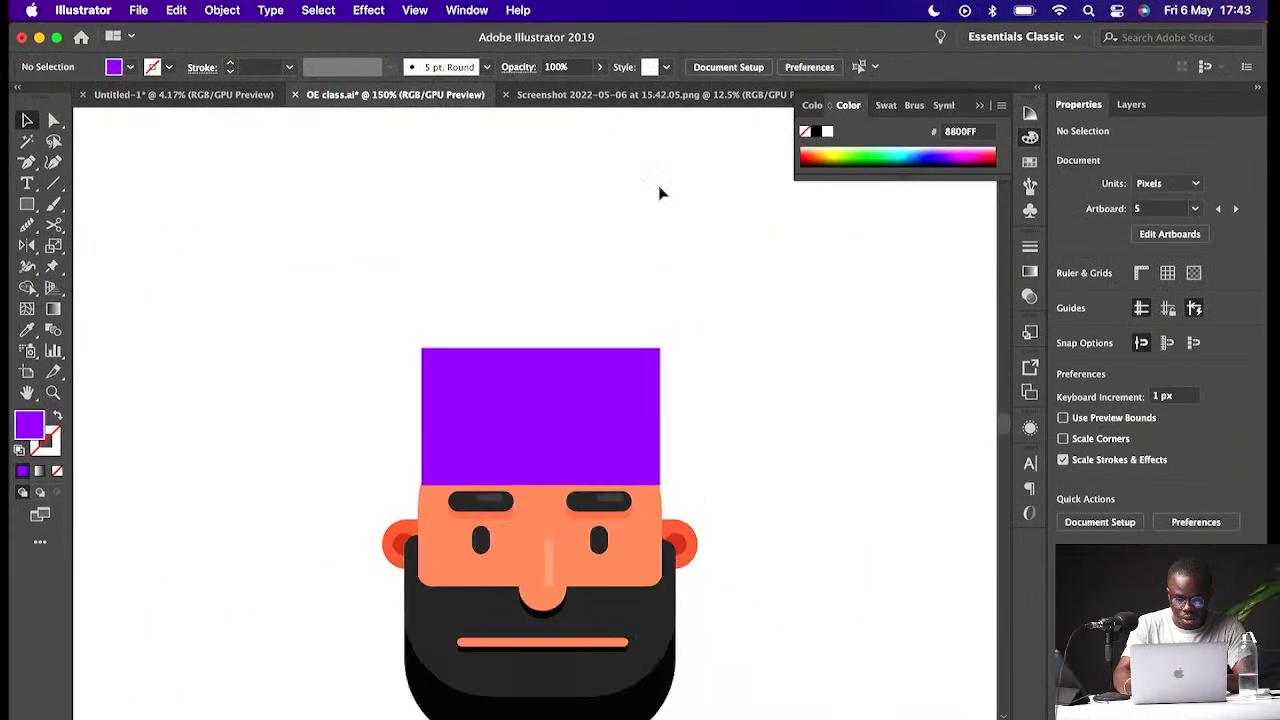
key(super+v)
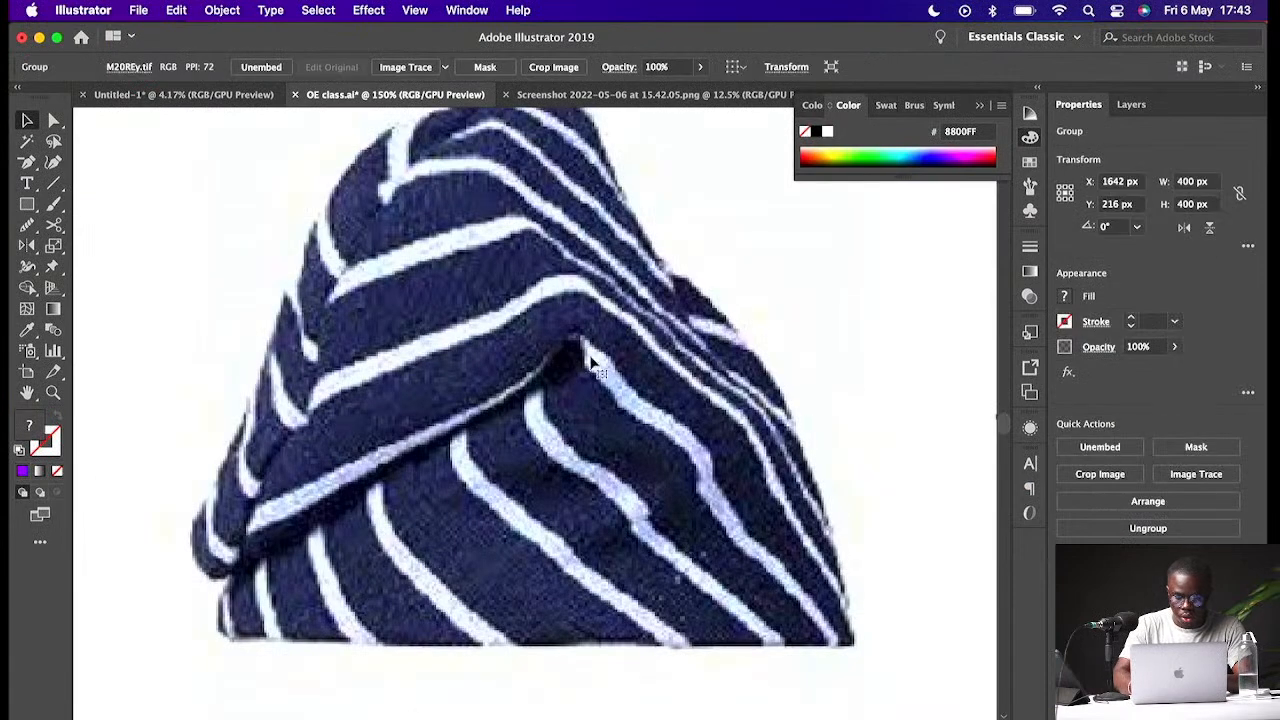
key(super+minus)
key(super+minus)
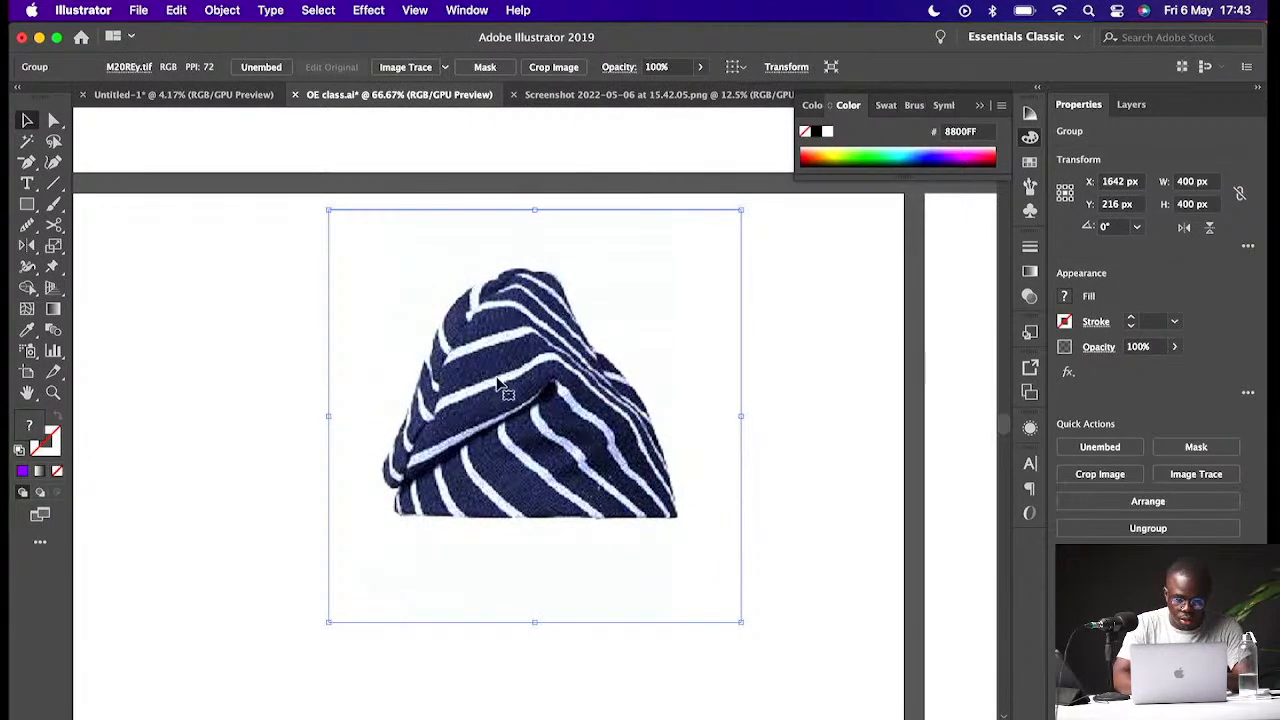
drag(735, 425, 407, 473)
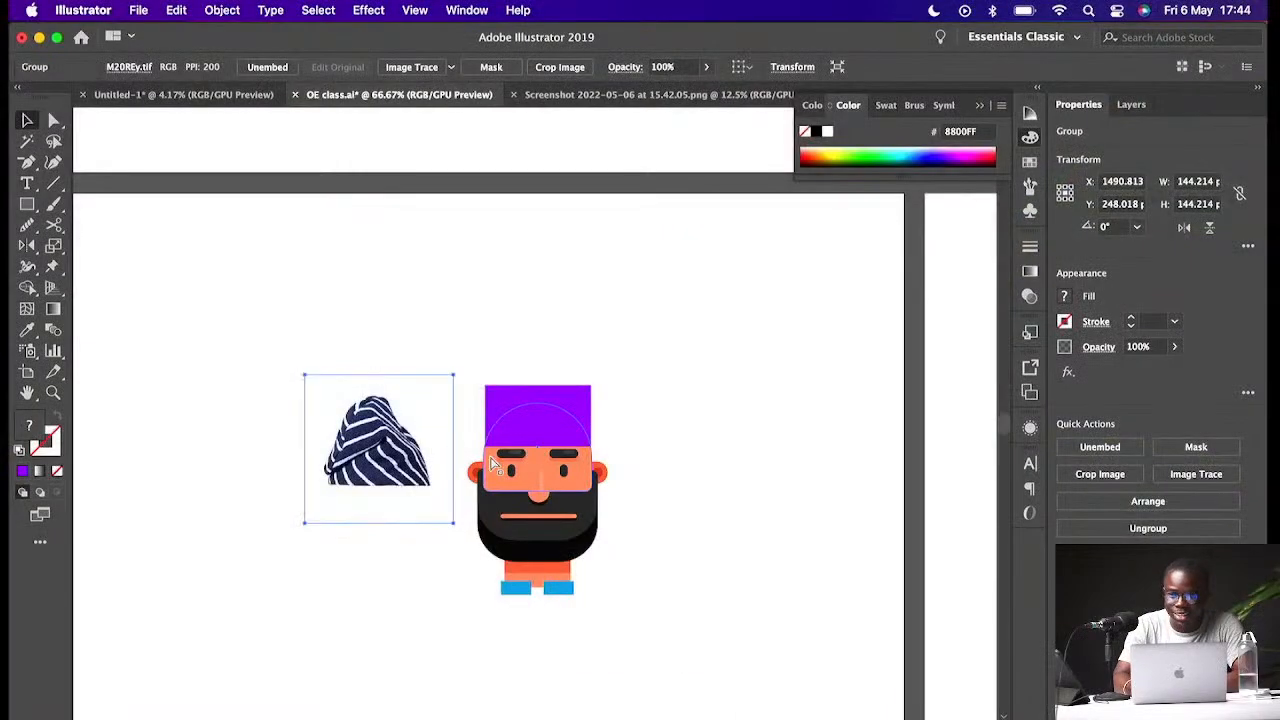
key(super+equal)
key(super+equal)
scroll(490, 462, right, 5)
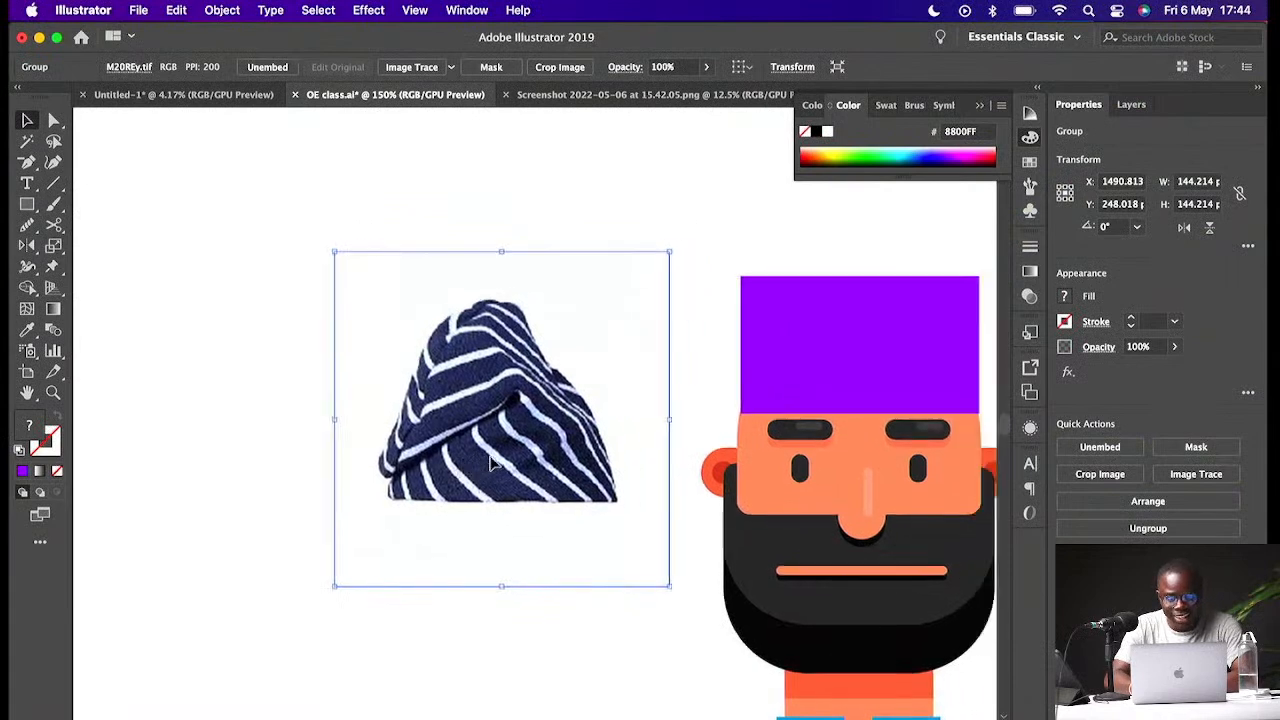
click(727, 360)
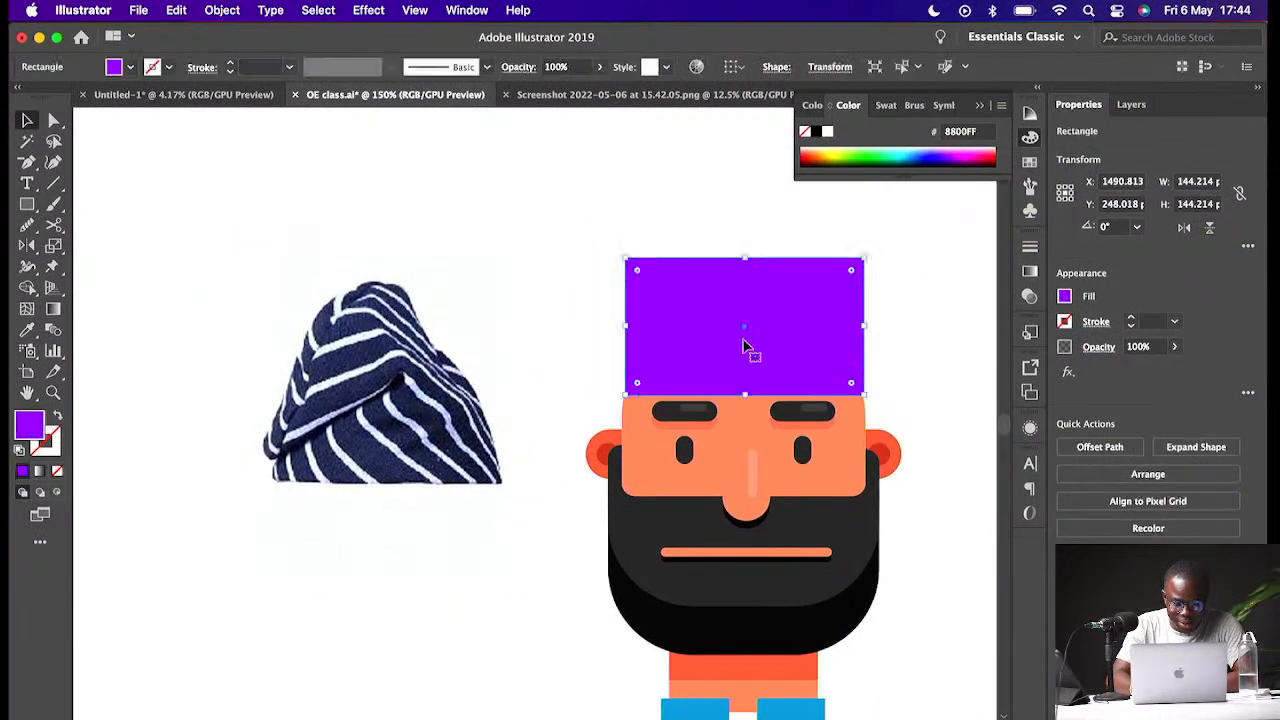
drag(637, 272, 800, 345)
drag(852, 269, 779, 297)
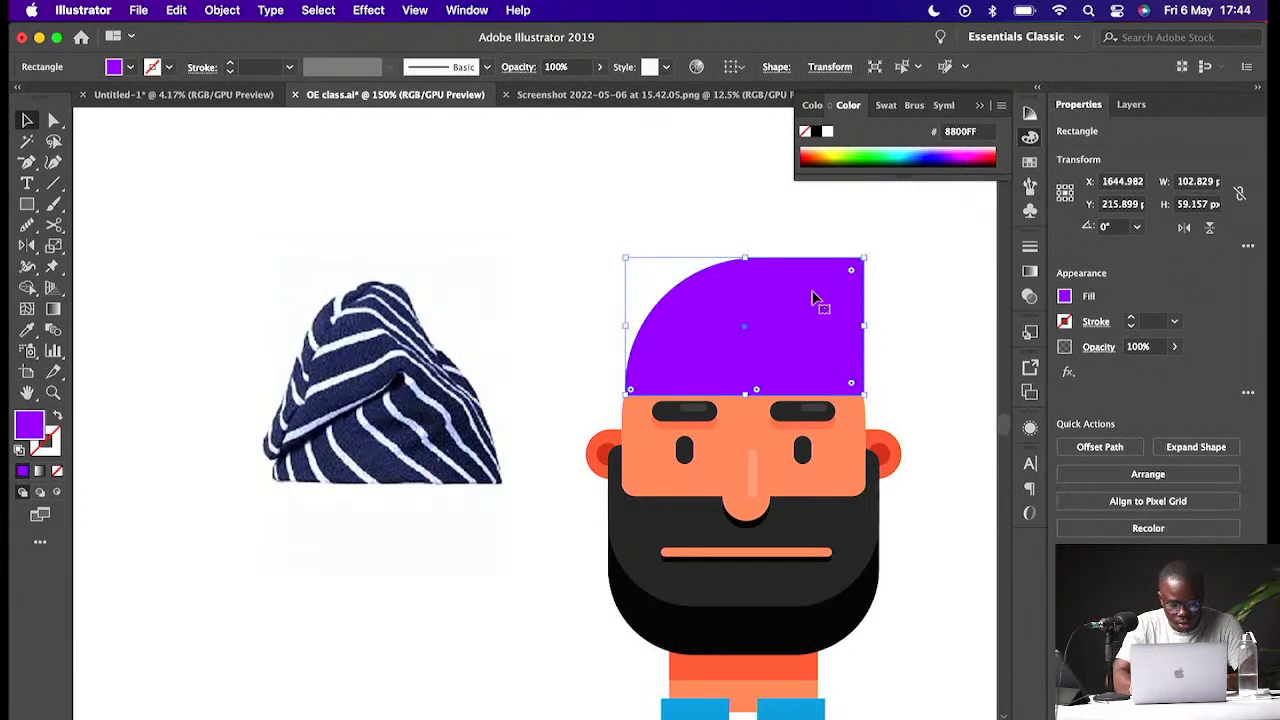
key(super+z)
key(super+z)
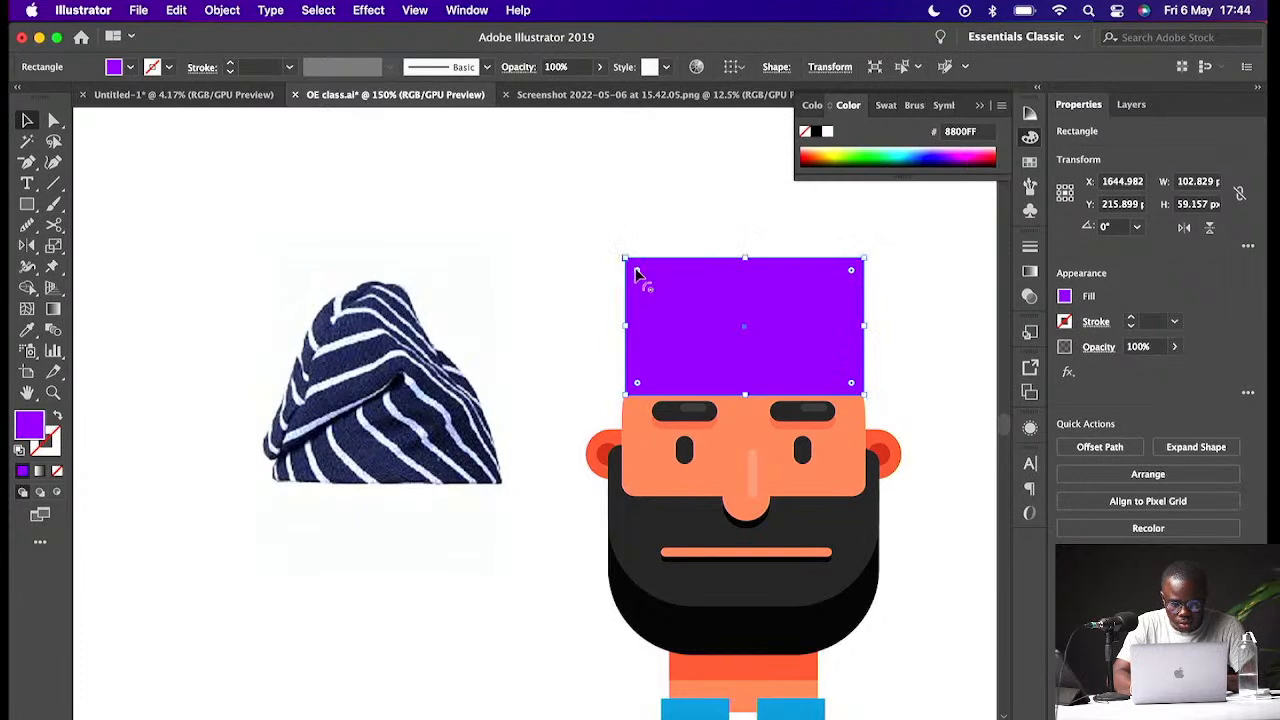
- Round the purple rectangle's top corners into a dome over the head
drag(851, 270, 772, 382)
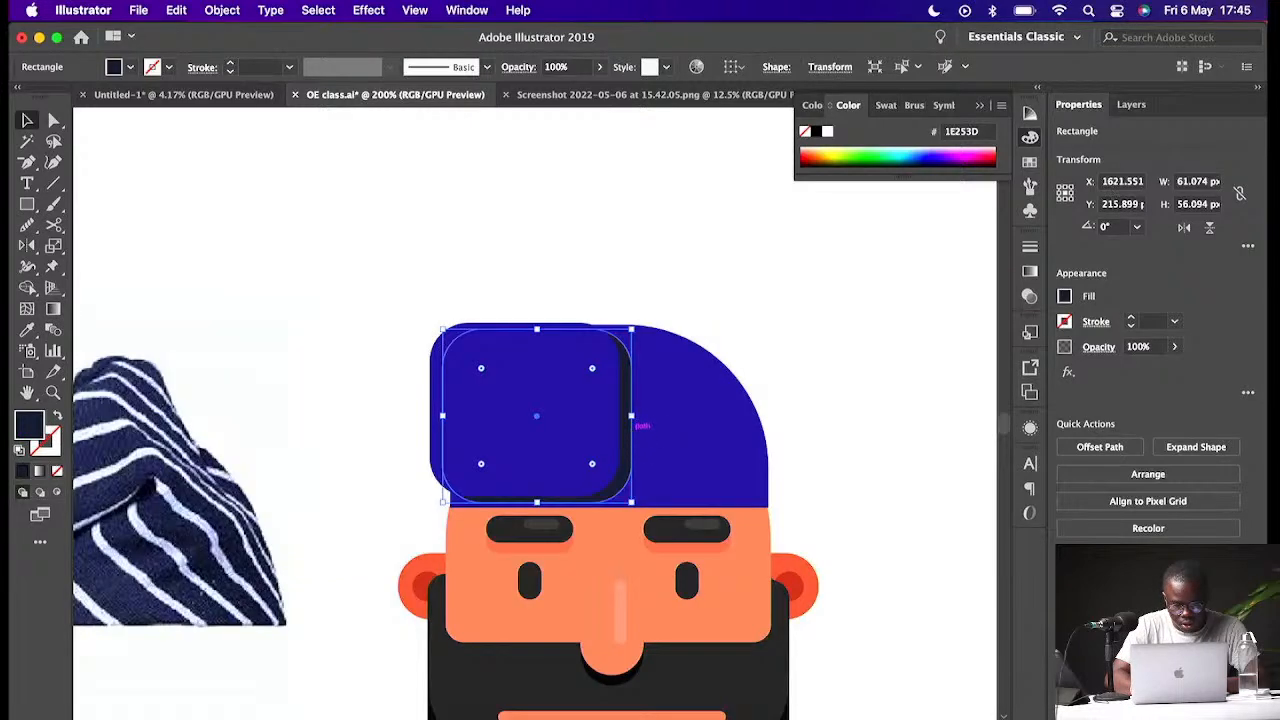
drag(630, 432, 612, 436)
click(736, 335)
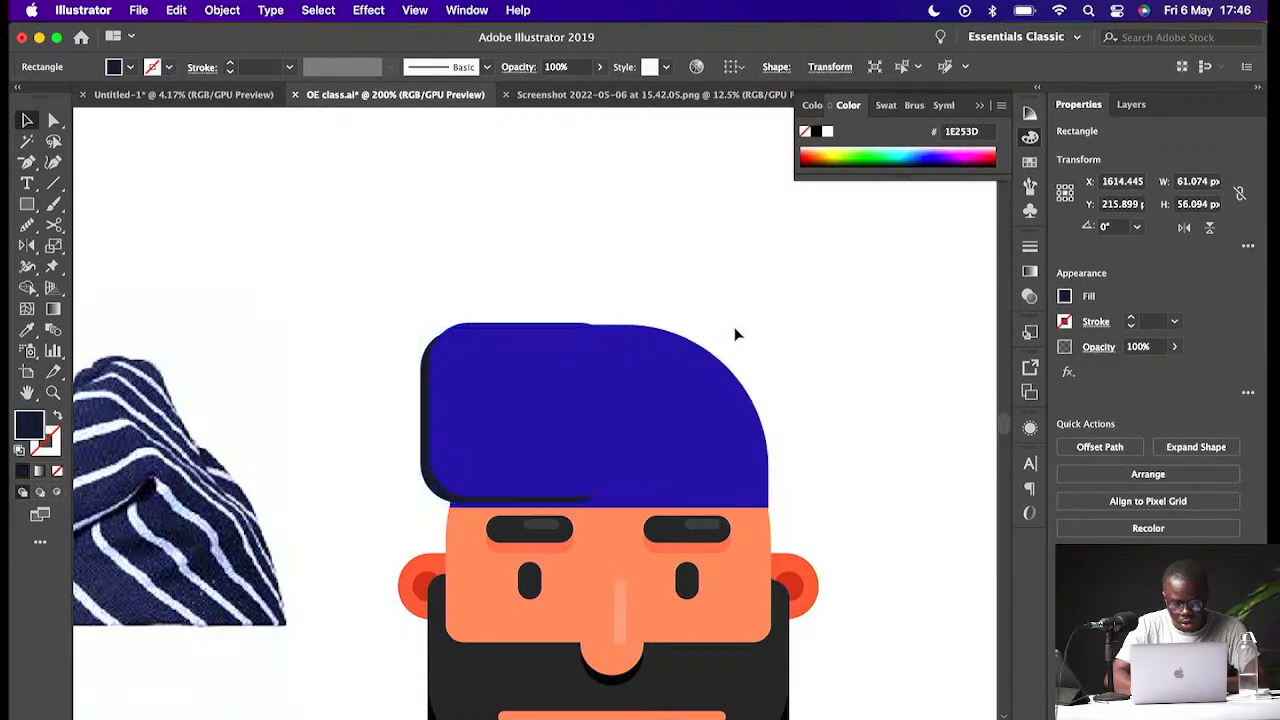
- Draw a small rectangle about 9 × 16 px on top of the cap and round its ends fully
click(34, 204)
drag(592, 279, 621, 329)
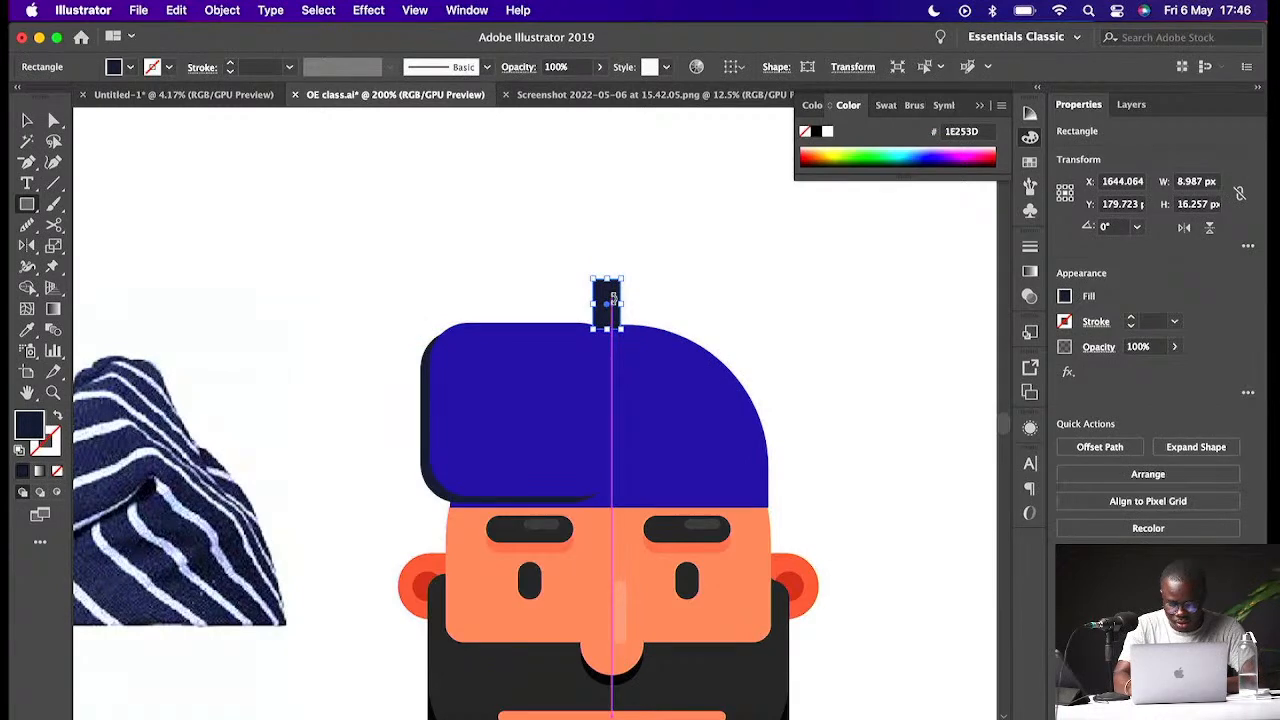
key(super+equal)
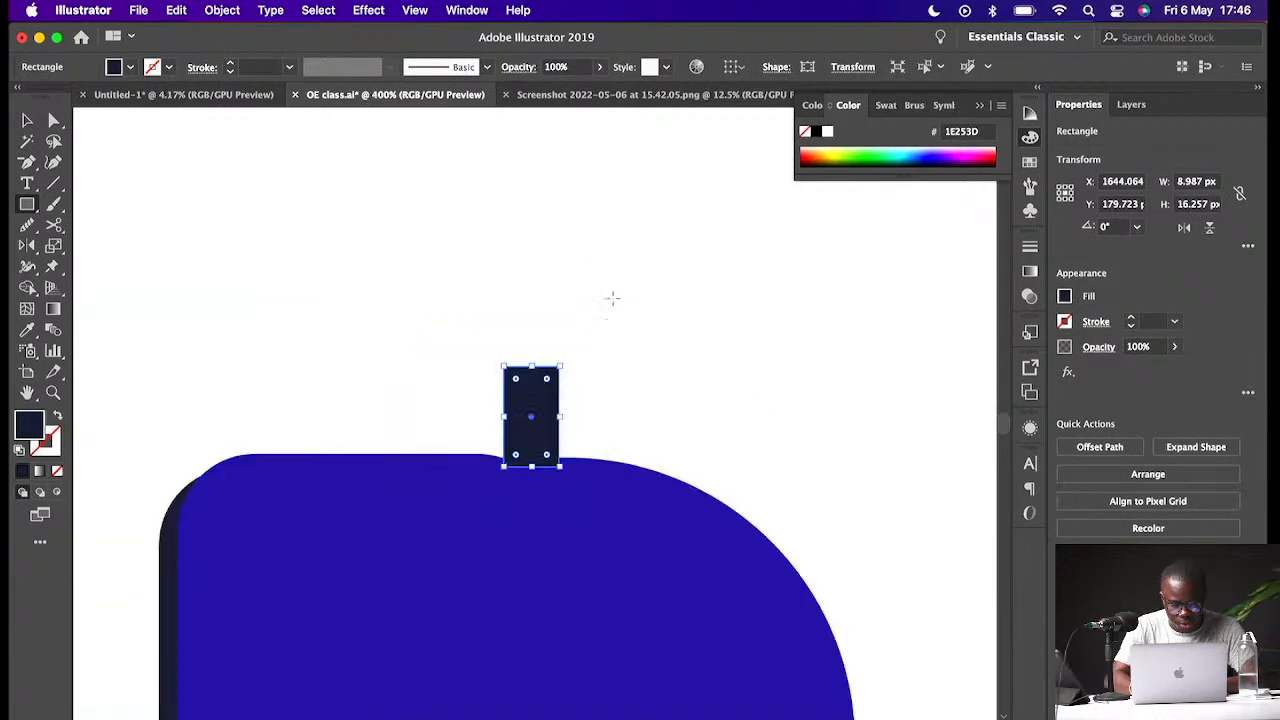
drag(547, 379, 531, 416)
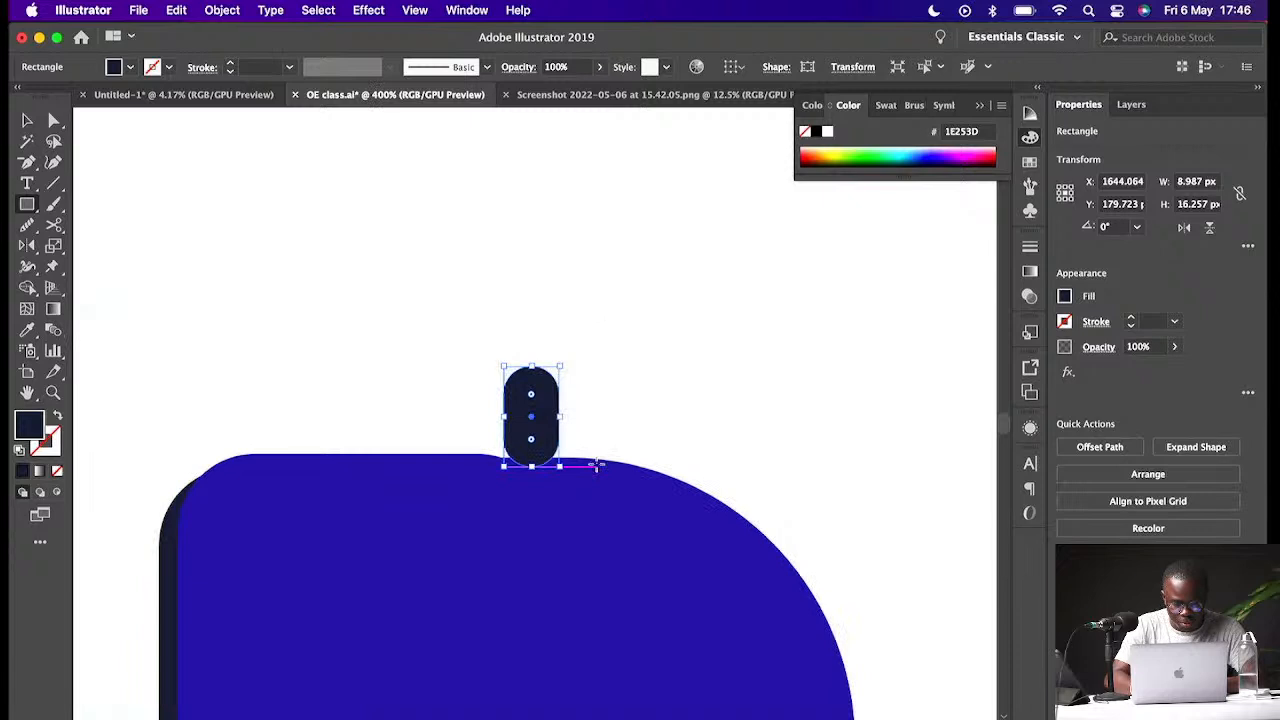
- Move the small rounded stalk down so it sits on the cap's top
key(v)
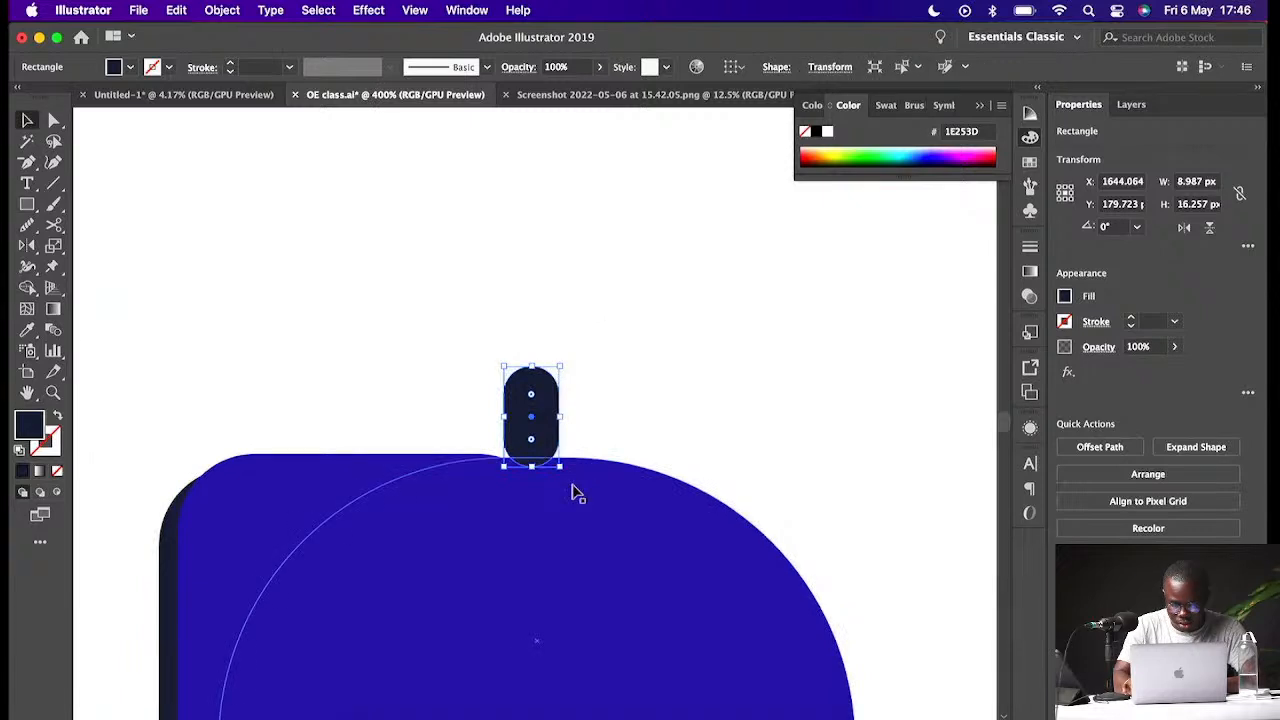
drag(543, 432, 543, 447)
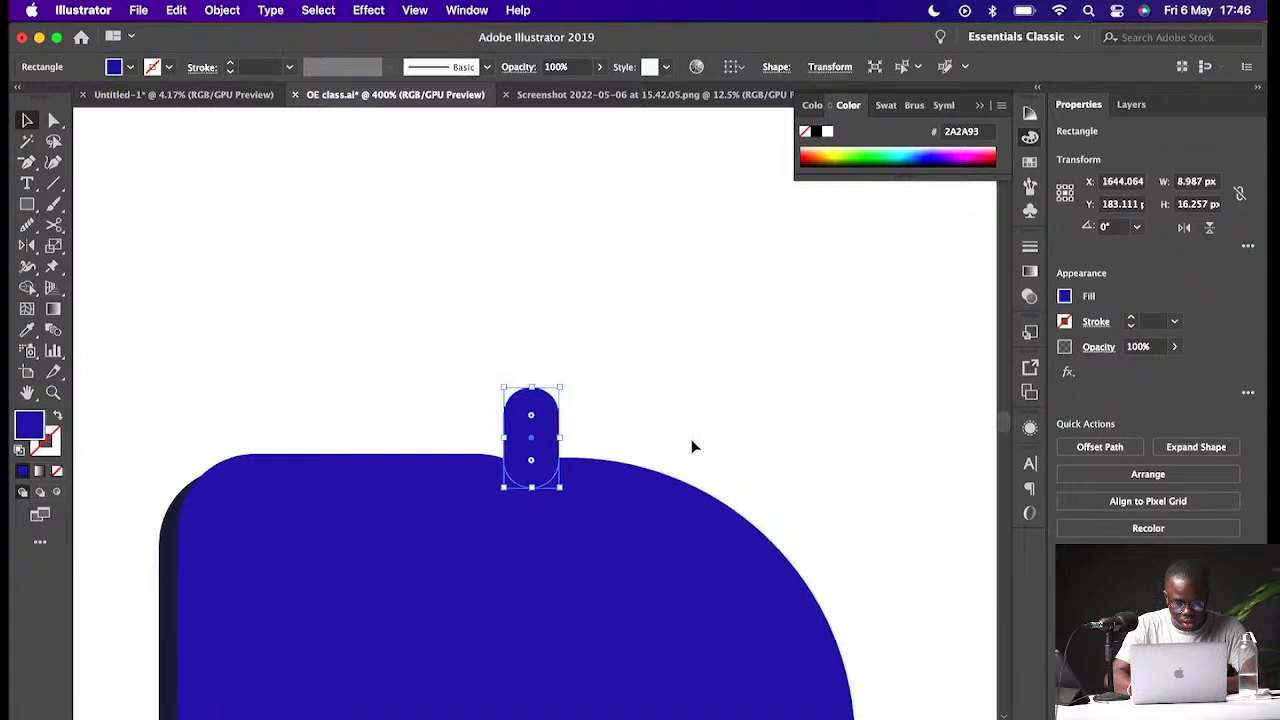
click(691, 446)
- Select the cap's front panel together with its shadow and reposition them over the cap's left side
key(super+1)
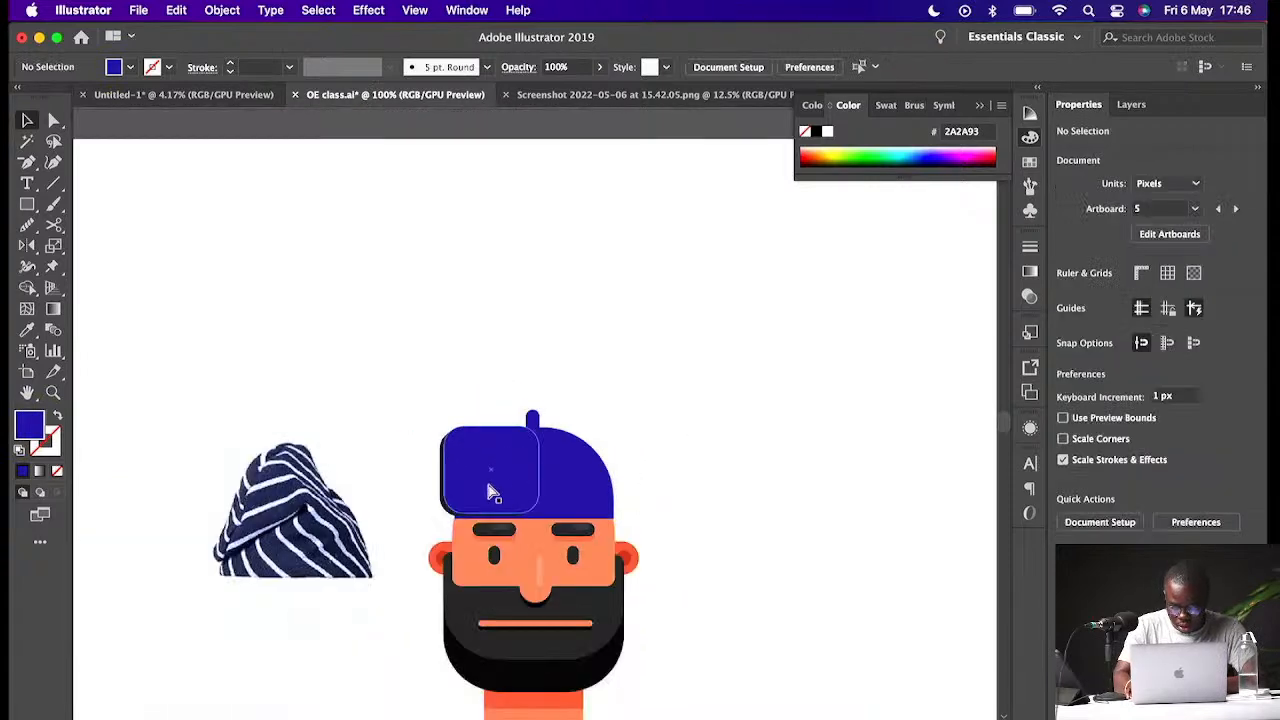
key(super+equal)
key(super+equal)
key(super+equal)
click(262, 591)
drag(285, 577, 297, 572)
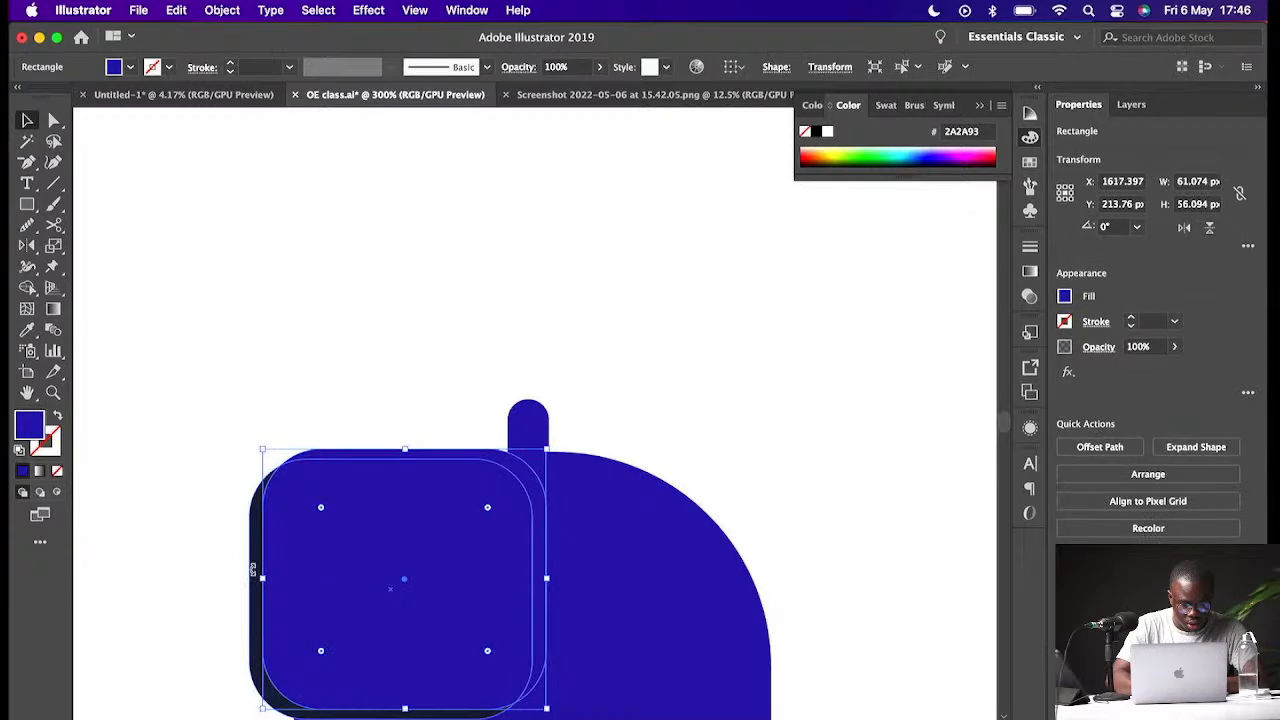
shift+click(253, 570)
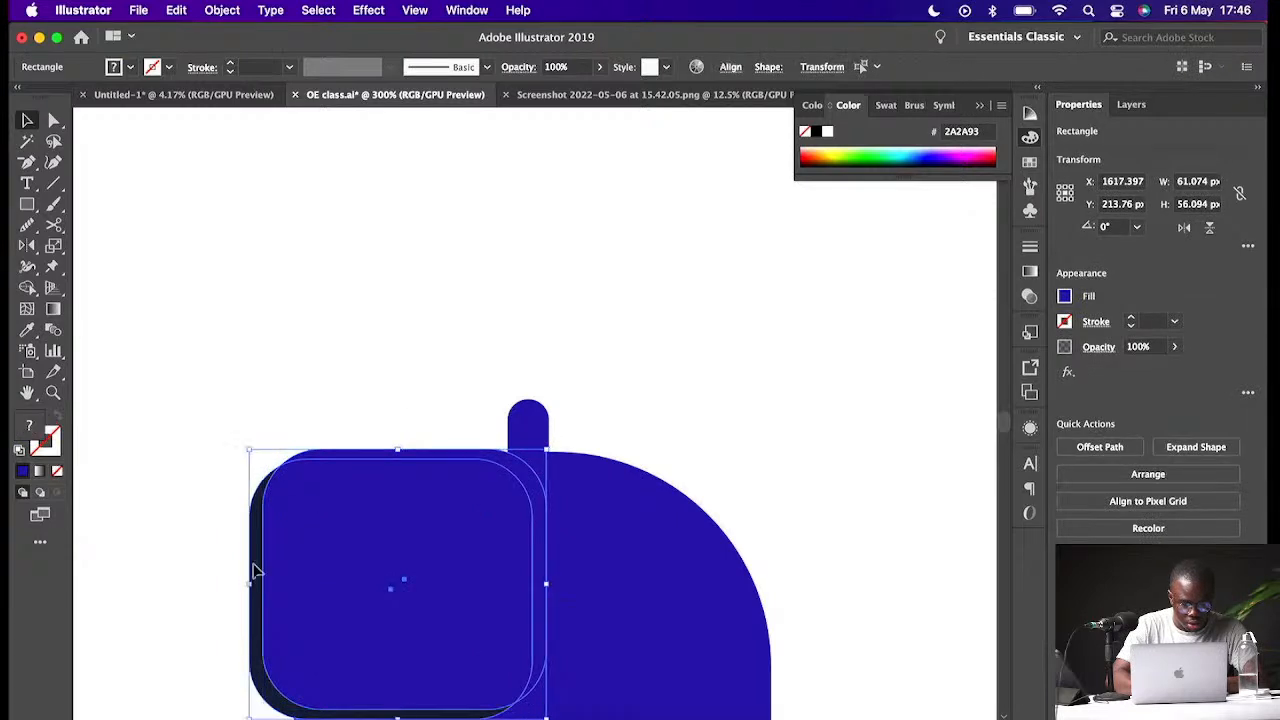
drag(253, 570, 300, 600)
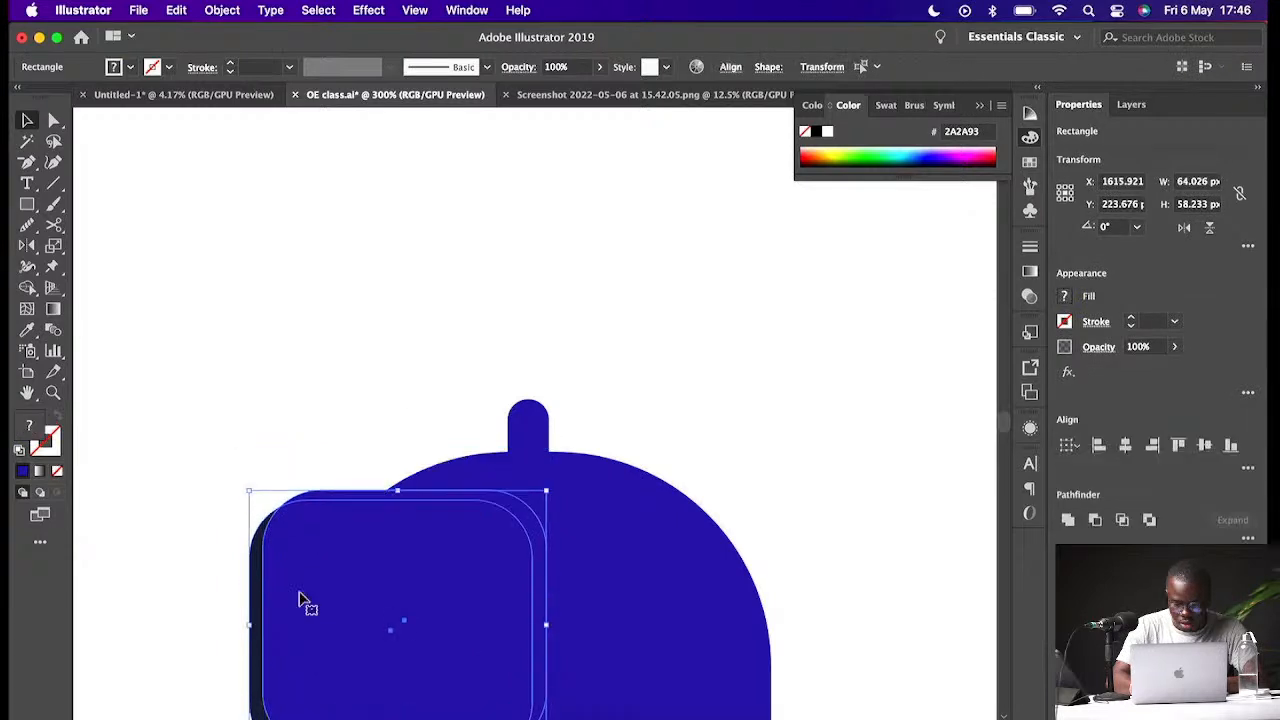
scroll(485, 487, down, 5)
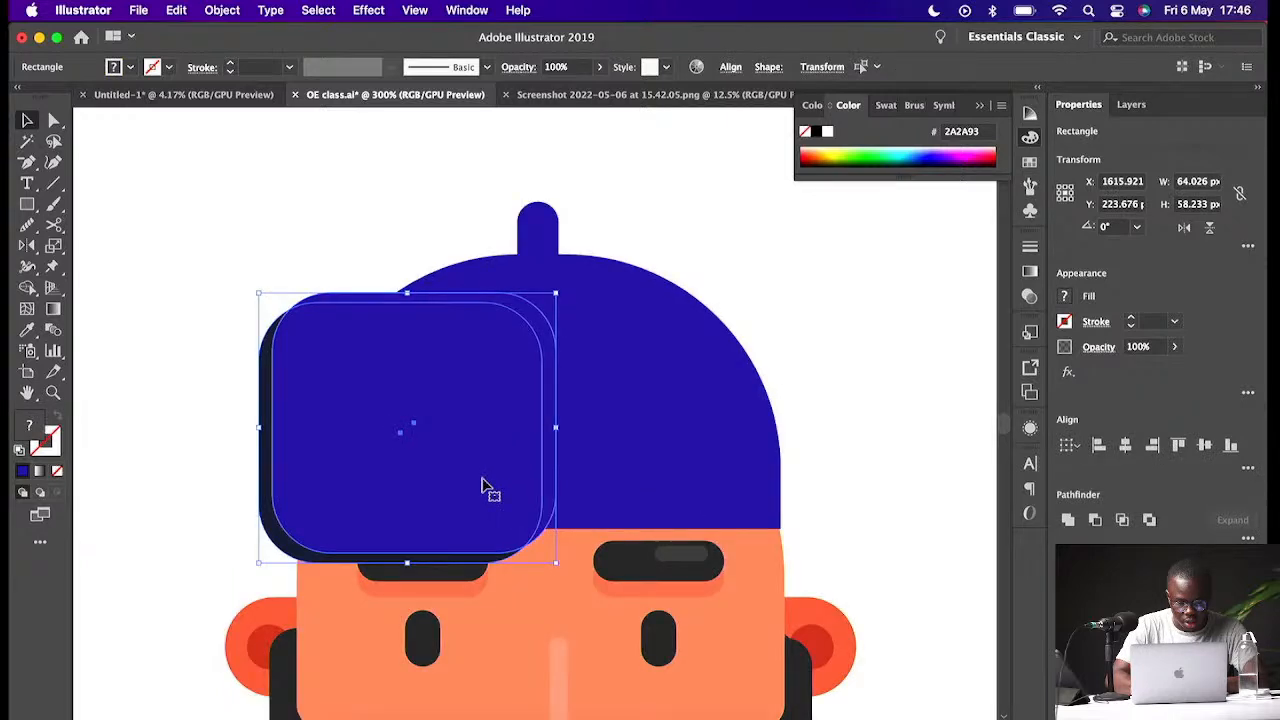
drag(482, 479, 473, 468)
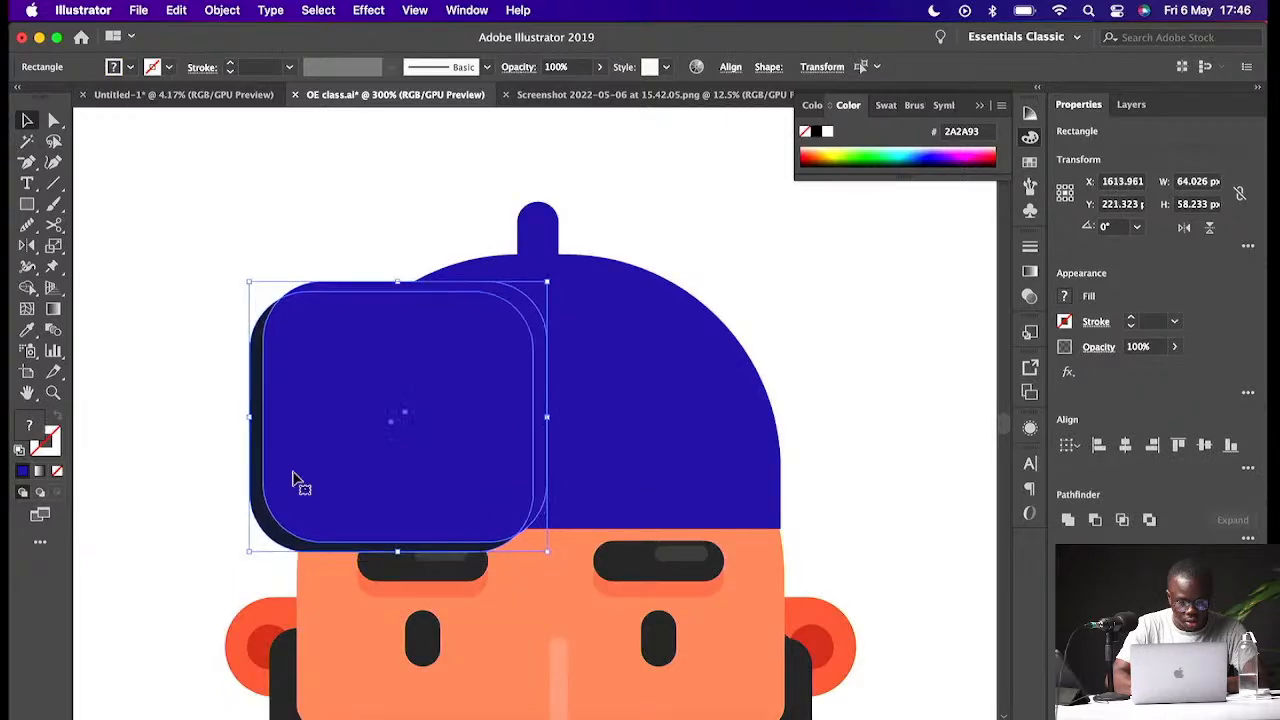
- Enlarge the front panel pair to about 67 × 64 px by extending its left and top edges
drag(249, 417, 235, 417)
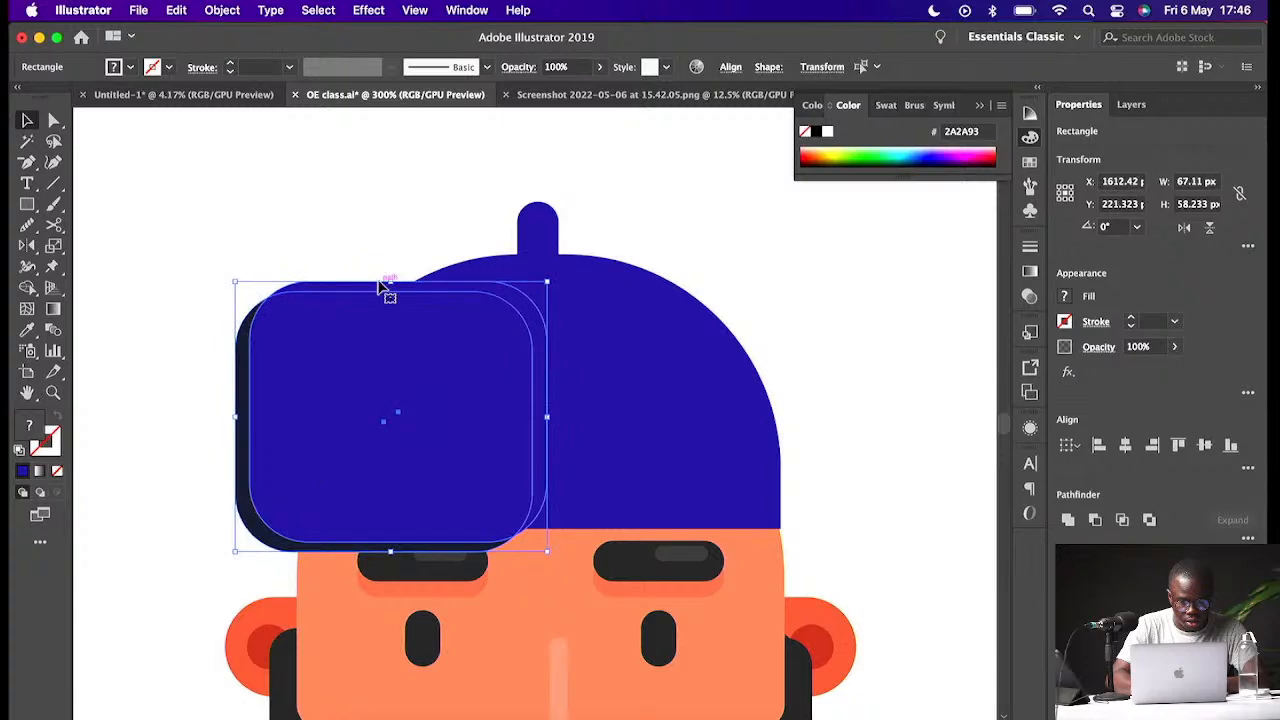
drag(382, 285, 385, 256)
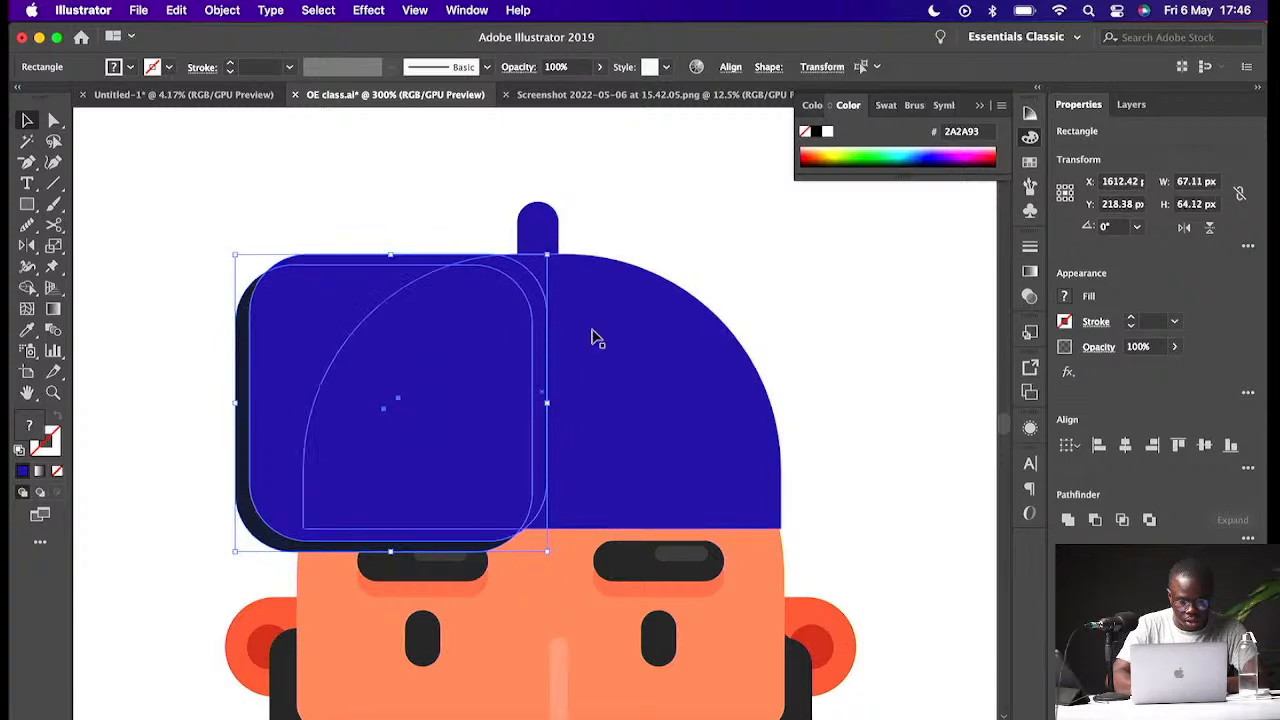
key(super+shift+a)
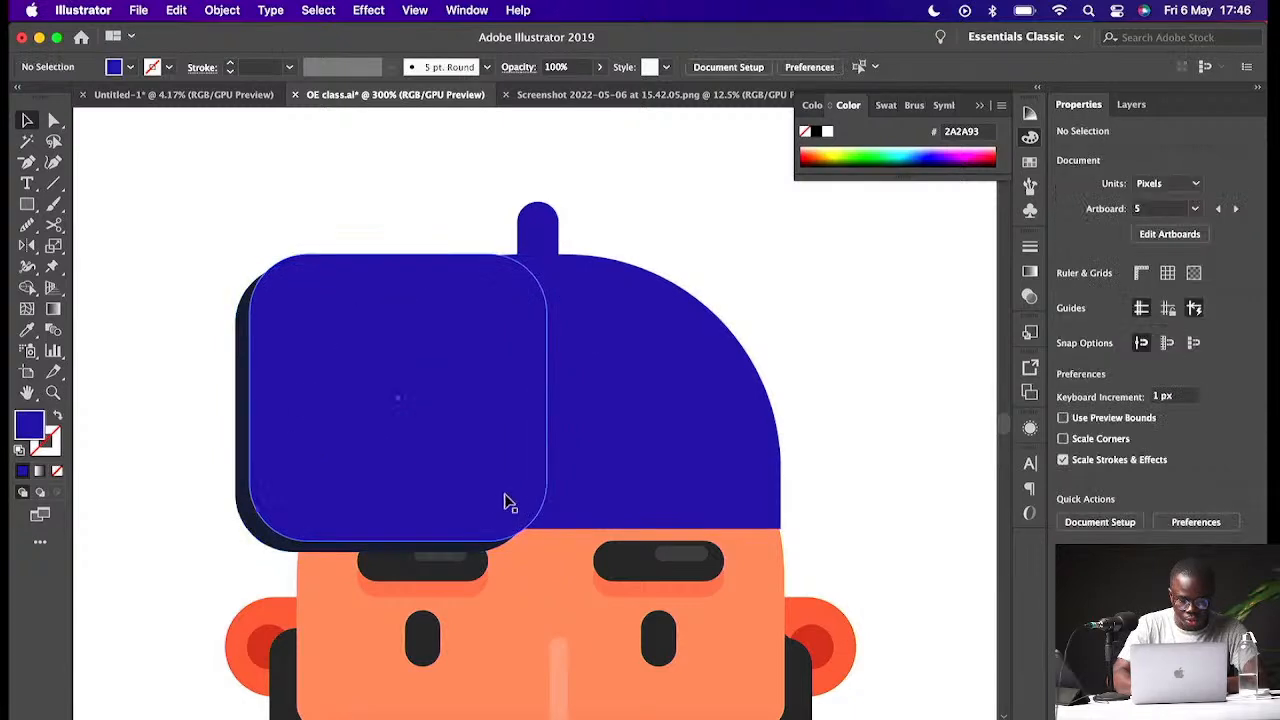
- Reselect the front panel and its shadow and nudge them to line up with the cap's top
click(334, 551)
key(super+shift+a)
click(301, 527)
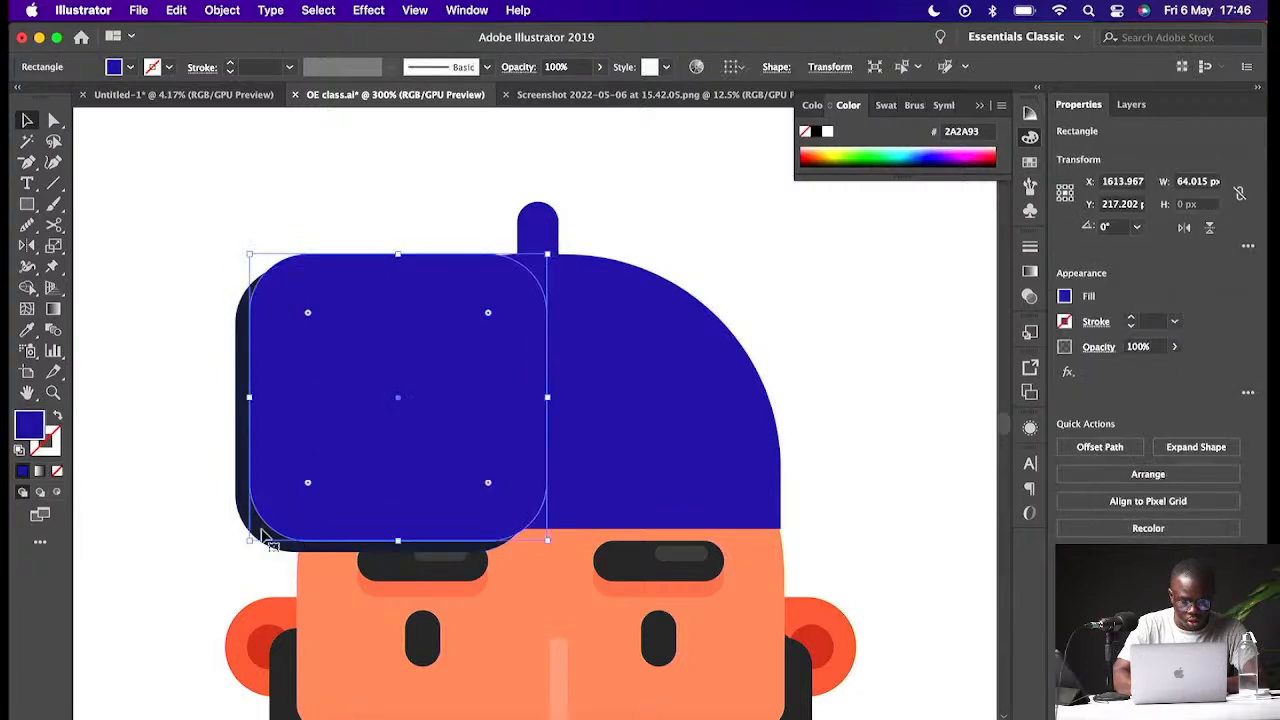
shift+click(246, 506)
drag(277, 486, 281, 483)
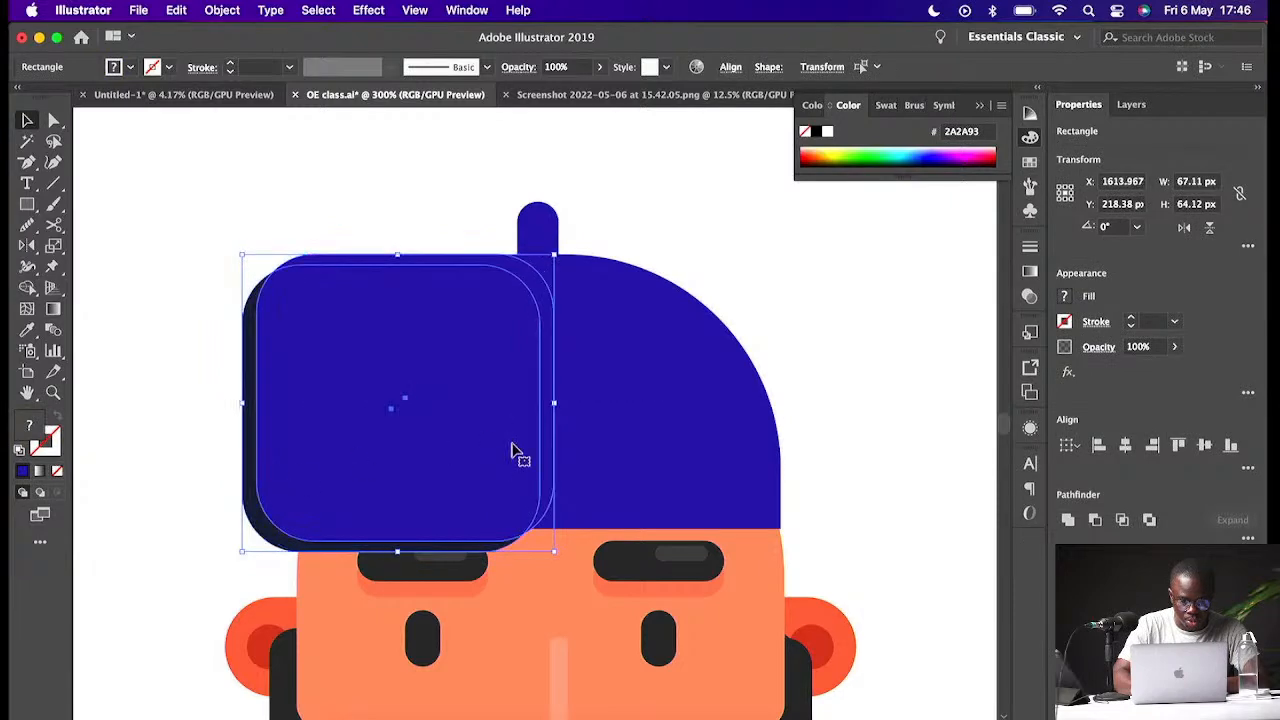
click(862, 478)
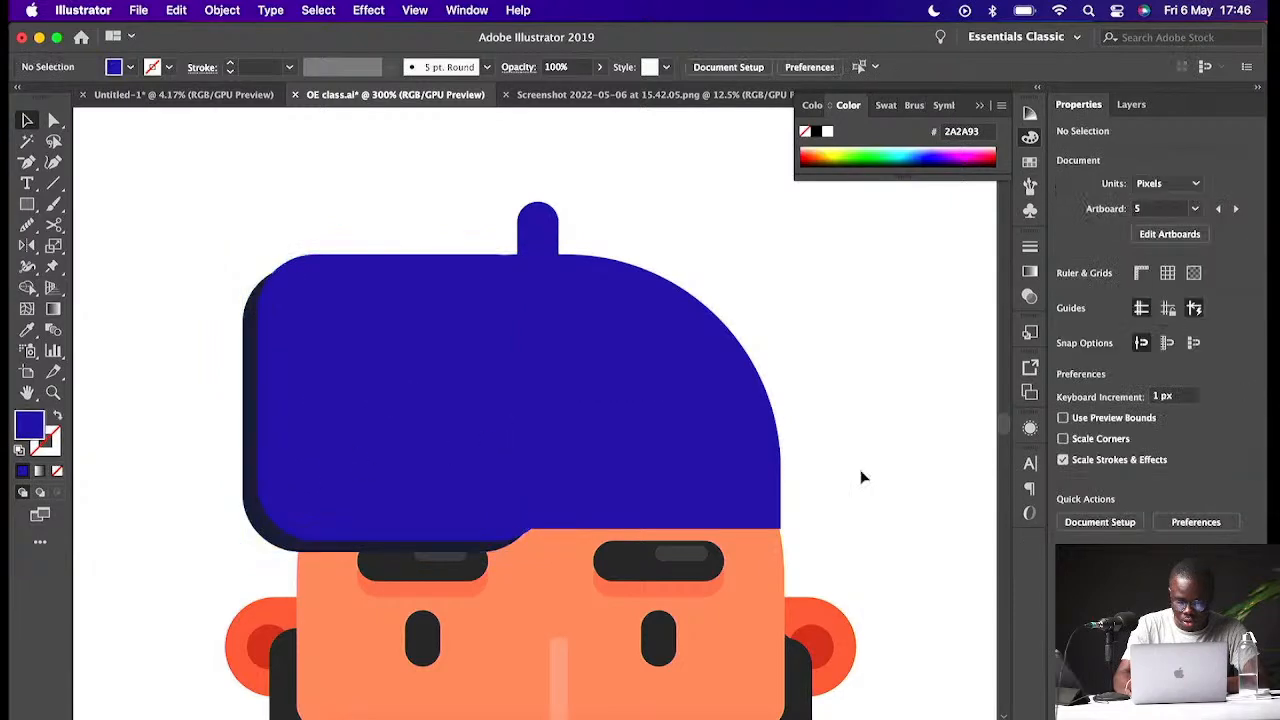
- Duplicate the whole character and place the copy to the right of the original
key(super+1)
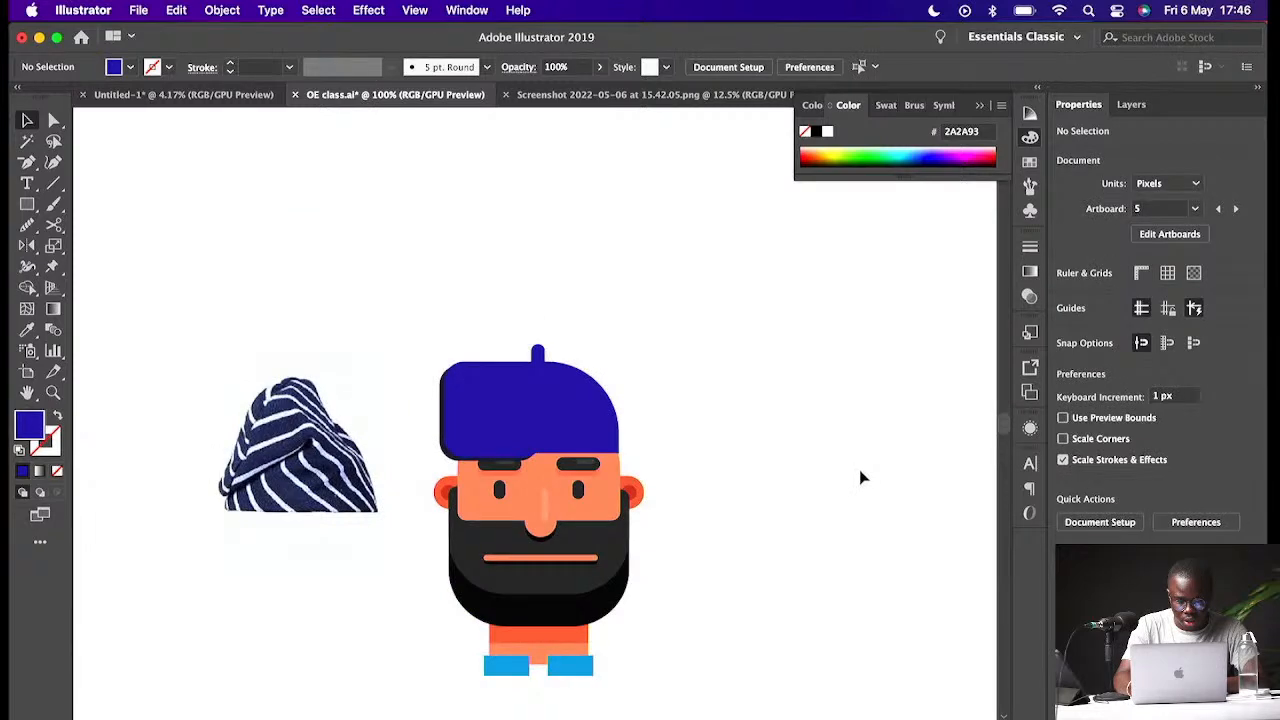
click(460, 405)
drag(683, 347, 415, 699)
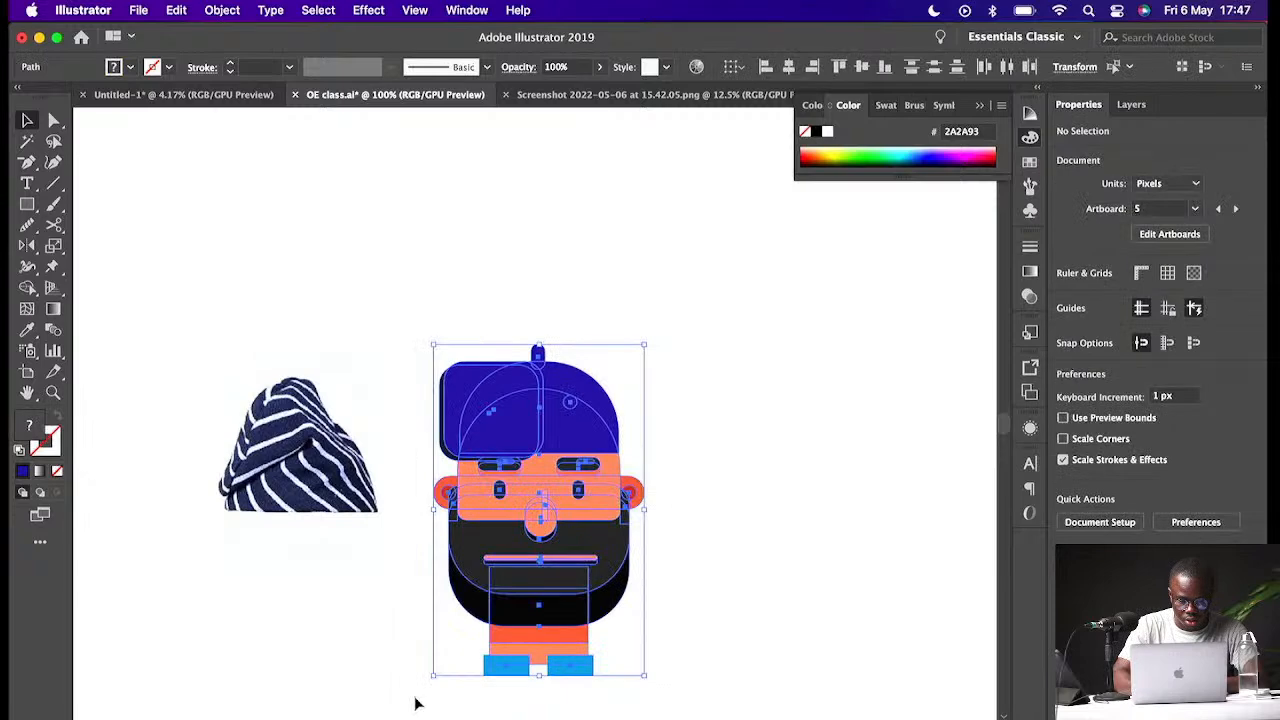
drag(603, 457, 963, 457)
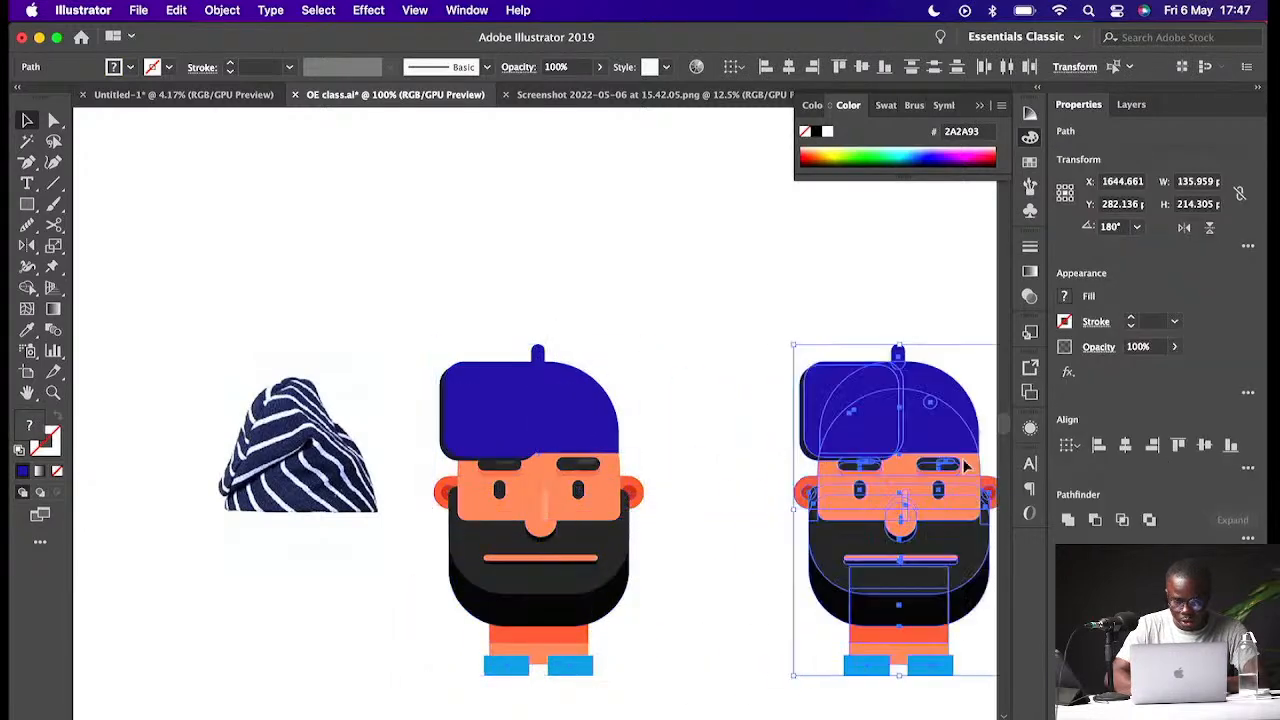
click(758, 338)
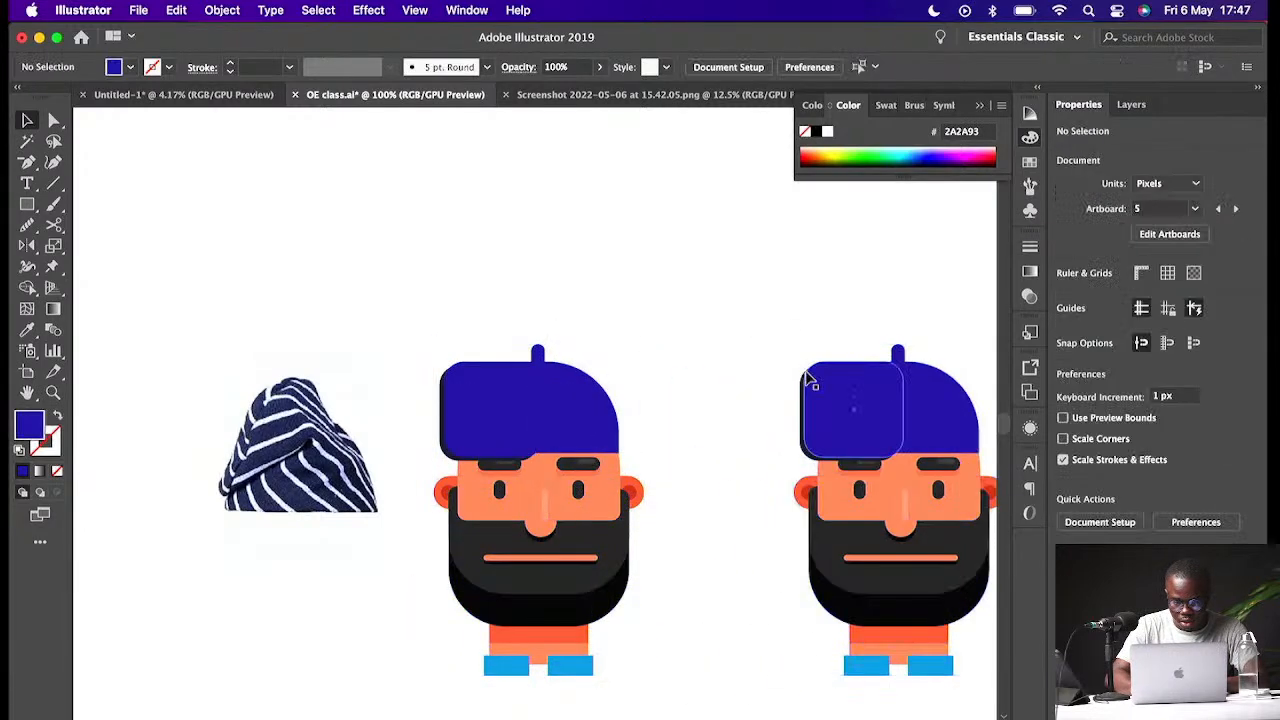
- Delete the front panel from the copy's cap
click(807, 385)
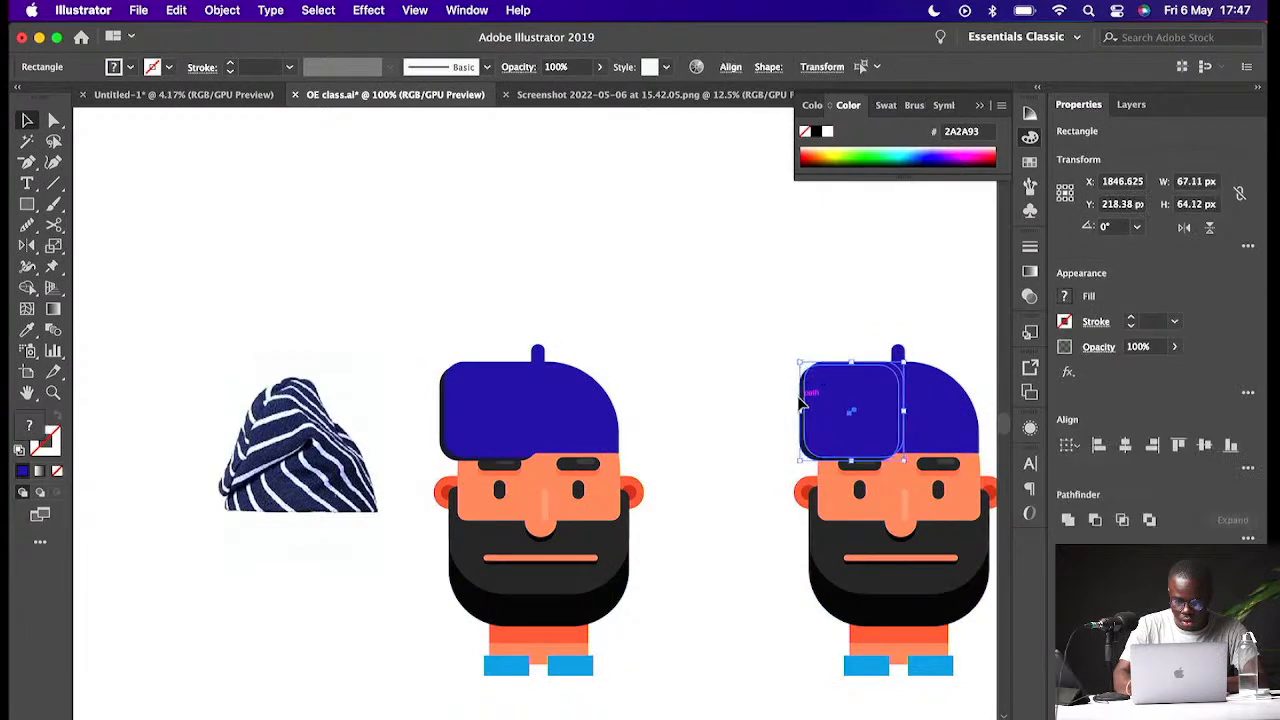
key(Delete)
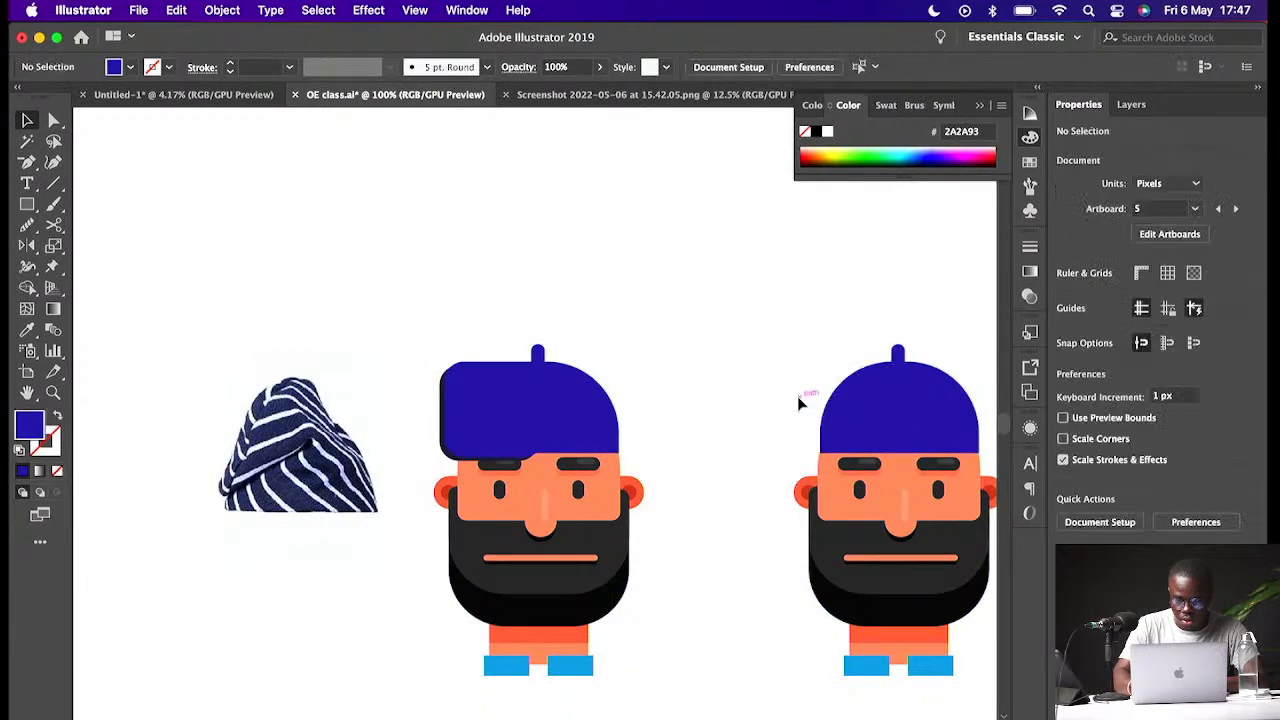
- Recolor the copy's cap dome to orange-red F4410B
click(797, 396)
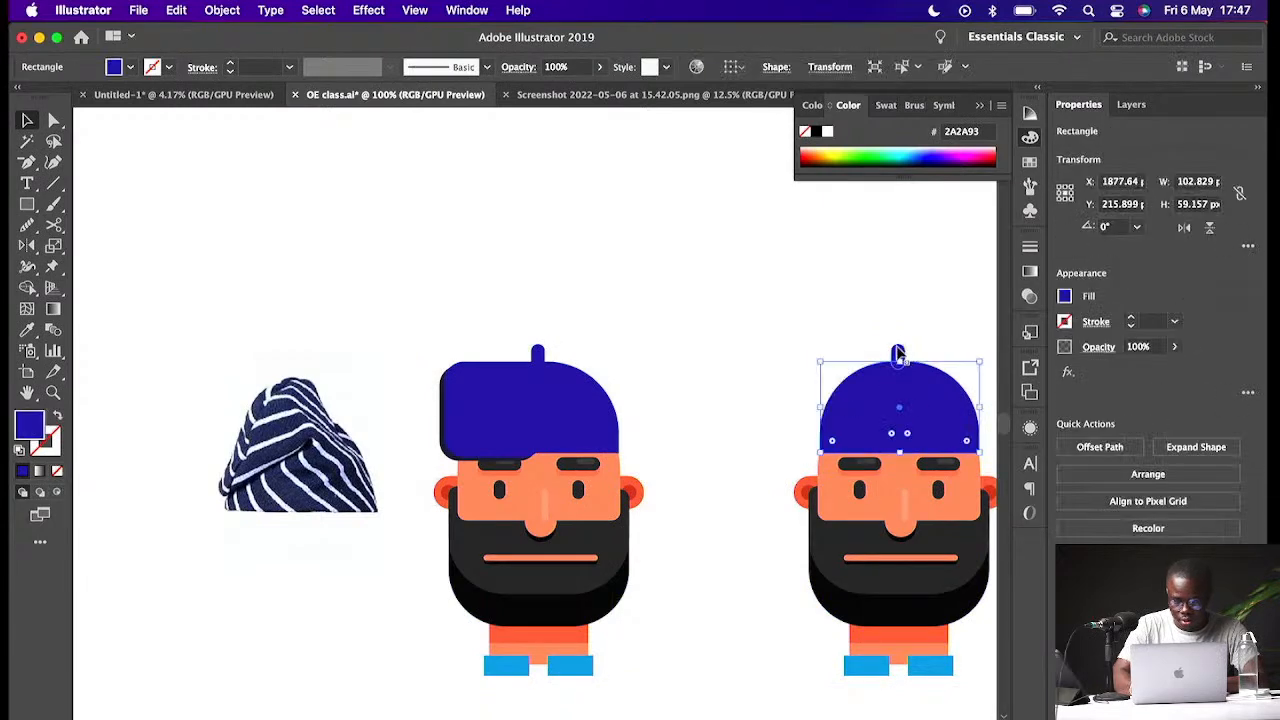
double_click(28, 426)
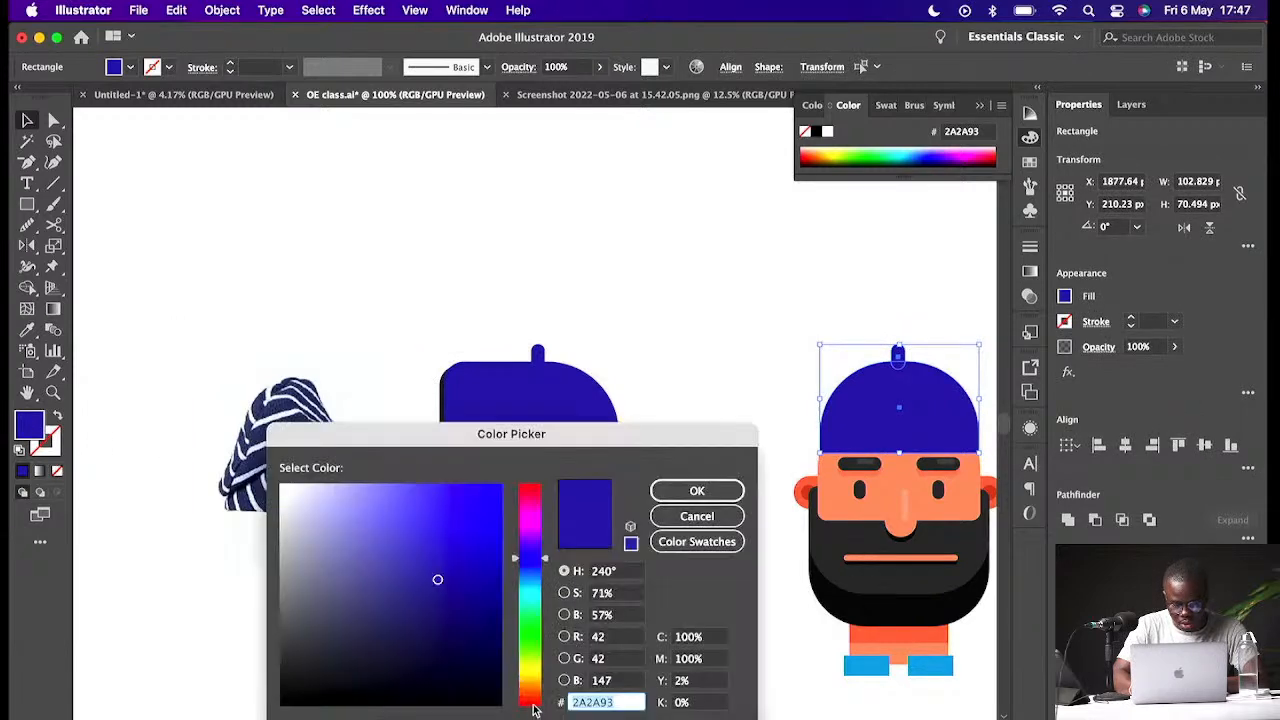
drag(533, 708, 537, 700)
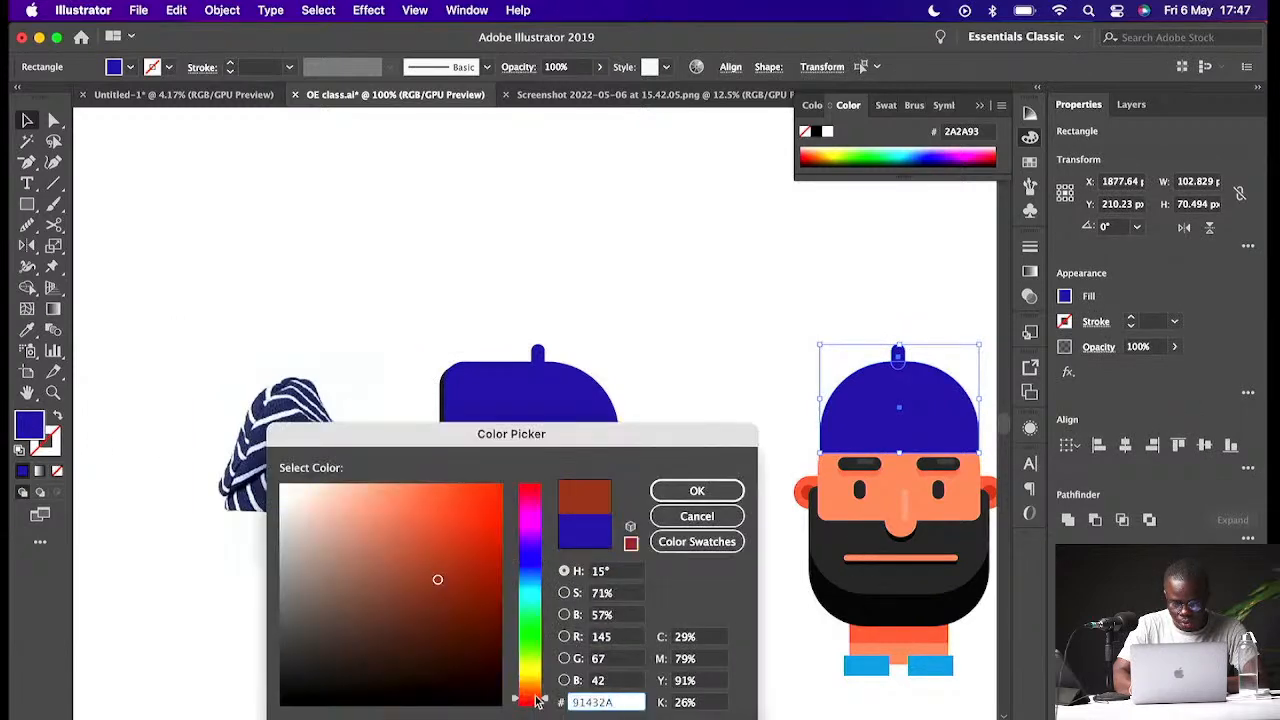
click(476, 500)
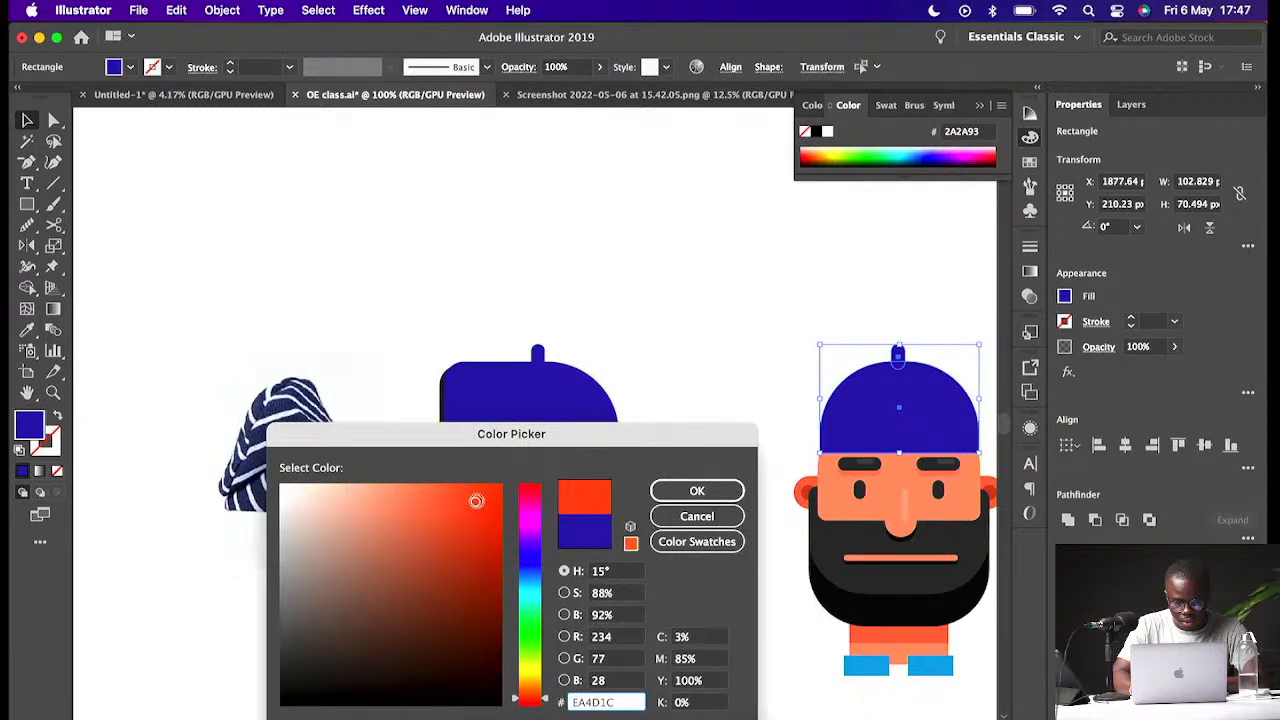
drag(476, 500, 492, 493)
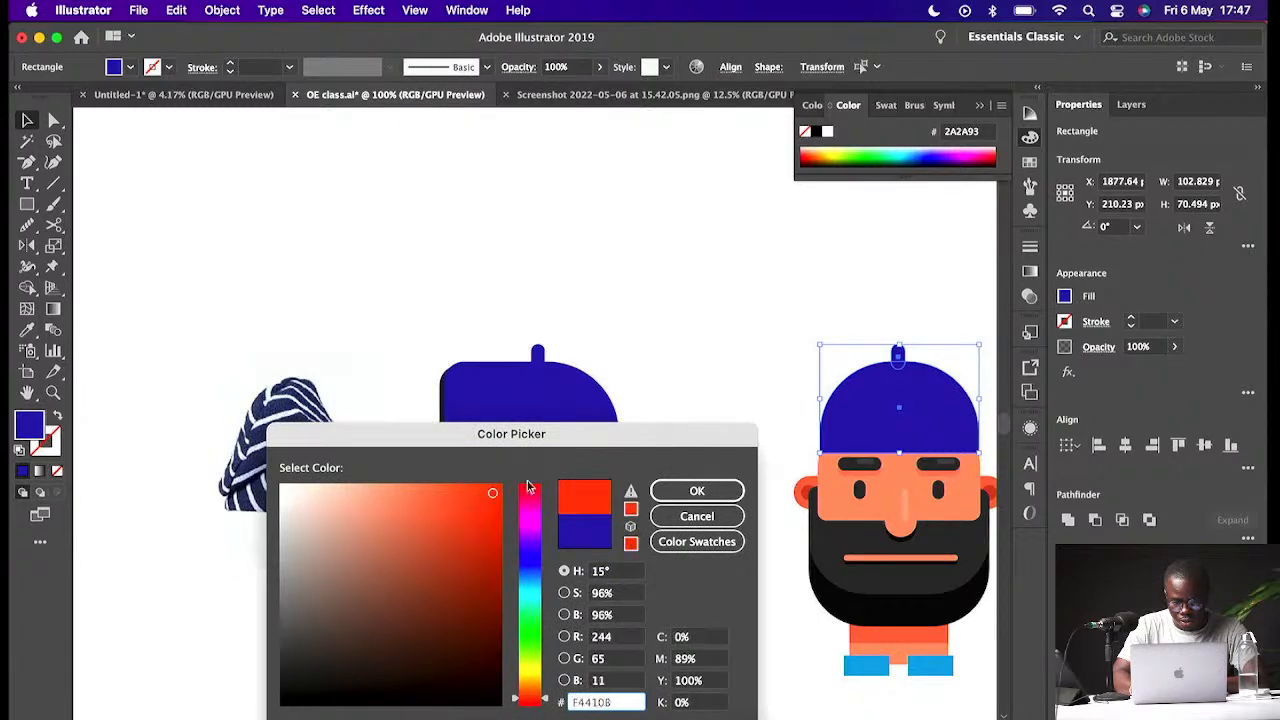
key(Return)
click(663, 361)
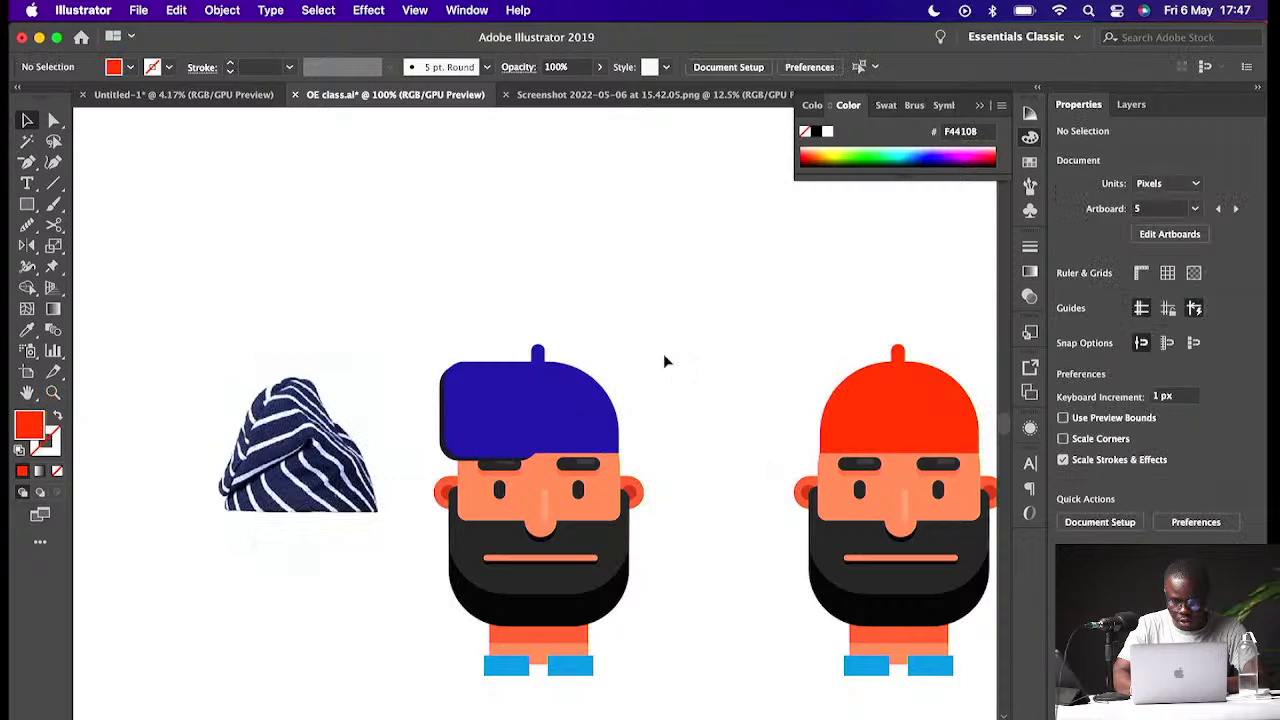
- Examine the reference flat characters on the neighbouring artboards
scroll(664, 361, right, 4)
scroll(664, 361, down, 1)
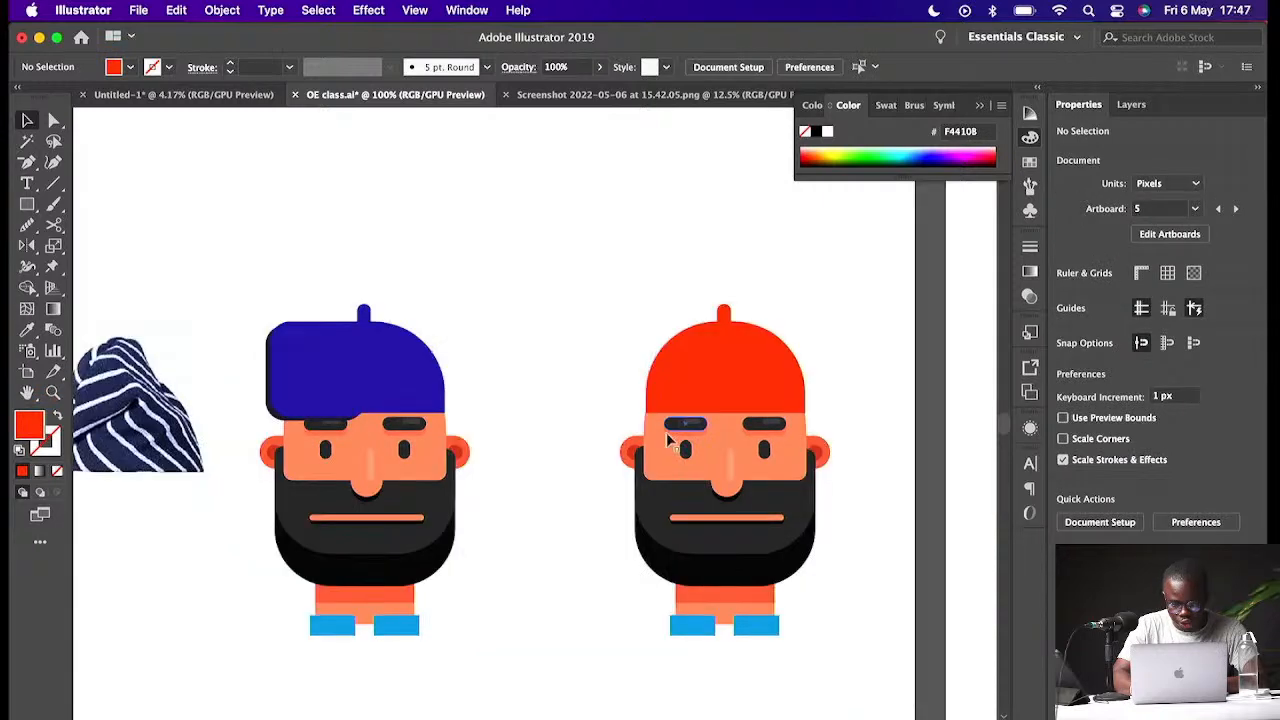
scroll(666, 432, right, 2)
scroll(666, 432, down, 1)
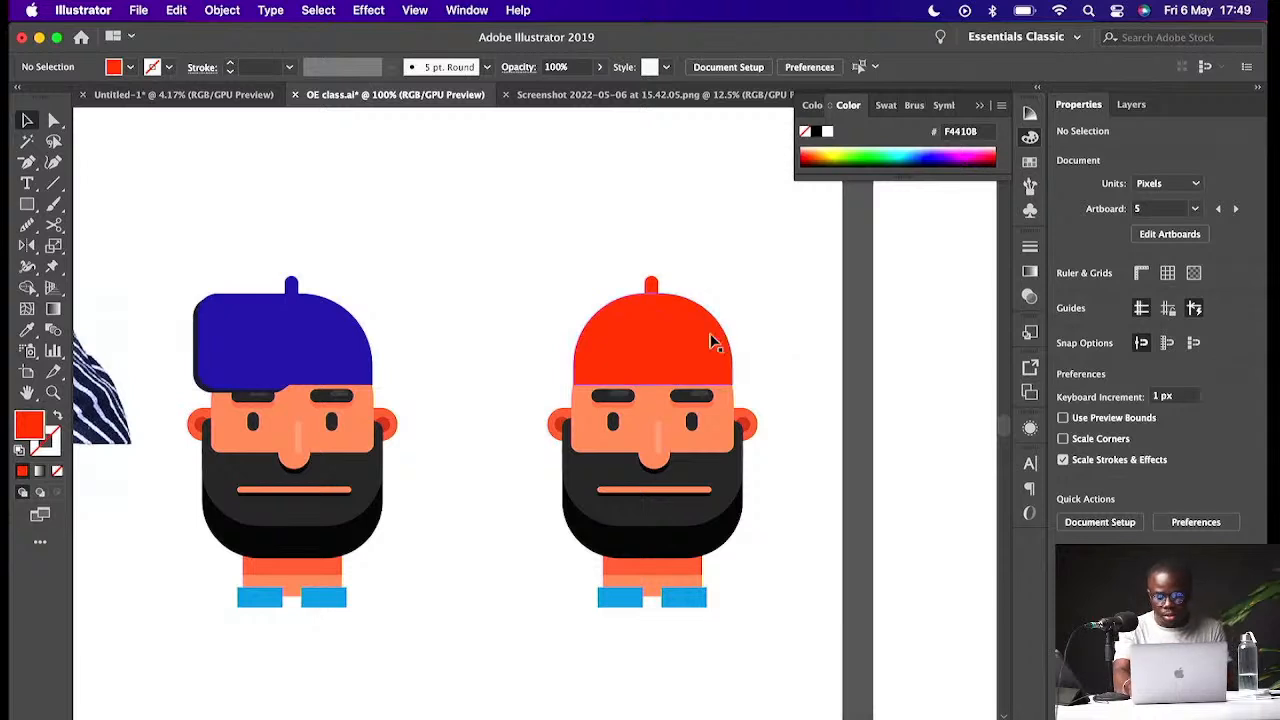
key(super+minus)
key(super+minus)
key(super+minus)
key(super+minus)
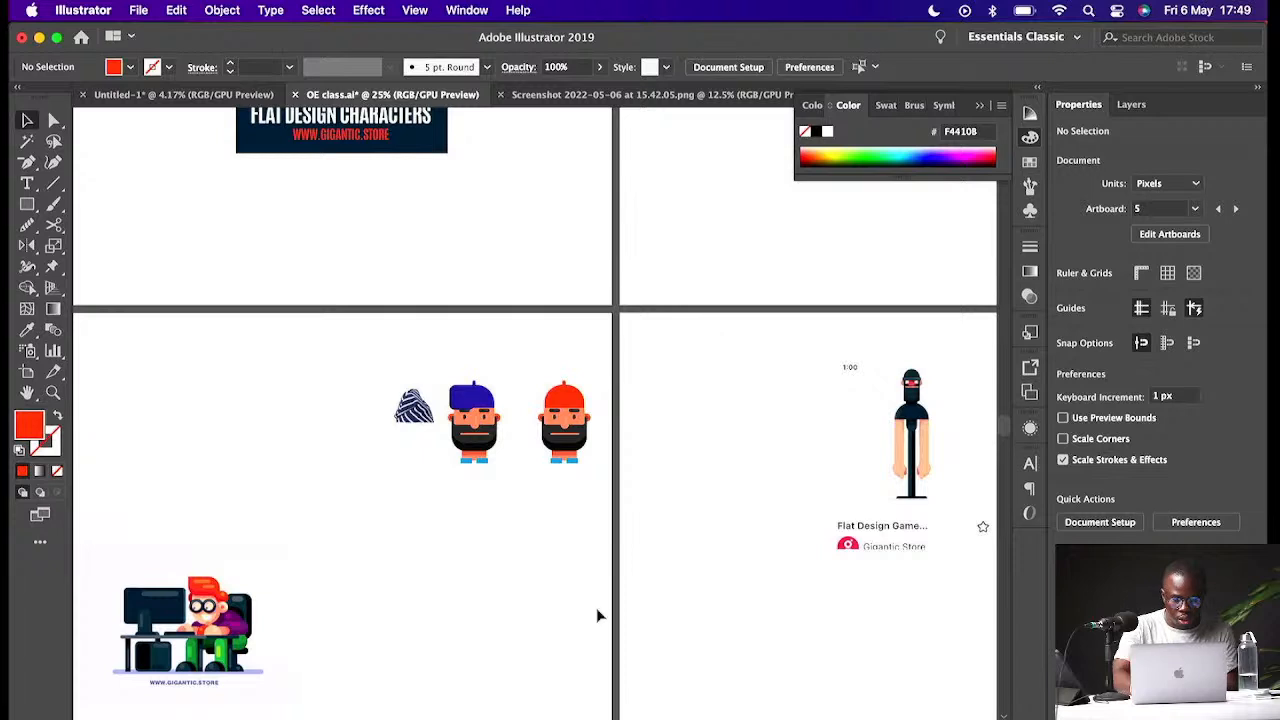
scroll(598, 616, left, 5)
key(super+plus)
scroll(413, 601, down, 2)
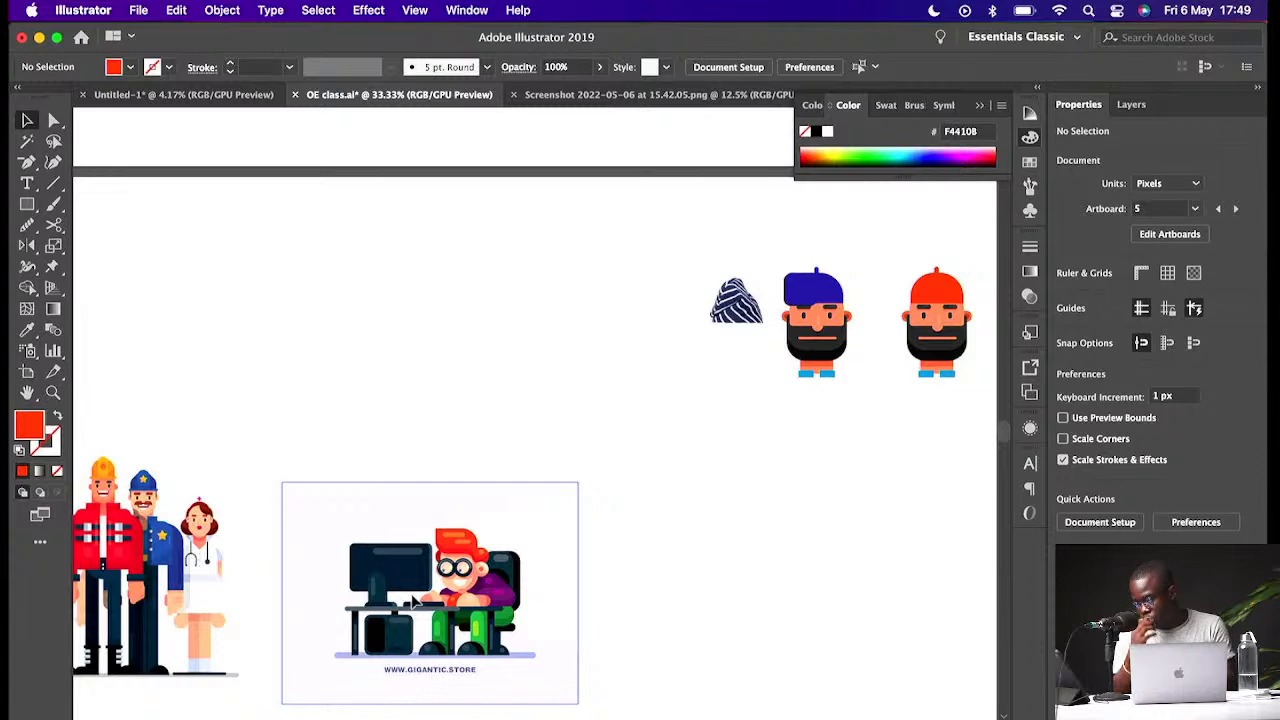